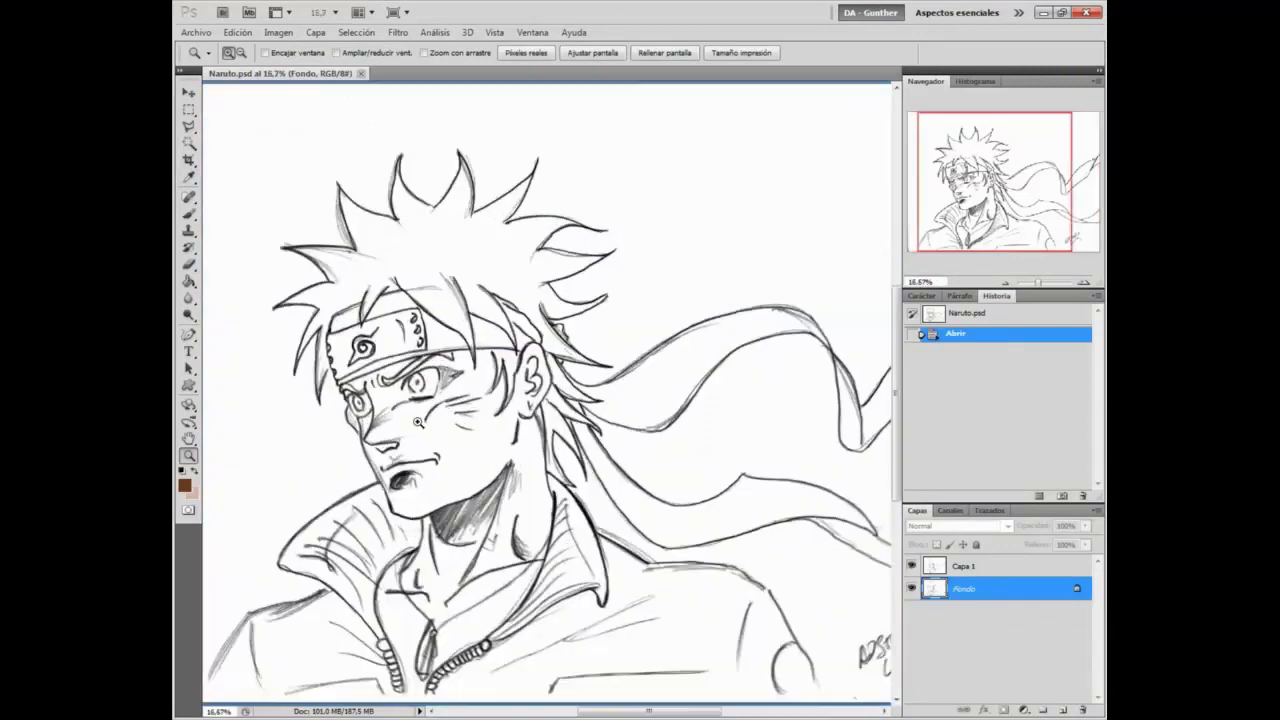
# Step: On the Capa 1 layer, erase the stray sketch strokes beside the spikes at the top of the hair
pyautogui.moveTo(431, 220); pyautogui.dragTo(534, 540)
pyautogui.click(1003, 572)
pyautogui.click(520, 468)
pyautogui.press('e')
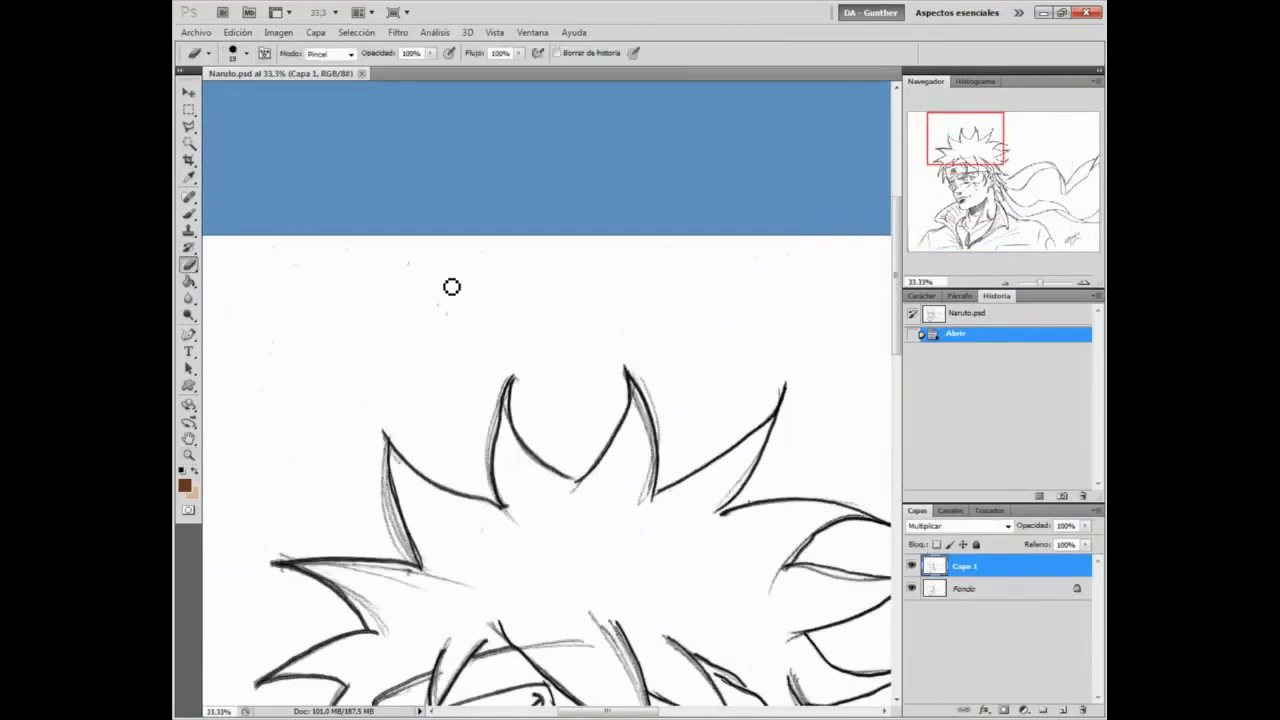
pyautogui.click(450, 314)
pyautogui.moveTo(513, 380)
pyautogui.mouseDown()
pyautogui.moveTo(494, 464)
pyautogui.moveTo(507, 400)
pyautogui.moveTo(523, 394)
pyautogui.moveTo(506, 502)
pyautogui.mouseUp()
pyautogui.moveTo(631, 417)
pyautogui.mouseDown()
pyautogui.moveTo(667, 435)
pyautogui.moveTo(644, 516)
pyautogui.moveTo(659, 473)
pyautogui.mouseUp()
pyautogui.moveTo(725, 516); pyautogui.dragTo(696, 517)
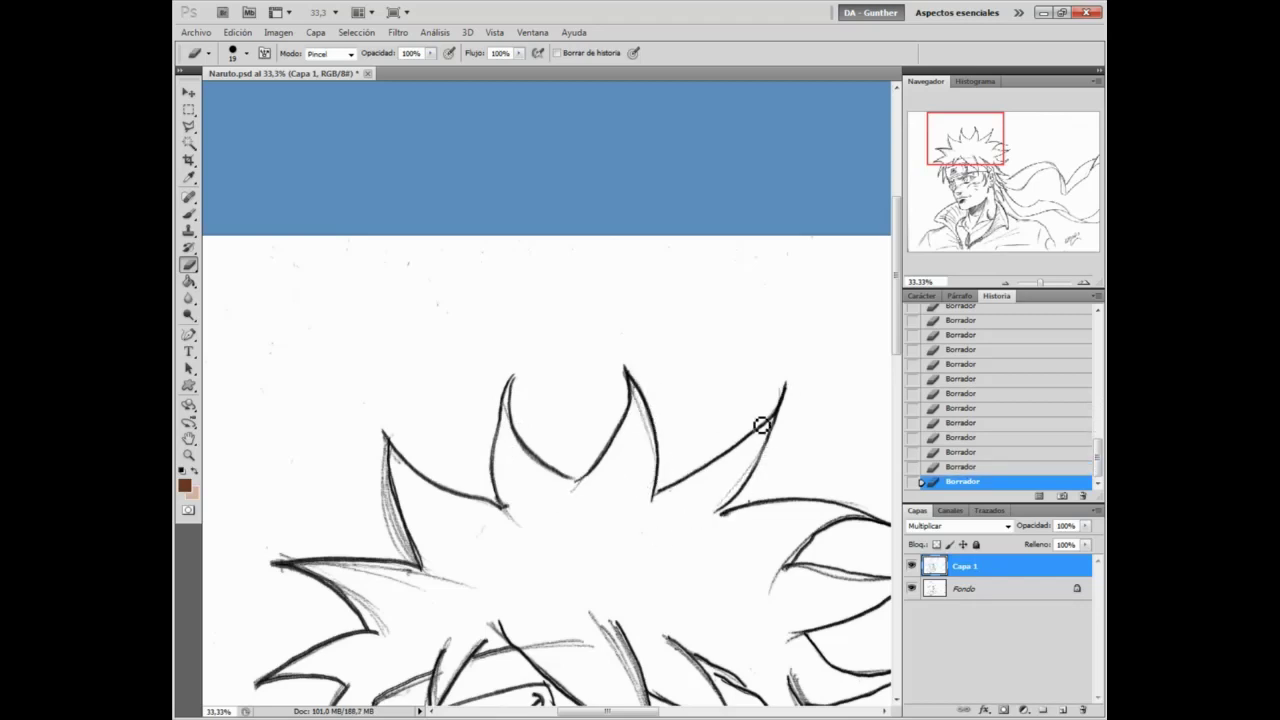
# Step: Erase the rough double lines along the hair spikes on the forehead side of the head
pyautogui.moveTo(627, 416); pyautogui.dragTo(775, 241)
pyautogui.moveTo(540, 276)
pyautogui.mouseDown()
pyautogui.moveTo(566, 394)
pyautogui.moveTo(606, 352)
pyautogui.mouseUp()
pyautogui.click(435, 378)
pyautogui.press('r')
pyautogui.moveTo(556, 402)
pyautogui.mouseDown()
pyautogui.moveTo(541, 462)
pyautogui.moveTo(557, 425)
pyautogui.moveTo(551, 461)
pyautogui.mouseUp()
pyautogui.press('r')
pyautogui.moveTo(632, 398); pyautogui.dragTo(632, 402)
pyautogui.moveTo(654, 243); pyautogui.dragTo(682, 274)
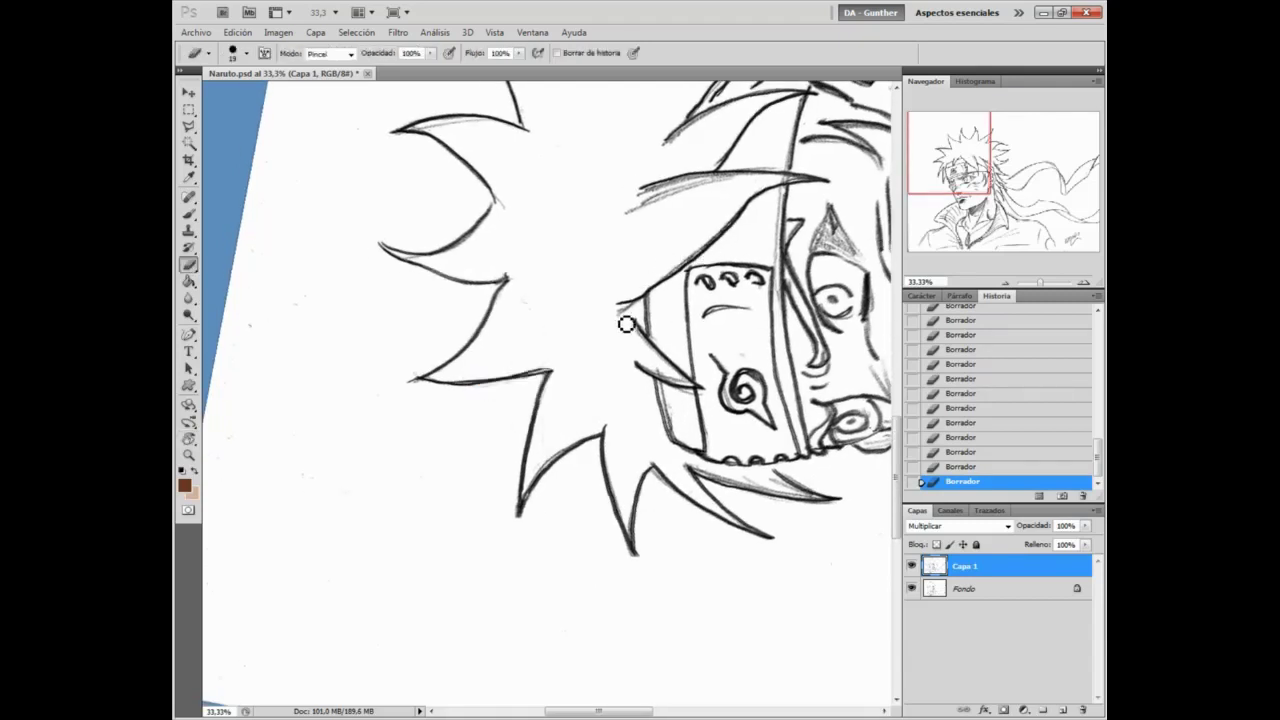
# Step: Erase leftover sketch strokes around the rear hair spikes and the strand falling over the headband
pyautogui.moveTo(632, 210)
pyautogui.mouseDown()
pyautogui.moveTo(714, 189)
pyautogui.moveTo(602, 459)
pyautogui.mouseUp()
pyautogui.press('r')
pyautogui.moveTo(692, 163); pyautogui.dragTo(810, 380)
pyautogui.press('e')
pyautogui.moveTo(629, 294); pyautogui.dragTo(615, 269)
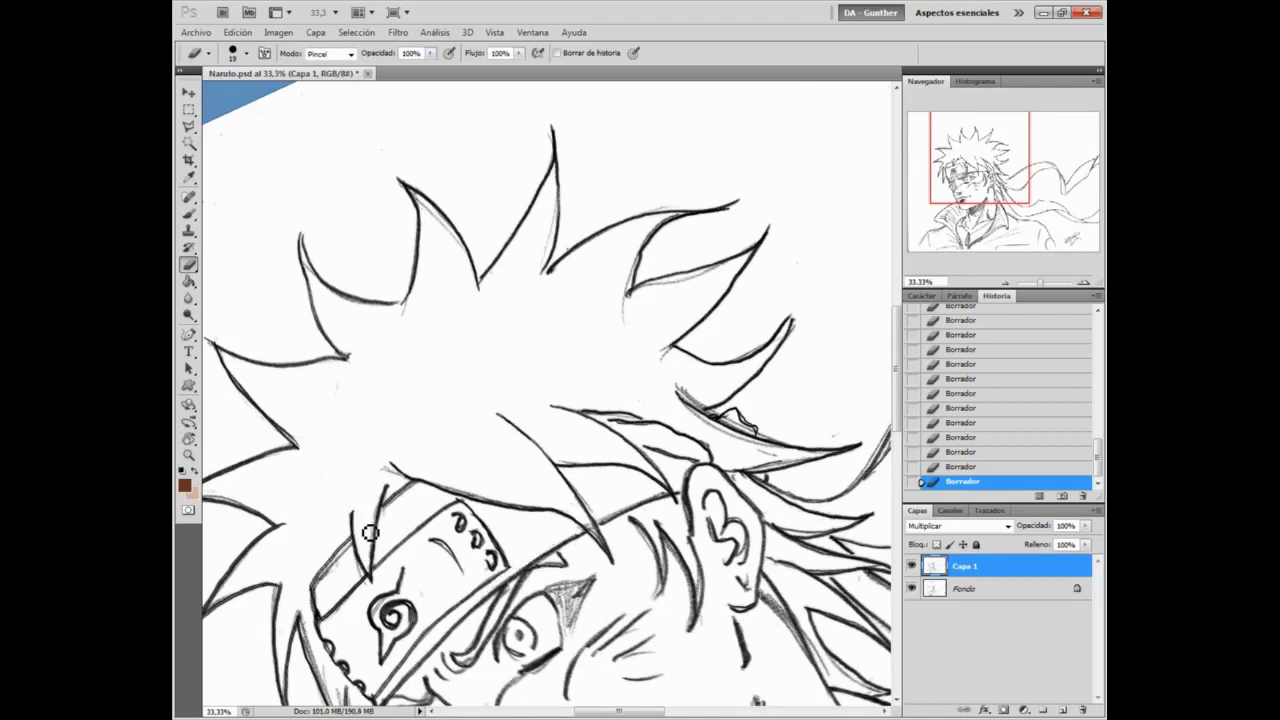
pyautogui.moveTo(340, 574); pyautogui.dragTo(358, 558)
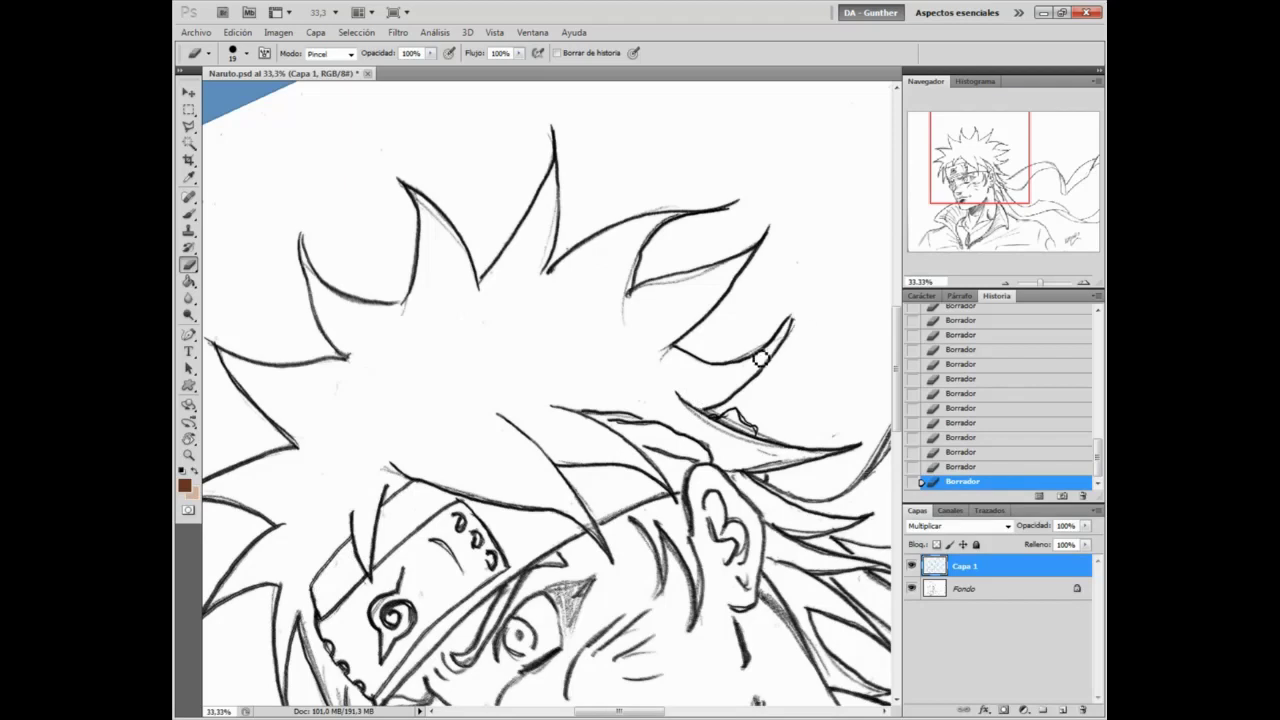
# Step: Erase the rough sketch lines around the hair strands at the back of the head
pyautogui.press('z')
pyautogui.click(655, 430)
pyautogui.press('r')
pyautogui.moveTo(761, 212); pyautogui.dragTo(765, 497)
pyautogui.press('e')
pyautogui.moveTo(594, 604); pyautogui.dragTo(589, 686)
pyautogui.moveTo(616, 588)
pyautogui.mouseDown()
pyautogui.moveTo(796, 548)
pyautogui.moveTo(600, 303)
pyautogui.mouseUp()
pyautogui.moveTo(640, 660); pyautogui.dragTo(430, 397)
pyautogui.moveTo(388, 455)
pyautogui.mouseDown()
pyautogui.moveTo(421, 482)
pyautogui.moveTo(518, 478)
pyautogui.moveTo(472, 488)
pyautogui.mouseUp()
# Step: Erase the stray sketch lines along the headband's long ribbon tails
pyautogui.press('r')
pyautogui.moveTo(560, 515); pyautogui.dragTo(665, 430)
pyautogui.press('e')
pyautogui.moveTo(745, 115); pyautogui.dragTo(623, 322)
pyautogui.moveTo(545, 275)
pyautogui.mouseDown()
pyautogui.moveTo(649, 250)
pyautogui.moveTo(649, 294)
pyautogui.moveTo(661, 255)
pyautogui.moveTo(699, 250)
pyautogui.mouseUp()
pyautogui.moveTo(550, 445); pyautogui.dragTo(888, 296)
pyautogui.moveTo(798, 238)
pyautogui.mouseDown()
pyautogui.moveTo(709, 346)
pyautogui.moveTo(598, 562)
pyautogui.mouseUp()
pyautogui.moveTo(676, 362); pyautogui.dragTo(652, 412)
pyautogui.moveTo(834, 419)
pyautogui.mouseDown()
pyautogui.moveTo(446, 455)
pyautogui.moveTo(105, 605)
pyautogui.mouseUp()
pyautogui.moveTo(584, 630)
pyautogui.mouseDown()
pyautogui.moveTo(526, 588)
pyautogui.moveTo(590, 607)
pyautogui.moveTo(666, 692)
pyautogui.mouseUp()
pyautogui.moveTo(1085, 525); pyautogui.dragTo(1027, 543)
pyautogui.click(963, 589)
pyautogui.moveTo(795, 264); pyautogui.dragTo(796, 343)
pyautogui.moveTo(795, 290); pyautogui.dragTo(792, 320)
pyautogui.hotkey('ctrl', 'alt', 'z')
pyautogui.hotkey('ctrl', 'alt', 'z')
# Step: Hide the Capa 1 layer and begin retouching the ribbon on the Fondo layer with the Clone Stamp
pyautogui.press('s')
pyautogui.click(812, 229)
pyautogui.moveTo(803, 188); pyautogui.dragTo(810, 264)
pyautogui.click(810, 264)
pyautogui.click(912, 567)
pyautogui.click(963, 589)
pyautogui.moveTo(811, 170); pyautogui.dragTo(819, 204)
# Step: Clone clean paper over the stray strokes near the far end of the upper ribbon tail
pyautogui.rightClick(578, 370)
pyautogui.keyDown('alt'); pyautogui.click(562, 306); pyautogui.keyUp('alt')
pyautogui.moveTo(470, 221); pyautogui.dragTo(480, 234)
pyautogui.click(631, 101)
pyautogui.keyDown('alt'); pyautogui.click(660, 177); pyautogui.keyUp('alt')
pyautogui.moveTo(801, 152); pyautogui.dragTo(791, 167)
pyautogui.moveTo(806, 150); pyautogui.dragTo(817, 102)
# Step: Clone out the faint double lines along both edges of the rising ribbon section
pyautogui.moveTo(842, 152); pyautogui.dragTo(837, 238)
pyautogui.click(836, 228)
pyautogui.moveTo(794, 350); pyautogui.dragTo(794, 360)
pyautogui.moveTo(716, 345); pyautogui.dragTo(690, 440)
pyautogui.keyDown('alt'); pyautogui.click(603, 443); pyautogui.keyUp('alt')
pyautogui.moveTo(647, 560); pyautogui.dragTo(657, 632)
# Step: Sample clean paper and clone out the rough strokes beside the narrow ribbon fold near the canvas edge
pyautogui.keyDown('alt'); pyautogui.click(598, 339); pyautogui.keyUp('alt')
pyautogui.moveTo(806, 366)
pyautogui.mouseDown()
pyautogui.moveTo(831, 437)
pyautogui.moveTo(830, 310)
pyautogui.mouseUp()
pyautogui.hotkey('ctrl', 'z')
pyautogui.keyDown('alt'); pyautogui.click(595, 242); pyautogui.keyUp('alt')
pyautogui.moveTo(815, 250); pyautogui.dragTo(830, 328)
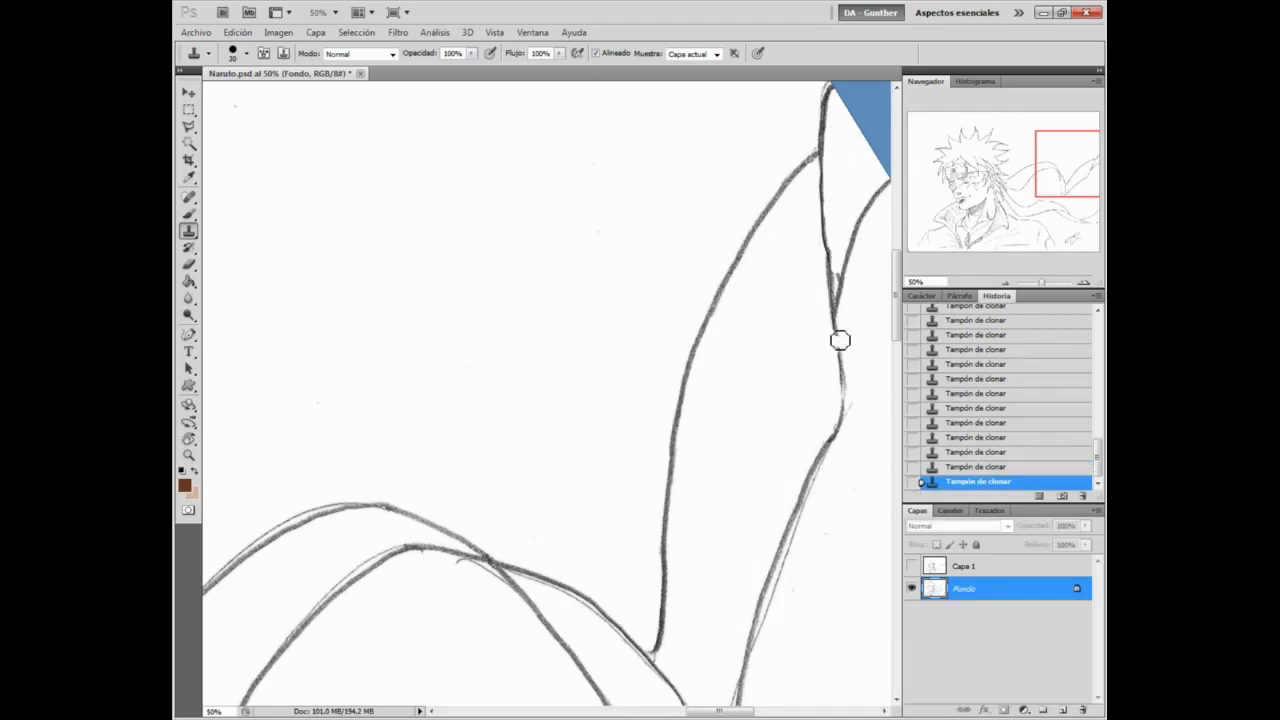
# Step: Set the Clone Stamp brush size to 12 px and clean the outer edge of the rising ribbon
pyautogui.rightClick(595, 323)
pyautogui.click(604, 317)
pyautogui.press('Return')
pyautogui.moveTo(835, 476); pyautogui.dragTo(763, 658)
pyautogui.moveTo(735, 154); pyautogui.dragTo(706, 285)
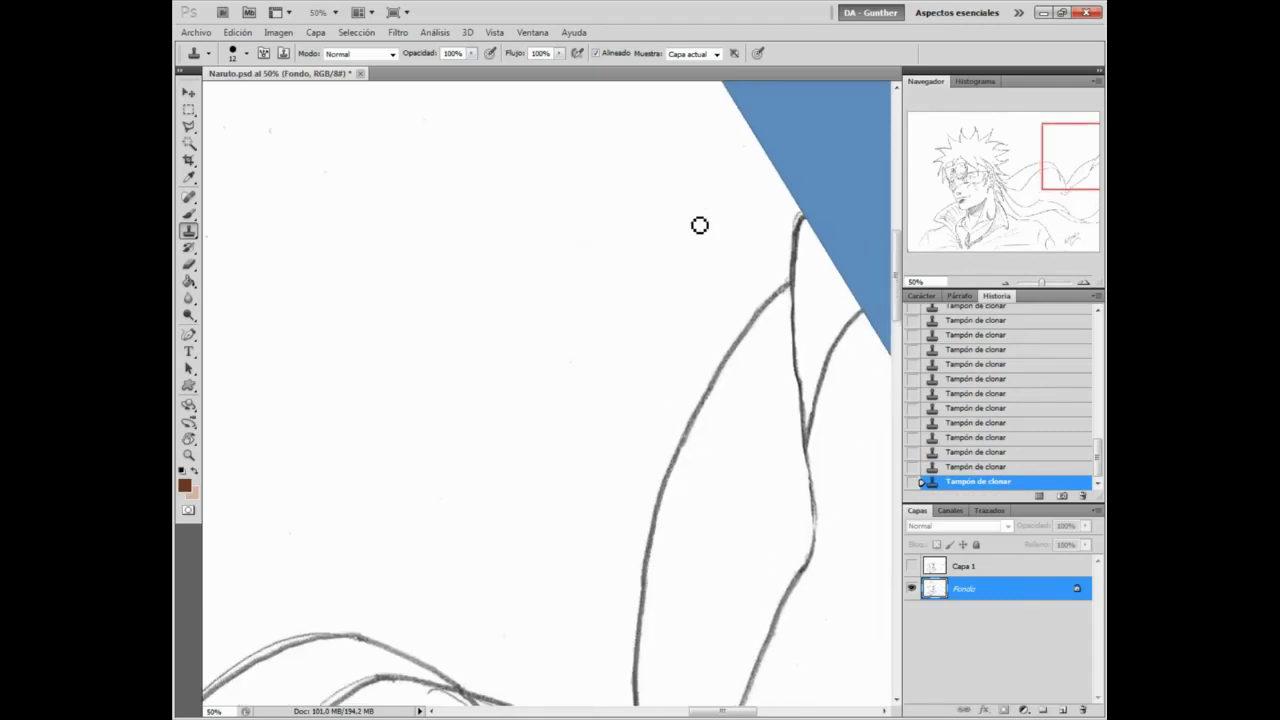
# Step: Clone out the stray marks at the ribbon's V-shaped fold and where its edges cross
pyautogui.moveTo(591, 581)
pyautogui.mouseDown()
pyautogui.moveTo(723, 214)
pyautogui.moveTo(654, 205)
pyautogui.mouseUp()
pyautogui.keyDown('alt'); pyautogui.click(783, 291); pyautogui.keyUp('alt')
pyautogui.moveTo(772, 482); pyautogui.dragTo(760, 520)
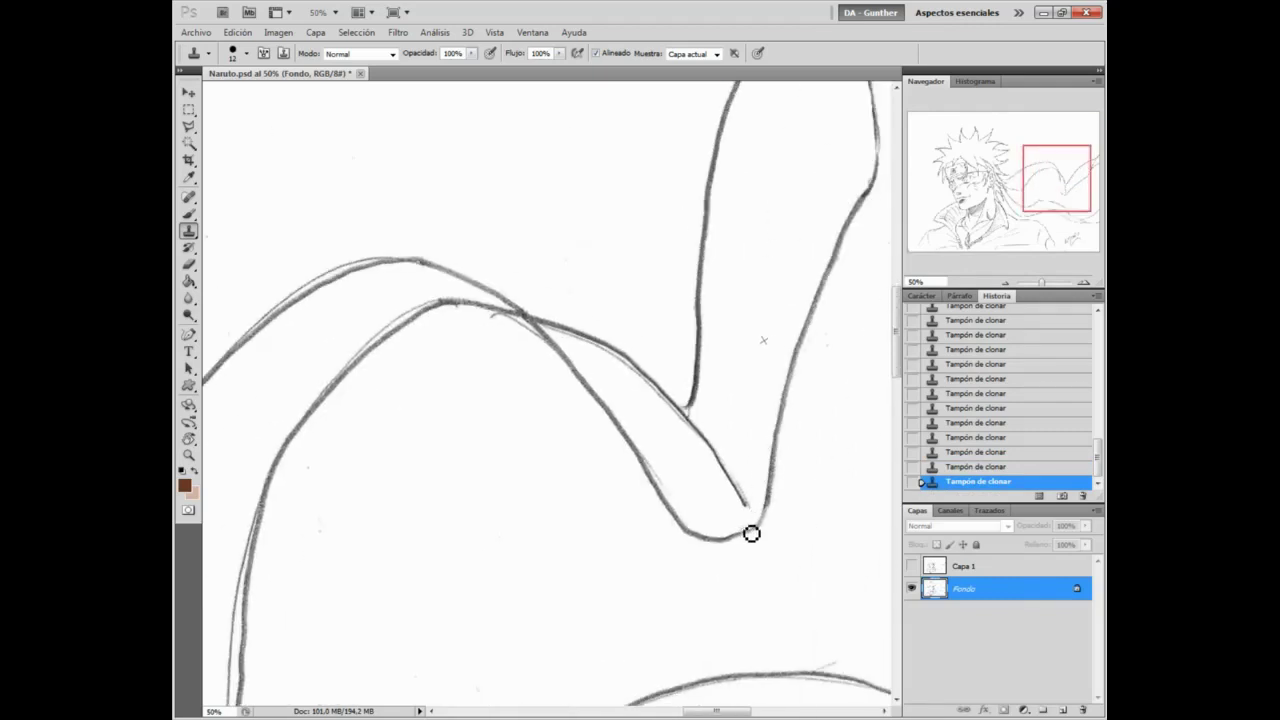
pyautogui.press('r')
pyautogui.moveTo(577, 206); pyautogui.dragTo(648, 337)
pyautogui.moveTo(606, 364)
pyautogui.mouseDown()
pyautogui.moveTo(623, 426)
pyautogui.moveTo(613, 532)
pyautogui.mouseUp()
pyautogui.moveTo(548, 563); pyautogui.dragTo(560, 530)
pyautogui.moveTo(580, 310); pyautogui.dragTo(594, 342)
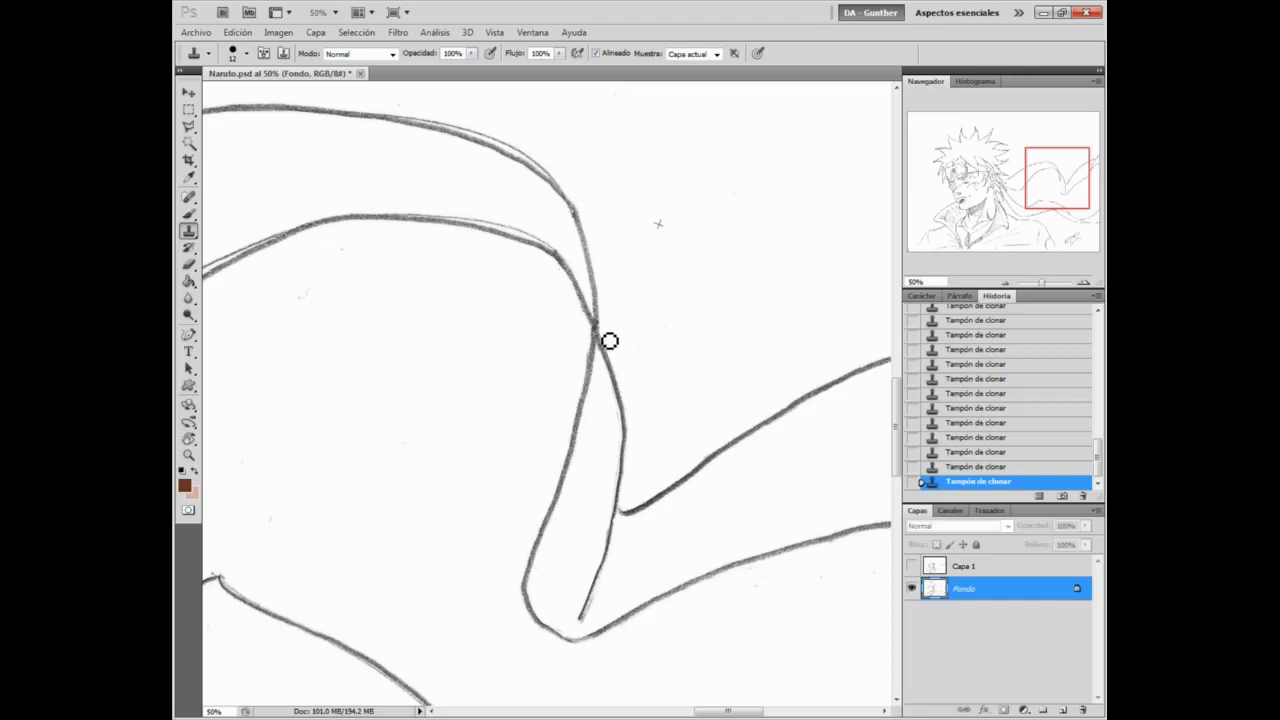
# Step: Clone out the faint second outlines along the arched edges of the upper ribbon tail
pyautogui.press('r')
pyautogui.moveTo(574, 446); pyautogui.dragTo(598, 379)
pyautogui.moveTo(594, 378); pyautogui.dragTo(851, 264)
pyautogui.moveTo(682, 244); pyautogui.dragTo(606, 381)
pyautogui.moveTo(606, 226); pyautogui.dragTo(505, 345)
pyautogui.moveTo(599, 235)
pyautogui.mouseDown()
pyautogui.moveTo(510, 353)
pyautogui.moveTo(589, 274)
pyautogui.moveTo(672, 538)
pyautogui.mouseUp()
pyautogui.moveTo(453, 371); pyautogui.dragTo(446, 629)
# Step: Sample clean paper and remove the rough strokes where the lower ribbon tail's folds meet
pyautogui.keyDown('alt'); pyautogui.click(760, 366); pyautogui.keyUp('alt')
pyautogui.moveTo(685, 556); pyautogui.dragTo(610, 634)
pyautogui.moveTo(591, 271)
pyautogui.mouseDown()
pyautogui.moveTo(577, 300)
pyautogui.moveTo(457, 186)
pyautogui.mouseUp()
pyautogui.moveTo(856, 506); pyautogui.dragTo(561, 228)
pyautogui.moveTo(522, 348); pyautogui.dragTo(517, 371)
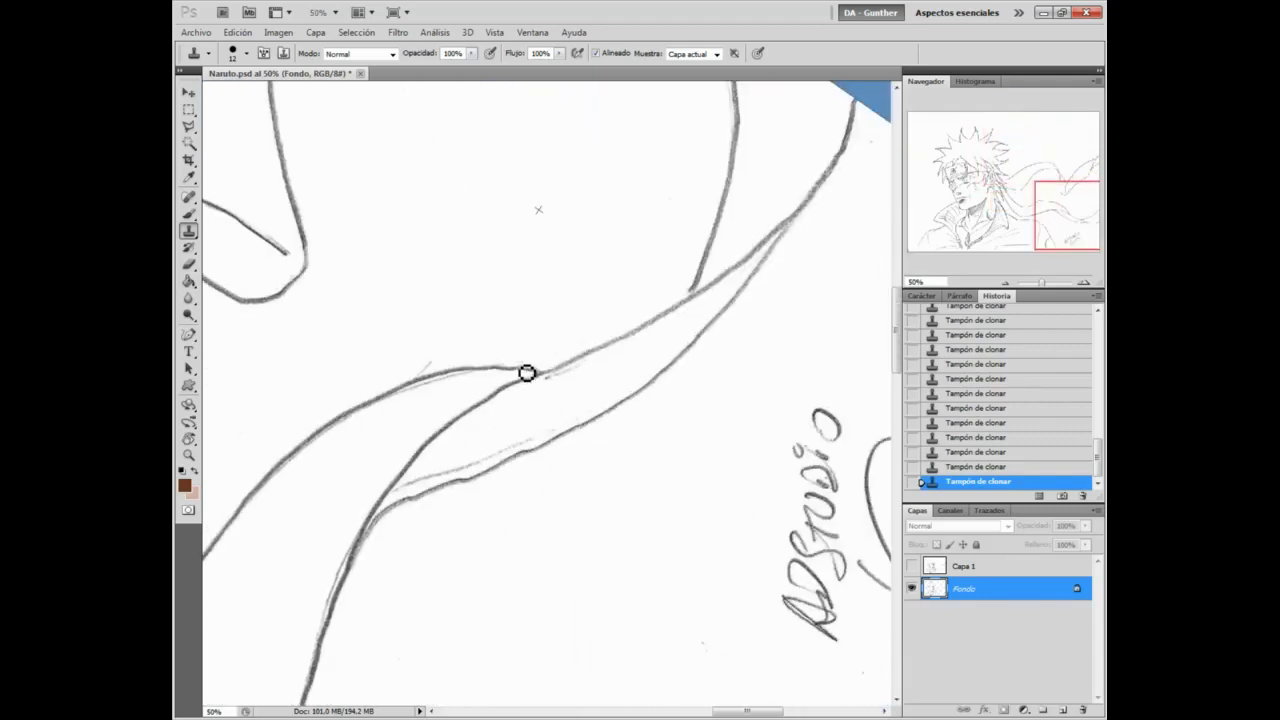
# Step: Clone out the faint extra lines inside and along the outer edges of the lower ribbon tail
pyautogui.moveTo(708, 101); pyautogui.dragTo(678, 233)
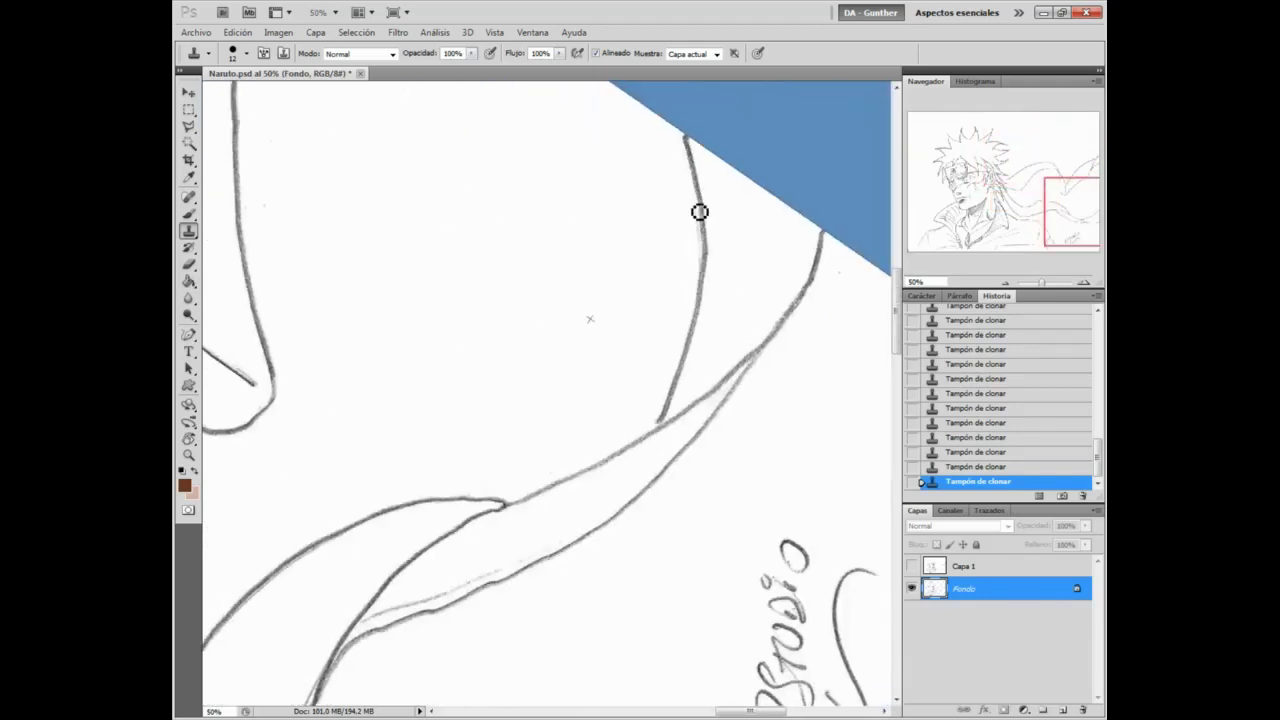
pyautogui.moveTo(724, 420); pyautogui.dragTo(949, 39)
pyautogui.moveTo(724, 191); pyautogui.dragTo(592, 237)
pyautogui.moveTo(553, 296); pyautogui.dragTo(520, 385)
pyautogui.keyDown('alt'); pyautogui.click(638, 350); pyautogui.keyUp('alt')
pyautogui.moveTo(345, 352); pyautogui.dragTo(347, 342)
pyautogui.moveTo(552, 170); pyautogui.dragTo(480, 222)
# Step: Clean both sides of the lower ribbon's curve beside the shoulder with freshly sampled paper
pyautogui.moveTo(633, 339); pyautogui.dragTo(775, 59)
pyautogui.keyDown('alt'); pyautogui.click(678, 204); pyautogui.keyUp('alt')
pyautogui.moveTo(628, 248); pyautogui.dragTo(602, 297)
pyautogui.keyDown('alt'); pyautogui.click(692, 196); pyautogui.keyUp('alt')
pyautogui.moveTo(573, 346); pyautogui.dragTo(556, 397)
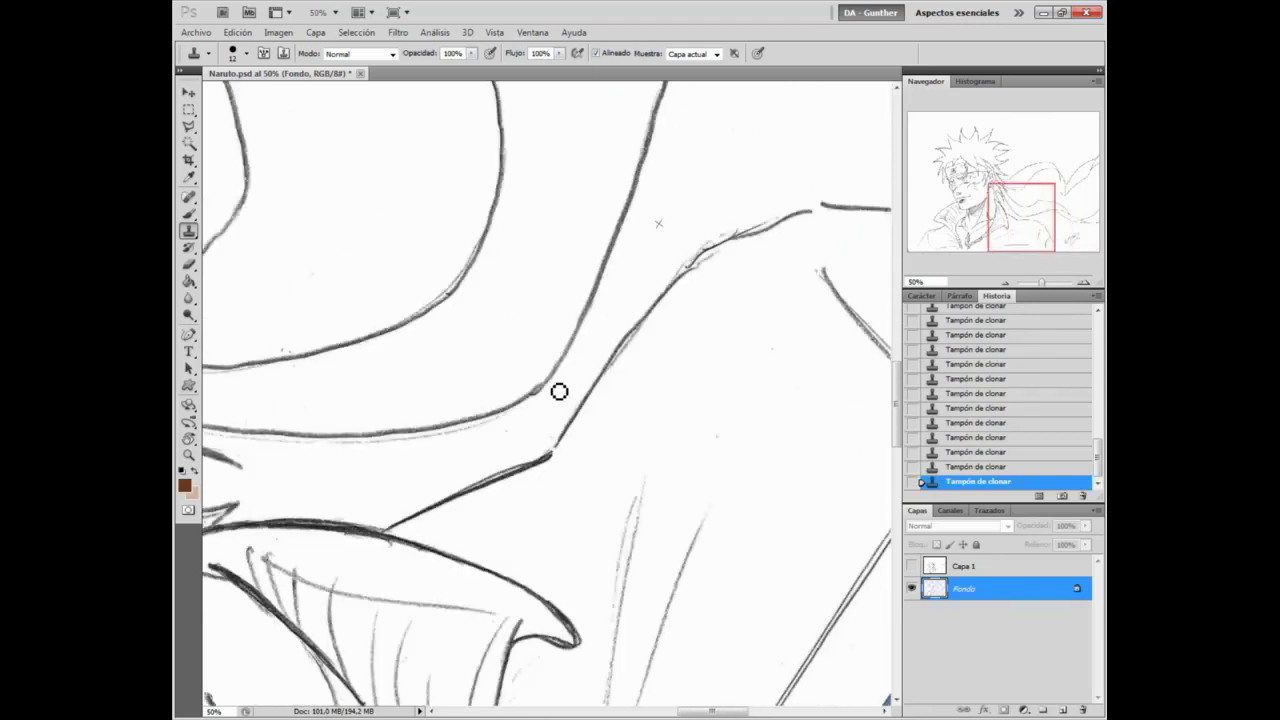
# Step: Clone out the sketchy double strokes along the shoulder line
pyautogui.keyDown('alt'); pyautogui.click(733, 157); pyautogui.keyUp('alt')
pyautogui.moveTo(704, 241); pyautogui.dragTo(686, 277)
pyautogui.moveTo(775, 215)
pyautogui.mouseDown()
pyautogui.moveTo(730, 229)
pyautogui.moveTo(691, 276)
pyautogui.mouseUp()
pyautogui.keyDown('alt'); pyautogui.click(675, 226); pyautogui.keyUp('alt')
pyautogui.moveTo(650, 339); pyautogui.dragTo(618, 362)
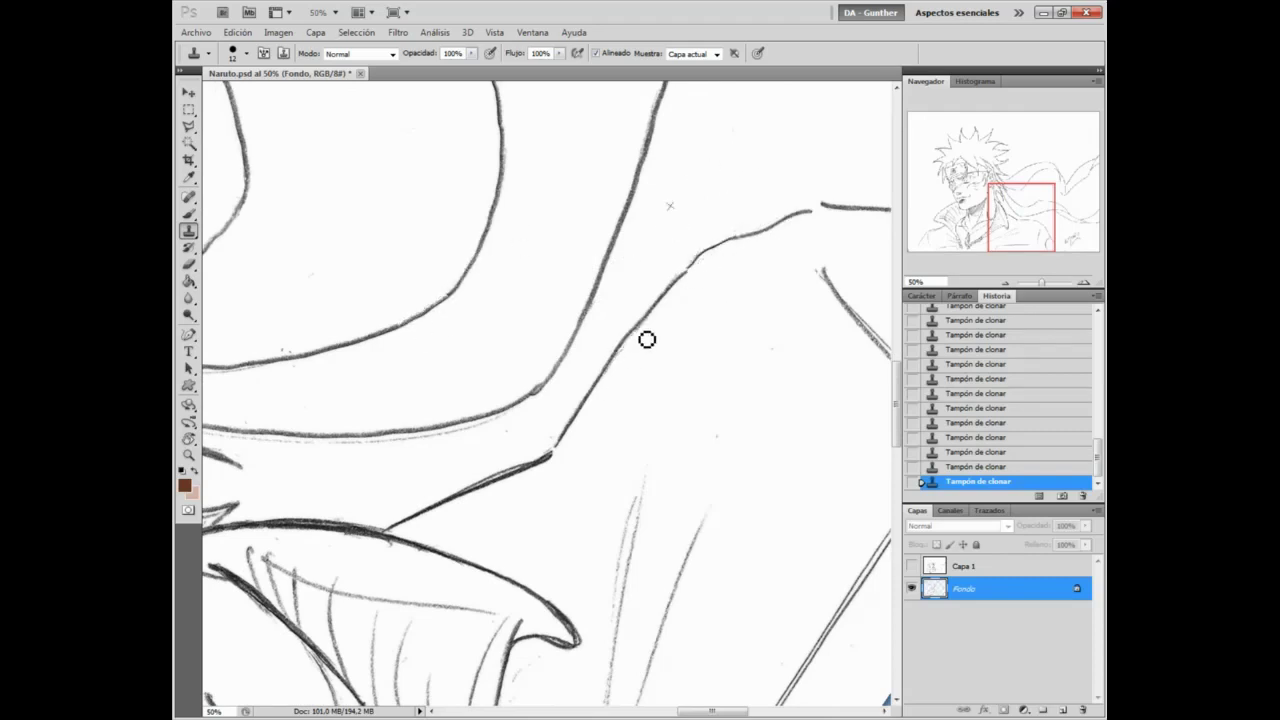
# Step: Clone out the faint line beneath the lower ribbon between the shoulder and the hair
pyautogui.moveTo(700, 228); pyautogui.dragTo(286, 642)
pyautogui.moveTo(546, 366); pyautogui.dragTo(546, 250)
pyautogui.moveTo(336, 415); pyautogui.dragTo(744, 223)
pyautogui.moveTo(501, 557)
pyautogui.mouseDown()
pyautogui.moveTo(749, 375)
pyautogui.moveTo(591, 386)
pyautogui.mouseUp()
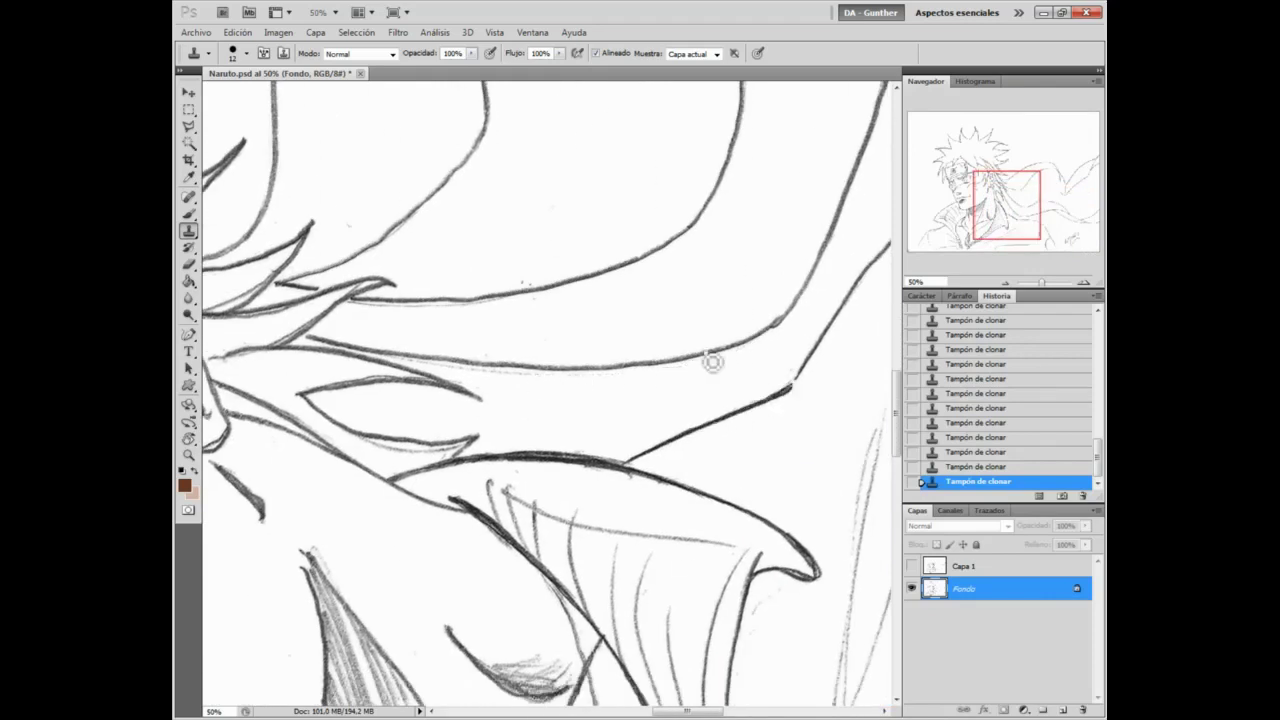
# Step: Rotate the canvas and clean the stray strokes around the ribbon and hair tips beside the collar
pyautogui.press('Escape')
pyautogui.press('r')
pyautogui.moveTo(645, 220)
pyautogui.mouseDown()
pyautogui.moveTo(838, 265)
pyautogui.moveTo(843, 319)
pyautogui.mouseUp()
pyautogui.moveTo(667, 408); pyautogui.dragTo(664, 415)
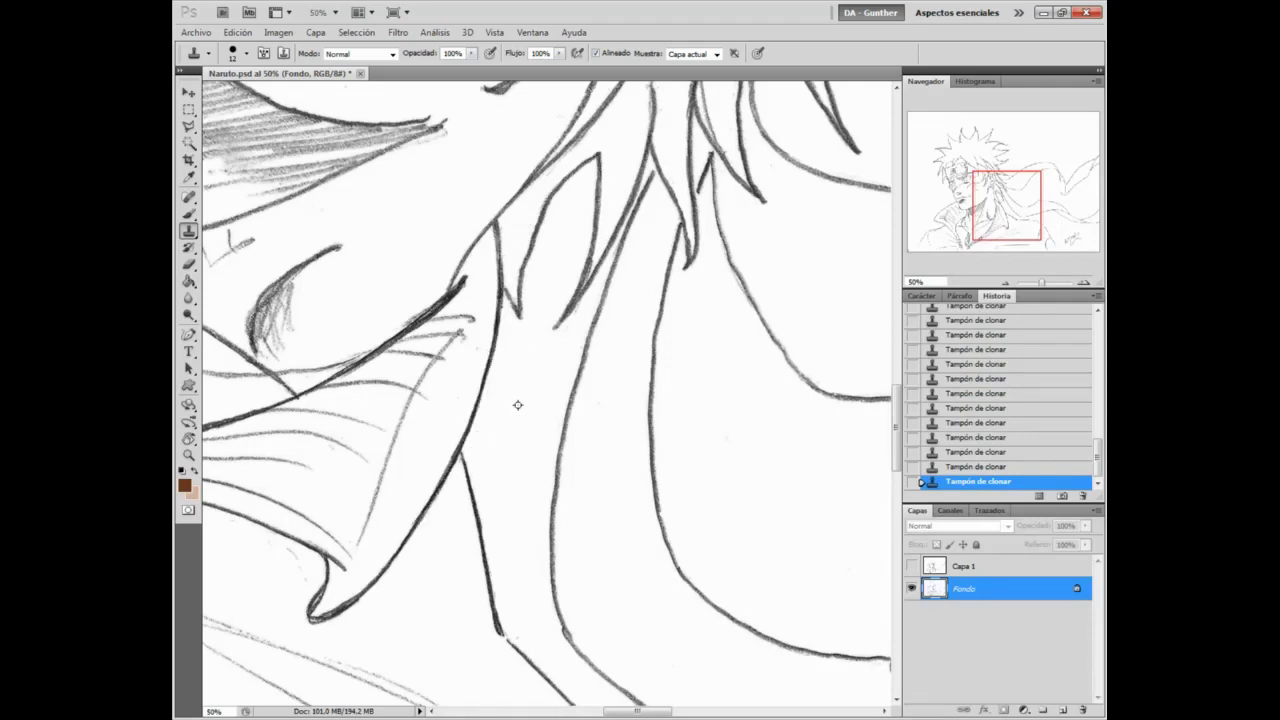
pyautogui.moveTo(480, 354); pyautogui.dragTo(431, 399)
pyautogui.scroll(5, 580, 306)
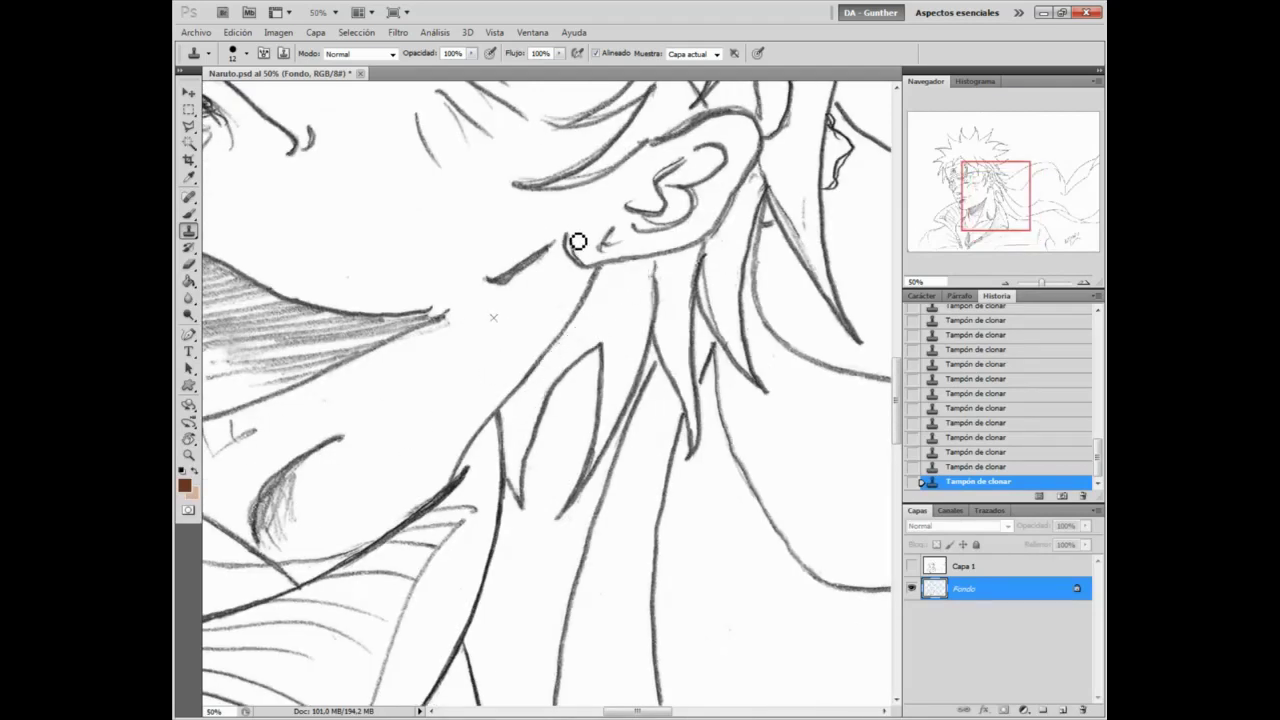
# Step: Clone out the rough strokes among the hair strands below and behind the ear
pyautogui.keyDown('alt'); pyautogui.click(858, 450); pyautogui.keyUp('alt')
pyautogui.moveTo(660, 303)
pyautogui.mouseDown()
pyautogui.moveTo(660, 272)
pyautogui.moveTo(697, 304)
pyautogui.moveTo(714, 294)
pyautogui.moveTo(724, 337)
pyautogui.mouseUp()
pyautogui.keyDown('alt'); pyautogui.click(810, 474); pyautogui.keyUp('alt')
pyautogui.keyDown('alt'); pyautogui.click(806, 516); pyautogui.keyUp('alt')
pyautogui.moveTo(717, 260); pyautogui.dragTo(755, 196)
# Step: Sample clean skin area and remove the double line along the hair strand in front of the ear
pyautogui.moveTo(683, 170)
pyautogui.mouseDown()
pyautogui.moveTo(664, 184)
pyautogui.moveTo(608, 175)
pyautogui.moveTo(575, 186)
pyautogui.mouseUp()
pyautogui.keyDown('alt'); pyautogui.click(838, 499); pyautogui.keyUp('alt')
pyautogui.keyDown('alt'); pyautogui.click(748, 609); pyautogui.keyUp('alt')
pyautogui.moveTo(644, 149)
pyautogui.mouseDown()
pyautogui.moveTo(675, 151)
pyautogui.moveTo(530, 185)
pyautogui.mouseUp()
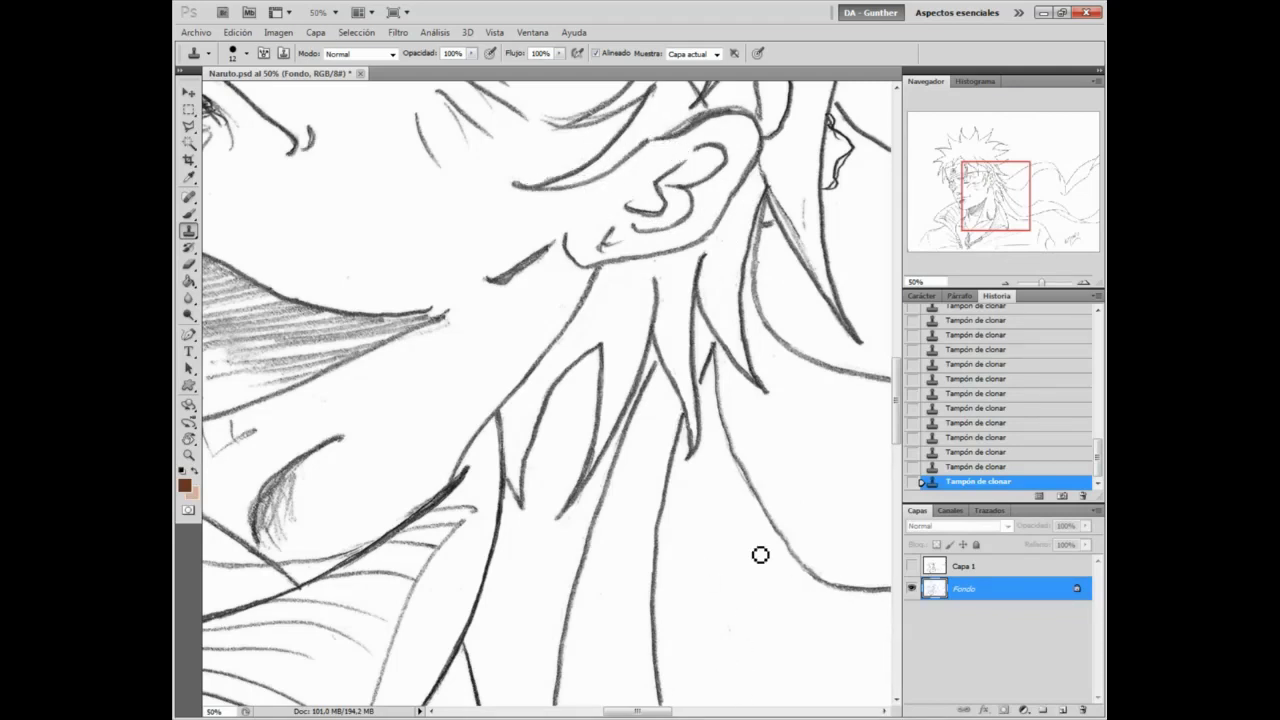
# Step: Reset the canvas rotation and touch up the sideburn strand beside the cheek with the Clone Stamp
pyautogui.press('r')
pyautogui.press('Escape')
pyautogui.press('s')
pyautogui.moveTo(371, 160); pyautogui.dragTo(386, 176)
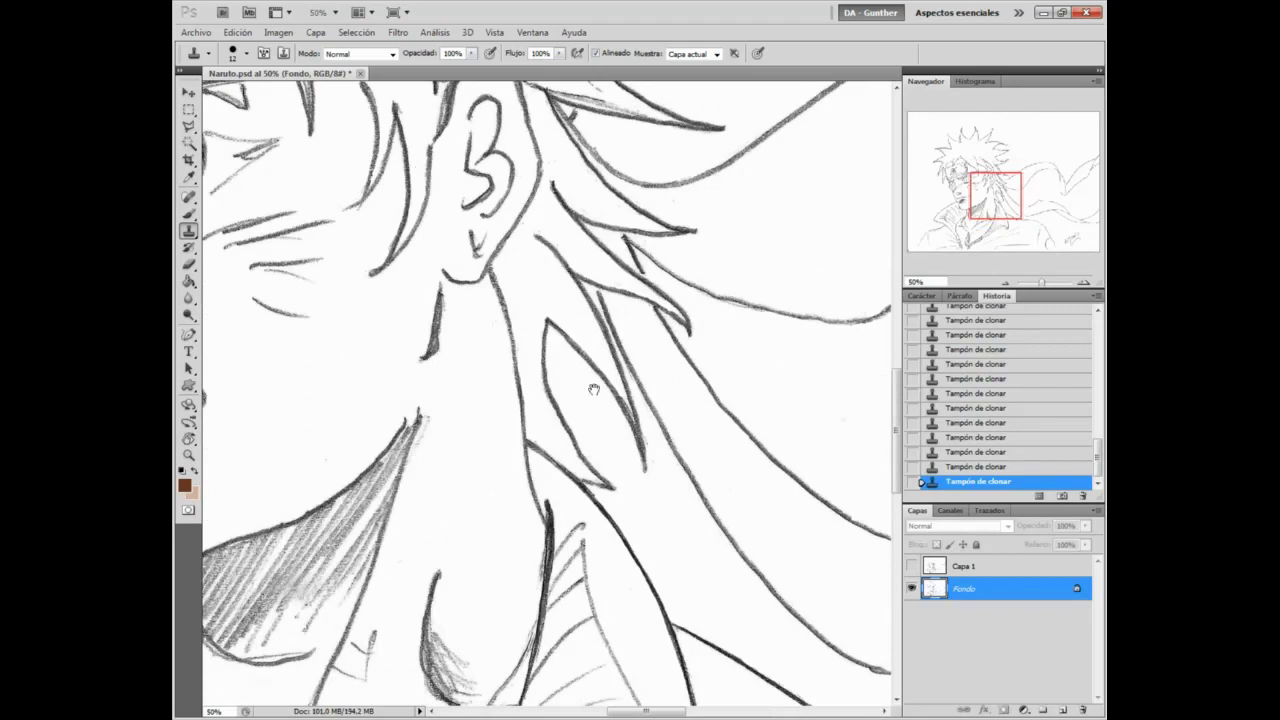
# Step: Thin the jaw line below the earlobe by cloning clean paper over its rough edge
pyautogui.moveTo(450, 329)
pyautogui.mouseDown()
pyautogui.moveTo(447, 344)
pyautogui.moveTo(449, 317)
pyautogui.moveTo(446, 342)
pyautogui.mouseUp()
pyautogui.hotkey('ctrl', 'z')
pyautogui.keyDown('alt'); pyautogui.click(863, 438); pyautogui.keyUp('alt')
pyautogui.moveTo(448, 295); pyautogui.dragTo(433, 355)
# Step: Clone out the stray strokes by the hair strand behind the ear and along the ear's outline
pyautogui.click(994, 181)
pyautogui.moveTo(613, 218); pyautogui.dragTo(620, 245)
pyautogui.keyDown('alt'); pyautogui.click(667, 200); pyautogui.keyUp('alt')
pyautogui.moveTo(569, 204); pyautogui.dragTo(576, 208)
pyautogui.moveTo(512, 271); pyautogui.dragTo(474, 340)
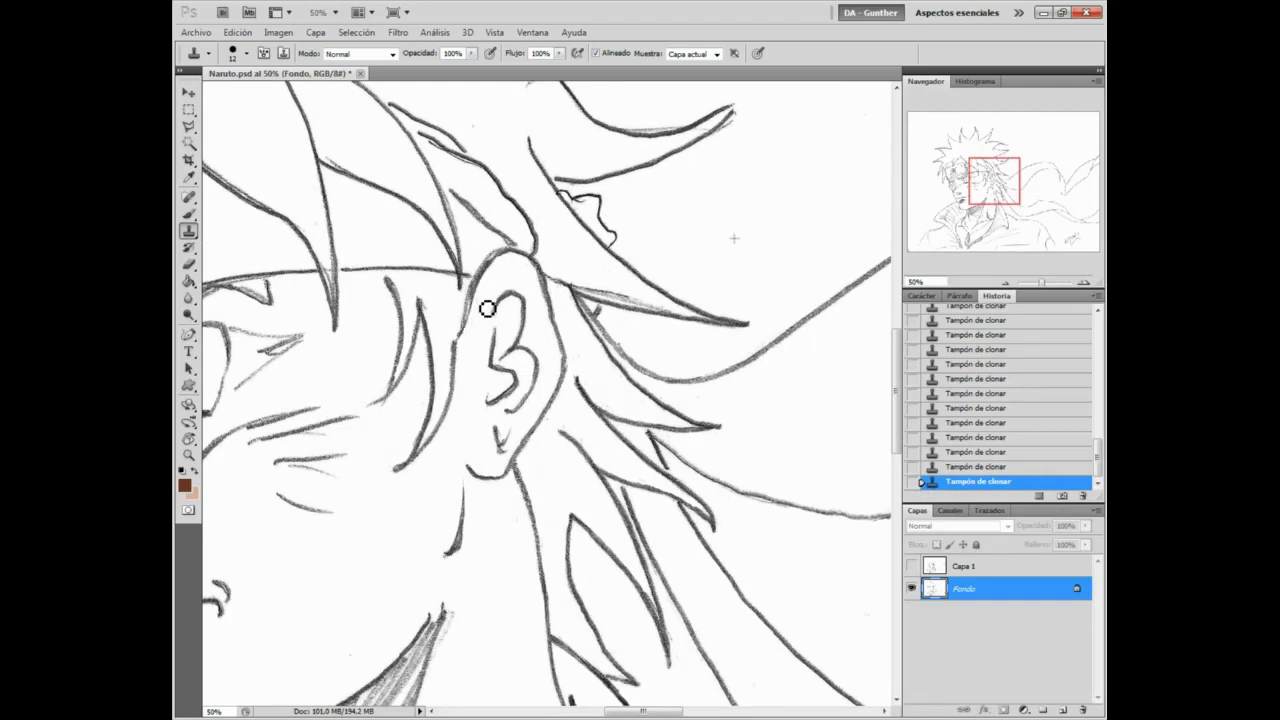
# Step: Clone clean paper over the rough edges of the ear's outline and the hair locks beside it
pyautogui.moveTo(530, 241)
pyautogui.mouseDown()
pyautogui.moveTo(500, 260)
pyautogui.moveTo(471, 317)
pyautogui.moveTo(478, 293)
pyautogui.moveTo(573, 310)
pyautogui.mouseUp()
pyautogui.press('space')
pyautogui.moveTo(720, 178)
pyautogui.mouseDown()
pyautogui.moveTo(691, 286)
pyautogui.moveTo(682, 512)
pyautogui.mouseUp()
pyautogui.press('r')
pyautogui.keyDown('alt'); pyautogui.click(652, 575); pyautogui.keyUp('alt')
pyautogui.moveTo(562, 404); pyautogui.dragTo(560, 495)
pyautogui.moveTo(551, 360); pyautogui.dragTo(552, 389)
pyautogui.keyDown('alt'); pyautogui.click(703, 206); pyautogui.keyUp('alt')
pyautogui.moveTo(643, 235)
pyautogui.mouseDown()
pyautogui.moveTo(637, 260)
pyautogui.moveTo(648, 219)
pyautogui.mouseUp()
# Step: Clone out the faint stray ends at the roots of the hair spikes above and behind the ear
pyautogui.press('space')
pyautogui.moveTo(625, 190); pyautogui.dragTo(601, 376)
pyautogui.moveTo(556, 114); pyautogui.dragTo(507, 268)
pyautogui.hotkey('ctrl', 'z')
pyautogui.hotkey('ctrl', 'z')
pyautogui.press('Escape')
pyautogui.keyDown('alt'); pyautogui.click(352, 181); pyautogui.keyUp('alt')
pyautogui.moveTo(471, 424); pyautogui.dragTo(481, 475)
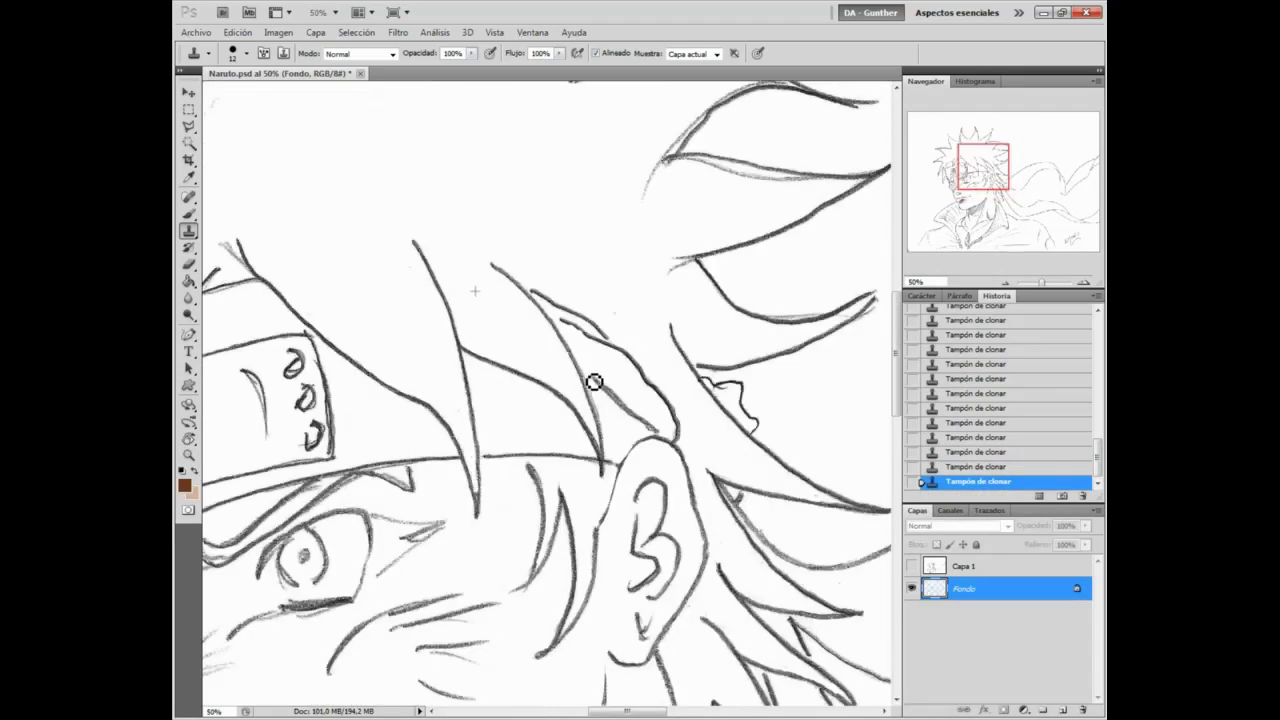
pyautogui.moveTo(792, 313); pyautogui.dragTo(793, 320)
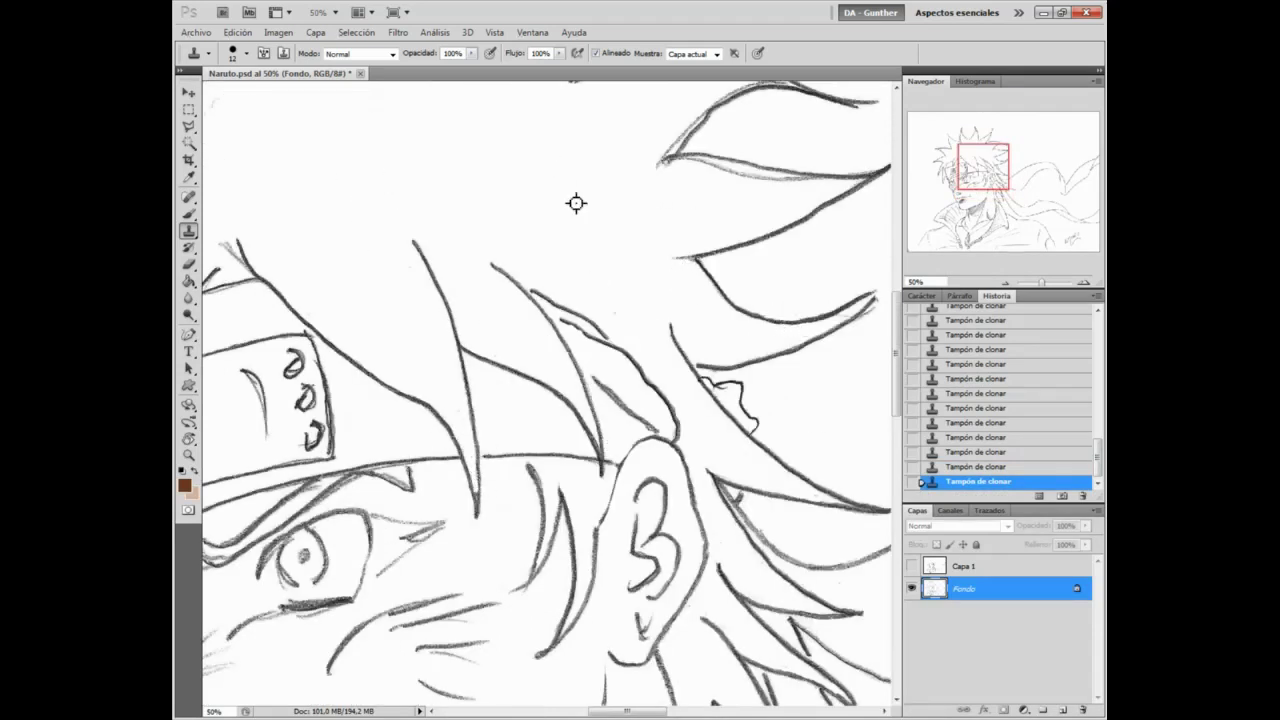
# Step: Rotate the canvas and remove the doubled line from the hair spikes at the back of the head
pyautogui.moveTo(822, 362); pyautogui.dragTo(723, 352)
pyautogui.press('r')
pyautogui.moveTo(625, 291); pyautogui.dragTo(440, 270)
pyautogui.keyDown('alt'); pyautogui.click(289, 474); pyautogui.keyUp('alt')
pyautogui.moveTo(360, 274)
pyautogui.mouseDown()
pyautogui.moveTo(374, 186)
pyautogui.moveTo(330, 298)
pyautogui.moveTo(366, 251)
pyautogui.moveTo(308, 148)
pyautogui.mouseUp()
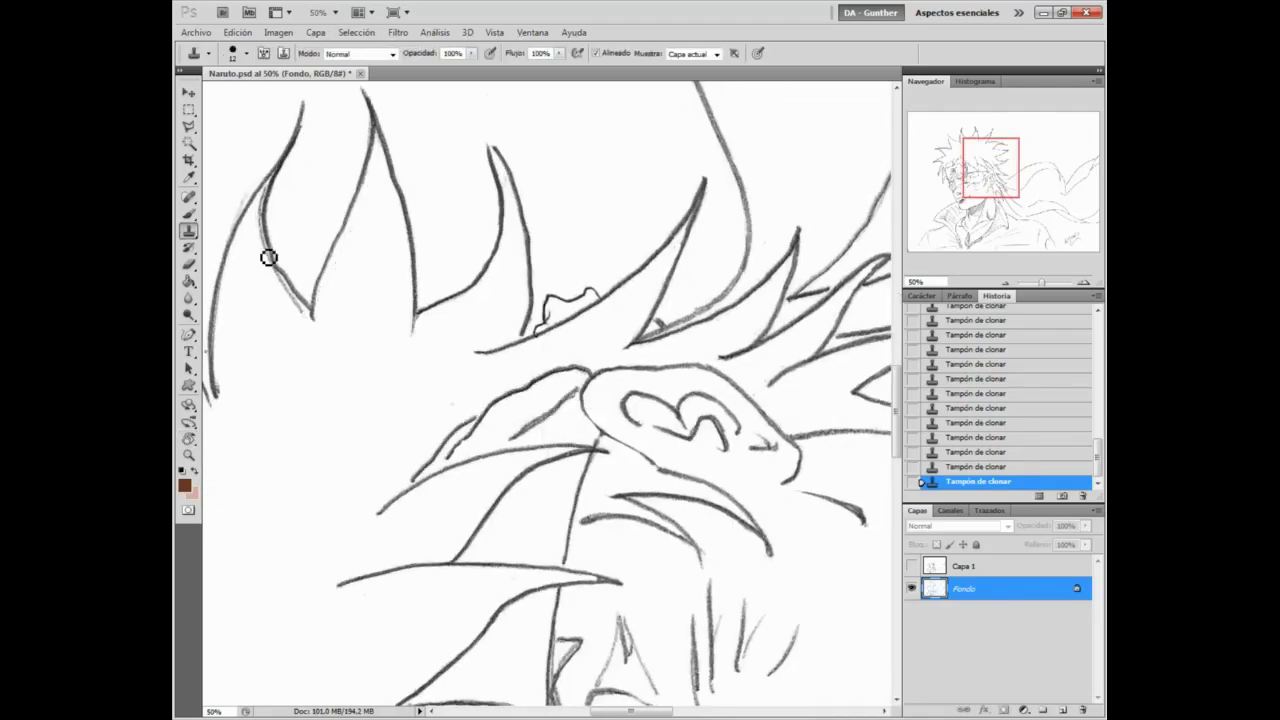
pyautogui.moveTo(268, 203)
pyautogui.mouseDown()
pyautogui.moveTo(309, 337)
pyautogui.moveTo(277, 271)
pyautogui.mouseUp()
# Step: Clone out the doubled lines and overshooting tips on the spikes at the crown of the head
pyautogui.press('space')
pyautogui.moveTo(261, 540); pyautogui.dragTo(607, 434)
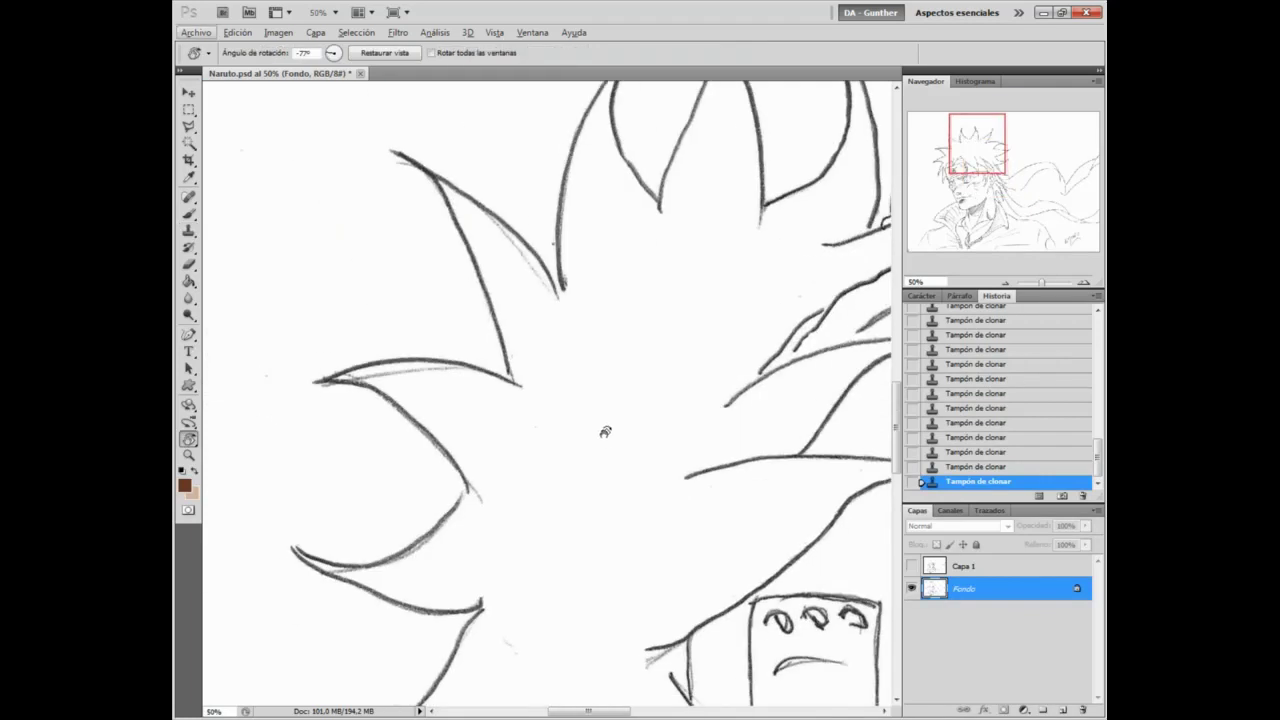
pyautogui.moveTo(574, 290); pyautogui.dragTo(497, 225)
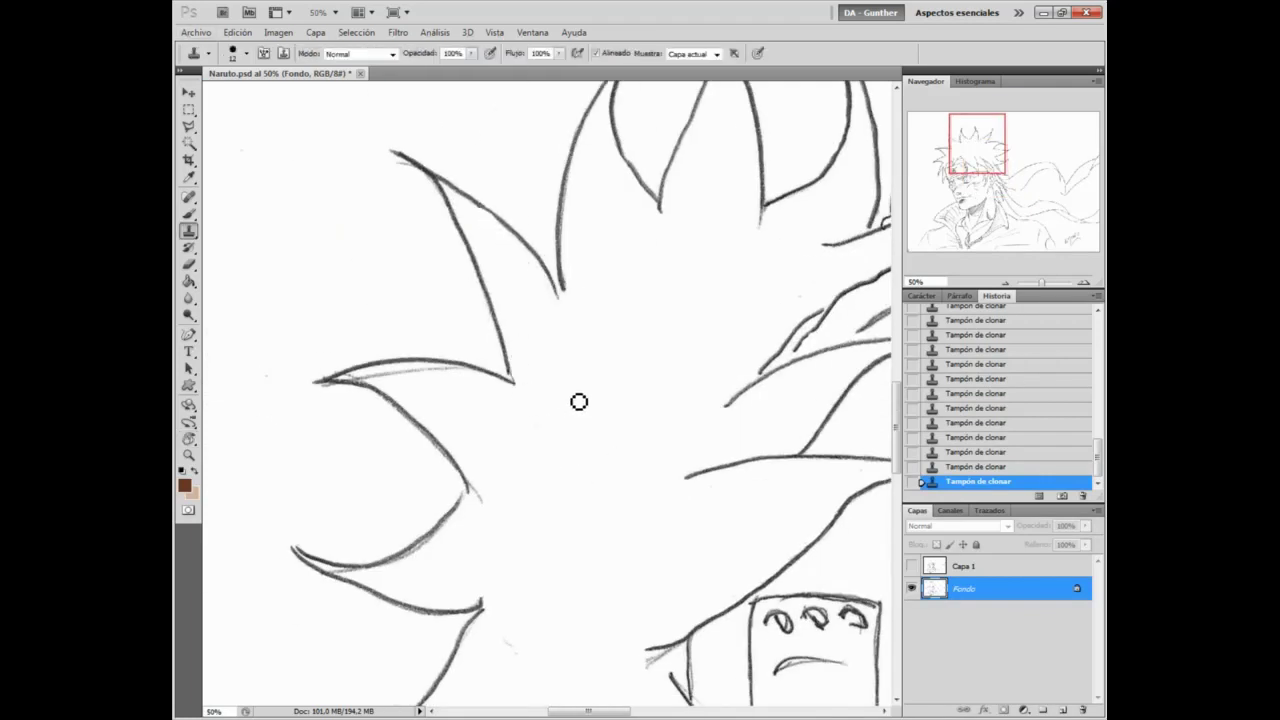
pyautogui.press('r')
pyautogui.moveTo(429, 263); pyautogui.dragTo(668, 131)
pyautogui.click(683, 271)
pyautogui.moveTo(533, 247); pyautogui.dragTo(523, 213)
pyautogui.moveTo(550, 314); pyautogui.dragTo(503, 186)
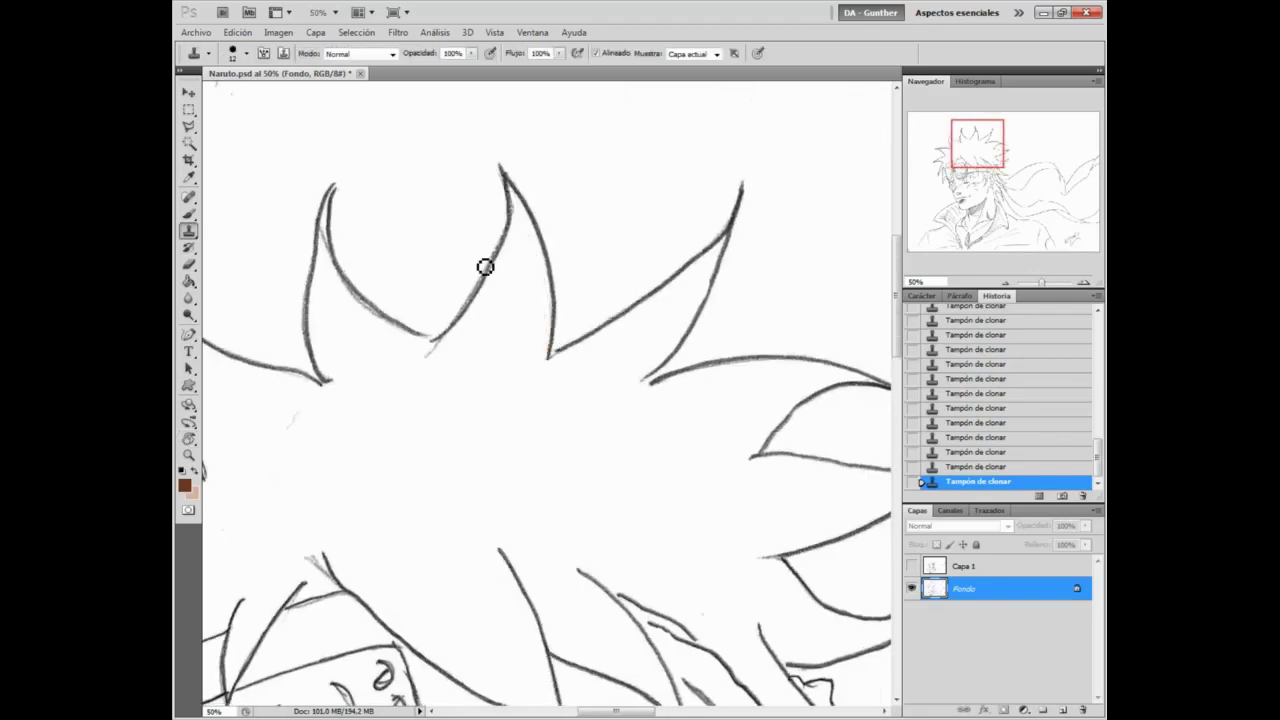
# Step: Rotate the canvas again and clean the edges and roots of the upper hair spikes
pyautogui.press('r')
pyautogui.moveTo(414, 293); pyautogui.dragTo(602, 236)
pyautogui.moveTo(526, 186)
pyautogui.mouseDown()
pyautogui.moveTo(529, 169)
pyautogui.moveTo(566, 242)
pyautogui.mouseUp()
pyautogui.press('space')
pyautogui.moveTo(500, 180); pyautogui.dragTo(537, 403)
pyautogui.keyDown('alt'); pyautogui.click(460, 345); pyautogui.keyUp('alt')
pyautogui.moveTo(469, 381); pyautogui.dragTo(484, 384)
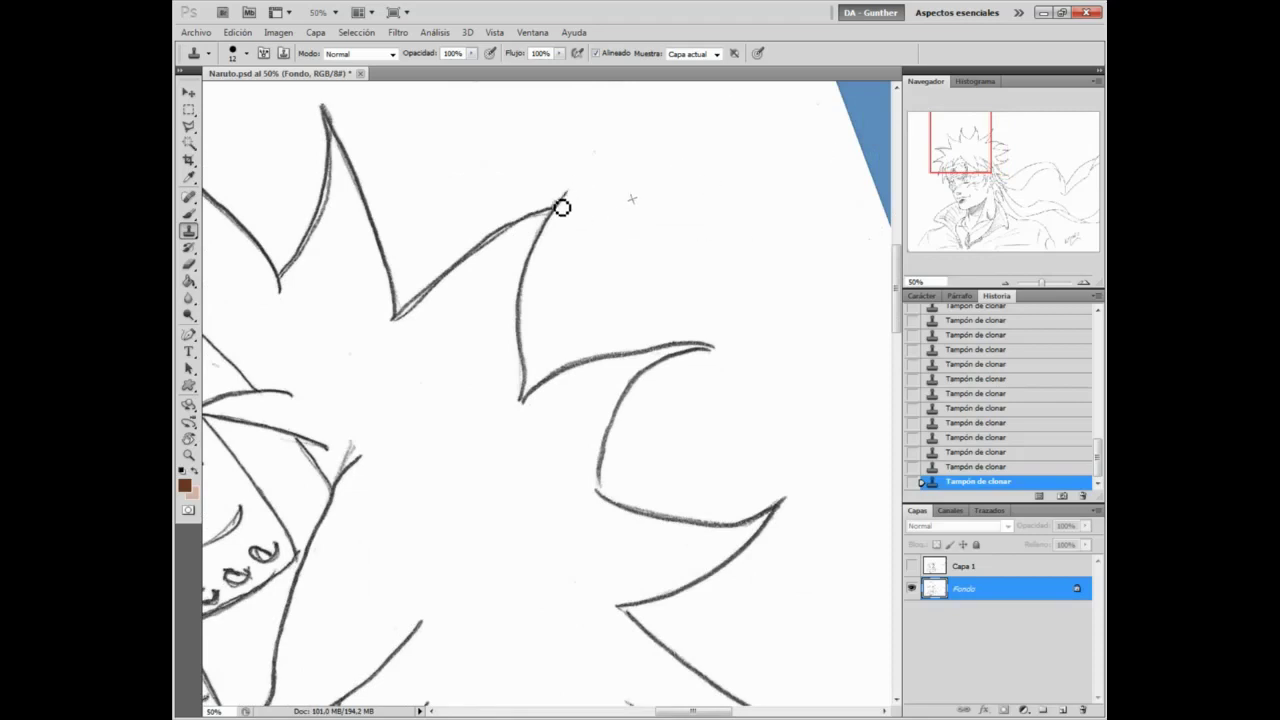
# Step: Resample nearby clean paper and thin the doubled contours between the top spikes of the hair
pyautogui.moveTo(511, 239); pyautogui.dragTo(481, 267)
pyautogui.keyDown('alt'); pyautogui.click(433, 404); pyautogui.keyUp('alt')
pyautogui.moveTo(407, 330); pyautogui.dragTo(438, 302)
pyautogui.keyDown('alt'); pyautogui.click(416, 467); pyautogui.keyUp('alt')
pyautogui.moveTo(291, 282); pyautogui.dragTo(340, 203)
pyautogui.press('space')
pyautogui.moveTo(398, 154)
pyautogui.mouseDown()
pyautogui.moveTo(425, 381)
pyautogui.moveTo(466, 168)
pyautogui.mouseUp()
# Step: Try a touch-up on the tall hair spike and undo the last clone strokes
pyautogui.press('r')
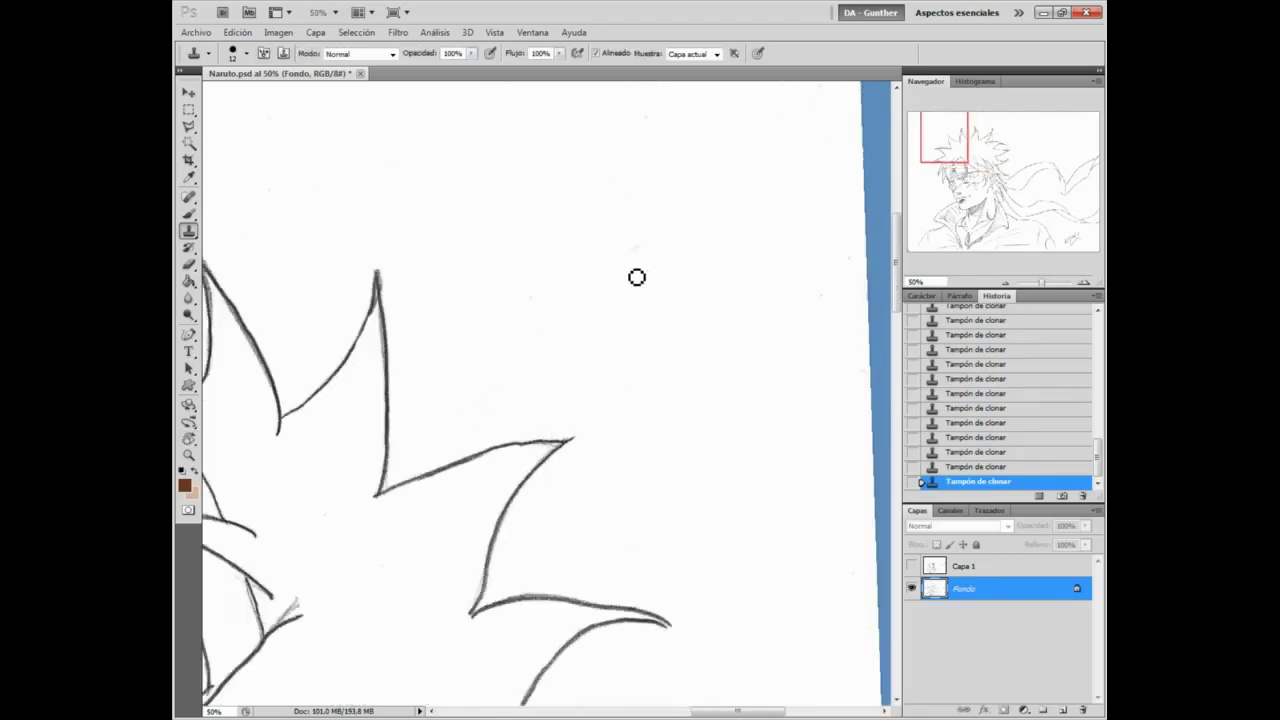
pyautogui.moveTo(388, 338); pyautogui.dragTo(380, 310)
pyautogui.hotkey('ctrl', 'alt', 'z')
pyautogui.hotkey('ctrl', 'alt', 'z')
pyautogui.hotkey('ctrl', 'alt', 'z')
pyautogui.hotkey('ctrl', 'alt', 'z')
pyautogui.hotkey('ctrl', 'alt', 'z')
pyautogui.hotkey('ctrl', 'alt', 'z')
pyautogui.hotkey('ctrl', 'alt', 'z')
pyautogui.hotkey('ctrl', 'alt', 'z')
pyautogui.hotkey('ctrl', 'alt', 'z')
# Step: Clean the tall spike's edge again and remove the stray strokes at the root of the lock by the headband
pyautogui.keyDown('alt'); pyautogui.click(500, 291); pyautogui.keyUp('alt')
pyautogui.moveTo(360, 374); pyautogui.dragTo(373, 314)
pyautogui.moveTo(391, 326)
pyautogui.mouseDown()
pyautogui.moveTo(391, 362)
pyautogui.moveTo(595, 275)
pyautogui.mouseUp()
pyautogui.keyDown('alt'); pyautogui.click(609, 248); pyautogui.keyUp('alt')
pyautogui.press('space')
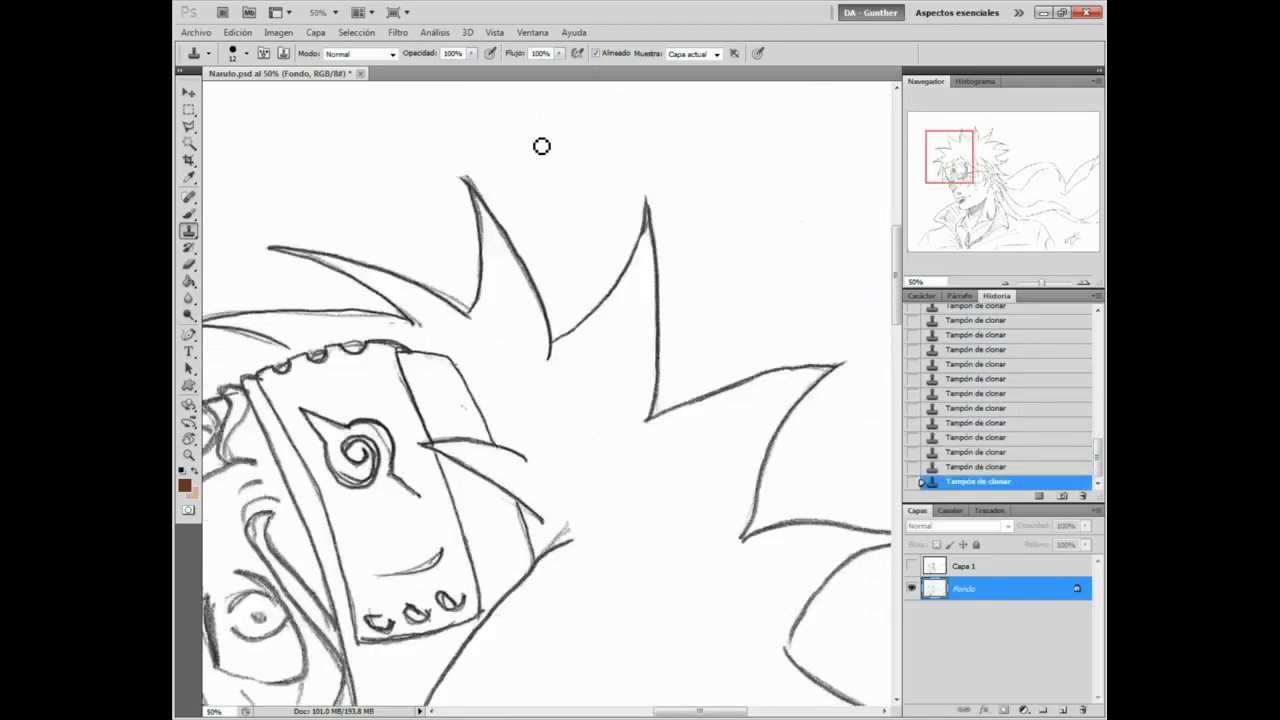
pyautogui.moveTo(540, 543); pyautogui.dragTo(538, 559)
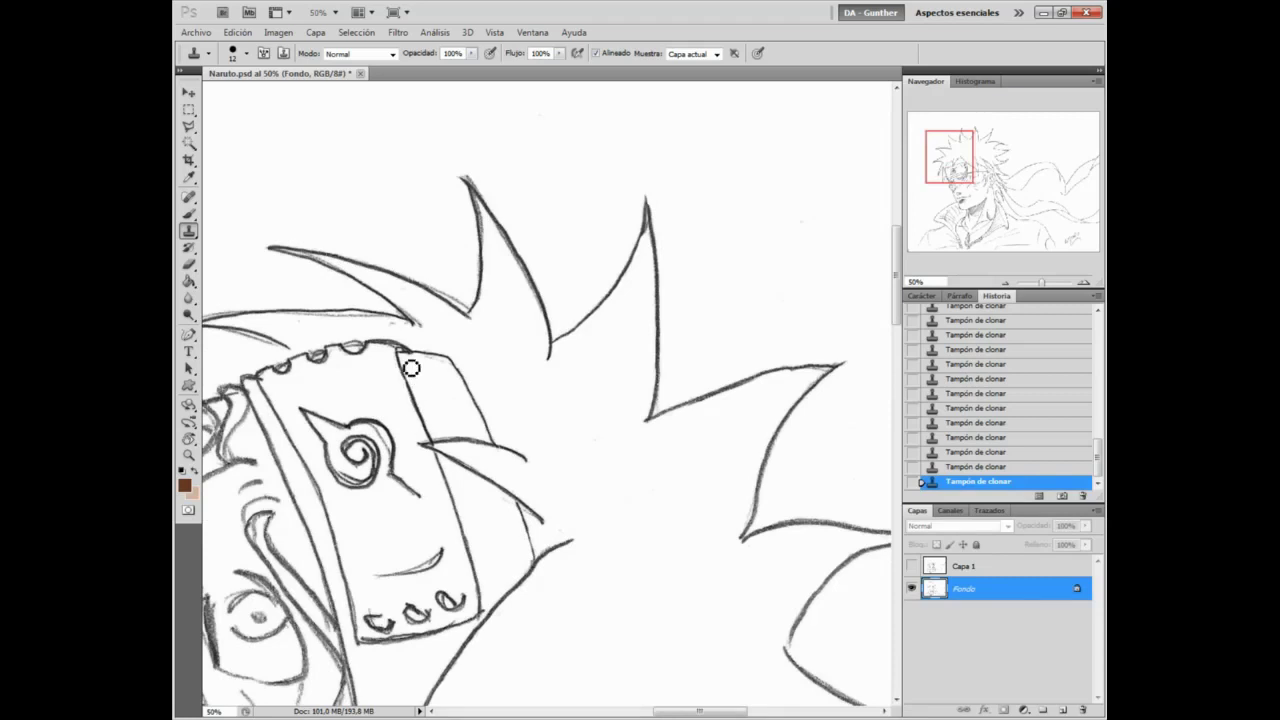
# Step: Clone out the doubled lines on the front hair spikes above the headband, rotating the canvas to follow them
pyautogui.press('space')
pyautogui.moveTo(562, 250)
pyautogui.mouseDown()
pyautogui.moveTo(511, 322)
pyautogui.moveTo(560, 310)
pyautogui.mouseUp()
pyautogui.press('r')
pyautogui.moveTo(517, 292)
pyautogui.mouseDown()
pyautogui.moveTo(517, 277)
pyautogui.moveTo(513, 335)
pyautogui.mouseUp()
pyautogui.moveTo(515, 246); pyautogui.dragTo(507, 357)
pyautogui.press('space')
pyautogui.moveTo(549, 143); pyautogui.dragTo(620, 345)
pyautogui.press('r')
pyautogui.moveTo(486, 246); pyautogui.dragTo(588, 264)
# Step: Sample clean paper and smooth the outlines of the frontmost hair locks beside the headband
pyautogui.keyDown('alt'); pyautogui.click(558, 149); pyautogui.keyUp('alt')
pyautogui.moveTo(452, 440); pyautogui.dragTo(455, 455)
pyautogui.moveTo(398, 285)
pyautogui.mouseDown()
pyautogui.moveTo(420, 388)
pyautogui.moveTo(370, 240)
pyautogui.mouseUp()
pyautogui.keyDown('alt'); pyautogui.click(554, 176); pyautogui.keyUp('alt')
pyautogui.keyDown('alt'); pyautogui.click(424, 173); pyautogui.keyUp('alt')
pyautogui.moveTo(375, 198); pyautogui.dragTo(386, 229)
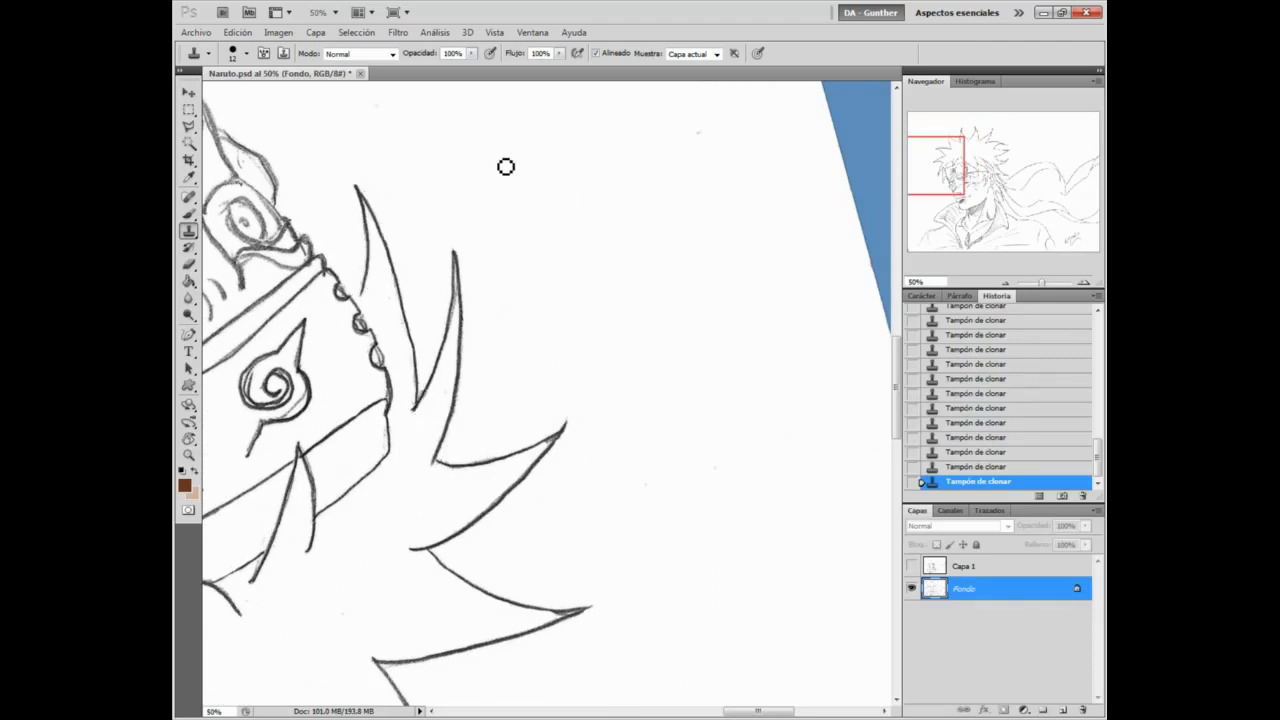
pyautogui.moveTo(308, 388)
pyautogui.mouseDown()
pyautogui.moveTo(301, 497)
pyautogui.moveTo(306, 477)
pyautogui.mouseUp()
# Step: Reset the canvas rotation and clone out the doubled lines around the headband's metal plate and rivets
pyautogui.press('Escape')
pyautogui.moveTo(715, 453); pyautogui.dragTo(721, 516)
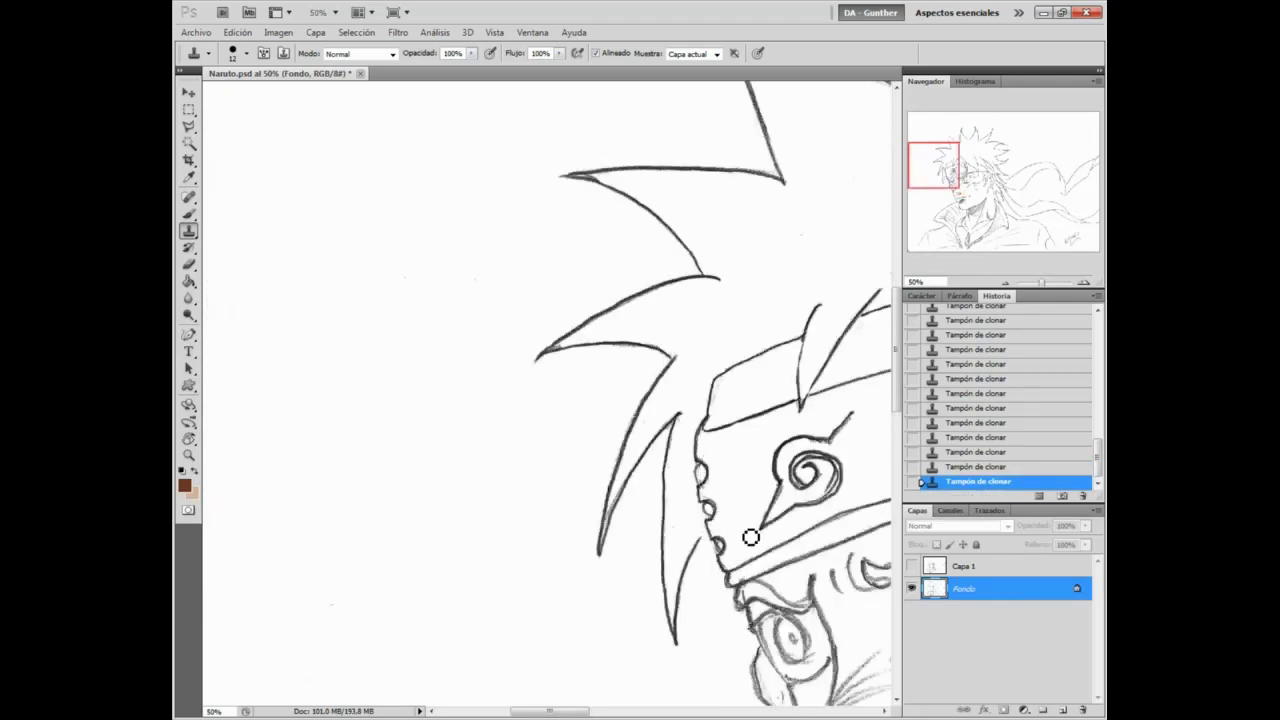
pyautogui.moveTo(860, 200); pyautogui.dragTo(381, 284)
pyautogui.moveTo(335, 571); pyautogui.dragTo(446, 404)
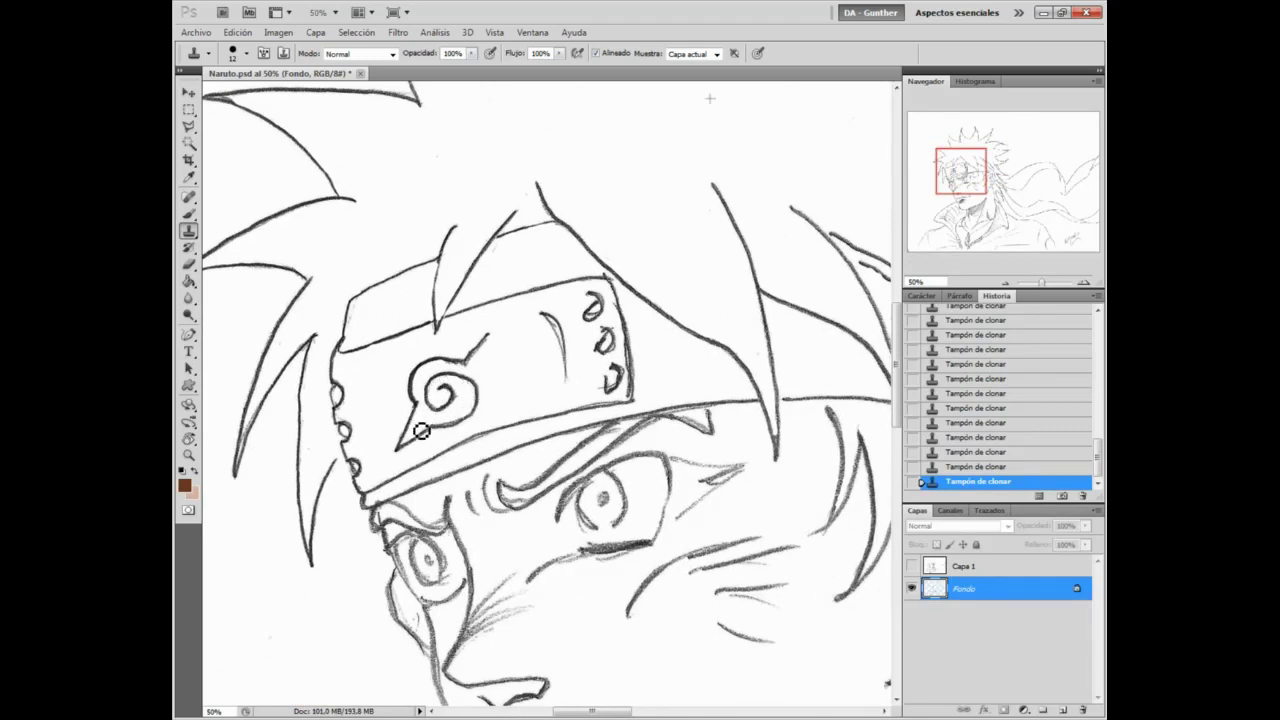
pyautogui.moveTo(626, 331)
pyautogui.mouseDown()
pyautogui.moveTo(630, 378)
pyautogui.moveTo(606, 386)
pyautogui.mouseUp()
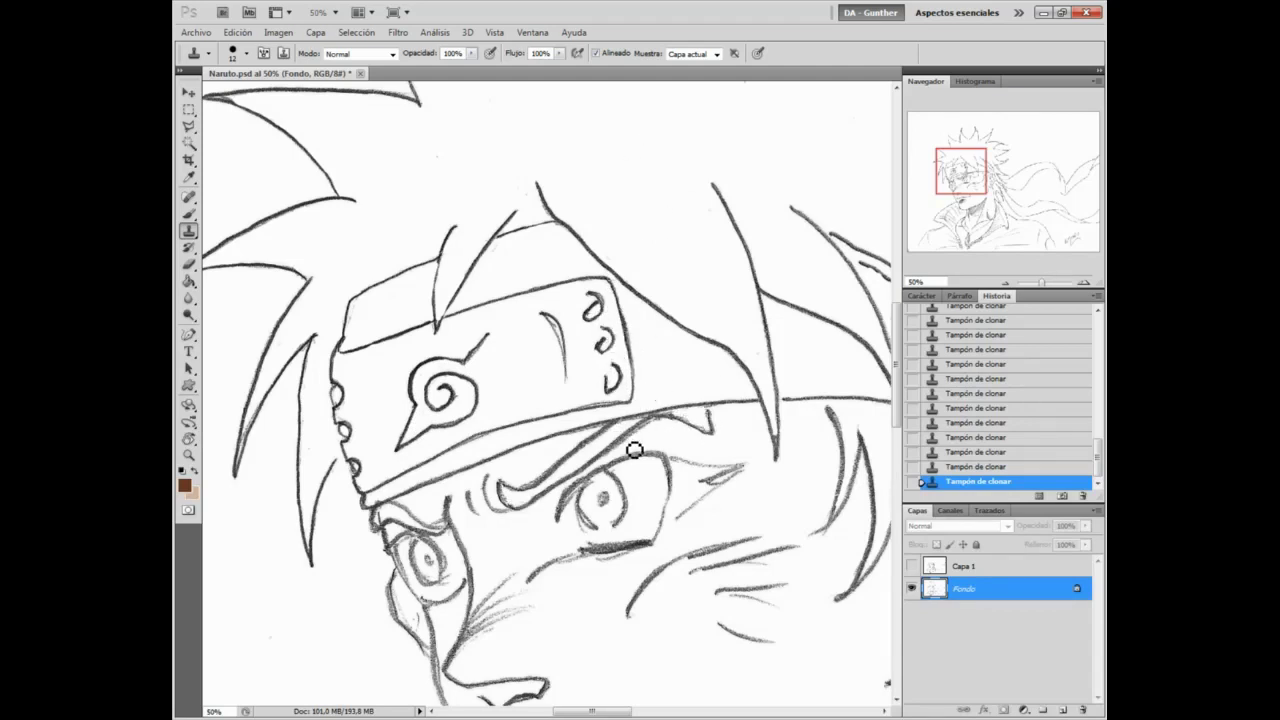
# Step: Clean the outlines of the face, the jaw and the raised collar with the Clone Stamp
pyautogui.moveTo(424, 622); pyautogui.dragTo(338, 360)
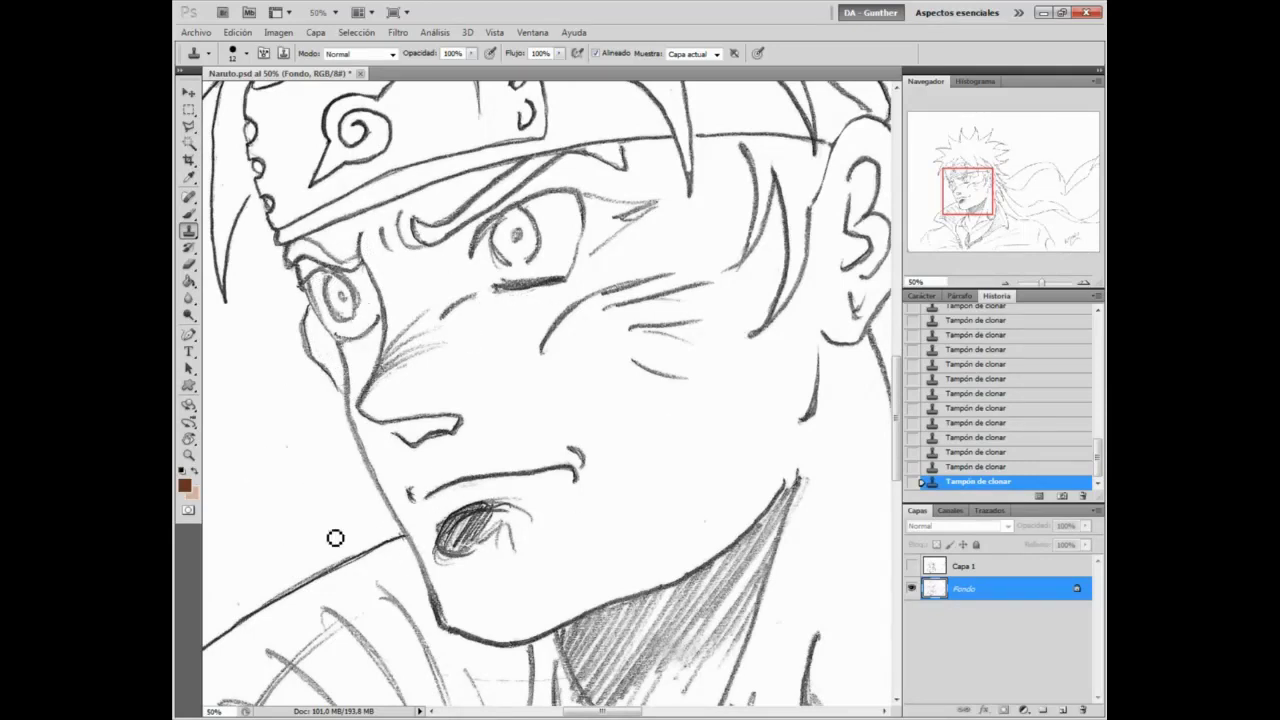
pyautogui.moveTo(664, 390); pyautogui.dragTo(699, 180)
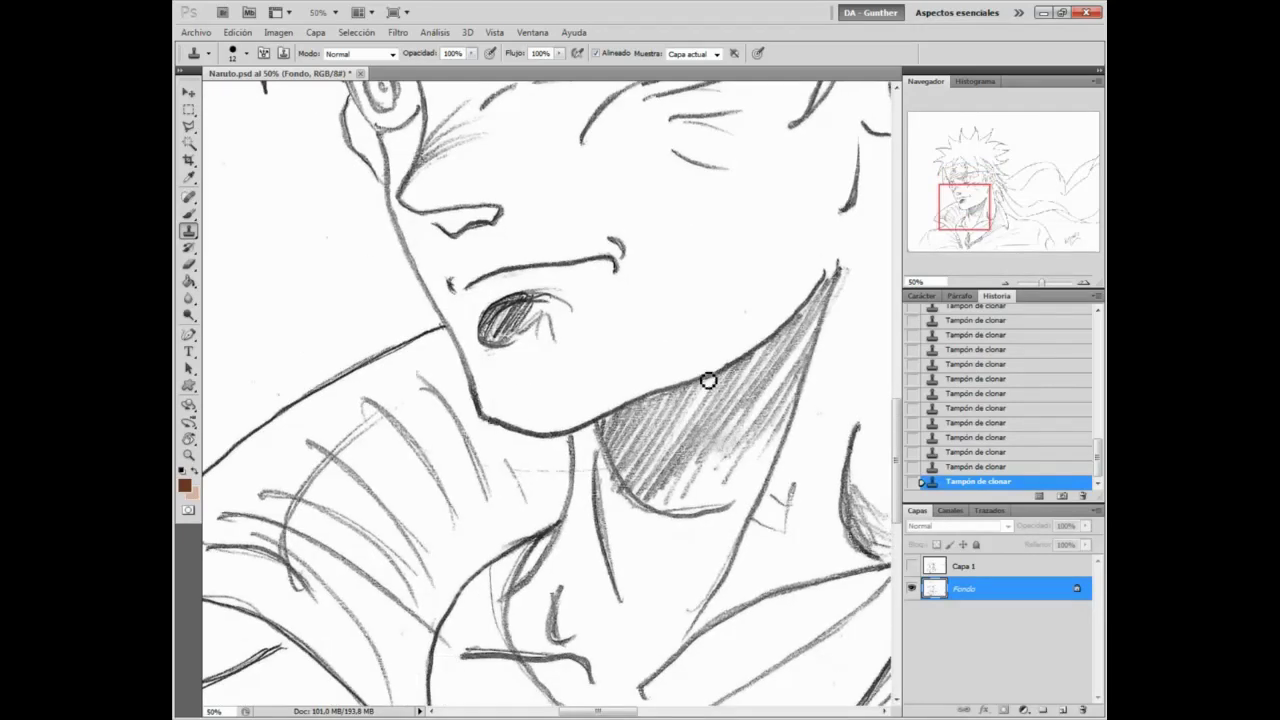
pyautogui.moveTo(425, 357); pyautogui.dragTo(720, 222)
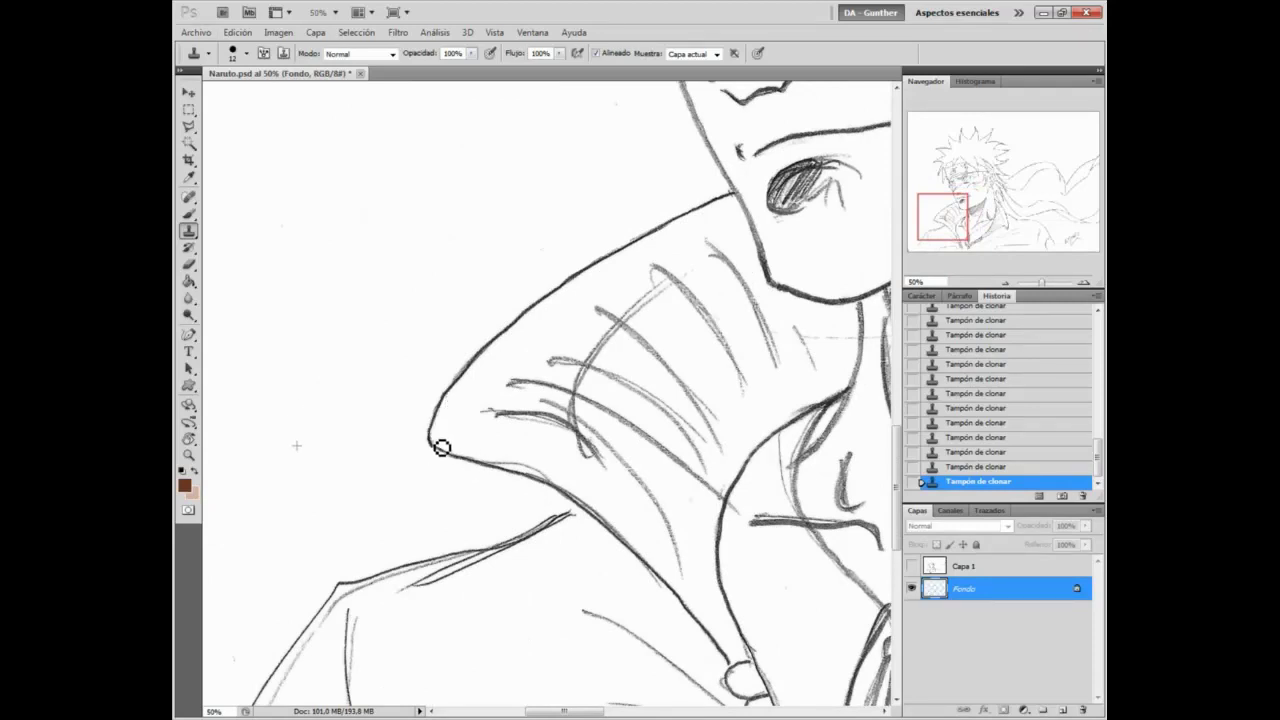
pyautogui.press('r')
pyautogui.moveTo(543, 472); pyautogui.dragTo(476, 408)
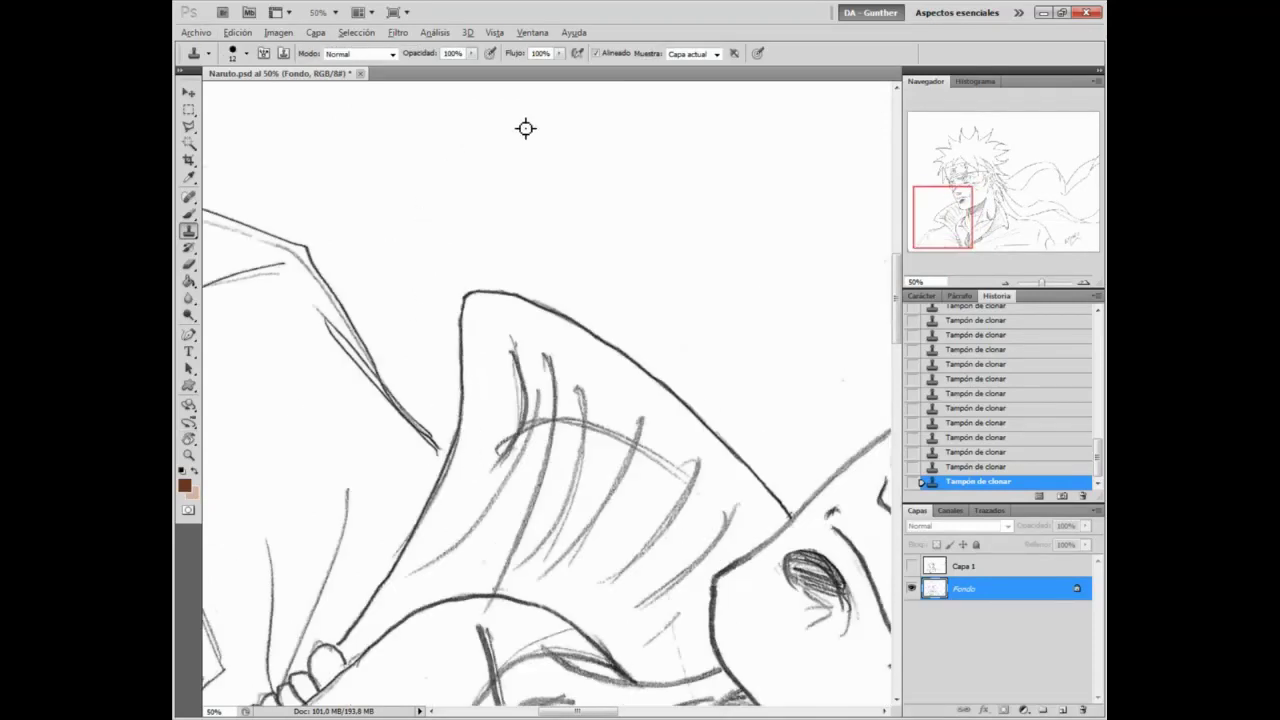
# Step: Remove the doubled sketch lines along the shoulder and the sleeve fold beneath the raised collar
pyautogui.moveTo(437, 457); pyautogui.dragTo(876, 216)
pyautogui.moveTo(332, 442); pyautogui.dragTo(312, 204)
pyautogui.moveTo(296, 386); pyautogui.dragTo(315, 366)
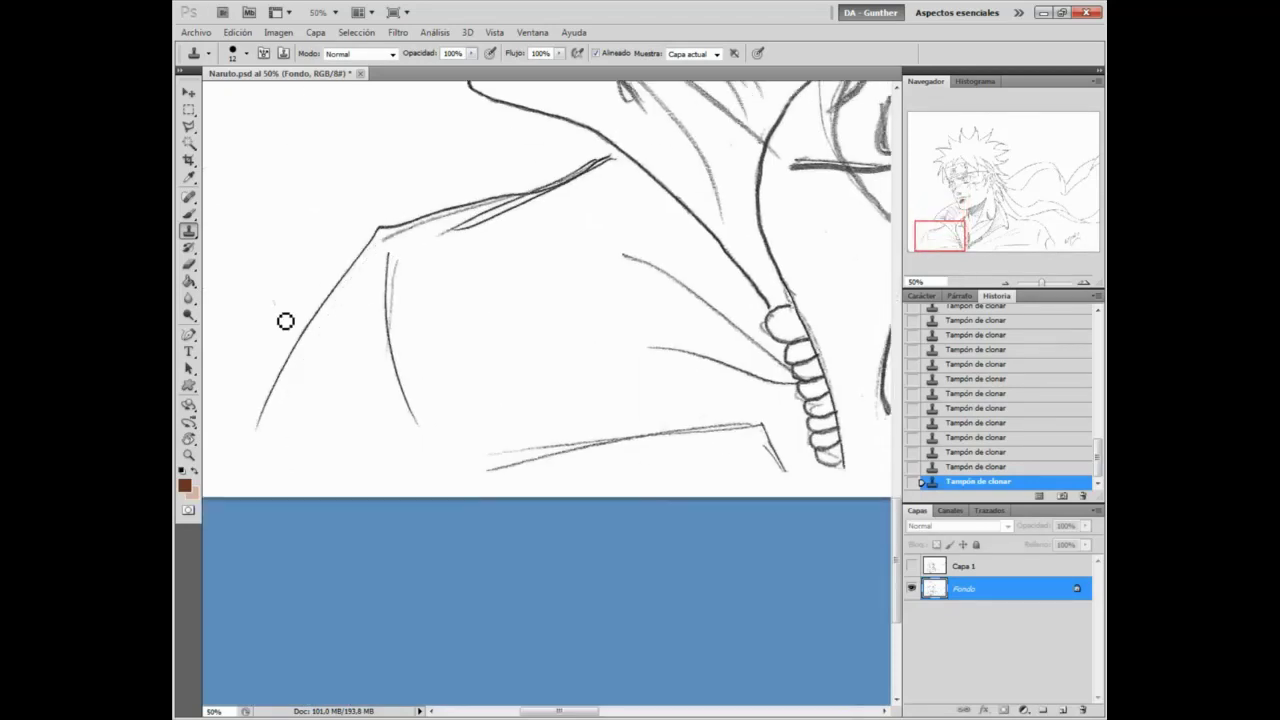
pyautogui.moveTo(413, 239); pyautogui.dragTo(508, 210)
pyautogui.moveTo(445, 245)
pyautogui.mouseDown()
pyautogui.moveTo(610, 193)
pyautogui.moveTo(600, 167)
pyautogui.mouseUp()
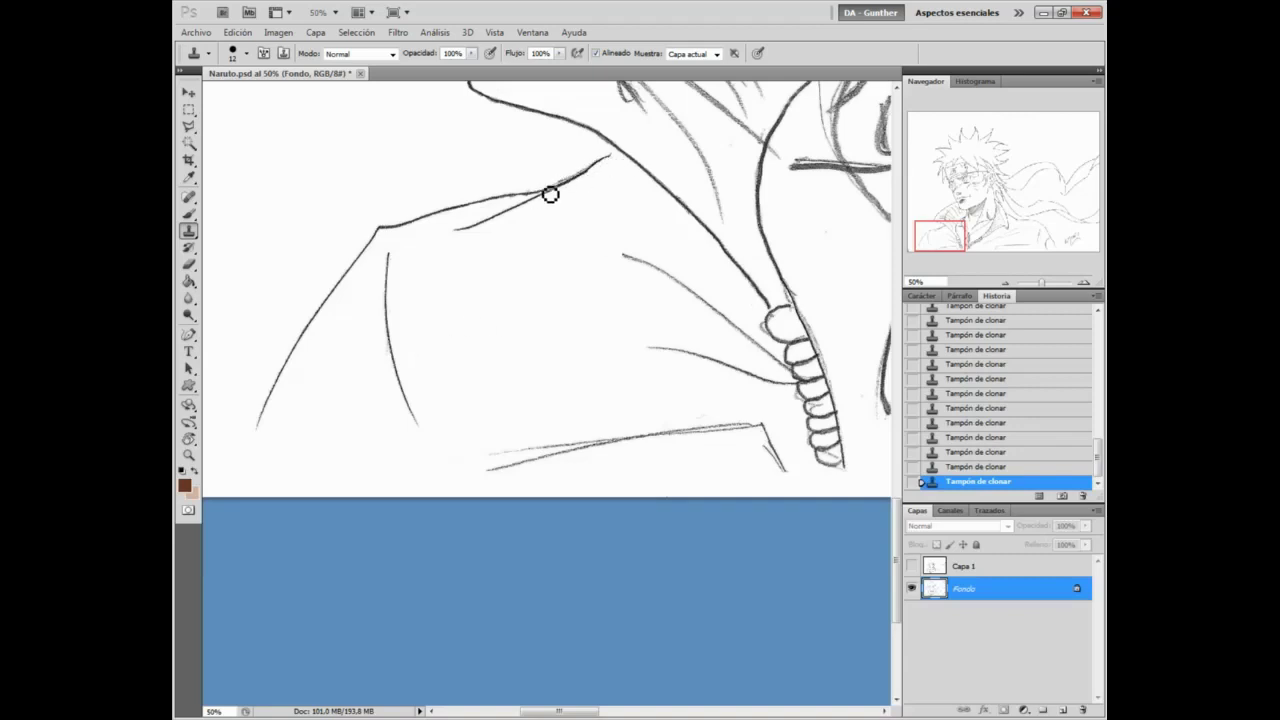
# Step: Clone out the doubled line on the lower jacket front and the rough edge beside its zipper teeth
pyautogui.moveTo(599, 397); pyautogui.dragTo(434, 309)
pyautogui.moveTo(529, 361); pyautogui.dragTo(594, 348)
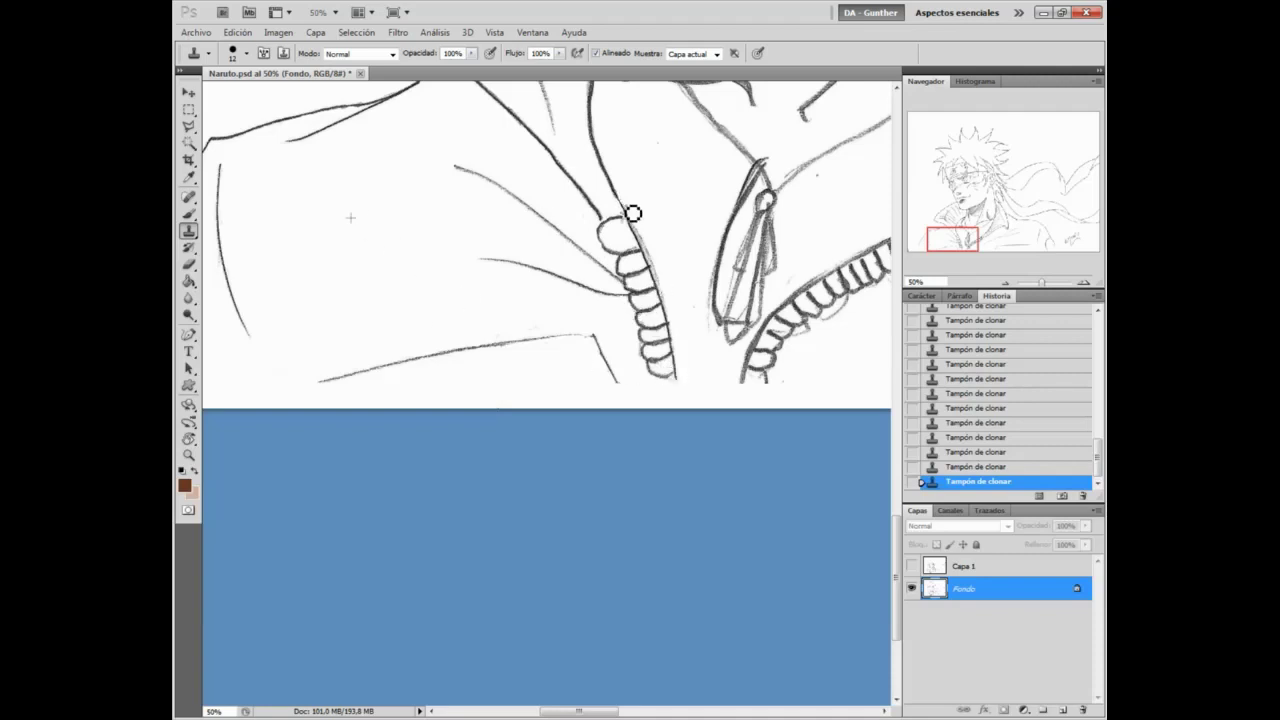
pyautogui.press('r')
pyautogui.moveTo(640, 166); pyautogui.dragTo(745, 310)
pyautogui.moveTo(718, 388); pyautogui.dragTo(698, 436)
# Step: Clean the stray strokes along the open collar's inner edge and around the base of the neck
pyautogui.moveTo(880, 424)
pyautogui.mouseDown()
pyautogui.moveTo(716, 325)
pyautogui.moveTo(539, 245)
pyautogui.moveTo(387, 304)
pyautogui.mouseUp()
pyautogui.press('r')
pyautogui.keyDown('alt'); pyautogui.click(454, 117); pyautogui.keyUp('alt')
pyautogui.moveTo(292, 142)
pyautogui.mouseDown()
pyautogui.moveTo(299, 194)
pyautogui.moveTo(298, 178)
pyautogui.mouseUp()
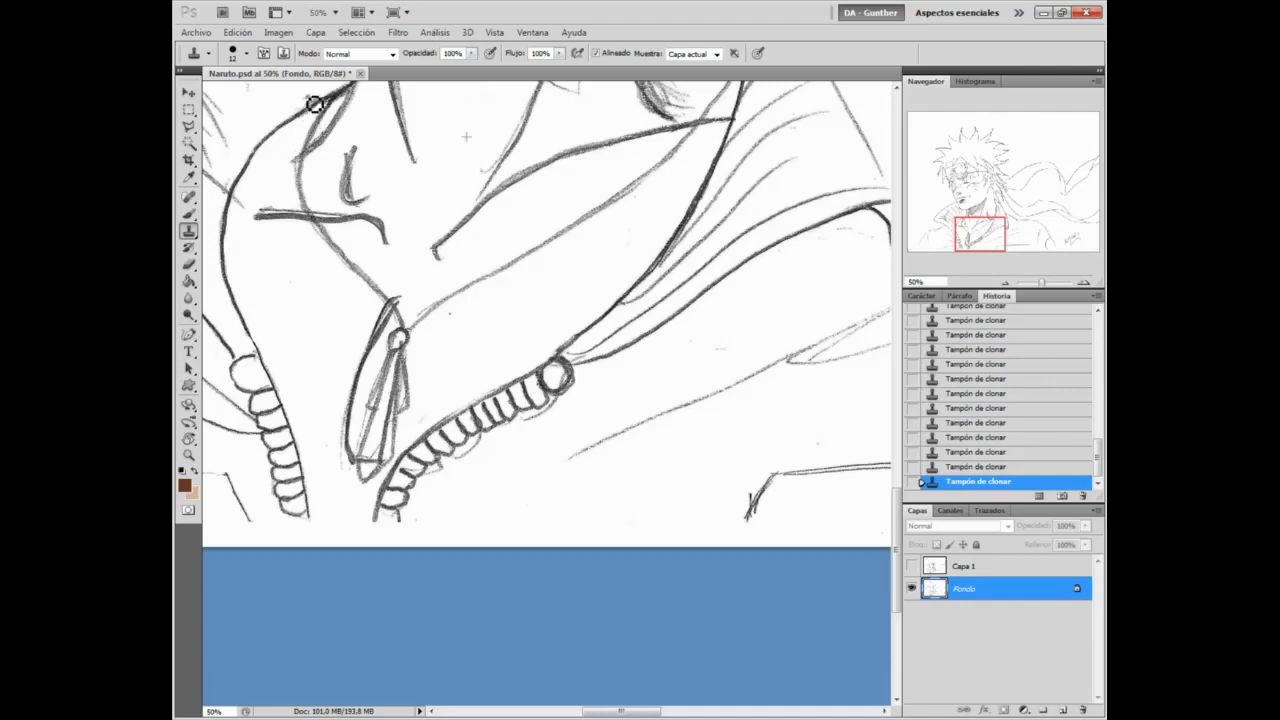
pyautogui.moveTo(315, 243)
pyautogui.mouseDown()
pyautogui.moveTo(509, 383)
pyautogui.moveTo(420, 397)
pyautogui.moveTo(460, 398)
pyautogui.mouseUp()
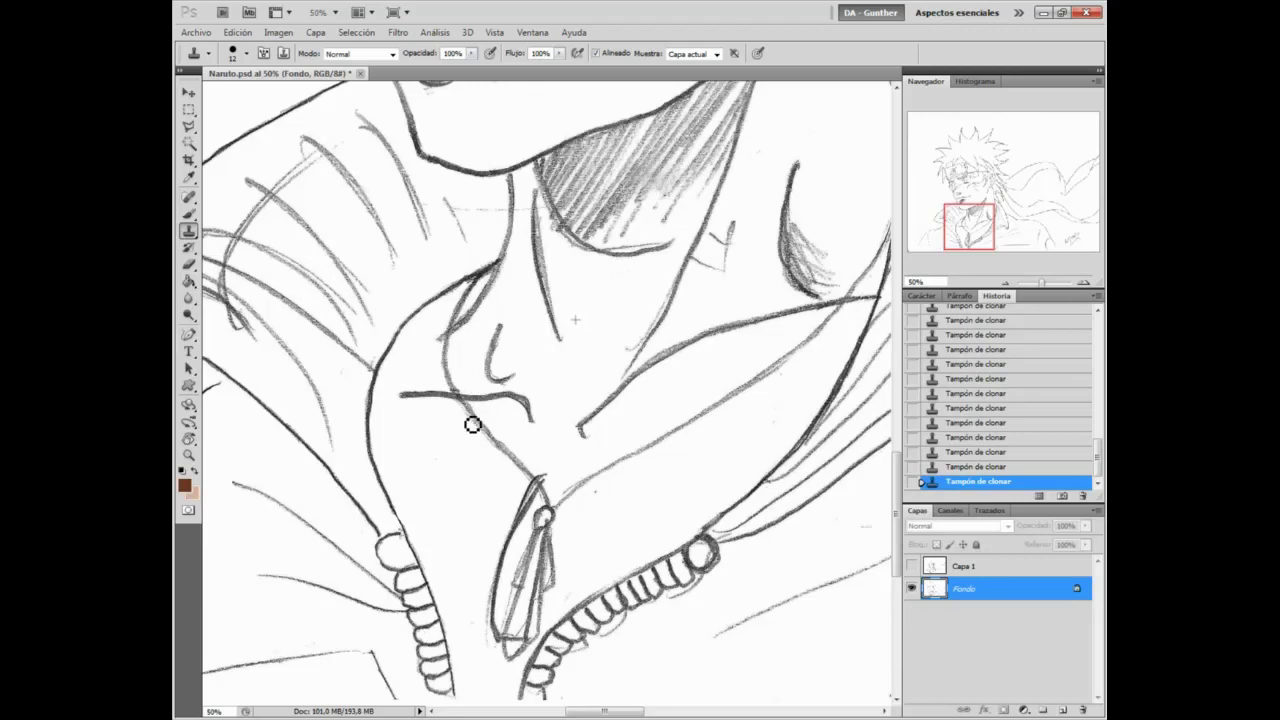
# Step: Undo the last clone stroke and remove the loose curves beneath the curved row of zipper teeth
pyautogui.moveTo(586, 516); pyautogui.dragTo(484, 339)
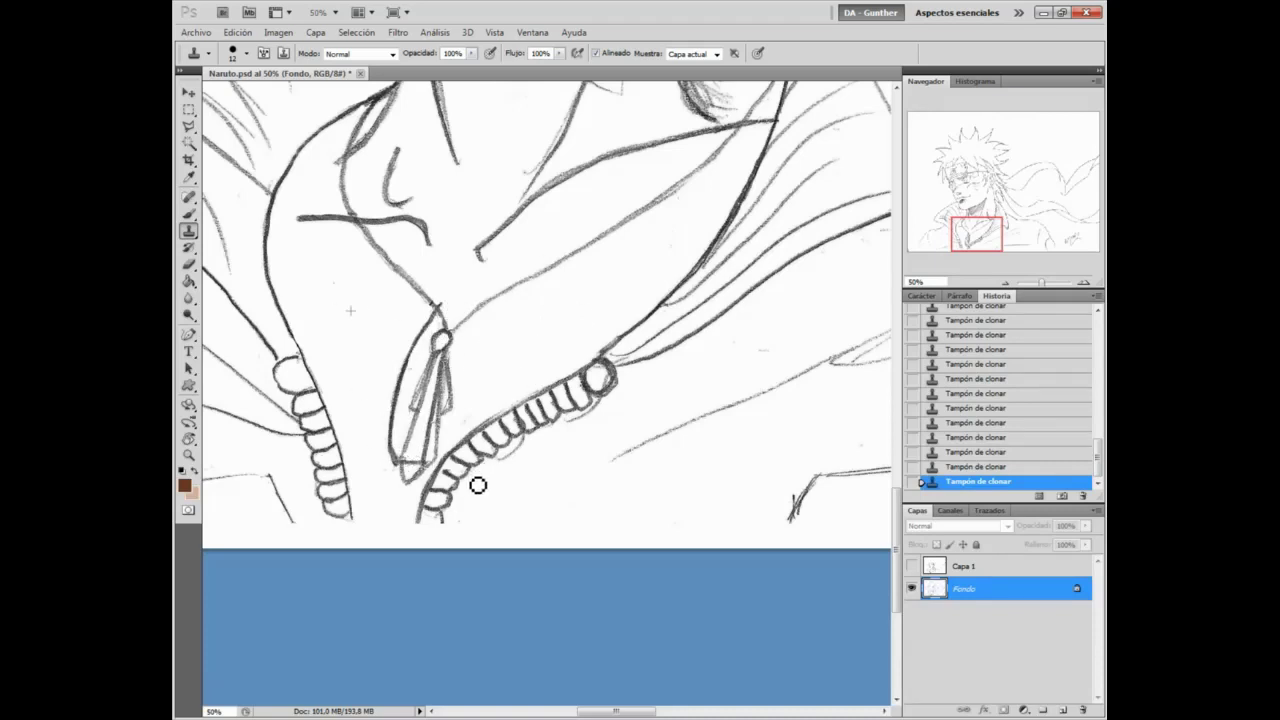
pyautogui.hotkey('ctrl', 'z')
pyautogui.moveTo(605, 353); pyautogui.dragTo(629, 332)
pyautogui.click(610, 411)
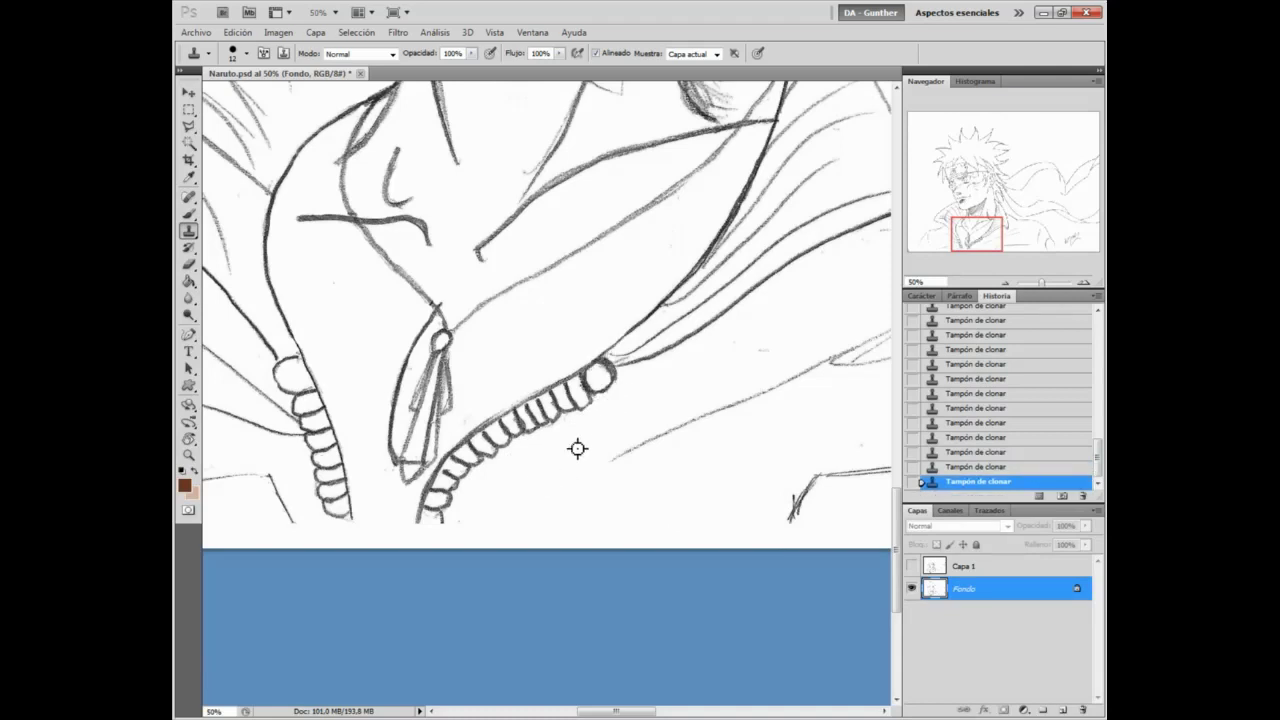
# Step: Clone out the rough strokes along the collar flap on the scarf side of the neck
pyautogui.scroll(3, 479, 311)
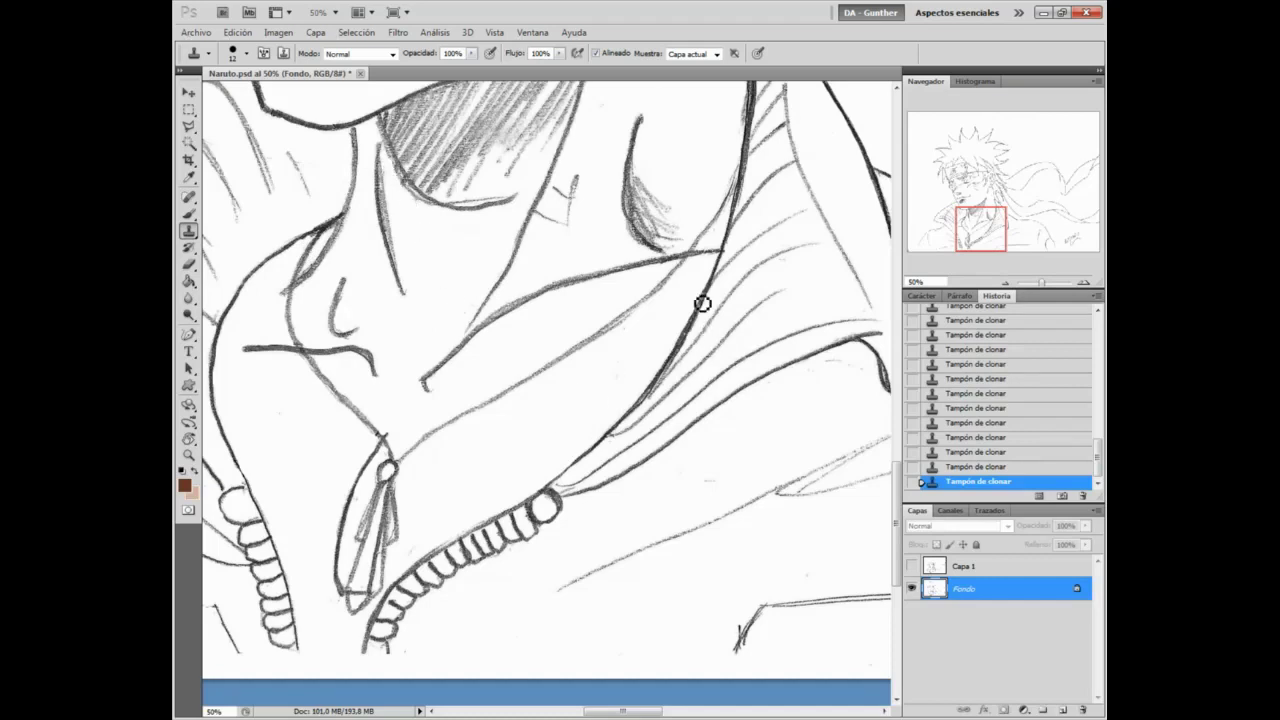
pyautogui.scroll(4, 673, 273)
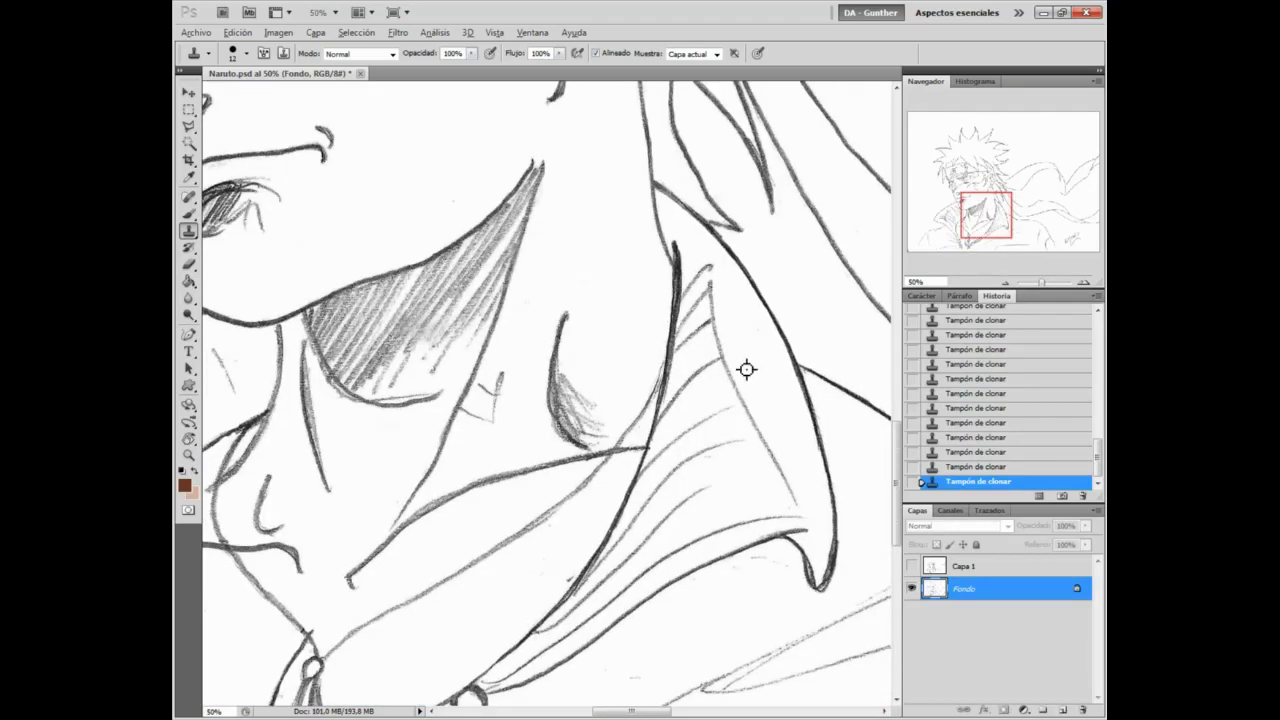
pyautogui.click(1027, 192)
pyautogui.moveTo(1027, 192); pyautogui.dragTo(1004, 225)
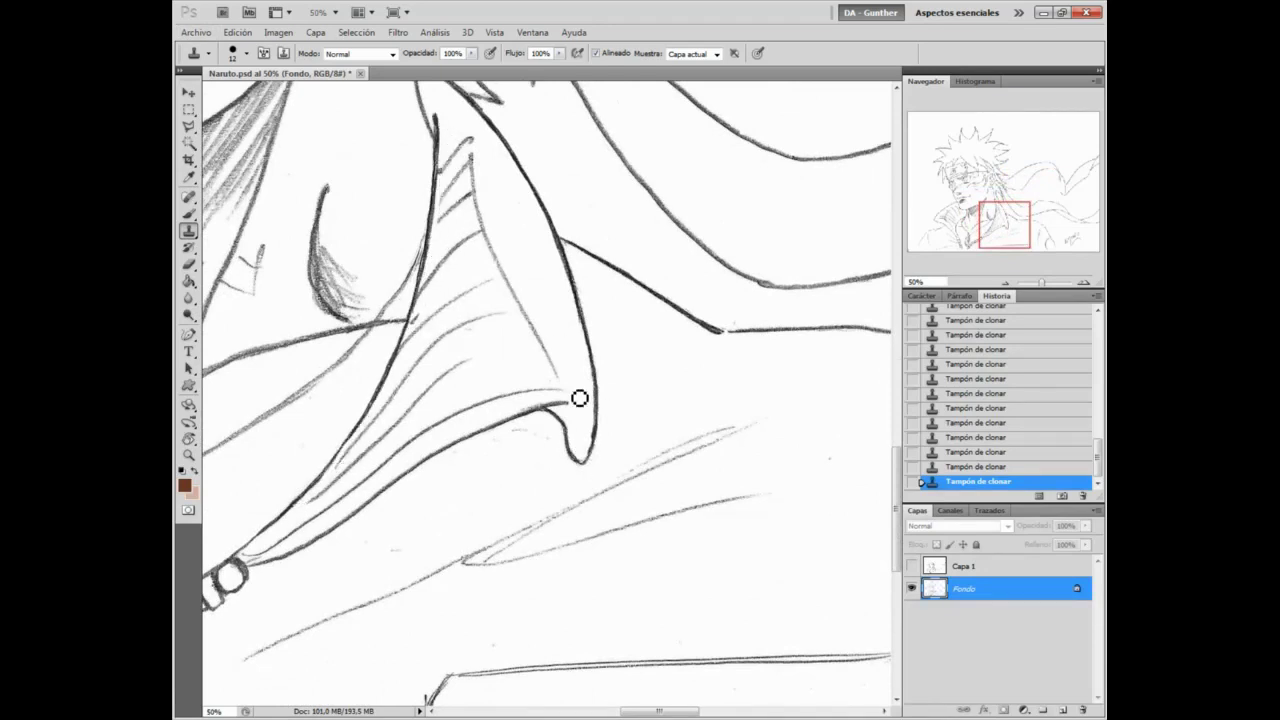
# Step: Remove the second line along the long horizontal chest line near the page's lower edge, redoing the stroke once
pyautogui.scroll(-5, 607, 388)
pyautogui.moveTo(465, 131); pyautogui.dragTo(494, 113)
pyautogui.moveTo(834, 301)
pyautogui.mouseDown()
pyautogui.moveTo(603, 214)
pyautogui.moveTo(676, 236)
pyautogui.mouseUp()
pyautogui.click(750, 268)
pyautogui.keyDown('shift'); pyautogui.click(325, 286); pyautogui.keyUp('shift')
pyautogui.hotkey('ctrl', 'z')
pyautogui.moveTo(744, 264)
pyautogui.mouseDown()
pyautogui.moveTo(433, 260)
pyautogui.moveTo(401, 279)
pyautogui.moveTo(311, 289)
pyautogui.mouseUp()
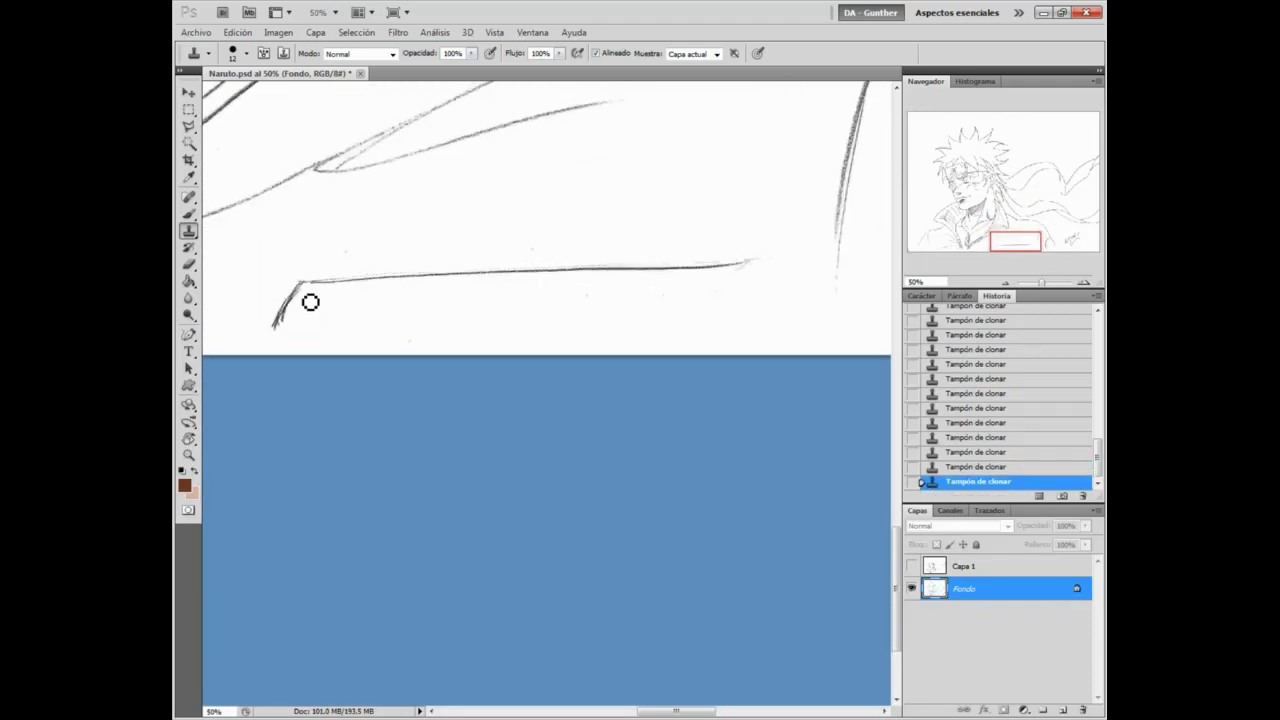
# Step: Rotate the canvas and clean the contours around the neck shadow and the collarbone
pyautogui.moveTo(667, 199); pyautogui.dragTo(423, 370)
pyautogui.moveTo(287, 124); pyautogui.dragTo(650, 301)
pyautogui.moveTo(524, 370)
pyautogui.mouseDown()
pyautogui.moveTo(545, 330)
pyautogui.moveTo(543, 266)
pyautogui.mouseUp()
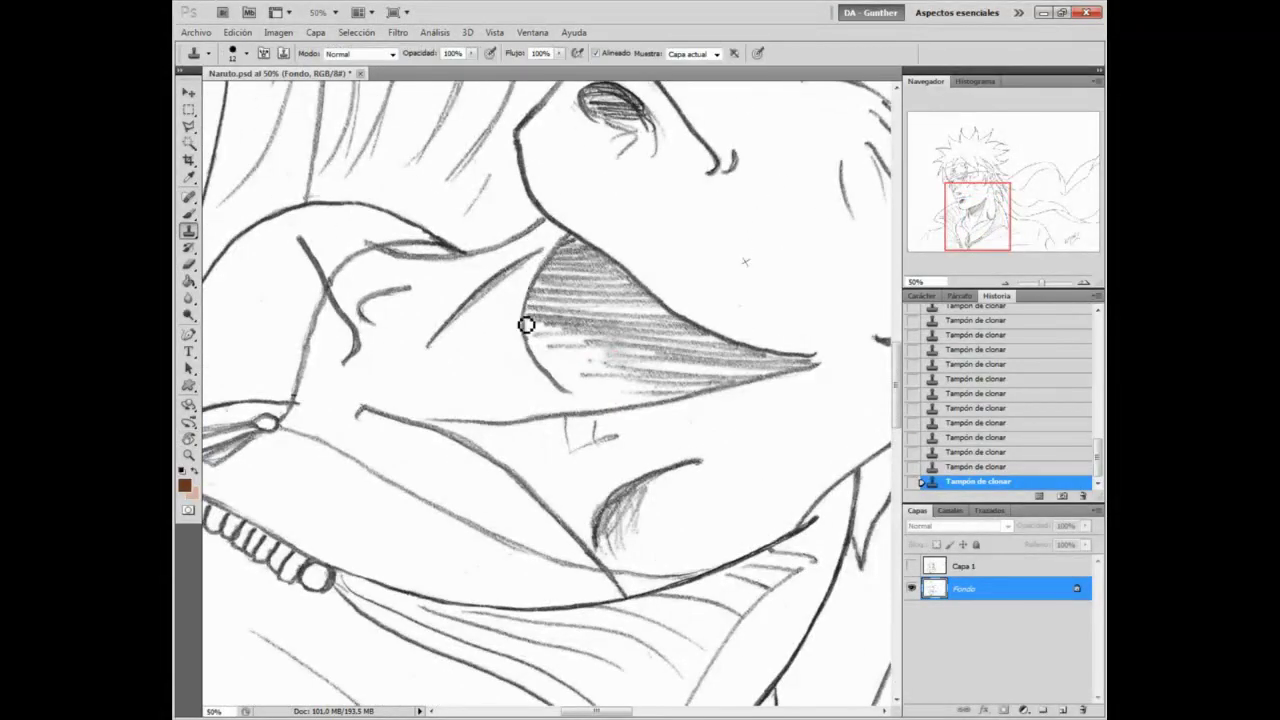
pyautogui.moveTo(752, 209); pyautogui.dragTo(580, 435)
pyautogui.moveTo(600, 700); pyautogui.dragTo(791, 297)
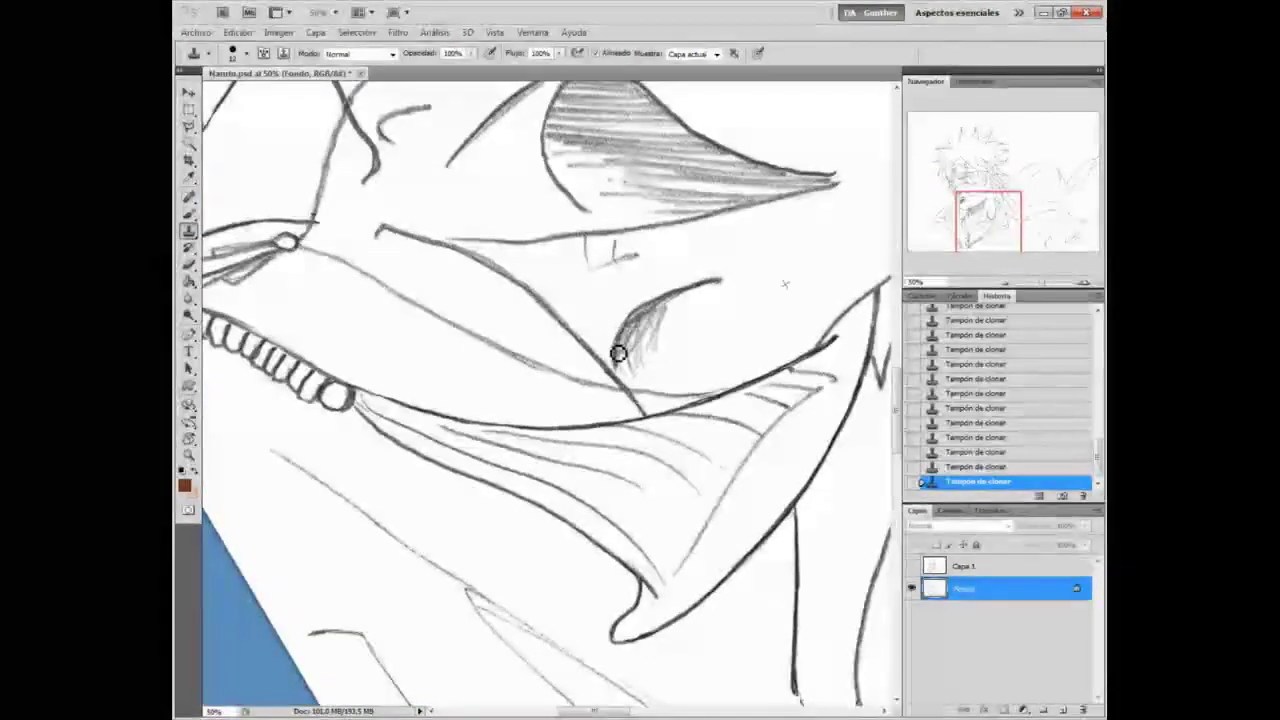
# Step: Reset the canvas rotation and examine the whole drawing at 25% zoom for remaining stray lines
pyautogui.press('Escape')
pyautogui.press('z')
pyautogui.keyDown('alt'); pyautogui.click(676, 310); pyautogui.keyUp('alt')
pyautogui.keyDown('alt'); pyautogui.click(676, 310); pyautogui.keyUp('alt')
pyautogui.moveTo(676, 240); pyautogui.dragTo(593, 680)
pyautogui.moveTo(880, 530); pyautogui.dragTo(563, 440)
pyautogui.moveTo(290, 510)
pyautogui.mouseDown()
pyautogui.moveTo(673, 438)
pyautogui.moveTo(870, 335)
pyautogui.mouseUp()
pyautogui.moveTo(350, 324)
pyautogui.mouseDown()
pyautogui.moveTo(463, 180)
pyautogui.moveTo(383, 237)
pyautogui.mouseUp()
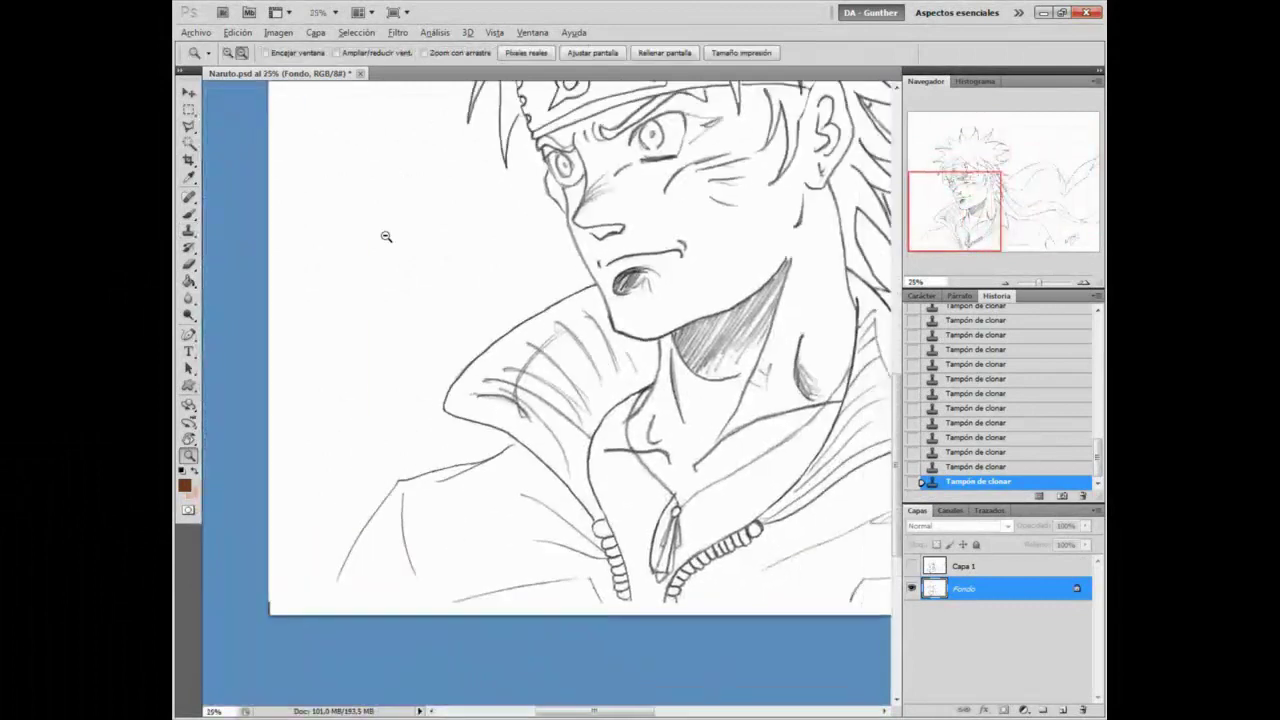
pyautogui.press('s')
pyautogui.keyDown('alt'); pyautogui.click(354, 371); pyautogui.keyUp('alt')
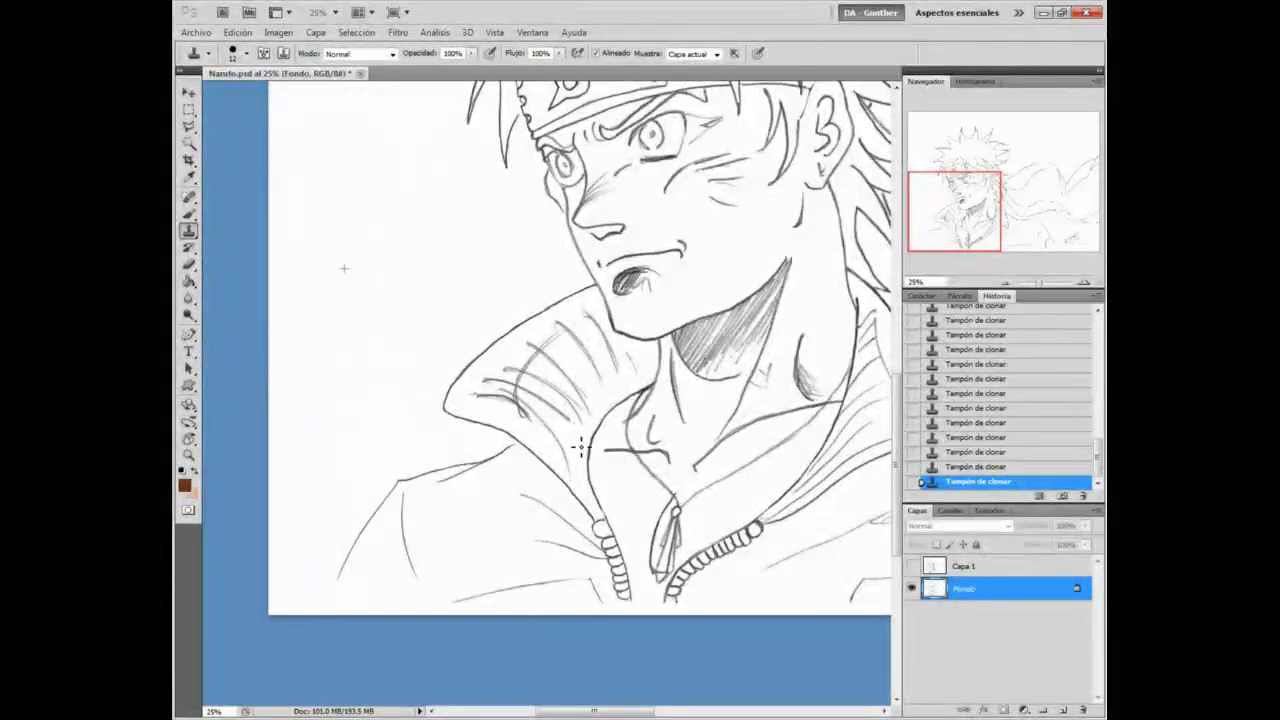
pyautogui.press('z')
pyautogui.moveTo(557, 352); pyautogui.dragTo(313, 326)
pyautogui.moveTo(743, 180); pyautogui.dragTo(694, 429)
pyautogui.moveTo(566, 285)
pyautogui.mouseDown()
pyautogui.moveTo(760, 471)
pyautogui.moveTo(655, 353)
pyautogui.mouseUp()
# Step: Fit the whole drawing on screen and save the document
pyautogui.hotkey('ctrl', '0')
pyautogui.click(200, 33)
pyautogui.click(205, 35)
# Step: Examine the cleaned lines of the head and scarf at a closer zoom
pyautogui.click(490, 380)
pyautogui.click(490, 380)
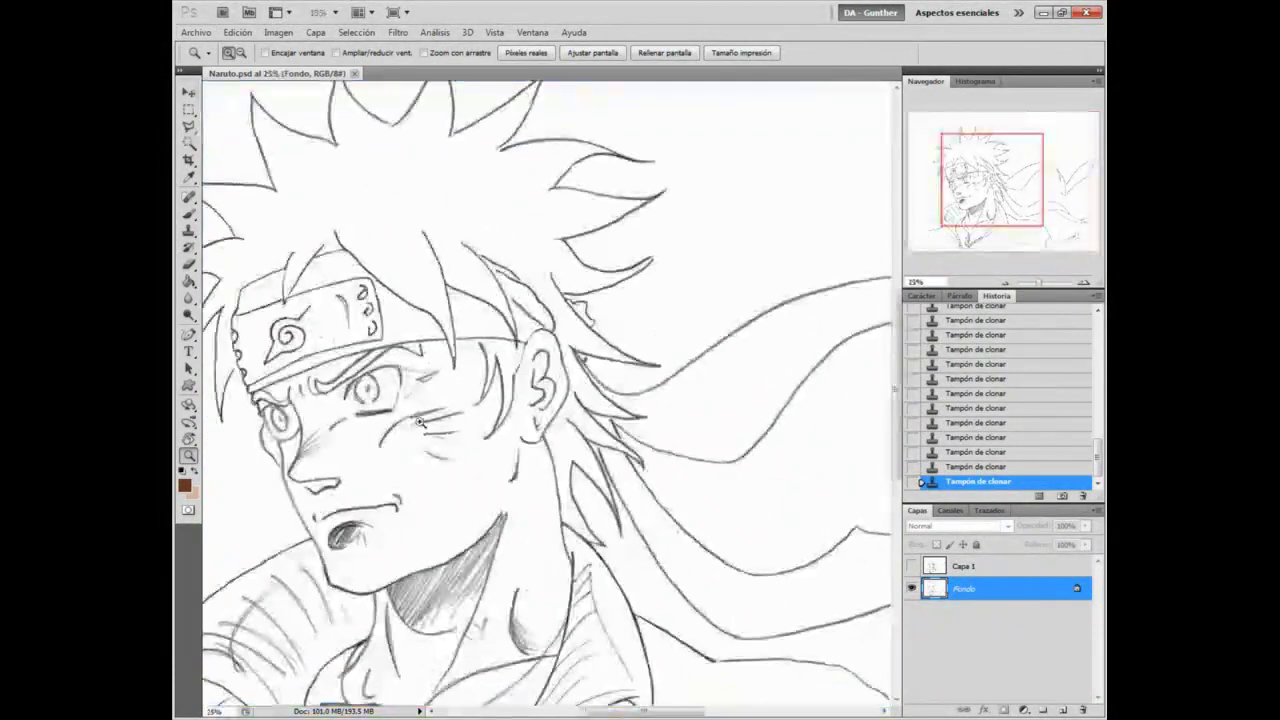
pyautogui.click(375, 440)
pyautogui.press('s')
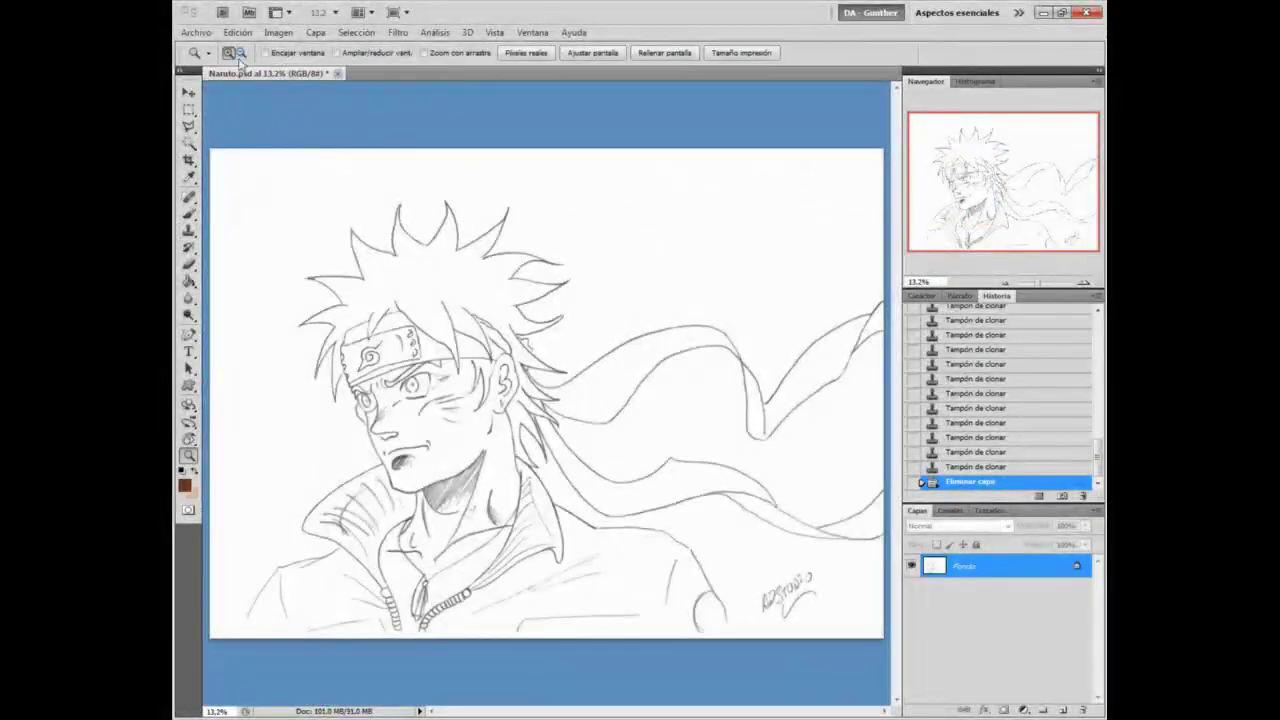
# Step: Save the drawing, then save a copy as Naruto.jpg with maximum JPEG quality 12
pyautogui.click(196, 32)
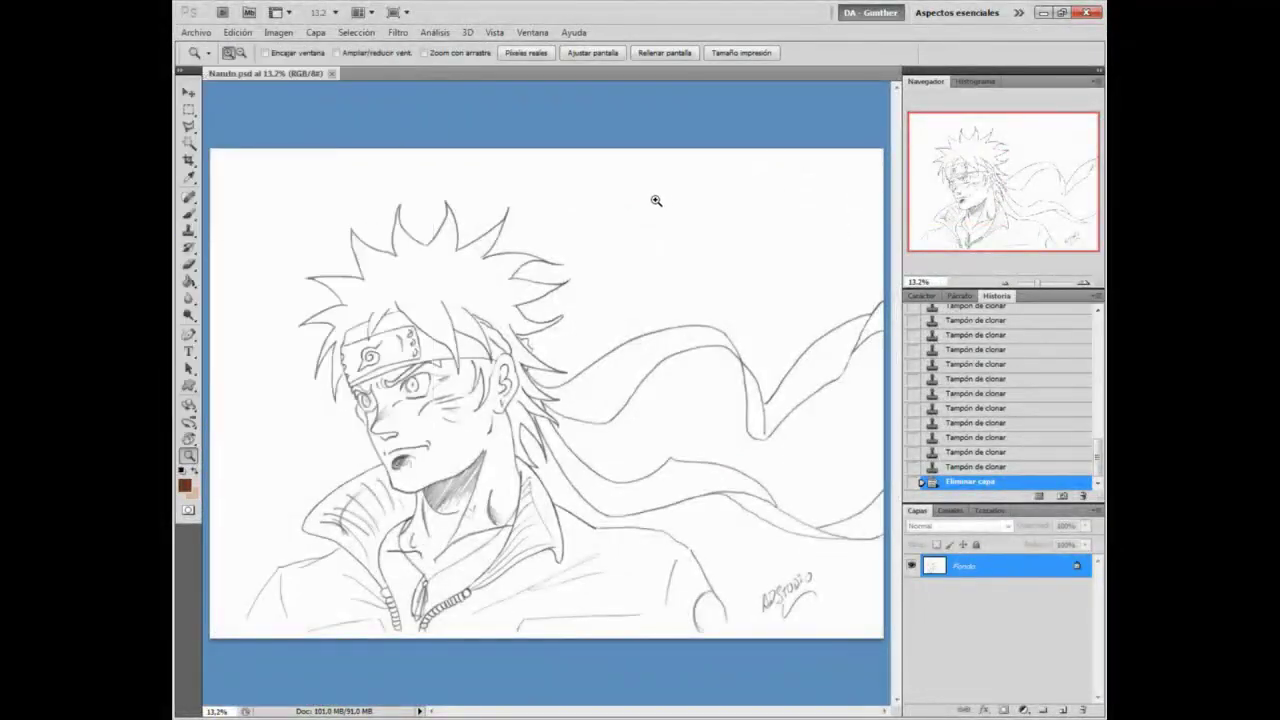
pyautogui.click(196, 32)
pyautogui.click(228, 256)
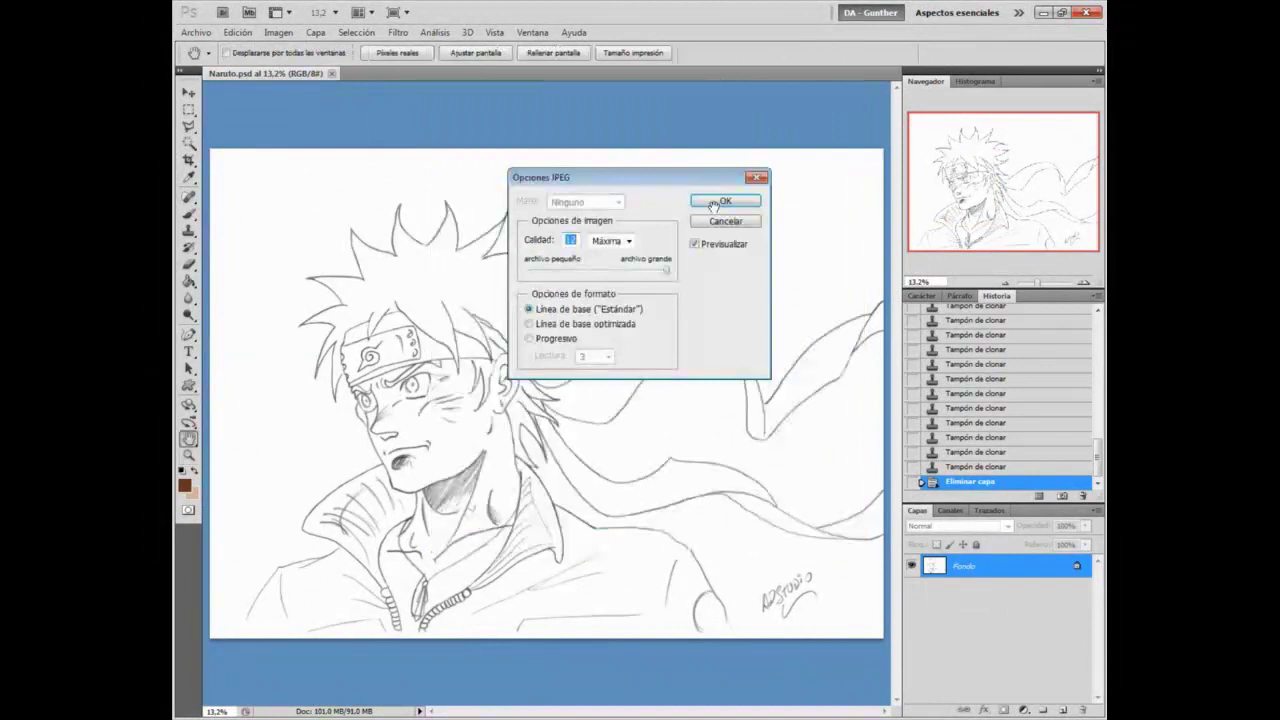
pyautogui.click(731, 200)
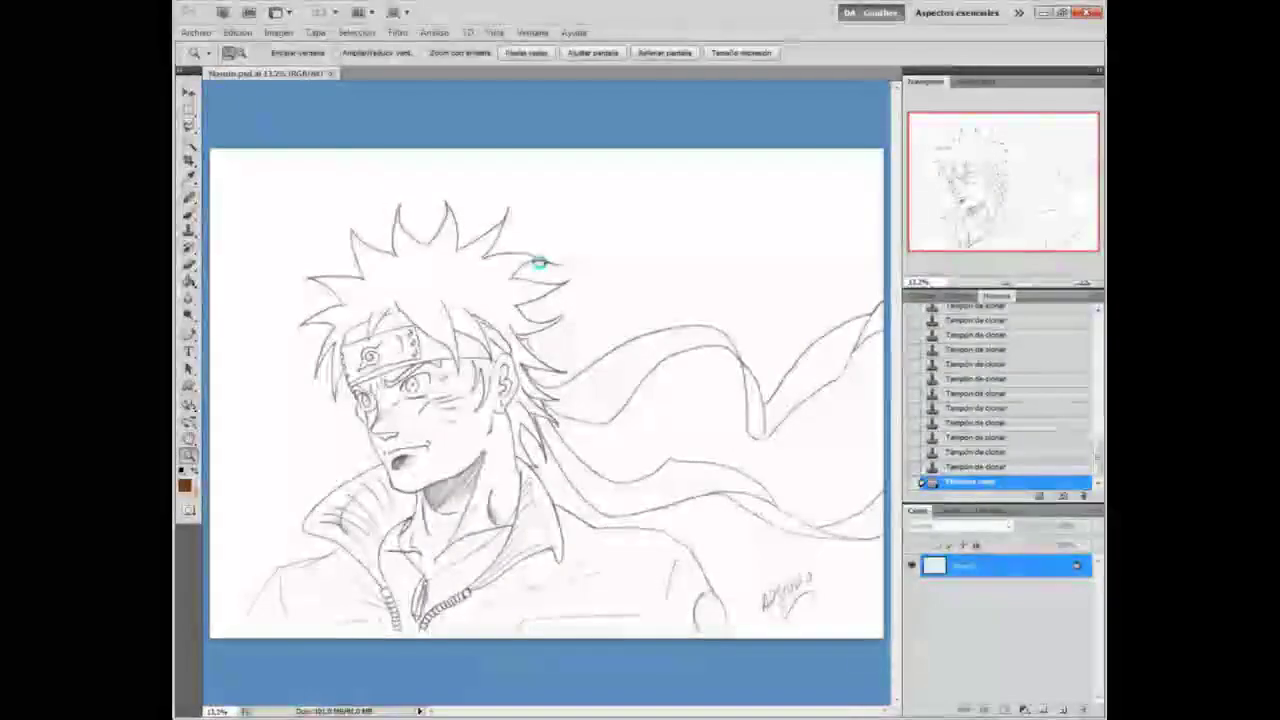
# Step: Take a skin tone from the Tabla de colores.psd palette and add a layer named Piel in Multiplicar mode to the drawing
pyautogui.moveTo(540, 263); pyautogui.dragTo(660, 268)
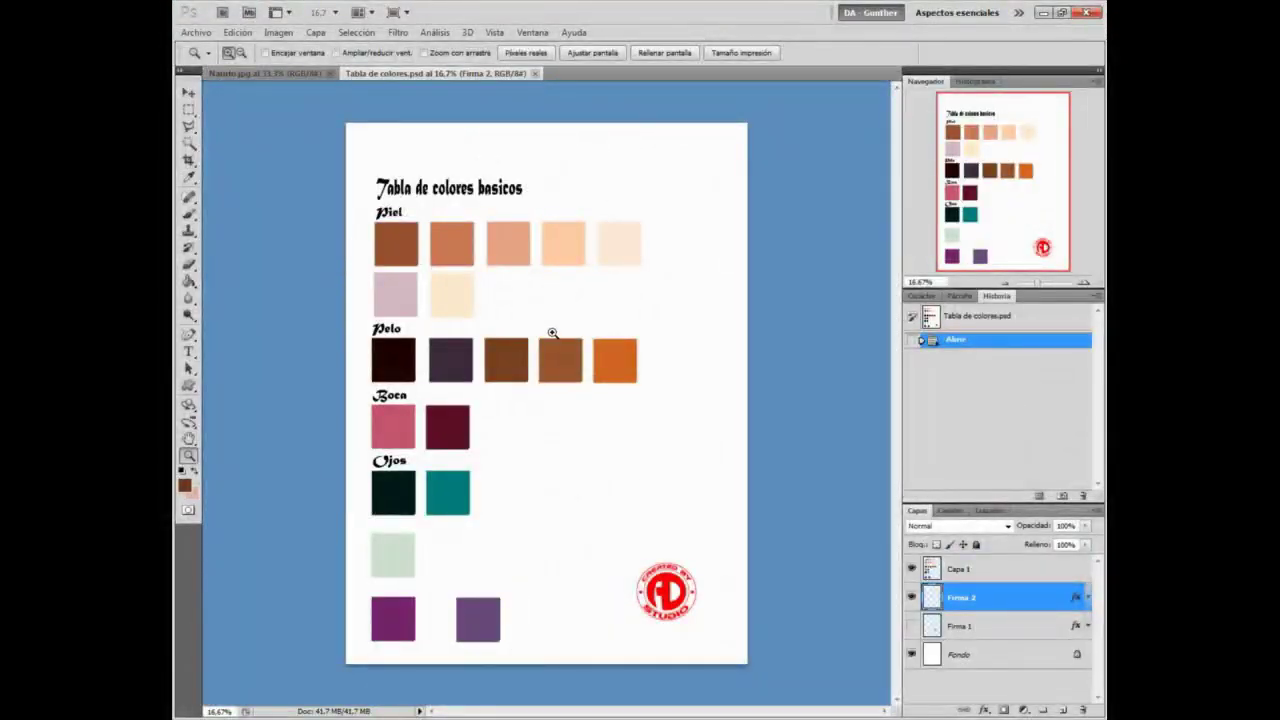
pyautogui.press('b')
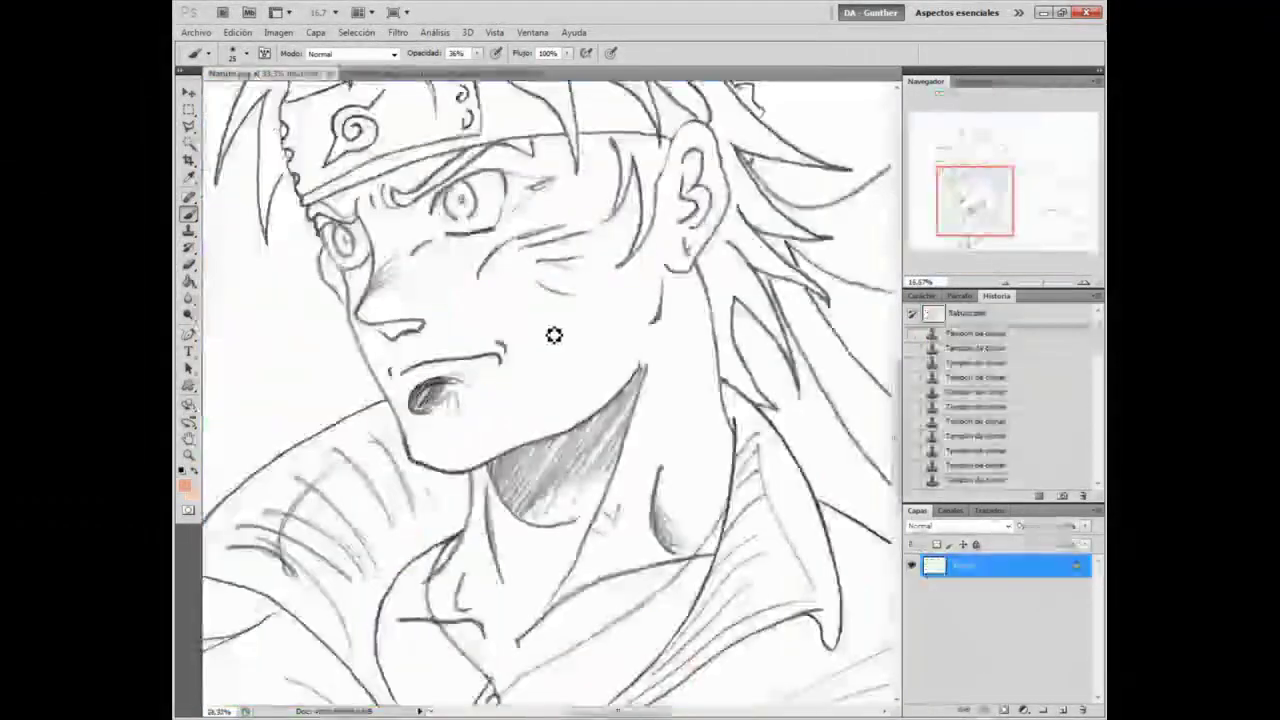
pyautogui.hotkey('ctrl', 'shift', 'n')
pyautogui.write('P')
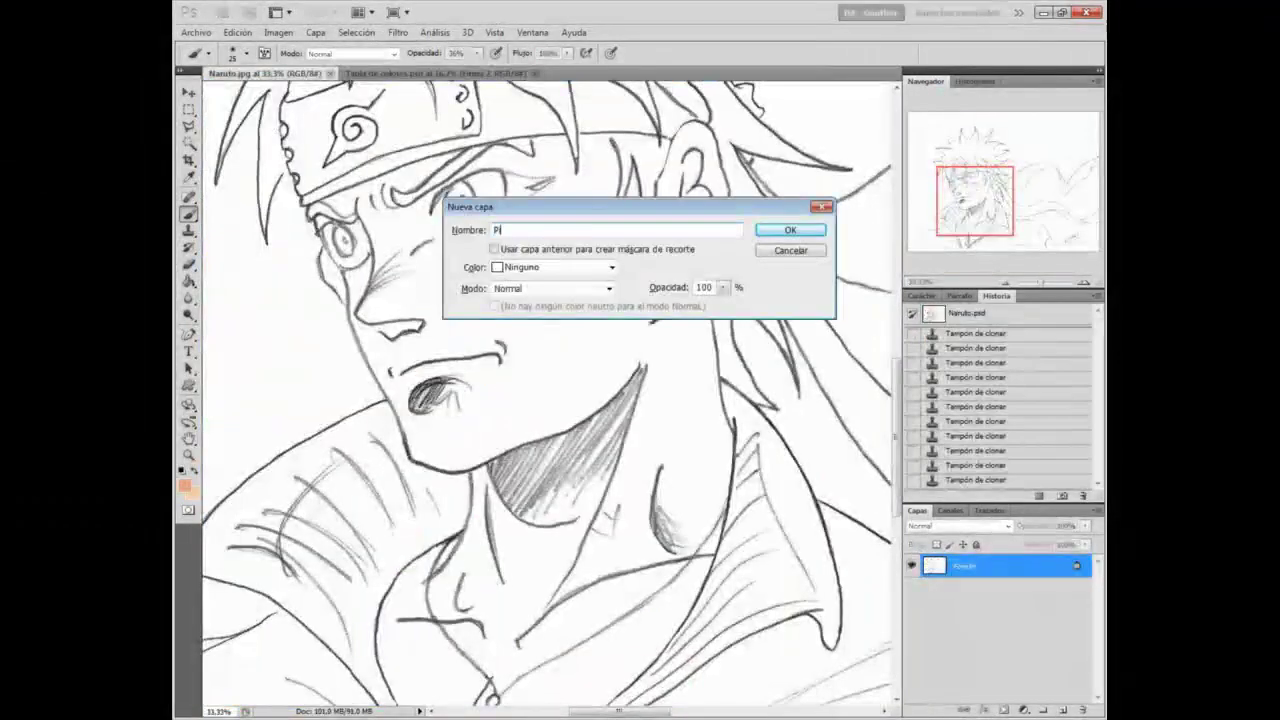
pyautogui.write('iel')
pyautogui.click(560, 289)
pyautogui.click(530, 349)
pyautogui.press('Return')
# Step: Set up a larger hard round brush at 100% opacity and swap to the lighter skin tone
pyautogui.rightClick(545, 274)
pyautogui.click(622, 371)
pyautogui.moveTo(578, 286); pyautogui.dragTo(640, 292)
pyautogui.click(549, 232)
pyautogui.hotkey('ctrl', 'z')
pyautogui.click(477, 53)
pyautogui.moveTo(479, 67); pyautogui.dragTo(529, 67)
pyautogui.click(513, 217)
pyautogui.press('x')
# Step: Paint the face, ear, neck and open chest with the flat skin tone on the Piel layer
pyautogui.moveTo(550, 302)
pyautogui.mouseDown()
pyautogui.moveTo(408, 298)
pyautogui.moveTo(520, 165)
pyautogui.moveTo(635, 235)
pyautogui.mouseUp()
pyautogui.moveTo(370, 335); pyautogui.dragTo(600, 425)
pyautogui.moveTo(640, 385); pyautogui.dragTo(665, 270)
pyautogui.moveTo(680, 140)
pyautogui.mouseDown()
pyautogui.moveTo(705, 250)
pyautogui.moveTo(690, 545)
pyautogui.mouseUp()
pyautogui.moveTo(640, 480)
pyautogui.mouseDown()
pyautogui.moveTo(480, 570)
pyautogui.moveTo(410, 650)
pyautogui.mouseUp()
pyautogui.moveTo(480, 600); pyautogui.dragTo(504, 380)
pyautogui.moveTo(720, 360); pyautogui.dragTo(540, 505)
pyautogui.moveTo(748, 265); pyautogui.dragTo(700, 420)
pyautogui.moveTo(570, 525); pyautogui.dragTo(455, 600)
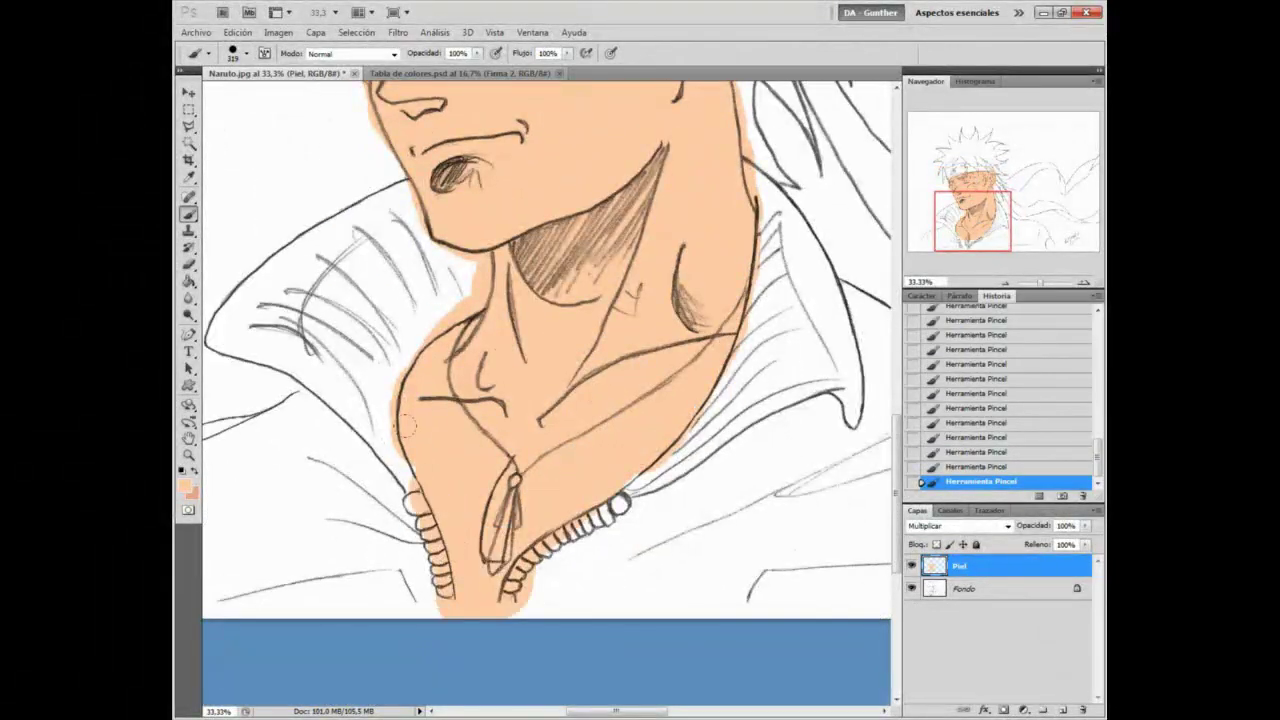
pyautogui.moveTo(449, 550); pyautogui.dragTo(418, 474)
pyautogui.moveTo(622, 116); pyautogui.dragTo(563, 380)
# Step: Set up a hard round eraser and remove the skin colour that spills past the outer neck contour
pyautogui.keyDown('ctrl'); pyautogui.click(584, 376); pyautogui.keyUp('ctrl')
pyautogui.press('e')
pyautogui.rightClick(823, 251)
pyautogui.click(882, 279)
pyautogui.moveTo(790, 130)
pyautogui.mouseDown()
pyautogui.moveTo(757, 215)
pyautogui.moveTo(742, 220)
pyautogui.mouseUp()
pyautogui.moveTo(755, 208); pyautogui.dragTo(740, 235)
pyautogui.hotkey('ctrl', 'alt', 'z')
pyautogui.hotkey('ctrl', 'alt', 'z')
pyautogui.hotkey('ctrl', 'alt', 'z')
pyautogui.hotkey('ctrl', 'alt', 'z')
pyautogui.moveTo(788, 130)
pyautogui.mouseDown()
pyautogui.moveTo(729, 249)
pyautogui.moveTo(790, 620)
pyautogui.mouseUp()
pyautogui.rightClick(645, 396)
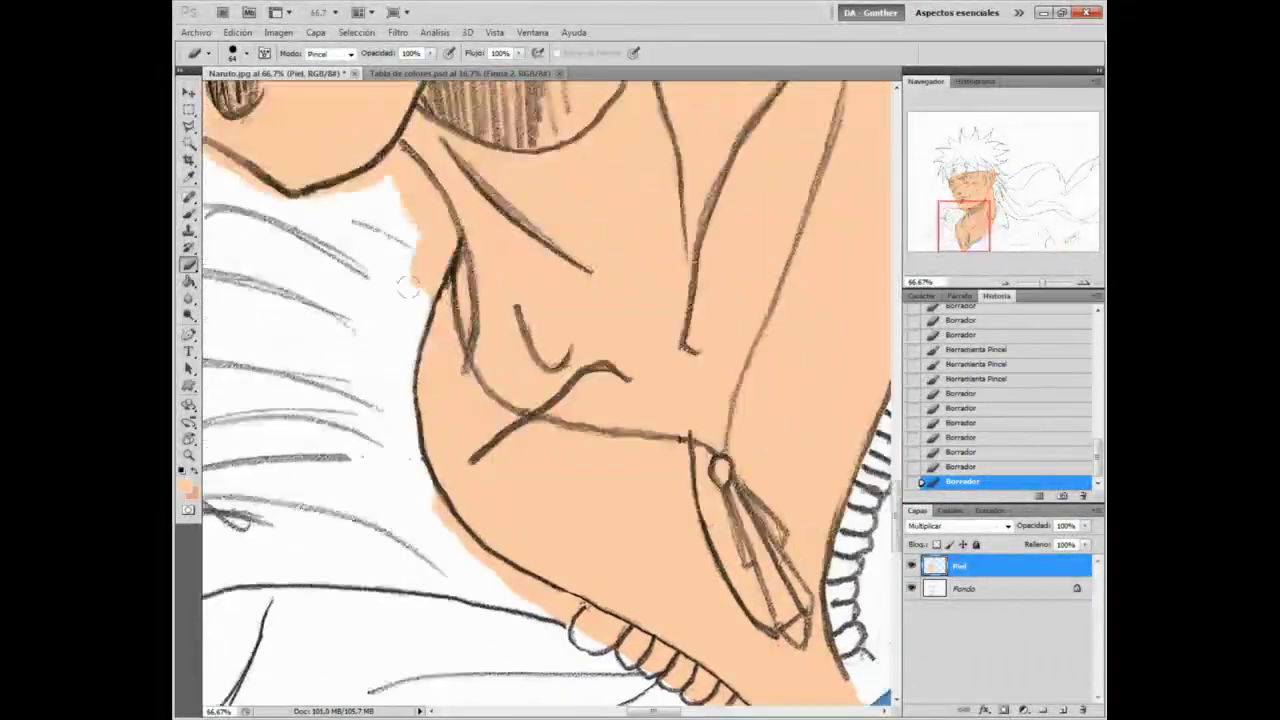
# Step: Erase the skin colour spilling over the collar opening, the jaw and the far side of the face
pyautogui.moveTo(408, 287); pyautogui.dragTo(392, 165)
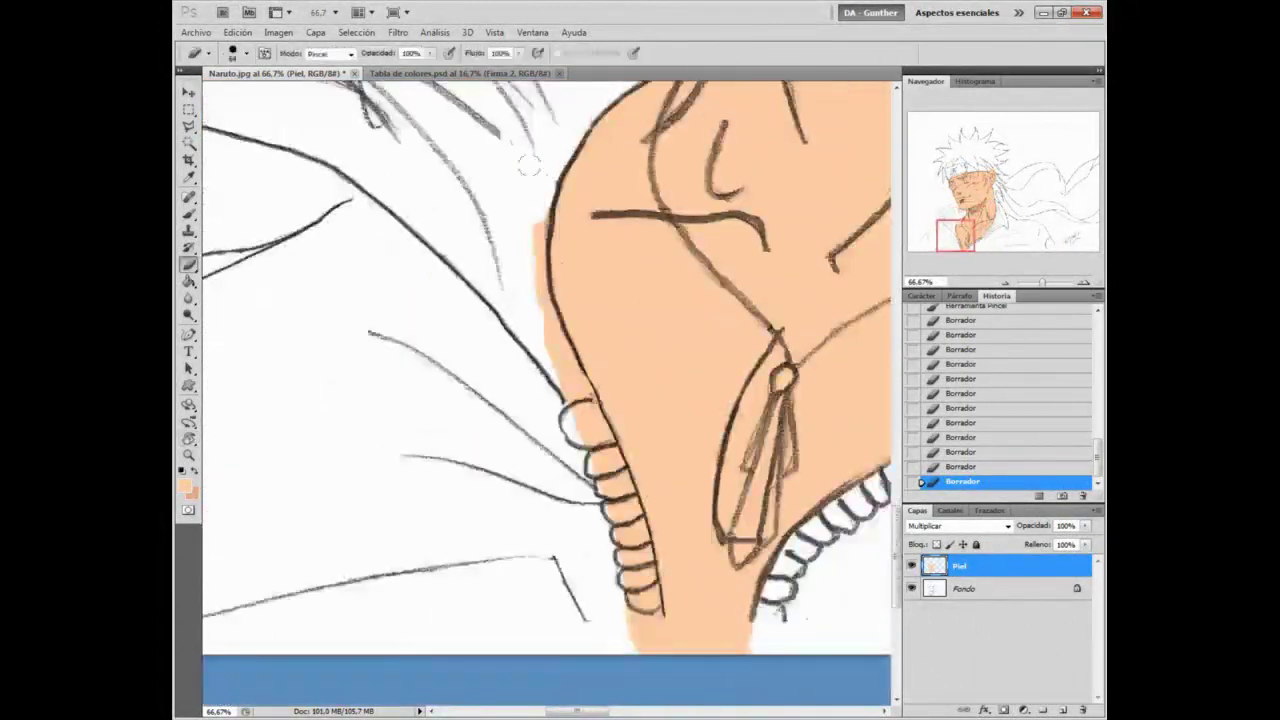
pyautogui.moveTo(541, 215)
pyautogui.mouseDown()
pyautogui.moveTo(537, 328)
pyautogui.moveTo(595, 450)
pyautogui.moveTo(660, 650)
pyautogui.mouseUp()
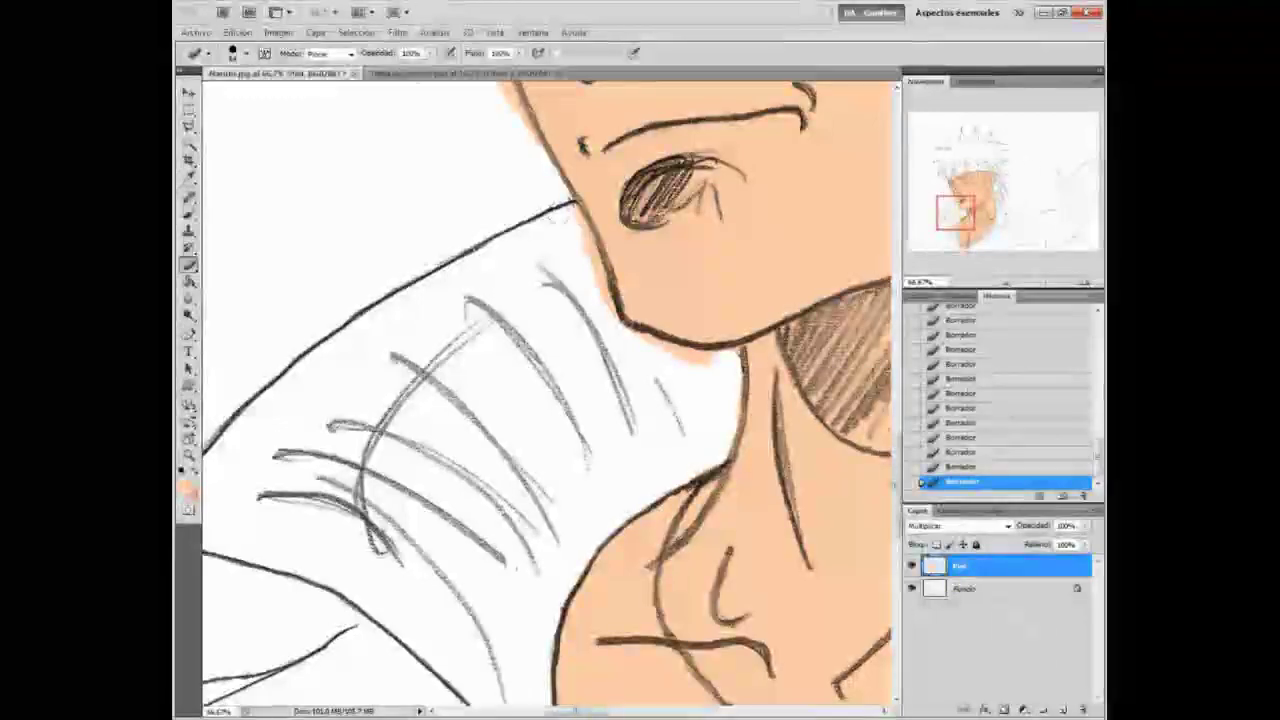
pyautogui.moveTo(568, 206)
pyautogui.mouseDown()
pyautogui.moveTo(600, 278)
pyautogui.moveTo(724, 368)
pyautogui.mouseUp()
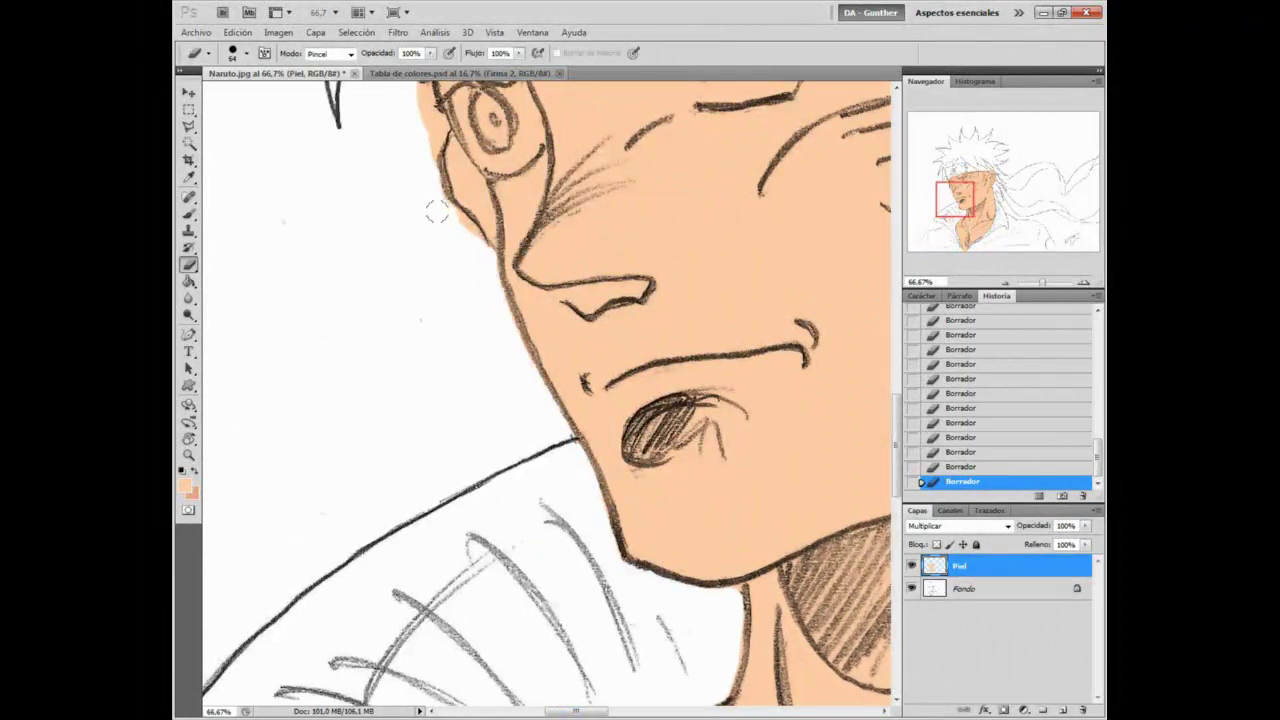
pyautogui.moveTo(425, 128); pyautogui.dragTo(432, 115)
pyautogui.moveTo(428, 115); pyautogui.dragTo(489, 283)
# Step: Erase the skin colour that spills onto the headband and around the ear
pyautogui.moveTo(507, 190); pyautogui.dragTo(718, 124)
pyautogui.moveTo(797, 138); pyautogui.dragTo(610, 270)
pyautogui.moveTo(546, 248)
pyautogui.mouseDown()
pyautogui.moveTo(855, 202)
pyautogui.moveTo(542, 256)
pyautogui.moveTo(650, 246)
pyautogui.mouseUp()
pyautogui.moveTo(660, 266)
pyautogui.mouseDown()
pyautogui.moveTo(692, 281)
pyautogui.moveTo(757, 223)
pyautogui.moveTo(821, 308)
pyautogui.moveTo(829, 392)
pyautogui.mouseUp()
pyautogui.moveTo(644, 280)
pyautogui.mouseDown()
pyautogui.moveTo(643, 268)
pyautogui.moveTo(648, 320)
pyautogui.moveTo(668, 338)
pyautogui.moveTo(663, 446)
pyautogui.moveTo(664, 424)
pyautogui.mouseUp()
# Step: Clear the skin colour from the hair strands beside the ear with a smaller eraser
pyautogui.rightClick(678, 272)
pyautogui.click(704, 306)
pyautogui.moveTo(611, 303); pyautogui.dragTo(600, 400)
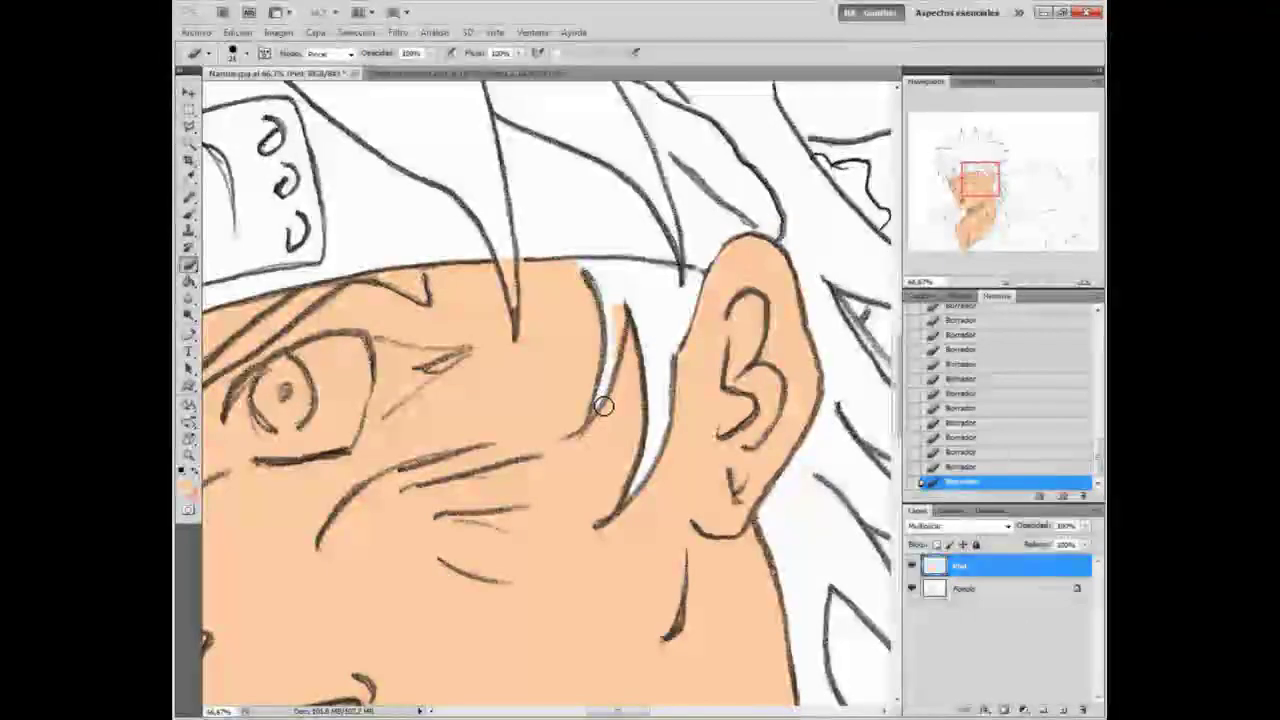
pyautogui.moveTo(506, 260); pyautogui.dragTo(525, 348)
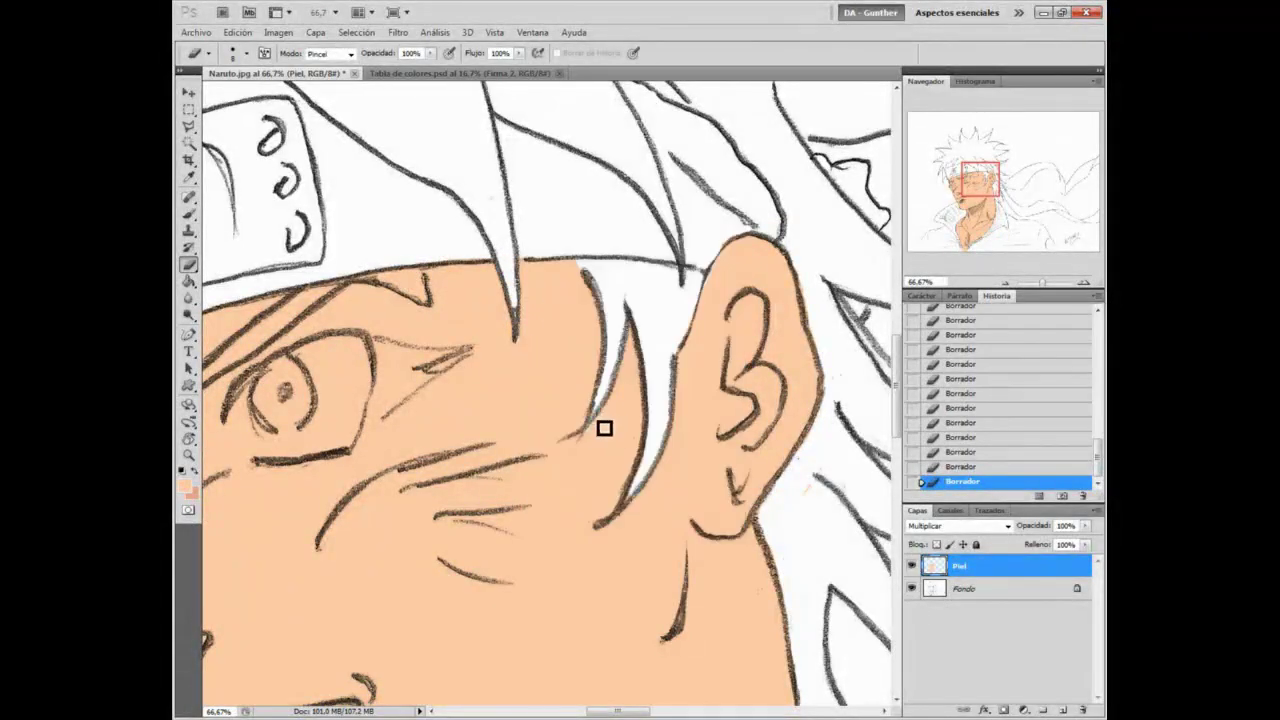
pyautogui.press('b')
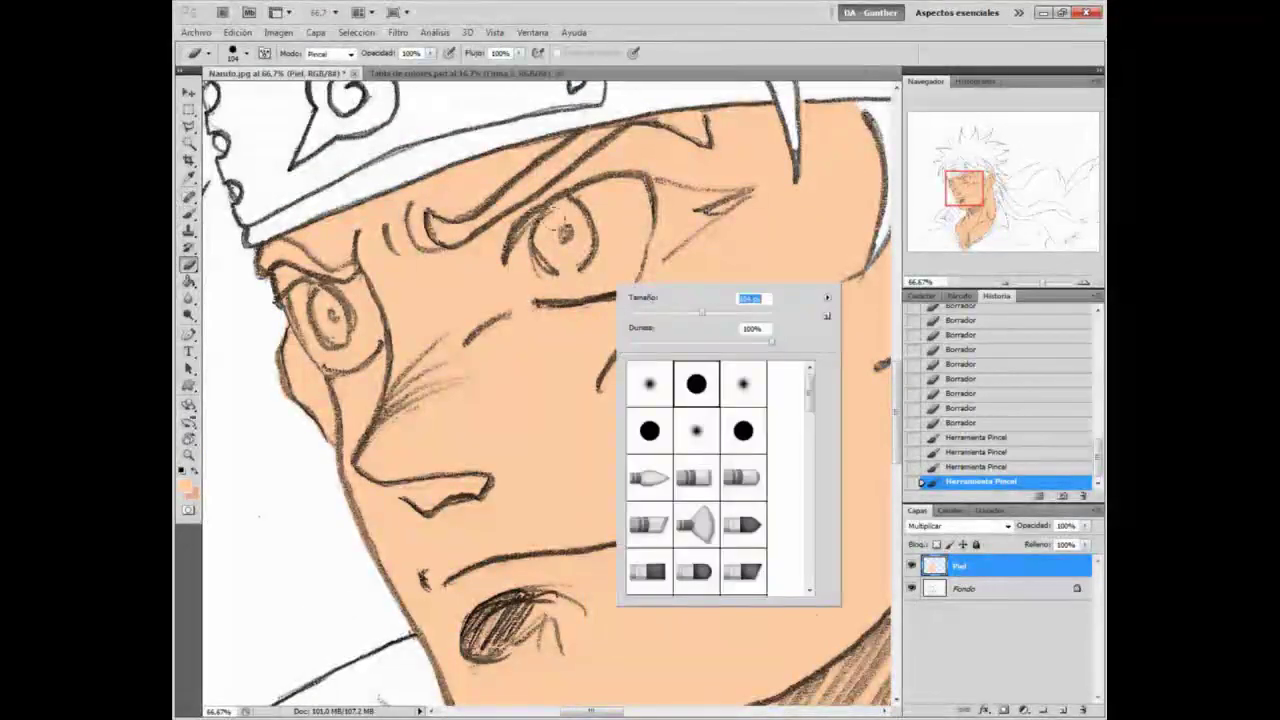
# Step: Erase the skin colour inside both eyes, then fit the whole drawing on screen
pyautogui.moveTo(562, 226)
pyautogui.mouseDown()
pyautogui.moveTo(540, 244)
pyautogui.moveTo(573, 270)
pyautogui.moveTo(529, 282)
pyautogui.mouseUp()
pyautogui.moveTo(310, 308); pyautogui.dragTo(336, 350)
pyautogui.moveTo(338, 352)
pyautogui.mouseDown()
pyautogui.moveTo(366, 328)
pyautogui.moveTo(340, 300)
pyautogui.mouseUp()
pyautogui.moveTo(332, 294)
pyautogui.mouseDown()
pyautogui.moveTo(308, 298)
pyautogui.moveTo(350, 304)
pyautogui.mouseUp()
pyautogui.rightClick(364, 304)
pyautogui.press('Escape')
pyautogui.press('b')
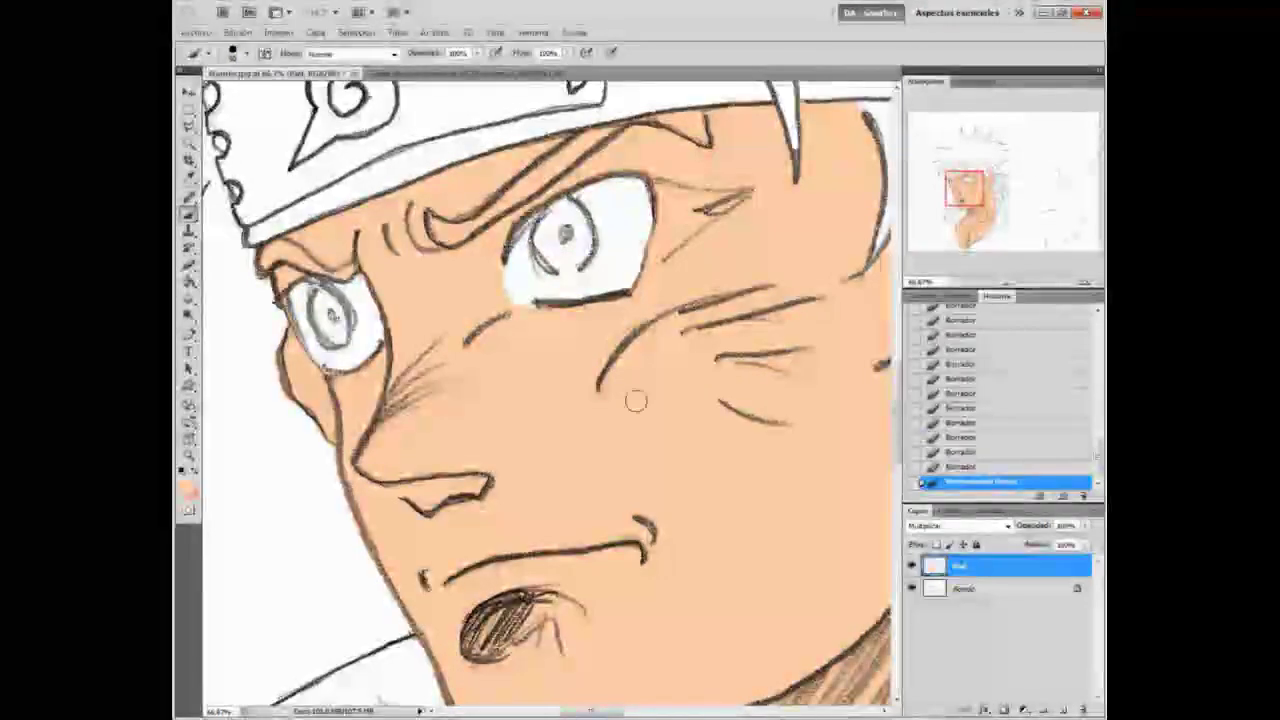
pyautogui.press('z')
pyautogui.hotkey('ctrl', '0')
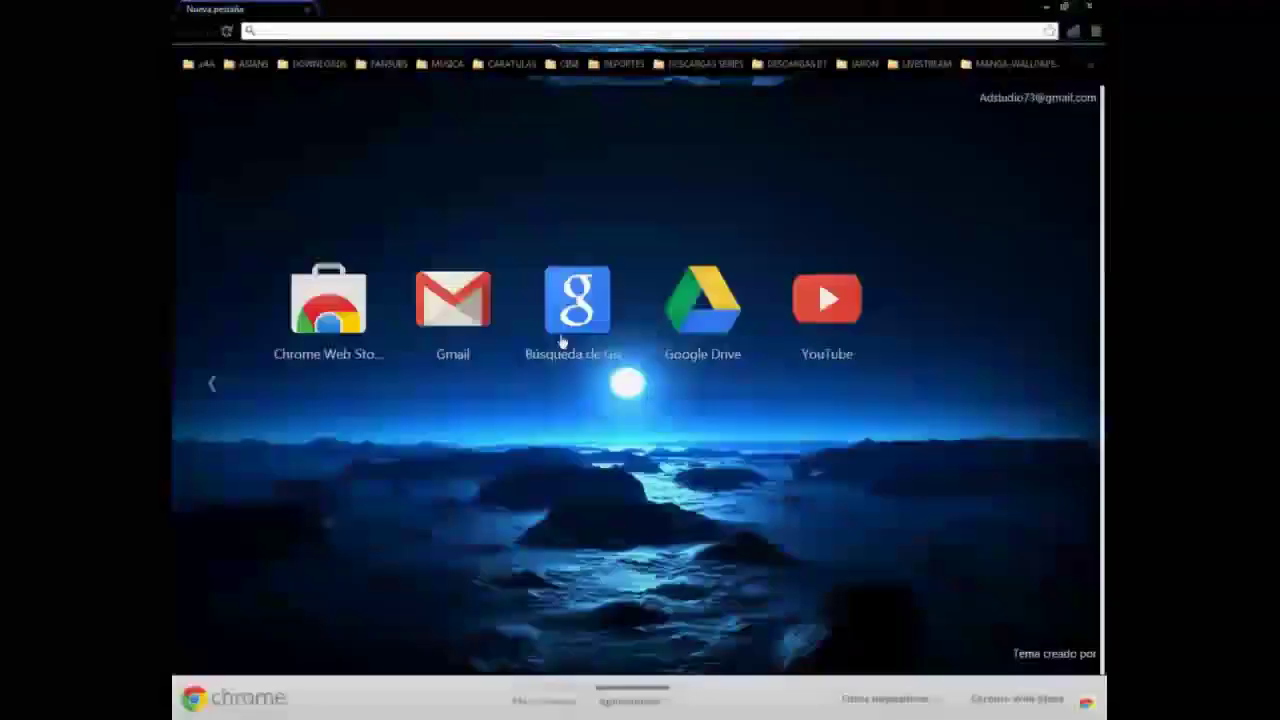
# Step: Switch to Chrome and search Google Images for "naruto shippuden"
pyautogui.click(560, 337)
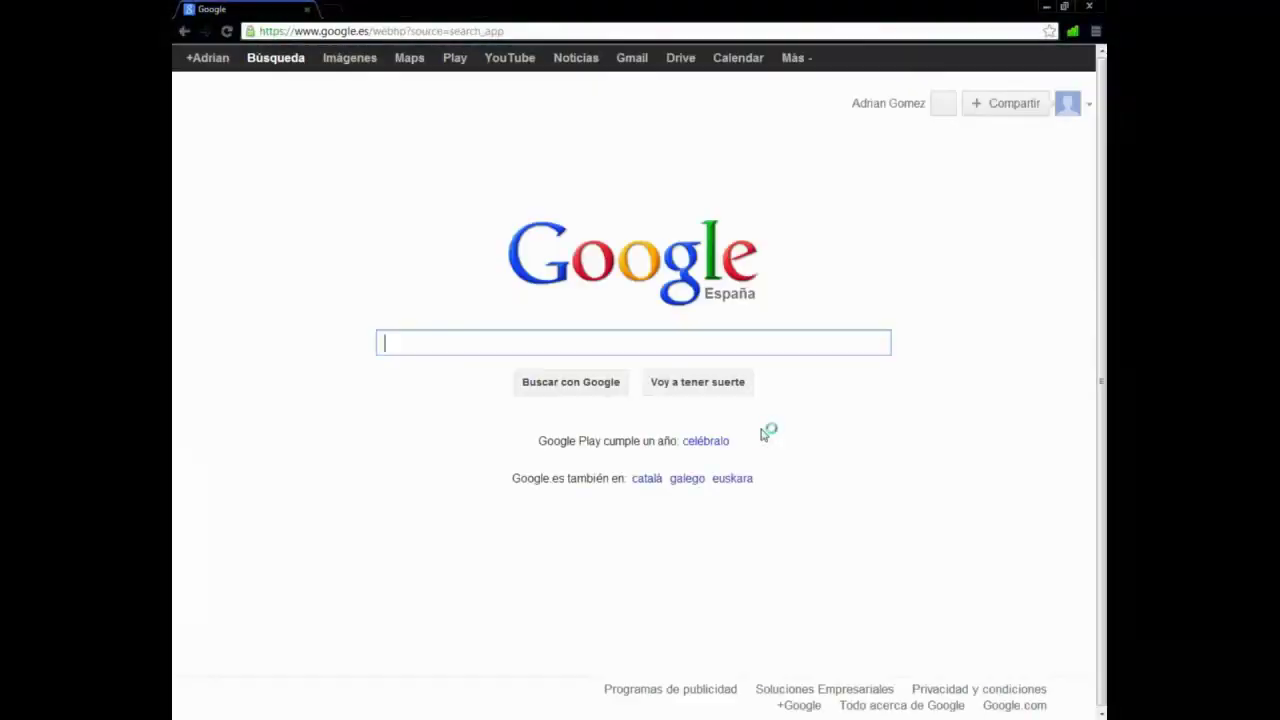
pyautogui.write('naruto shippuden')
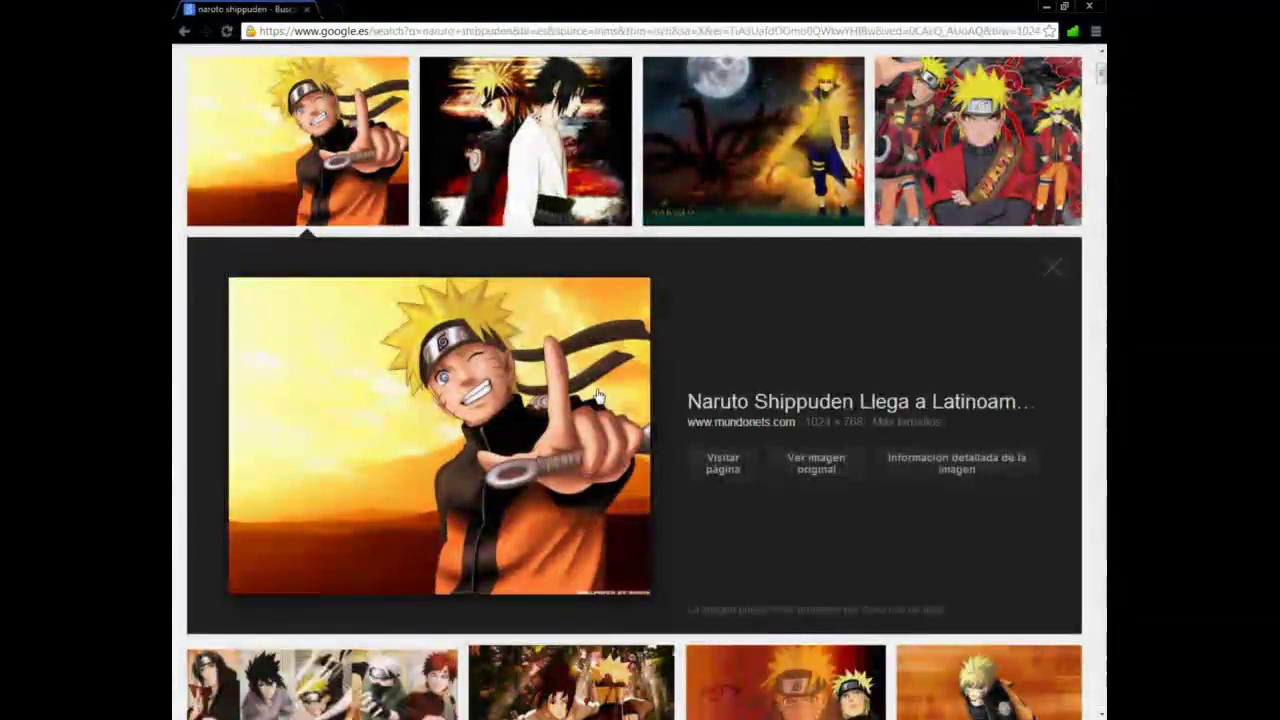
pyautogui.click(1053, 267)
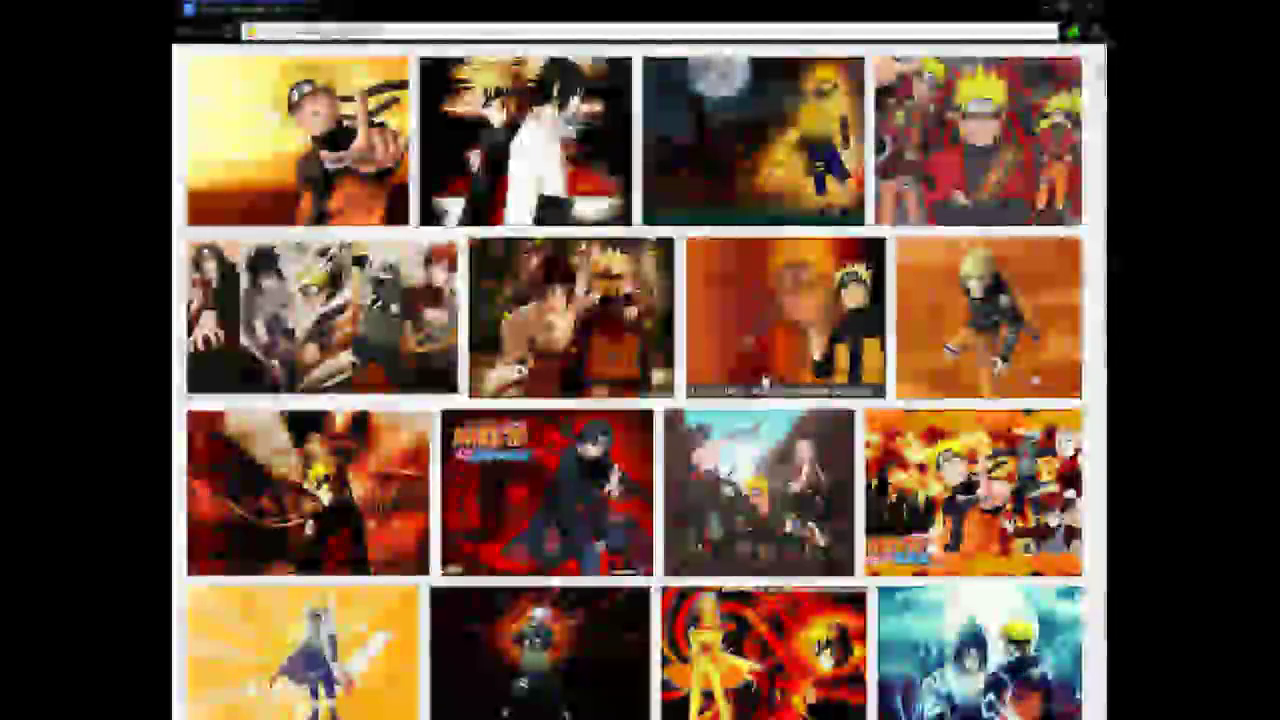
# Step: Browse the image results for a colour reference of Naruto and open naruto-shippuden-jan09.jpg at full size
pyautogui.scroll(-6, 764, 380)
pyautogui.scroll(-6, 764, 380)
pyautogui.click(298, 335)
pyautogui.click(1051, 266)
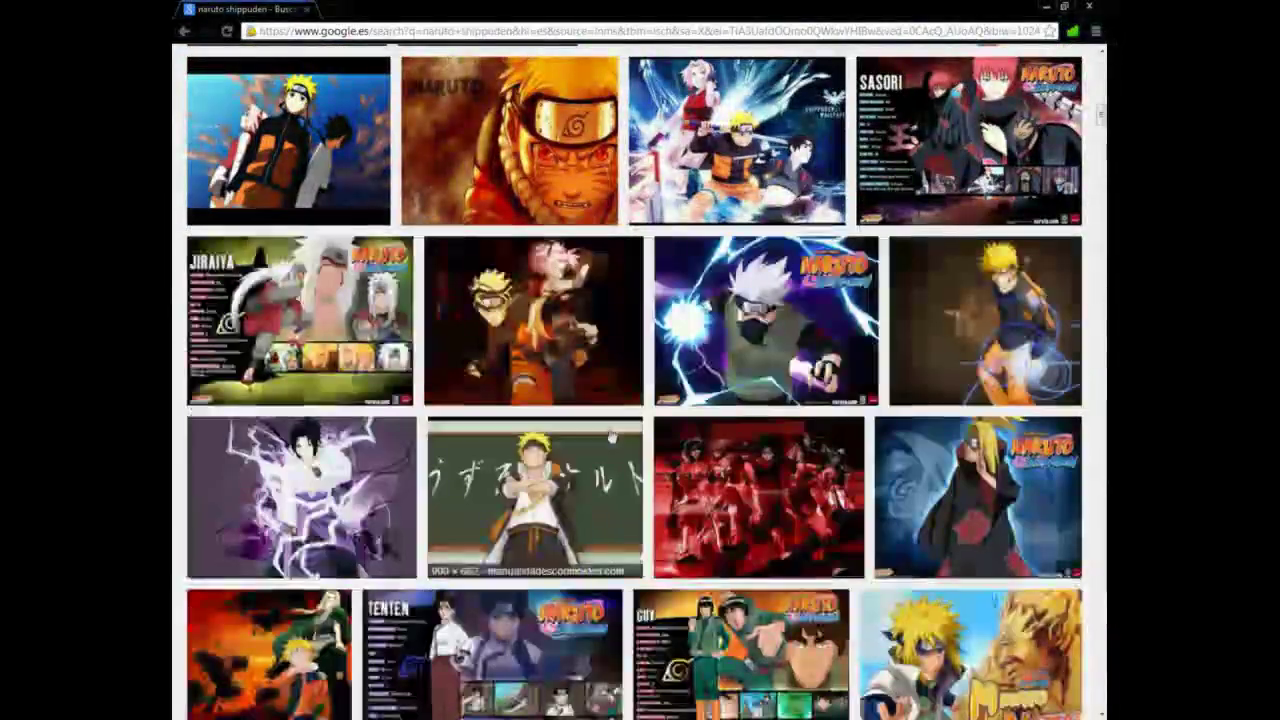
pyautogui.scroll(-2, 611, 435)
pyautogui.scroll(-10, 610, 435)
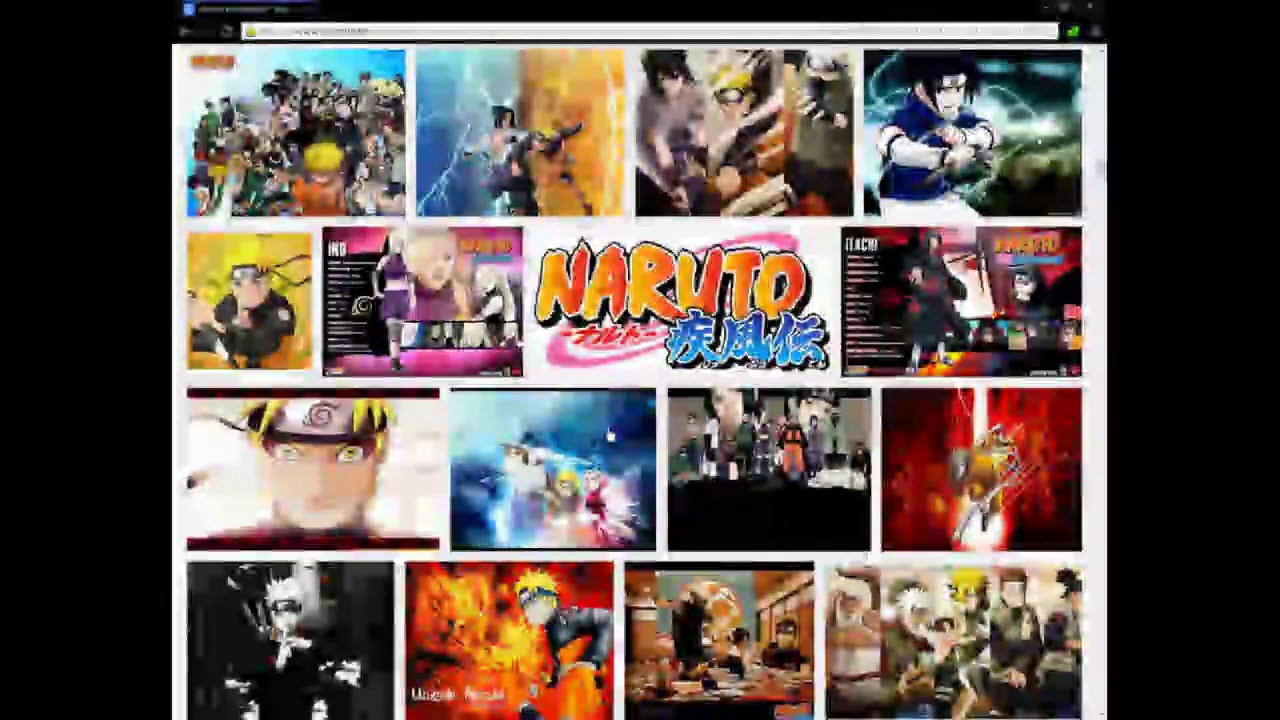
pyautogui.scroll(-5, 610, 435)
pyautogui.click(305, 150)
pyautogui.click(1051, 266)
pyautogui.scroll(-7, 722, 442)
pyautogui.scroll(-1, 722, 442)
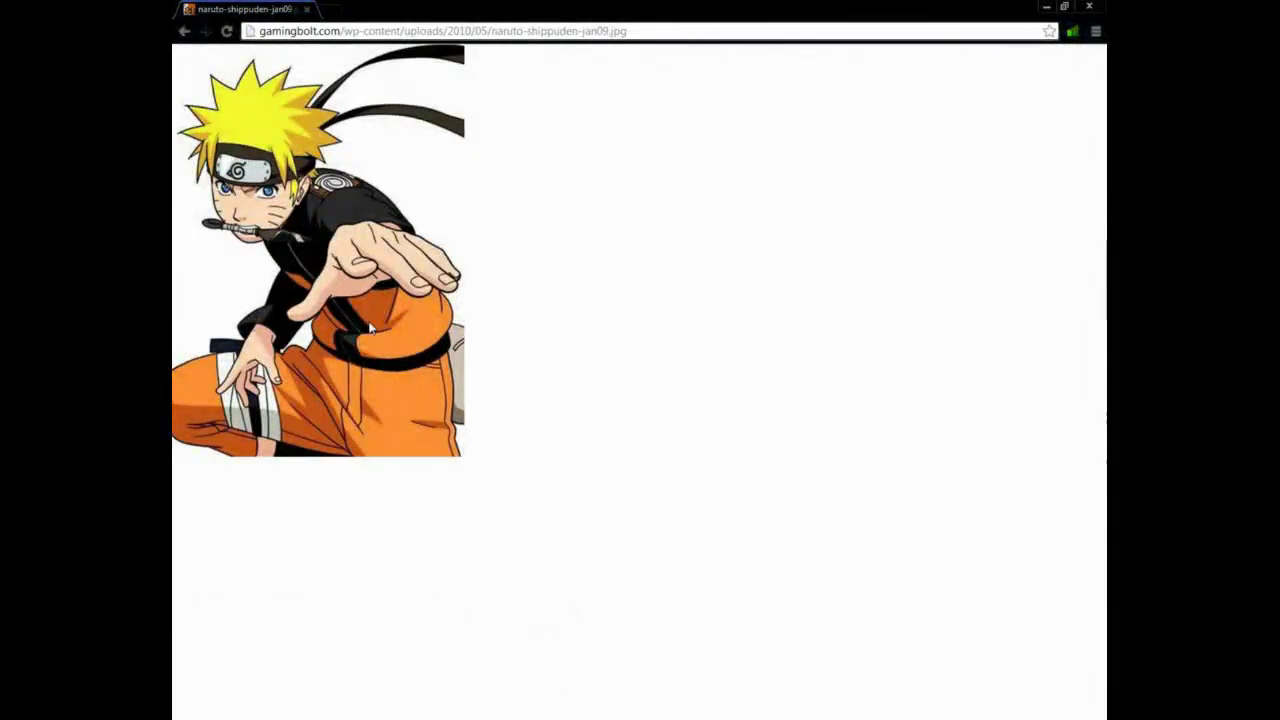
# Step: Save the Naruto reference image to disk as a JPG and close the browser
pyautogui.hotkey('ctrl', 's')
pyautogui.click(242, 336)
pyautogui.doubleClick(342, 137)
pyautogui.doubleClick(343, 147)
pyautogui.doubleClick(350, 110)
pyautogui.doubleClick(366, 208)
pyautogui.click(572, 452)
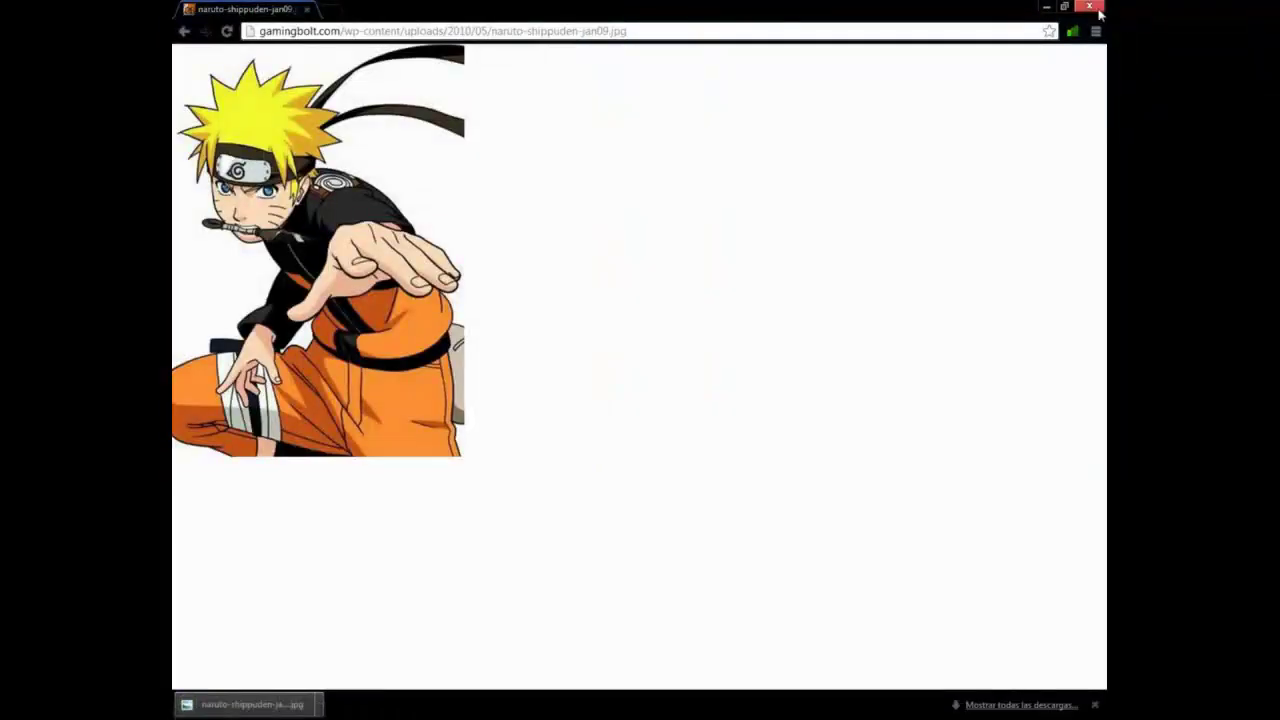
pyautogui.click(1089, 7)
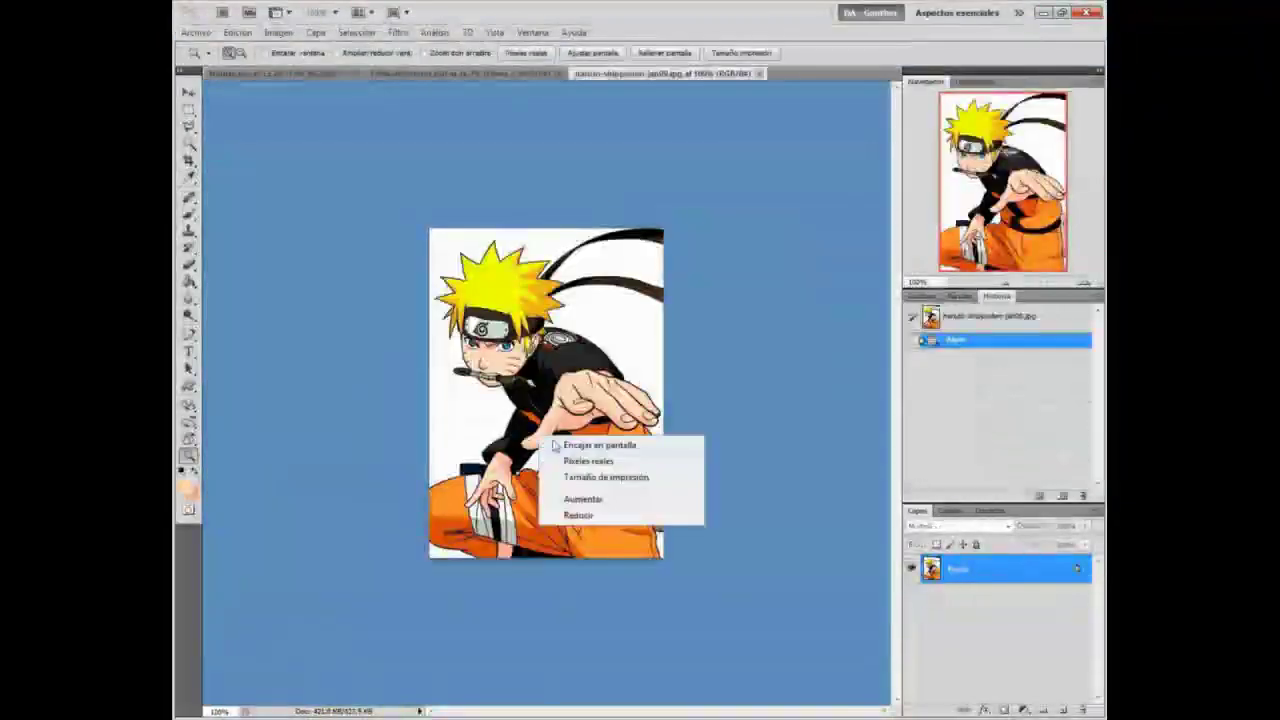
# Step: Sample the jacket orange from the reference image in Photoshop and add a Multiplicar layer named Chaqueta to the drawing
pyautogui.click(586, 443)
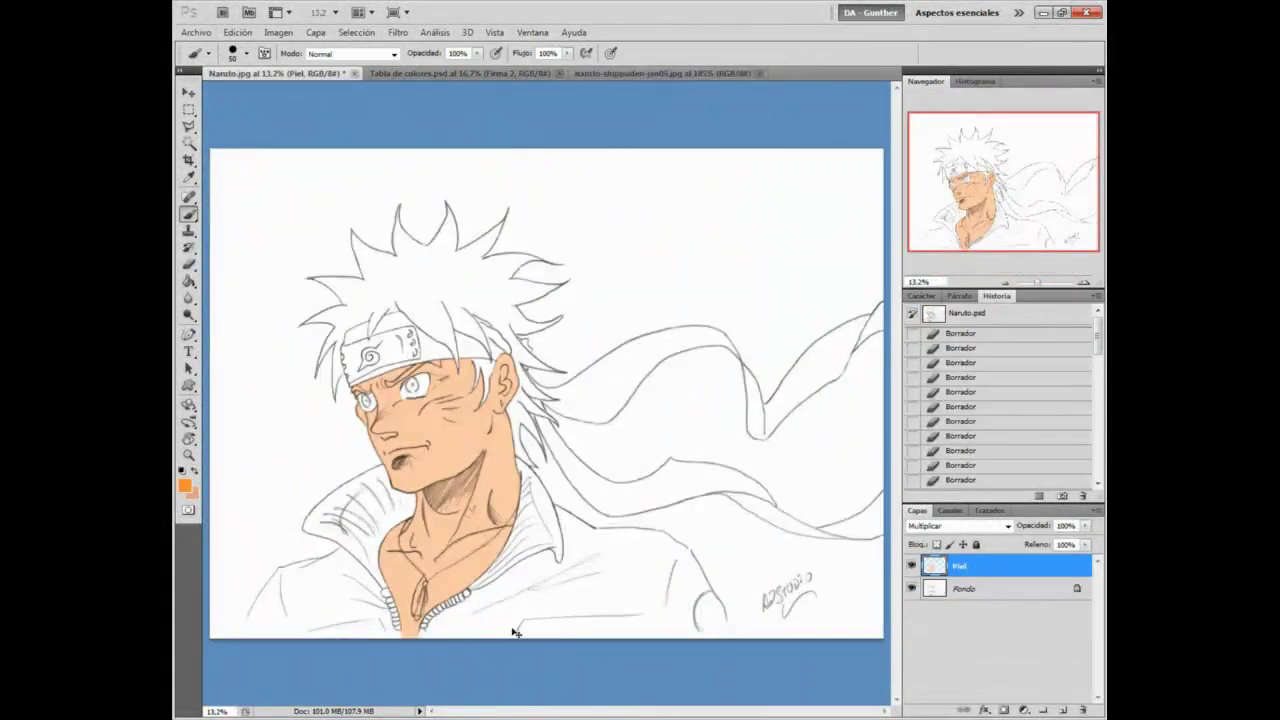
pyautogui.hotkey('ctrl', 'shift', 'n')
pyautogui.write('Cha')
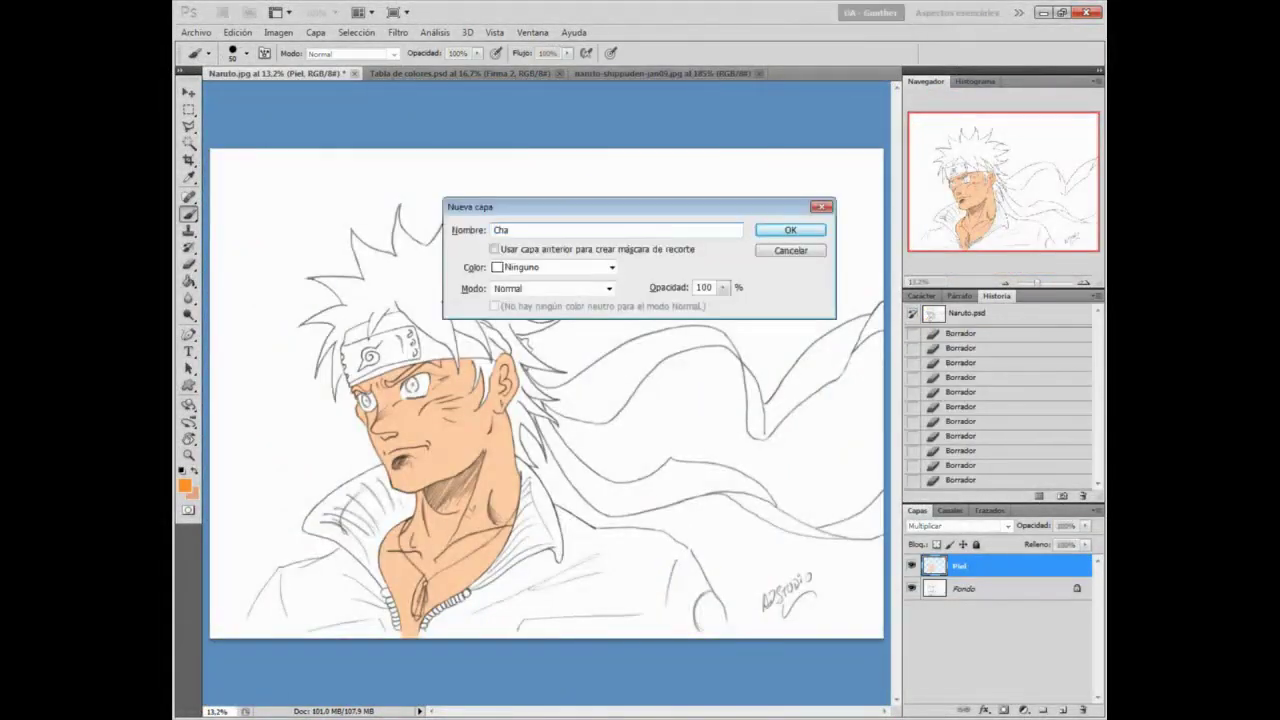
pyautogui.click(790, 231)
# Step: Paint the two lower jacket patches orange on the Chaqueta layer with a 288 px hard brush
pyautogui.press('z')
pyautogui.click(543, 622)
pyautogui.rightClick(543, 564)
pyautogui.click(543, 678)
pyautogui.click(500, 420)
pyautogui.press('b')
pyautogui.moveTo(451, 363)
pyautogui.mouseDown()
pyautogui.moveTo(329, 414)
pyautogui.moveTo(829, 414)
pyautogui.mouseUp()
pyautogui.rightClick(520, 338)
pyautogui.write('288')
pyautogui.press('Return')
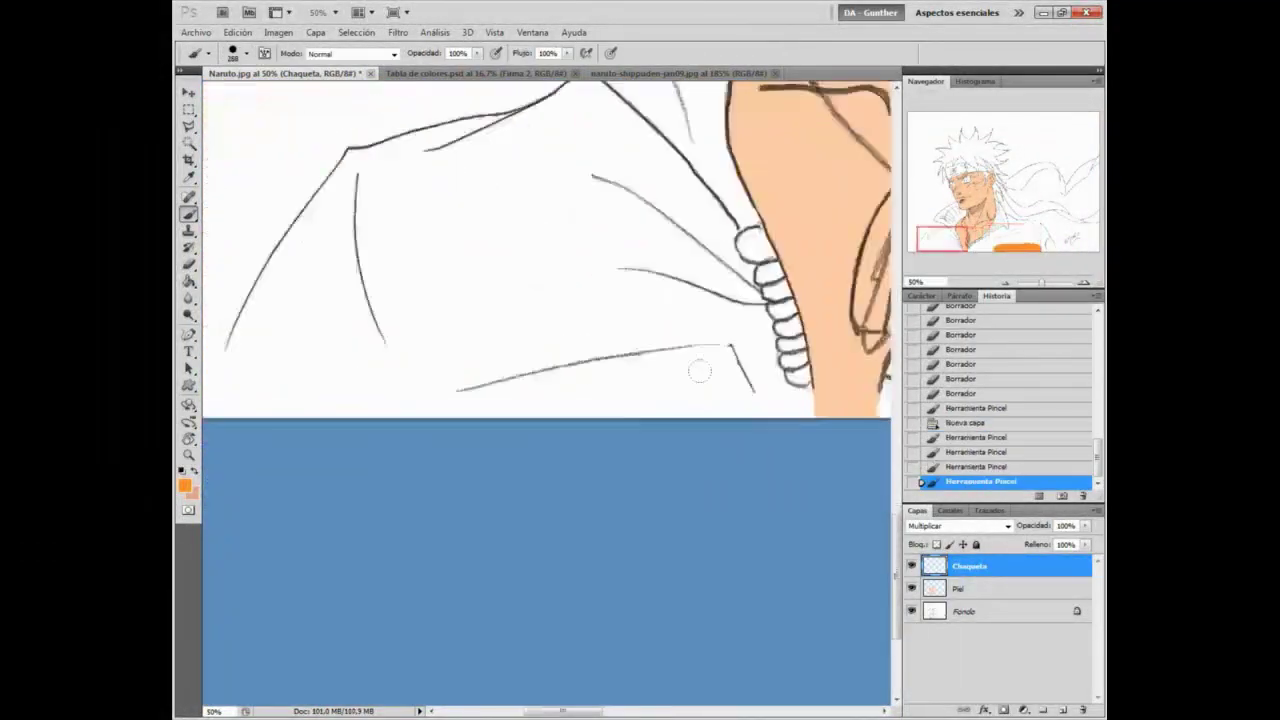
pyautogui.moveTo(699, 372); pyautogui.dragTo(401, 371)
# Step: Erase the orange that spills outside the outline of the smaller jacket patch
pyautogui.rightClick(396, 371)
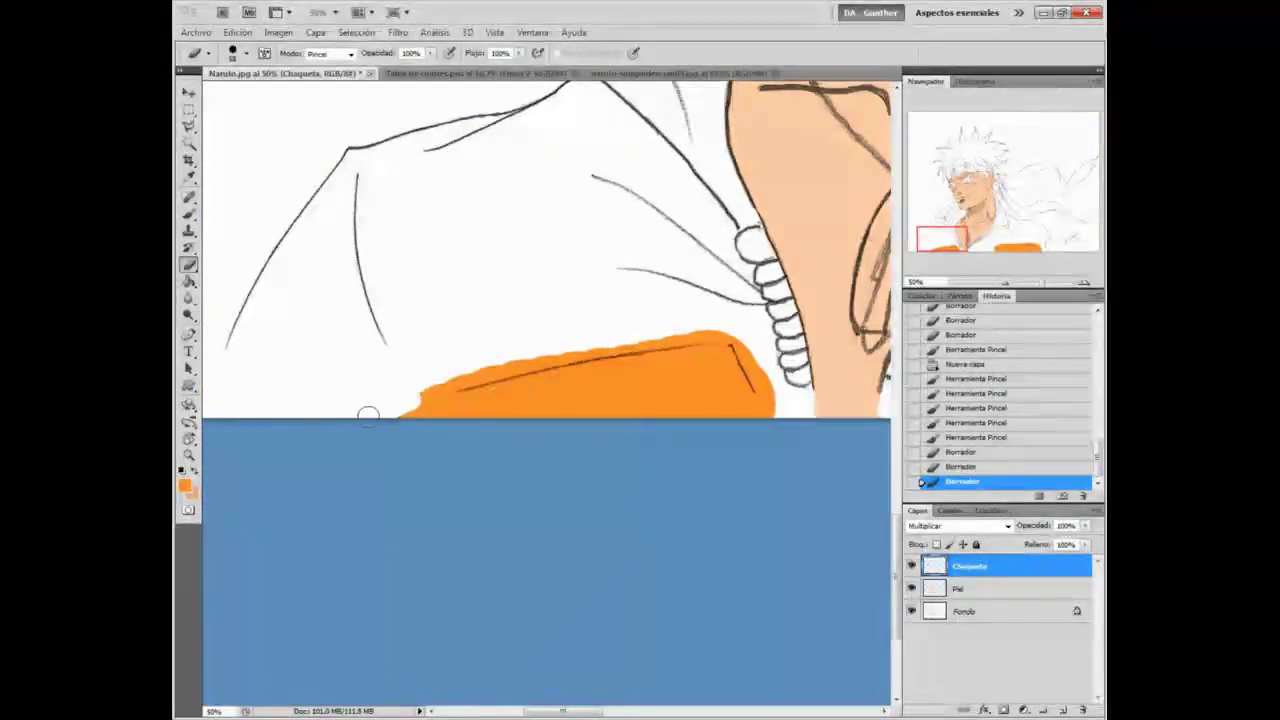
pyautogui.moveTo(402, 404); pyautogui.dragTo(459, 381)
pyautogui.moveTo(743, 347)
pyautogui.mouseDown()
pyautogui.moveTo(784, 412)
pyautogui.moveTo(268, 424)
pyautogui.mouseUp()
# Step: Erase the orange outside the wider jacket patch, touch up its edges and return to the whole drawing
pyautogui.hscroll(4, 719, 340)
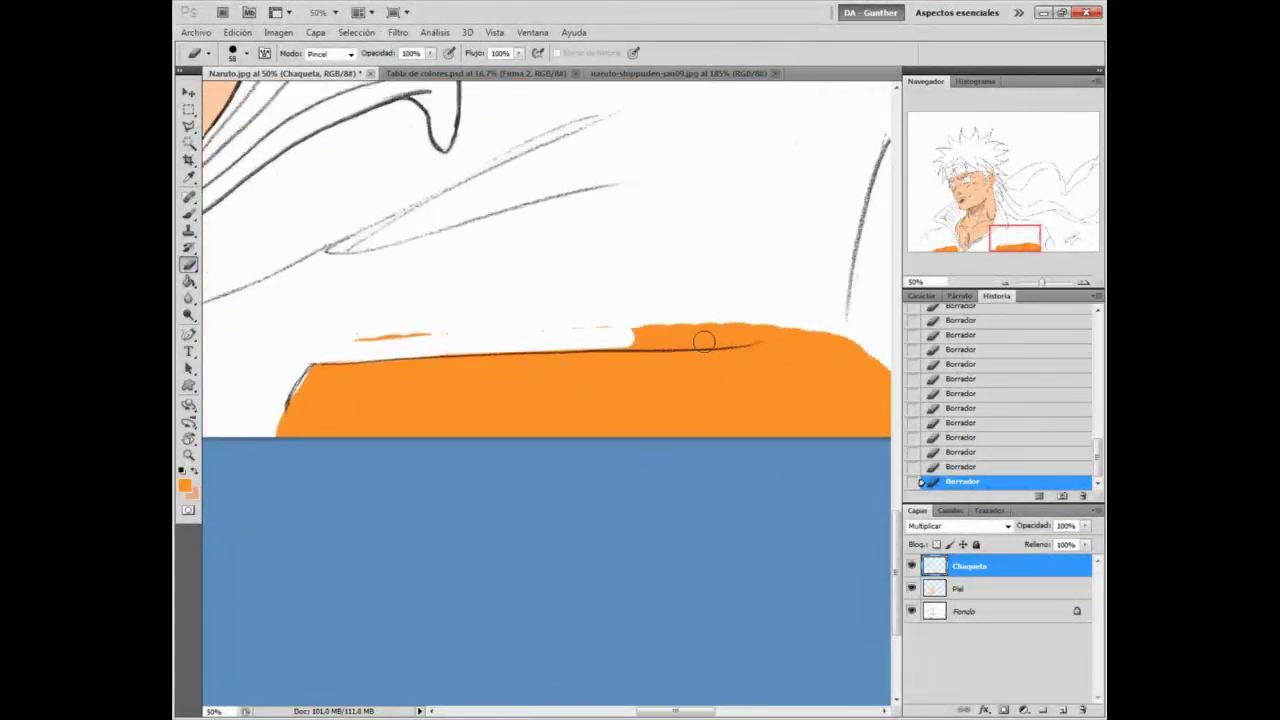
pyautogui.moveTo(723, 319); pyautogui.dragTo(329, 383)
pyautogui.rightClick(431, 383)
pyautogui.moveTo(525, 418); pyautogui.dragTo(487, 418)
pyautogui.moveTo(314, 382); pyautogui.dragTo(300, 398)
pyautogui.moveTo(697, 409); pyautogui.dragTo(284, 352)
pyautogui.press('e')
pyautogui.moveTo(447, 276); pyautogui.dragTo(458, 378)
pyautogui.moveTo(480, 310); pyautogui.dragTo(478, 376)
pyautogui.press('z')
pyautogui.keyDown('alt'); pyautogui.click(551, 418); pyautogui.keyUp('alt')
pyautogui.keyDown('alt'); pyautogui.click(551, 418); pyautogui.keyUp('alt')
pyautogui.keyDown('alt'); pyautogui.click(551, 418); pyautogui.keyUp('alt')
pyautogui.keyDown('alt'); pyautogui.click(551, 418); pyautogui.keyUp('alt')
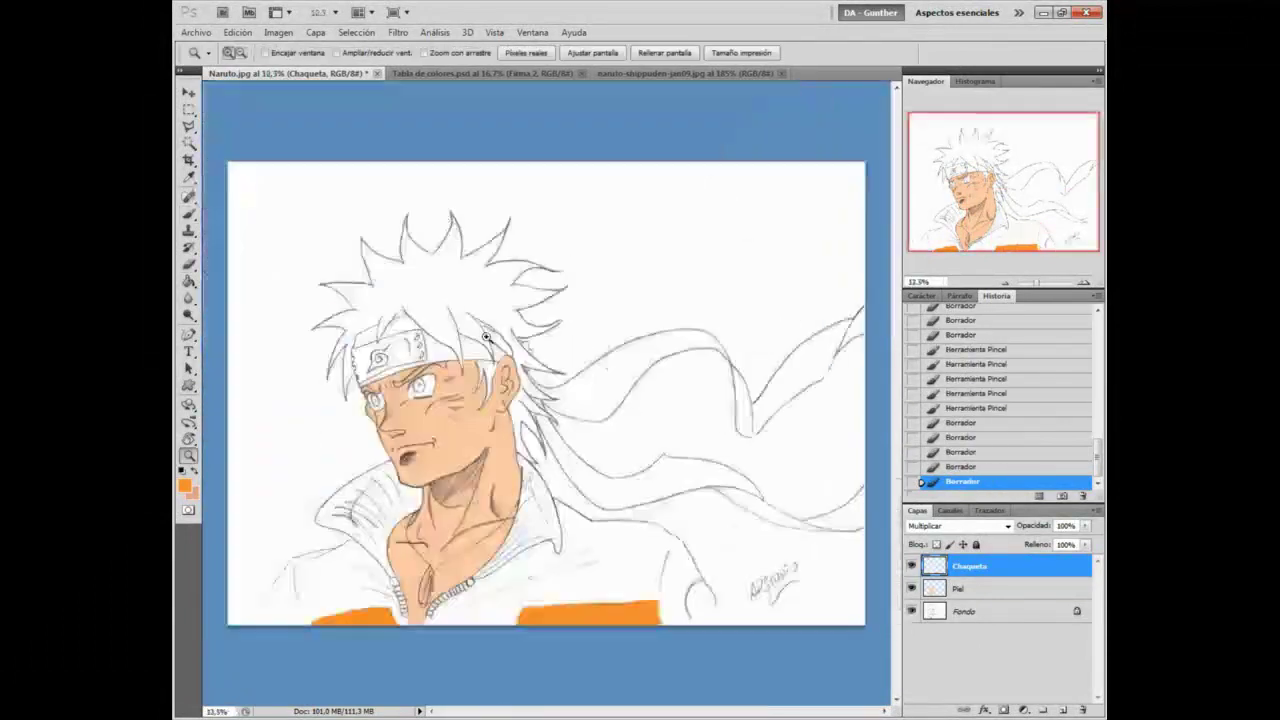
# Step: Sample the dark jacket colour from the reference image and add another layer in Multiplicar mode to the drawing
pyautogui.click(690, 74)
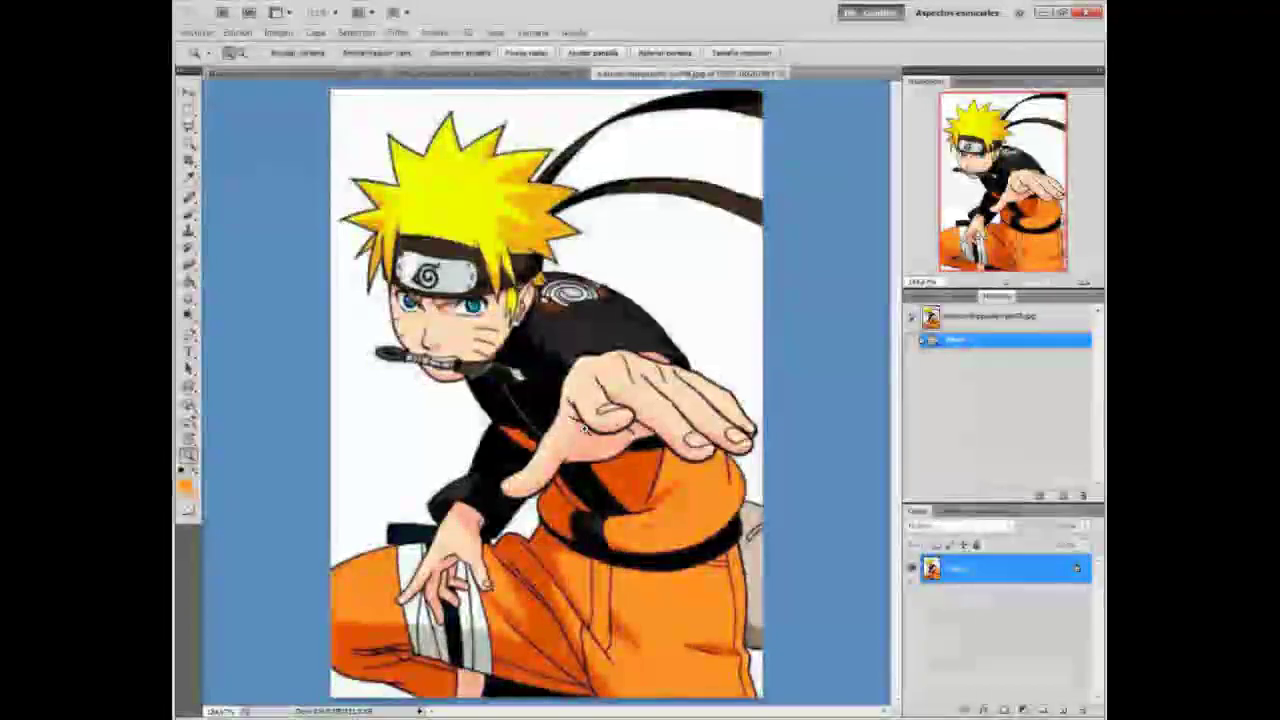
pyautogui.press('b')
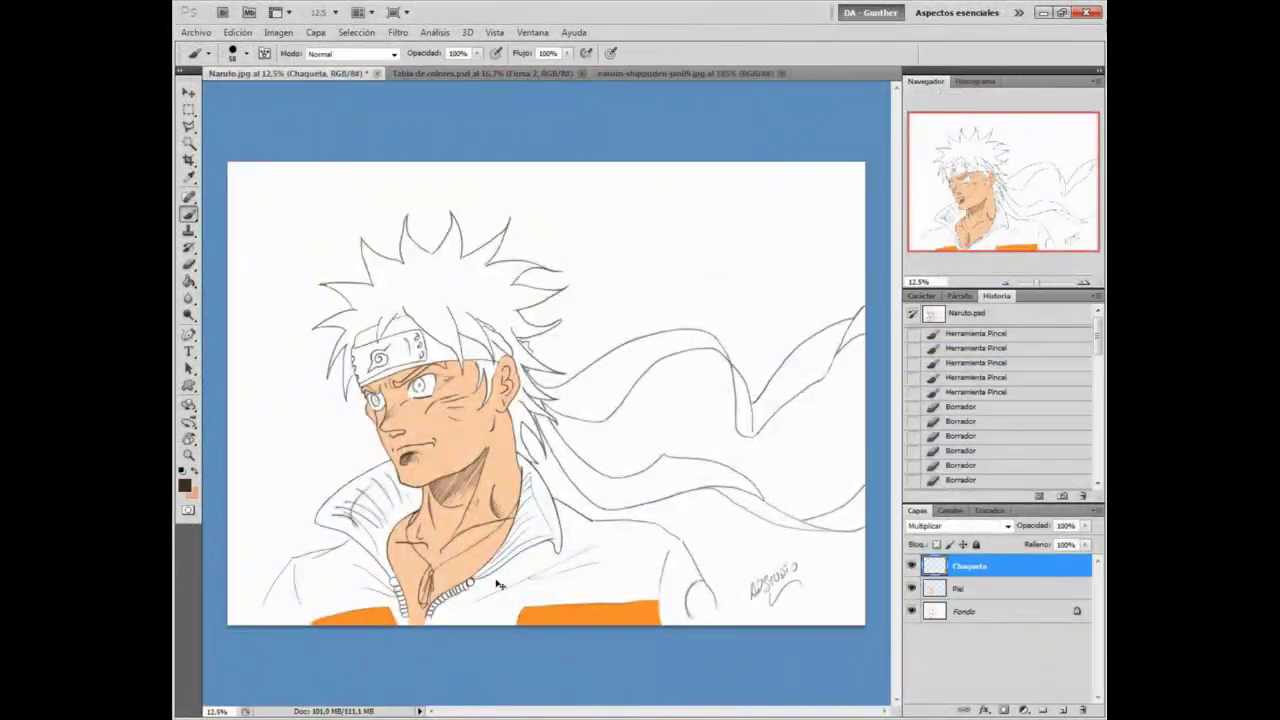
pyautogui.hotkey('ctrl', 'shift', 'n')
pyautogui.click(548, 288)
pyautogui.click(543, 350)
pyautogui.press('Return')
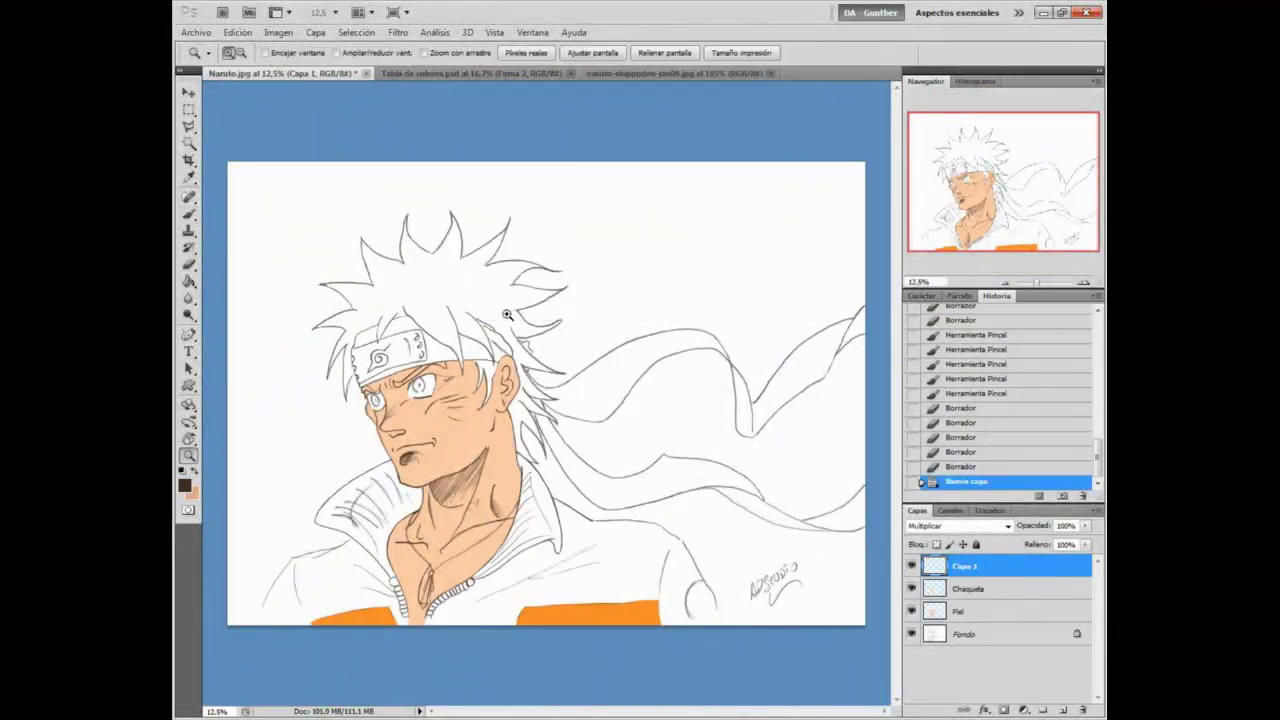
# Step: Paint the jacket's collar, shoulders, sleeves and chest dark brown on the new layer, leaving the orange patches uncovered
pyautogui.press('z')
pyautogui.click(490, 609)
pyautogui.click(490, 609)
pyautogui.click(490, 609)
pyautogui.press('b')
pyautogui.moveTo(497, 397)
pyautogui.mouseDown()
pyautogui.moveTo(568, 446)
pyautogui.moveTo(480, 565)
pyautogui.moveTo(361, 530)
pyautogui.moveTo(603, 391)
pyautogui.moveTo(634, 303)
pyautogui.moveTo(610, 495)
pyautogui.moveTo(580, 507)
pyautogui.mouseUp()
pyautogui.moveTo(777, 438); pyautogui.dragTo(537, 433)
pyautogui.moveTo(376, 492)
pyautogui.mouseDown()
pyautogui.moveTo(660, 481)
pyautogui.moveTo(608, 490)
pyautogui.mouseUp()
pyautogui.moveTo(608, 490); pyautogui.dragTo(672, 486)
pyautogui.moveTo(712, 416)
pyautogui.mouseDown()
pyautogui.moveTo(750, 520)
pyautogui.moveTo(801, 548)
pyautogui.moveTo(535, 398)
pyautogui.moveTo(552, 330)
pyautogui.moveTo(597, 323)
pyautogui.mouseUp()
pyautogui.moveTo(426, 365); pyautogui.dragTo(779, 213)
pyautogui.moveTo(466, 297)
pyautogui.mouseDown()
pyautogui.moveTo(420, 383)
pyautogui.moveTo(528, 302)
pyautogui.moveTo(684, 336)
pyautogui.moveTo(746, 392)
pyautogui.mouseUp()
pyautogui.moveTo(746, 392)
pyautogui.mouseDown()
pyautogui.moveTo(617, 206)
pyautogui.moveTo(626, 448)
pyautogui.mouseUp()
pyautogui.moveTo(536, 378)
pyautogui.mouseDown()
pyautogui.moveTo(712, 235)
pyautogui.moveTo(600, 372)
pyautogui.mouseUp()
pyautogui.moveTo(600, 372)
pyautogui.mouseDown()
pyautogui.moveTo(777, 302)
pyautogui.moveTo(689, 455)
pyautogui.moveTo(270, 411)
pyautogui.mouseUp()
pyautogui.moveTo(550, 450)
pyautogui.mouseDown()
pyautogui.moveTo(630, 195)
pyautogui.moveTo(702, 345)
pyautogui.mouseUp()
pyautogui.press('z')
pyautogui.keyDown('alt'); pyautogui.click(638, 415); pyautogui.keyUp('alt')
pyautogui.keyDown('alt'); pyautogui.click(638, 415); pyautogui.keyUp('alt')
pyautogui.moveTo(645, 312)
pyautogui.mouseDown()
pyautogui.moveTo(666, 443)
pyautogui.moveTo(645, 279)
pyautogui.mouseUp()
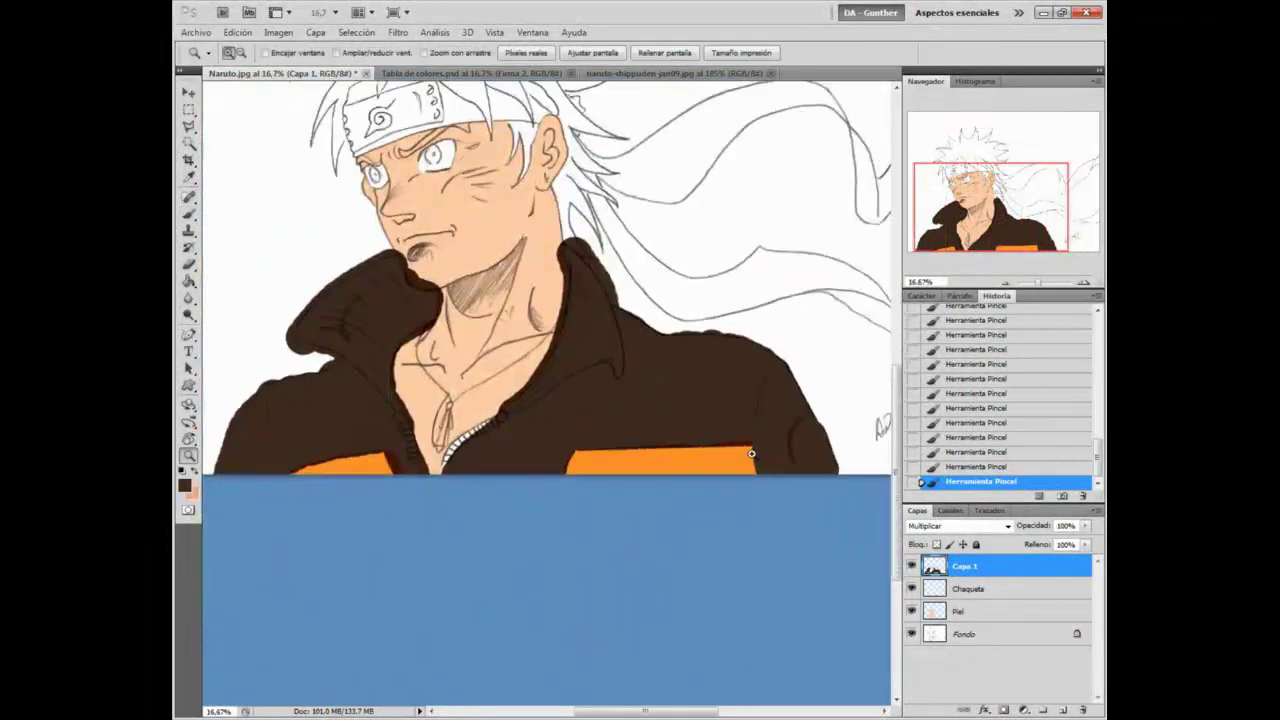
# Step: Touch up the dark brown beside the wider orange patch and add another layer in Multiplicar mode
pyautogui.press('b')
pyautogui.moveTo(745, 447); pyautogui.dragTo(760, 467)
pyautogui.scroll(2, 773, 449)
pyautogui.hotkey('ctrl', 'shift', 'n')
pyautogui.press('Return')
# Step: Paint the headband, its knot and both long ribbons dark brown on the new layer
pyautogui.moveTo(381, 218); pyautogui.dragTo(470, 198)
pyautogui.moveTo(485, 215); pyautogui.dragTo(375, 278)
pyautogui.moveTo(505, 244); pyautogui.dragTo(558, 240)
pyautogui.moveTo(535, 194); pyautogui.dragTo(635, 305)
pyautogui.moveTo(635, 305); pyautogui.dragTo(857, 250)
pyautogui.moveTo(862, 309); pyautogui.dragTo(680, 287)
pyautogui.moveTo(692, 235)
pyautogui.mouseDown()
pyautogui.moveTo(812, 238)
pyautogui.moveTo(855, 165)
pyautogui.mouseUp()
pyautogui.moveTo(432, 285)
pyautogui.mouseDown()
pyautogui.moveTo(514, 403)
pyautogui.moveTo(727, 410)
pyautogui.moveTo(494, 383)
pyautogui.moveTo(856, 446)
pyautogui.mouseUp()
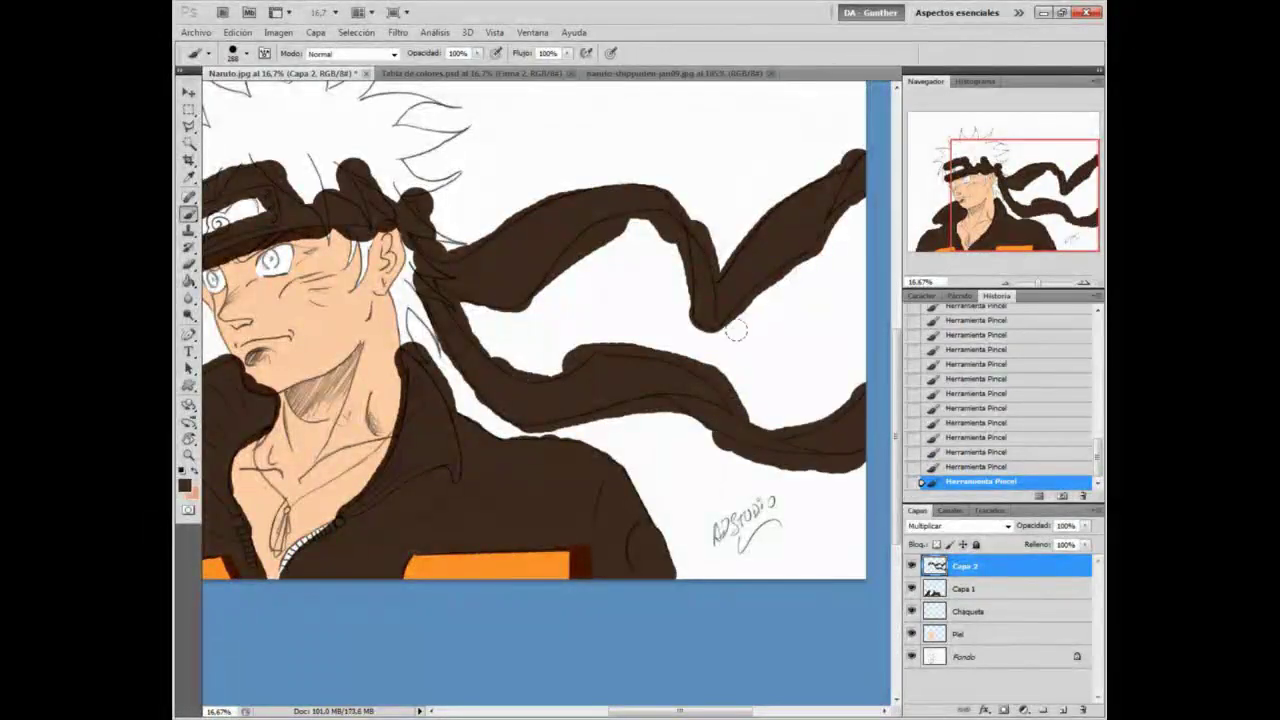
pyautogui.moveTo(517, 345); pyautogui.dragTo(677, 399)
# Step: Erase the brown that spills from the headband onto the face with a smaller eraser, and patch the band's lower edge with the brush
pyautogui.hotkey('ctrl', 'space')
pyautogui.click(444, 299)
pyautogui.click(444, 299)
pyautogui.click(444, 299)
pyautogui.click(444, 299)
pyautogui.rightClick(552, 305)
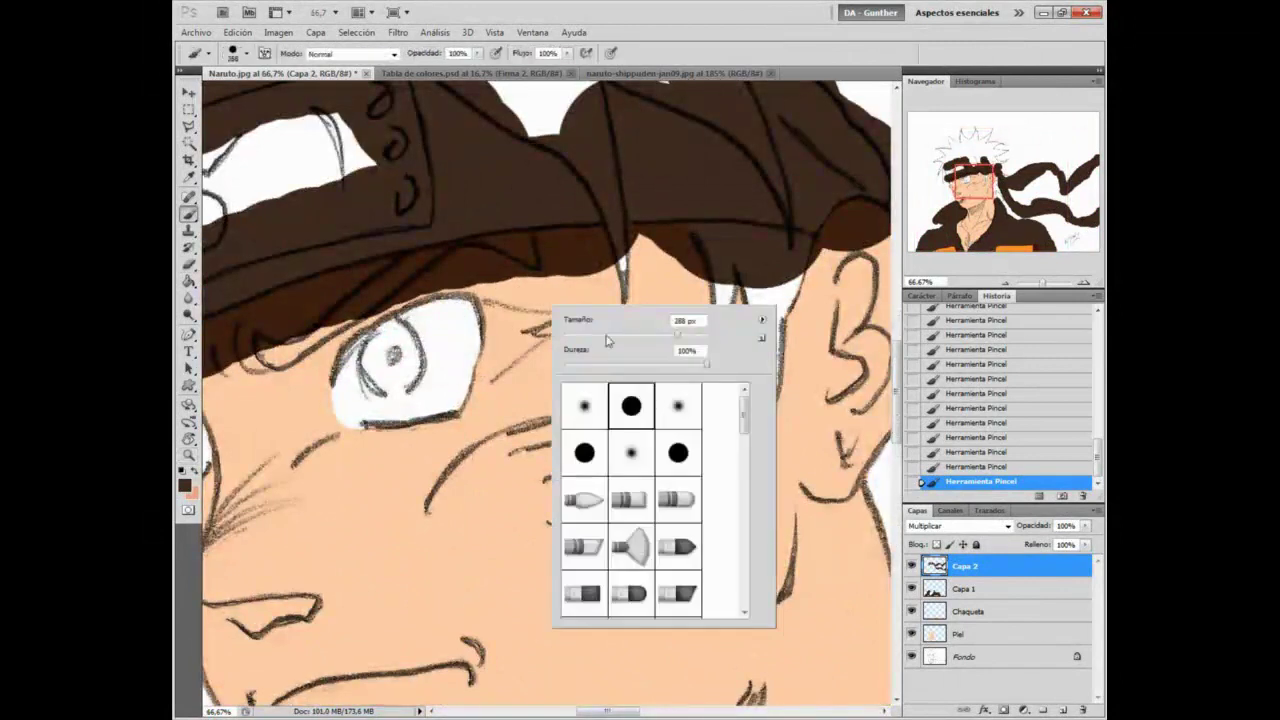
pyautogui.press('Return')
pyautogui.press('Return')
pyautogui.press('Return')
pyautogui.press('r')
pyautogui.moveTo(528, 288)
pyautogui.mouseDown()
pyautogui.moveTo(455, 368)
pyautogui.moveTo(443, 242)
pyautogui.moveTo(414, 338)
pyautogui.mouseUp()
pyautogui.press('e')
pyautogui.moveTo(406, 325); pyautogui.dragTo(378, 445)
pyautogui.moveTo(416, 382); pyautogui.dragTo(372, 540)
pyautogui.moveTo(372, 525)
pyautogui.mouseDown()
pyautogui.moveTo(515, 272)
pyautogui.moveTo(486, 442)
pyautogui.mouseUp()
pyautogui.moveTo(518, 330); pyautogui.dragTo(488, 525)
pyautogui.moveTo(512, 435)
pyautogui.mouseDown()
pyautogui.moveTo(487, 560)
pyautogui.moveTo(395, 455)
pyautogui.mouseUp()
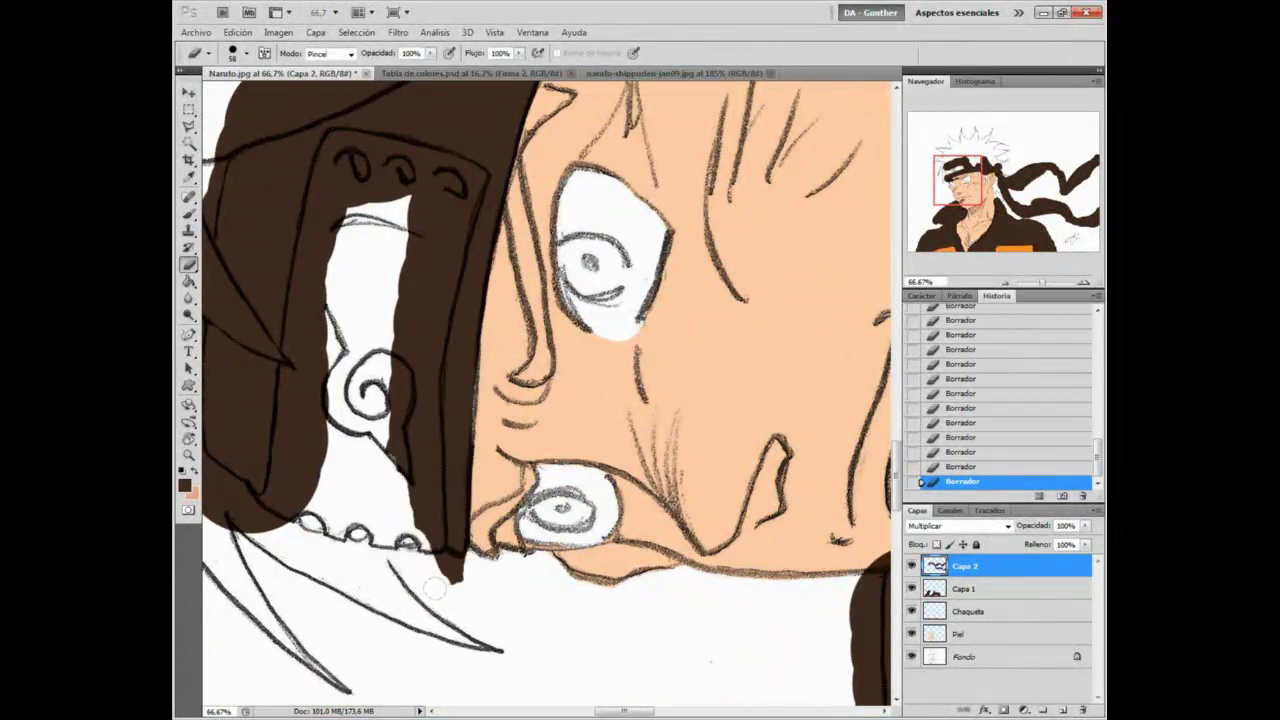
pyautogui.press('b')
pyautogui.moveTo(466, 335); pyautogui.dragTo(461, 400)
pyautogui.moveTo(462, 385); pyautogui.dragTo(457, 448)
# Step: Erase the brown covering the headband's metal plate up to its outline and rivets
pyautogui.press('e')
pyautogui.moveTo(402, 374)
pyautogui.mouseDown()
pyautogui.moveTo(440, 225)
pyautogui.moveTo(424, 362)
pyautogui.moveTo(432, 545)
pyautogui.moveTo(275, 502)
pyautogui.mouseUp()
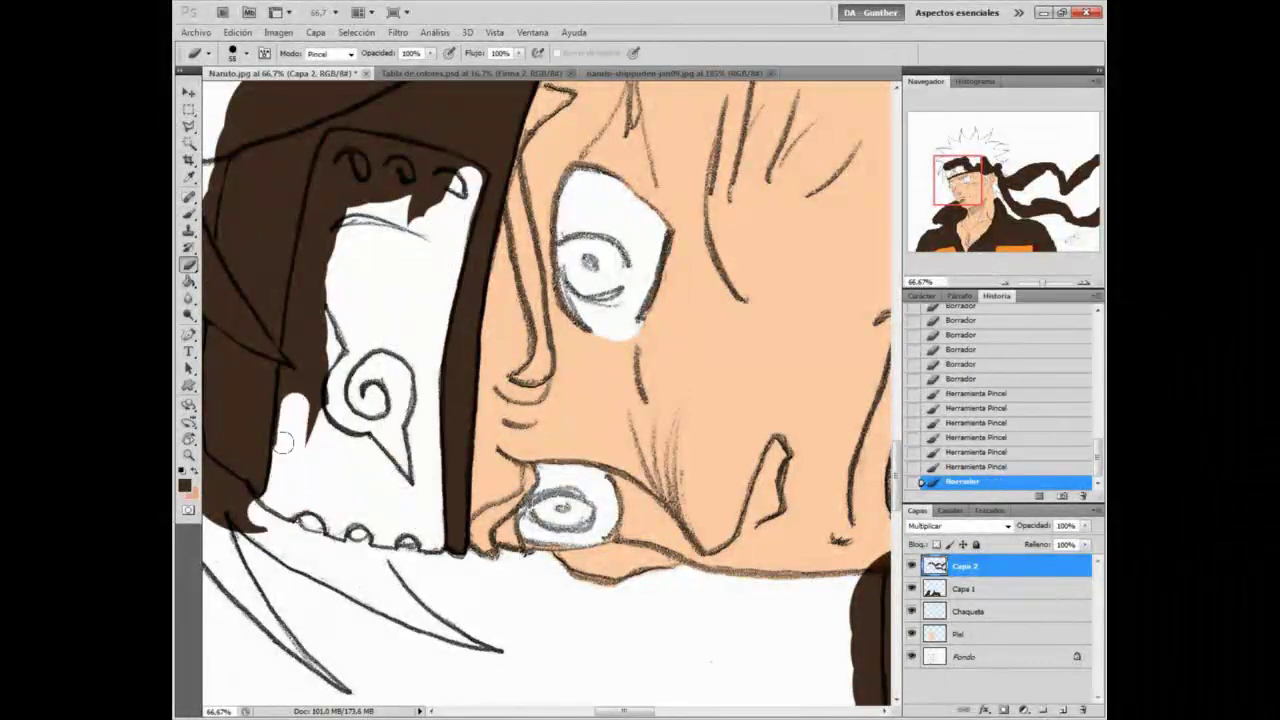
pyautogui.moveTo(323, 183)
pyautogui.mouseDown()
pyautogui.moveTo(337, 150)
pyautogui.moveTo(465, 190)
pyautogui.mouseUp()
pyautogui.moveTo(320, 150); pyautogui.dragTo(317, 267)
# Step: Erase the brown outside the headband's upper edge, following the outline and the hair above it
pyautogui.moveTo(411, 290); pyautogui.dragTo(658, 252)
pyautogui.moveTo(434, 267); pyautogui.dragTo(437, 400)
pyautogui.moveTo(437, 400); pyautogui.dragTo(458, 487)
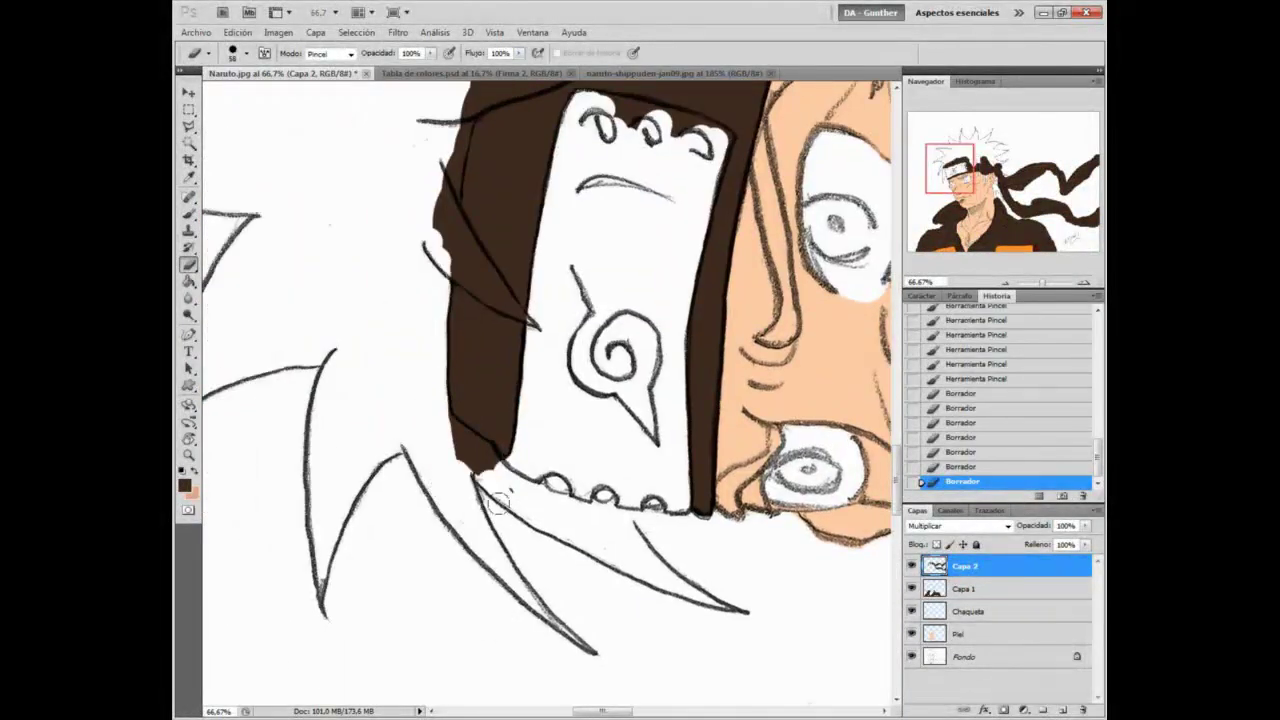
pyautogui.moveTo(424, 296); pyautogui.dragTo(399, 566)
pyautogui.moveTo(462, 350)
pyautogui.mouseDown()
pyautogui.moveTo(580, 311)
pyautogui.moveTo(706, 232)
pyautogui.mouseUp()
pyautogui.moveTo(600, 300); pyautogui.dragTo(500, 300)
pyautogui.press('Escape')
pyautogui.moveTo(388, 335); pyautogui.dragTo(368, 346)
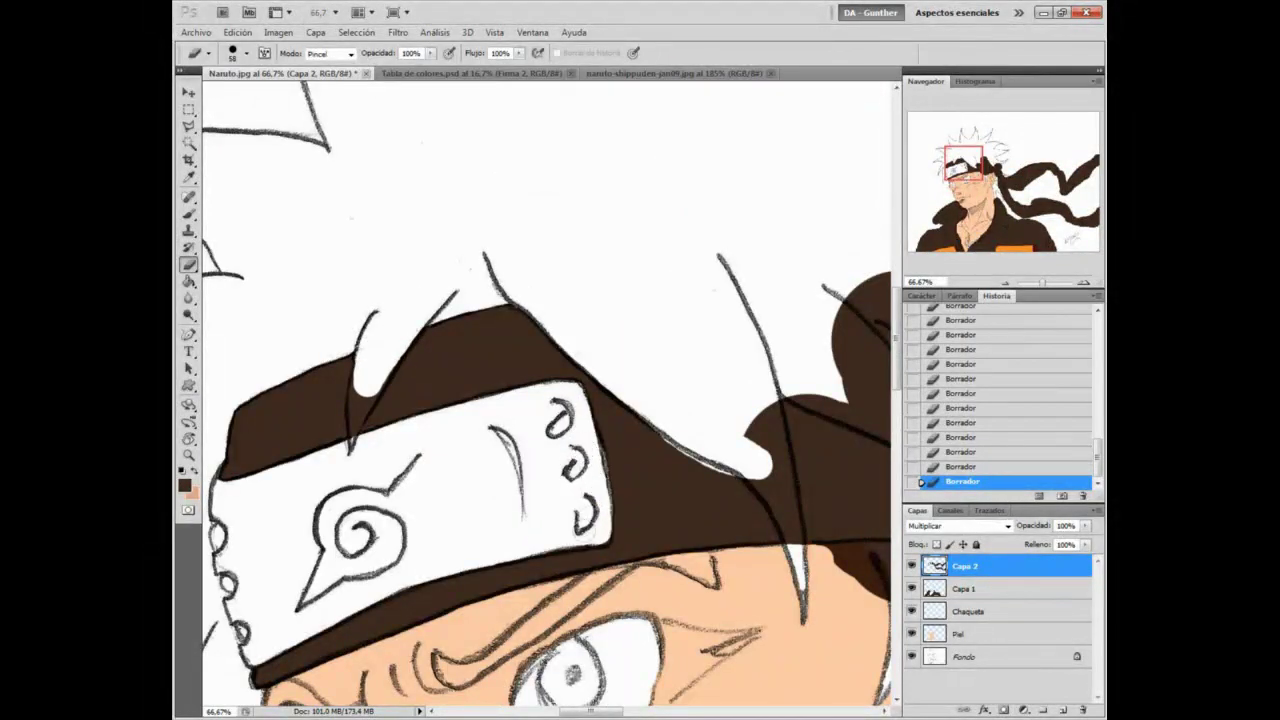
# Step: Refine the edges around the hair tips that overlap the headband, using a smaller brush and eraser
pyautogui.press('b')
pyautogui.rightClick(667, 274)
pyautogui.moveTo(717, 308); pyautogui.dragTo(700, 308)
pyautogui.moveTo(367, 390); pyautogui.dragTo(370, 380)
pyautogui.press('e')
pyautogui.rightClick(441, 291)
pyautogui.moveTo(491, 323); pyautogui.dragTo(479, 323)
pyautogui.moveTo(354, 382); pyautogui.dragTo(359, 436)
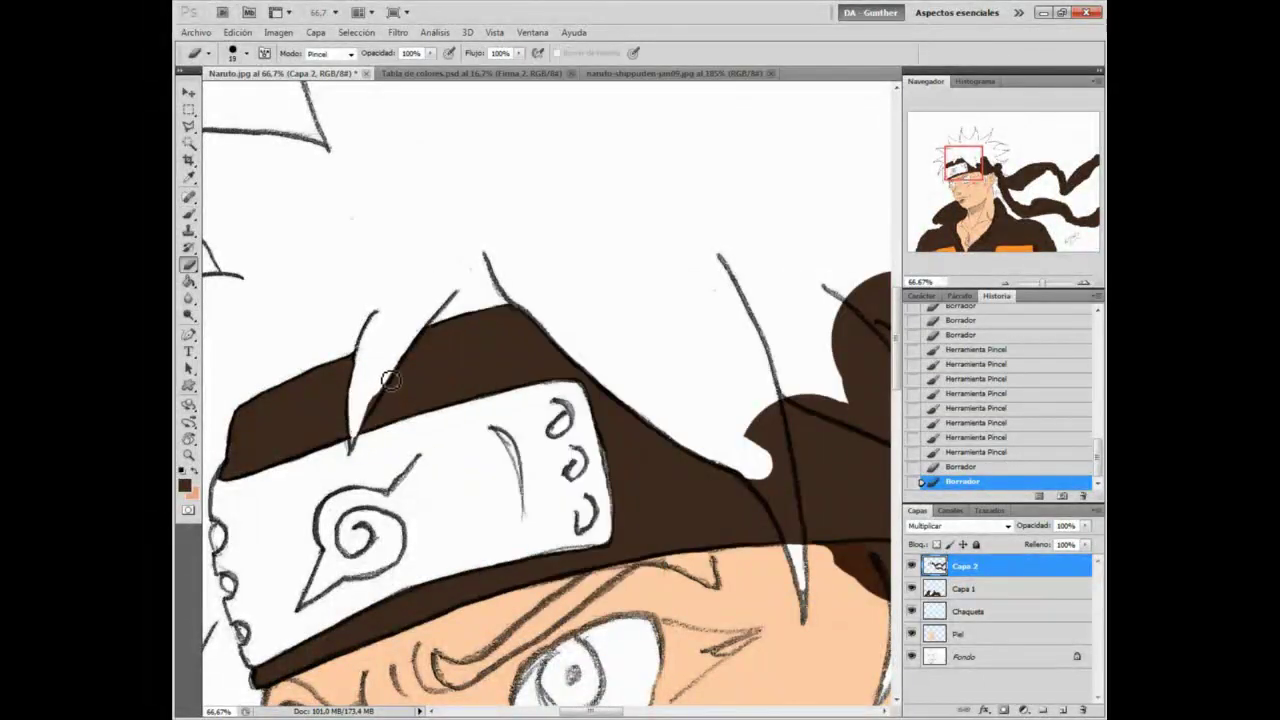
pyautogui.moveTo(368, 364); pyautogui.dragTo(362, 366)
pyautogui.moveTo(779, 415)
pyautogui.mouseDown()
pyautogui.moveTo(389, 223)
pyautogui.moveTo(402, 265)
pyautogui.mouseUp()
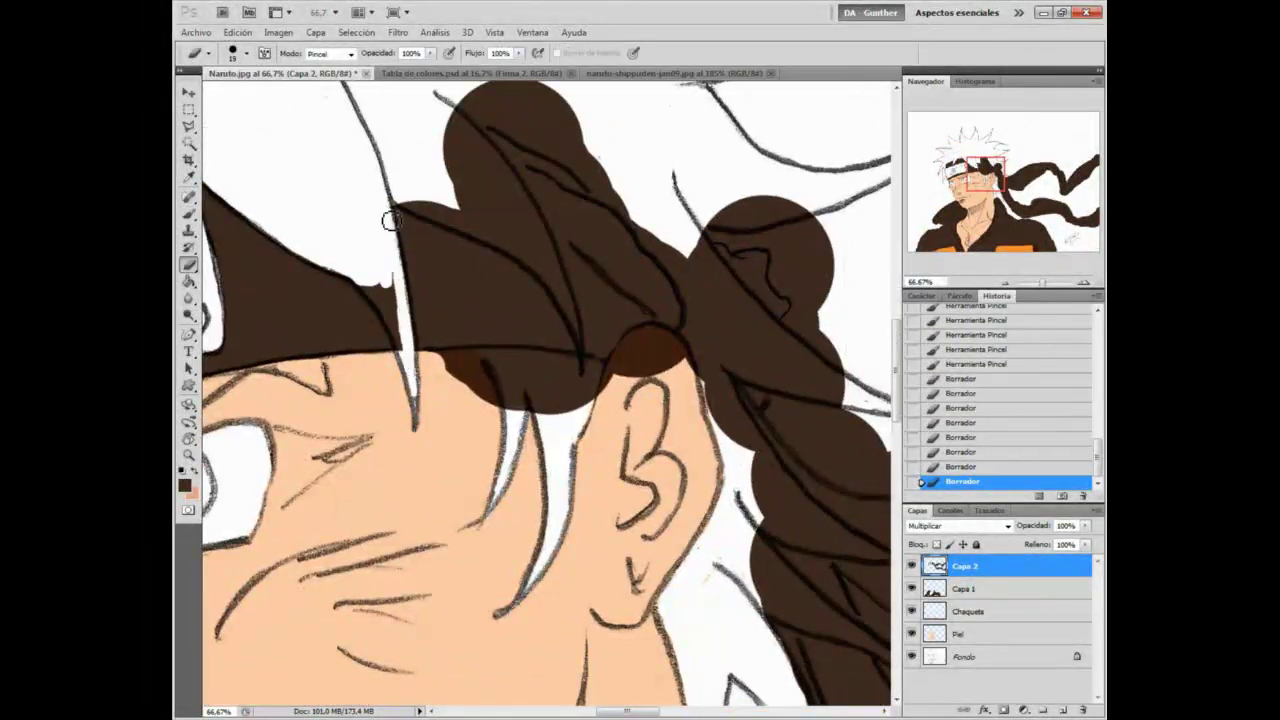
pyautogui.moveTo(393, 318); pyautogui.dragTo(403, 346)
# Step: Erase the brown from the temple hair, the top of the ear and the hair above the headband with a 52 px eraser
pyautogui.press('r')
pyautogui.moveTo(431, 431)
pyautogui.mouseDown()
pyautogui.moveTo(448, 321)
pyautogui.moveTo(536, 272)
pyautogui.mouseUp()
pyautogui.moveTo(545, 338); pyautogui.dragTo(524, 360)
pyautogui.rightClick(570, 340)
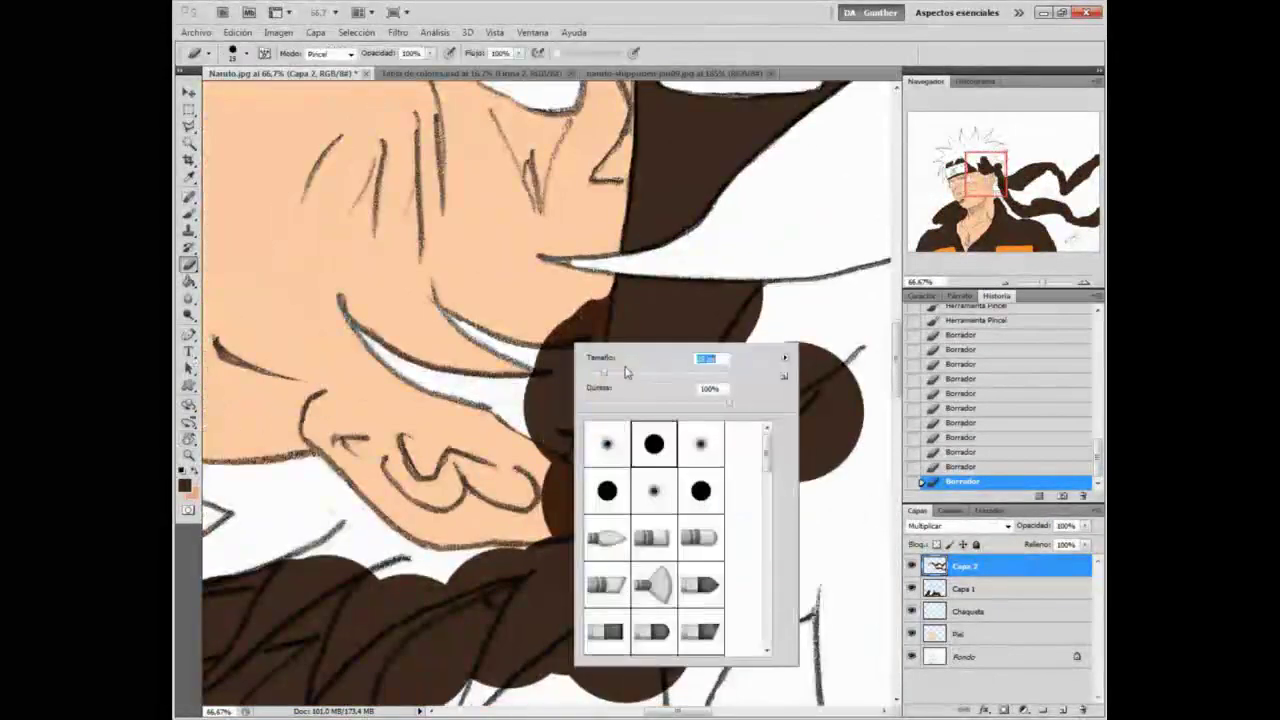
pyautogui.moveTo(608, 377); pyautogui.dragTo(625, 377)
pyautogui.moveTo(532, 400); pyautogui.dragTo(598, 284)
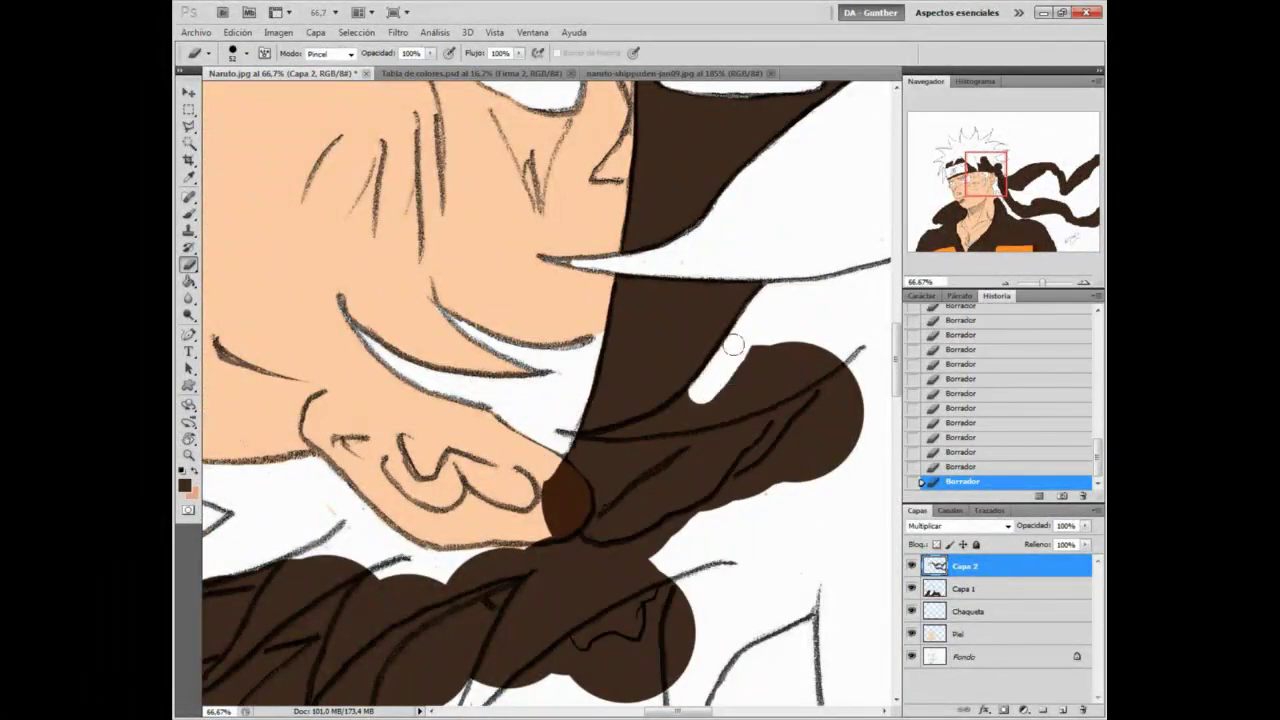
pyautogui.moveTo(718, 368); pyautogui.dragTo(822, 362)
pyautogui.moveTo(793, 470); pyautogui.dragTo(846, 412)
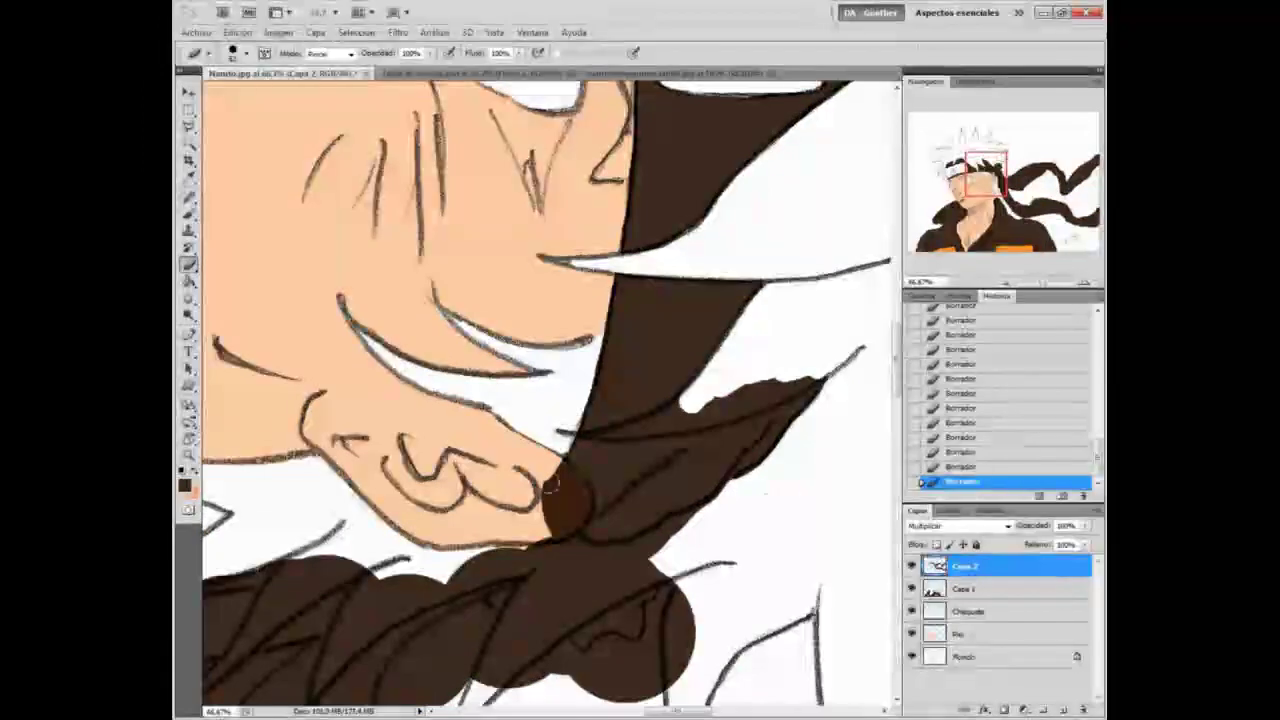
pyautogui.press('r')
pyautogui.press('Escape')
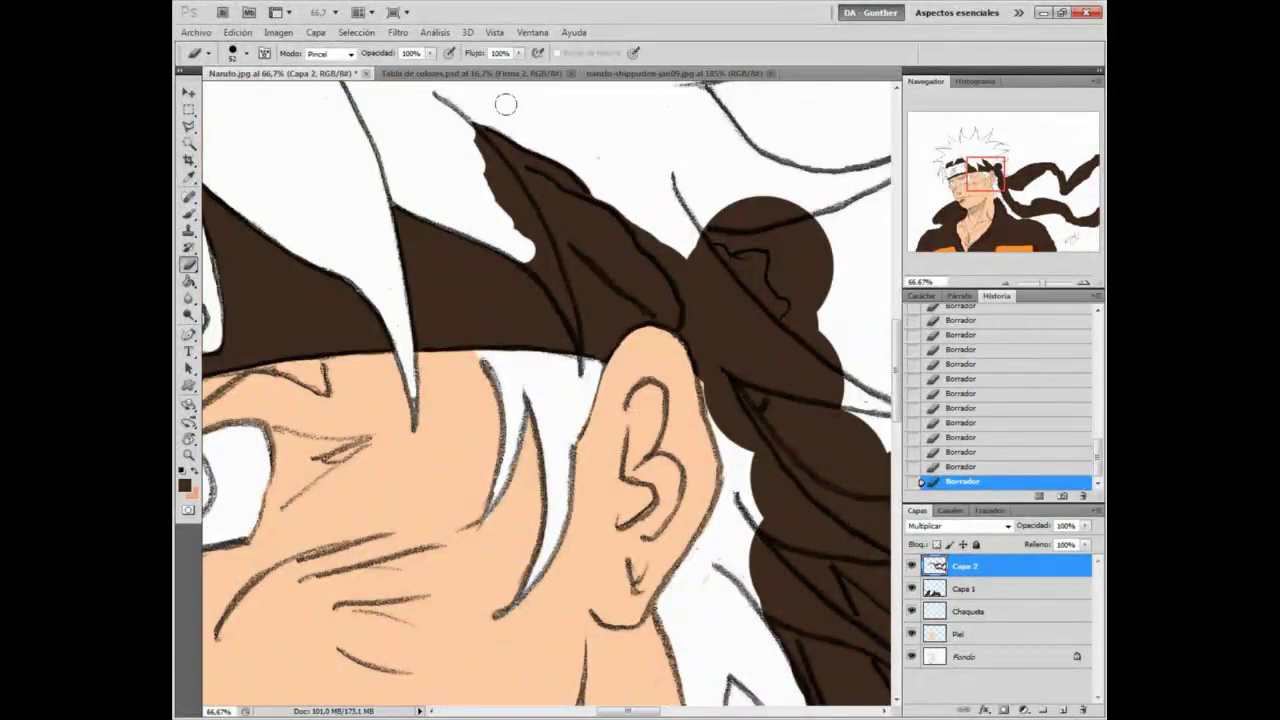
# Step: Erase the brown from the hair behind the ear and around the start of the ribbons
pyautogui.press('space')
pyautogui.moveTo(690, 340)
pyautogui.mouseDown()
pyautogui.moveTo(440, 244)
pyautogui.moveTo(494, 356)
pyautogui.mouseUp()
pyautogui.moveTo(438, 151); pyautogui.dragTo(488, 233)
pyautogui.moveTo(458, 130)
pyautogui.mouseDown()
pyautogui.moveTo(519, 139)
pyautogui.moveTo(556, 216)
pyautogui.moveTo(472, 183)
pyautogui.mouseUp()
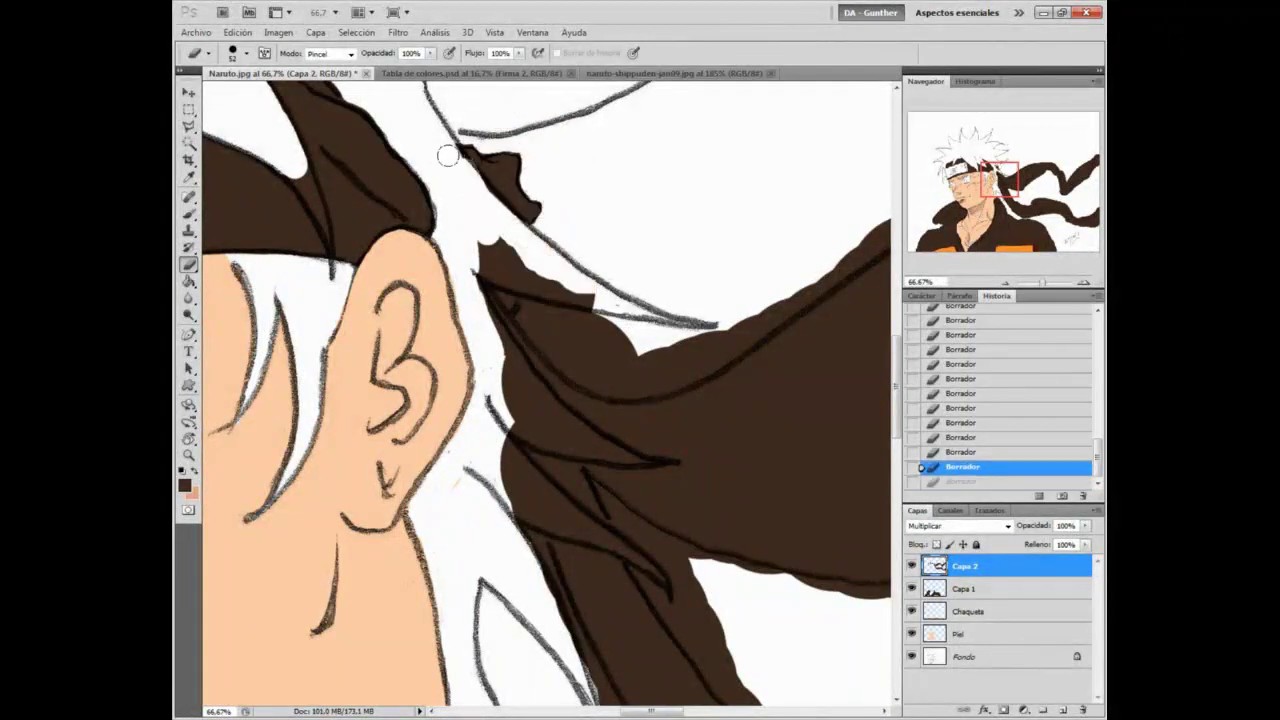
pyautogui.moveTo(550, 287)
pyautogui.mouseDown()
pyautogui.moveTo(535, 325)
pyautogui.moveTo(709, 363)
pyautogui.moveTo(790, 300)
pyautogui.moveTo(467, 285)
pyautogui.mouseUp()
pyautogui.moveTo(528, 386); pyautogui.dragTo(540, 432)
pyautogui.moveTo(517, 538); pyautogui.dragTo(369, 285)
pyautogui.moveTo(375, 228); pyautogui.dragTo(408, 340)
pyautogui.moveTo(492, 582)
pyautogui.mouseDown()
pyautogui.moveTo(363, 443)
pyautogui.moveTo(440, 563)
pyautogui.mouseUp()
# Step: Erase the spill along both edges of the lower ribbon's first stretch, undoing and redoing the strokes near the hair tip
pyautogui.press('r')
pyautogui.moveTo(460, 301)
pyautogui.mouseDown()
pyautogui.moveTo(497, 277)
pyautogui.moveTo(560, 268)
pyautogui.mouseUp()
pyautogui.moveTo(430, 312); pyautogui.dragTo(390, 393)
pyautogui.moveTo(353, 528); pyautogui.dragTo(342, 666)
pyautogui.moveTo(340, 665)
pyautogui.mouseDown()
pyautogui.moveTo(352, 460)
pyautogui.moveTo(366, 548)
pyautogui.mouseUp()
pyautogui.moveTo(543, 240); pyautogui.dragTo(512, 384)
pyautogui.moveTo(541, 171)
pyautogui.mouseDown()
pyautogui.moveTo(507, 284)
pyautogui.moveTo(491, 511)
pyautogui.mouseUp()
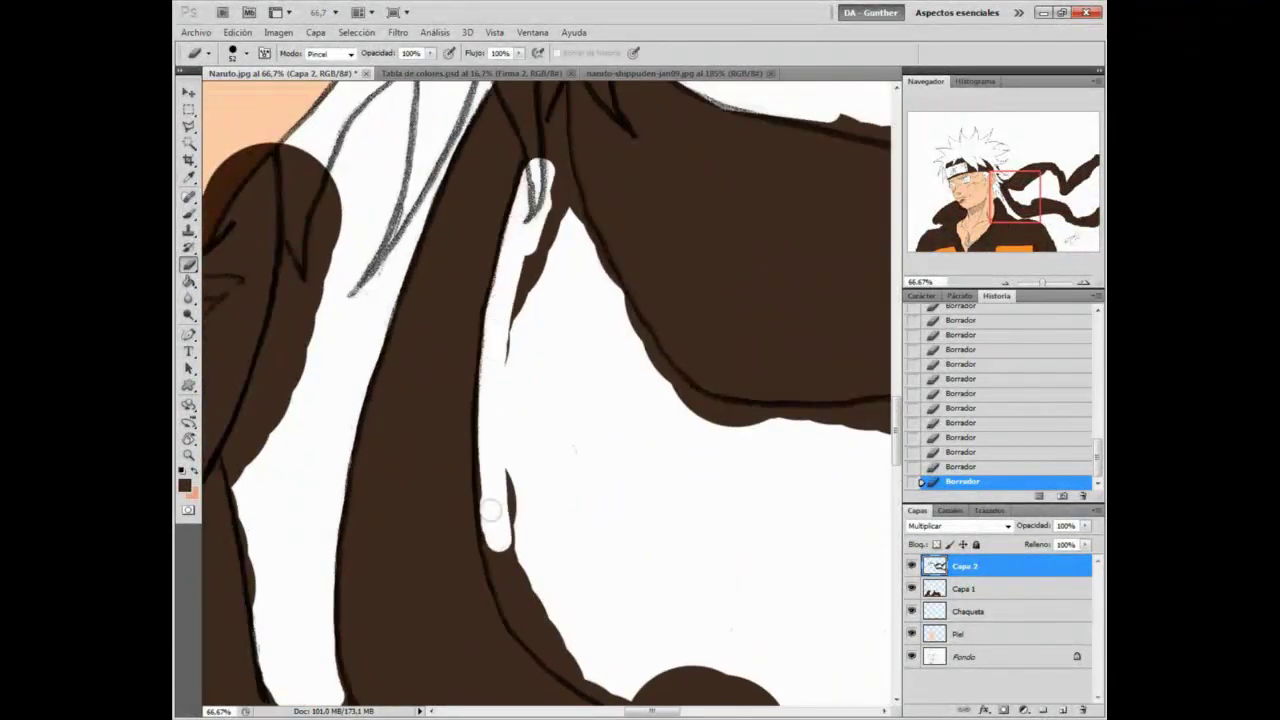
pyautogui.hotkey('ctrl', 'alt', 'z')
pyautogui.hotkey('ctrl', 'alt', 'z')
pyautogui.moveTo(500, 301)
pyautogui.mouseDown()
pyautogui.moveTo(494, 515)
pyautogui.moveTo(552, 195)
pyautogui.mouseUp()
pyautogui.moveTo(523, 523); pyautogui.dragTo(519, 592)
pyautogui.moveTo(519, 84); pyautogui.dragTo(509, 182)
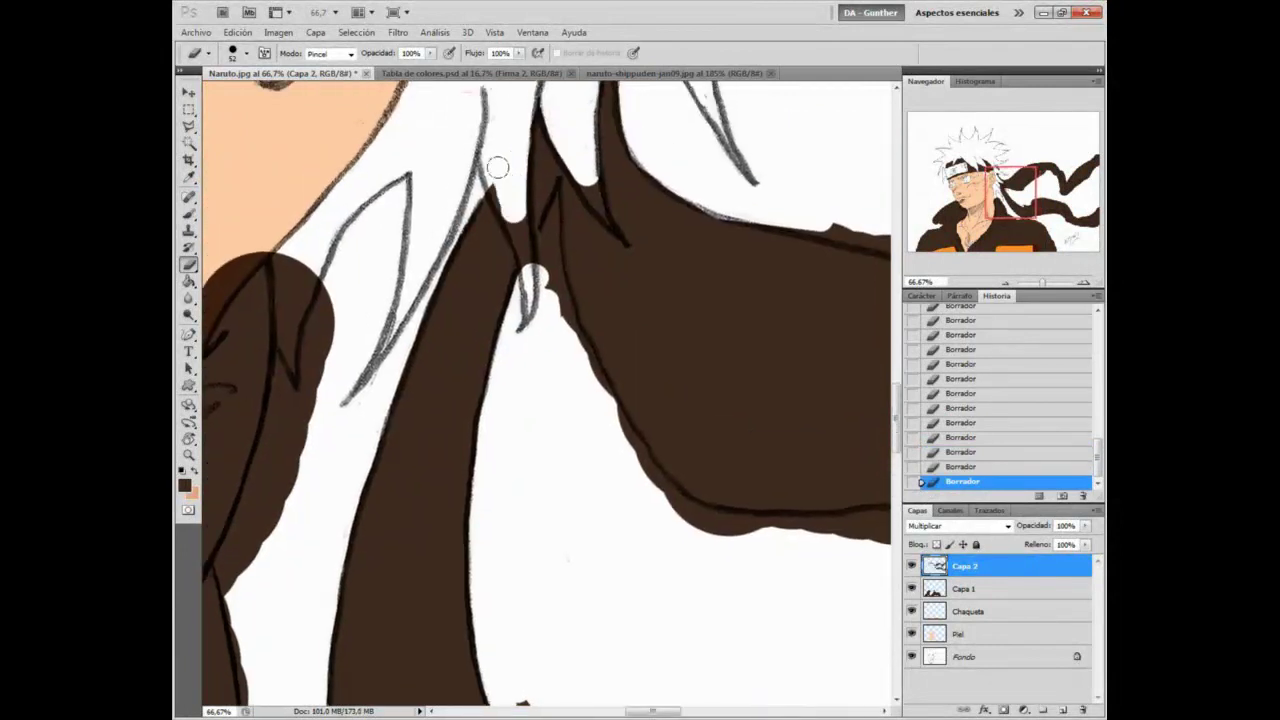
# Step: Clean the pointed hair tips between the two ribbons with a 27 px eraser and restore over-erased brown with the brush
pyautogui.press('[')
pyautogui.press('[')
pyautogui.press('[')
pyautogui.press('[')
pyautogui.press('[')
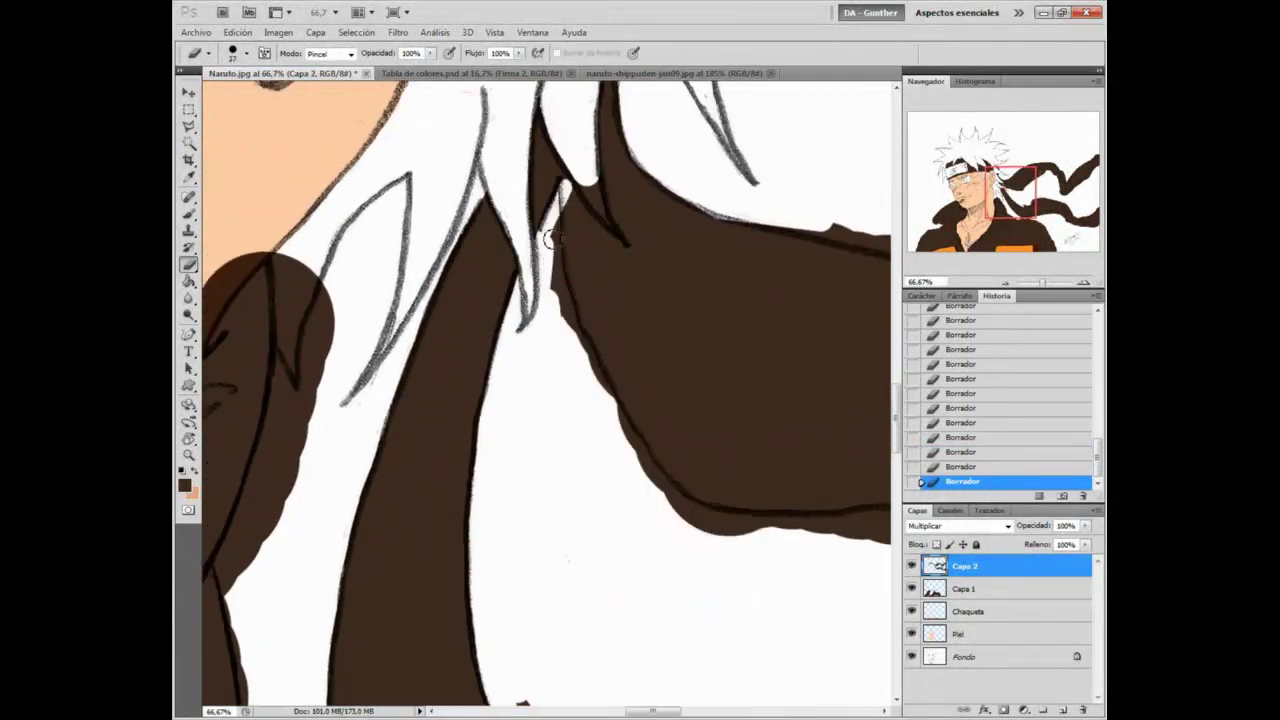
pyautogui.moveTo(560, 142); pyautogui.dragTo(622, 248)
pyautogui.press('b')
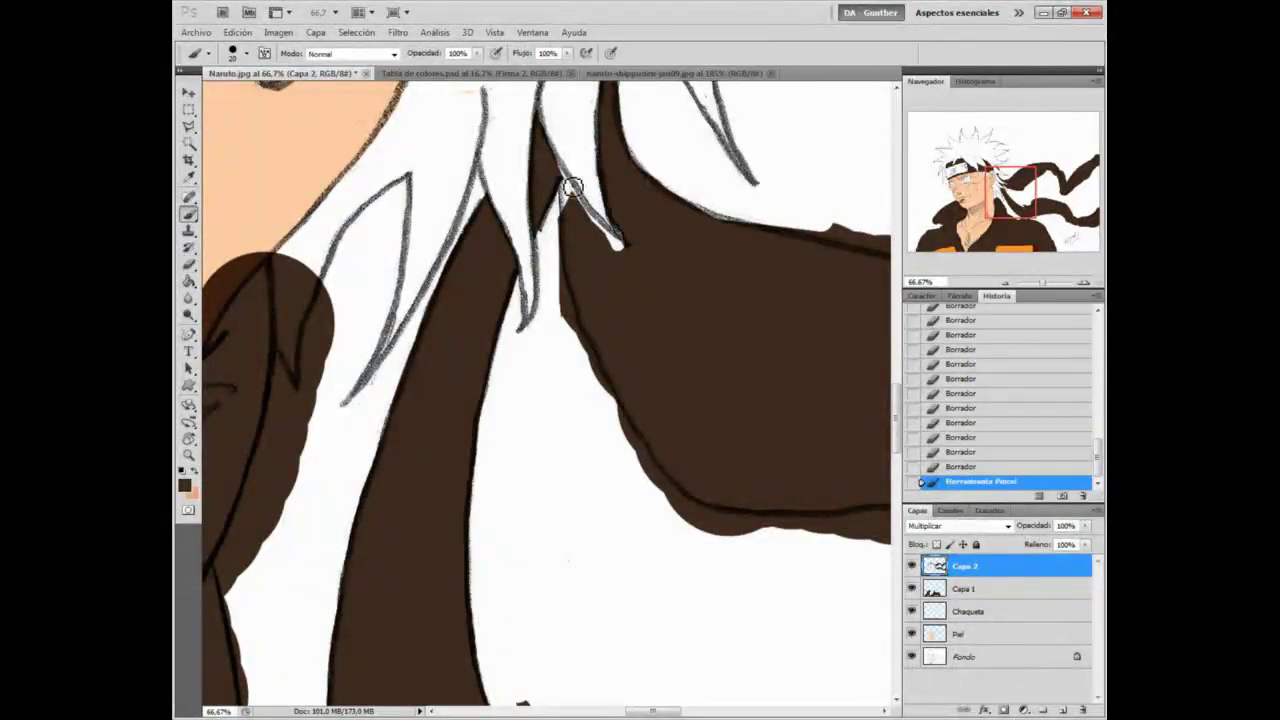
pyautogui.press('e')
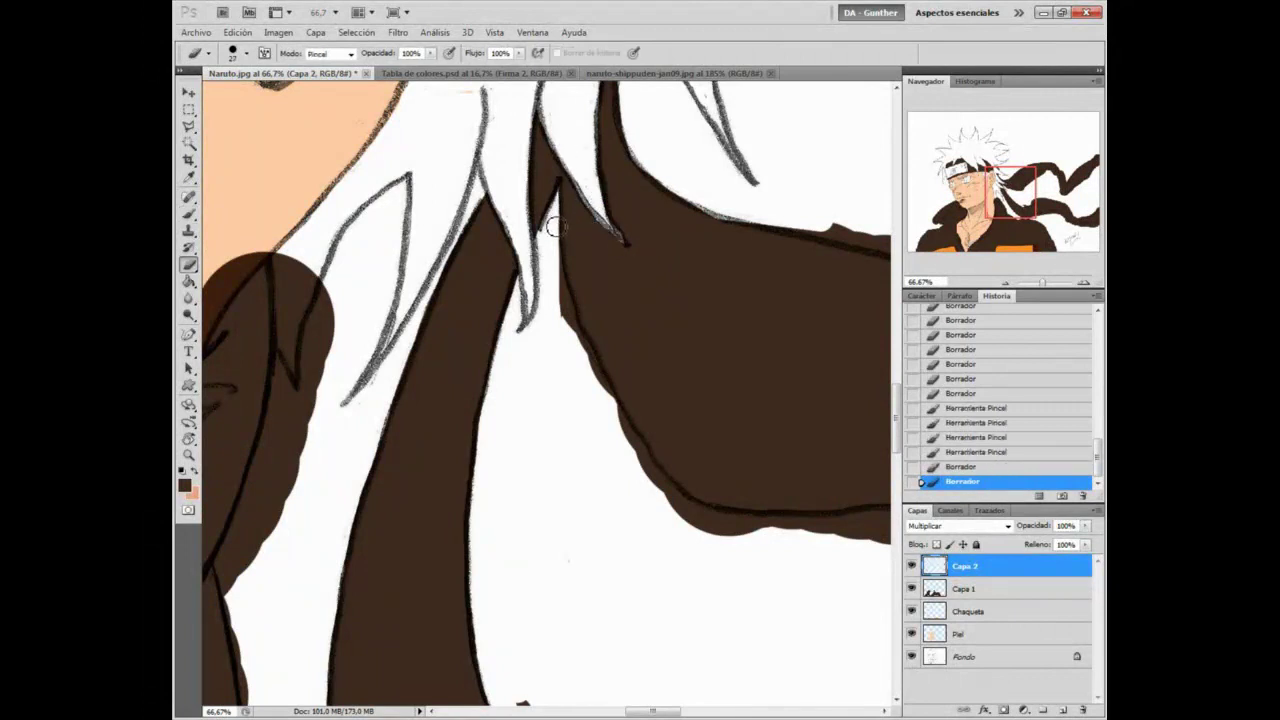
# Step: Erase the brown outside the lower ribbon near the jacket collar and patch its edge with the brush
pyautogui.moveTo(571, 310); pyautogui.dragTo(597, 359)
pyautogui.press('r')
pyautogui.moveTo(646, 134); pyautogui.dragTo(794, 267)
pyautogui.press('b')
pyautogui.moveTo(672, 290)
pyautogui.mouseDown()
pyautogui.moveTo(597, 420)
pyautogui.moveTo(587, 647)
pyautogui.mouseUp()
pyautogui.press('e')
pyautogui.moveTo(563, 562); pyautogui.dragTo(568, 598)
pyautogui.moveTo(323, 603); pyautogui.dragTo(543, 140)
pyautogui.moveTo(522, 273); pyautogui.dragTo(588, 387)
pyautogui.moveTo(519, 190); pyautogui.dragTo(562, 335)
pyautogui.press('b')
pyautogui.moveTo(504, 232); pyautogui.dragTo(543, 340)
# Step: Erase the spill around the lower ribbon's first bend, following its outline closely
pyautogui.press('r')
pyautogui.moveTo(618, 233); pyautogui.dragTo(701, 309)
pyautogui.press('e')
pyautogui.moveTo(597, 312); pyautogui.dragTo(603, 296)
pyautogui.moveTo(600, 308); pyautogui.dragTo(605, 297)
pyautogui.moveTo(590, 462); pyautogui.dragTo(596, 508)
pyautogui.moveTo(628, 335); pyautogui.dragTo(635, 434)
pyautogui.moveTo(620, 300); pyautogui.dragTo(714, 458)
pyautogui.moveTo(668, 173); pyautogui.dragTo(701, 163)
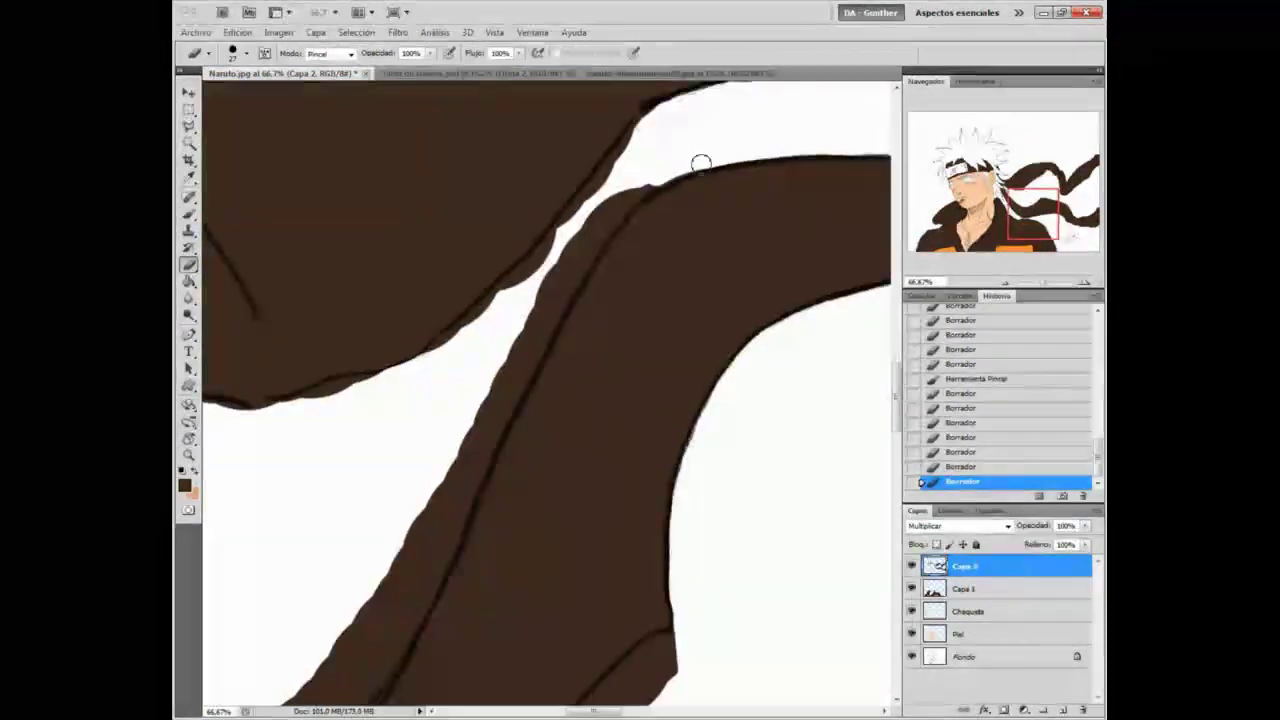
pyautogui.moveTo(590, 258); pyautogui.dragTo(549, 287)
pyautogui.moveTo(470, 516); pyautogui.dragTo(429, 506)
# Step: Enlarge the eraser to 46 px and erase the spill below the lower ribbon's middle fold
pyautogui.rightClick(620, 244)
pyautogui.moveTo(412, 582)
pyautogui.mouseDown()
pyautogui.moveTo(620, 244)
pyautogui.moveTo(642, 271)
pyautogui.mouseUp()
pyautogui.moveTo(622, 210)
pyautogui.mouseDown()
pyautogui.moveTo(620, 280)
pyautogui.moveTo(507, 345)
pyautogui.mouseUp()
pyautogui.press('r')
pyautogui.moveTo(515, 336)
pyautogui.mouseDown()
pyautogui.moveTo(526, 449)
pyautogui.moveTo(511, 343)
pyautogui.mouseUp()
pyautogui.press('r')
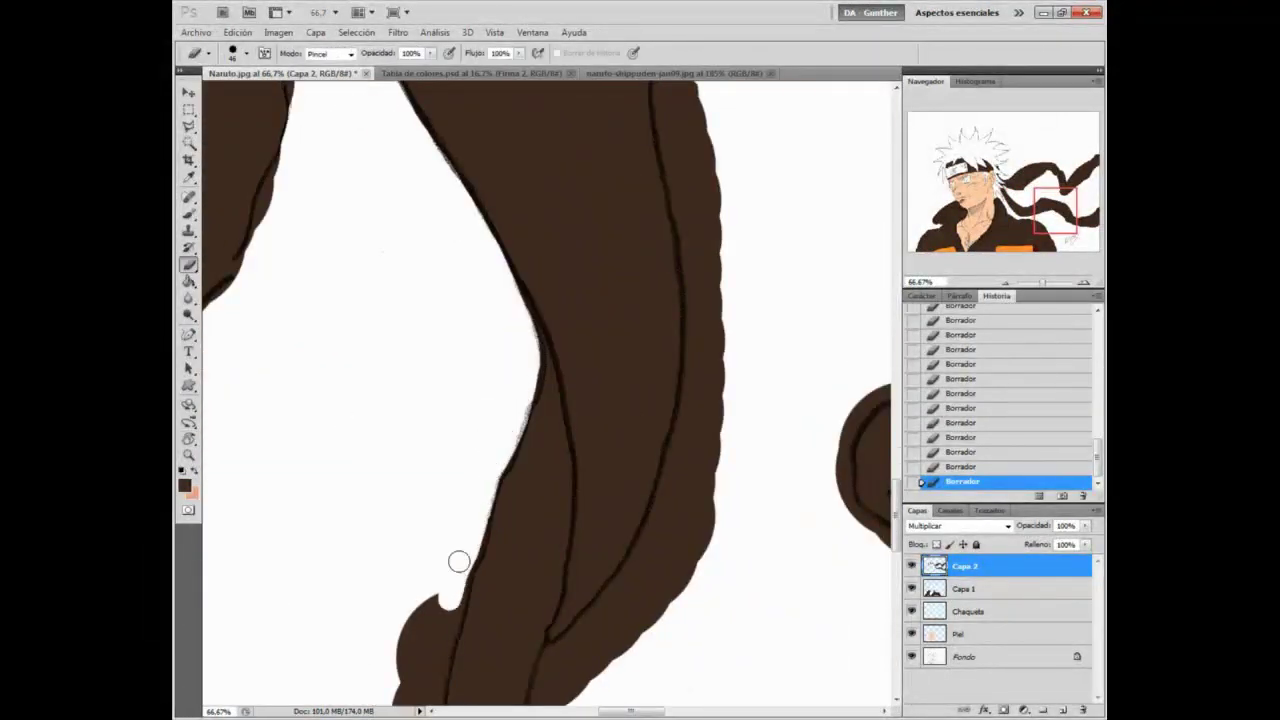
pyautogui.moveTo(455, 578); pyautogui.dragTo(425, 656)
pyautogui.moveTo(407, 690); pyautogui.dragTo(449, 503)
# Step: Erase the brown below the lower ribbon's final stretch, working towards the border of the drawing
pyautogui.press('b')
pyautogui.press('e')
pyautogui.moveTo(592, 178)
pyautogui.mouseDown()
pyautogui.moveTo(557, 247)
pyautogui.moveTo(547, 232)
pyautogui.mouseUp()
pyautogui.moveTo(464, 445)
pyautogui.mouseDown()
pyautogui.moveTo(440, 534)
pyautogui.moveTo(491, 406)
pyautogui.moveTo(463, 563)
pyautogui.moveTo(458, 550)
pyautogui.mouseUp()
pyautogui.moveTo(447, 560); pyautogui.dragTo(443, 657)
pyautogui.moveTo(427, 669)
pyautogui.mouseDown()
pyautogui.moveTo(406, 361)
pyautogui.moveTo(449, 294)
pyautogui.moveTo(443, 266)
pyautogui.moveTo(456, 600)
pyautogui.mouseUp()
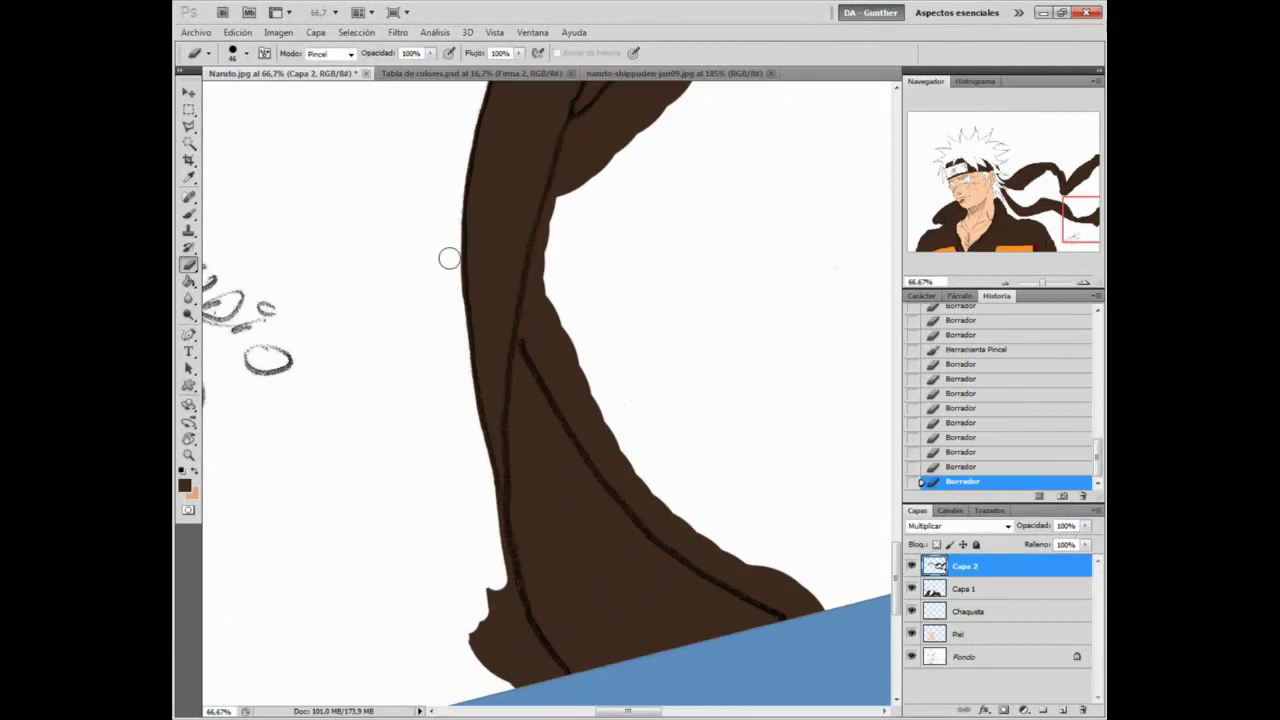
pyautogui.moveTo(562, 262); pyautogui.dragTo(640, 299)
# Step: Clean both edges of the lower ribbon's end at the drawing's border and start erasing back along its upper edge
pyautogui.moveTo(393, 471); pyautogui.dragTo(586, 211)
pyautogui.moveTo(634, 164)
pyautogui.mouseDown()
pyautogui.moveTo(560, 334)
pyautogui.moveTo(531, 290)
pyautogui.mouseUp()
pyautogui.moveTo(790, 420); pyautogui.dragTo(491, 441)
pyautogui.moveTo(498, 412)
pyautogui.mouseDown()
pyautogui.moveTo(506, 442)
pyautogui.moveTo(458, 360)
pyautogui.moveTo(462, 391)
pyautogui.mouseUp()
pyautogui.moveTo(443, 315)
pyautogui.mouseDown()
pyautogui.moveTo(448, 208)
pyautogui.moveTo(440, 299)
pyautogui.mouseUp()
pyautogui.moveTo(482, 165); pyautogui.dragTo(462, 385)
pyautogui.moveTo(612, 195); pyautogui.dragTo(453, 312)
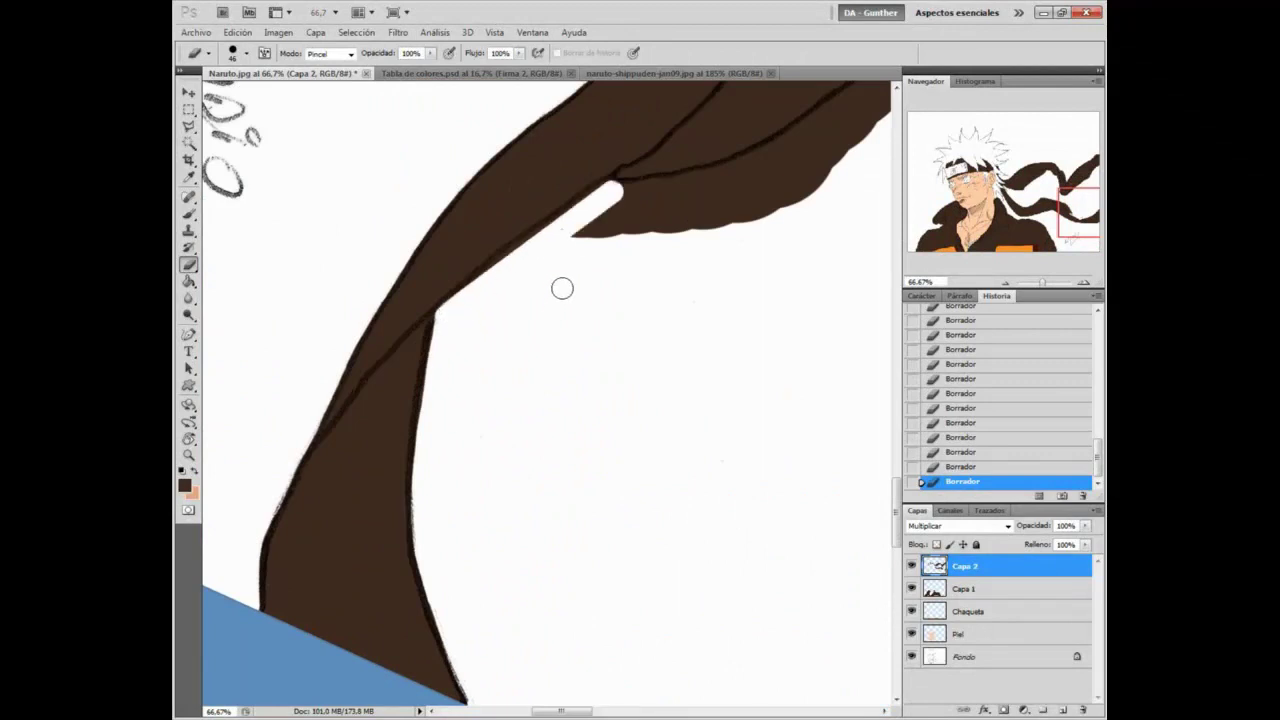
# Step: Erase the spill above the lower ribbon's last fold and patch the outline with the brush
pyautogui.press('r')
pyautogui.moveTo(557, 297); pyautogui.dragTo(437, 273)
pyautogui.moveTo(421, 382)
pyautogui.mouseDown()
pyautogui.moveTo(432, 219)
pyautogui.moveTo(497, 157)
pyautogui.mouseUp()
pyautogui.moveTo(513, 184); pyautogui.dragTo(477, 340)
pyautogui.moveTo(470, 270)
pyautogui.mouseDown()
pyautogui.moveTo(454, 223)
pyautogui.moveTo(466, 125)
pyautogui.mouseUp()
pyautogui.moveTo(508, 146); pyautogui.dragTo(513, 440)
pyautogui.press('b')
pyautogui.press('e')
# Step: Erase the remaining brown outside the upper edge of the lower ribbon's middle section
pyautogui.moveTo(492, 239); pyautogui.dragTo(476, 354)
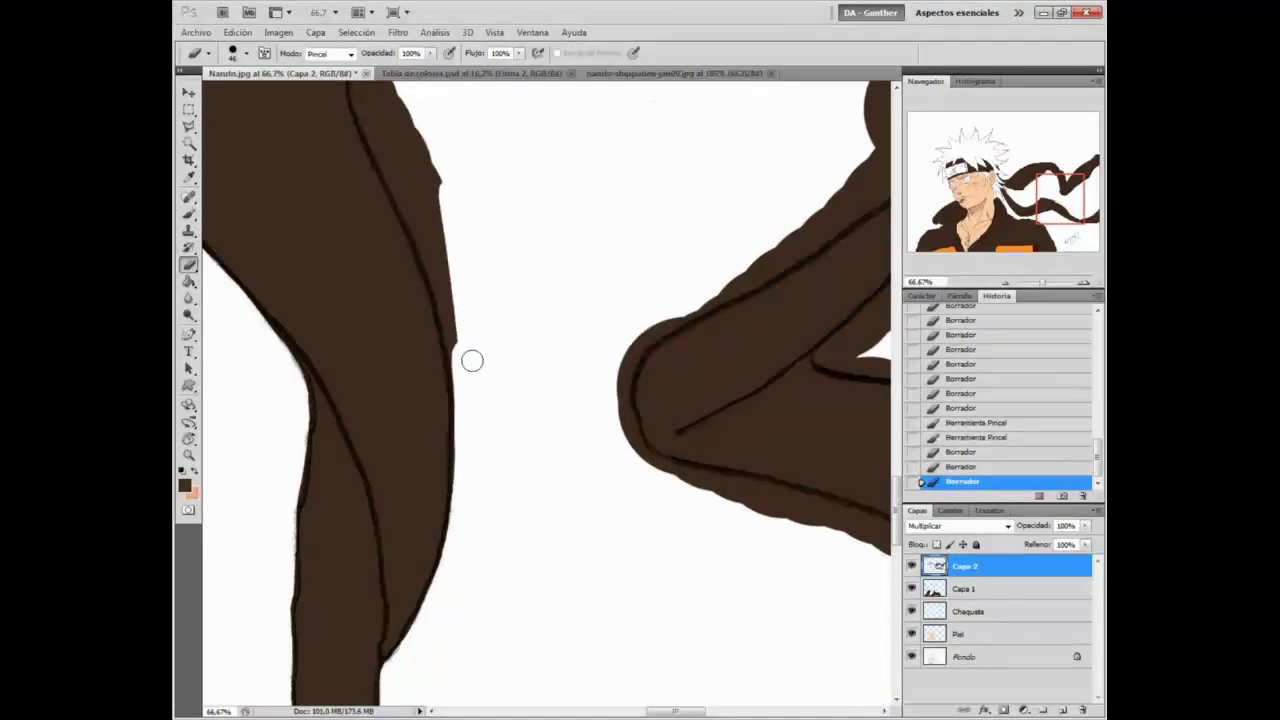
pyautogui.moveTo(470, 275); pyautogui.dragTo(462, 342)
pyautogui.moveTo(456, 290); pyautogui.dragTo(439, 181)
pyautogui.moveTo(453, 153); pyautogui.dragTo(488, 408)
pyautogui.moveTo(398, 327)
pyautogui.mouseDown()
pyautogui.moveTo(471, 523)
pyautogui.moveTo(486, 523)
pyautogui.mouseUp()
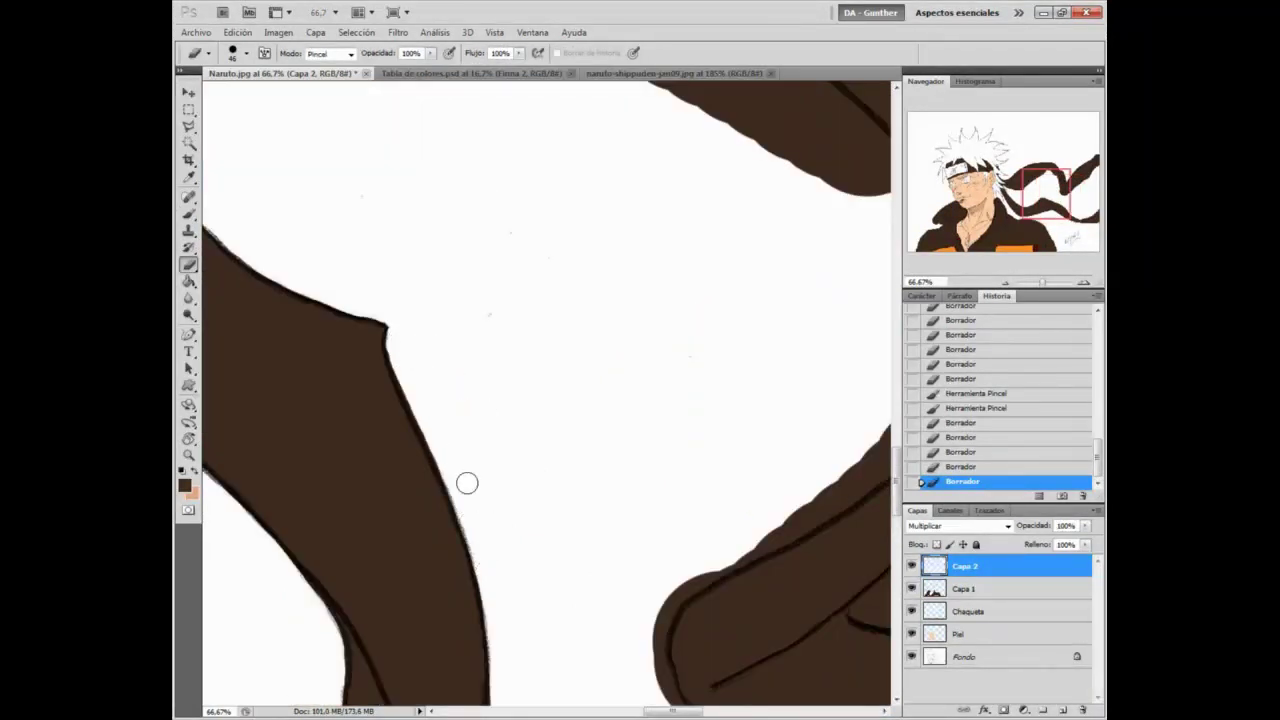
# Step: Patch the lower ribbon's upper outline with brown beside its peak and erase the spill just outside it
pyautogui.press('b')
pyautogui.moveTo(394, 384); pyautogui.dragTo(438, 482)
pyautogui.press('e')
pyautogui.moveTo(401, 347); pyautogui.dragTo(457, 479)
pyautogui.press('b')
pyautogui.moveTo(414, 434); pyautogui.dragTo(446, 486)
pyautogui.press('e')
pyautogui.press('Escape')
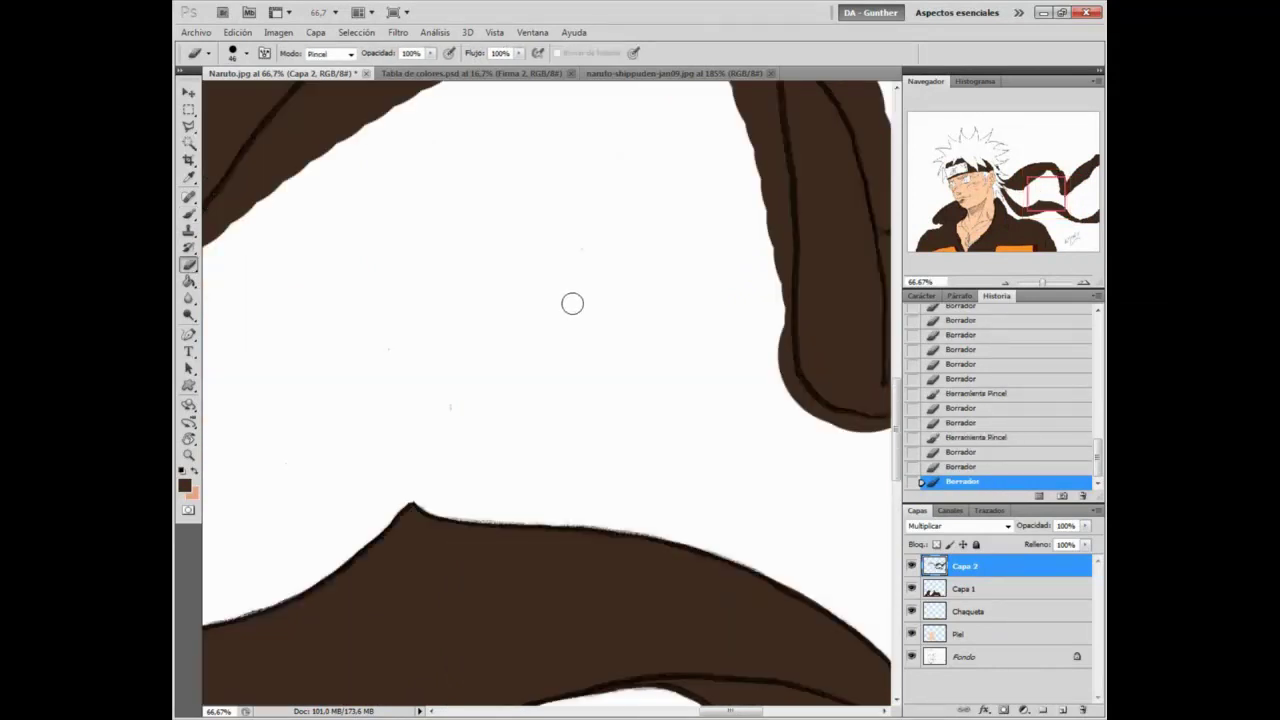
# Step: Erase the brown from the hair strand crossing the headband near the ear and repaint the headband edge beside it
pyautogui.press('z')
pyautogui.keyDown('alt'); pyautogui.click(571, 303); pyautogui.keyUp('alt')
pyautogui.moveTo(477, 360); pyautogui.dragTo(800, 390)
pyautogui.click(443, 268)
pyautogui.scroll(-10, 443, 268)
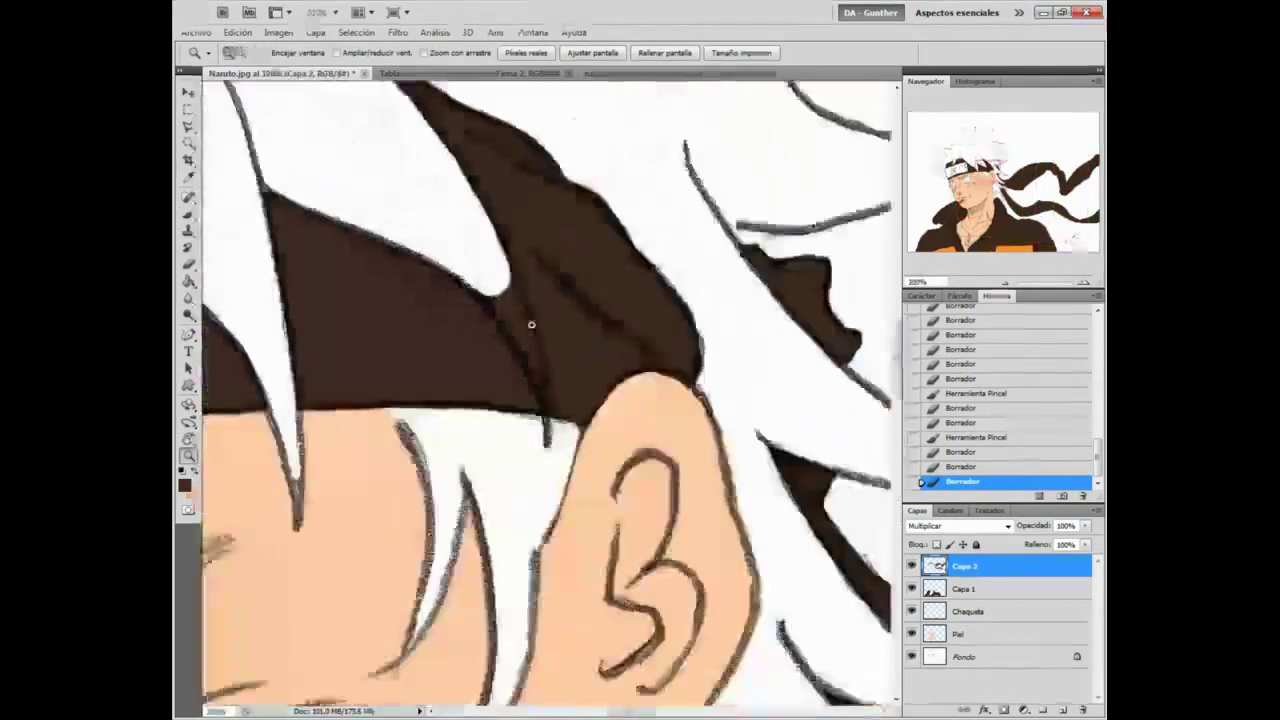
pyautogui.press('e')
pyautogui.moveTo(466, 248); pyautogui.dragTo(565, 425)
pyautogui.press('b')
pyautogui.moveTo(558, 345); pyautogui.dragTo(578, 421)
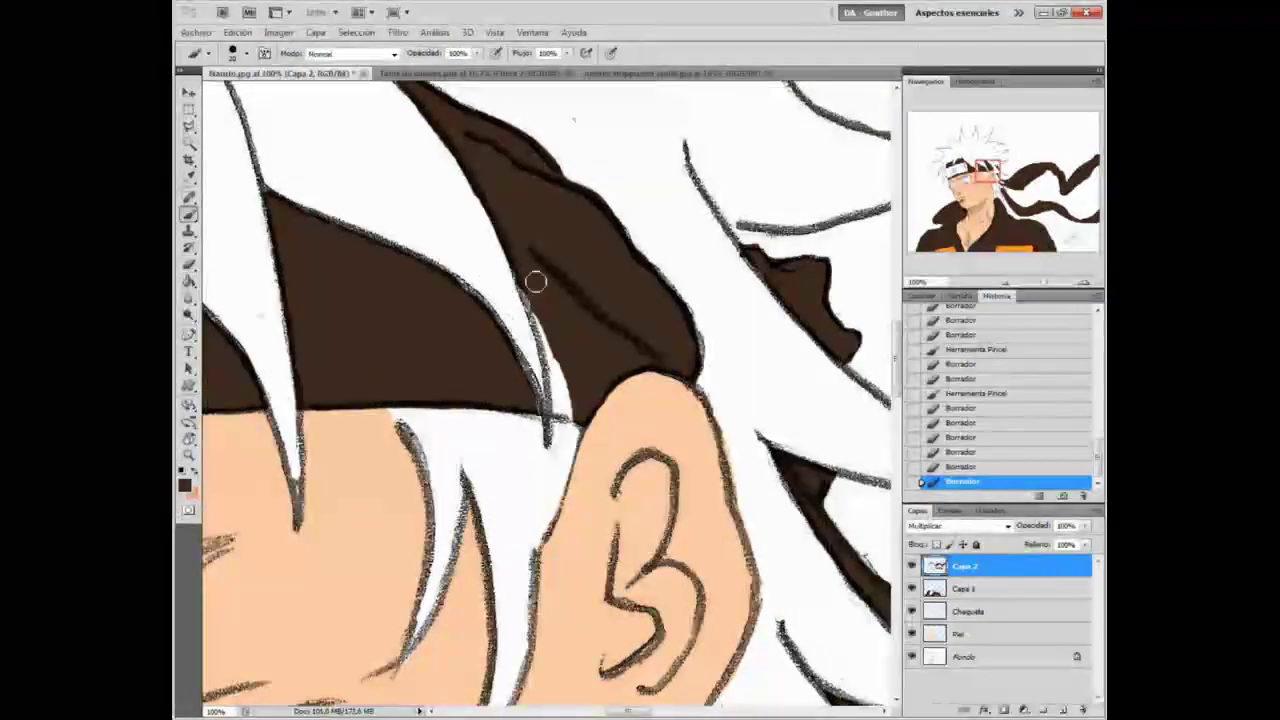
pyautogui.press('e')
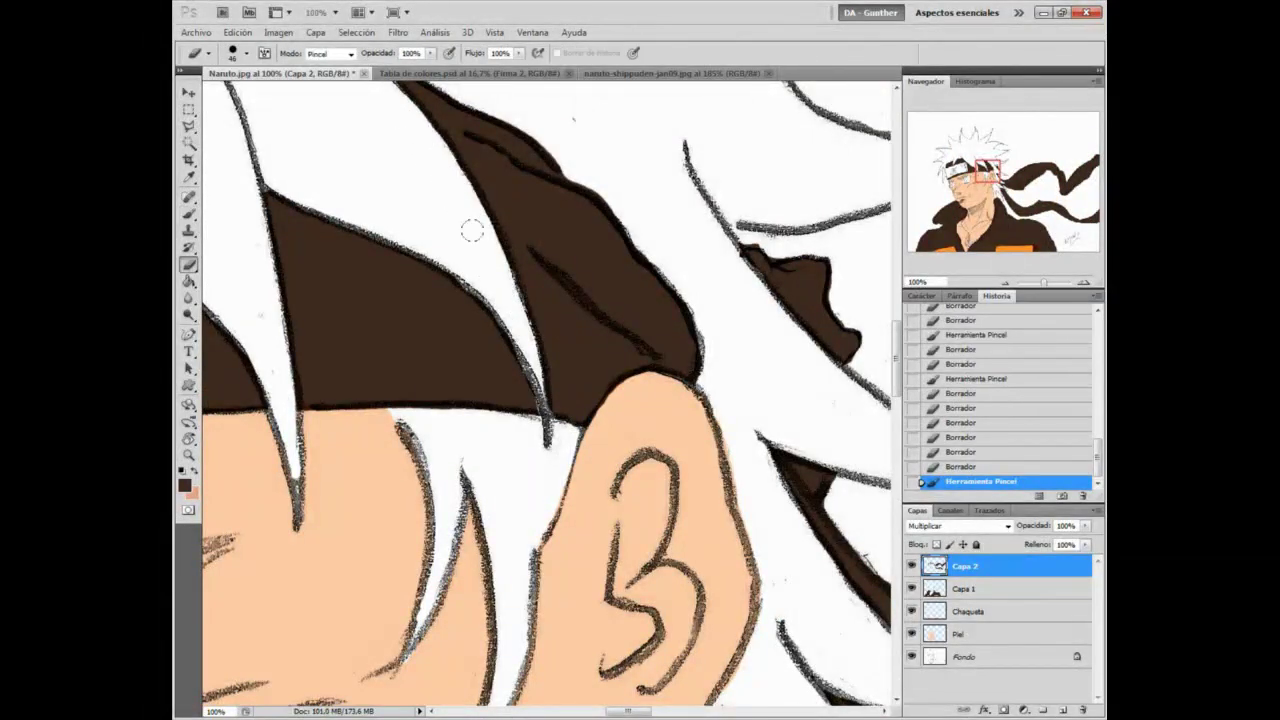
# Step: Reduce the eraser size and clean the brown along the hair strands by the ear and the ribbons' knot
pyautogui.rightClick(563, 178)
pyautogui.click(589, 206)
pyautogui.moveTo(535, 326); pyautogui.dragTo(546, 404)
pyautogui.click(502, 250)
pyautogui.moveTo(669, 391); pyautogui.dragTo(303, 164)
pyautogui.moveTo(617, 391); pyautogui.dragTo(546, 407)
pyautogui.press('b')
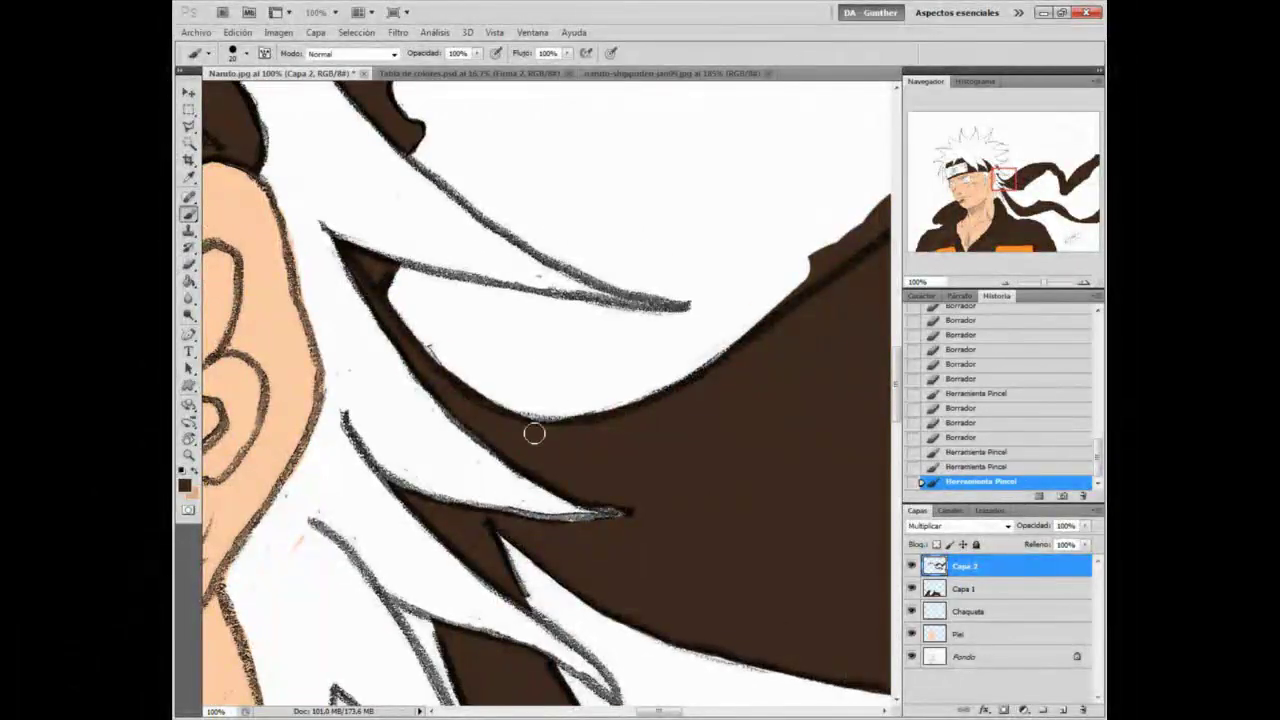
# Step: Erase the spill above the upper ribbon from the knot along its first arch and patch the outline with brown
pyautogui.press('e')
pyautogui.moveTo(845, 258)
pyautogui.mouseDown()
pyautogui.moveTo(557, 321)
pyautogui.moveTo(663, 223)
pyautogui.moveTo(774, 188)
pyautogui.mouseUp()
pyautogui.moveTo(790, 142); pyautogui.dragTo(488, 310)
pyautogui.moveTo(474, 328)
pyautogui.mouseDown()
pyautogui.moveTo(677, 249)
pyautogui.moveTo(808, 218)
pyautogui.mouseUp()
pyautogui.moveTo(516, 326); pyautogui.dragTo(697, 251)
pyautogui.moveTo(790, 240); pyautogui.dragTo(550, 292)
pyautogui.moveTo(560, 270)
pyautogui.mouseDown()
pyautogui.moveTo(840, 235)
pyautogui.moveTo(722, 262)
pyautogui.mouseUp()
pyautogui.press('b')
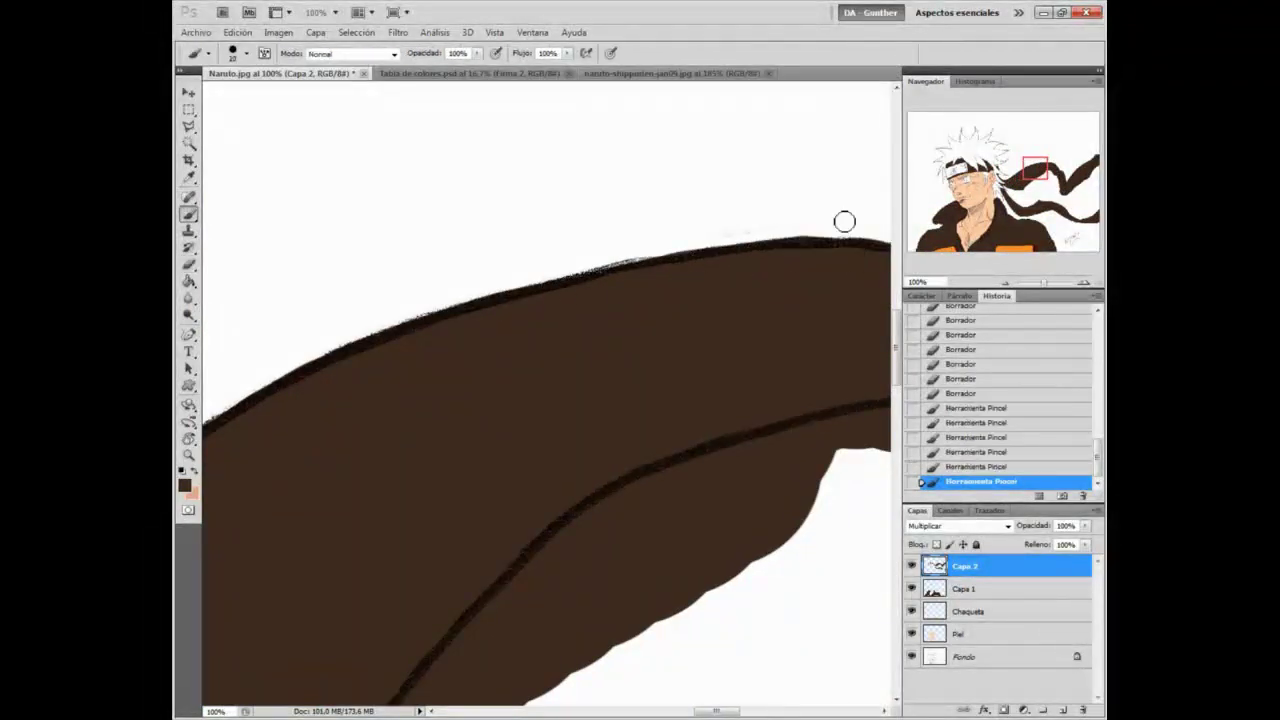
pyautogui.press('e')
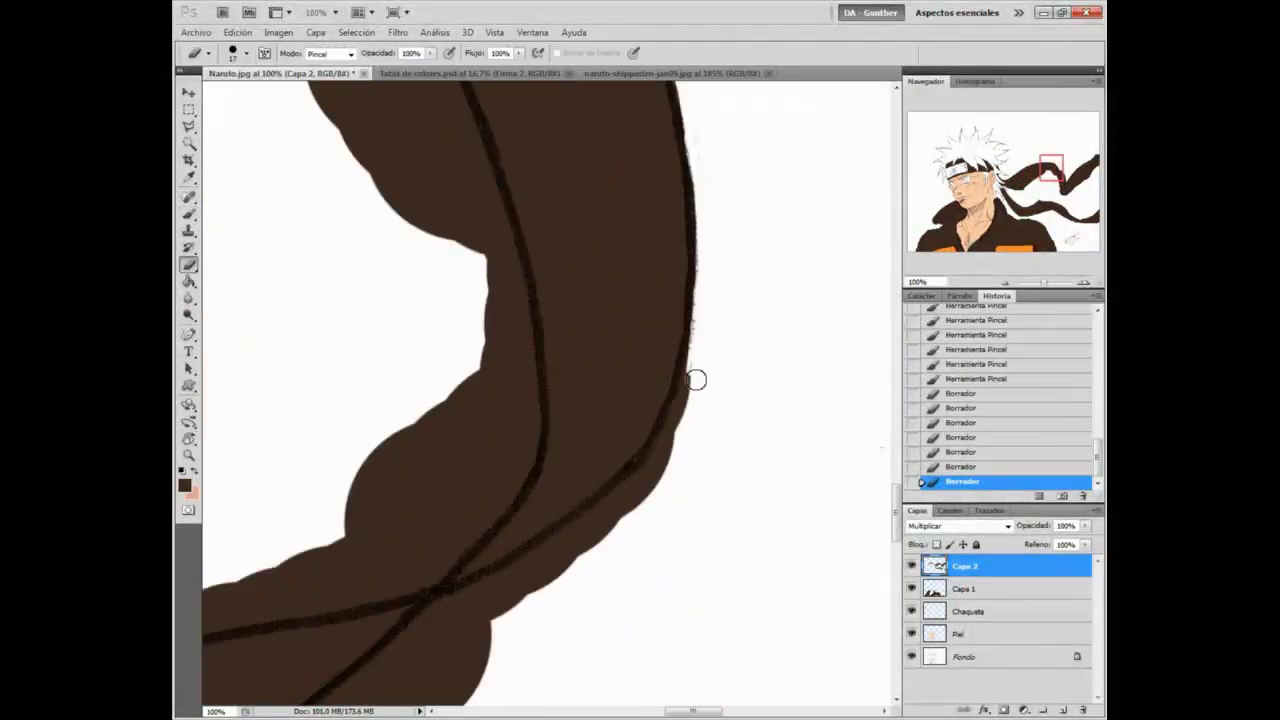
# Step: Clean the outer edge of the upper ribbon's bend, erasing the spill and repainting the brown where the outline needs it
pyautogui.press('b')
pyautogui.moveTo(678, 348); pyautogui.dragTo(637, 463)
pyautogui.press('e')
pyautogui.moveTo(612, 532); pyautogui.dragTo(674, 432)
pyautogui.moveTo(628, 500); pyautogui.dragTo(672, 420)
pyautogui.press('b')
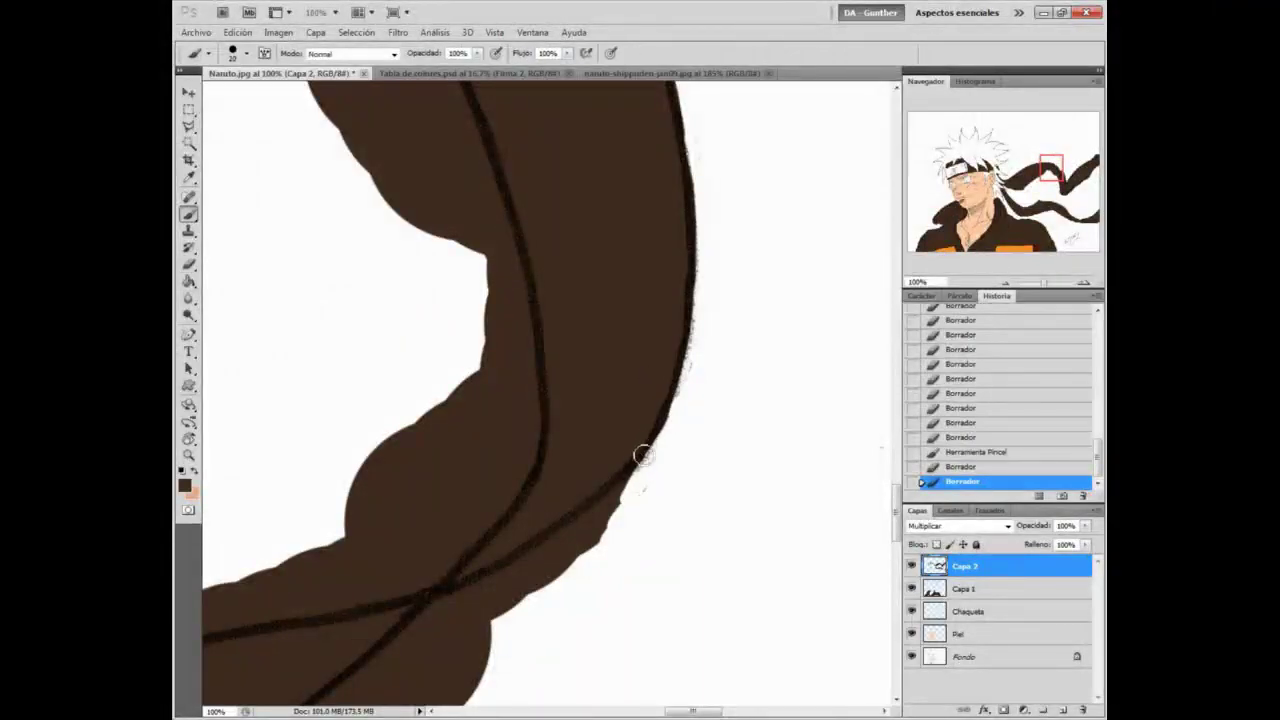
pyautogui.press('e')
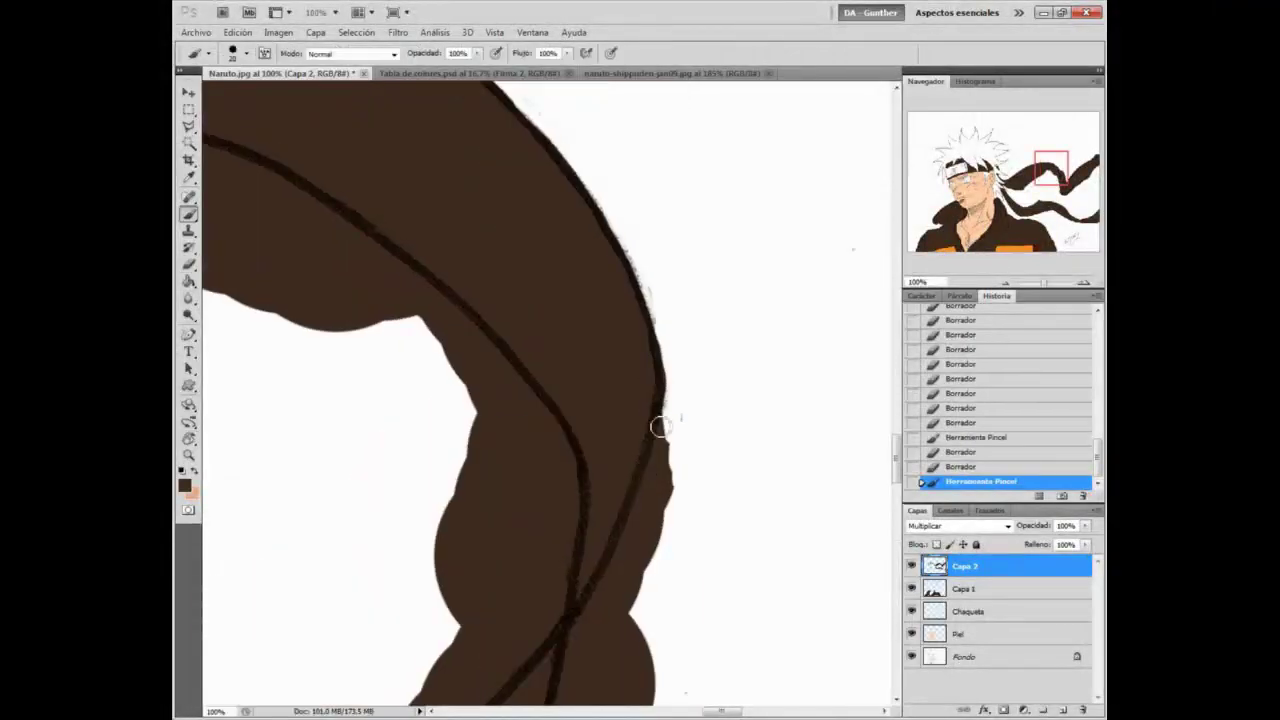
# Step: Undo the stray eraser stroke, repaint the ribbon's edge at the crossing and erase the spill below it towards the notch
pyautogui.moveTo(657, 423)
pyautogui.mouseDown()
pyautogui.moveTo(620, 634)
pyautogui.moveTo(646, 540)
pyautogui.mouseUp()
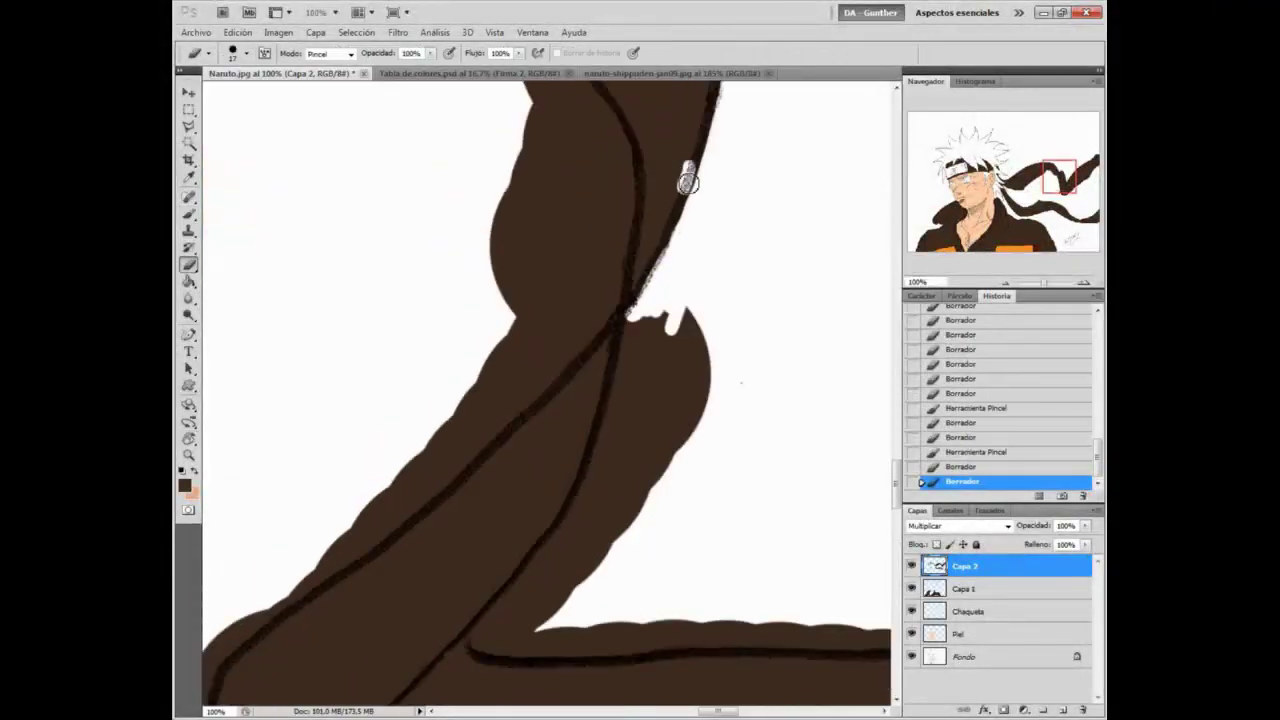
pyautogui.hotkey('ctrl', 'z')
pyautogui.press('b')
pyautogui.moveTo(670, 204)
pyautogui.mouseDown()
pyautogui.moveTo(633, 306)
pyautogui.moveTo(681, 306)
pyautogui.moveTo(709, 380)
pyautogui.moveTo(574, 569)
pyautogui.mouseUp()
pyautogui.press('e')
pyautogui.moveTo(598, 476)
pyautogui.mouseDown()
pyautogui.moveTo(563, 617)
pyautogui.moveTo(511, 620)
pyautogui.mouseUp()
# Step: Rotate the canvas and erase the brown inside the notch between the upper ribbon's two stretches
pyautogui.press('r')
pyautogui.moveTo(777, 154); pyautogui.dragTo(568, 125)
pyautogui.press('e')
pyautogui.moveTo(648, 545); pyautogui.dragTo(648, 630)
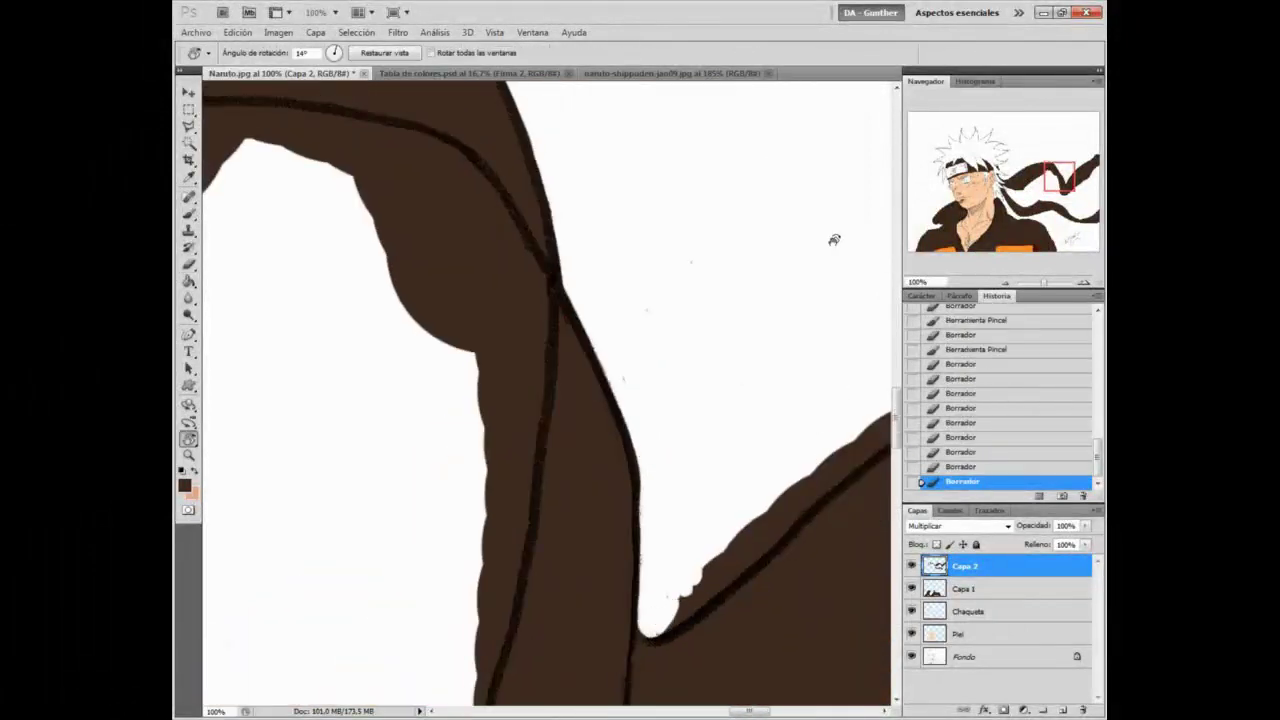
# Step: Erase the spill along the upper edge of the ribbon's stretch rising from the notch
pyautogui.press('r')
pyautogui.moveTo(836, 393); pyautogui.dragTo(775, 208)
pyautogui.moveTo(800, 271)
pyautogui.mouseDown()
pyautogui.moveTo(800, 437)
pyautogui.moveTo(797, 240)
pyautogui.moveTo(656, 417)
pyautogui.mouseUp()
pyautogui.press('space')
pyautogui.moveTo(677, 385); pyautogui.dragTo(704, 291)
pyautogui.press('space')
pyautogui.moveTo(728, 171); pyautogui.dragTo(579, 562)
pyautogui.moveTo(586, 550); pyautogui.dragTo(617, 448)
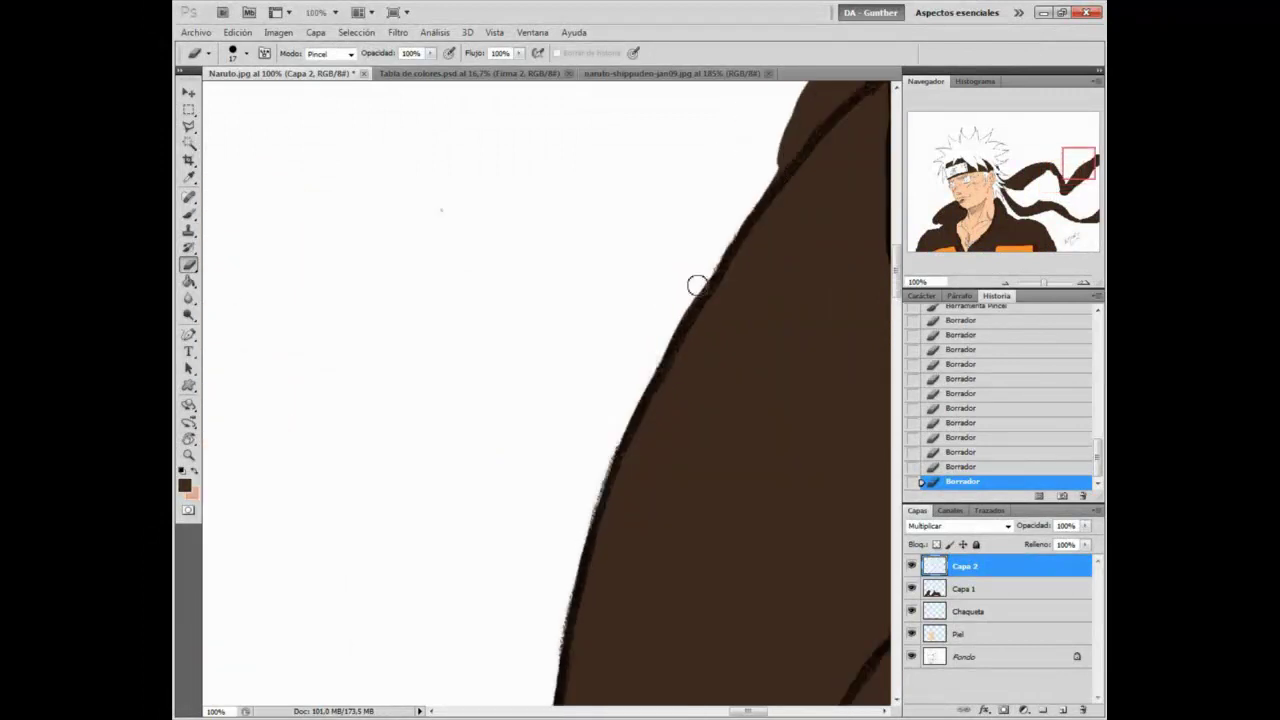
# Step: Continue erasing the brown outside the rising stretch of the upper ribbon up to the drawing's border
pyautogui.press('space')
pyautogui.moveTo(740, 212); pyautogui.dragTo(604, 457)
pyautogui.moveTo(706, 226); pyautogui.dragTo(730, 258)
pyautogui.moveTo(748, 313)
pyautogui.mouseDown()
pyautogui.moveTo(737, 320)
pyautogui.moveTo(747, 277)
pyautogui.mouseUp()
pyautogui.press('space')
pyautogui.moveTo(705, 393); pyautogui.dragTo(458, 209)
pyautogui.moveTo(603, 360)
pyautogui.mouseDown()
pyautogui.moveTo(655, 231)
pyautogui.moveTo(534, 466)
pyautogui.moveTo(620, 277)
pyautogui.moveTo(534, 491)
pyautogui.moveTo(565, 451)
pyautogui.moveTo(574, 569)
pyautogui.moveTo(629, 209)
pyautogui.moveTo(506, 511)
pyautogui.mouseUp()
pyautogui.moveTo(592, 376); pyautogui.dragTo(526, 529)
# Step: Erase the spill beneath the upper ribbon's end stretch, working back towards its lower fold, and touch up the edge
pyautogui.press('space')
pyautogui.moveTo(545, 465)
pyautogui.mouseDown()
pyautogui.moveTo(683, 177)
pyautogui.moveTo(620, 289)
pyautogui.mouseUp()
pyautogui.press('space')
pyautogui.press('b')
pyautogui.press('e')
pyautogui.moveTo(671, 177)
pyautogui.mouseDown()
pyautogui.moveTo(528, 470)
pyautogui.moveTo(706, 266)
pyautogui.moveTo(515, 523)
pyautogui.moveTo(502, 630)
pyautogui.mouseUp()
pyautogui.press('space')
pyautogui.moveTo(502, 630)
pyautogui.mouseDown()
pyautogui.moveTo(597, 280)
pyautogui.moveTo(531, 477)
pyautogui.moveTo(590, 308)
pyautogui.mouseUp()
pyautogui.press('b')
pyautogui.moveTo(533, 430)
pyautogui.mouseDown()
pyautogui.moveTo(544, 381)
pyautogui.moveTo(243, 346)
pyautogui.mouseUp()
# Step: Erase the brown around the tip of the upper ribbon's lower fold and along the edge leading up from it
pyautogui.press('r')
pyautogui.press('e')
pyautogui.moveTo(474, 190); pyautogui.dragTo(458, 272)
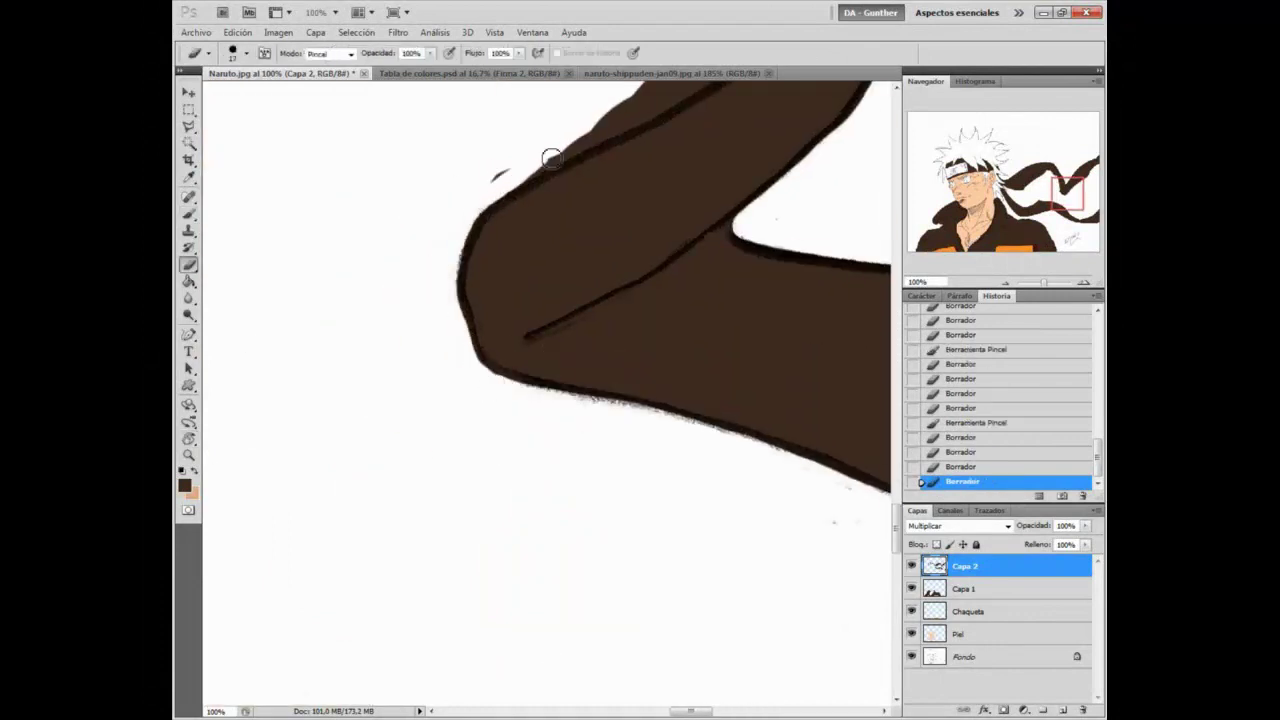
pyautogui.moveTo(510, 191); pyautogui.dragTo(561, 154)
pyautogui.press('r')
pyautogui.moveTo(591, 268); pyautogui.dragTo(494, 271)
pyautogui.press('e')
pyautogui.moveTo(497, 226)
pyautogui.mouseDown()
pyautogui.moveTo(523, 286)
pyautogui.moveTo(458, 486)
pyautogui.moveTo(493, 335)
pyautogui.mouseUp()
# Step: Patch the inner edge above the ribbon's fold with brown and erase the spill towards the underside of the arch
pyautogui.press('b')
pyautogui.moveTo(504, 412); pyautogui.dragTo(460, 522)
pyautogui.press('space')
pyautogui.moveTo(503, 148)
pyautogui.mouseDown()
pyautogui.moveTo(466, 374)
pyautogui.moveTo(493, 355)
pyautogui.moveTo(491, 277)
pyautogui.moveTo(577, 542)
pyautogui.mouseUp()
pyautogui.press('e')
pyautogui.press('space')
pyautogui.press('r')
pyautogui.moveTo(614, 184); pyautogui.dragTo(335, 367)
pyautogui.press('e')
pyautogui.moveTo(602, 364)
pyautogui.mouseDown()
pyautogui.moveTo(586, 380)
pyautogui.moveTo(694, 354)
pyautogui.moveTo(677, 397)
pyautogui.moveTo(587, 508)
pyautogui.moveTo(563, 430)
pyautogui.mouseUp()
# Step: Erase the brown spilling inside the curve of the upper ribbon's arch
pyautogui.moveTo(543, 520); pyautogui.dragTo(557, 655)
pyautogui.press('space')
pyautogui.moveTo(557, 655); pyautogui.dragTo(532, 262)
pyautogui.moveTo(535, 268); pyautogui.dragTo(598, 492)
pyautogui.moveTo(552, 312)
pyautogui.mouseDown()
pyautogui.moveTo(634, 289)
pyautogui.moveTo(677, 449)
pyautogui.moveTo(805, 670)
pyautogui.mouseUp()
pyautogui.press('r')
pyautogui.moveTo(721, 207); pyautogui.dragTo(798, 420)
# Step: Clean the underside of the arch back towards the knot with the eraser and patch its outline with the brush
pyautogui.press('space')
pyautogui.moveTo(487, 466)
pyautogui.mouseDown()
pyautogui.moveTo(508, 178)
pyautogui.moveTo(486, 484)
pyautogui.mouseUp()
pyautogui.press('b')
pyautogui.press('e')
pyautogui.moveTo(471, 661); pyautogui.dragTo(468, 682)
pyautogui.press('space')
pyautogui.moveTo(460, 690); pyautogui.dragTo(531, 329)
pyautogui.moveTo(526, 335)
pyautogui.mouseDown()
pyautogui.moveTo(513, 401)
pyautogui.moveTo(543, 255)
pyautogui.mouseUp()
pyautogui.press('b')
pyautogui.moveTo(532, 220); pyautogui.dragTo(466, 448)
pyautogui.press('r')
pyautogui.press('Escape')
# Step: Rename layer Capa 2 as Bandana and layer Capa 1 as Chaqueta 2
pyautogui.press('z')
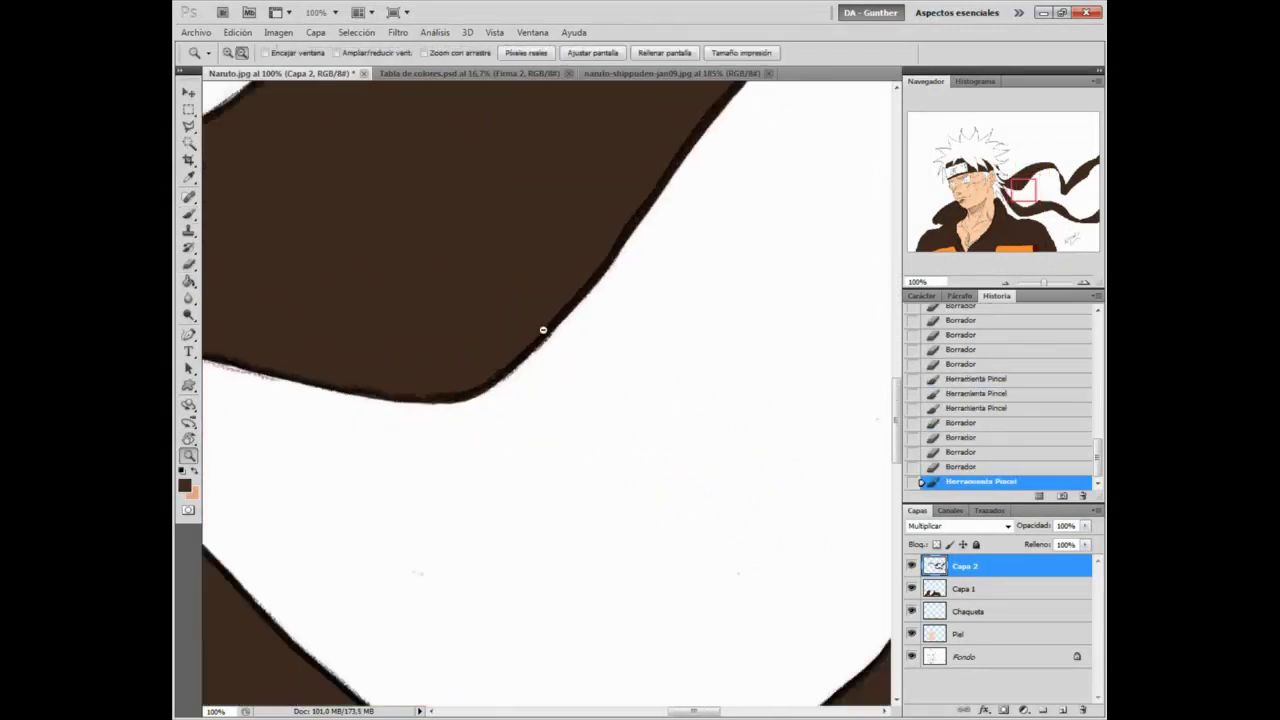
pyautogui.keyDown('alt'); pyautogui.click(557, 320); pyautogui.keyUp('alt')
pyautogui.click(383, 538)
pyautogui.rightClick(976, 573)
pyautogui.click(985, 219)
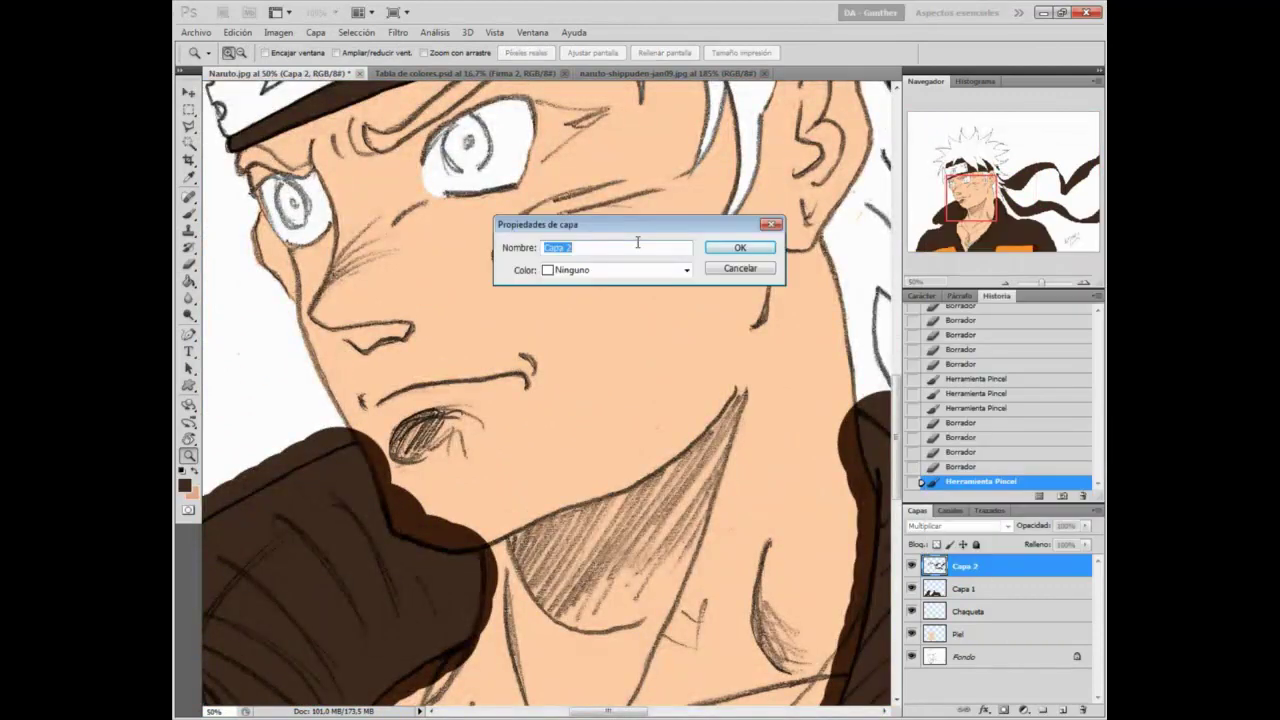
pyautogui.write('Bandana')
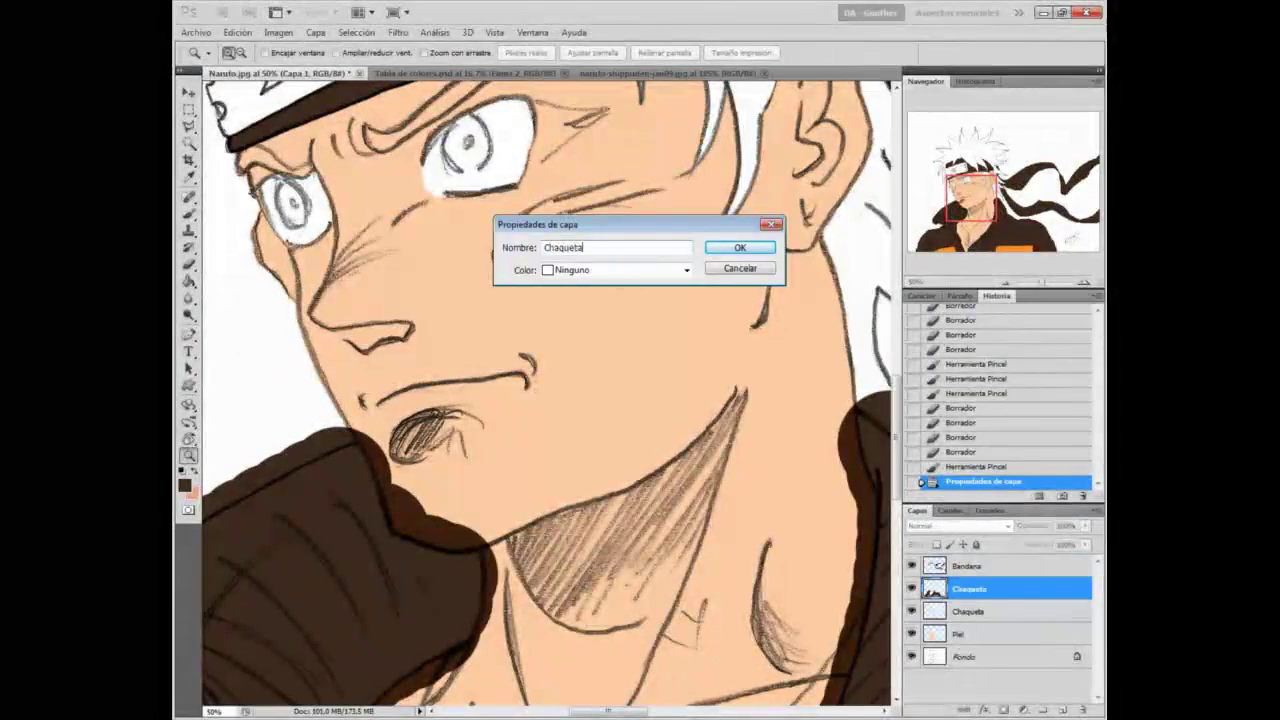
pyautogui.write('2')
pyautogui.press('Return')
# Step: Adjust the eraser size and erase the dark jacket colour spilling over the face and neck along the left collar
pyautogui.moveTo(356, 542)
pyautogui.mouseDown()
pyautogui.moveTo(411, 514)
pyautogui.moveTo(558, 382)
pyautogui.mouseUp()
pyautogui.press('e')
pyautogui.press('z')
pyautogui.click(560, 385)
pyautogui.click(632, 408)
pyautogui.rightClick(755, 336)
pyautogui.moveTo(806, 364); pyautogui.dragTo(818, 364)
pyautogui.moveTo(586, 190); pyautogui.dragTo(624, 270)
pyautogui.moveTo(626, 280)
pyautogui.mouseDown()
pyautogui.moveTo(656, 374)
pyautogui.moveTo(710, 406)
pyautogui.mouseUp()
pyautogui.moveTo(714, 406); pyautogui.dragTo(788, 412)
pyautogui.moveTo(838, 414); pyautogui.dragTo(856, 498)
# Step: Erase the brown over the skin along the left collar's inner edge down to the zipper
pyautogui.moveTo(660, 310); pyautogui.dragTo(768, 388)
pyautogui.moveTo(806, 397); pyautogui.dragTo(771, 383)
pyautogui.moveTo(836, 436); pyautogui.dragTo(782, 222)
pyautogui.moveTo(787, 226); pyautogui.dragTo(783, 321)
pyautogui.moveTo(757, 402)
pyautogui.mouseDown()
pyautogui.moveTo(574, 534)
pyautogui.moveTo(520, 652)
pyautogui.mouseUp()
pyautogui.moveTo(573, 586); pyautogui.dragTo(588, 306)
pyautogui.moveTo(520, 398)
pyautogui.mouseDown()
pyautogui.moveTo(521, 525)
pyautogui.moveTo(428, 210)
pyautogui.moveTo(545, 485)
pyautogui.moveTo(595, 655)
pyautogui.mouseUp()
# Step: Erase the brown from the zipper teeth on the left side of the jacket opening down to the drawing's bottom edge
pyautogui.scroll(-3, 595, 655)
pyautogui.moveTo(598, 380); pyautogui.dragTo(575, 463)
pyautogui.moveTo(515, 274)
pyautogui.mouseDown()
pyautogui.moveTo(577, 414)
pyautogui.moveTo(657, 504)
pyautogui.mouseUp()
pyautogui.moveTo(562, 356); pyautogui.dragTo(612, 376)
pyautogui.moveTo(602, 410); pyautogui.dragTo(630, 410)
pyautogui.moveTo(612, 446); pyautogui.dragTo(650, 456)
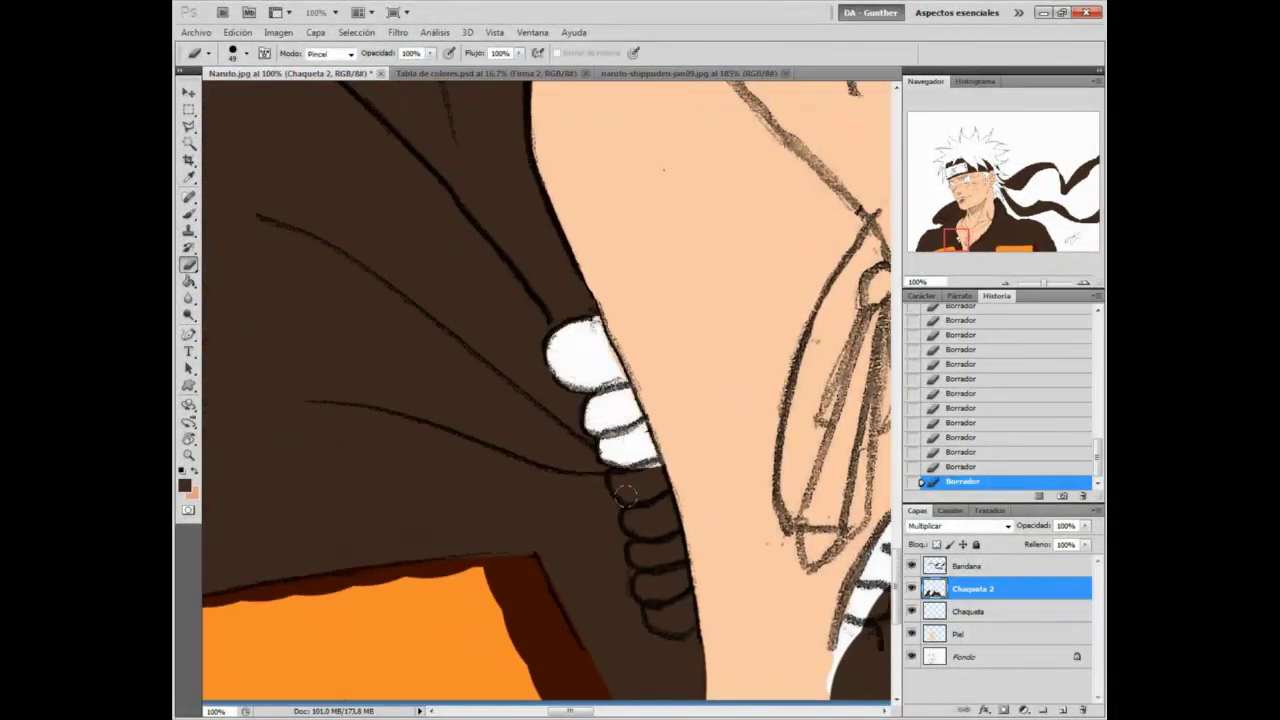
pyautogui.scroll(-3, 675, 677)
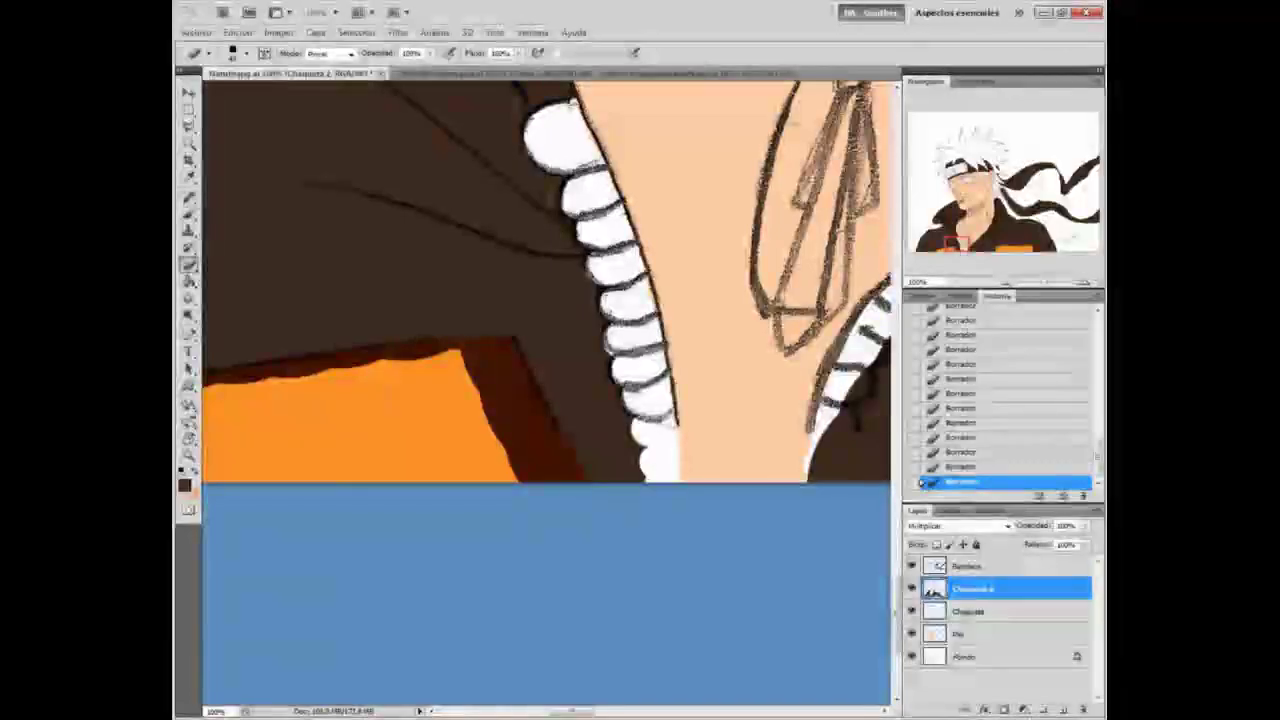
# Step: Erase the brown from the upper zipper teeth on the right side of the jacket opening and the skin beside them
pyautogui.scroll(2, 800, 430)
pyautogui.hscroll(1, 800, 430)
pyautogui.hscroll(3, 613, 297)
pyautogui.moveTo(714, 340); pyautogui.dragTo(783, 285)
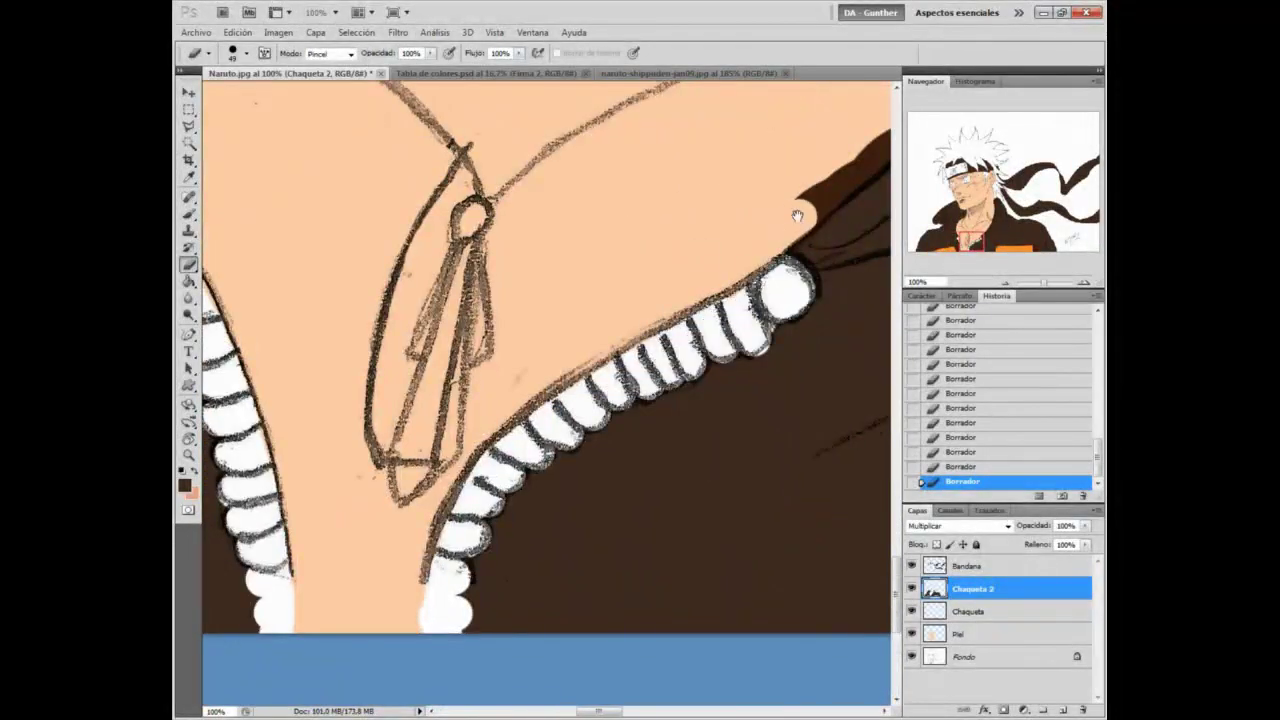
# Step: Erase the brown over the skin along the right collar's inner edge, from the top of the zipper up the neck
pyautogui.scroll(3, 787, 214)
pyautogui.hscroll(2, 787, 214)
pyautogui.scroll(3, 700, 250)
pyautogui.hscroll(2, 700, 250)
pyautogui.moveTo(670, 271); pyautogui.dragTo(512, 628)
pyautogui.moveTo(684, 495)
pyautogui.mouseDown()
pyautogui.moveTo(724, 362)
pyautogui.moveTo(722, 396)
pyautogui.mouseUp()
pyautogui.moveTo(724, 352); pyautogui.dragTo(736, 157)
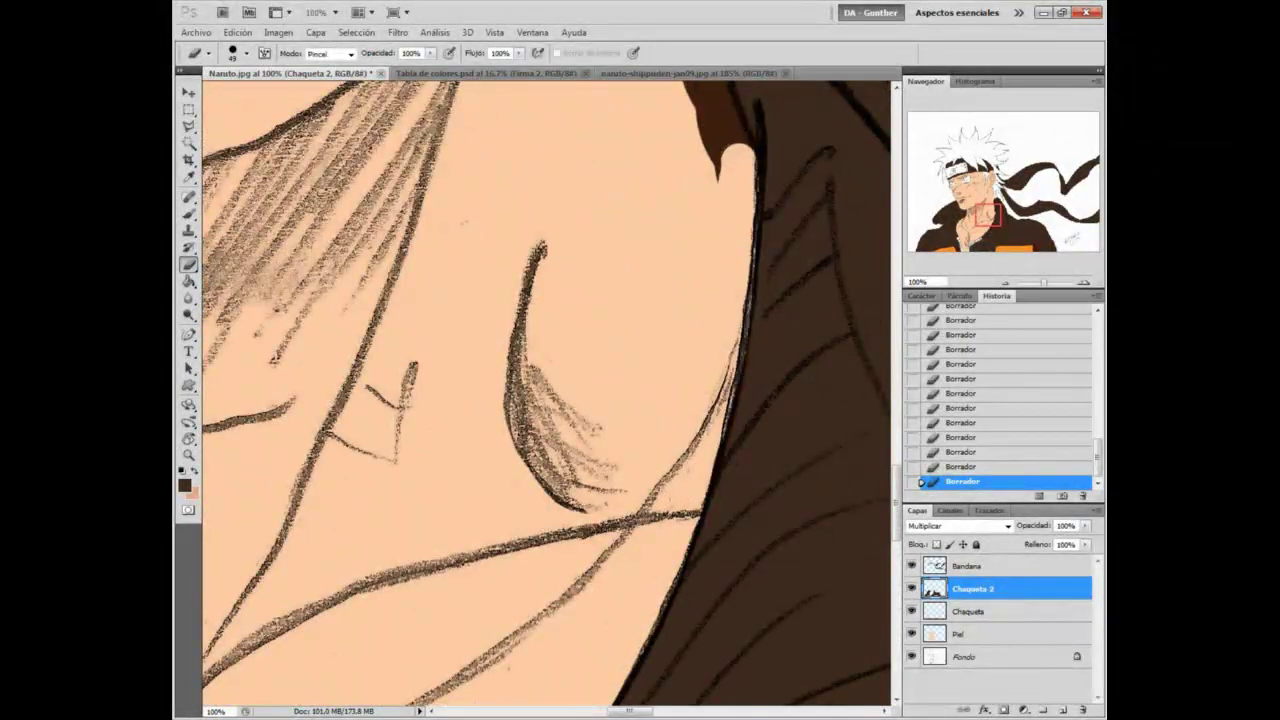
# Step: Erase the brown around the right collar's top and down its outer edge beside the bandana ribbon
pyautogui.scroll(3, 636, 363)
pyautogui.hscroll(1, 636, 363)
pyautogui.click(669, 326)
pyautogui.press('r')
pyautogui.moveTo(782, 321)
pyautogui.mouseDown()
pyautogui.moveTo(766, 506)
pyautogui.moveTo(575, 200)
pyautogui.mouseUp()
pyautogui.moveTo(492, 122)
pyautogui.mouseDown()
pyautogui.moveTo(514, 184)
pyautogui.moveTo(510, 442)
pyautogui.mouseUp()
pyautogui.moveTo(572, 130)
pyautogui.mouseDown()
pyautogui.moveTo(543, 432)
pyautogui.moveTo(495, 592)
pyautogui.mouseUp()
pyautogui.scroll(-5, 507, 352)
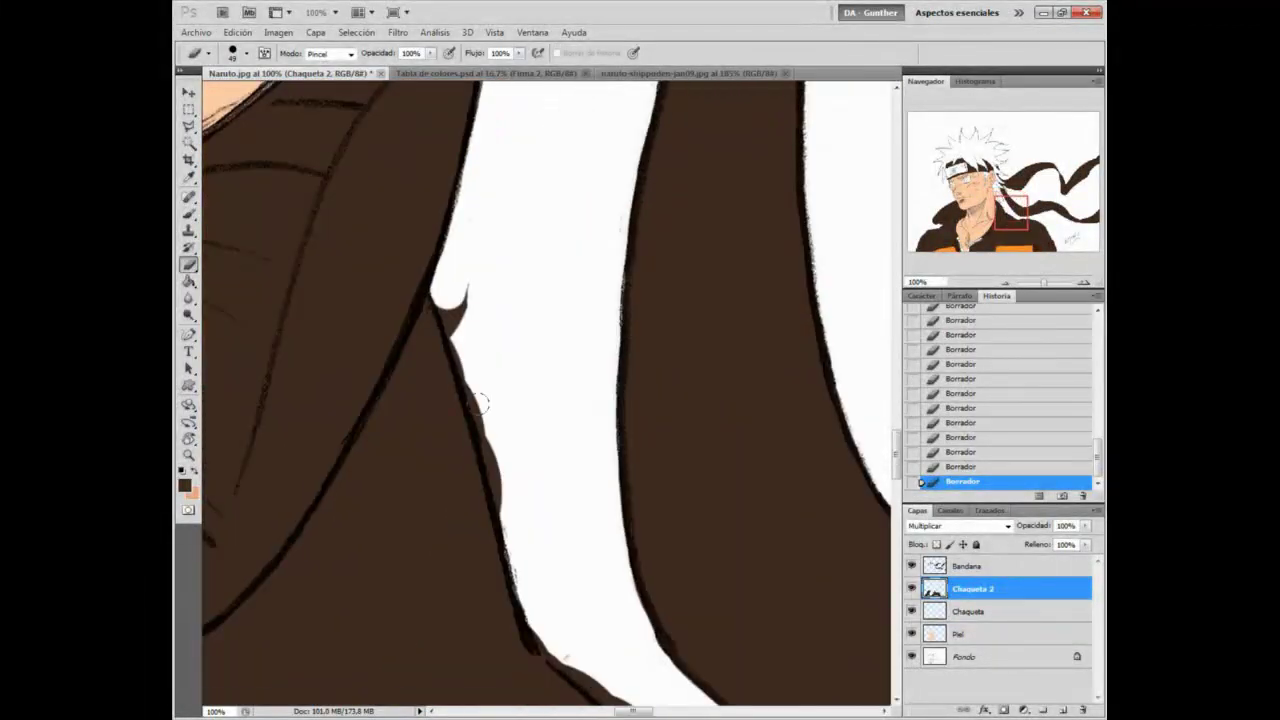
pyautogui.moveTo(517, 543); pyautogui.dragTo(542, 628)
# Step: Erase the brown spilling past the outline along the top of the right shoulder to the sleeve
pyautogui.moveTo(690, 690); pyautogui.dragTo(585, 363)
pyautogui.moveTo(430, 203)
pyautogui.mouseDown()
pyautogui.moveTo(598, 338)
pyautogui.moveTo(774, 540)
pyautogui.mouseUp()
pyautogui.moveTo(831, 586); pyautogui.dragTo(643, 249)
pyautogui.moveTo(598, 218); pyautogui.dragTo(656, 491)
pyautogui.moveTo(663, 538); pyautogui.dragTo(678, 288)
# Step: Fill the gaps along the right sleeve's outer edge with brown and erase the spill outside its outline
pyautogui.press('b')
pyautogui.moveTo(601, 463); pyautogui.dragTo(587, 520)
pyautogui.moveTo(572, 585); pyautogui.dragTo(567, 625)
pyautogui.moveTo(568, 600); pyautogui.dragTo(563, 650)
pyautogui.press('e')
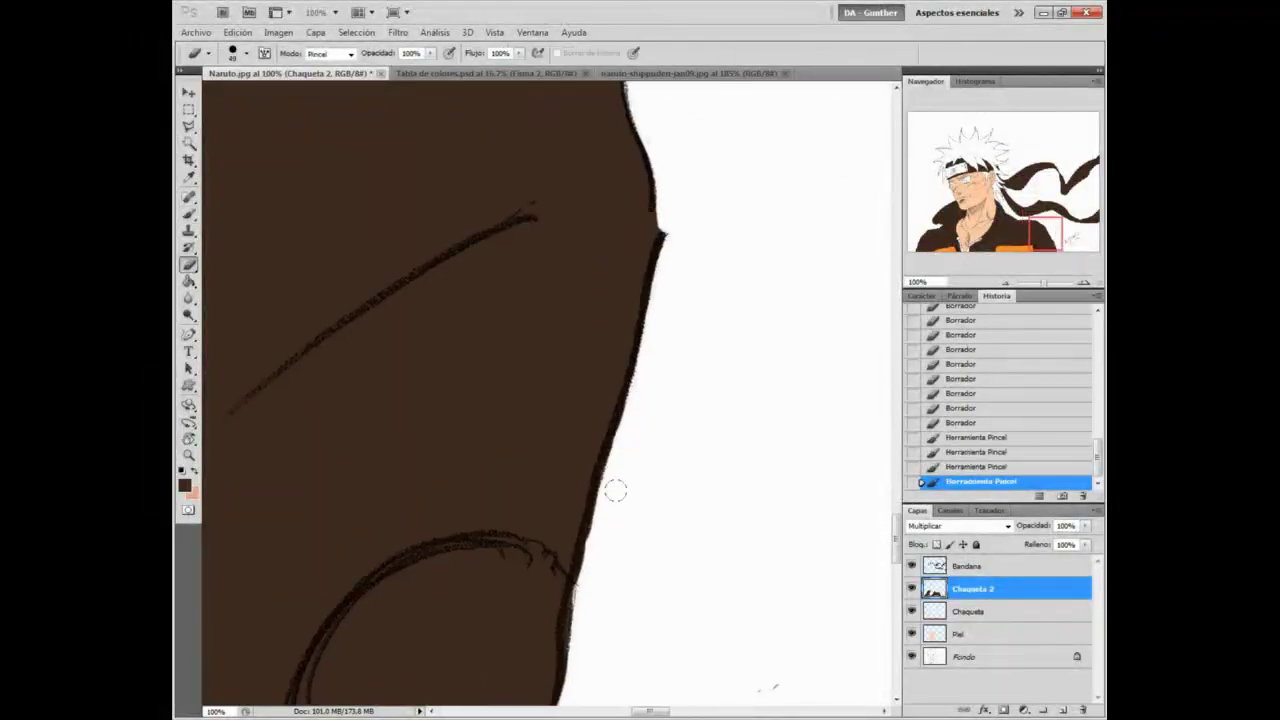
pyautogui.moveTo(620, 547); pyautogui.dragTo(665, 252)
pyautogui.press('b')
pyautogui.press('e')
pyautogui.moveTo(598, 482); pyautogui.dragTo(556, 610)
pyautogui.press('b')
# Step: Erase the brown covering the outer end of the orange patch on the right side of the jacket
pyautogui.moveTo(300, 440); pyautogui.dragTo(726, 367)
pyautogui.press('e')
pyautogui.moveTo(671, 378); pyautogui.dragTo(671, 508)
pyautogui.moveTo(695, 400); pyautogui.dragTo(716, 508)
pyautogui.moveTo(752, 430); pyautogui.dragTo(784, 508)
pyautogui.moveTo(765, 352); pyautogui.dragTo(757, 415)
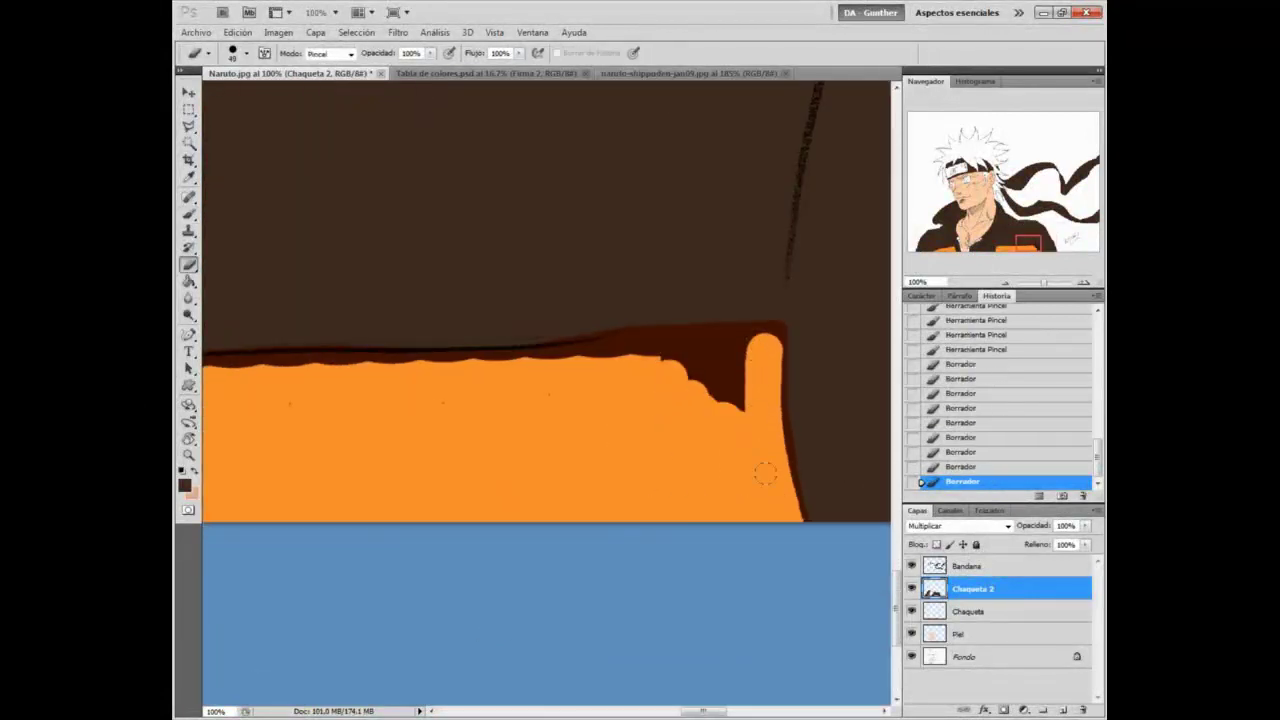
pyautogui.moveTo(760, 342)
pyautogui.mouseDown()
pyautogui.moveTo(430, 345)
pyautogui.moveTo(575, 430)
pyautogui.mouseUp()
# Step: Erase the brown along the right orange patch's top edge in straight strokes up to its inner end
pyautogui.keyDown('shift'); pyautogui.click(576, 428); pyautogui.keyUp('shift')
pyautogui.keyDown('shift'); pyautogui.click(395, 434); pyautogui.keyUp('shift')
pyautogui.keyDown('shift'); pyautogui.click(268, 446); pyautogui.keyUp('shift')
pyautogui.moveTo(240, 456); pyautogui.dragTo(584, 429)
pyautogui.keyDown('shift'); pyautogui.click(519, 546); pyautogui.keyUp('shift')
# Step: Erase the brown along the sloping top edge of the left orange patch with straight strokes
pyautogui.moveTo(250, 468)
pyautogui.mouseDown()
pyautogui.moveTo(880, 345)
pyautogui.moveTo(363, 408)
pyautogui.mouseUp()
pyautogui.click(541, 414)
pyautogui.keyDown('shift'); pyautogui.click(608, 377); pyautogui.keyUp('shift')
pyautogui.keyDown('shift'); pyautogui.click(773, 339); pyautogui.keyUp('shift')
pyautogui.keyDown('shift'); pyautogui.click(871, 316); pyautogui.keyUp('shift')
pyautogui.moveTo(568, 400)
pyautogui.mouseDown()
pyautogui.moveTo(655, 450)
pyautogui.moveTo(670, 505)
pyautogui.mouseUp()
# Step: Erase the brown outside the left collar's upper edge, from the chin down to the collar tip
pyautogui.press('z')
pyautogui.rightClick(666, 250)
pyautogui.click(703, 264)
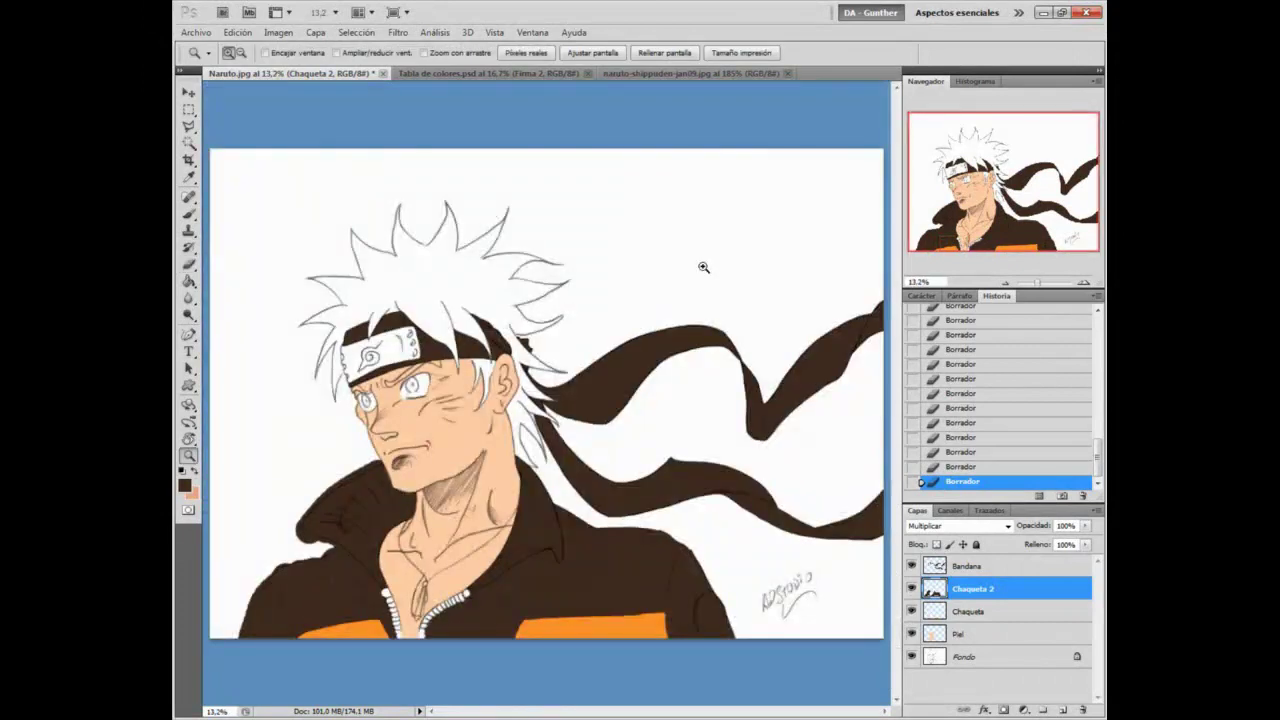
pyautogui.click(305, 481)
pyautogui.click(305, 481)
pyautogui.click(305, 481)
pyautogui.click(305, 481)
pyautogui.moveTo(471, 486); pyautogui.dragTo(655, 271)
pyautogui.press('e')
pyautogui.click(764, 183)
pyautogui.keyDown('shift'); pyautogui.click(664, 236); pyautogui.keyUp('shift')
pyautogui.moveTo(536, 328)
pyautogui.mouseDown()
pyautogui.moveTo(469, 401)
pyautogui.moveTo(460, 423)
pyautogui.moveTo(467, 460)
pyautogui.mouseUp()
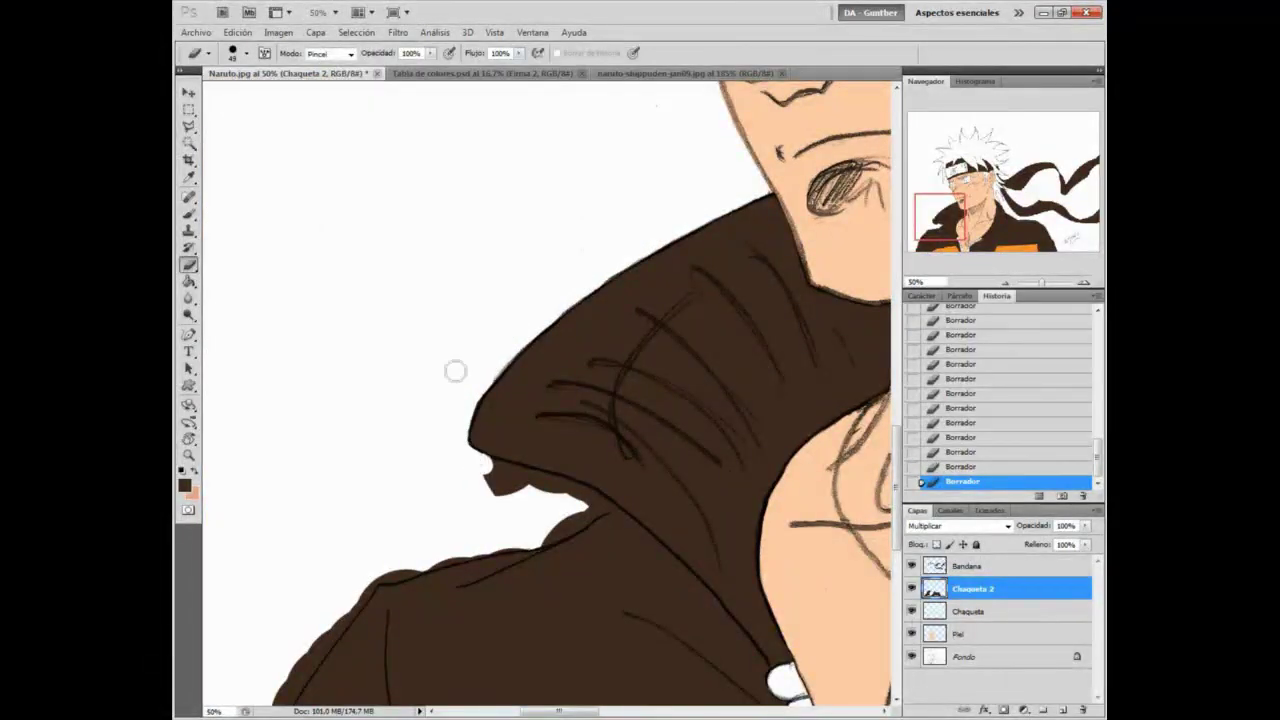
# Step: Erase the brown from the notch between the left collar tip and the shoulder, retouching its edge with the brush
pyautogui.press('z')
pyautogui.click(582, 545)
pyautogui.click(582, 545)
pyautogui.press('r')
pyautogui.moveTo(551, 286); pyautogui.dragTo(652, 408)
pyautogui.press('z')
pyautogui.press('e')
pyautogui.moveTo(537, 262)
pyautogui.mouseDown()
pyautogui.moveTo(537, 313)
pyautogui.moveTo(437, 390)
pyautogui.mouseUp()
pyautogui.moveTo(396, 187); pyautogui.dragTo(406, 300)
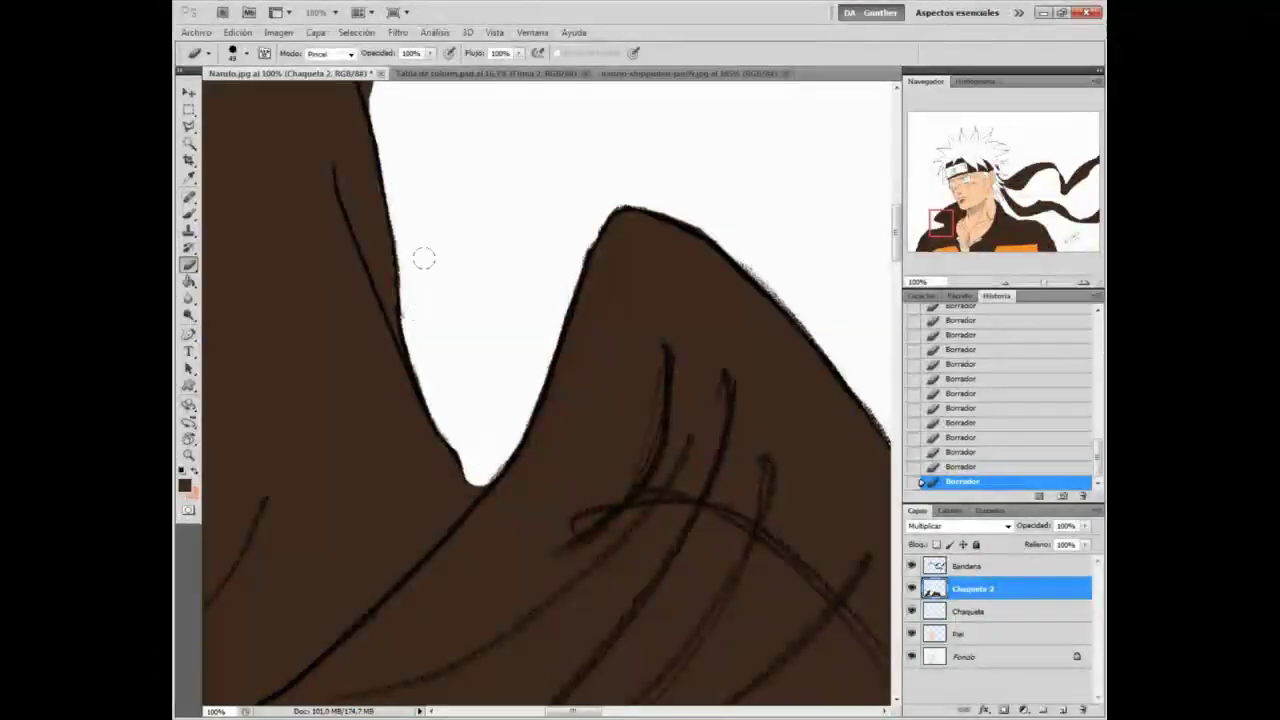
pyautogui.press('b')
pyautogui.press('e')
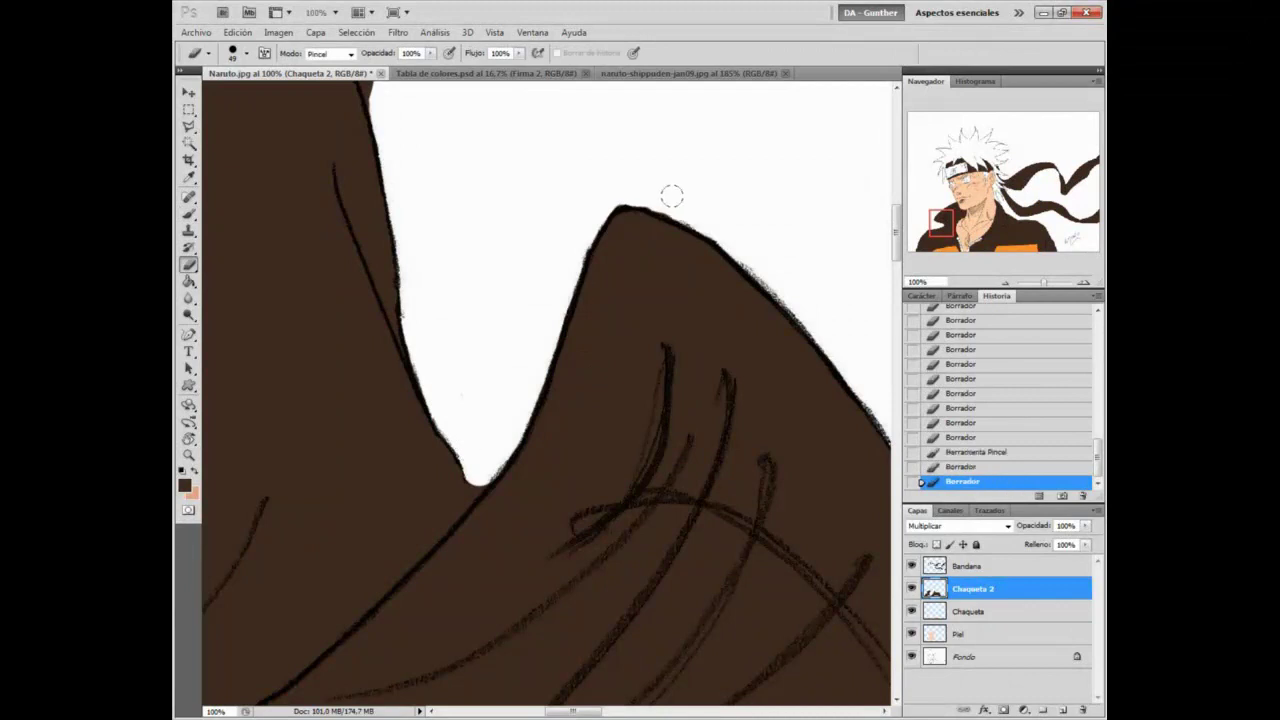
# Step: Erase the brown spilling over the outline along the top of the left shoulder
pyautogui.moveTo(430, 168); pyautogui.dragTo(508, 446)
pyautogui.moveTo(440, 285); pyautogui.dragTo(440, 405)
pyautogui.press('r')
pyautogui.moveTo(454, 280); pyautogui.dragTo(667, 301)
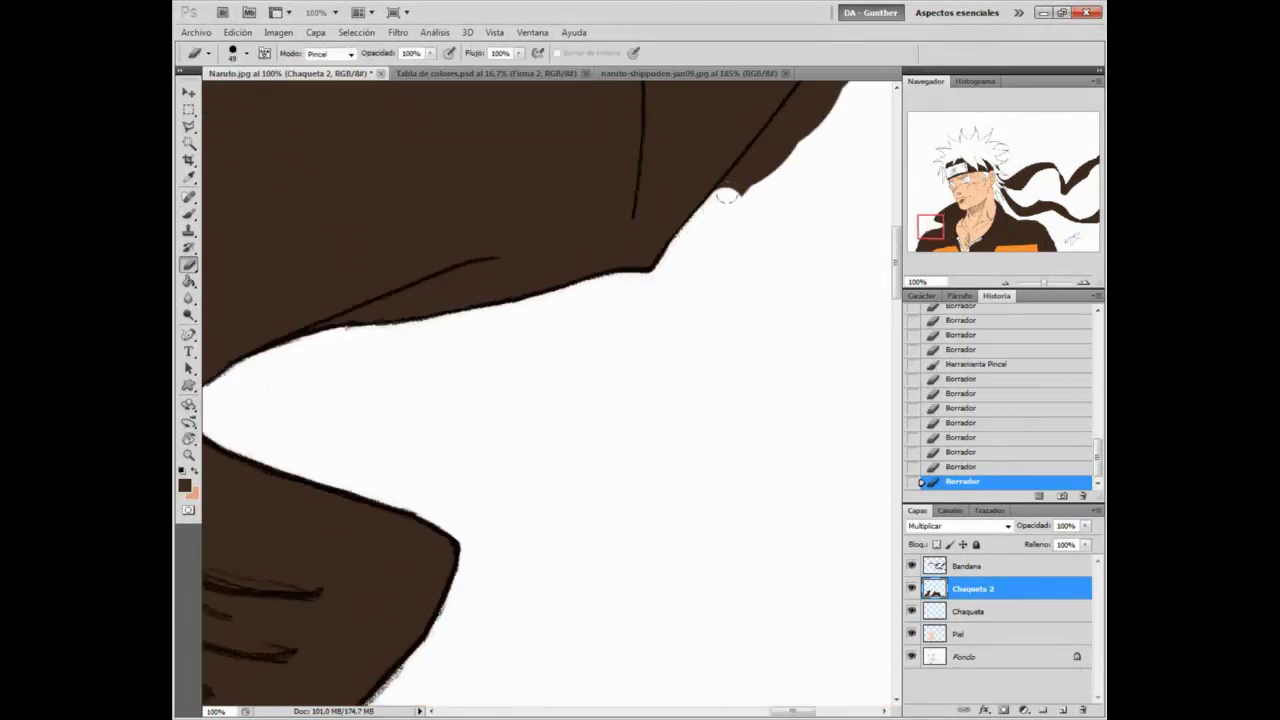
# Step: Erase the brown outside the left sleeve's outline down to the drawing's bottom edge
pyautogui.moveTo(712, 209); pyautogui.dragTo(753, 170)
pyautogui.moveTo(800, 100); pyautogui.dragTo(698, 275)
pyautogui.moveTo(648, 343); pyautogui.dragTo(728, 240)
pyautogui.moveTo(724, 244); pyautogui.dragTo(813, 93)
pyautogui.moveTo(820, 100); pyautogui.dragTo(748, 275)
pyautogui.moveTo(738, 270); pyautogui.dragTo(755, 223)
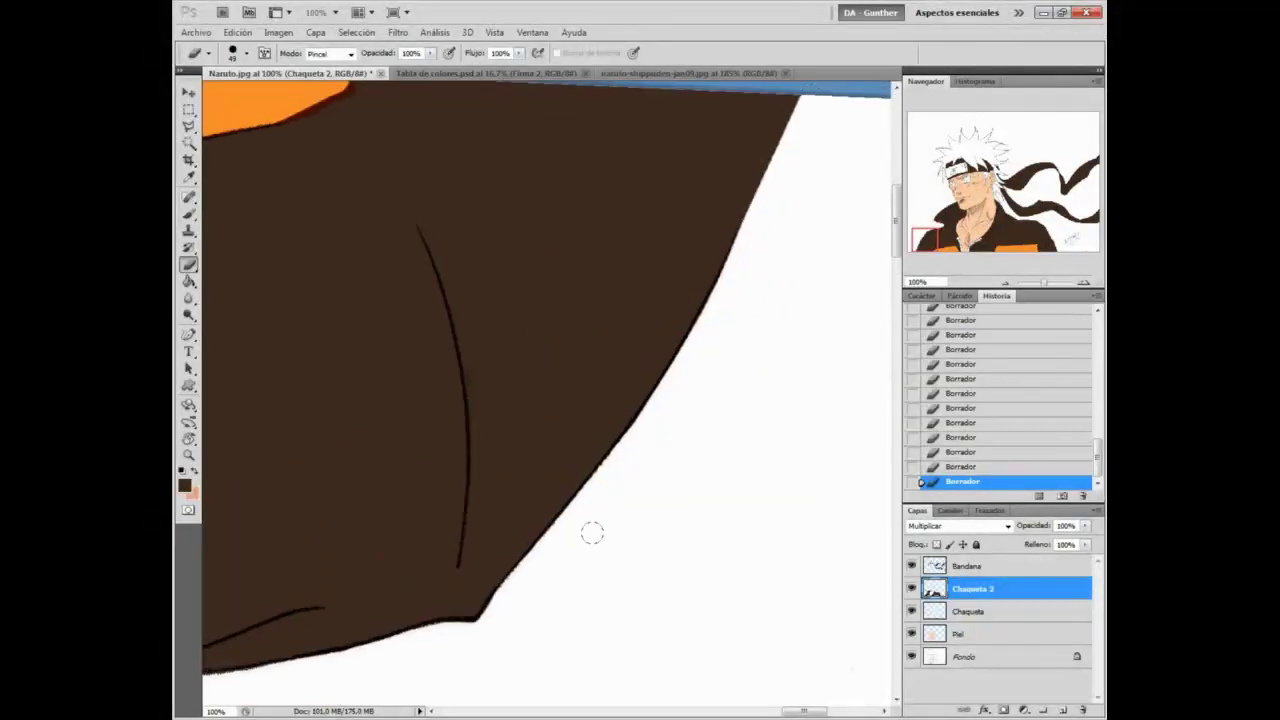
pyautogui.moveTo(603, 547); pyautogui.dragTo(656, 452)
pyautogui.press('Escape')
# Step: Erase the skin colour from the zipper pull on the Piel layer
pyautogui.press('z')
pyautogui.rightClick(598, 457)
pyautogui.click(640, 470)
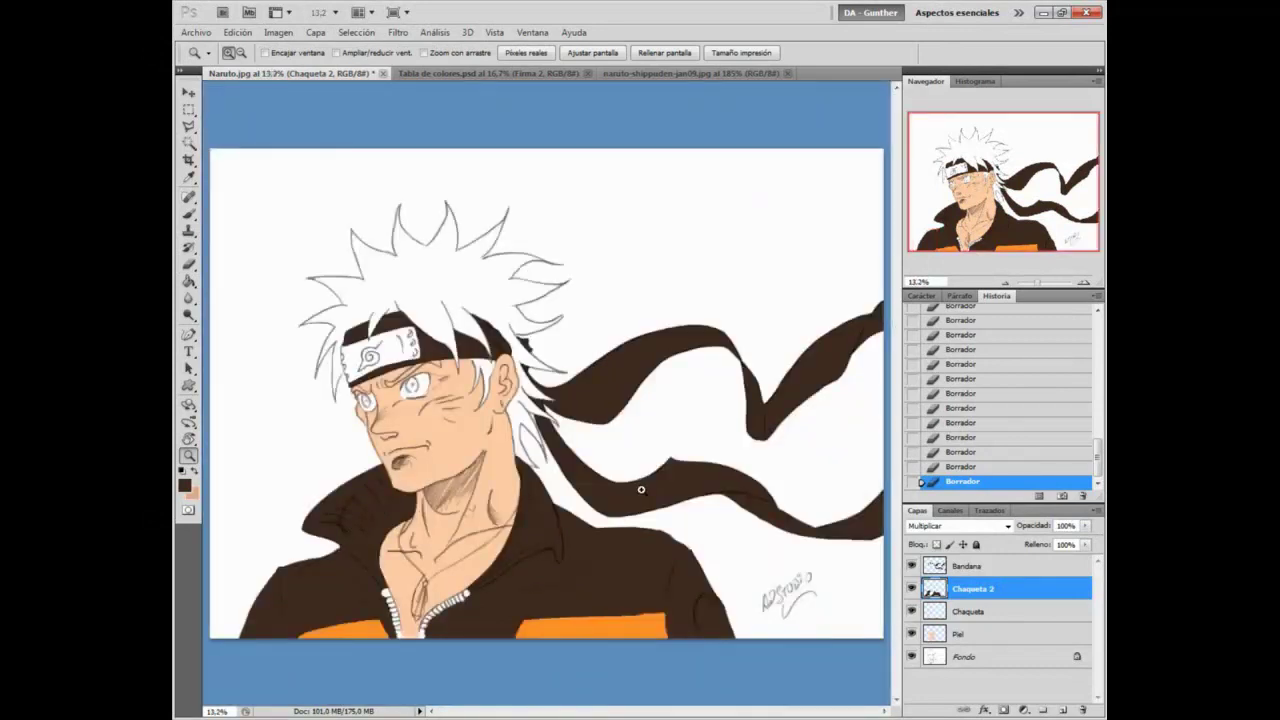
pyautogui.click(436, 603)
pyautogui.click(975, 634)
pyautogui.press('e')
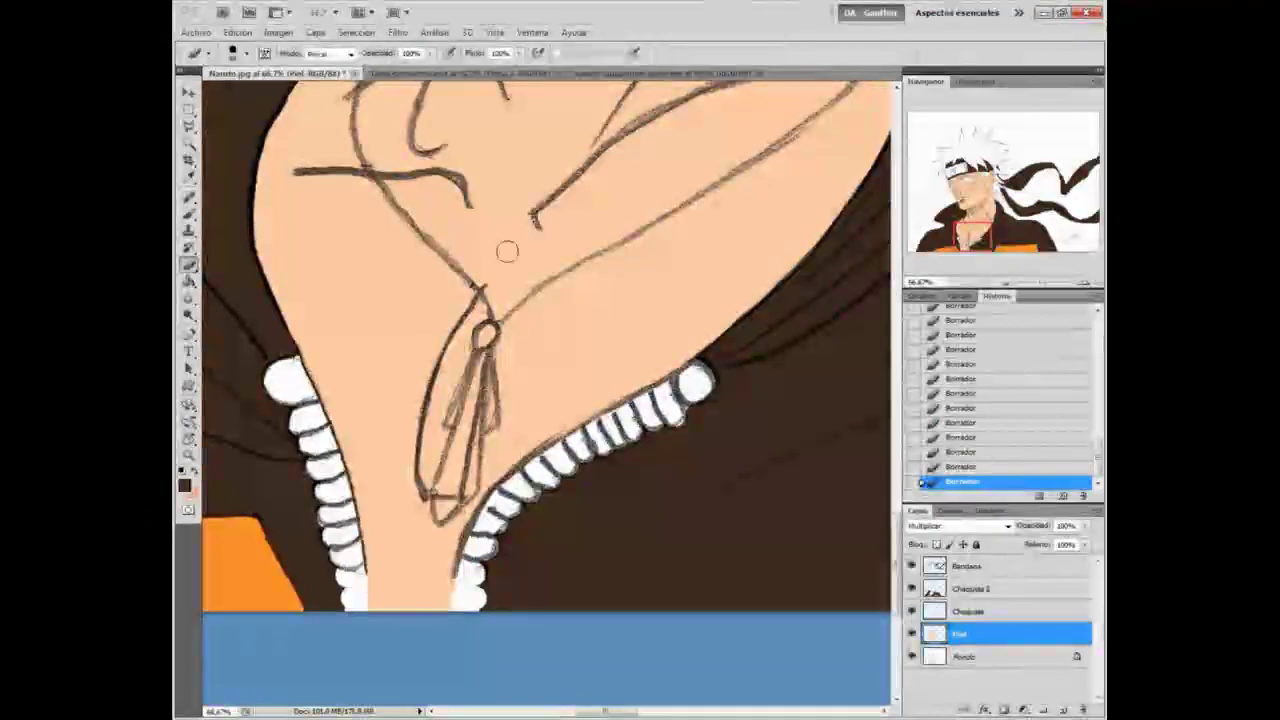
pyautogui.moveTo(487, 333); pyautogui.dragTo(464, 446)
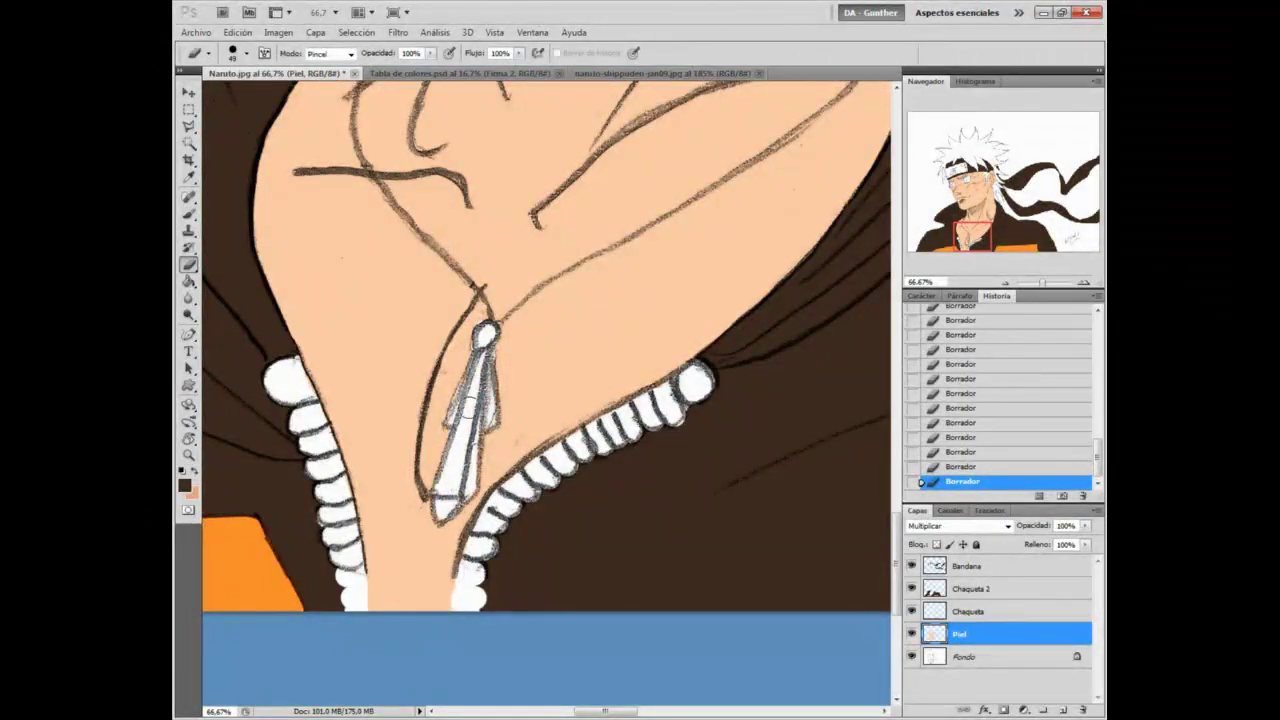
# Step: Save the drawing as the Photoshop file Naruto.psd
pyautogui.press('z')
pyautogui.hotkey('ctrl', '0')
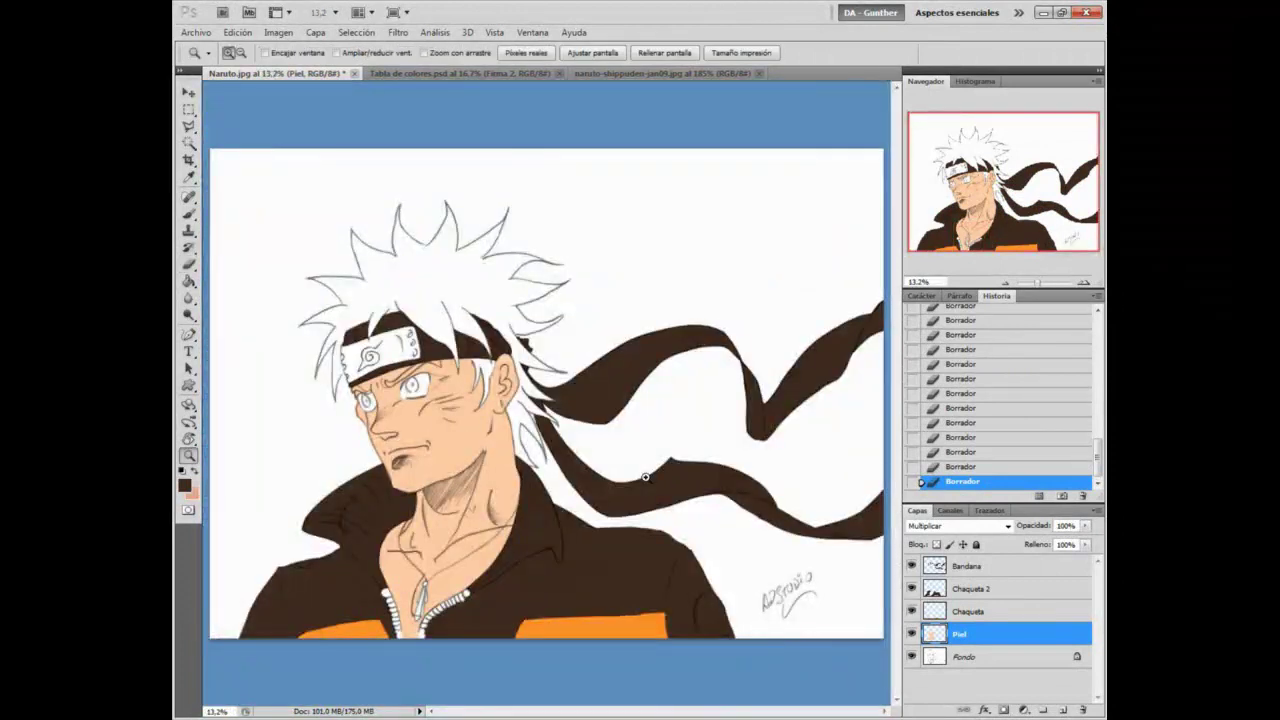
pyautogui.click(196, 33)
pyautogui.click(214, 257)
pyautogui.click(826, 352)
pyautogui.click(586, 278)
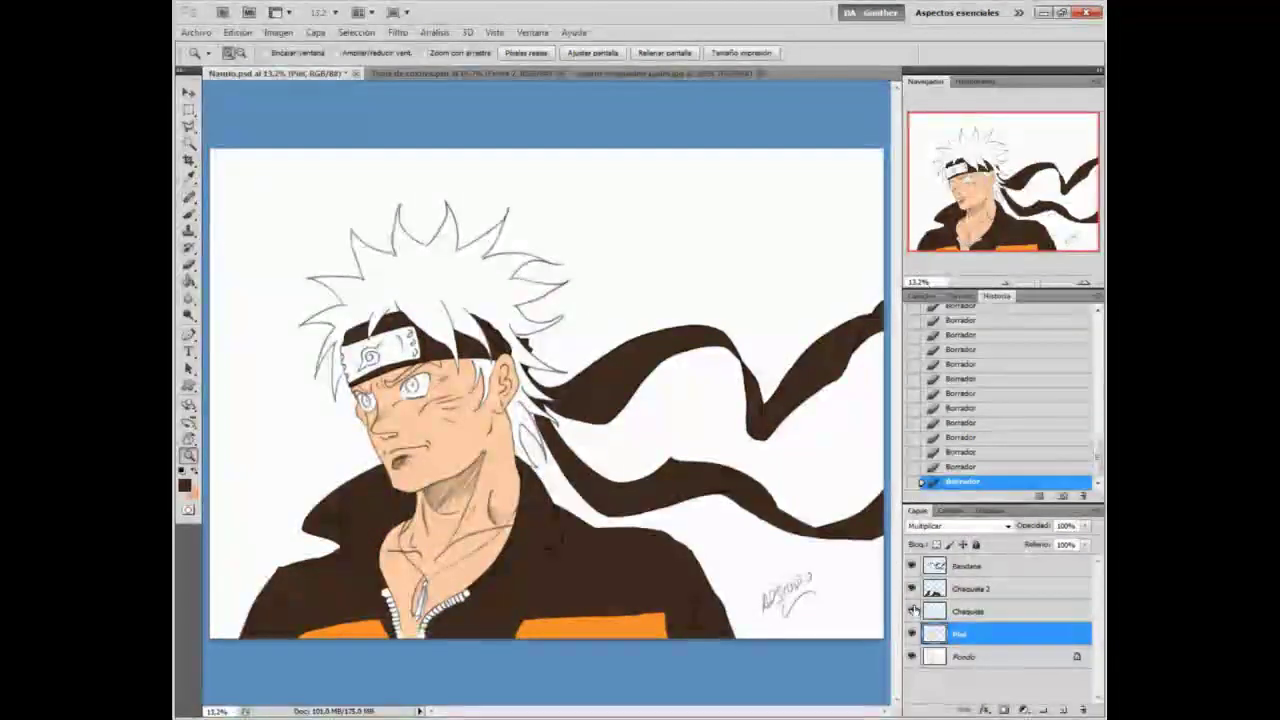
# Step: Create a new layer named Pelo above Bandana with the Multiplicar blend mode
pyautogui.click(966, 566)
pyautogui.hotkey('ctrl', 'shift', 'n')
pyautogui.write('Pelo')
pyautogui.press('Tab')
pyautogui.press('Tab')
pyautogui.press('Tab')
pyautogui.press('m')
pyautogui.press('Return')
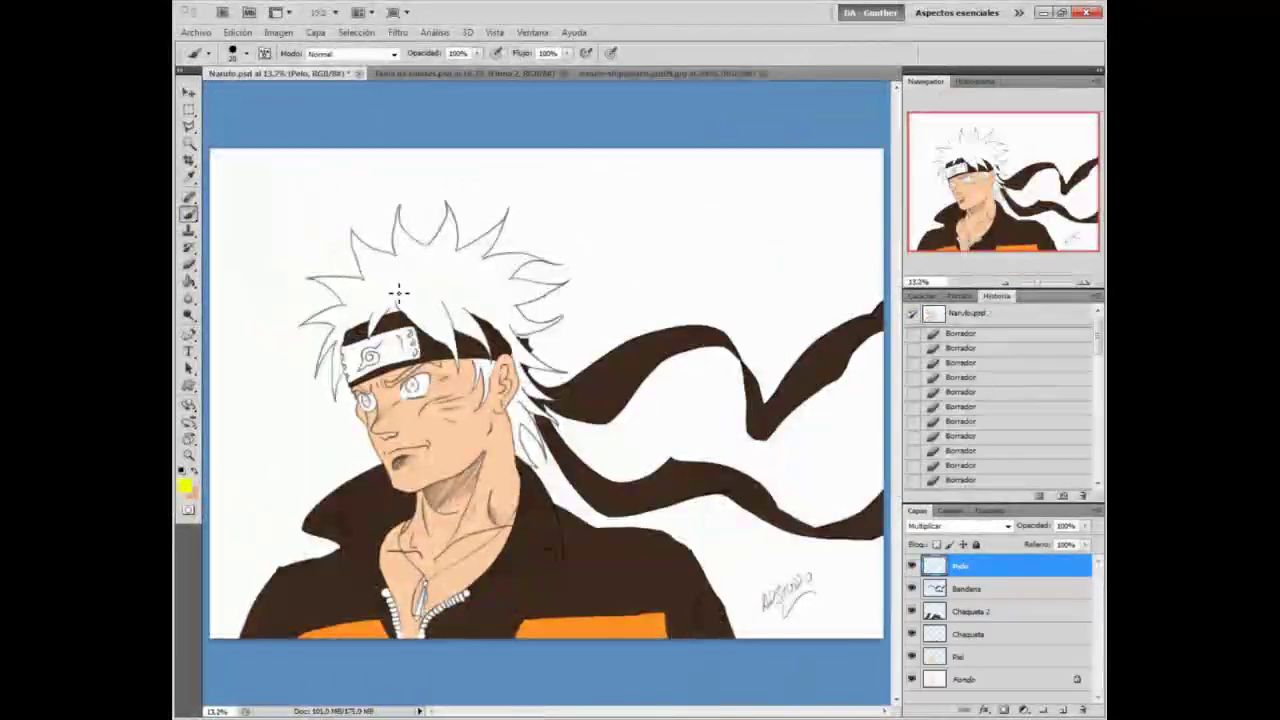
# Step: Enlarge the brush to 119 px and paint the middle of the hair above the headband bright yellow
pyautogui.press('z')
pyautogui.tripleClick(449, 256)
pyautogui.click(449, 256)
pyautogui.press('b')
pyautogui.rightClick(602, 197)
pyautogui.moveTo(630, 232); pyautogui.dragTo(694, 232)
pyautogui.moveTo(422, 166); pyautogui.dragTo(434, 184)
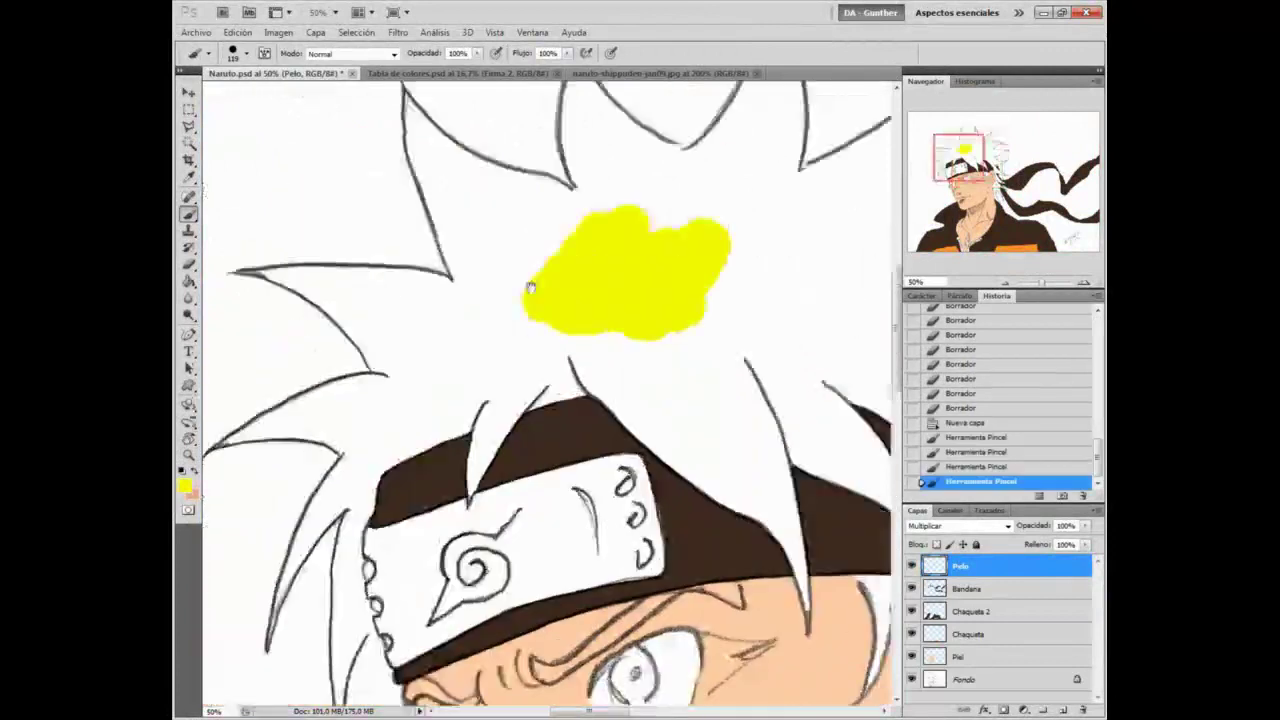
# Step: Fill the hair spikes on the left side of the head with yellow using a larger brush
pyautogui.rightClick(677, 334)
pyautogui.moveTo(560, 330); pyautogui.dragTo(420, 460)
pyautogui.moveTo(420, 400); pyautogui.dragTo(260, 480)
pyautogui.moveTo(270, 350)
pyautogui.mouseDown()
pyautogui.moveTo(704, 218)
pyautogui.moveTo(722, 325)
pyautogui.mouseUp()
pyautogui.moveTo(706, 298)
pyautogui.mouseDown()
pyautogui.moveTo(591, 314)
pyautogui.moveTo(573, 357)
pyautogui.mouseUp()
pyautogui.moveTo(650, 330)
pyautogui.mouseDown()
pyautogui.moveTo(545, 542)
pyautogui.moveTo(640, 525)
pyautogui.mouseUp()
pyautogui.moveTo(680, 460); pyautogui.dragTo(780, 378)
# Step: Fill the remaining top and right hair spikes with yellow and start on the forelocks with a 127 px brush
pyautogui.moveTo(704, 431); pyautogui.dragTo(501, 428)
pyautogui.moveTo(680, 340); pyautogui.dragTo(625, 475)
pyautogui.moveTo(515, 540); pyautogui.dragTo(780, 560)
pyautogui.moveTo(651, 534); pyautogui.dragTo(653, 268)
pyautogui.rightClick(523, 303)
pyautogui.moveTo(652, 335); pyautogui.dragTo(620, 335)
pyautogui.moveTo(410, 300); pyautogui.dragTo(545, 462)
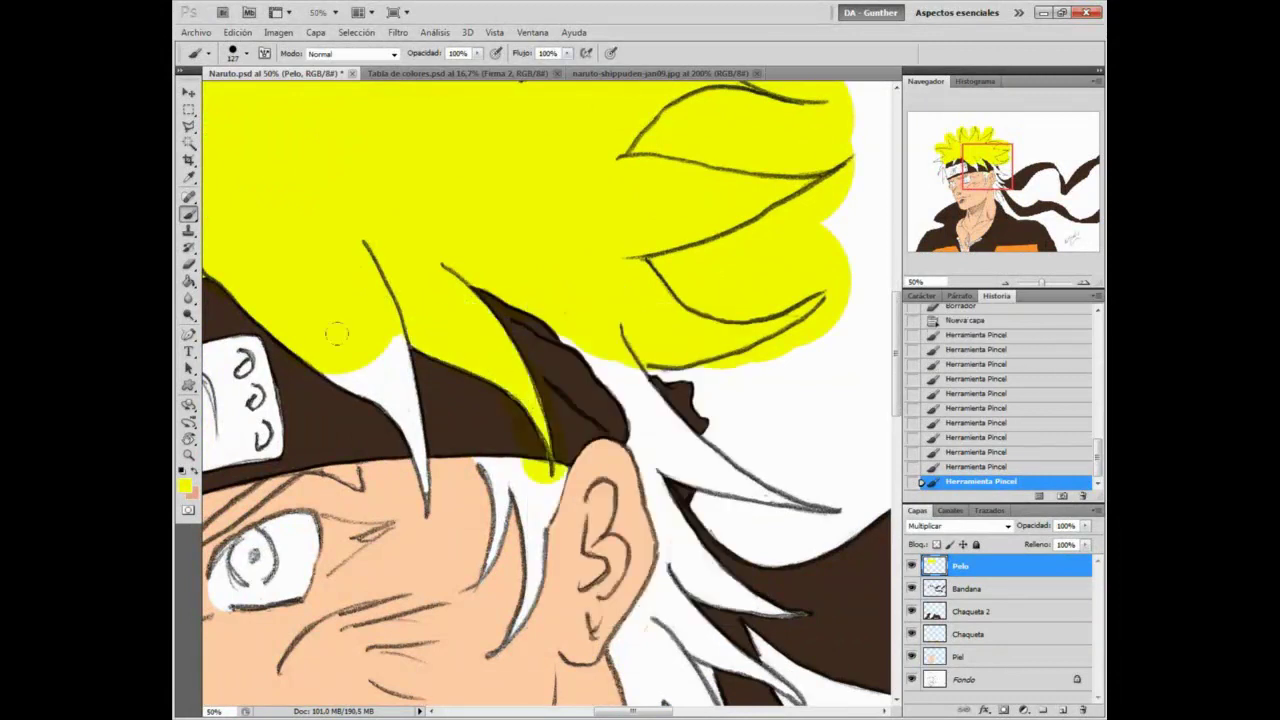
# Step: Paint the forelocks over the headband, the hair behind the ear and the strands in front of it yellow
pyautogui.moveTo(437, 283); pyautogui.dragTo(420, 500)
pyautogui.moveTo(640, 340)
pyautogui.mouseDown()
pyautogui.moveTo(600, 470)
pyautogui.moveTo(745, 660)
pyautogui.mouseUp()
pyautogui.moveTo(700, 445); pyautogui.dragTo(835, 510)
pyautogui.moveTo(690, 600)
pyautogui.mouseDown()
pyautogui.moveTo(637, 362)
pyautogui.moveTo(740, 625)
pyautogui.mouseUp()
pyautogui.moveTo(585, 520); pyautogui.dragTo(660, 635)
pyautogui.moveTo(500, 400); pyautogui.dragTo(738, 320)
pyautogui.moveTo(705, 165); pyautogui.dragTo(675, 280)
pyautogui.moveTo(738, 165); pyautogui.dragTo(688, 338)
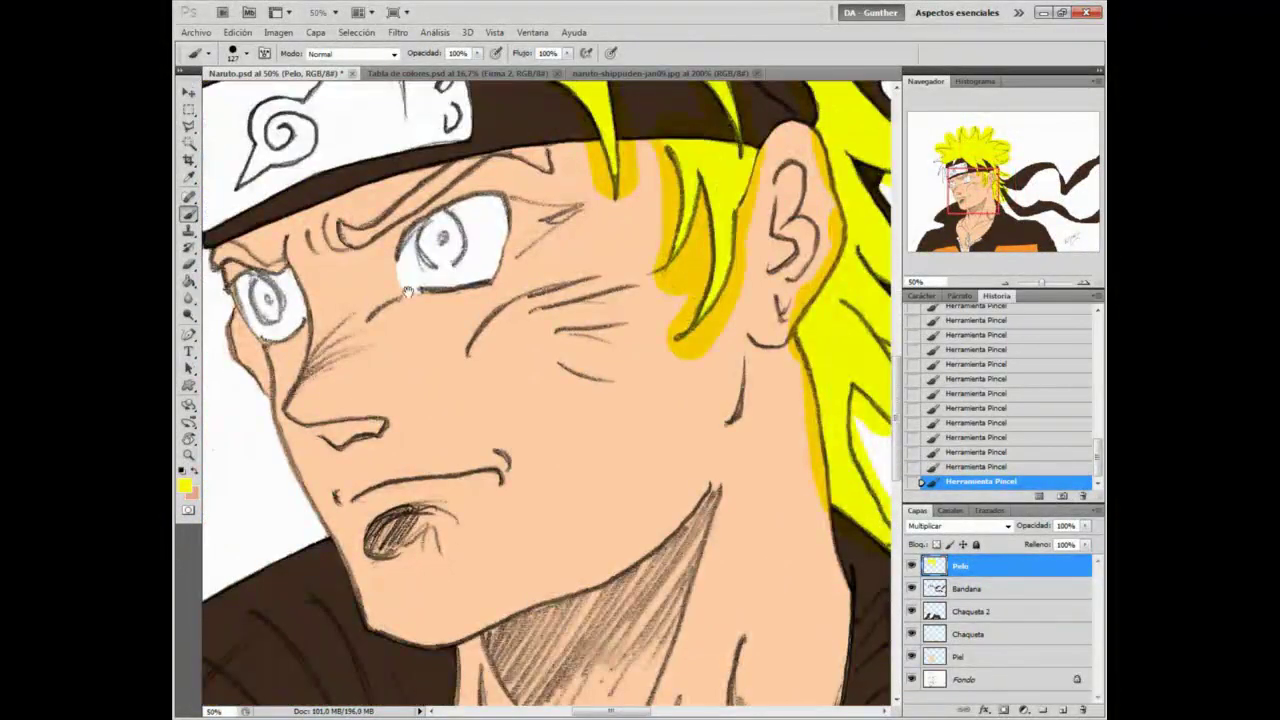
# Step: Paint the hair strands beside the headband plate yellow and set the Bandana layer's opacity to 66%
pyautogui.moveTo(593, 320); pyautogui.dragTo(880, 540)
pyautogui.moveTo(500, 210); pyautogui.dragTo(490, 410)
pyautogui.moveTo(440, 200); pyautogui.dragTo(629, 309)
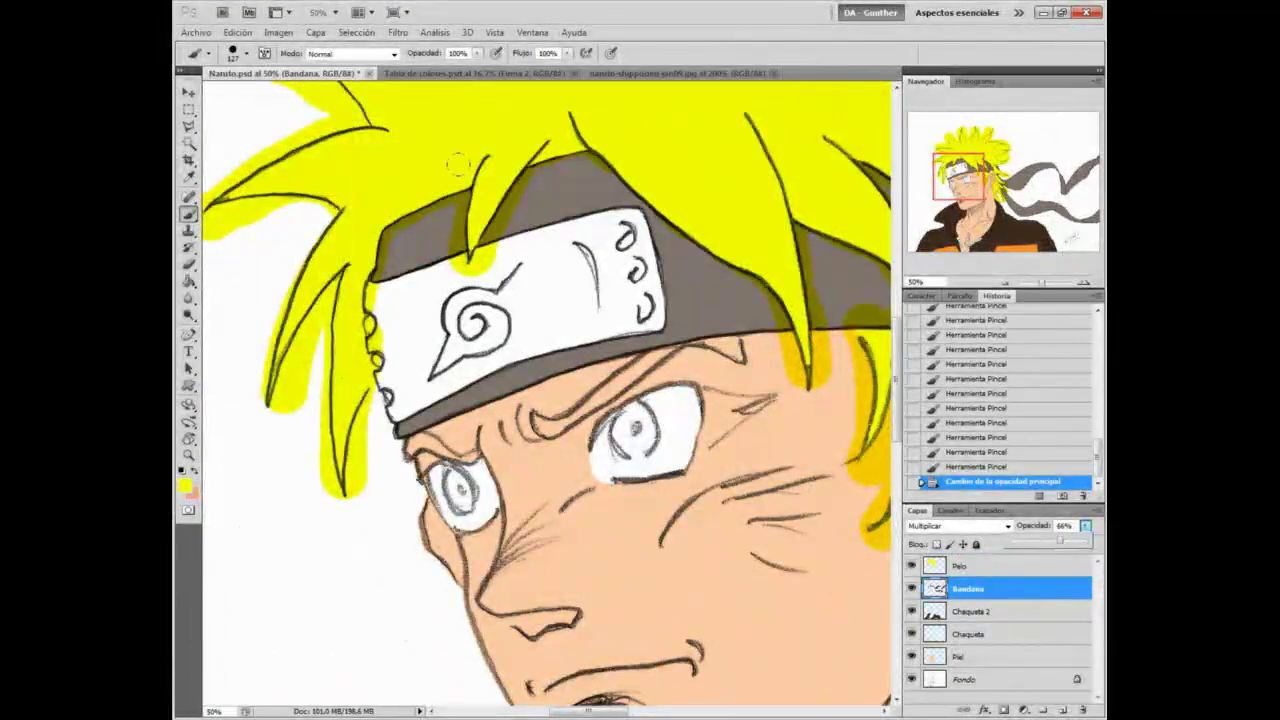
pyautogui.rightClick(690, 254)
pyautogui.click(480, 155)
pyautogui.press('e')
pyautogui.moveTo(532, 181); pyautogui.dragTo(526, 198)
pyautogui.moveTo(526, 198); pyautogui.dragTo(532, 184)
pyautogui.hotkey('ctrl', 'alt', 'z')
pyautogui.hotkey('ctrl', 'alt', 'z')
pyautogui.hotkey('ctrl', 'alt', 'z')
# Step: Erase the yellow on the Pelo layer that spills onto the headband around the small forelock and beside the left strands
pyautogui.click(968, 566)
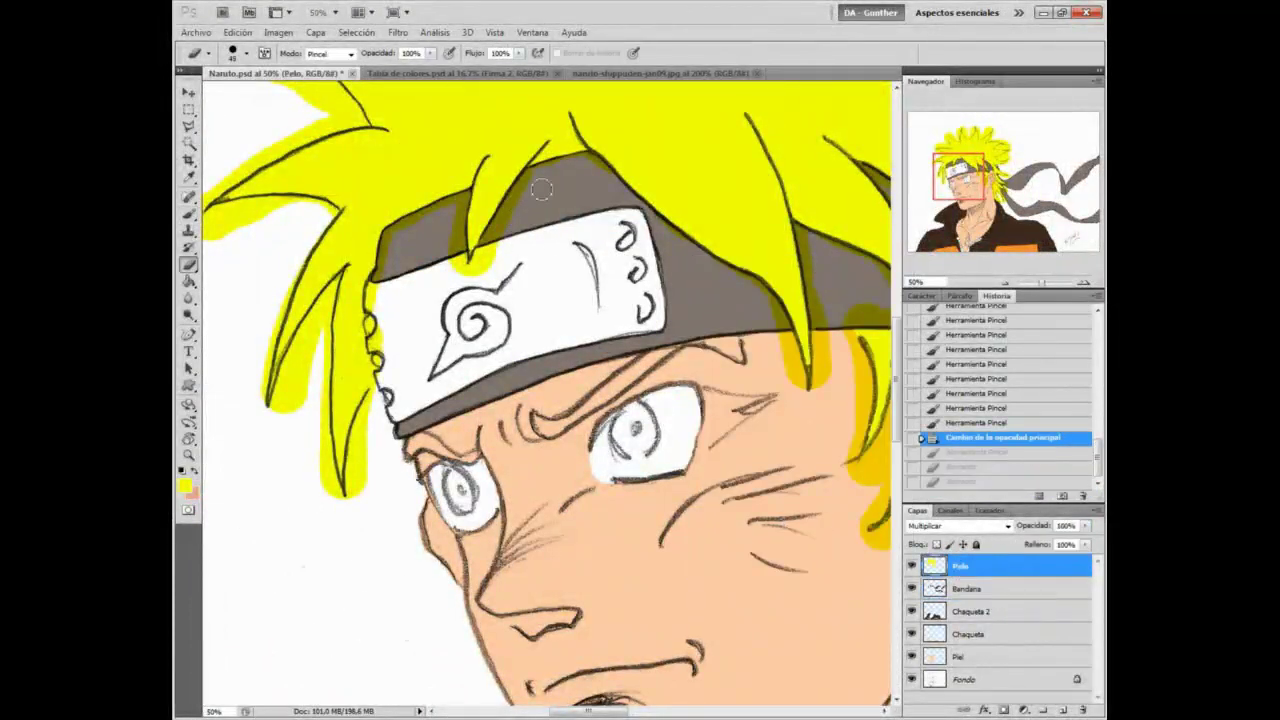
pyautogui.moveTo(480, 258); pyautogui.dragTo(505, 225)
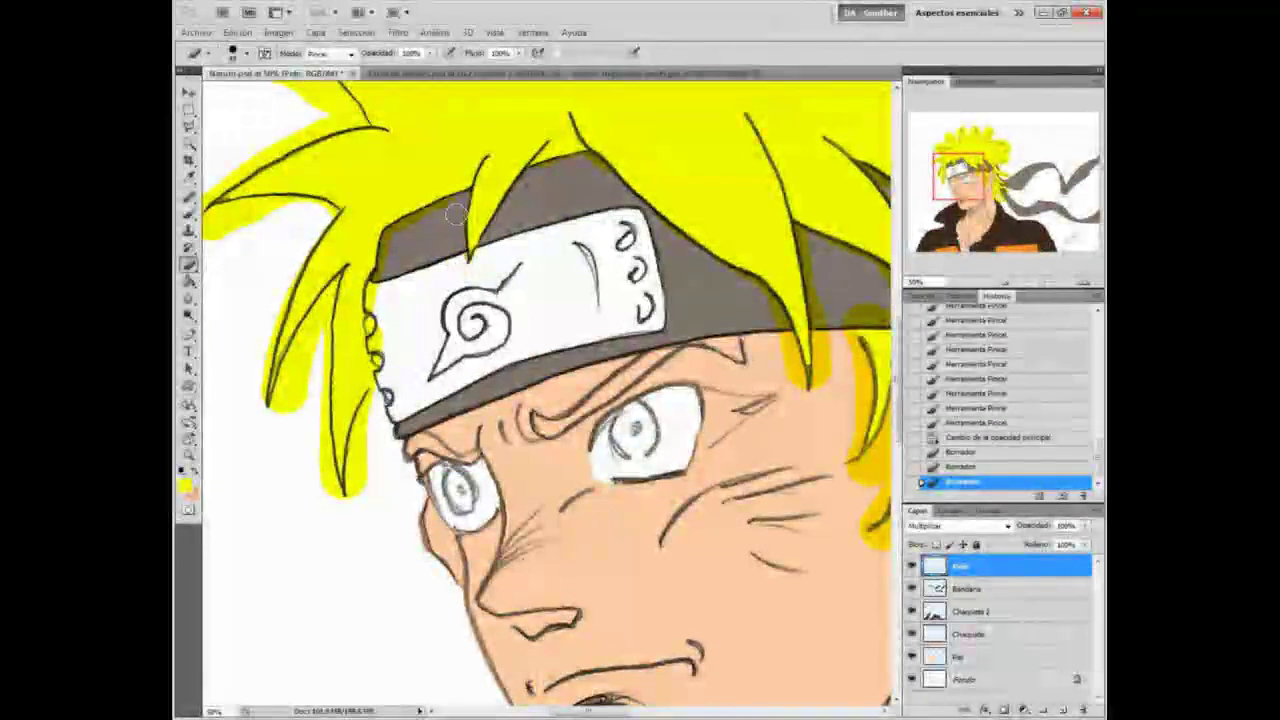
pyautogui.moveTo(455, 205); pyautogui.dragTo(420, 227)
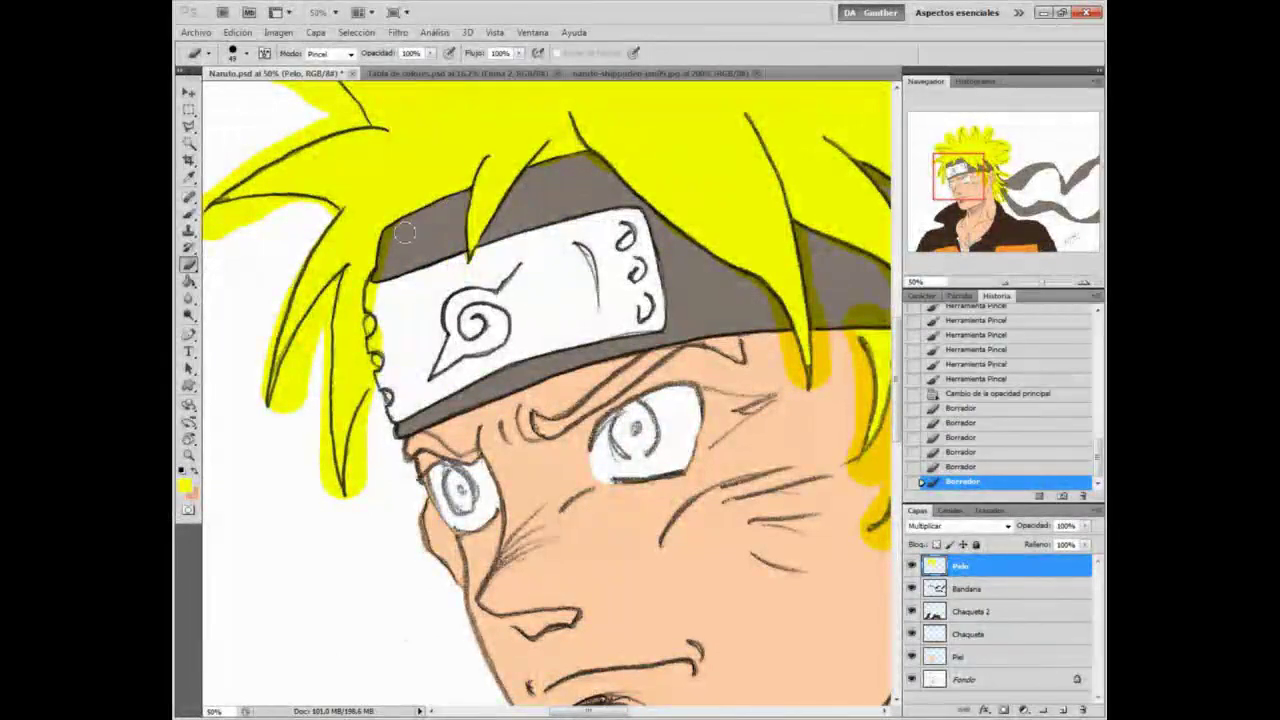
pyautogui.moveTo(378, 392); pyautogui.dragTo(352, 495)
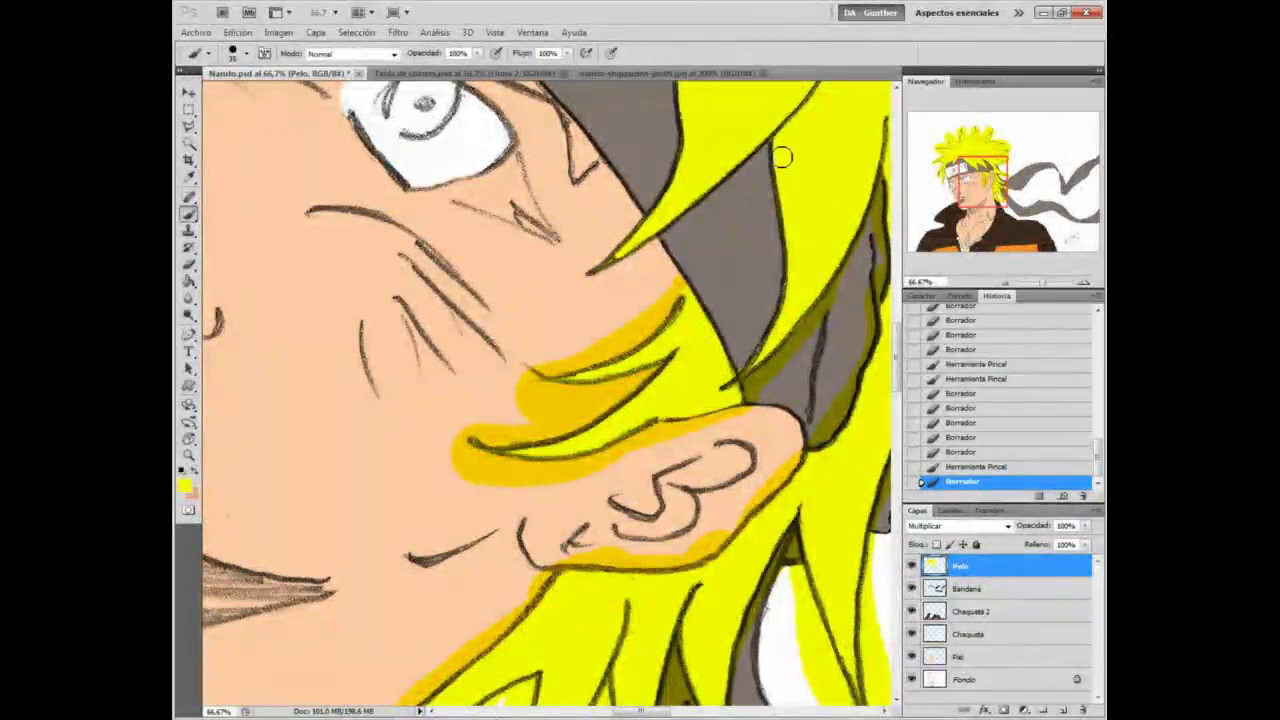
# Step: Touch up the forelock in yellow and erase the yellow from the cheek and ear around the sideburn strands
pyautogui.moveTo(782, 157); pyautogui.dragTo(784, 190)
pyautogui.press('e')
pyautogui.moveTo(682, 280); pyautogui.dragTo(661, 301)
pyautogui.moveTo(549, 364); pyautogui.dragTo(522, 381)
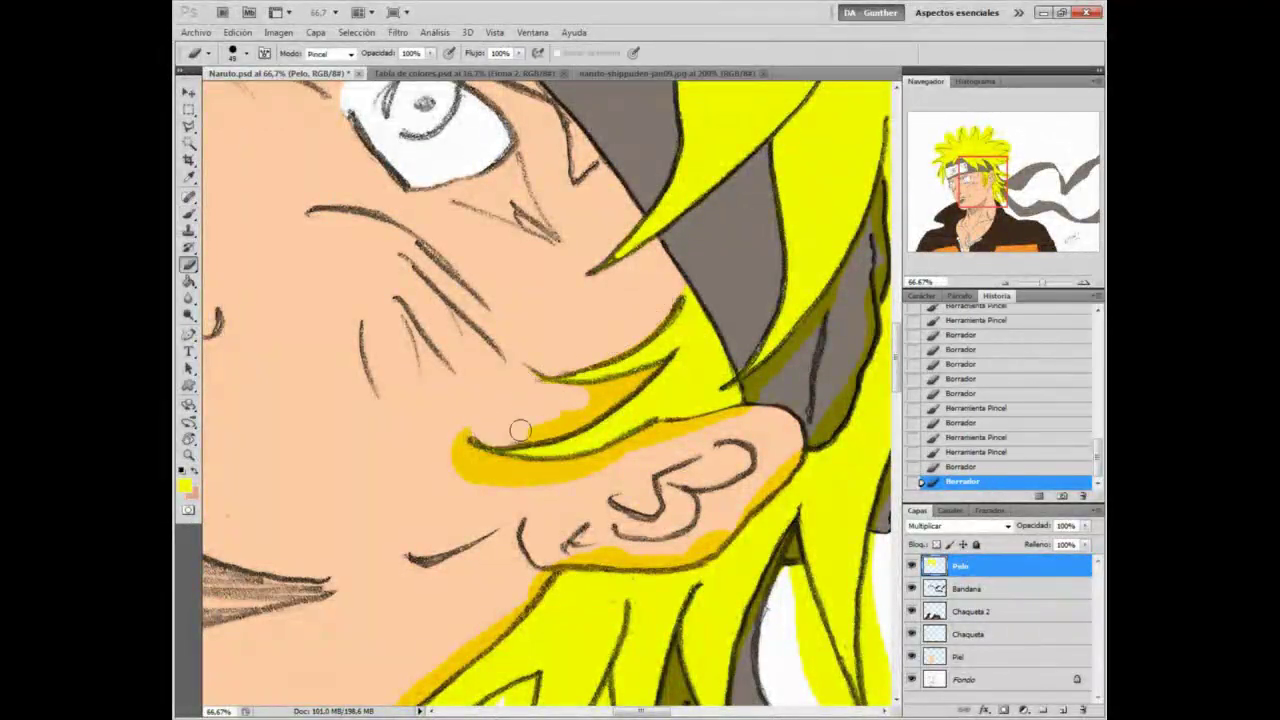
pyautogui.moveTo(570, 418); pyautogui.dragTo(612, 392)
pyautogui.moveTo(538, 485); pyautogui.dragTo(523, 483)
pyautogui.moveTo(682, 430); pyautogui.dragTo(748, 413)
# Step: Erase the yellow on the Pelo layer that spills onto the cheek, the ear and the headband behind the ear
pyautogui.moveTo(755, 392); pyautogui.dragTo(820, 318)
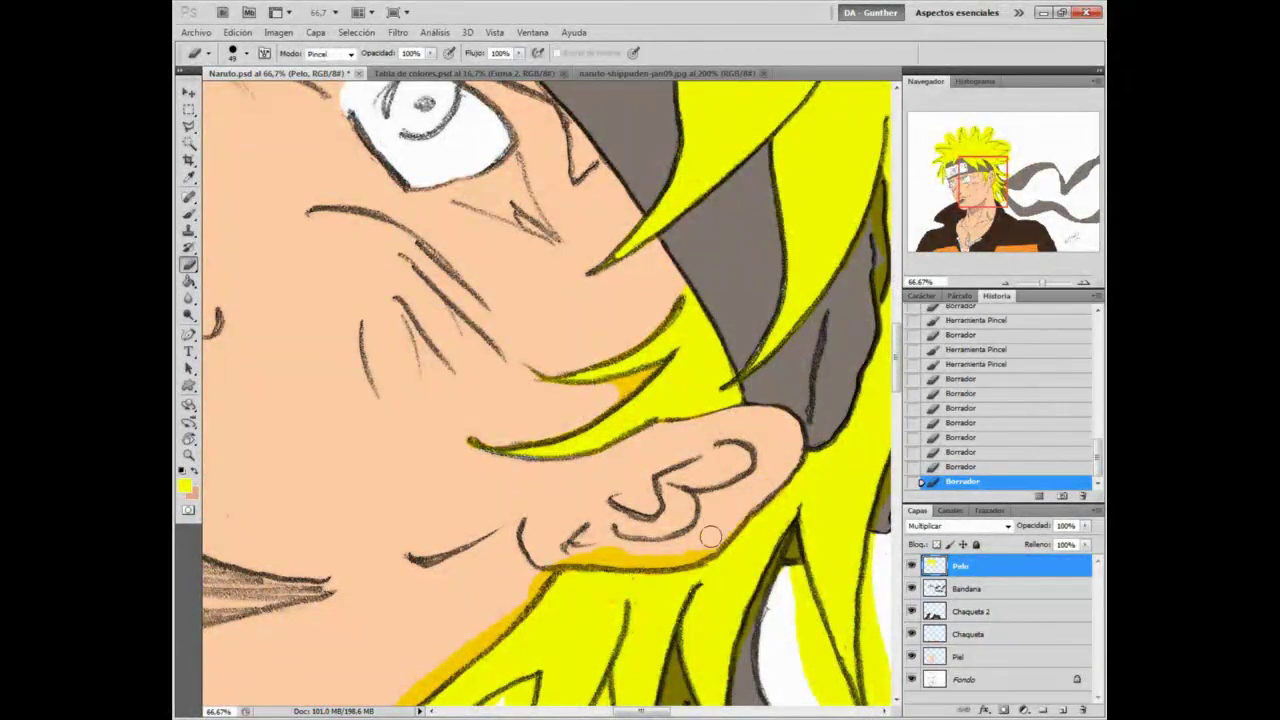
pyautogui.moveTo(868, 290); pyautogui.dragTo(877, 234)
pyautogui.moveTo(875, 245)
pyautogui.mouseDown()
pyautogui.moveTo(762, 399)
pyautogui.moveTo(807, 416)
pyautogui.mouseUp()
# Step: With a size 25 tip, touch up the hair beside the headband knot in yellow and erase the spill between the sideburn strands
pyautogui.rightClick(790, 390)
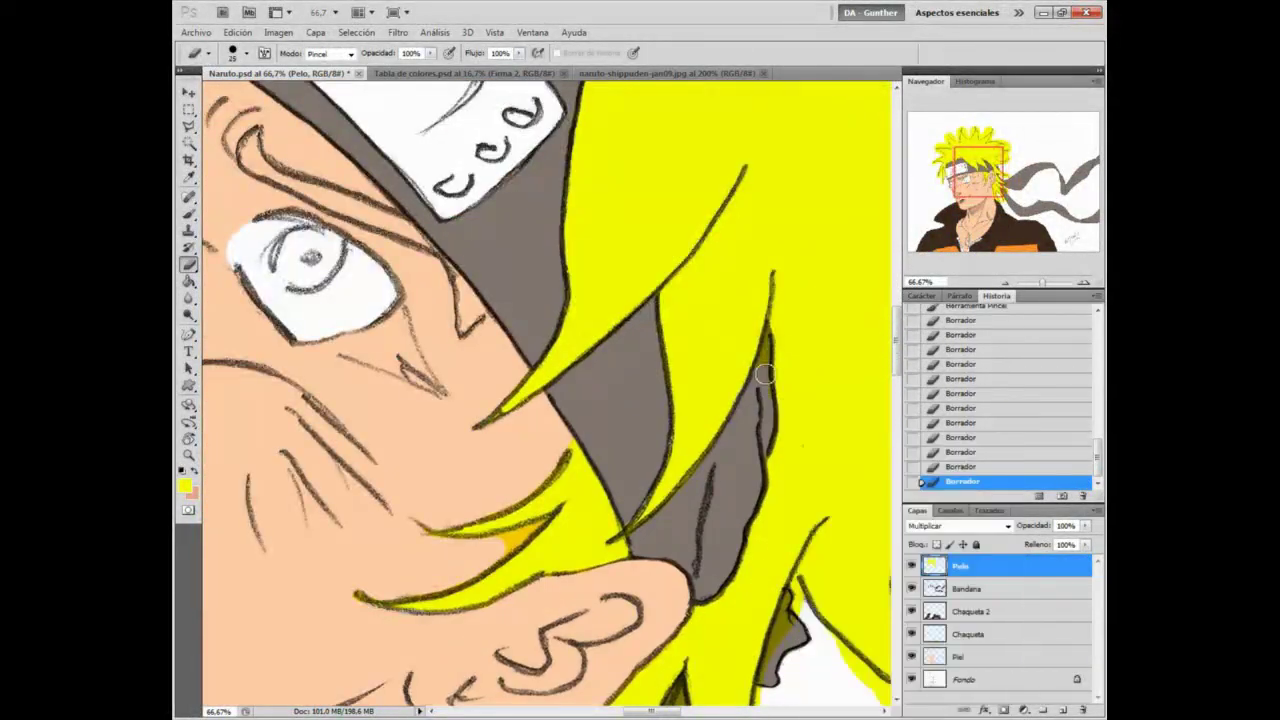
pyautogui.press('b')
pyautogui.moveTo(778, 324); pyautogui.dragTo(781, 372)
pyautogui.press('e')
pyautogui.moveTo(496, 541)
pyautogui.mouseDown()
pyautogui.moveTo(566, 517)
pyautogui.moveTo(548, 525)
pyautogui.mouseUp()
pyautogui.press('b')
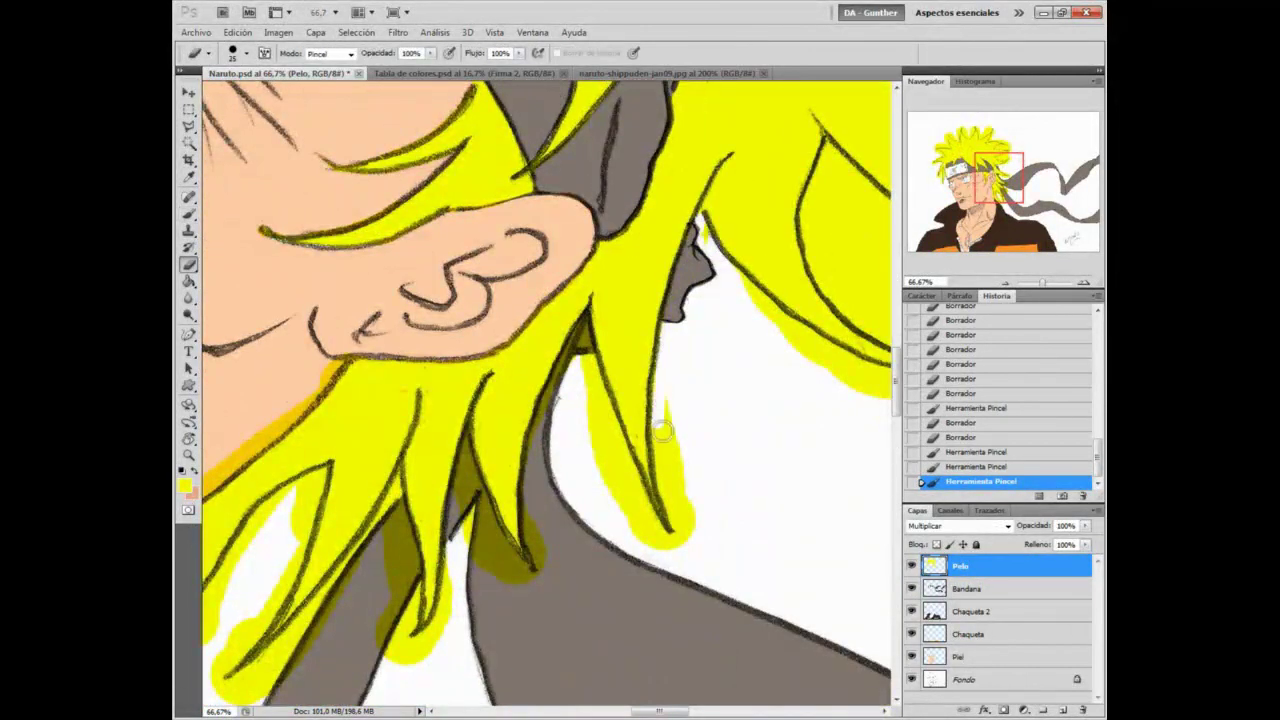
# Step: Erase the yellow spilling around the pointed hair strands below the ear and over the neck and headband tails
pyautogui.moveTo(663, 430); pyautogui.dragTo(680, 538)
pyautogui.moveTo(670, 406); pyautogui.dragTo(688, 528)
pyautogui.moveTo(591, 371); pyautogui.dragTo(636, 538)
pyautogui.moveTo(636, 538)
pyautogui.mouseDown()
pyautogui.moveTo(666, 551)
pyautogui.moveTo(626, 464)
pyautogui.mouseUp()
pyautogui.moveTo(596, 360)
pyautogui.mouseDown()
pyautogui.moveTo(634, 476)
pyautogui.moveTo(602, 426)
pyautogui.mouseUp()
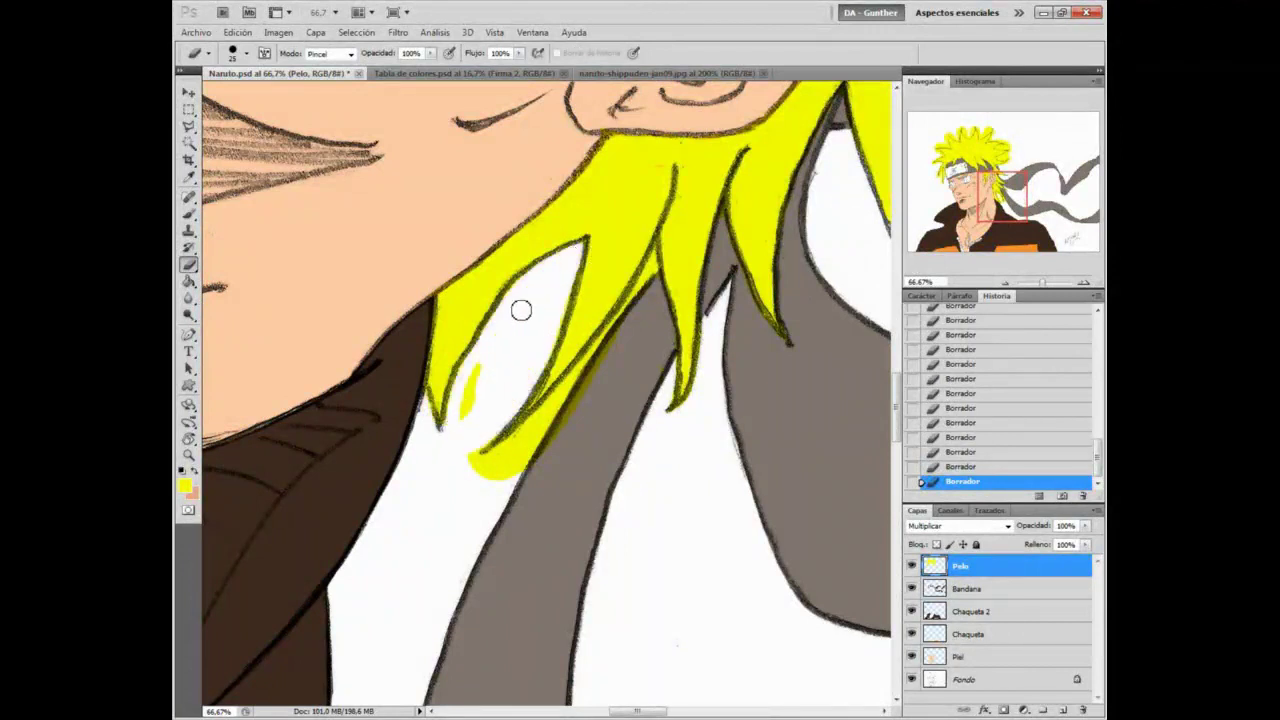
pyautogui.moveTo(597, 360); pyautogui.dragTo(514, 457)
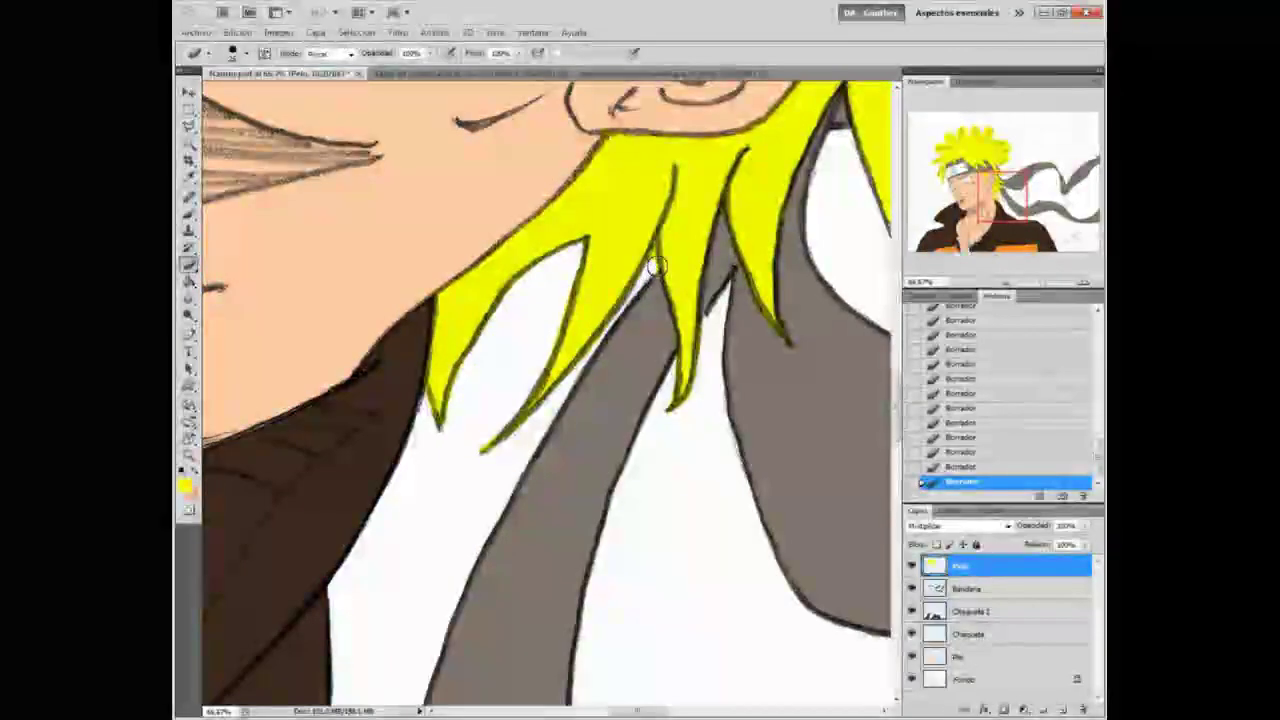
# Step: Erase the yellow outside the outlines of the hair spikes at the back of the head, above the headband knot
pyautogui.moveTo(826, 363); pyautogui.dragTo(600, 690)
pyautogui.press('r')
pyautogui.moveTo(747, 489)
pyautogui.mouseDown()
pyautogui.moveTo(530, 610)
pyautogui.moveTo(600, 600)
pyautogui.mouseUp()
pyautogui.press('e')
pyautogui.moveTo(600, 600)
pyautogui.mouseDown()
pyautogui.moveTo(560, 270)
pyautogui.moveTo(630, 402)
pyautogui.mouseUp()
pyautogui.moveTo(707, 240)
pyautogui.mouseDown()
pyautogui.moveTo(757, 257)
pyautogui.moveTo(706, 286)
pyautogui.moveTo(757, 240)
pyautogui.moveTo(758, 325)
pyautogui.moveTo(817, 531)
pyautogui.moveTo(772, 366)
pyautogui.mouseUp()
pyautogui.moveTo(719, 386); pyautogui.dragTo(550, 358)
pyautogui.moveTo(764, 212); pyautogui.dragTo(737, 265)
pyautogui.moveTo(658, 407)
pyautogui.mouseDown()
pyautogui.moveTo(697, 366)
pyautogui.moveTo(714, 449)
pyautogui.moveTo(766, 249)
pyautogui.moveTo(792, 285)
pyautogui.moveTo(769, 345)
pyautogui.mouseUp()
pyautogui.moveTo(730, 493)
pyautogui.mouseDown()
pyautogui.moveTo(737, 531)
pyautogui.moveTo(866, 375)
pyautogui.mouseUp()
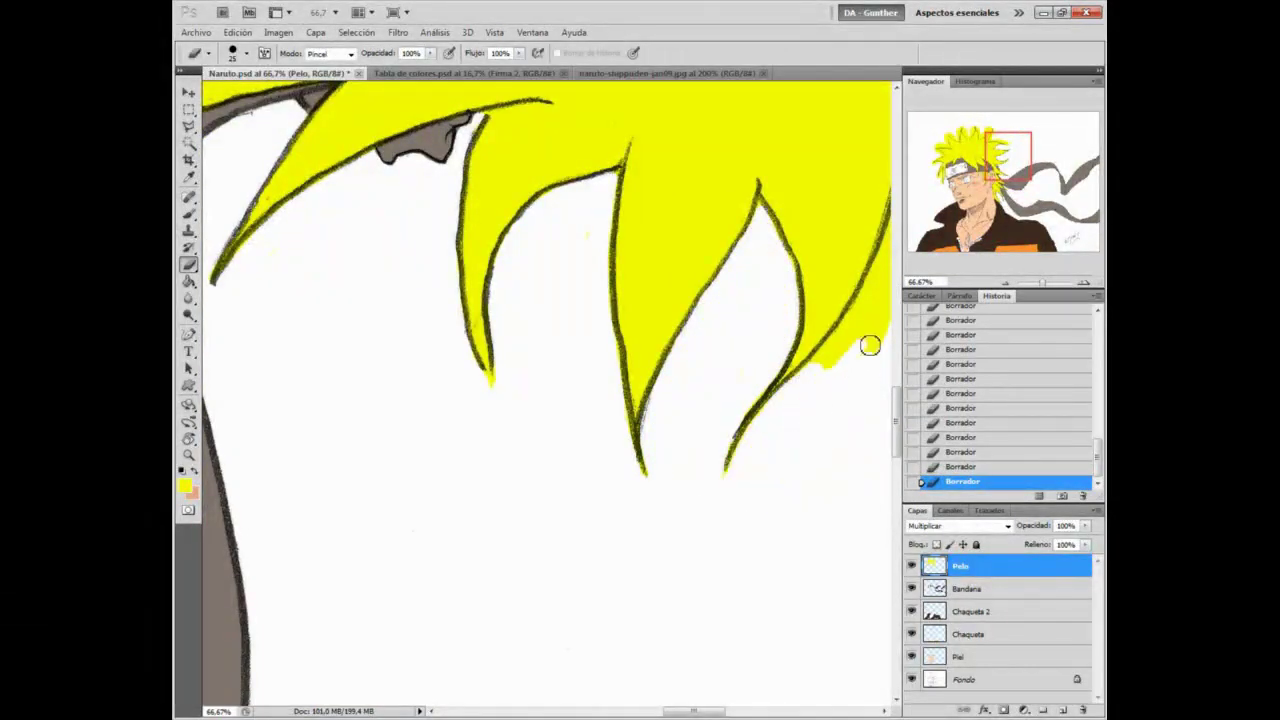
# Step: Clean the yellow along the next back spike and fill the gap at the inner corner between the spikes
pyautogui.moveTo(880, 282); pyautogui.dragTo(864, 344)
pyautogui.moveTo(880, 295); pyautogui.dragTo(707, 472)
pyautogui.moveTo(743, 428); pyautogui.dragTo(737, 357)
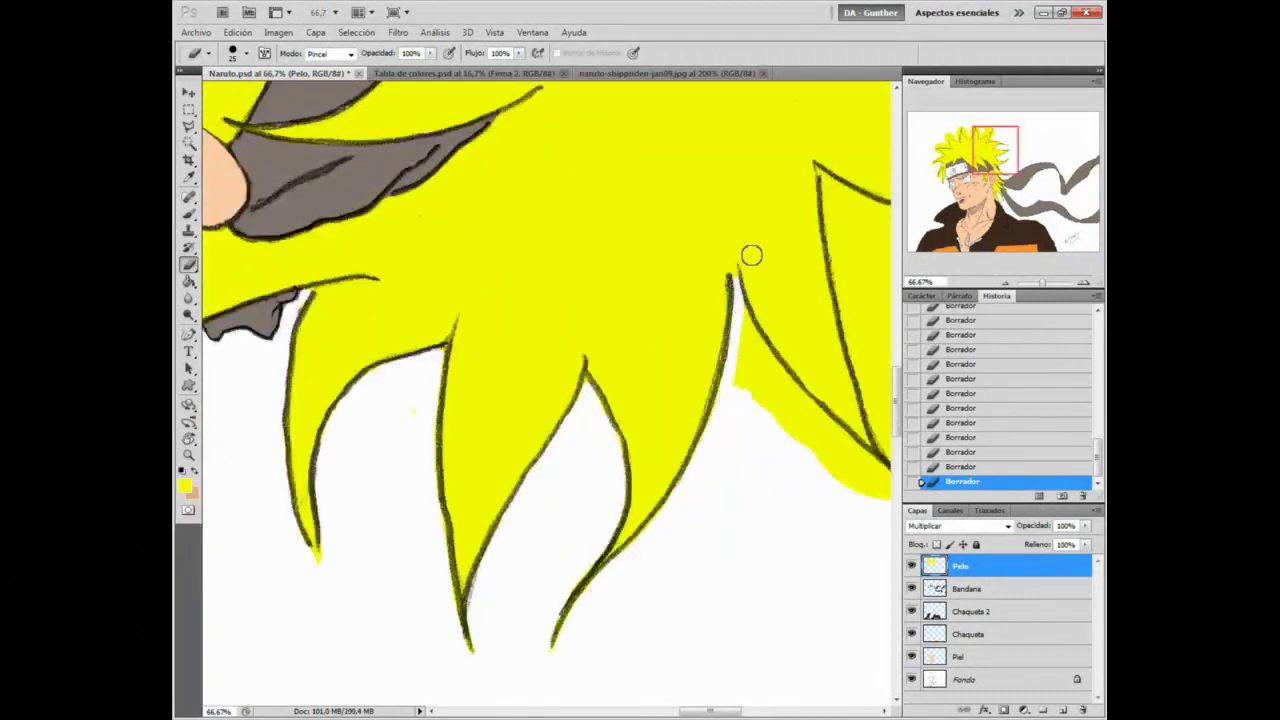
pyautogui.press('b')
pyautogui.moveTo(747, 251); pyautogui.dragTo(763, 314)
pyautogui.press('e')
pyautogui.moveTo(743, 391); pyautogui.dragTo(745, 332)
# Step: Rotate the canvas and erase the yellow halo around the hair spikes at the top of the head
pyautogui.press('r')
pyautogui.moveTo(591, 477)
pyautogui.mouseDown()
pyautogui.moveTo(609, 463)
pyautogui.moveTo(530, 486)
pyautogui.mouseUp()
pyautogui.moveTo(704, 584)
pyautogui.mouseDown()
pyautogui.moveTo(746, 473)
pyautogui.moveTo(724, 664)
pyautogui.mouseUp()
pyautogui.moveTo(727, 664)
pyautogui.mouseDown()
pyautogui.moveTo(687, 384)
pyautogui.moveTo(790, 260)
pyautogui.moveTo(734, 434)
pyautogui.moveTo(814, 400)
pyautogui.moveTo(853, 281)
pyautogui.moveTo(855, 200)
pyautogui.mouseUp()
pyautogui.press('r')
pyautogui.moveTo(794, 669)
pyautogui.mouseDown()
pyautogui.moveTo(471, 611)
pyautogui.moveTo(230, 228)
pyautogui.mouseUp()
pyautogui.press('e')
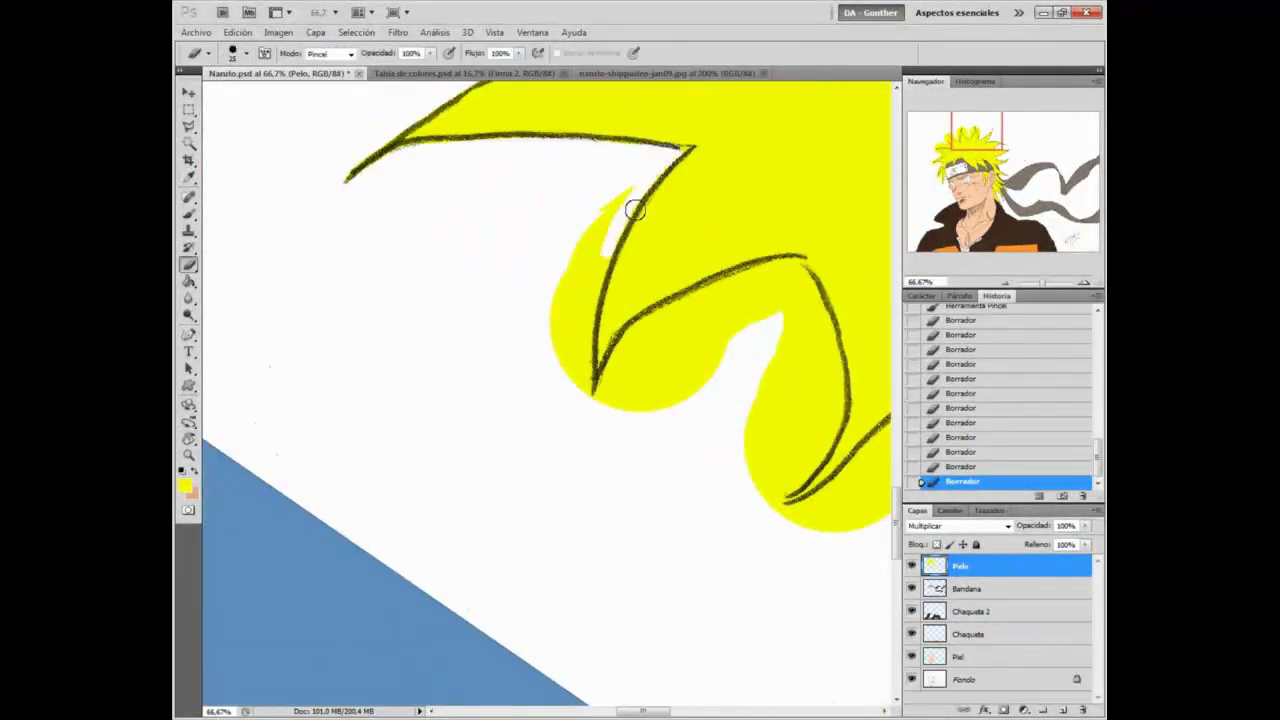
pyautogui.moveTo(617, 241); pyautogui.dragTo(611, 239)
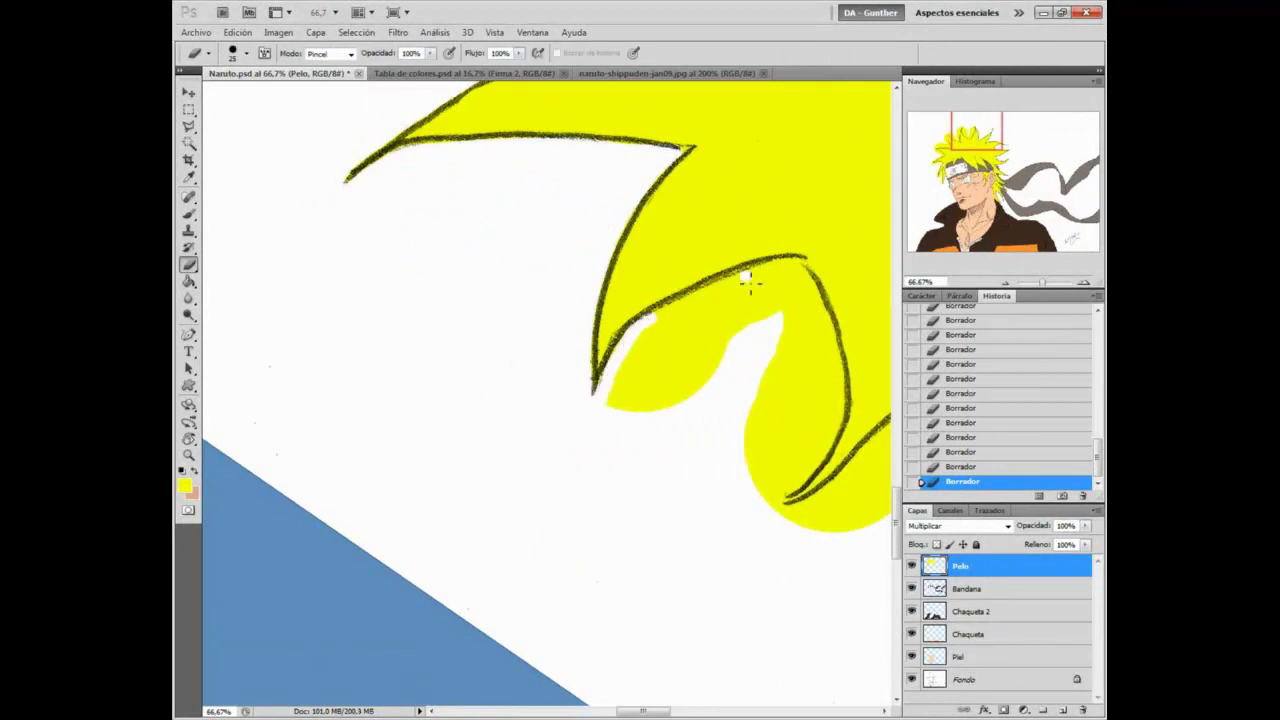
pyautogui.moveTo(657, 327)
pyautogui.mouseDown()
pyautogui.moveTo(629, 423)
pyautogui.moveTo(797, 274)
pyautogui.mouseUp()
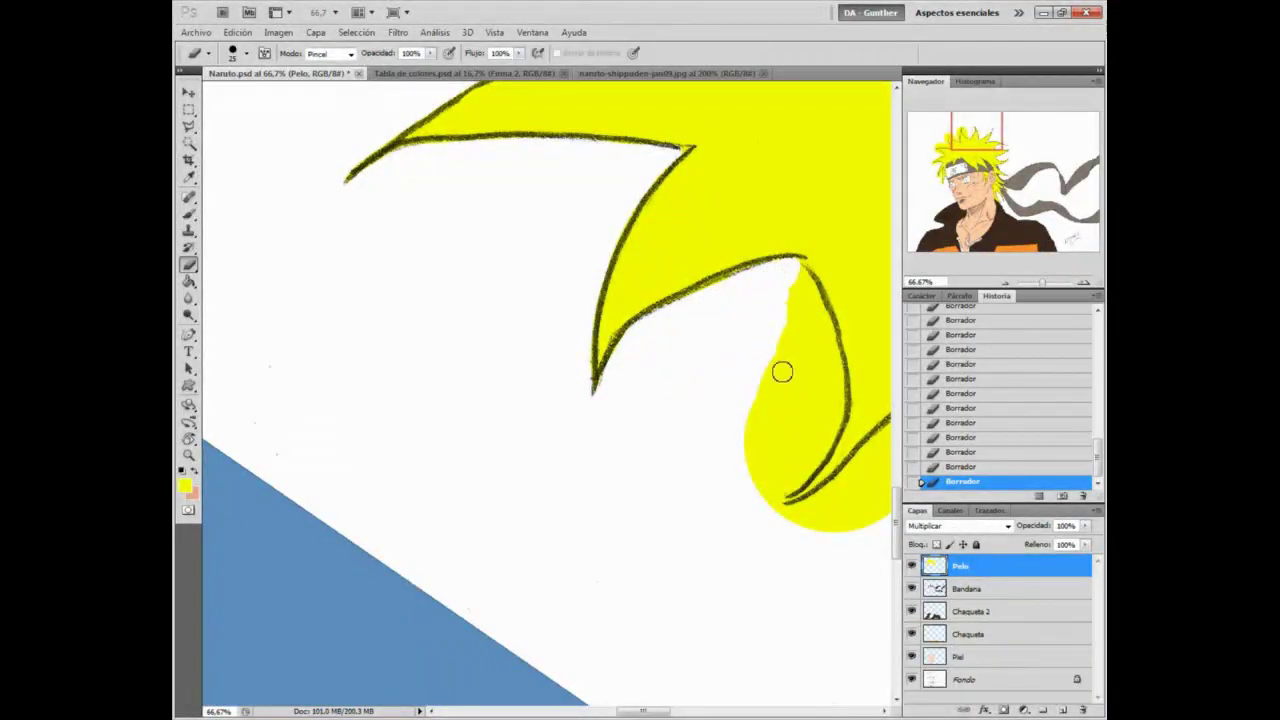
pyautogui.moveTo(750, 489); pyautogui.dragTo(816, 455)
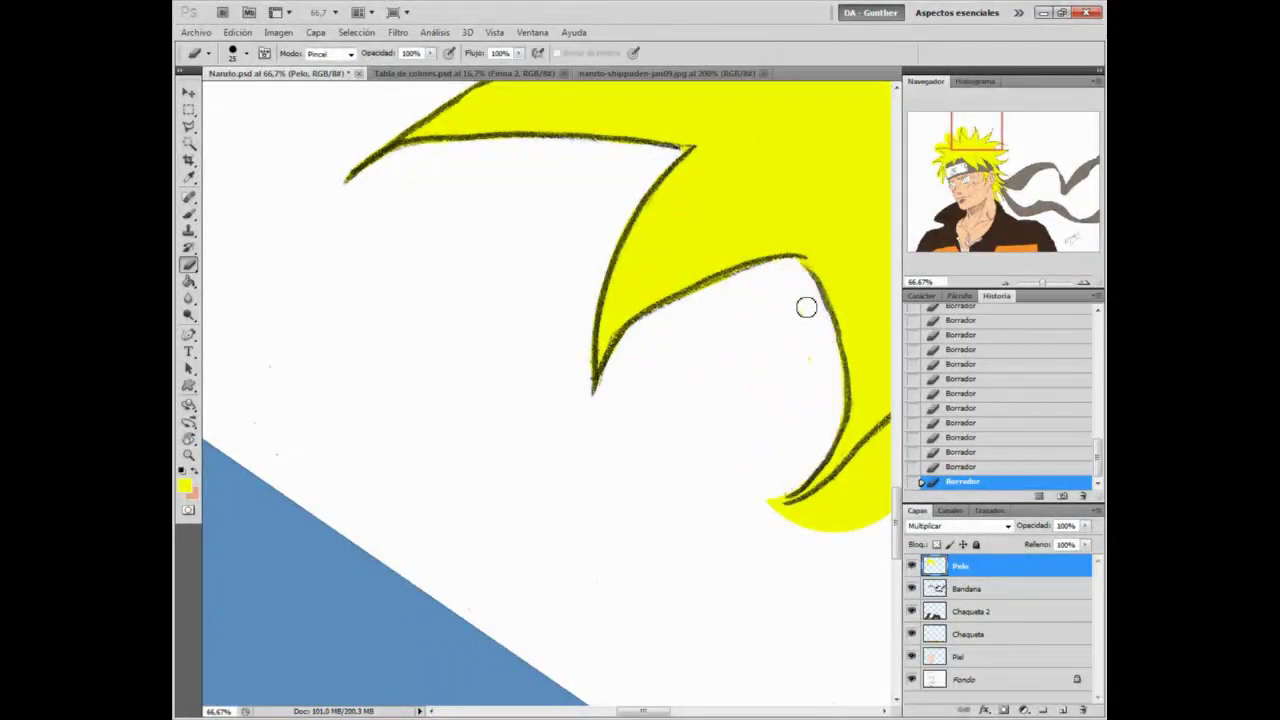
pyautogui.moveTo(812, 302); pyautogui.dragTo(808, 362)
# Step: Erase the yellow halo around the upper front hair spike and touch up its inner corner in yellow
pyautogui.press('Escape')
pyautogui.moveTo(230, 520)
pyautogui.mouseDown()
pyautogui.moveTo(570, 374)
pyautogui.moveTo(600, 349)
pyautogui.moveTo(590, 344)
pyautogui.moveTo(571, 514)
pyautogui.mouseUp()
pyautogui.press('r')
pyautogui.moveTo(600, 277); pyautogui.dragTo(670, 424)
pyautogui.moveTo(485, 278); pyautogui.dragTo(520, 233)
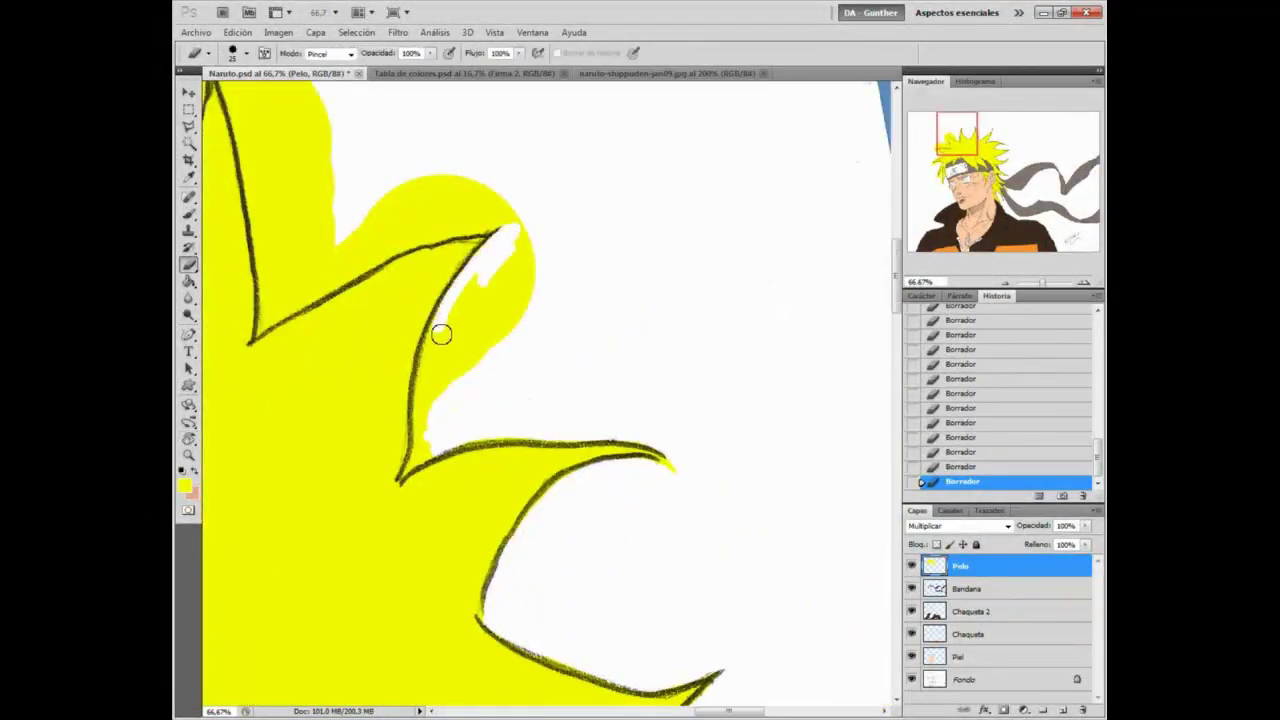
pyautogui.moveTo(427, 460)
pyautogui.mouseDown()
pyautogui.moveTo(509, 260)
pyautogui.moveTo(427, 430)
pyautogui.mouseUp()
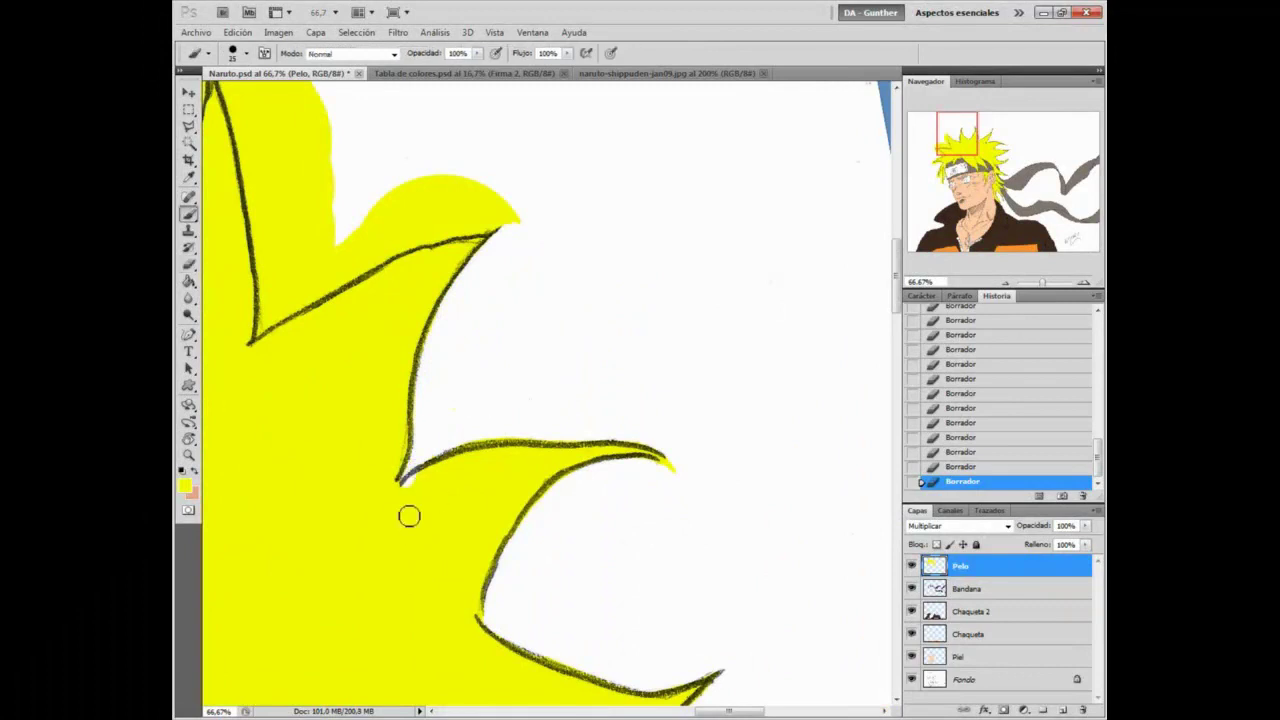
pyautogui.moveTo(429, 226)
pyautogui.mouseDown()
pyautogui.moveTo(306, 286)
pyautogui.moveTo(375, 246)
pyautogui.mouseUp()
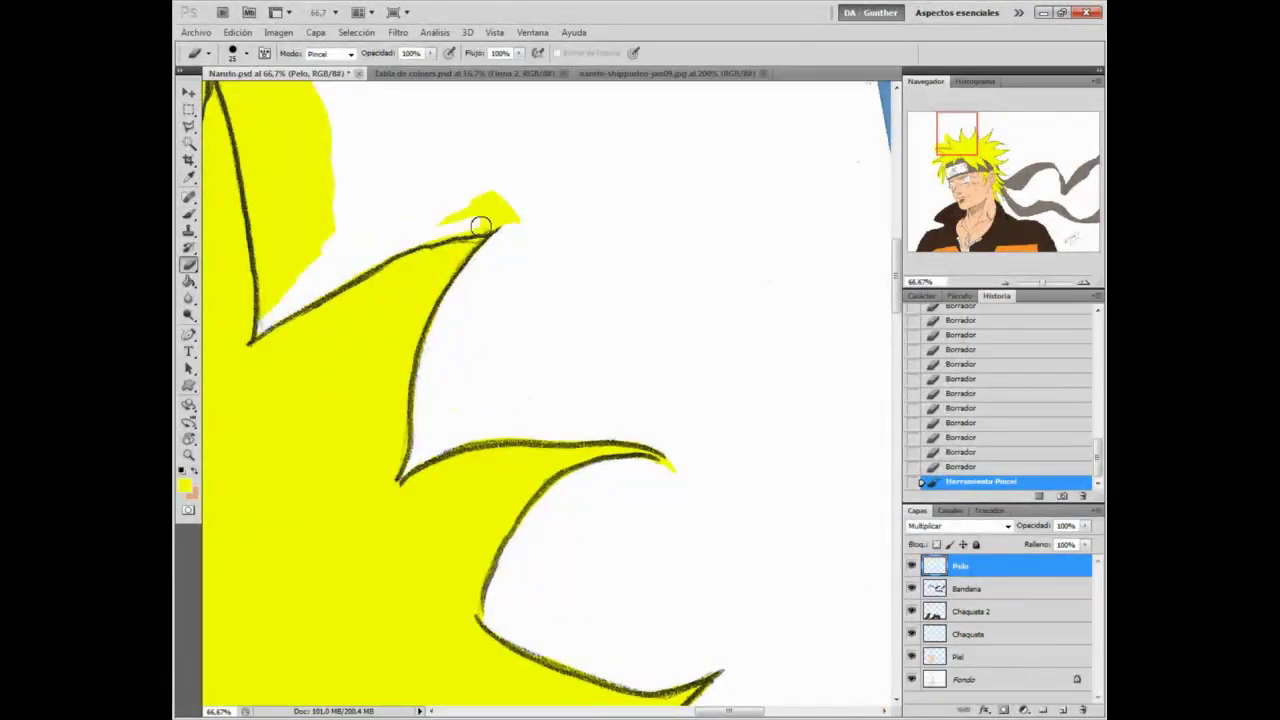
pyautogui.moveTo(470, 219); pyautogui.dragTo(488, 198)
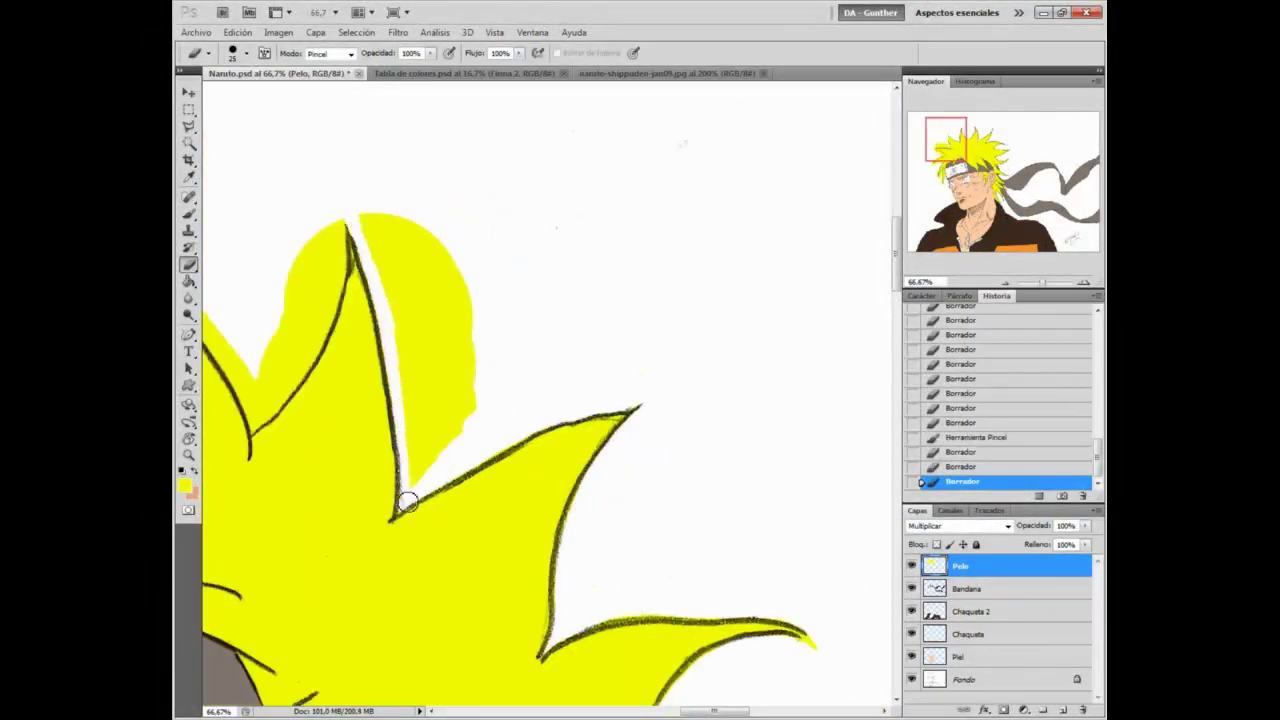
# Step: Erase the excess yellow around the front hair spikes above the headband
pyautogui.moveTo(408, 502)
pyautogui.mouseDown()
pyautogui.moveTo(437, 383)
pyautogui.moveTo(380, 269)
pyautogui.moveTo(412, 202)
pyautogui.mouseUp()
pyautogui.moveTo(586, 263); pyautogui.dragTo(783, 254)
pyautogui.moveTo(490, 308)
pyautogui.mouseDown()
pyautogui.moveTo(535, 239)
pyautogui.moveTo(456, 420)
pyautogui.moveTo(463, 370)
pyautogui.mouseUp()
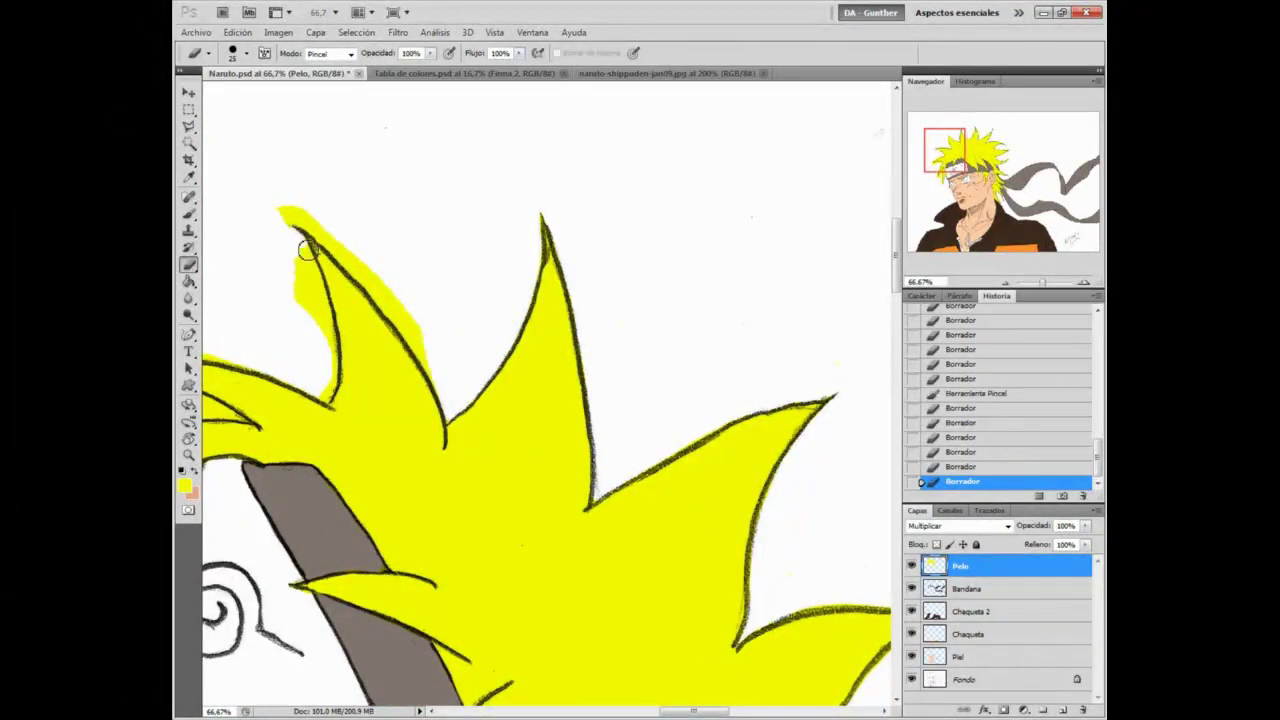
pyautogui.moveTo(290, 218); pyautogui.dragTo(310, 228)
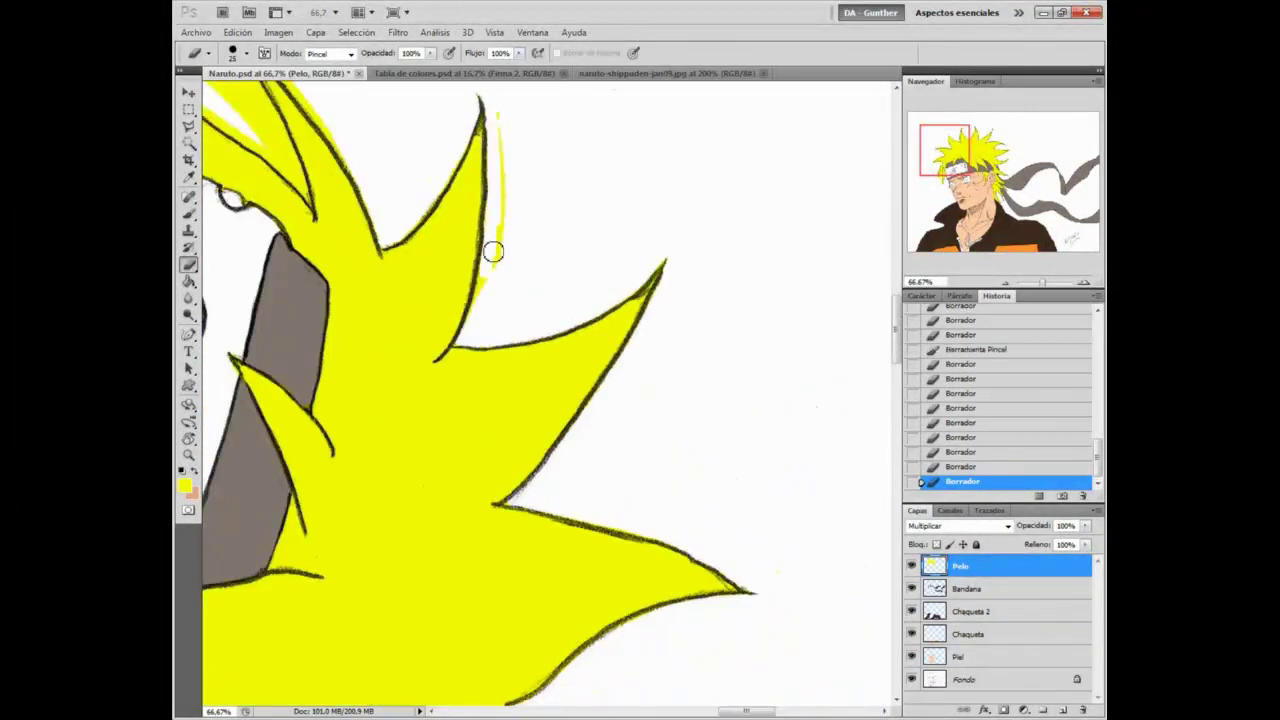
# Step: Erase the remaining yellow around the front hair spikes beside the headband plate
pyautogui.moveTo(497, 242); pyautogui.dragTo(480, 300)
pyautogui.moveTo(397, 90); pyautogui.dragTo(554, 366)
pyautogui.moveTo(419, 315)
pyautogui.mouseDown()
pyautogui.moveTo(577, 246)
pyautogui.moveTo(491, 389)
pyautogui.mouseUp()
pyautogui.moveTo(512, 98); pyautogui.dragTo(508, 178)
pyautogui.moveTo(490, 290); pyautogui.dragTo(555, 214)
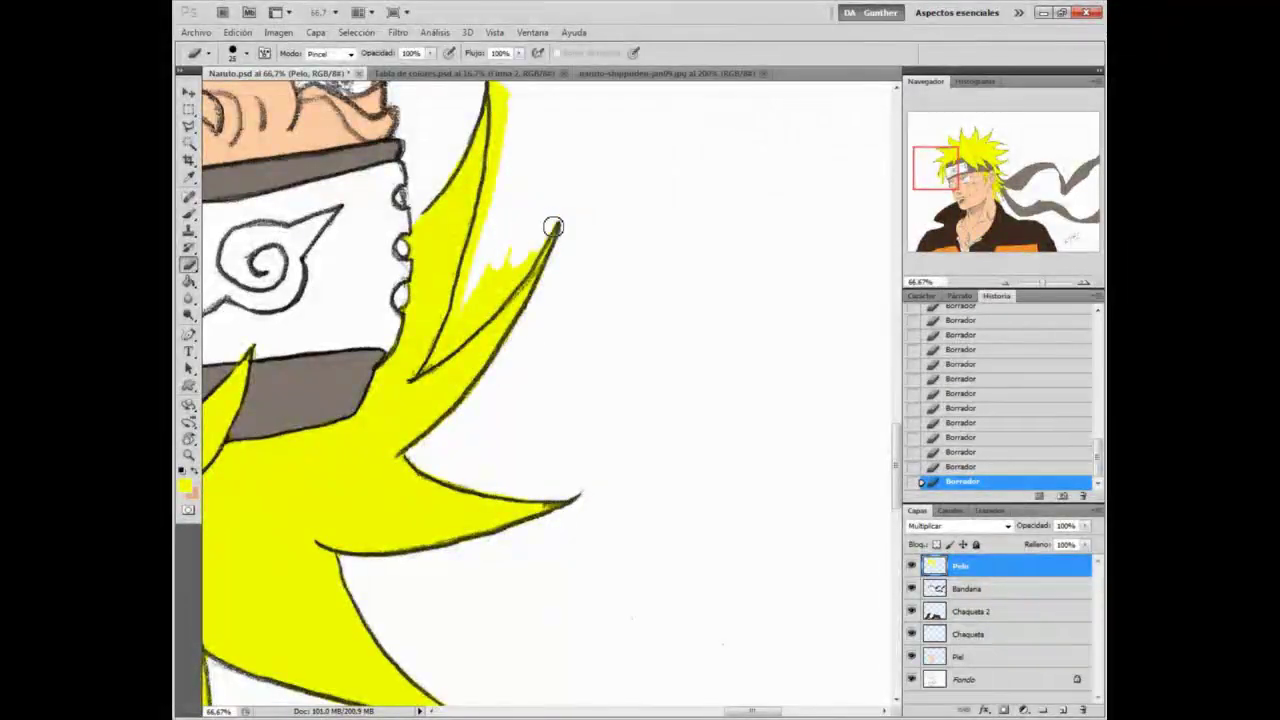
pyautogui.scroll(3, 503, 154)
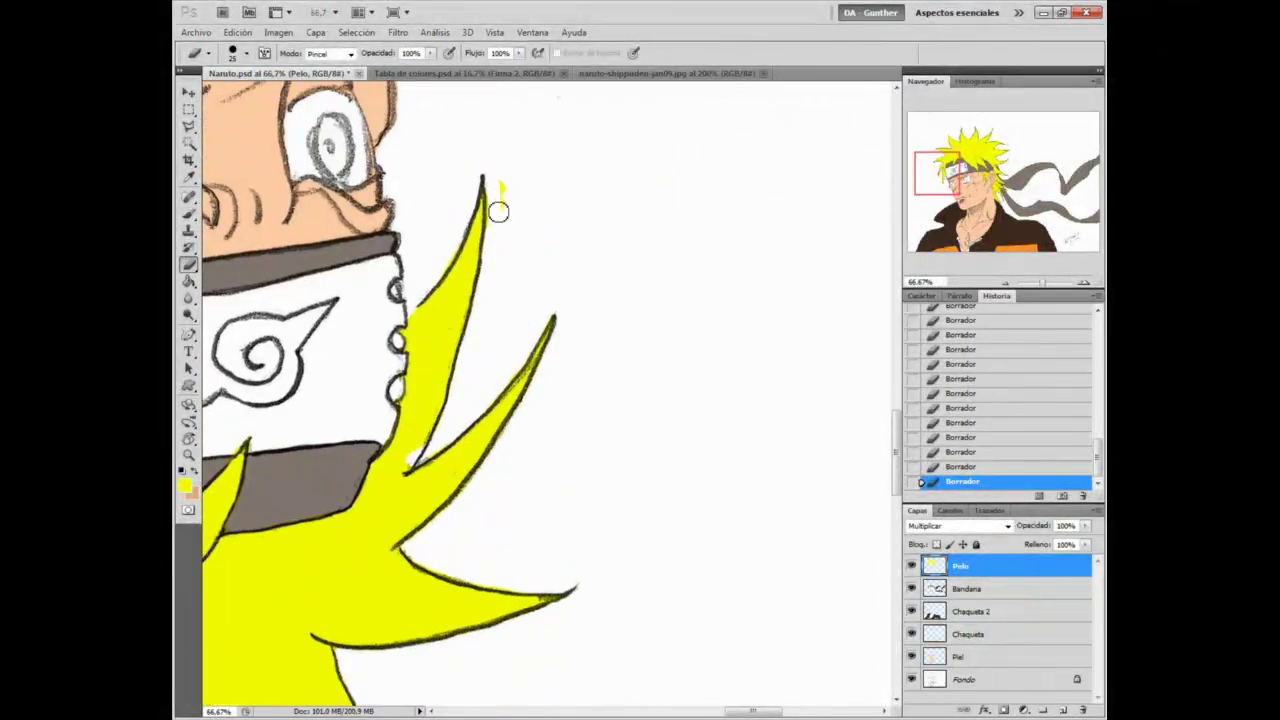
# Step: Set the Bandana layer's opacity to 100% and compare the whole drawing with the Naruto Shippuden reference image
pyautogui.press('b')
pyautogui.click(188, 455)
pyautogui.click(592, 53)
pyautogui.click(196, 33)
pyautogui.click(203, 200)
pyautogui.hotkey('alt', '[')
pyautogui.press('0')
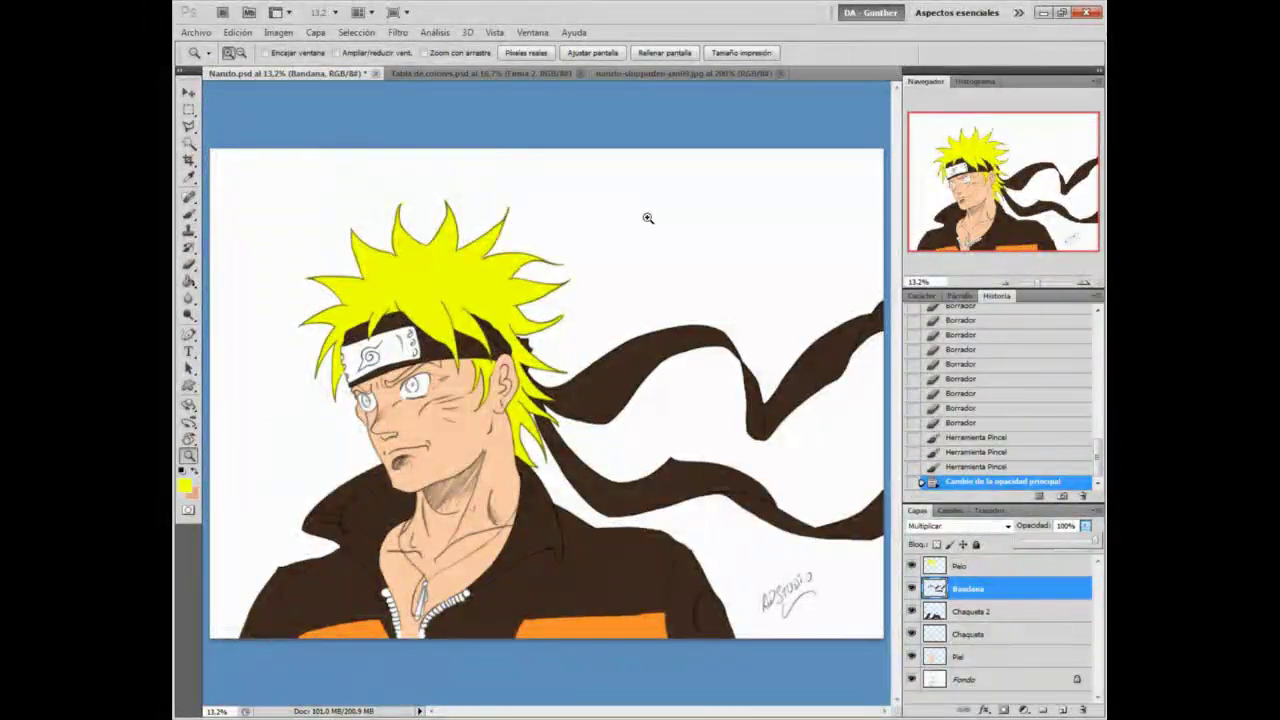
pyautogui.click(684, 74)
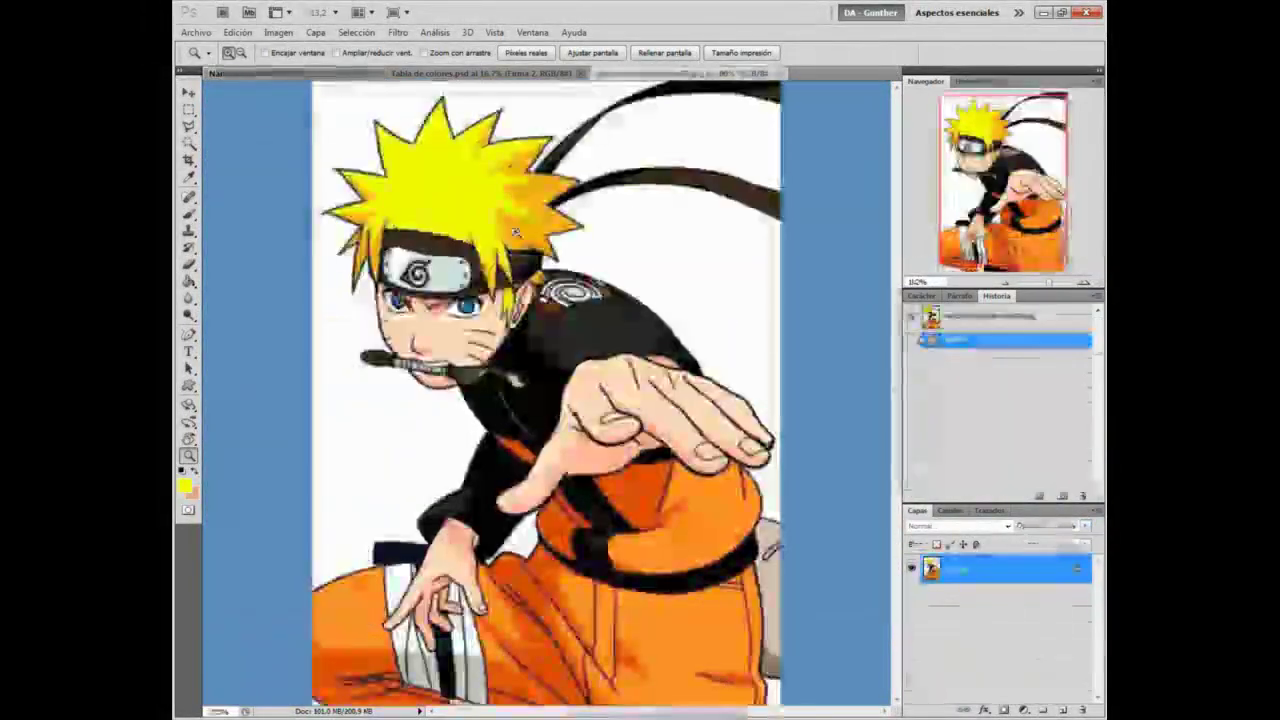
pyautogui.click(297, 74)
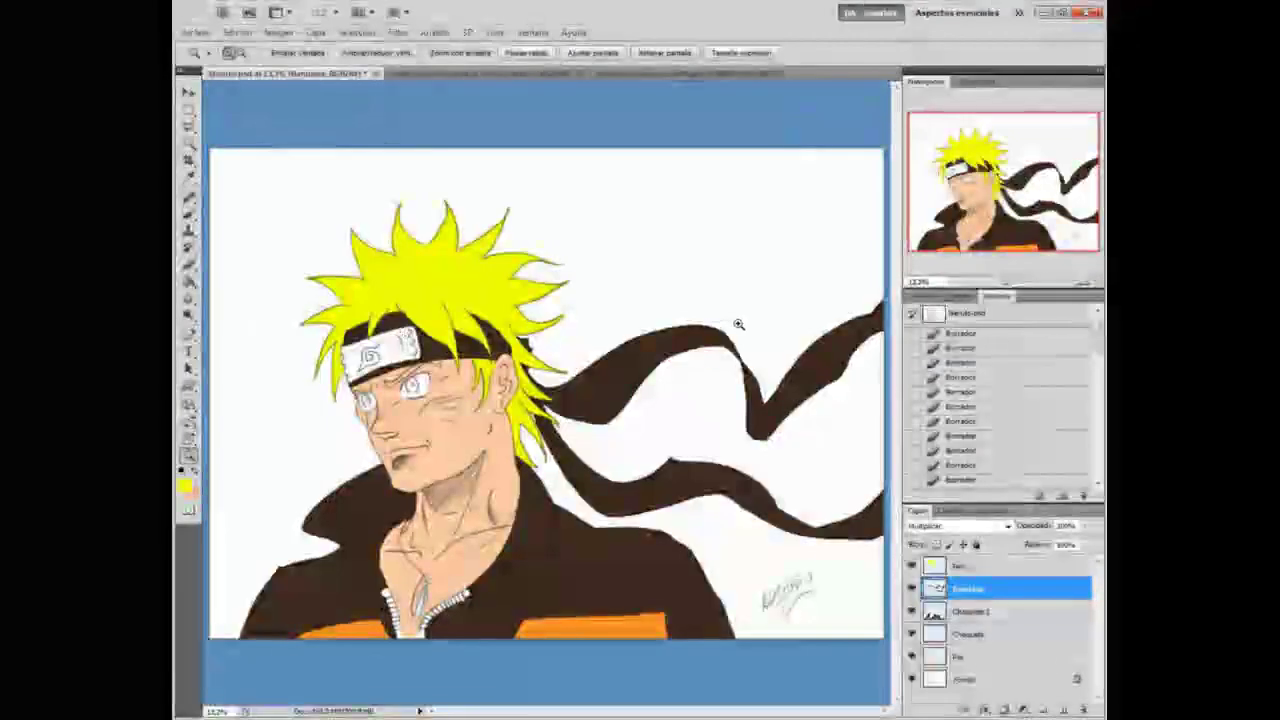
# Step: Select the spiral symbol on the headband plate on the Fondo layer with the Polygonal Lasso
pyautogui.click(1014, 682)
pyautogui.click(386, 366)
pyautogui.click(386, 366)
pyautogui.click(386, 366)
pyautogui.click(386, 366)
pyautogui.press('l')
pyautogui.click(321, 378)
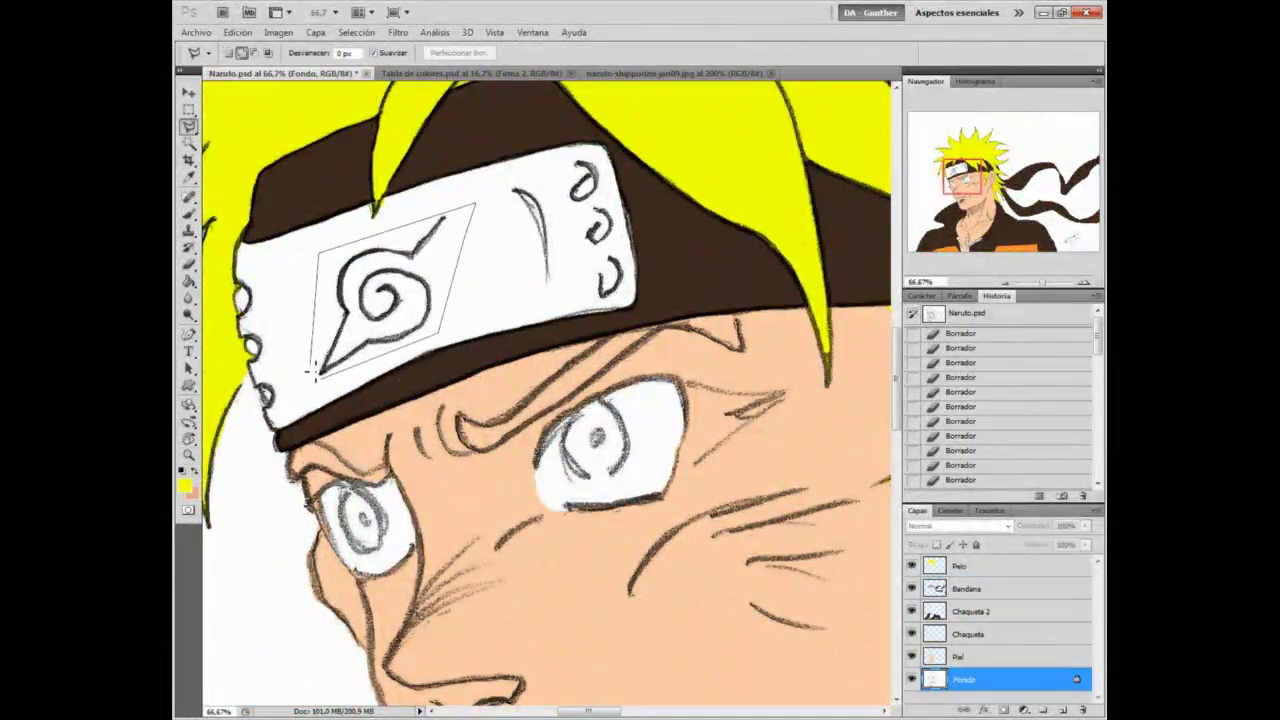
pyautogui.doubleClick(316, 335)
# Step: Copy the selected symbol to its own layer, apply a Free Transform and reposition it on the plate
pyautogui.hotkey('ctrl', 'j')
pyautogui.hotkey('ctrl', 't')
pyautogui.press('Return')
pyautogui.moveTo(575, 321); pyautogui.dragTo(584, 329)
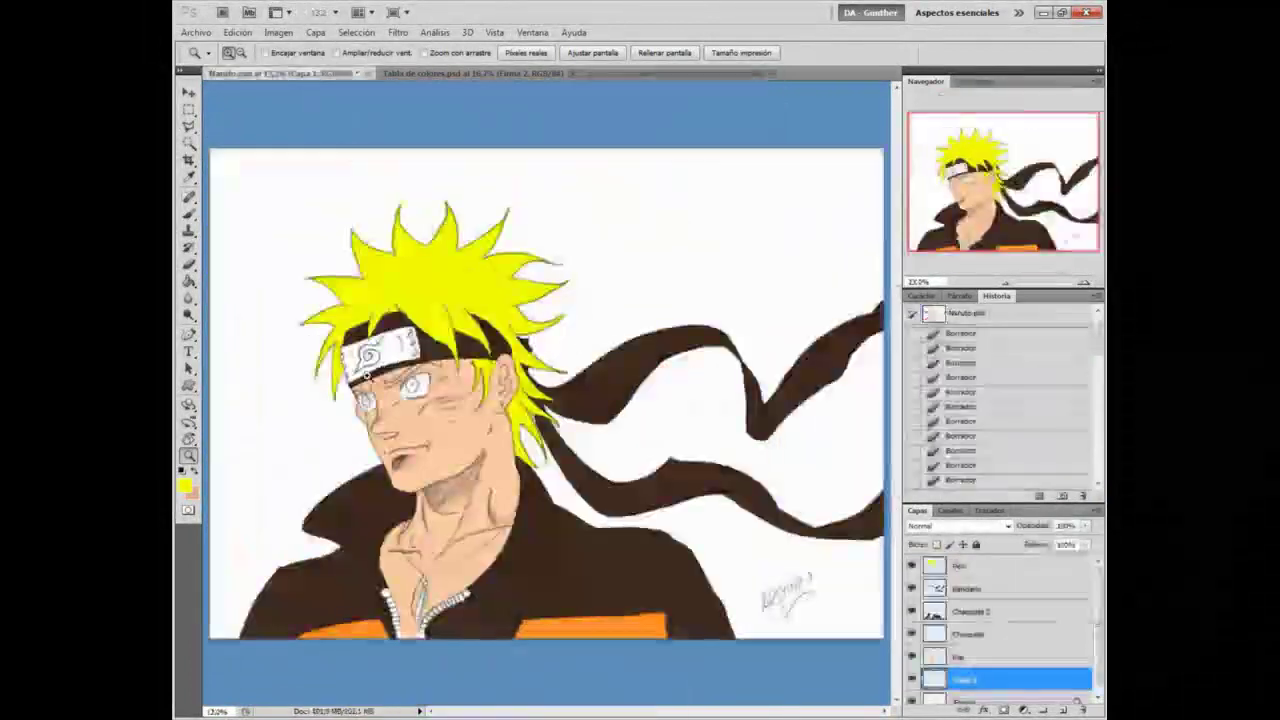
# Step: Erase the leftovers around the repositioned symbol and merge its layer down into Fondo
pyautogui.moveTo(365, 370); pyautogui.dragTo(365, 370)
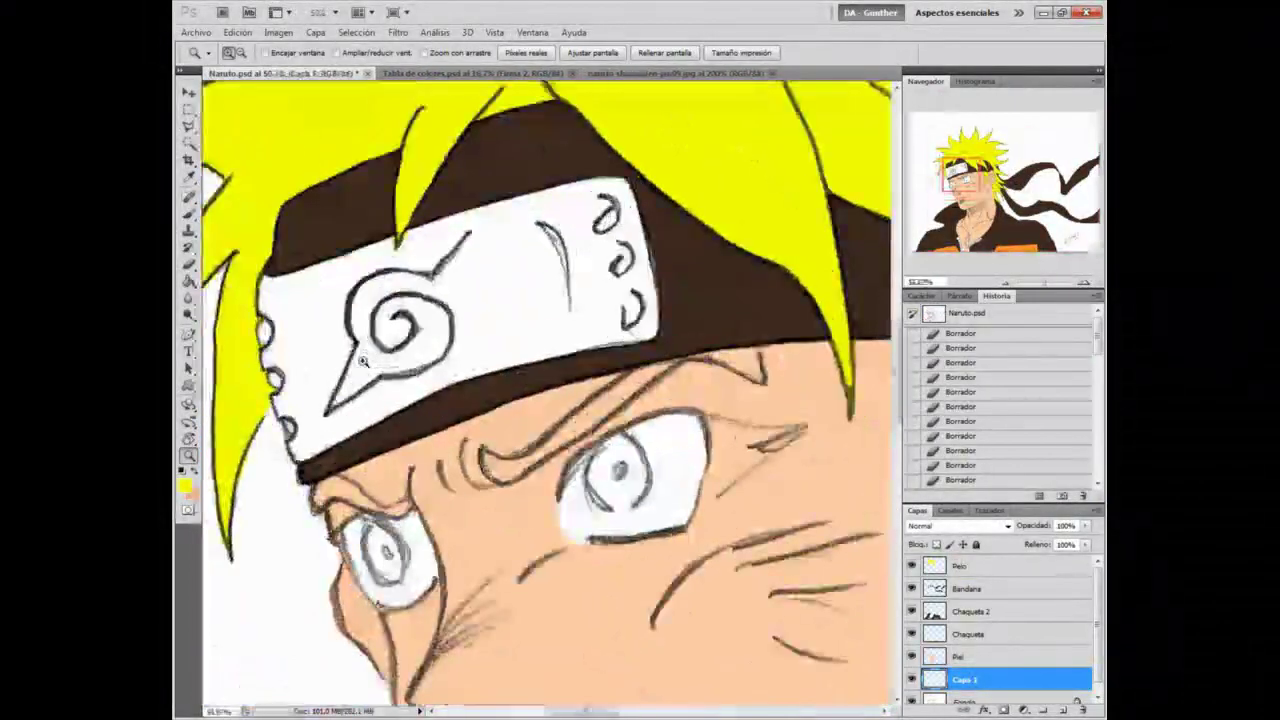
pyautogui.press('b')
pyautogui.hotkey('ctrl', 'e')
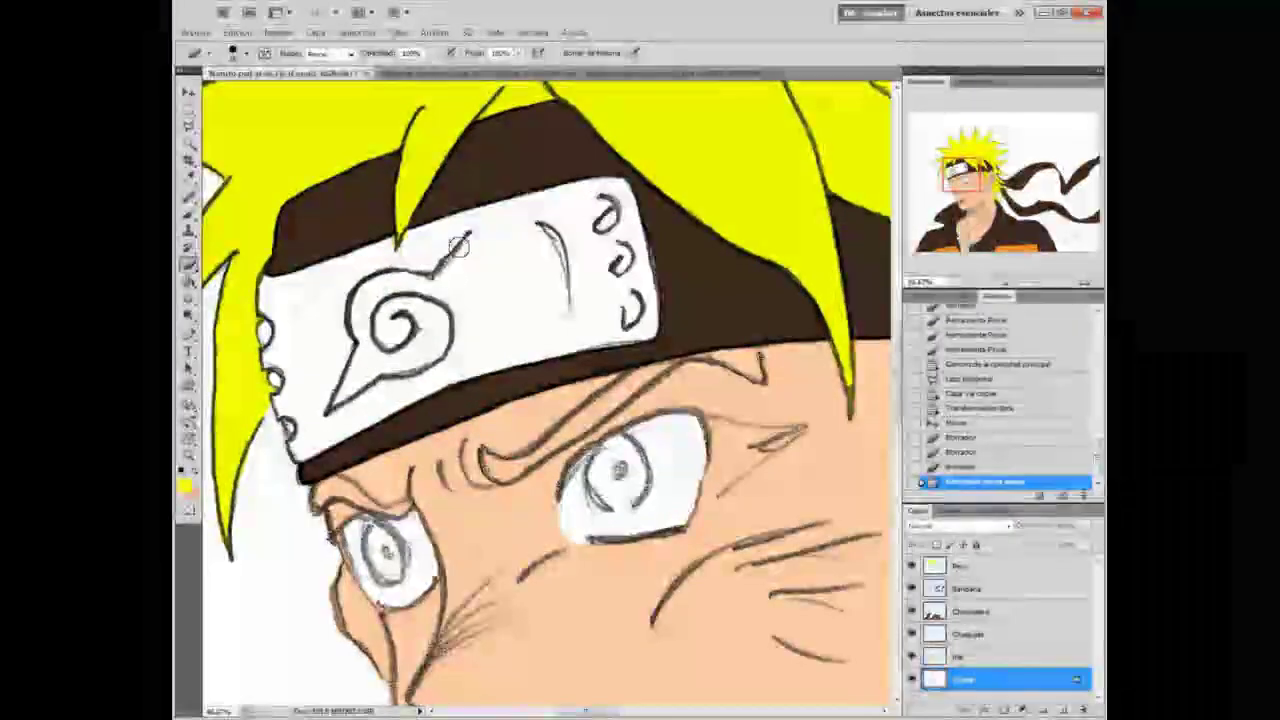
pyautogui.press('z')
pyautogui.hotkey('ctrl', '0')
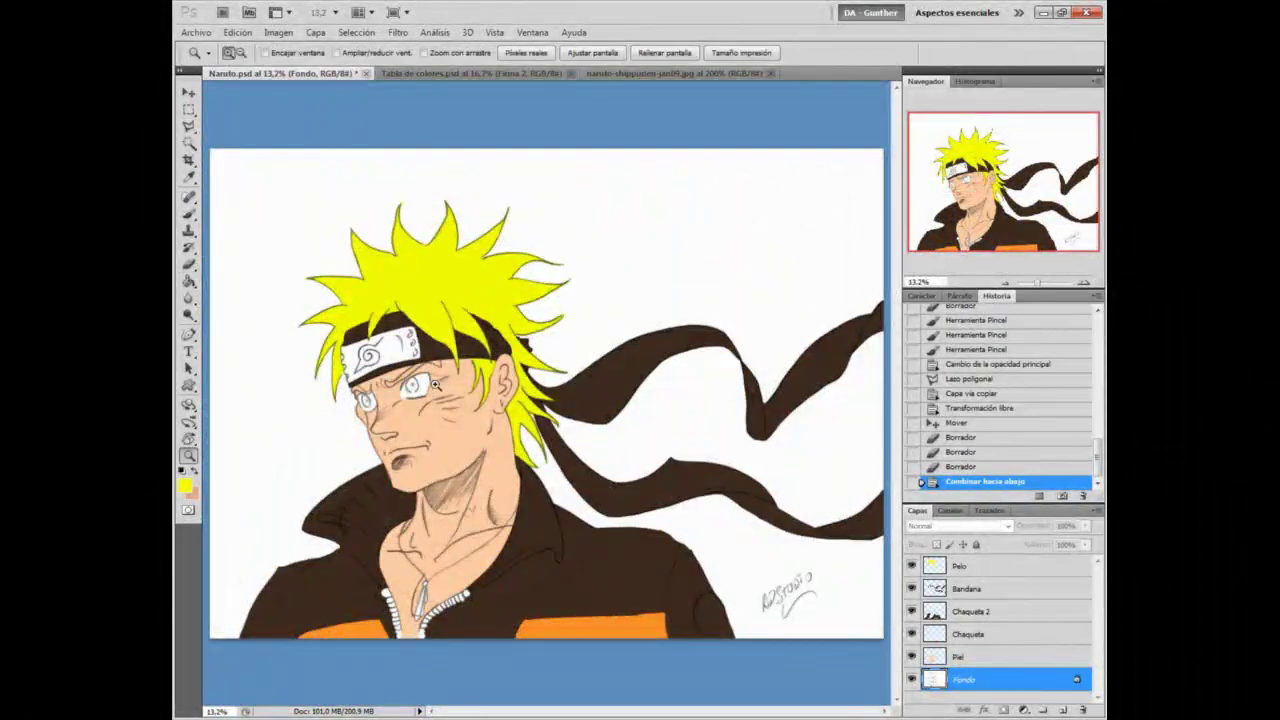
# Step: Erase the skin colour from both eyebrows on the Piel layer
pyautogui.click(432, 384)
pyautogui.click(432, 384)
pyautogui.click(1000, 657)
pyautogui.click(380, 375)
pyautogui.click(380, 375)
pyautogui.press('e')
pyautogui.moveTo(378, 368); pyautogui.dragTo(464, 310)
pyautogui.moveTo(375, 373); pyautogui.dragTo(328, 383)
pyautogui.moveTo(492, 306); pyautogui.dragTo(525, 310)
pyautogui.moveTo(400, 355); pyautogui.dragTo(345, 387)
pyautogui.click(508, 364)
pyautogui.moveTo(250, 415); pyautogui.dragTo(556, 363)
# Step: Paint both eyebrows yellow on the Pelo layer and erase the colour that spills over their outlines
pyautogui.click(1037, 567)
pyautogui.press('b')
pyautogui.moveTo(740, 275); pyautogui.dragTo(762, 256)
pyautogui.moveTo(750, 265); pyautogui.dragTo(680, 309)
pyautogui.moveTo(672, 315)
pyautogui.mouseDown()
pyautogui.moveTo(649, 342)
pyautogui.moveTo(633, 328)
pyautogui.mouseUp()
pyautogui.moveTo(506, 356); pyautogui.dragTo(535, 357)
pyautogui.moveTo(535, 357); pyautogui.dragTo(573, 361)
pyautogui.scroll(2, 636, 416)
pyautogui.press('e')
pyautogui.moveTo(453, 280); pyautogui.dragTo(528, 294)
# Step: Touch up the remaining small gaps in colour and erase the excess along the outlines
pyautogui.press('b')
pyautogui.moveTo(622, 204); pyautogui.dragTo(660, 238)
pyautogui.press('e')
pyautogui.moveTo(748, 151); pyautogui.dragTo(728, 170)
pyautogui.moveTo(728, 170); pyautogui.dragTo(742, 160)
pyautogui.moveTo(870, 110); pyautogui.dragTo(682, 267)
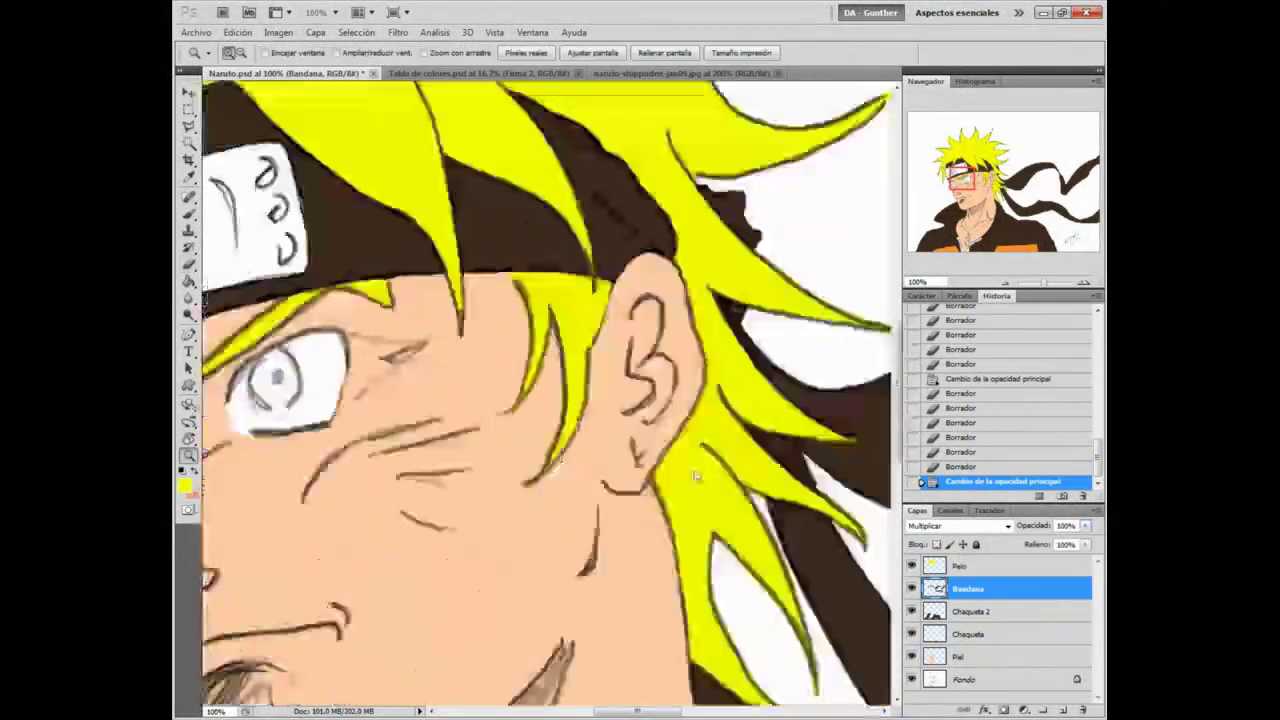
pyautogui.hotkey('ctrl', '0')
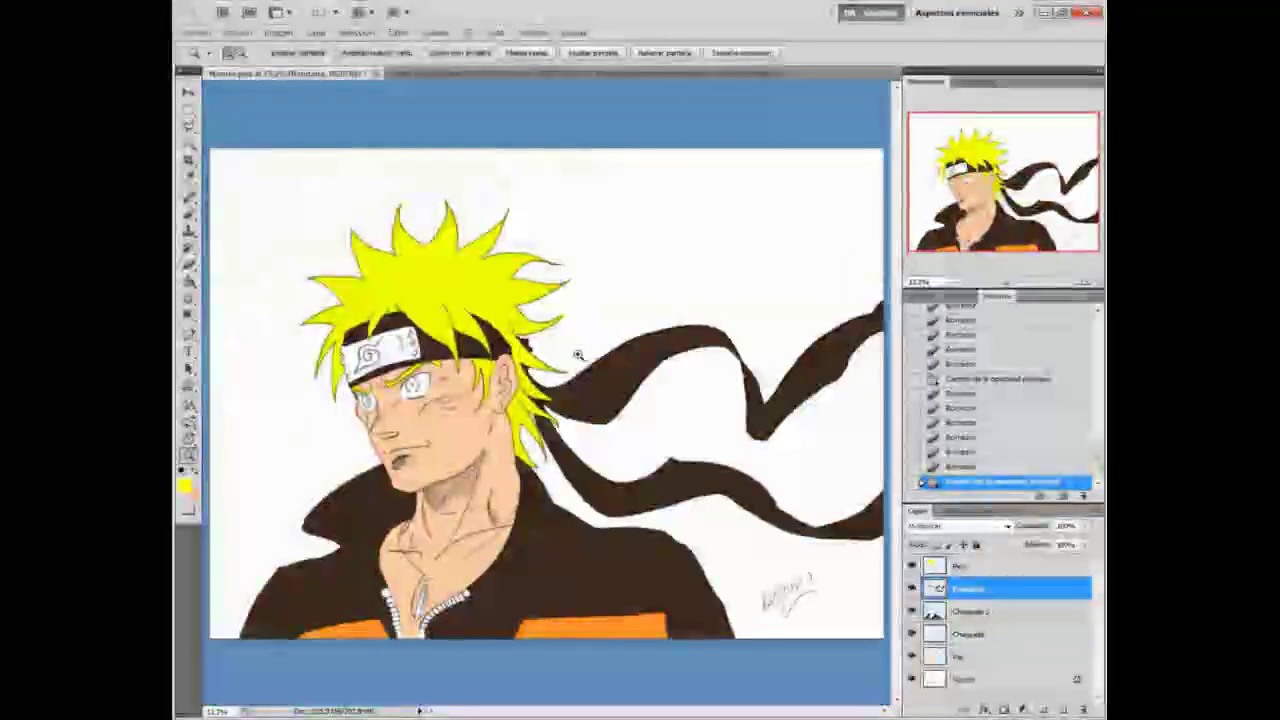
# Step: Reshape the lassoed jaw line on the Fondo layer with Free Transform, deselect it and compare with the earlier state
pyautogui.click(420, 367)
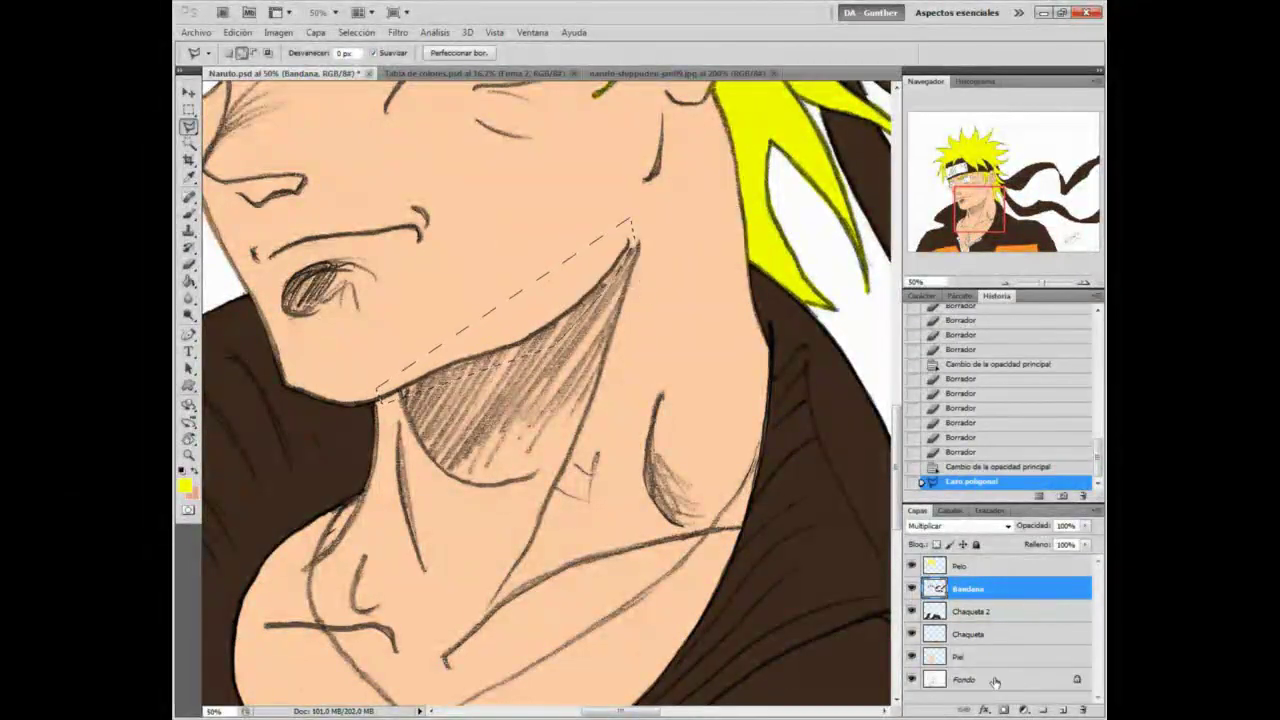
pyautogui.hotkey('ctrl', 't')
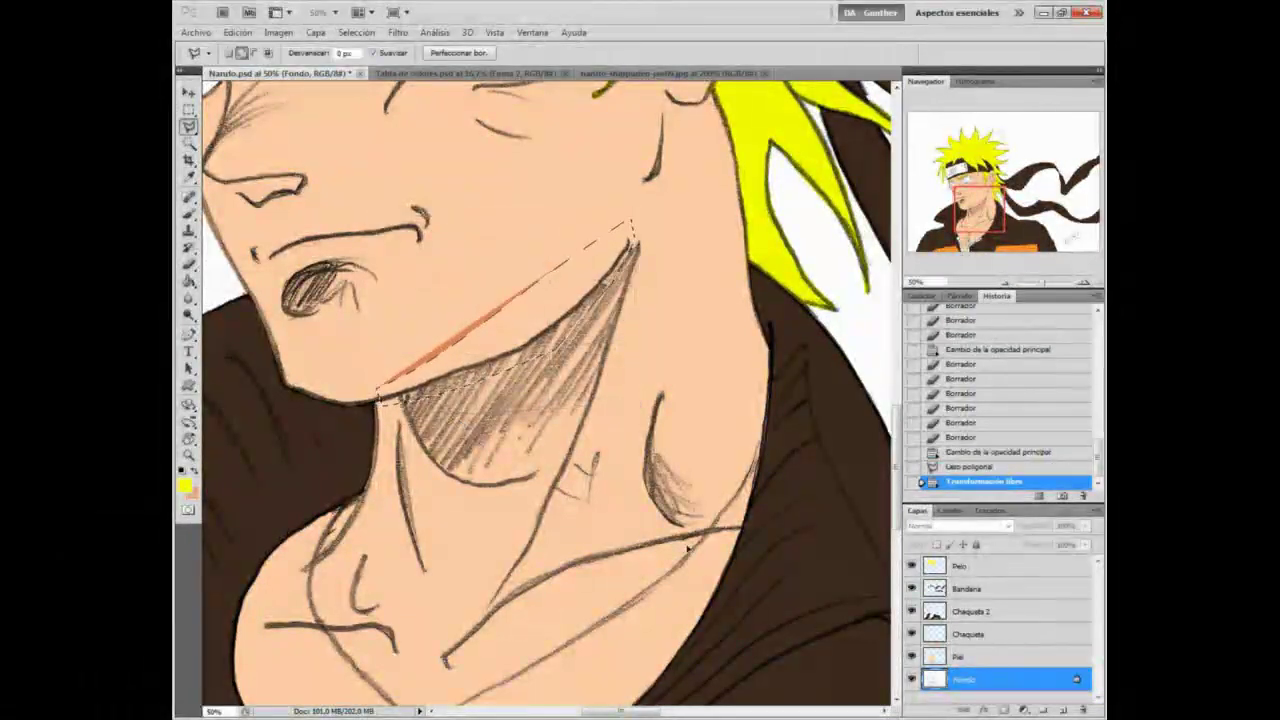
pyautogui.rightClick(510, 435)
pyautogui.click(555, 445)
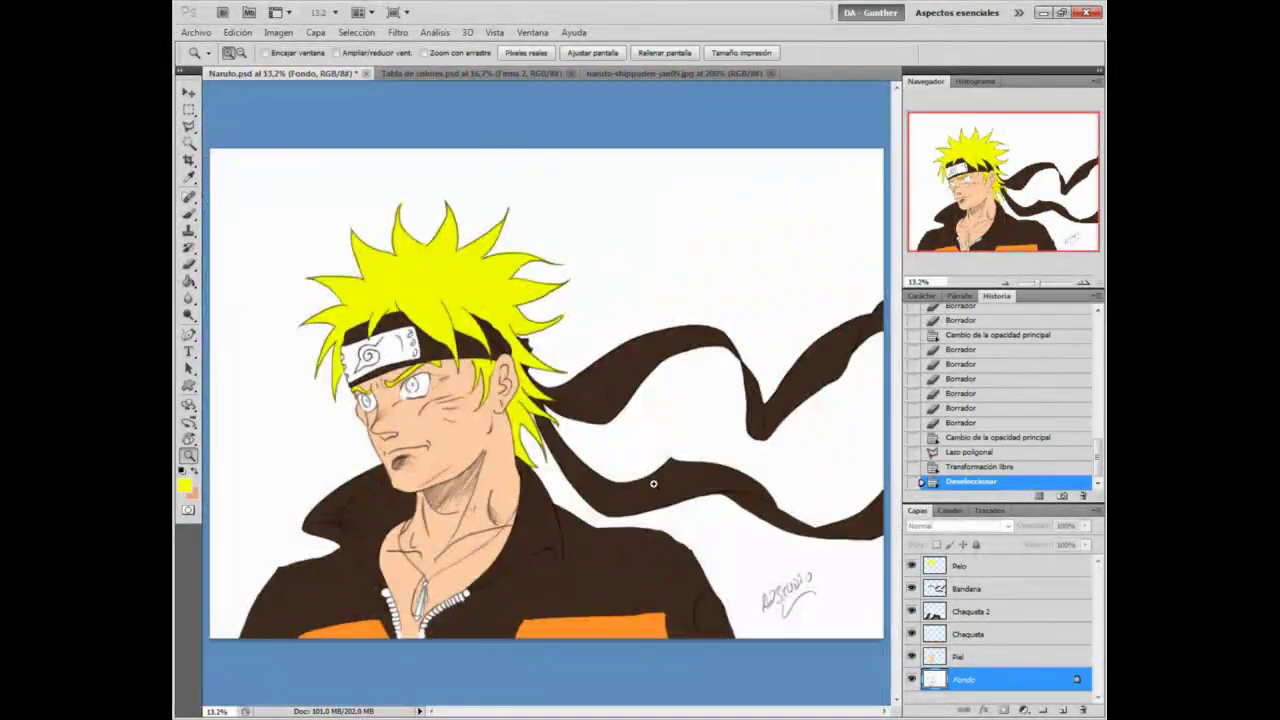
pyautogui.click(986, 441)
pyautogui.hotkey('ctrl', 'z')
# Step: Clean up the leftover line above the jaw on the Fondo layer with the Clone Stamp
pyautogui.click(443, 465)
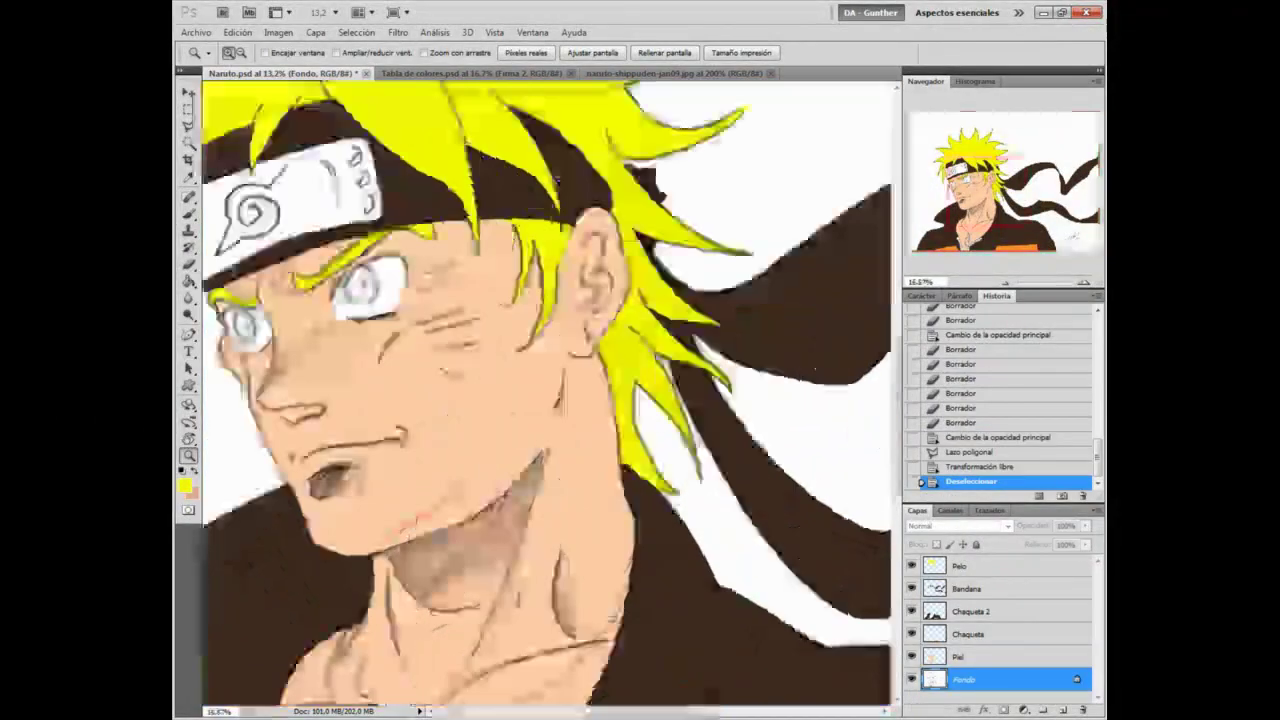
pyautogui.press('s')
pyautogui.rightClick(637, 314)
pyautogui.press('Escape')
pyautogui.moveTo(470, 470); pyautogui.dragTo(409, 509)
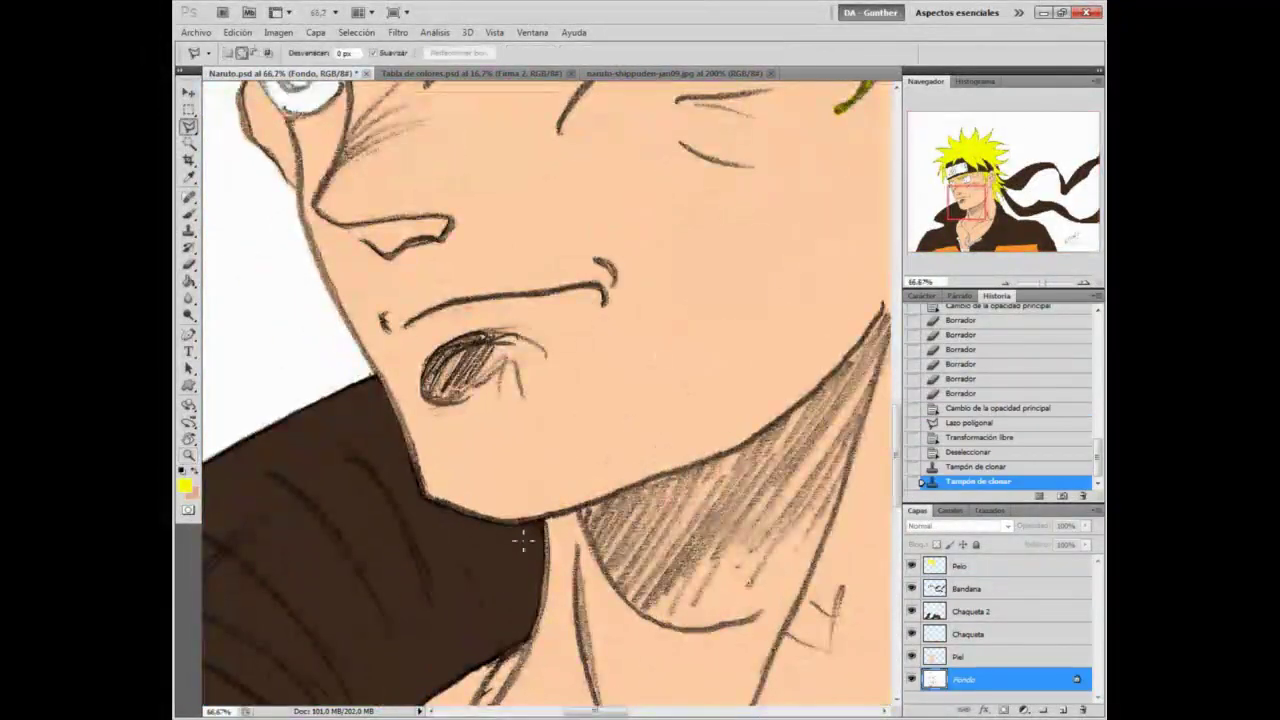
pyautogui.click(370, 372)
pyautogui.click(497, 478)
pyautogui.click(510, 520)
pyautogui.click(478, 565)
pyautogui.click(295, 466)
pyautogui.click(370, 372)
pyautogui.hotkey('ctrl', 't')
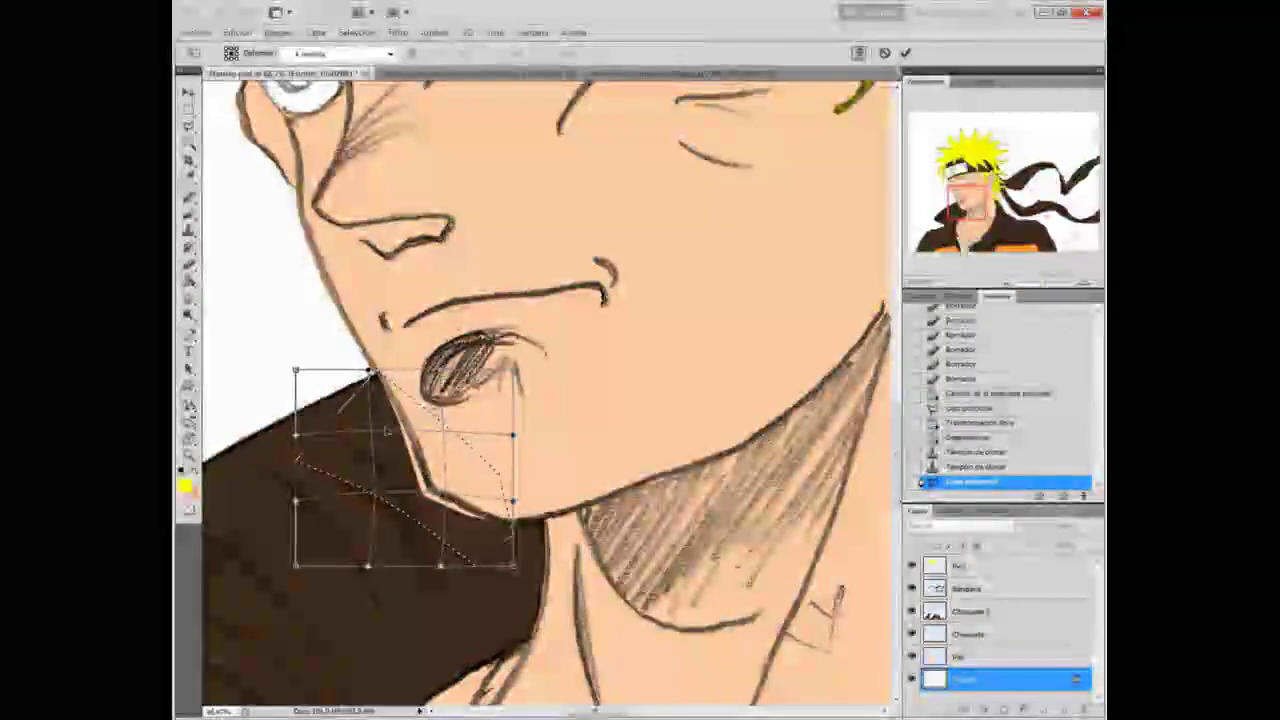
pyautogui.press('Escape')
pyautogui.hotkey('ctrl', 'd')
# Step: Lasso the chin corner on the Fondo layer, shift its outline slightly inward with Free Transform and deselect it
pyautogui.click(527, 542)
pyautogui.click(551, 510)
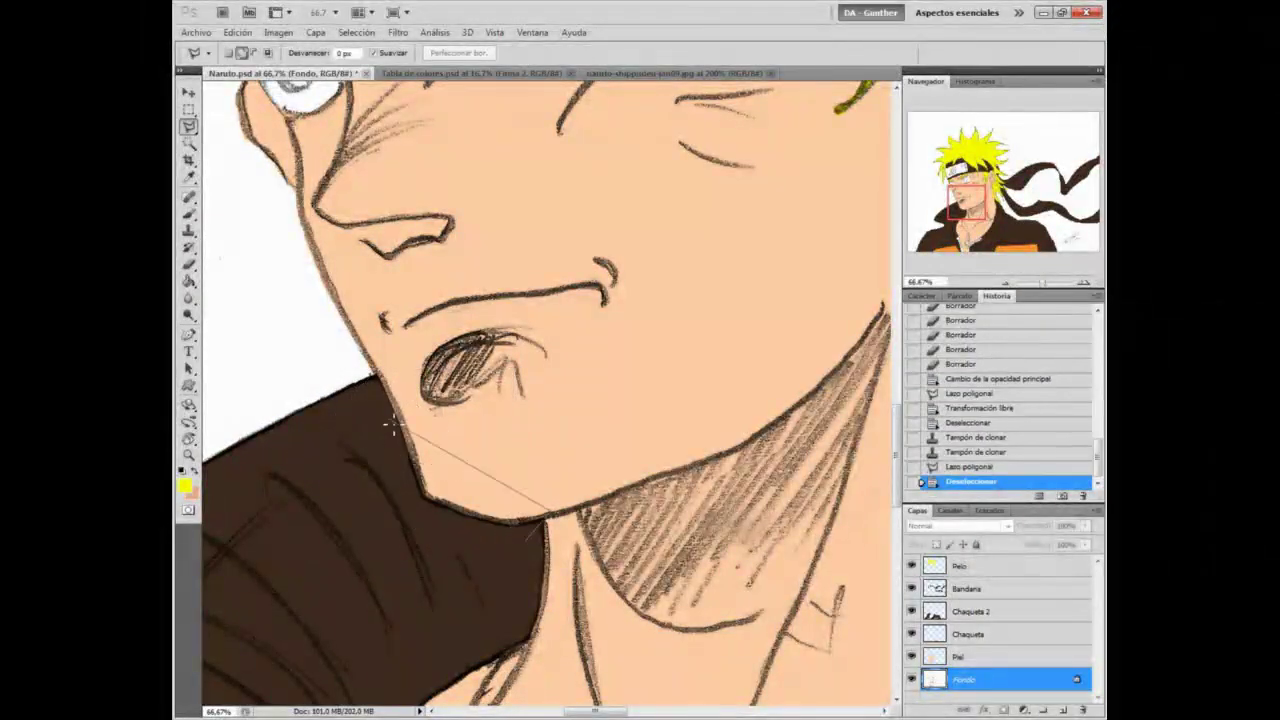
pyautogui.click(390, 418)
pyautogui.doubleClick(433, 556)
pyautogui.hotkey('ctrl', 't')
pyautogui.rightClick(447, 527)
pyautogui.click(491, 406)
pyautogui.moveTo(412, 498); pyautogui.dragTo(422, 491)
pyautogui.press('Return')
pyautogui.hotkey('ctrl', 'd')
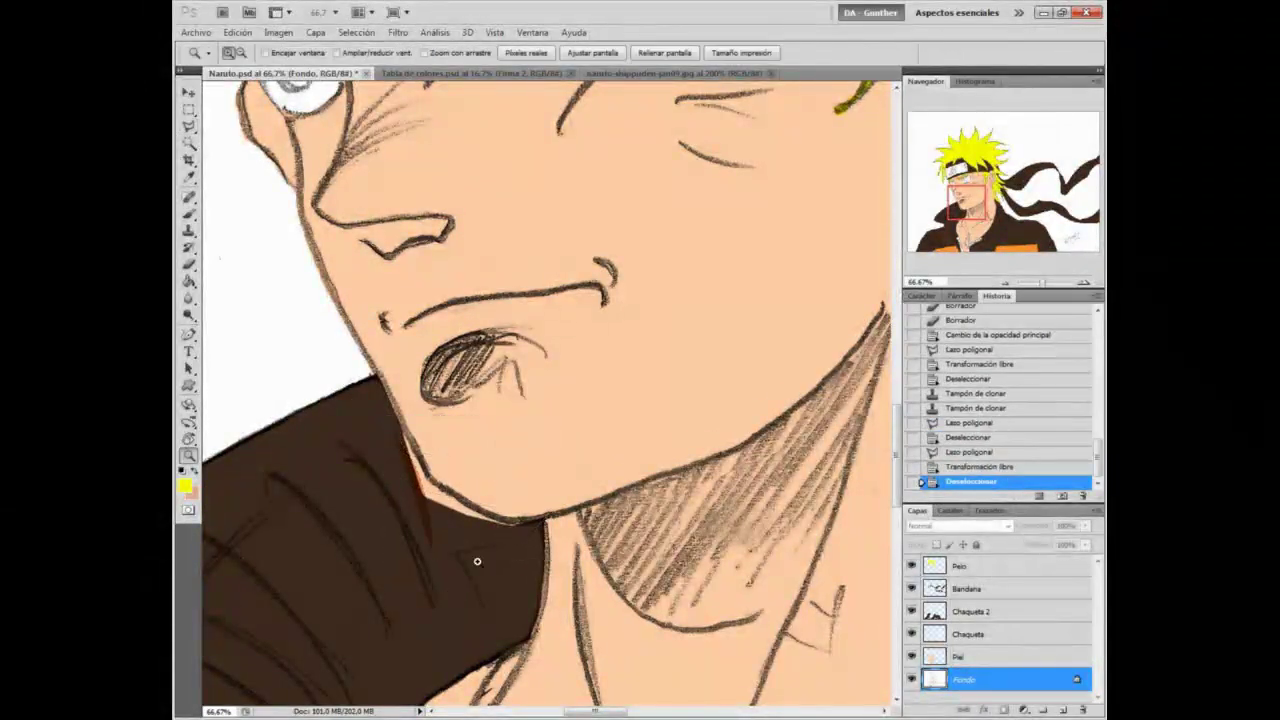
pyautogui.press('z')
pyautogui.hotkey('ctrl', '0')
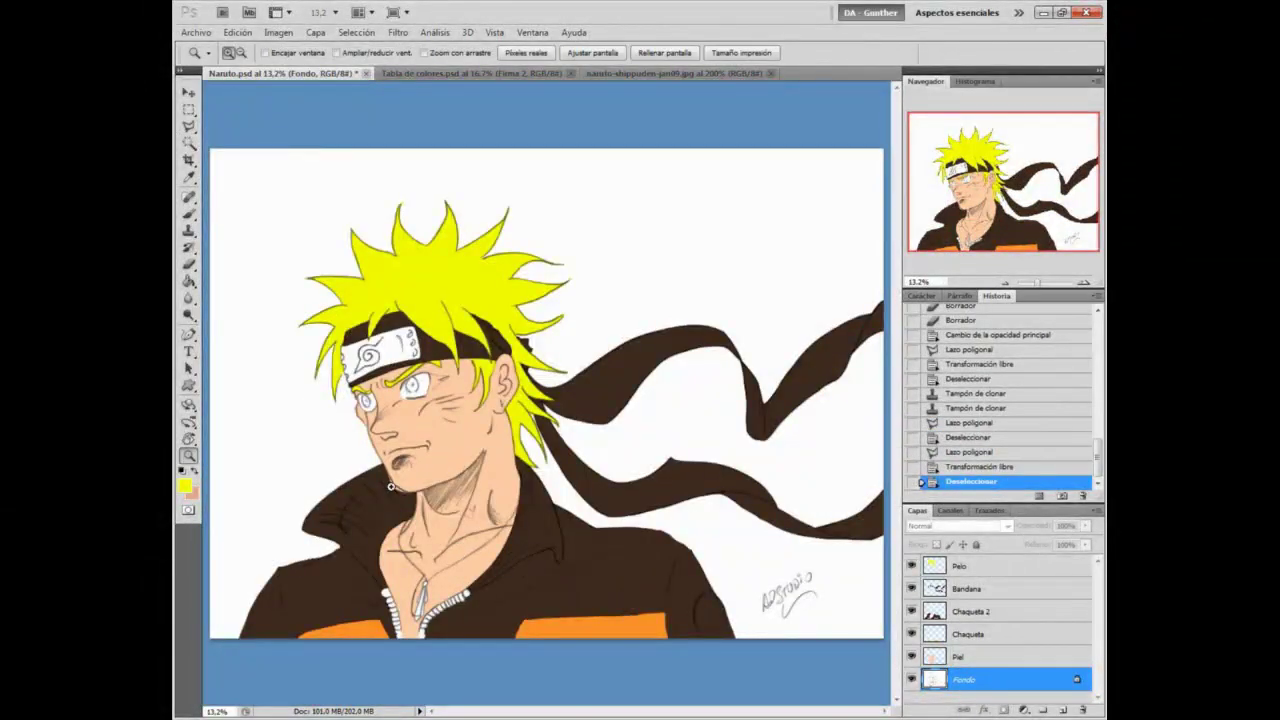
# Step: Remove the leftover line beside the chin on the Fondo layer with the Clone Stamp
pyautogui.click(394, 488)
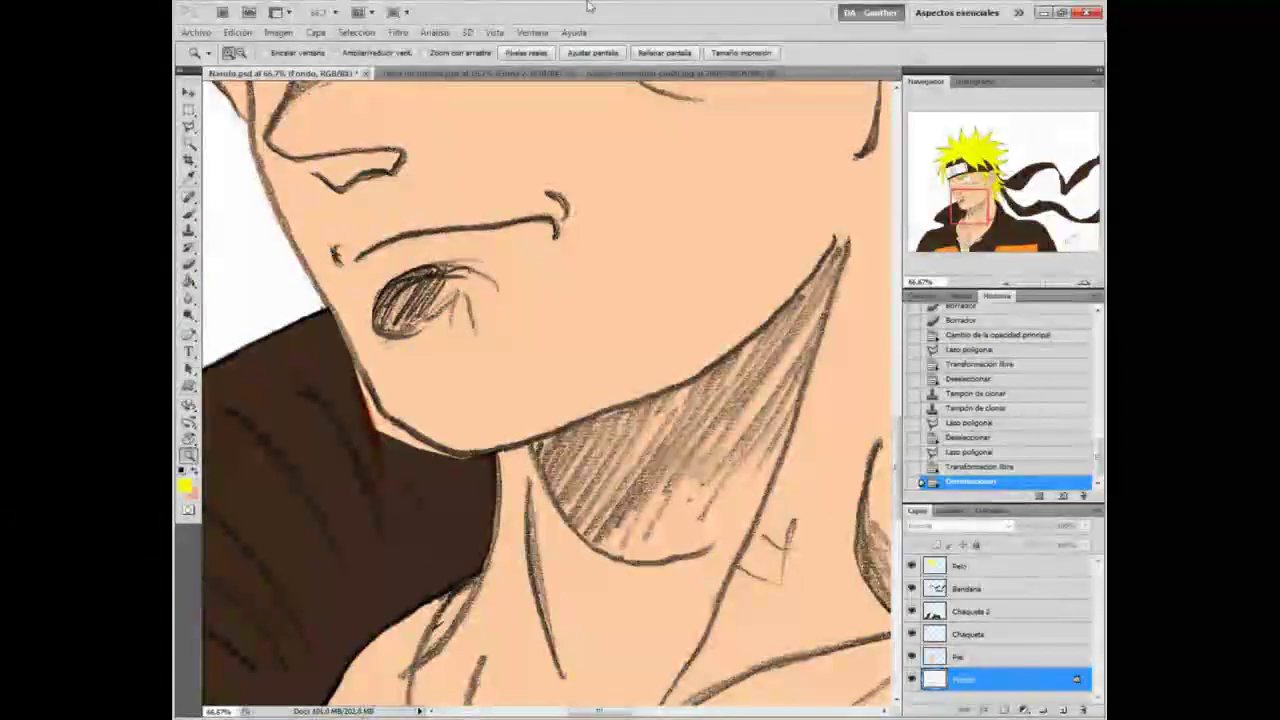
pyautogui.press('s')
pyautogui.moveTo(358, 398)
pyautogui.mouseDown()
pyautogui.moveTo(388, 476)
pyautogui.moveTo(454, 410)
pyautogui.moveTo(414, 528)
pyautogui.mouseUp()
# Step: Fill the uncoloured gap beside the chin with the sampled jacket brown on the Chaqueta 2 layer
pyautogui.click(1015, 611)
pyautogui.press('b')
pyautogui.hotkey('ctrl', '-')
pyautogui.keyDown('alt'); pyautogui.click(400, 491); pyautogui.keyUp('alt')
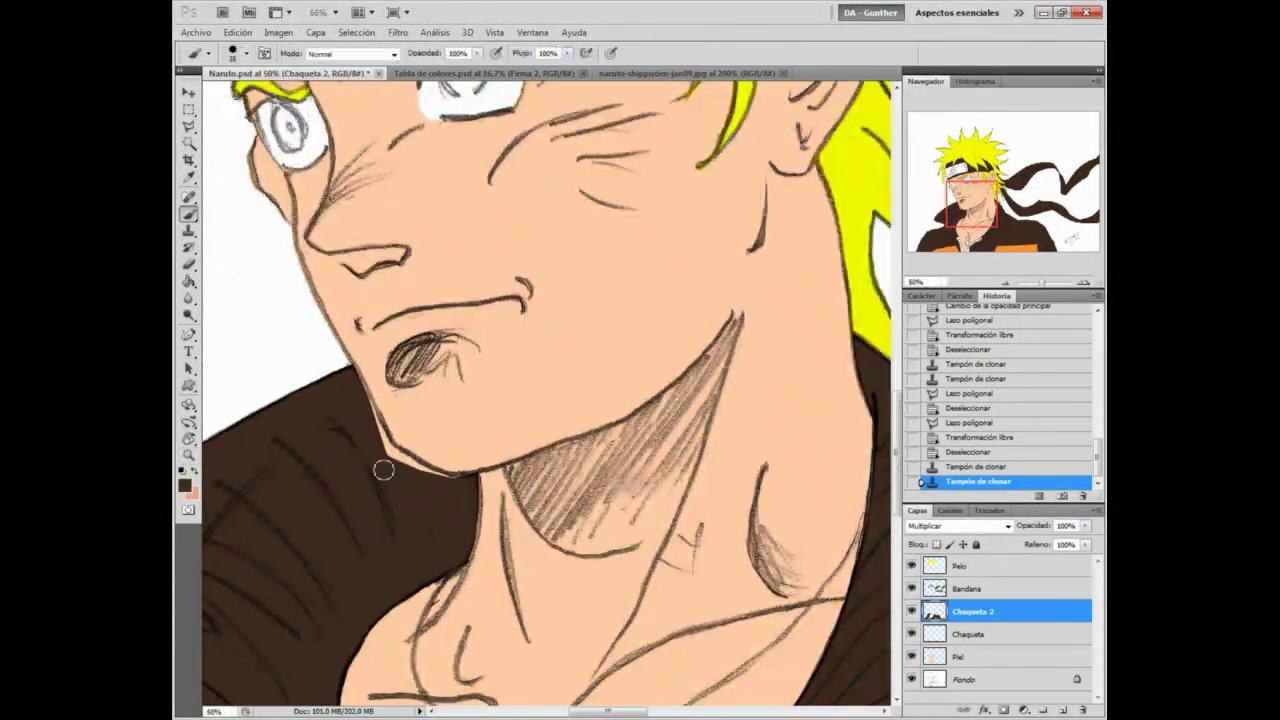
pyautogui.moveTo(382, 435)
pyautogui.mouseDown()
pyautogui.moveTo(465, 503)
pyautogui.moveTo(361, 397)
pyautogui.moveTo(404, 520)
pyautogui.mouseUp()
pyautogui.press('z')
pyautogui.rightClick(425, 496)
pyautogui.click(450, 507)
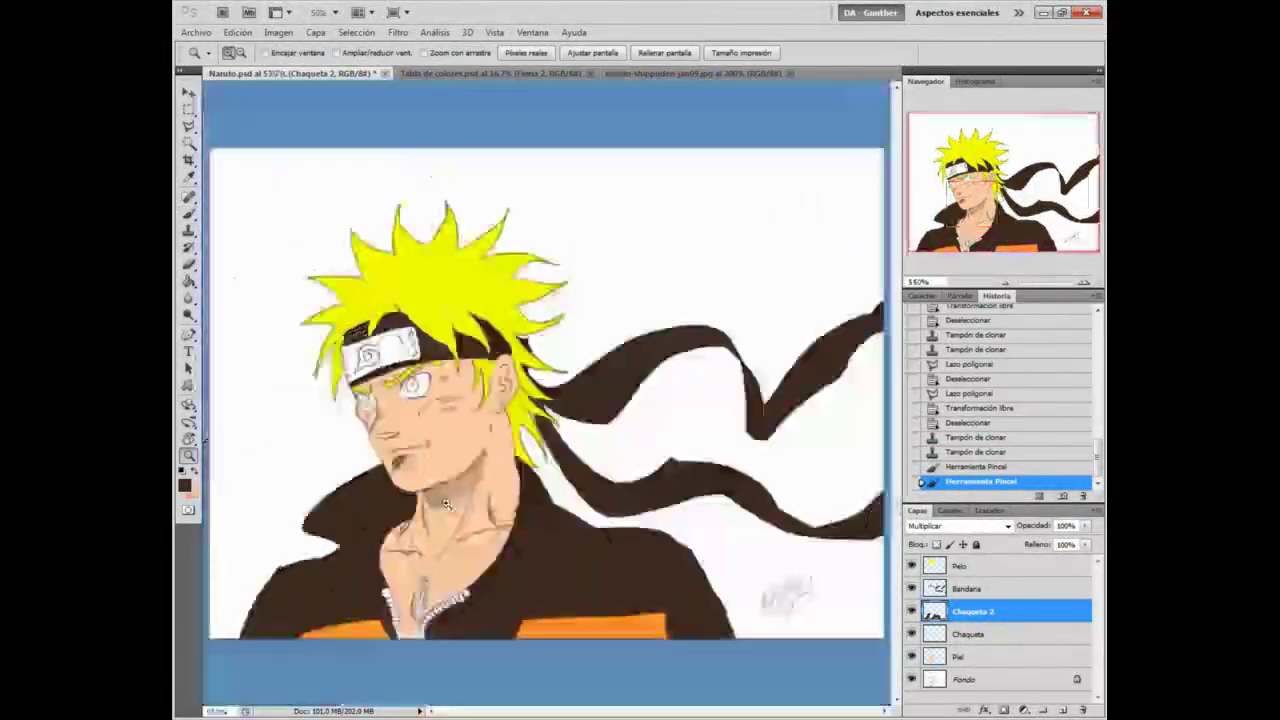
pyautogui.click(414, 475)
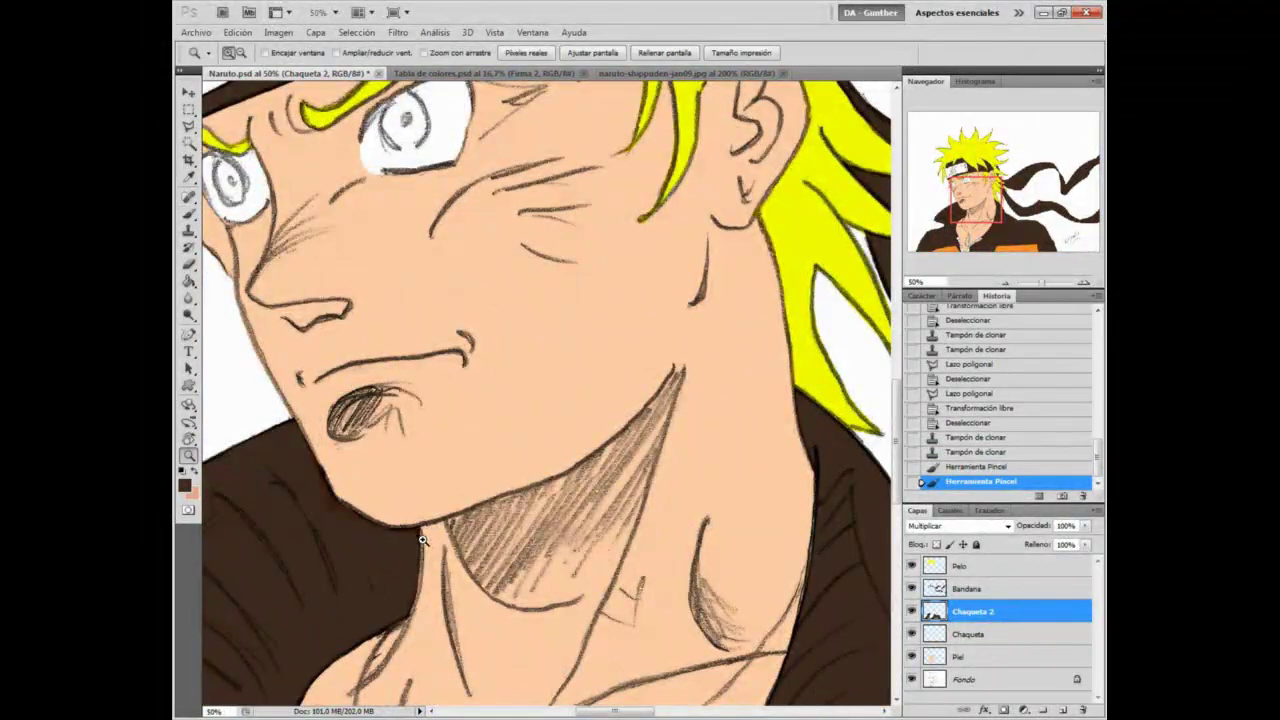
# Step: Erase the skin colour that spills outside the chin outline on the Piel layer
pyautogui.rightClick(423, 520)
pyautogui.click(448, 530)
pyautogui.click(400, 477)
pyautogui.press('e')
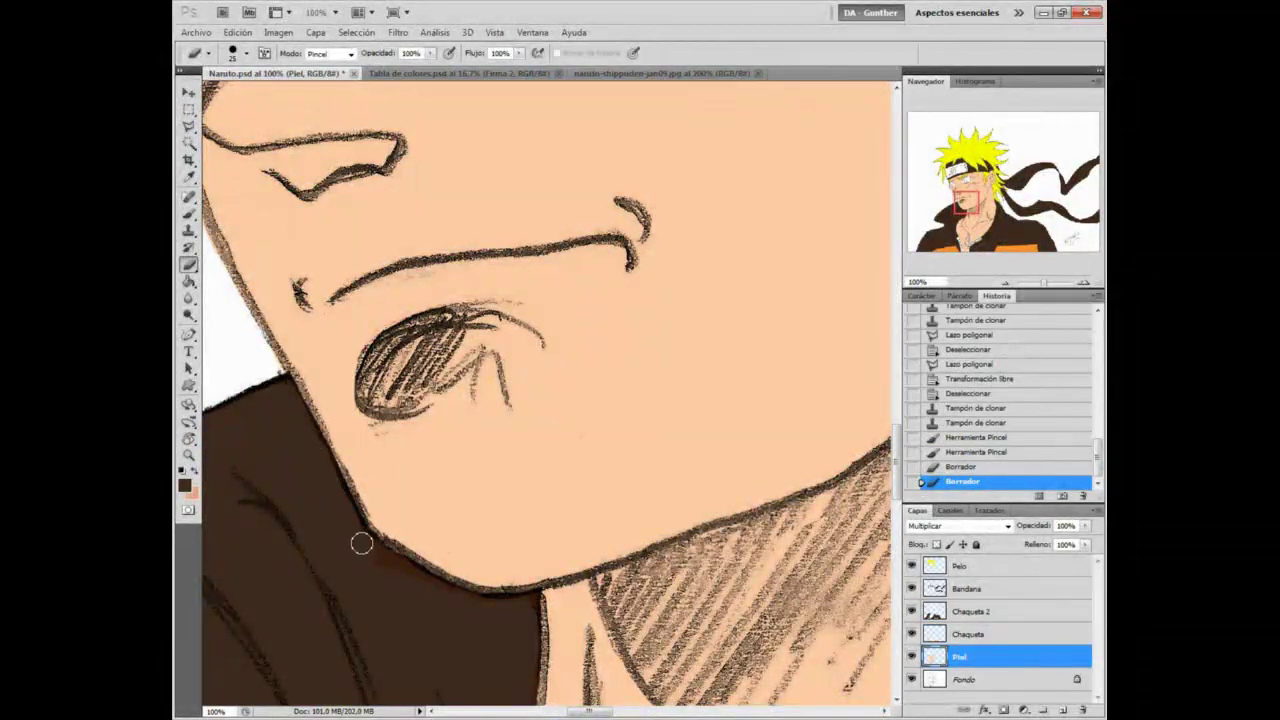
pyautogui.moveTo(362, 543); pyautogui.dragTo(372, 558)
pyautogui.moveTo(374, 560); pyautogui.dragTo(440, 596)
pyautogui.moveTo(450, 600); pyautogui.dragTo(528, 607)
pyautogui.click(530, 610)
pyautogui.press('z')
pyautogui.rightClick(443, 552)
pyautogui.click(470, 565)
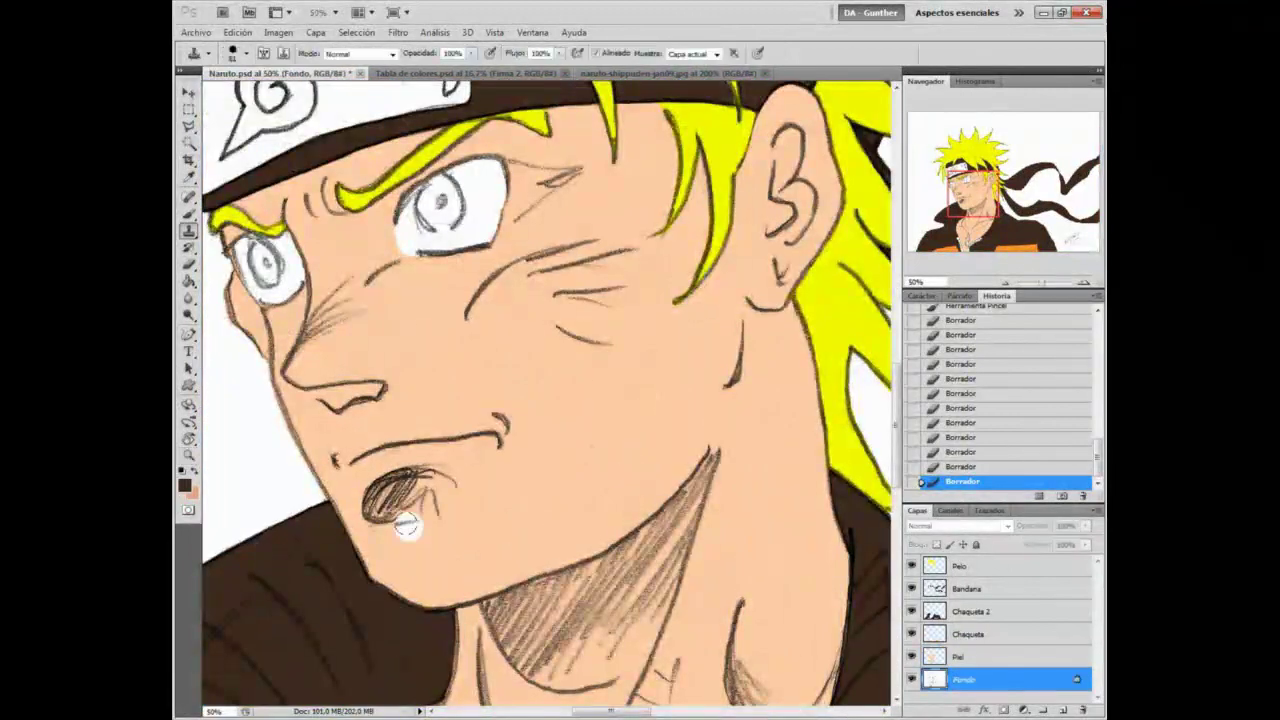
# Step: Soften the hatched shadow below the lower lip on the Fondo layer with the Clone Stamp at 33% opacity, and save the drawing
pyautogui.rightClick(652, 388)
pyautogui.press('Escape')
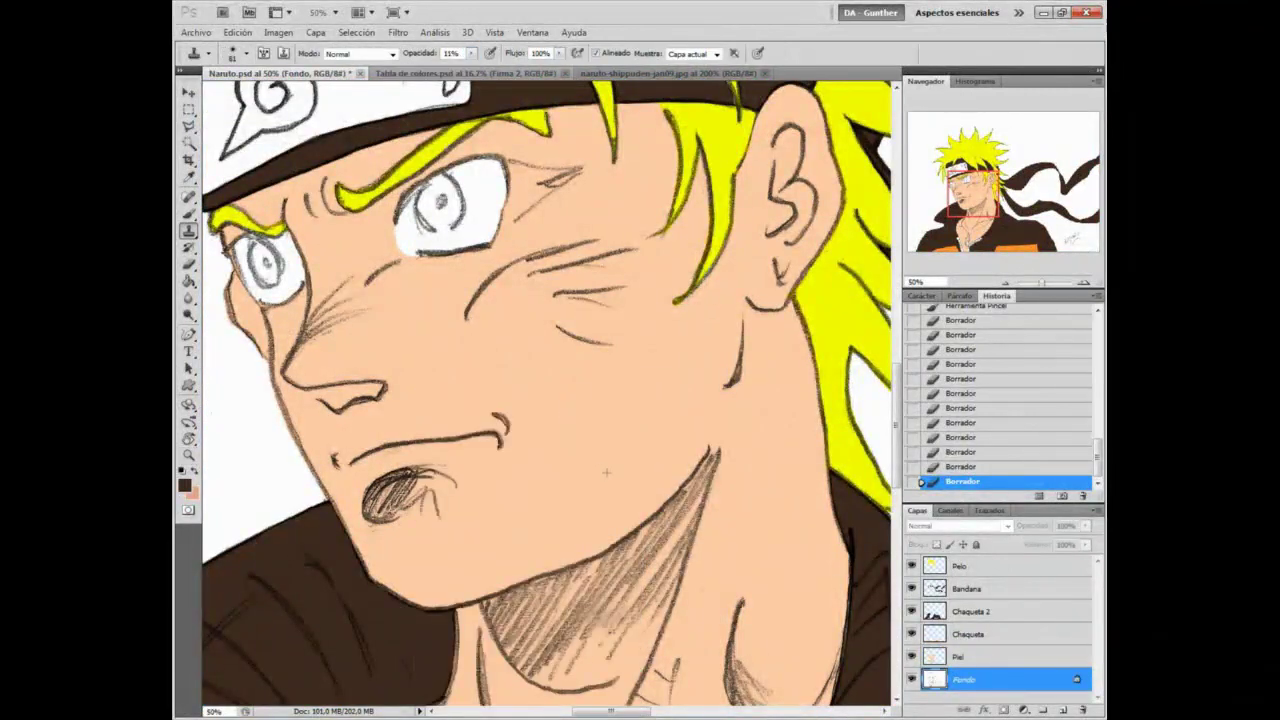
pyautogui.moveTo(372, 496)
pyautogui.mouseDown()
pyautogui.moveTo(400, 515)
pyautogui.moveTo(420, 495)
pyautogui.mouseUp()
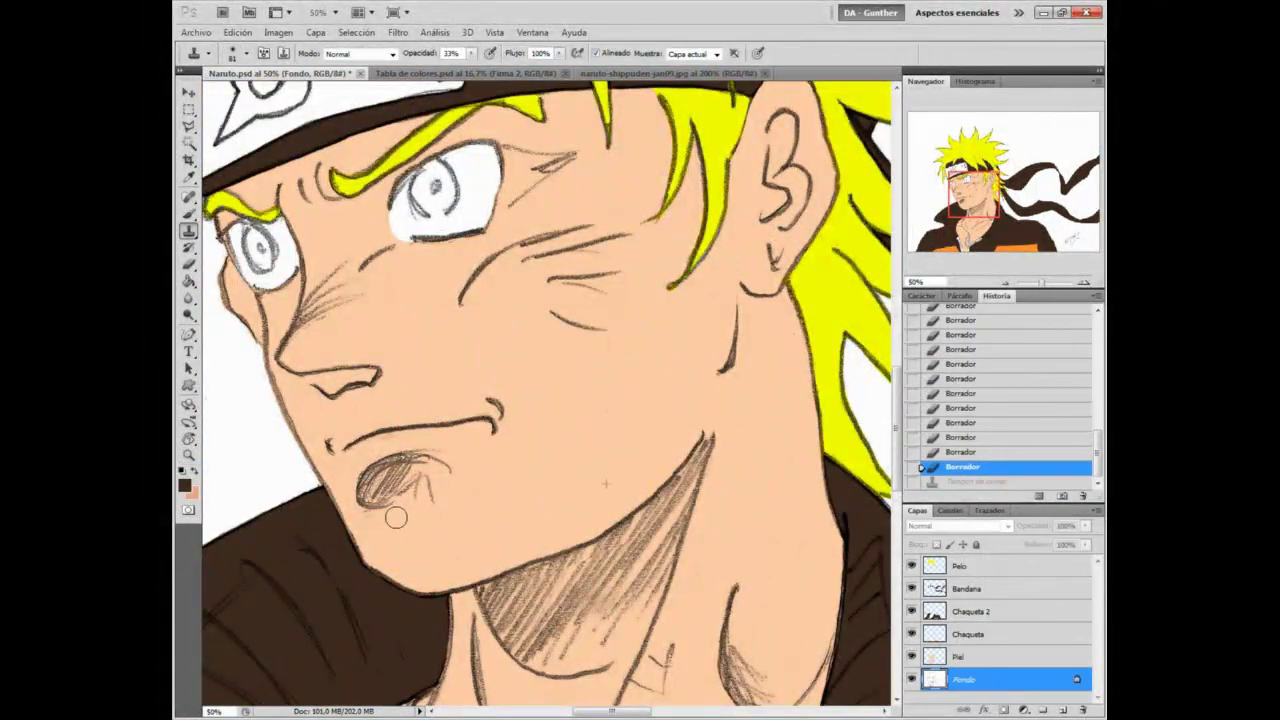
pyautogui.moveTo(396, 516); pyautogui.dragTo(428, 486)
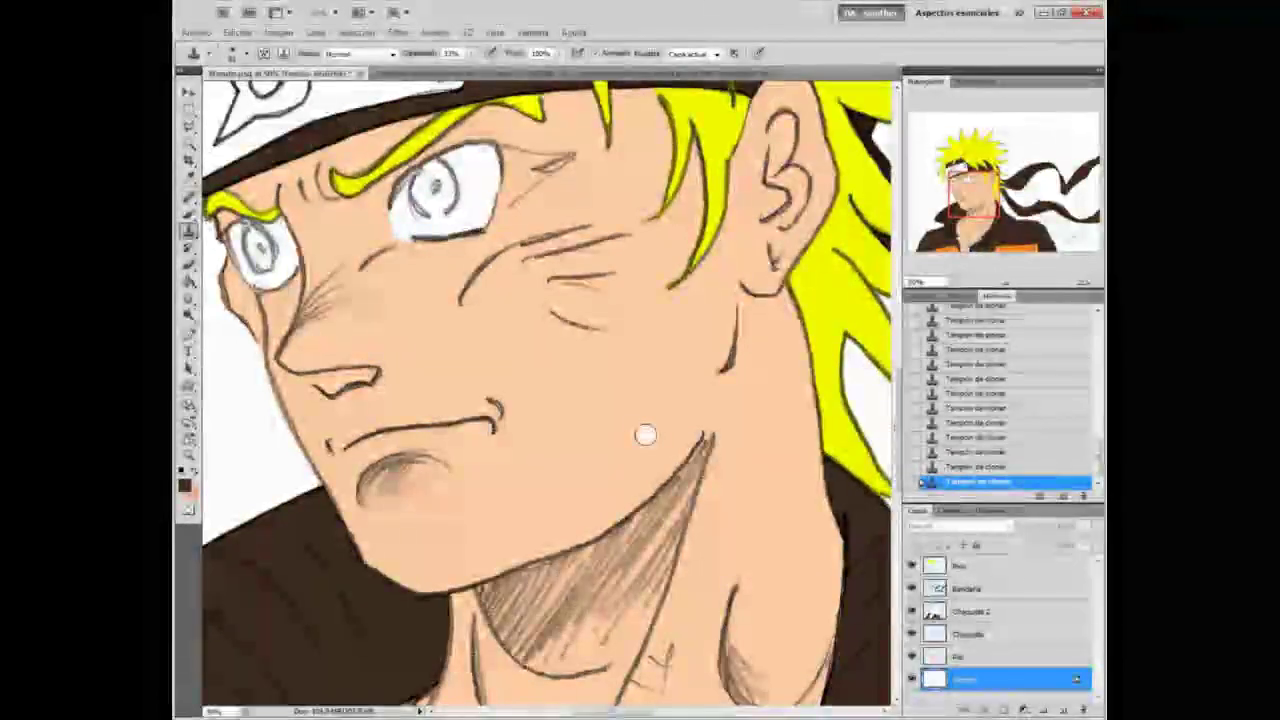
pyautogui.press('z')
pyautogui.hotkey('ctrl', '0')
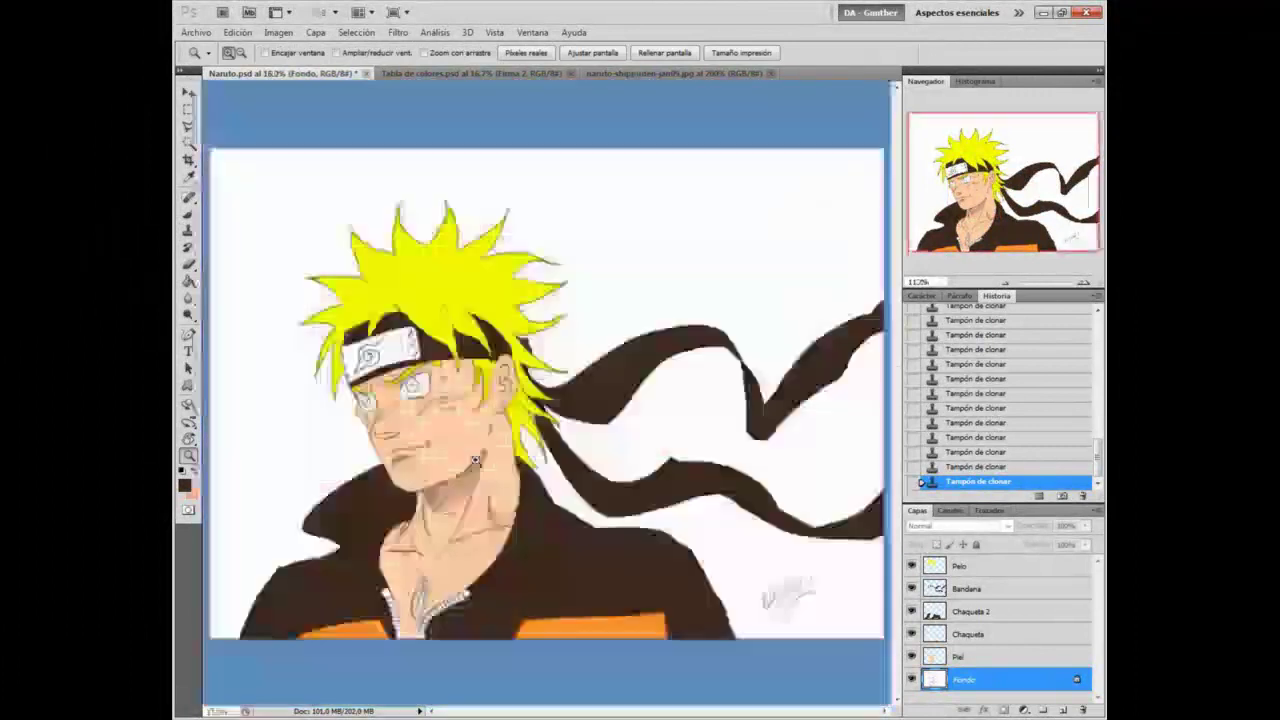
pyautogui.click(460, 530)
pyautogui.press('s')
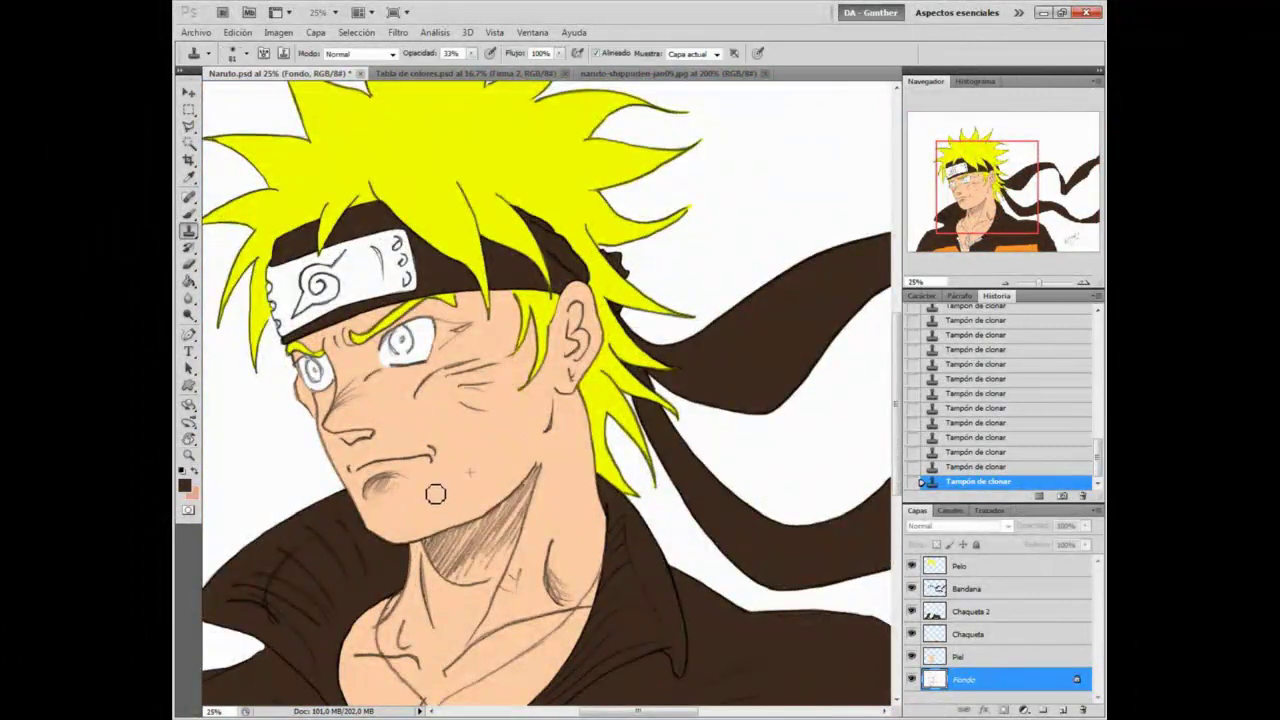
pyautogui.press('z')
pyautogui.hotkey('ctrl', '0')
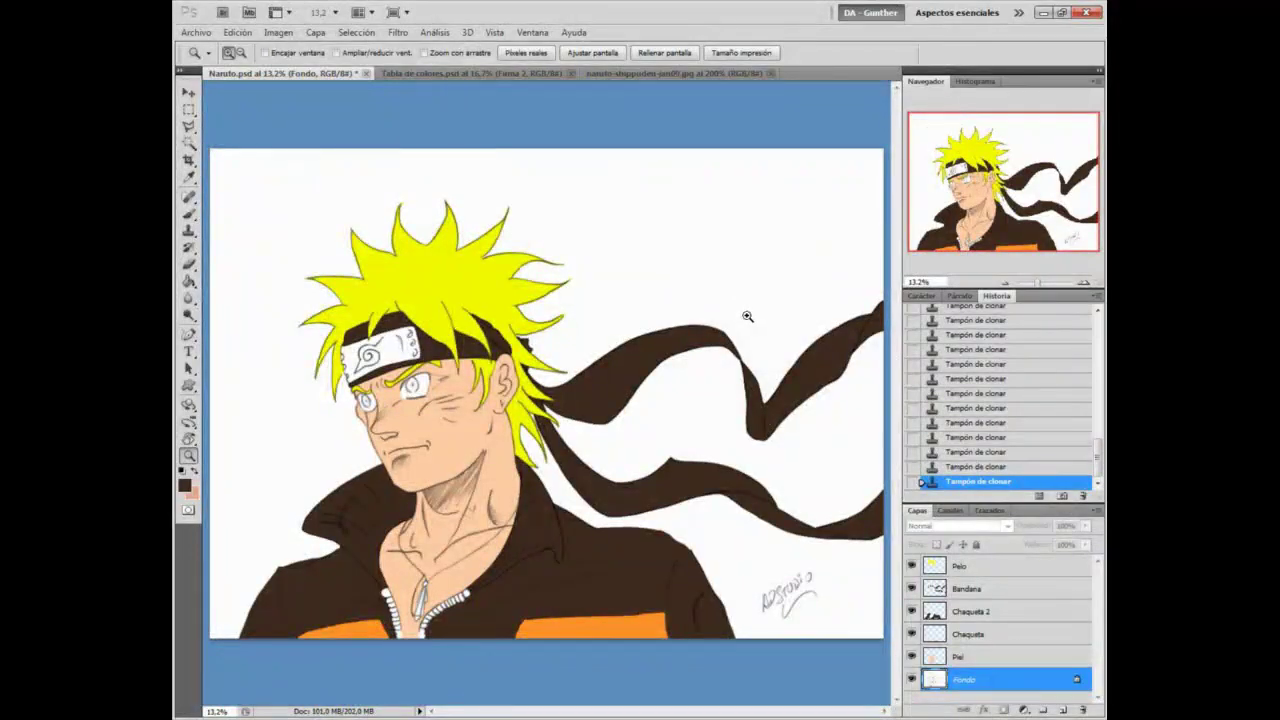
pyautogui.hotkey('ctrl', 's')
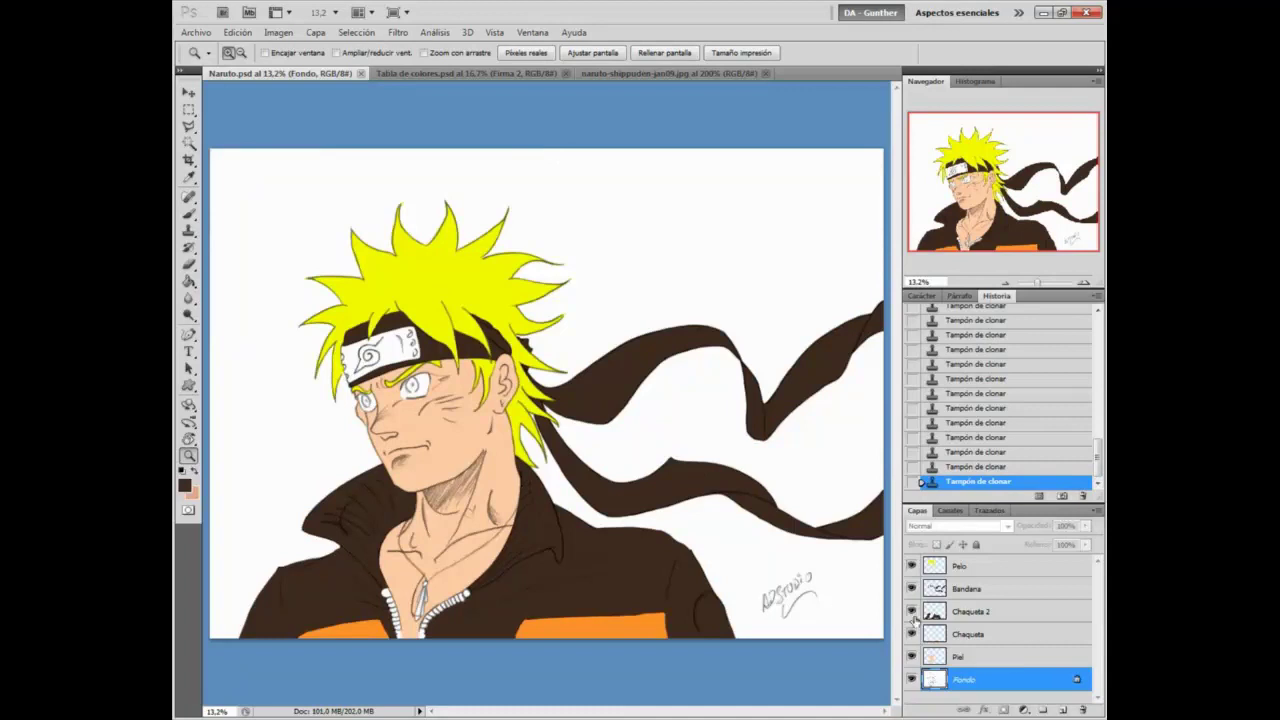
# Step: Hide the Chaqueta 2 layer, lasso the zipper teeth on the left of the neck opening on Fondo and copy them to a new layer
pyautogui.click(911, 611)
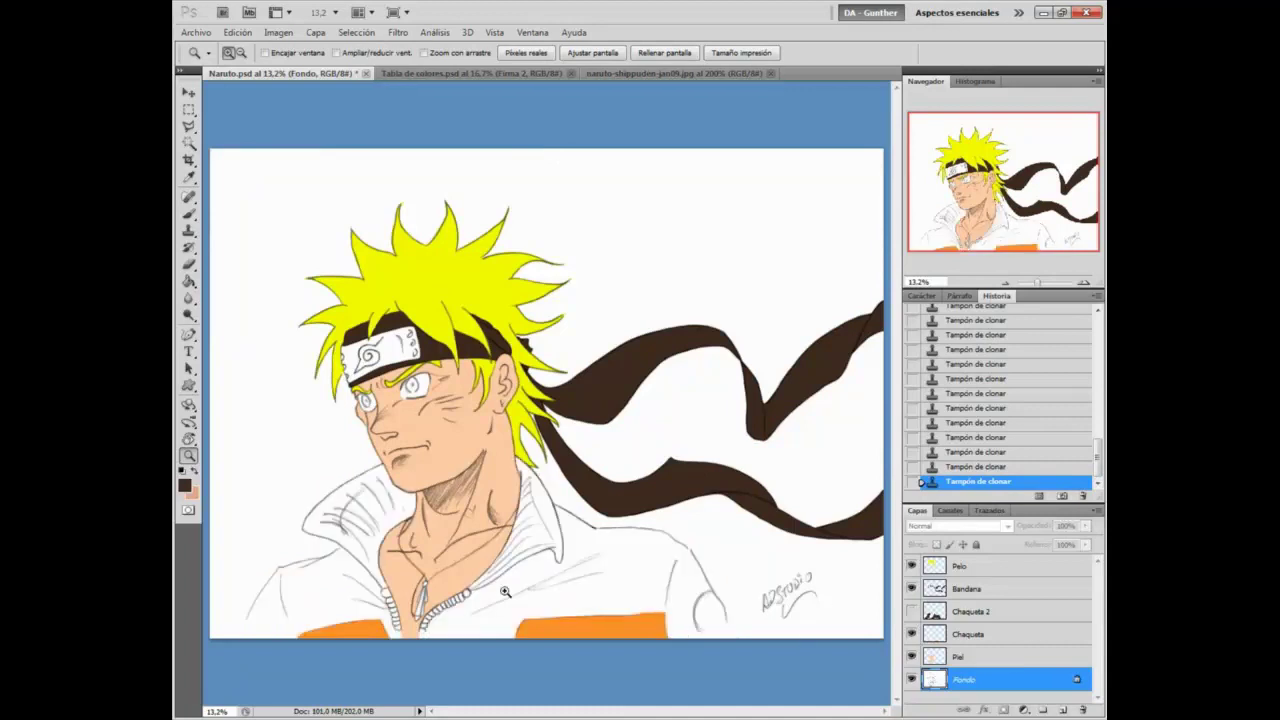
pyautogui.click(505, 591)
pyautogui.press('l')
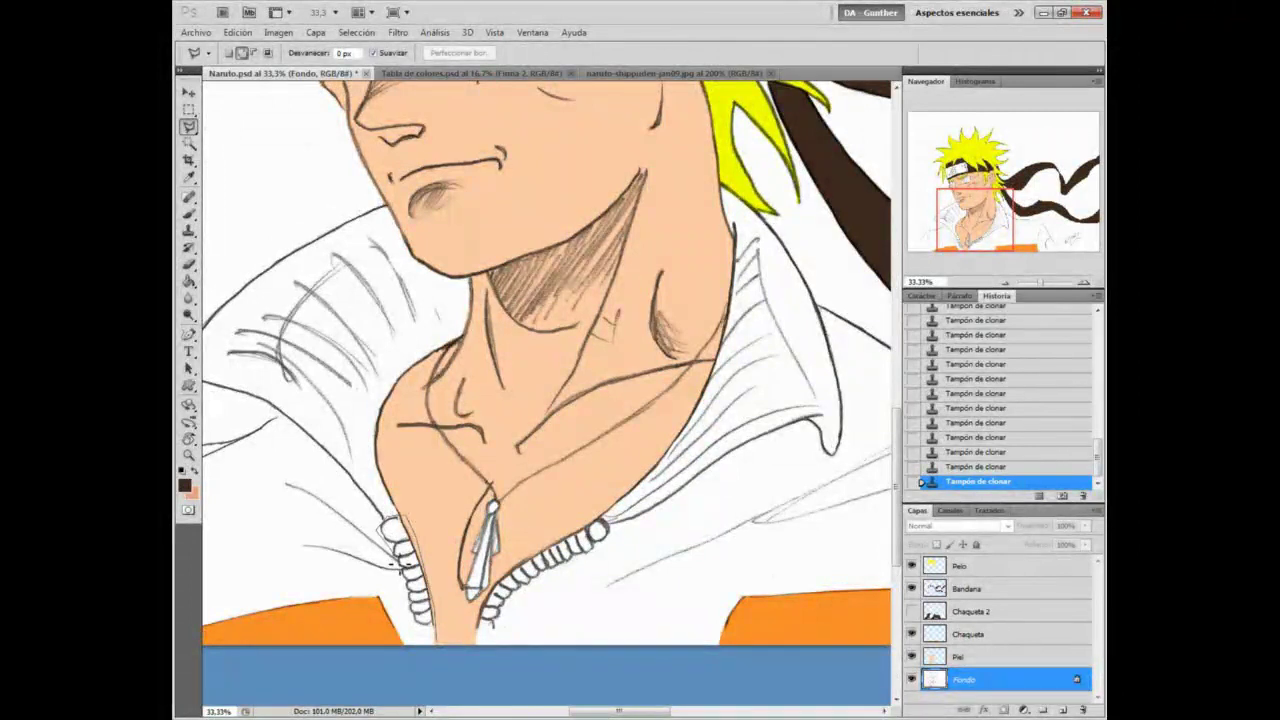
pyautogui.click(417, 640)
pyautogui.click(427, 641)
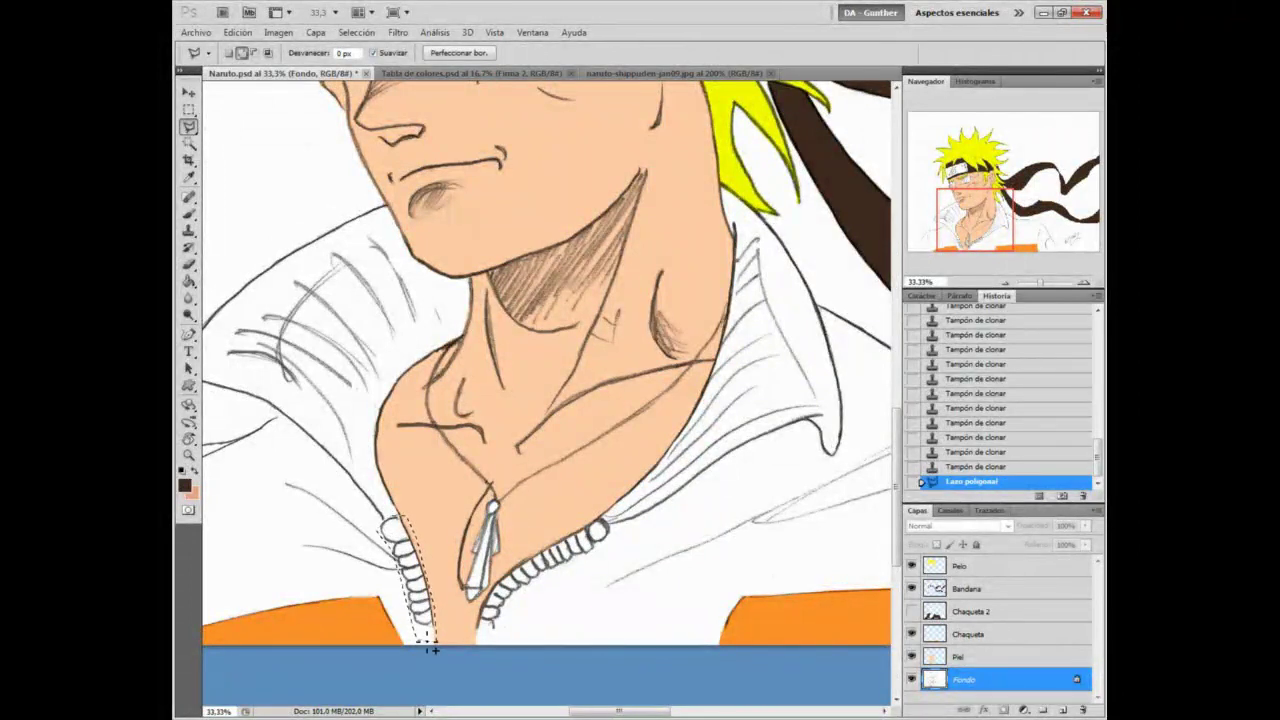
pyautogui.rightClick(395, 578)
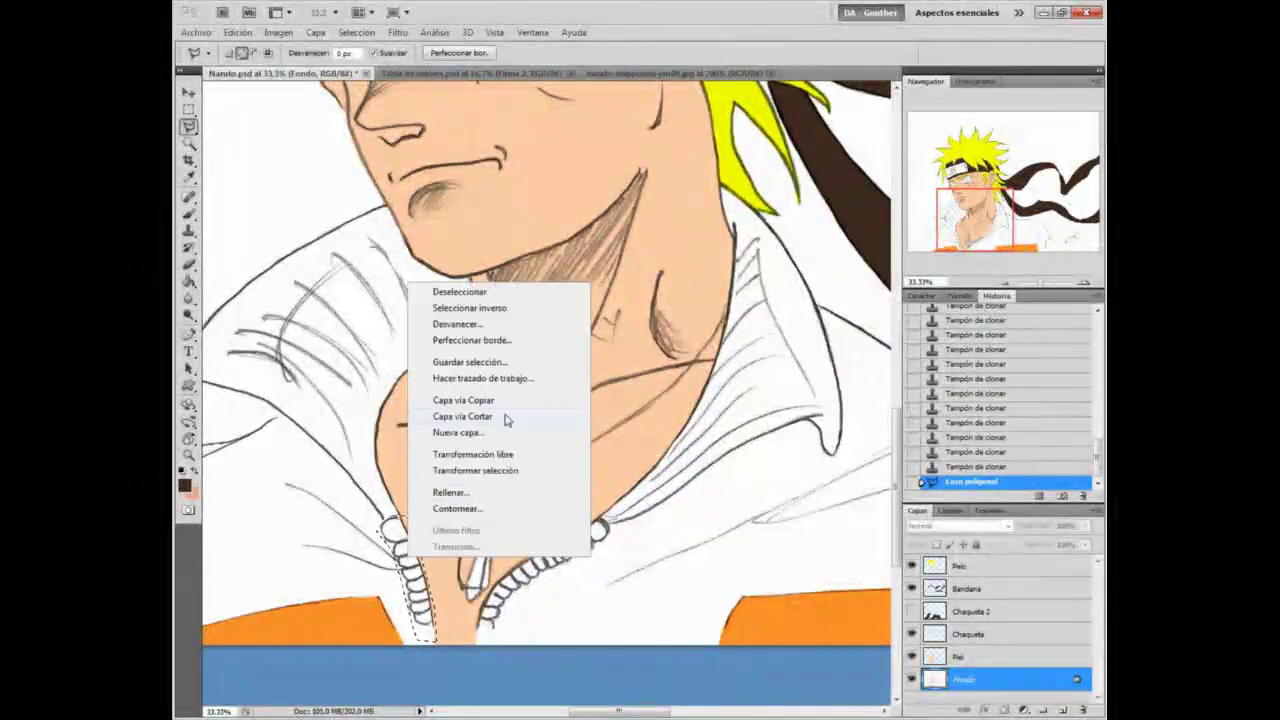
pyautogui.click(460, 400)
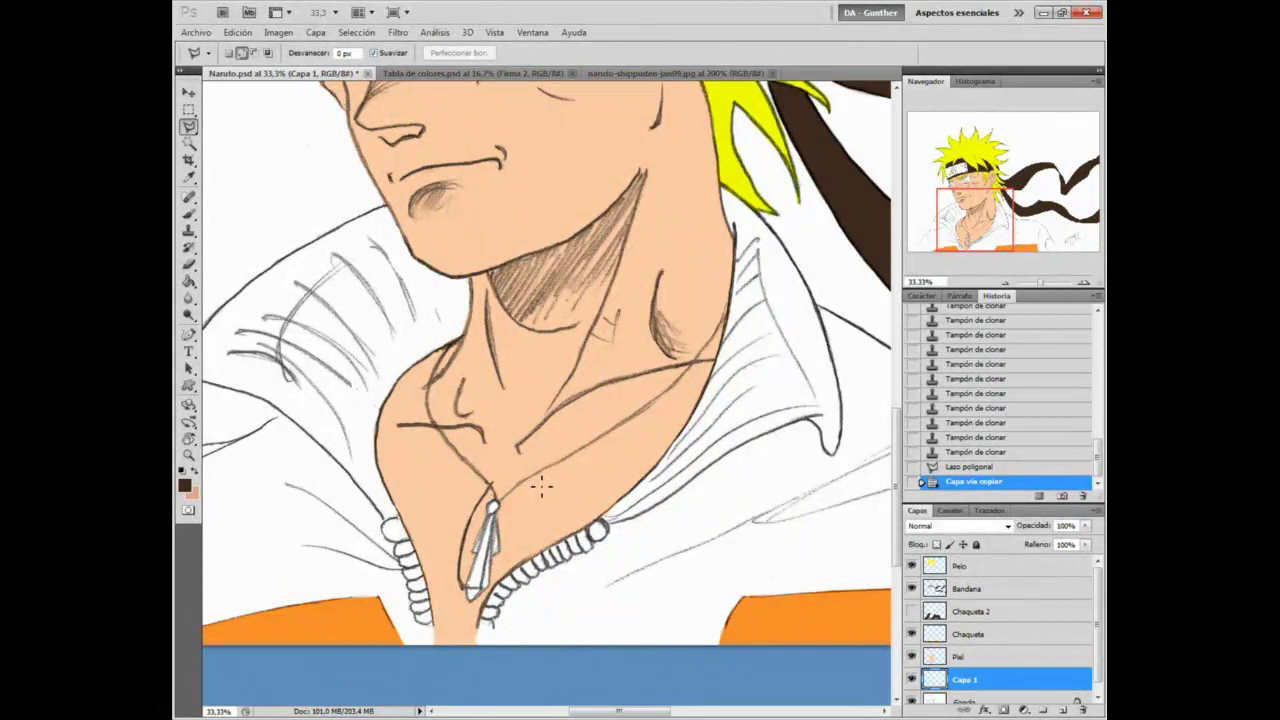
# Step: Move the copied zipper teeth up the collar edge, set their layer to Multiplicar and rotate them to follow the edge
pyautogui.moveTo(415, 579); pyautogui.dragTo(410, 508)
pyautogui.hotkey('shift', 'alt', 'm')
pyautogui.hotkey('ctrl', 't')
pyautogui.moveTo(390, 496); pyautogui.dragTo(412, 503)
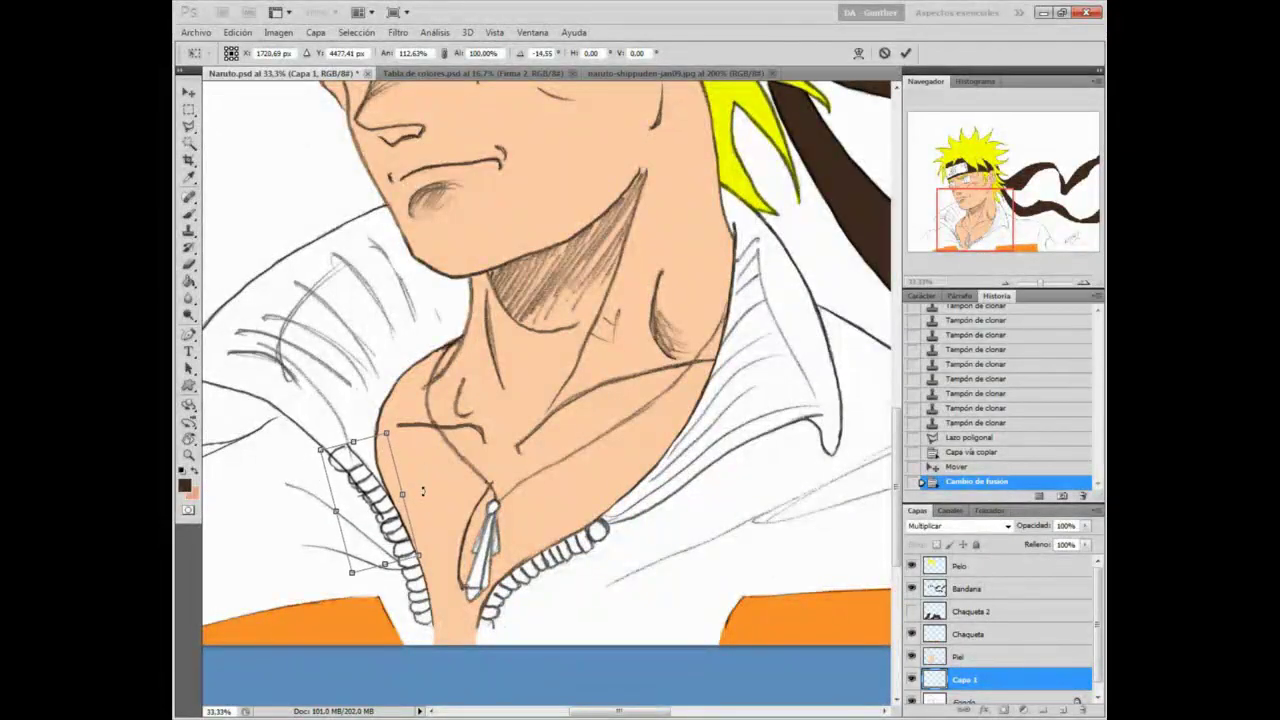
pyautogui.press('Return')
# Step: Duplicate the zipper-teeth piece and position and rotate the copy to continue the row further up the left collar edge
pyautogui.hotkey('ctrl', 'j')
pyautogui.moveTo(390, 492); pyautogui.dragTo(454, 452)
pyautogui.hotkey('ctrl', 't')
pyautogui.moveTo(483, 499); pyautogui.dragTo(463, 455)
pyautogui.press('Return')
pyautogui.hotkey('ctrl', 't')
pyautogui.moveTo(528, 416); pyautogui.dragTo(531, 424)
pyautogui.press('Return')
pyautogui.keyDown('ctrl'); pyautogui.moveTo(460, 464); pyautogui.dragTo(374, 396); pyautogui.keyUp('ctrl')
# Step: Duplicate the zipper-teeth piece again and fit the copy to the tip of the left collar with Free Transform
pyautogui.hotkey('ctrl', 'j')
pyautogui.hotkey('ctrl', 't')
pyautogui.moveTo(349, 269); pyautogui.dragTo(313, 278)
pyautogui.moveTo(382, 389); pyautogui.dragTo(392, 407)
pyautogui.moveTo(296, 371); pyautogui.dragTo(296, 377)
pyautogui.press('Return')
pyautogui.press('l')
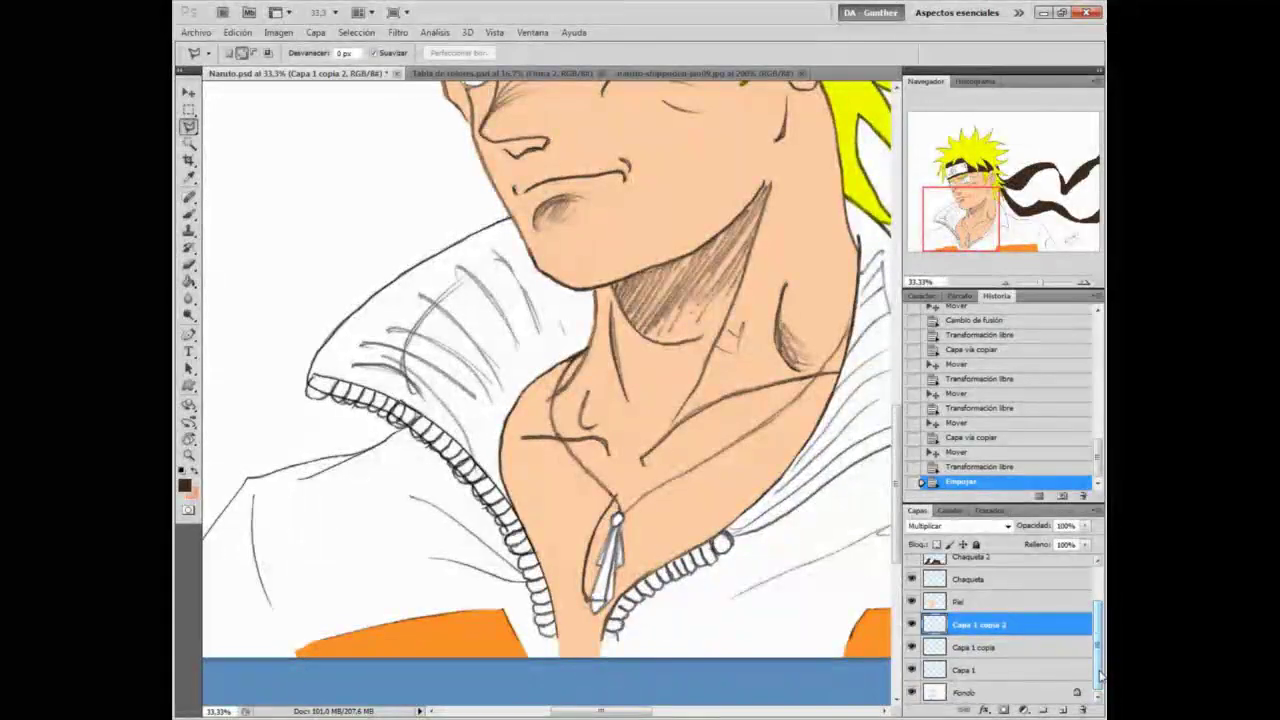
# Step: Merge the zipper-teeth copies down into Capa 1 and show the Chaqueta 2 layer again
pyautogui.hotkey('ctrl', 'e')
pyautogui.hotkey('ctrl', 'e')
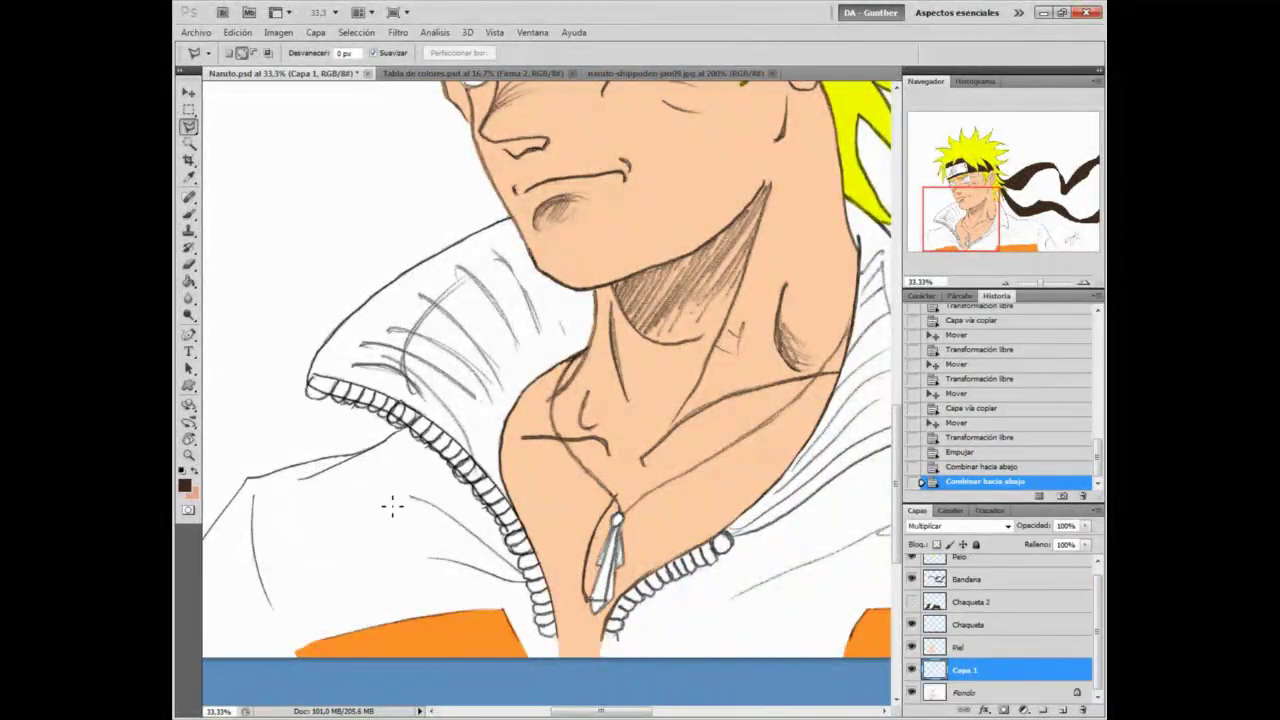
pyautogui.press('z')
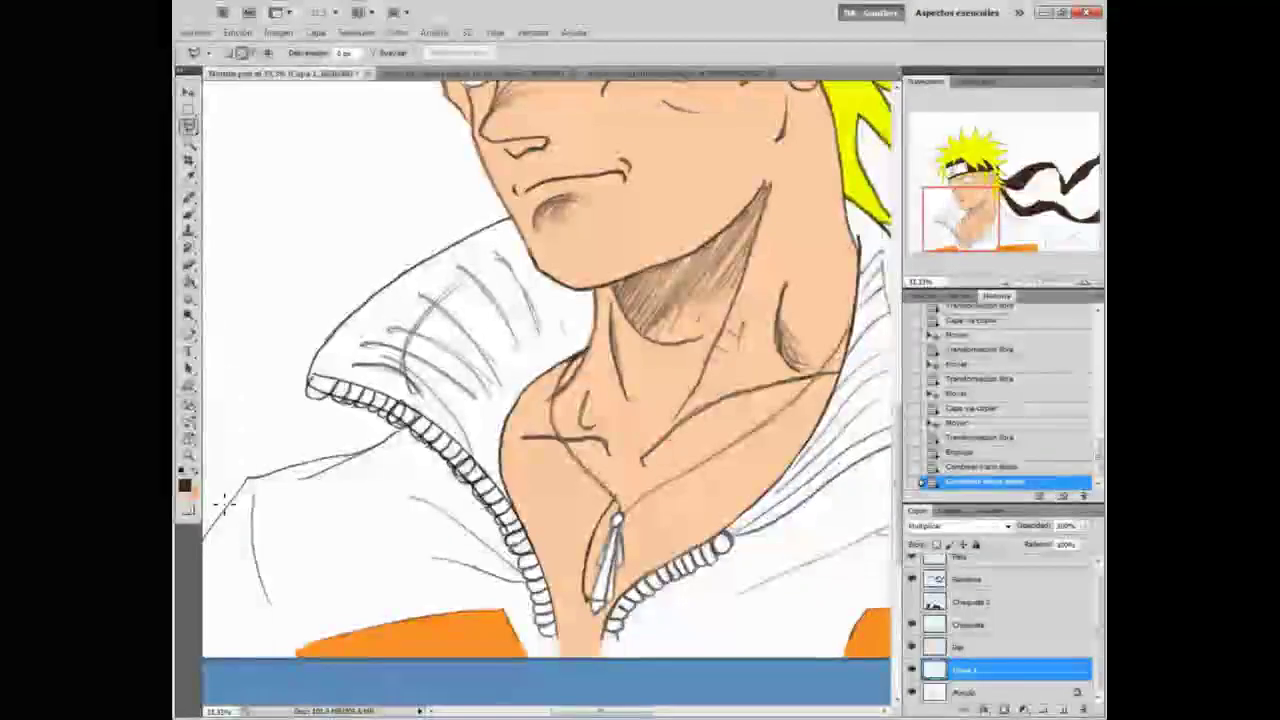
pyautogui.hotkey('ctrl', '0')
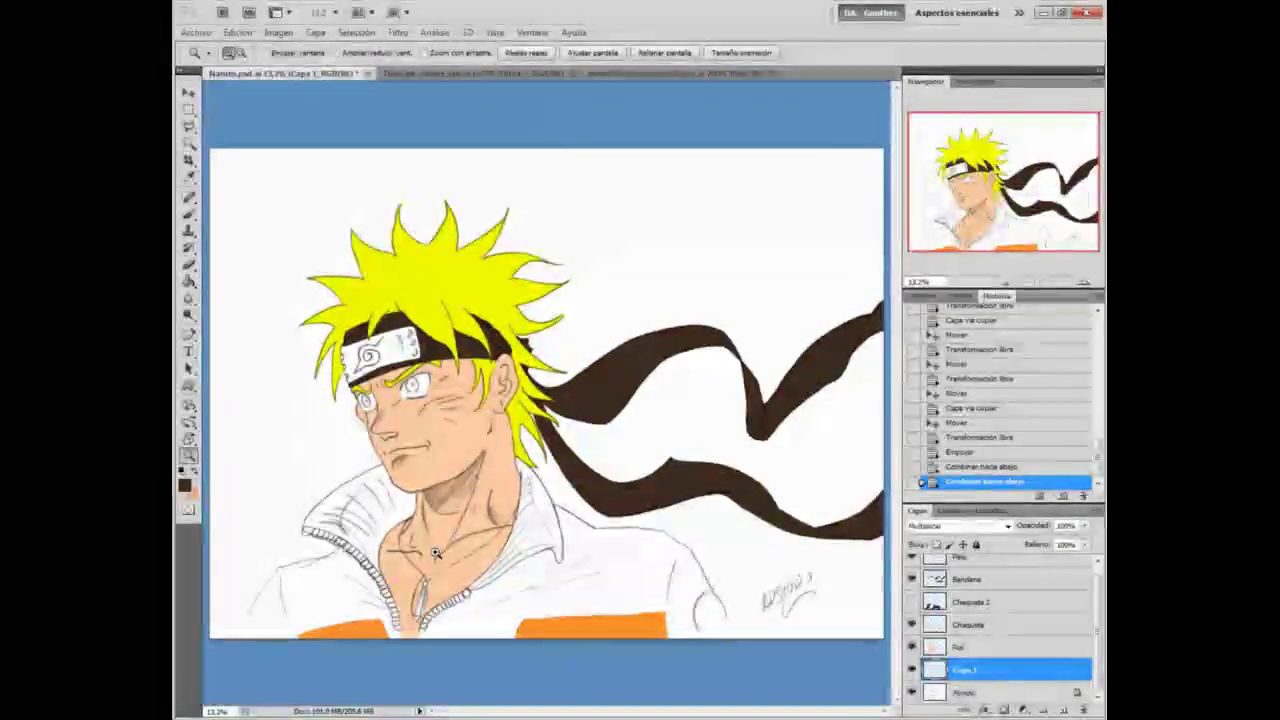
pyautogui.click(911, 602)
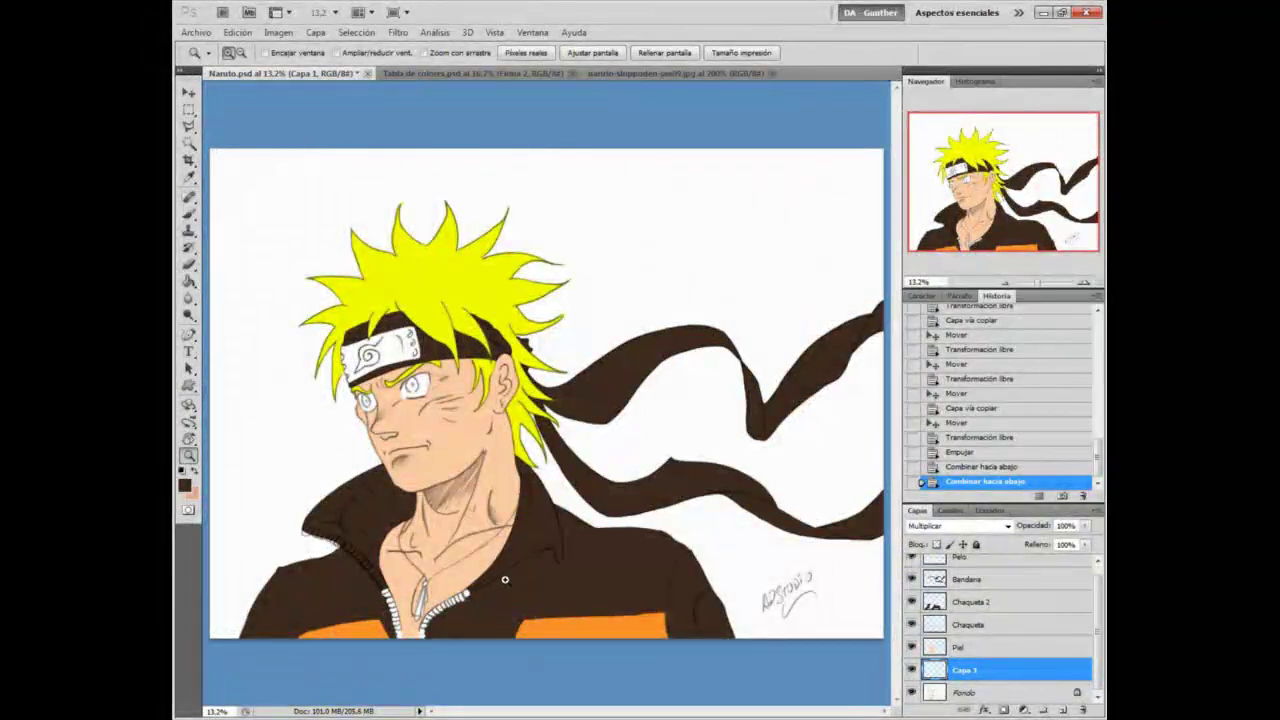
# Step: Duplicate the Capa 1 zipper strip and move the copy to the blank area above the bandana ribbons
pyautogui.hotkey('ctrl', 'j')
pyautogui.moveTo(610, 568); pyautogui.dragTo(750, 287)
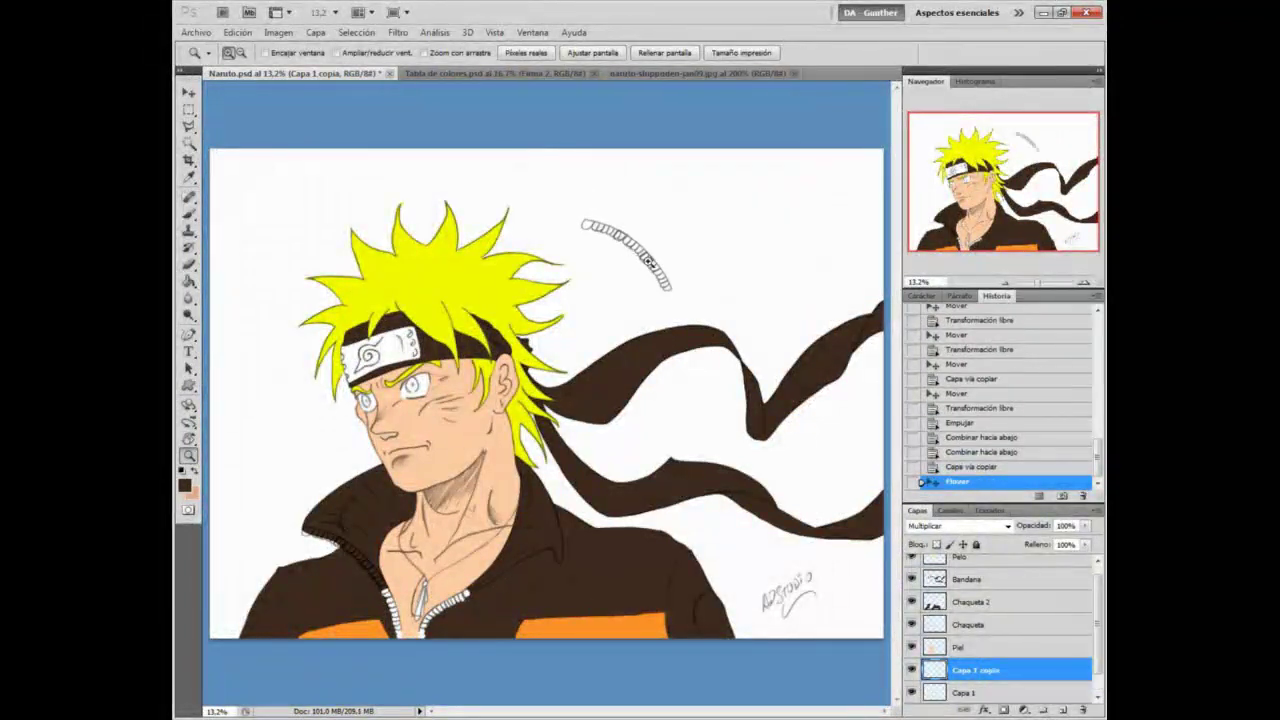
pyautogui.click(627, 259)
# Step: Clean up the lower overlapping joint of the copied zipper strip with the Clone Stamp and undo the stroke at the upper joint
pyautogui.press('s')
pyautogui.rightClick(531, 291)
pyautogui.moveTo(472, 55); pyautogui.dragTo(529, 71)
pyautogui.click(589, 314)
pyautogui.click(590, 315)
pyautogui.keyDown('alt'); pyautogui.click(546, 313); pyautogui.keyUp('alt')
pyautogui.click(592, 320)
pyautogui.click(592, 320)
pyautogui.moveTo(492, 178); pyautogui.dragTo(521, 184)
pyautogui.hotkey('ctrl', 'z')
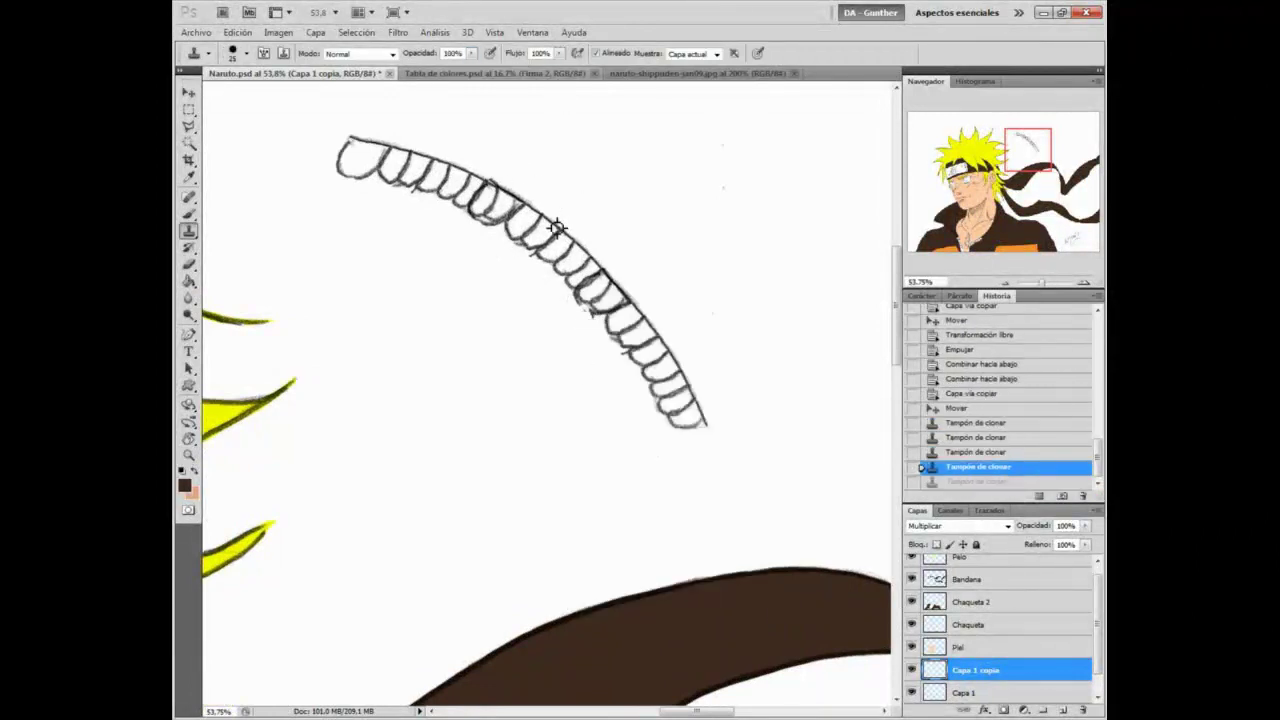
# Step: Erase the doubled and stray lines at the overlapping joints of the copied zipper strip
pyautogui.press('e')
pyautogui.click(586, 319)
pyautogui.click(592, 321)
pyautogui.click(597, 322)
pyautogui.click(588, 310)
pyautogui.hotkey('ctrl', 'z')
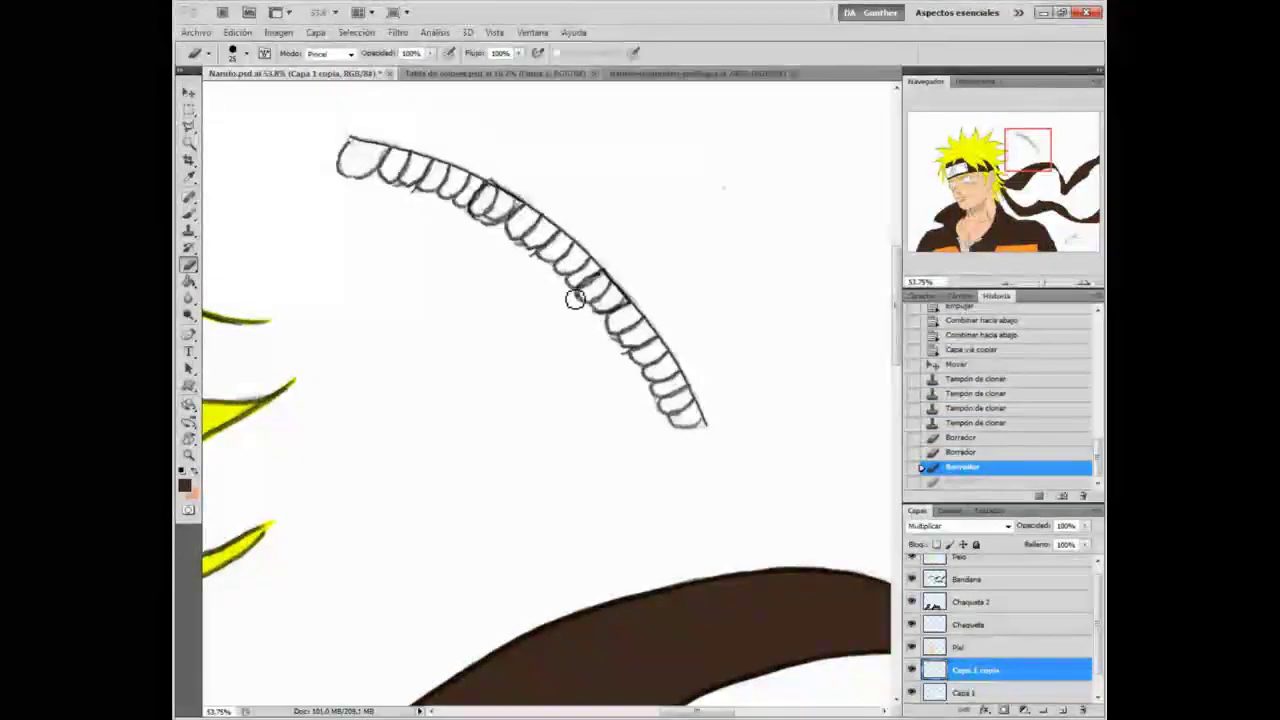
pyautogui.click(577, 303)
pyautogui.click(537, 262)
pyautogui.click(521, 254)
pyautogui.click(478, 231)
pyautogui.click(497, 229)
pyautogui.click(485, 203)
pyautogui.click(489, 206)
pyautogui.click(493, 209)
pyautogui.click(500, 186)
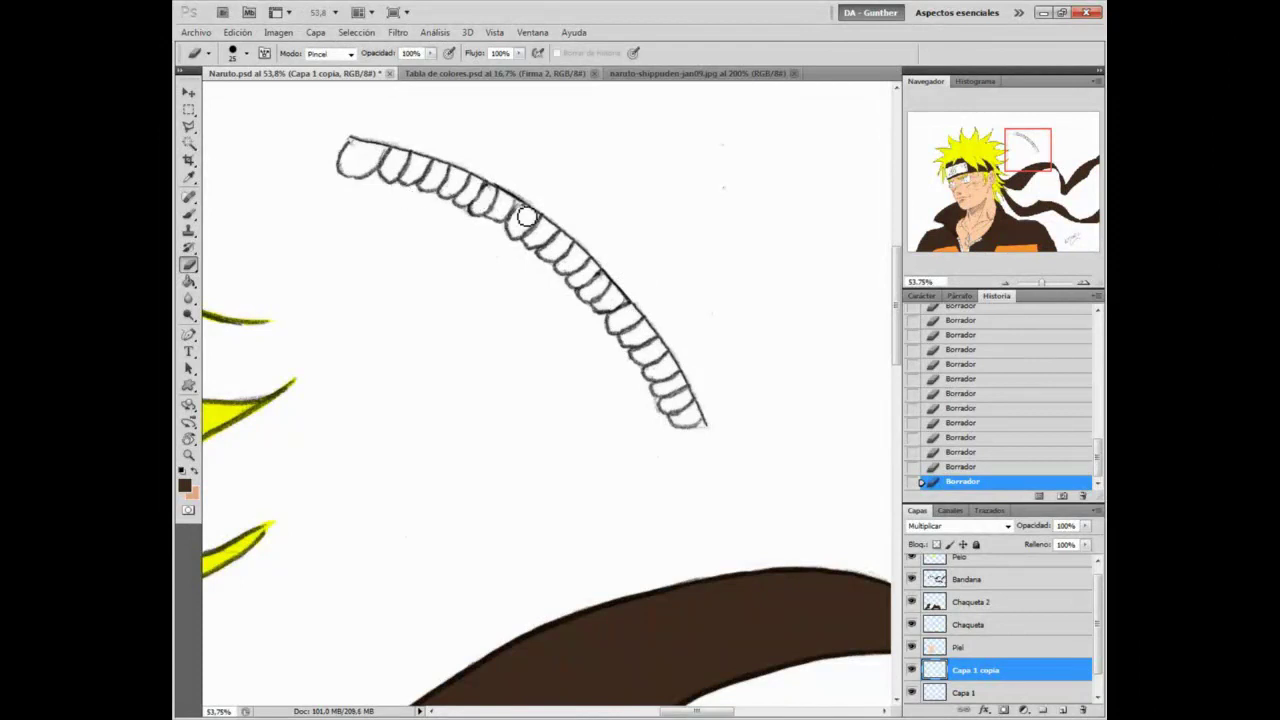
pyautogui.press('z')
pyautogui.hotkey('ctrl', '0')
pyautogui.click(615, 300)
pyautogui.click(592, 330)
pyautogui.click(587, 345)
pyautogui.hotkey('ctrl', 't')
pyautogui.moveTo(388, 426); pyautogui.dragTo(662, 223)
pyautogui.press('Escape')
# Step: Mirror the copied zipper strip horizontally with Free Transform and move it onto the right collar edge of the jacket
pyautogui.hotkey('ctrl', 't')
pyautogui.moveTo(389, 321); pyautogui.dragTo(839, 363)
pyautogui.press('Return')
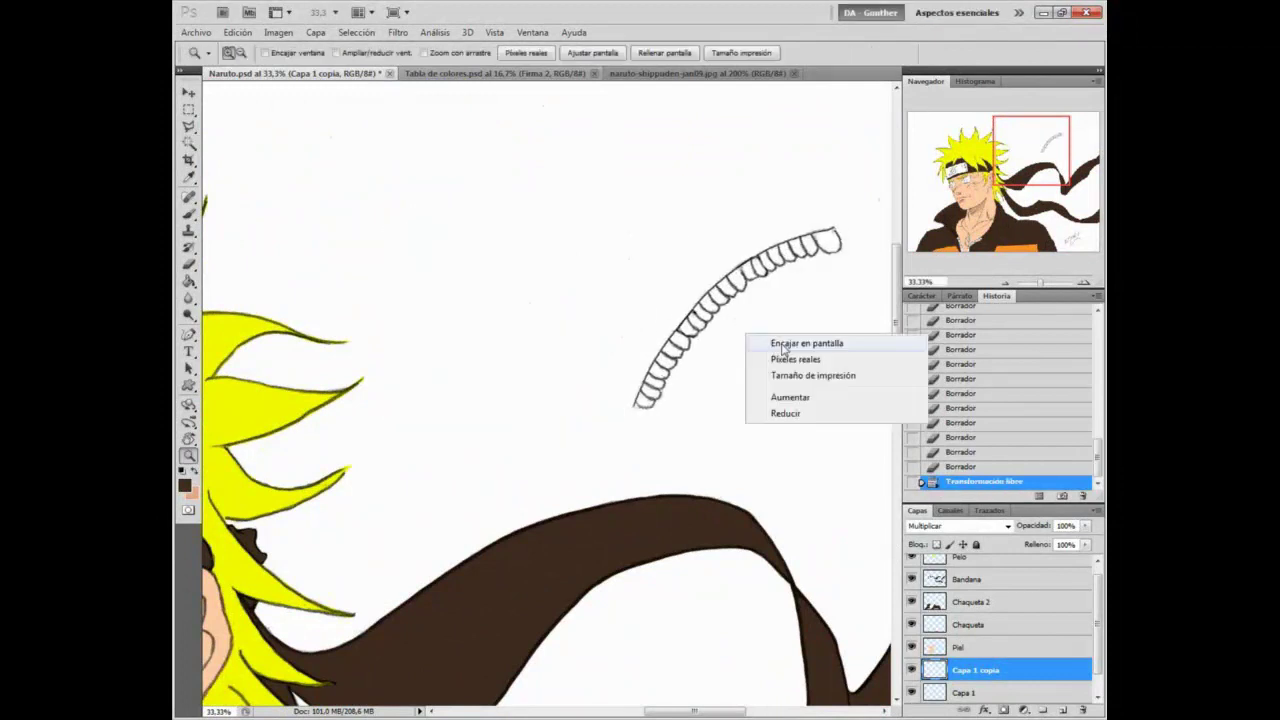
pyautogui.hotkey('ctrl', '0')
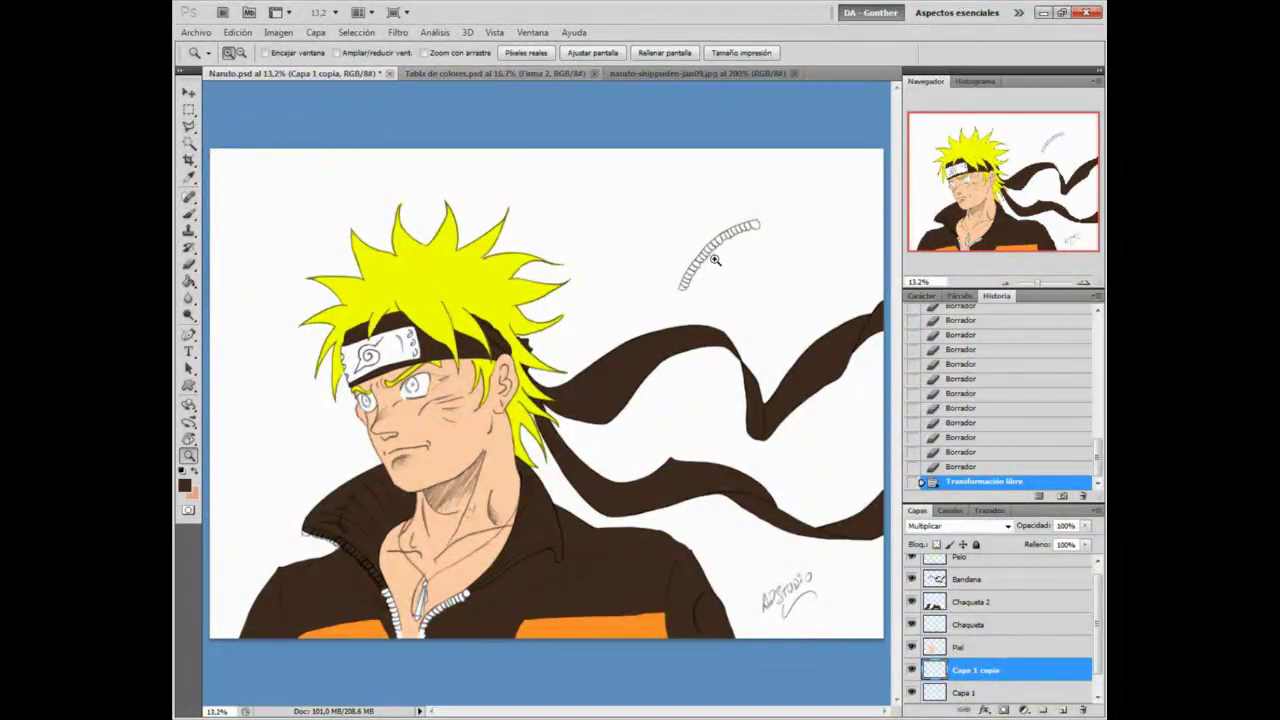
pyautogui.moveTo(715, 260); pyautogui.dragTo(508, 577)
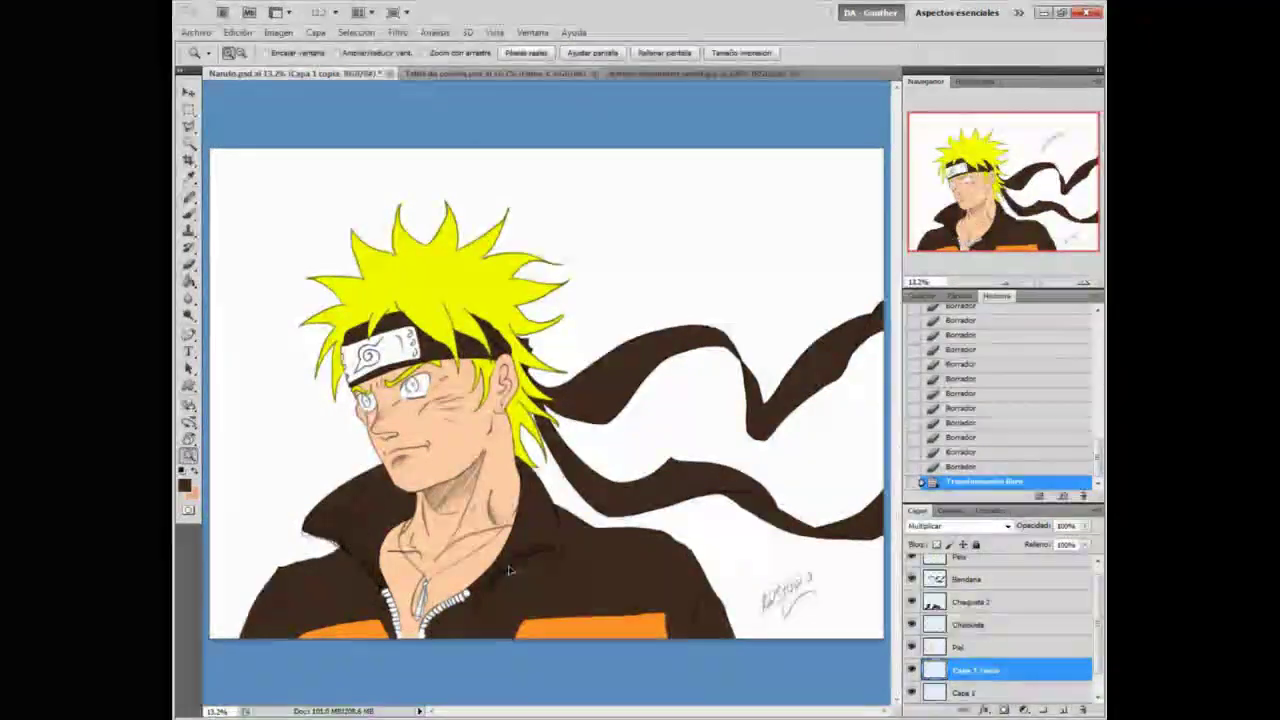
# Step: Reposition the copied zipper strip with Free Transform so it sits against the right collar edge of the jacket
pyautogui.hotkey('ctrl', 't')
pyautogui.moveTo(590, 527); pyautogui.dragTo(601, 547)
pyautogui.press('Return')
pyautogui.press('z')
pyautogui.click(562, 592)
pyautogui.click(562, 592)
pyautogui.moveTo(560, 640); pyautogui.dragTo(566, 388)
# Step: Warp the copied zipper strip so it follows the right collar curve and meets the existing white teeth
pyautogui.hotkey('ctrl', 't')
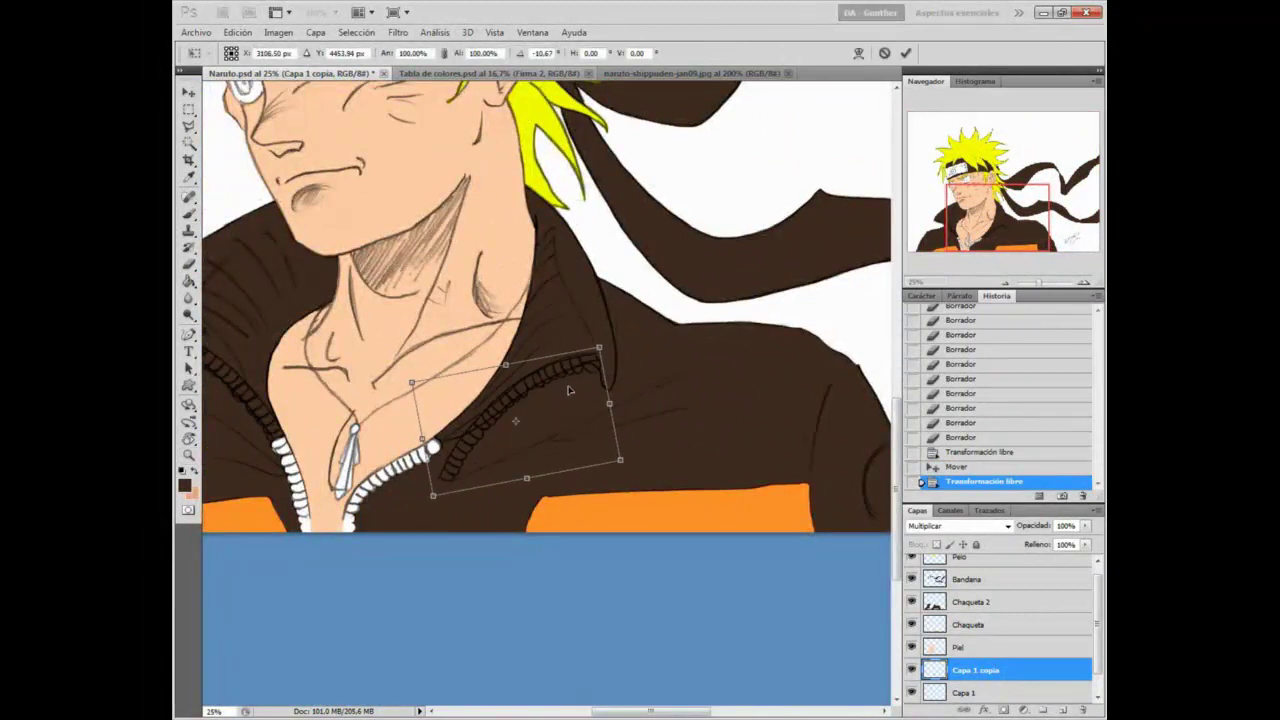
pyautogui.click(858, 53)
pyautogui.moveTo(433, 495); pyautogui.dragTo(427, 472)
pyautogui.moveTo(508, 400); pyautogui.dragTo(512, 411)
pyautogui.moveTo(426, 475); pyautogui.dragTo(420, 457)
pyautogui.moveTo(495, 483); pyautogui.dragTo(456, 507)
pyautogui.moveTo(412, 382); pyautogui.dragTo(441, 360)
pyautogui.moveTo(606, 385); pyautogui.dragTo(602, 351)
pyautogui.moveTo(537, 359); pyautogui.dragTo(538, 364)
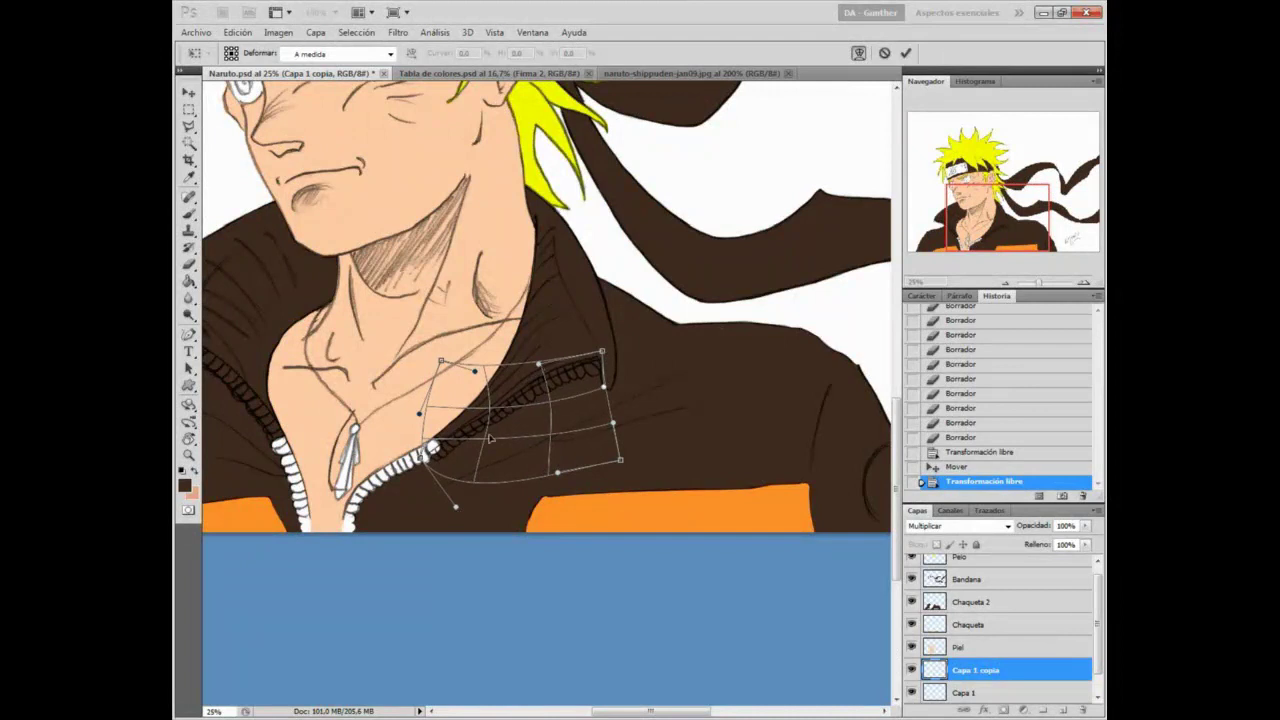
pyautogui.moveTo(420, 459); pyautogui.dragTo(417, 453)
pyautogui.moveTo(453, 501); pyautogui.dragTo(448, 538)
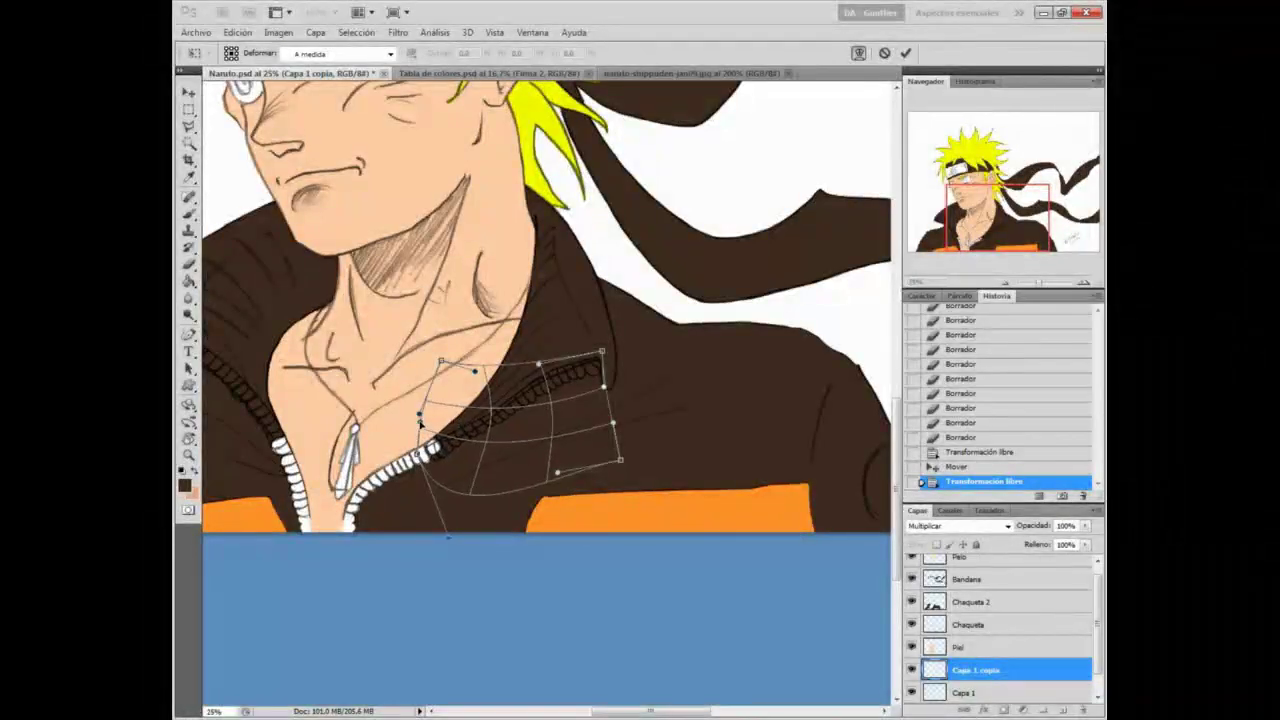
pyautogui.moveTo(461, 438); pyautogui.dragTo(424, 405)
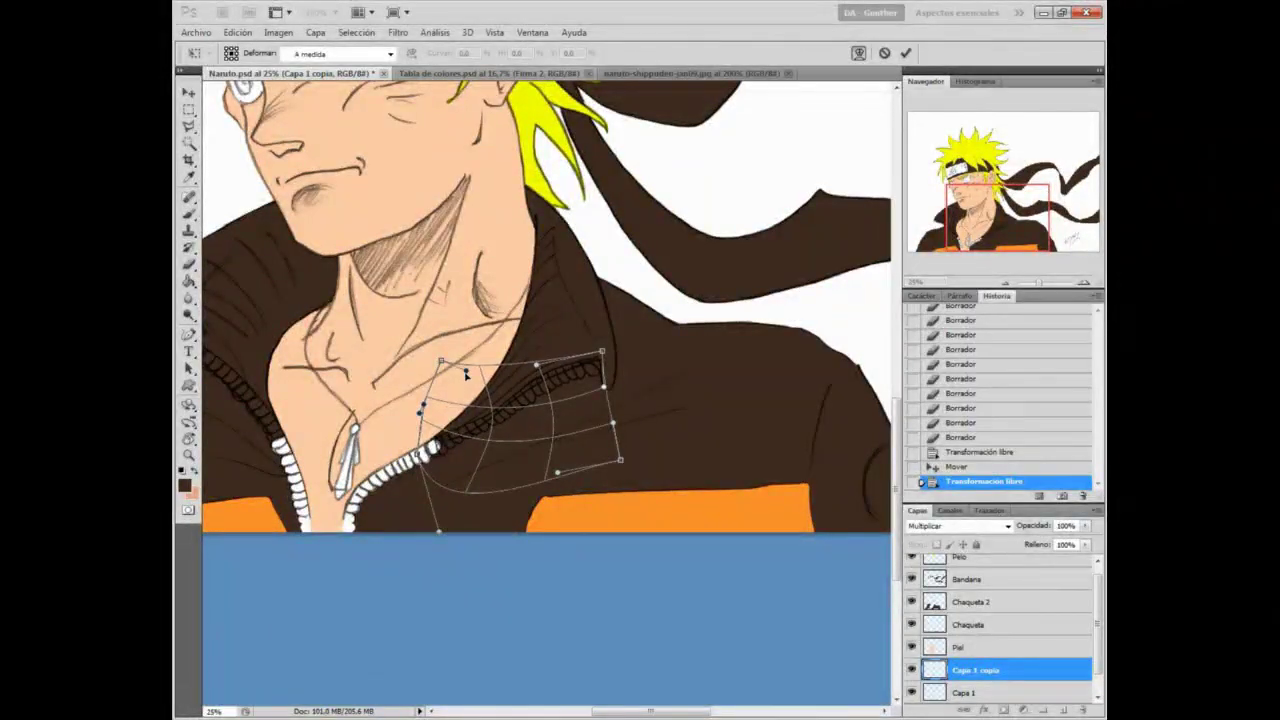
pyautogui.press('Return')
# Step: Merge Capa 1 copia down into Capa 1 and hide the Chaqueta 2 layer
pyautogui.press('z')
pyautogui.click(446, 458)
pyautogui.rightClick(445, 460)
pyautogui.click(480, 468)
pyautogui.click(370, 595)
pyautogui.click(362, 598)
pyautogui.click(358, 602)
pyautogui.scroll(-1, 982, 684)
pyautogui.hotkey('ctrl', 'e')
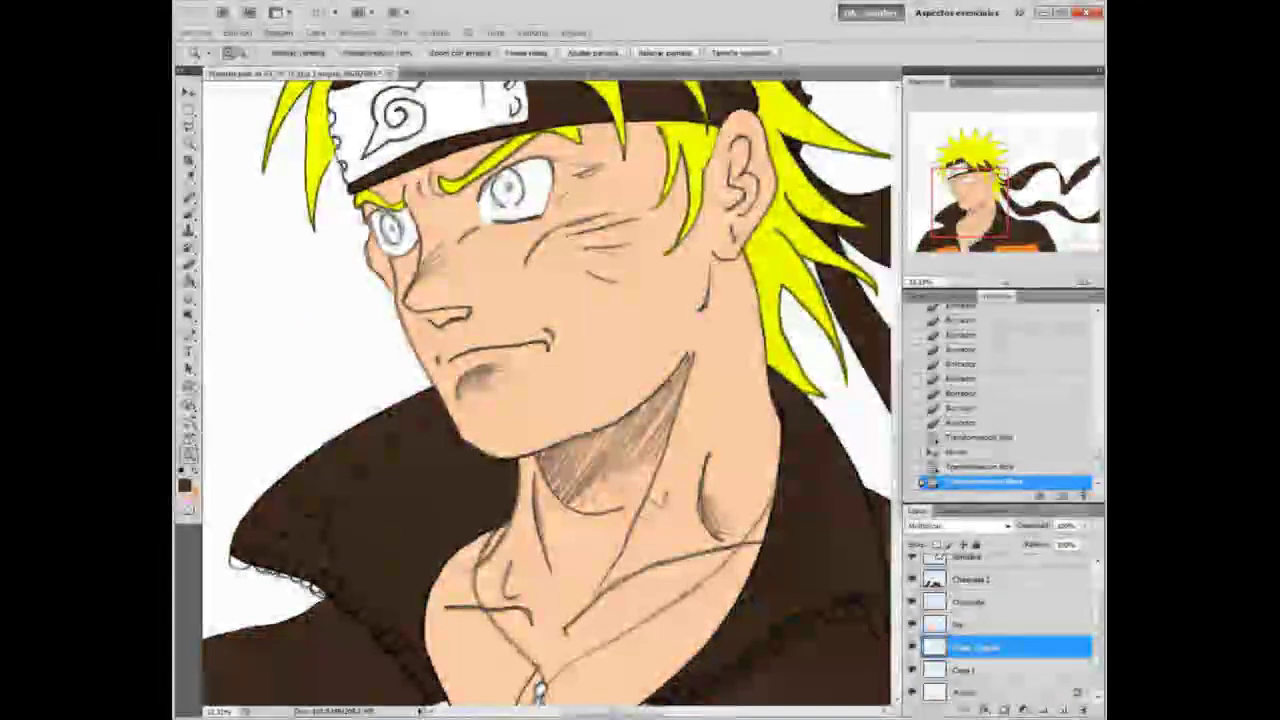
pyautogui.scroll(-8, 463, 347)
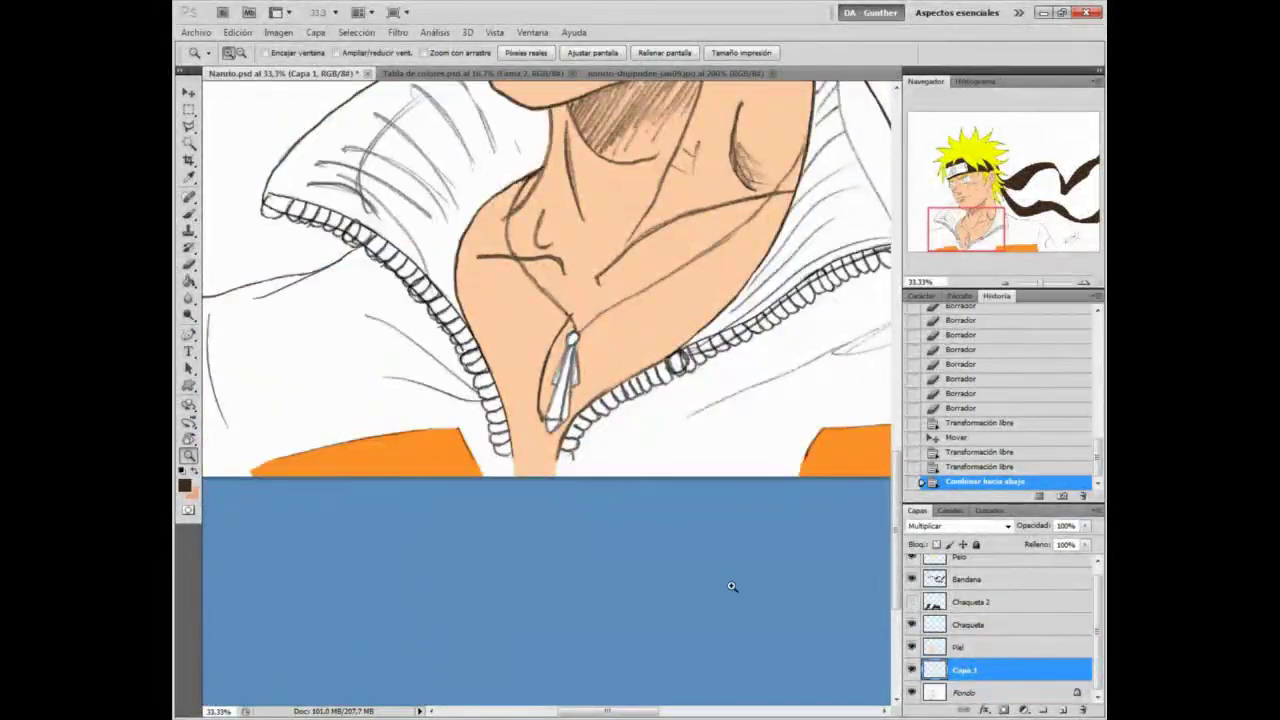
# Step: Hide Capa 1 and duplicate the Fondo layer
pyautogui.click(912, 672)
pyautogui.moveTo(480, 380); pyautogui.dragTo(726, 448)
pyautogui.click(1026, 695)
pyautogui.hotkey('ctrl', 'j')
# Step: Clone out the original sketched zipper lines along both collar edges on Fondo copia, checking against Capa 1 and undoing the last stroke
pyautogui.press('s')
pyautogui.moveTo(544, 292)
pyautogui.mouseDown()
pyautogui.moveTo(663, 360)
pyautogui.moveTo(699, 409)
pyautogui.moveTo(326, 395)
pyautogui.mouseUp()
pyautogui.click(911, 647)
pyautogui.click(519, 280)
pyautogui.click(515, 270)
pyautogui.click(911, 647)
pyautogui.moveTo(747, 329); pyautogui.dragTo(287, 606)
pyautogui.moveTo(536, 156); pyautogui.dragTo(631, 90)
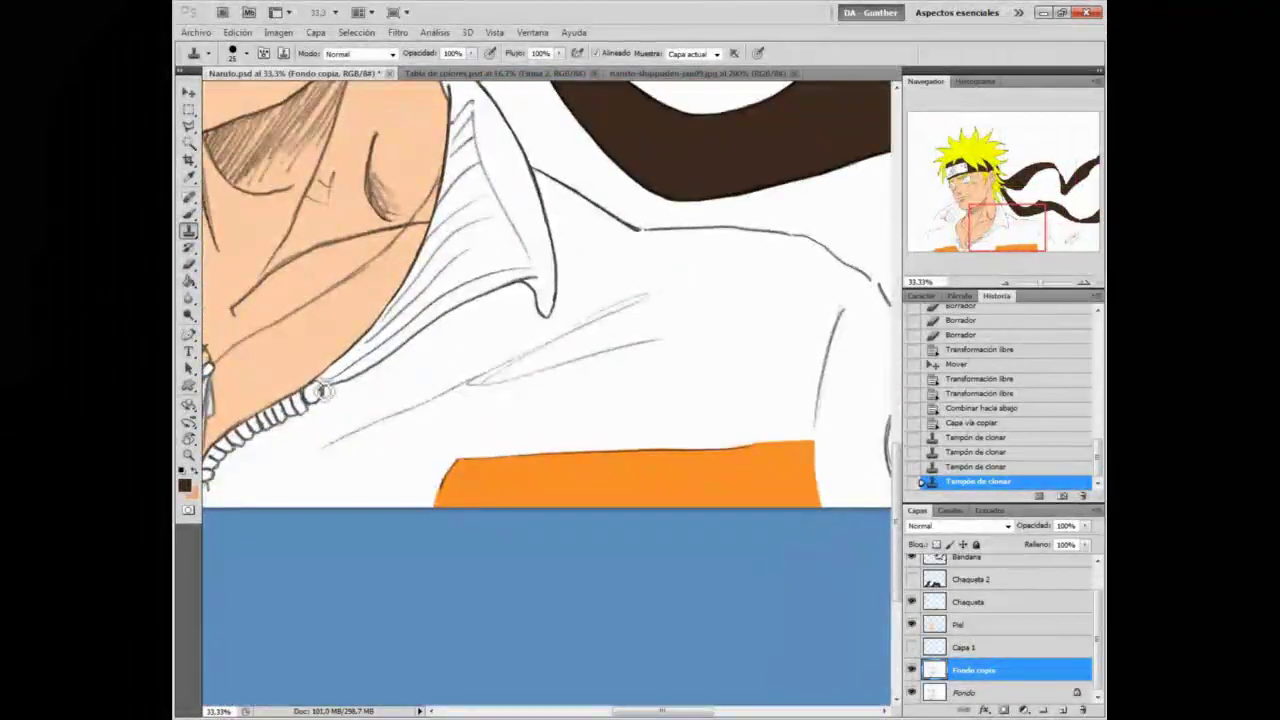
pyautogui.moveTo(316, 400); pyautogui.dragTo(871, 355)
pyautogui.click(911, 647)
pyautogui.click(306, 407)
pyautogui.click(532, 282)
pyautogui.hotkey('ctrl', 'z')
# Step: Erase the doubled and stray lines where the zipper strips on Capa 1 overlap the collar drawing
pyautogui.click(966, 647)
pyautogui.press('e')
pyautogui.moveTo(545, 308)
pyautogui.mouseDown()
pyautogui.moveTo(516, 262)
pyautogui.moveTo(416, 207)
pyautogui.mouseUp()
pyautogui.click(468, 216)
pyautogui.click(468, 215)
pyautogui.hotkey('ctrl', 'z')
pyautogui.press('z')
pyautogui.click(465, 259)
pyautogui.press('e')
pyautogui.moveTo(481, 134); pyautogui.dragTo(453, 152)
pyautogui.click(460, 140)
pyautogui.moveTo(462, 142); pyautogui.dragTo(498, 170)
pyautogui.click(496, 168)
pyautogui.click(491, 167)
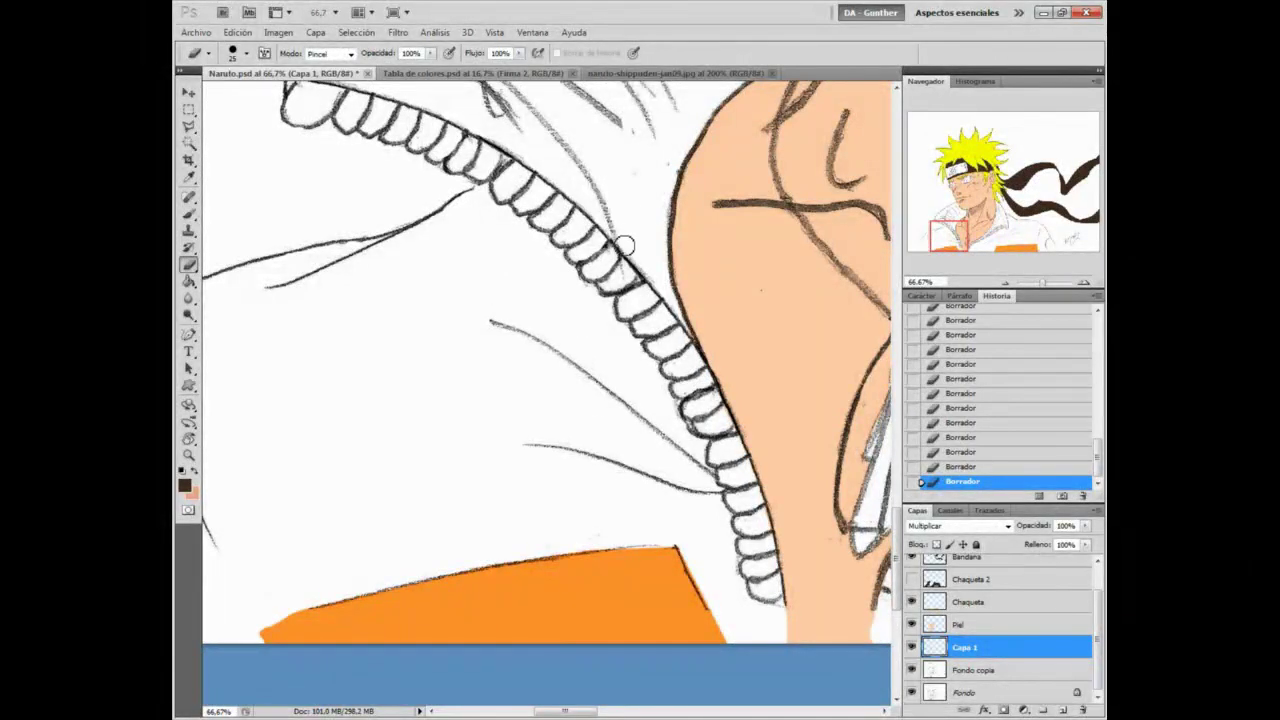
pyautogui.moveTo(583, 158); pyautogui.dragTo(598, 332)
pyautogui.moveTo(720, 464); pyautogui.dragTo(650, 339)
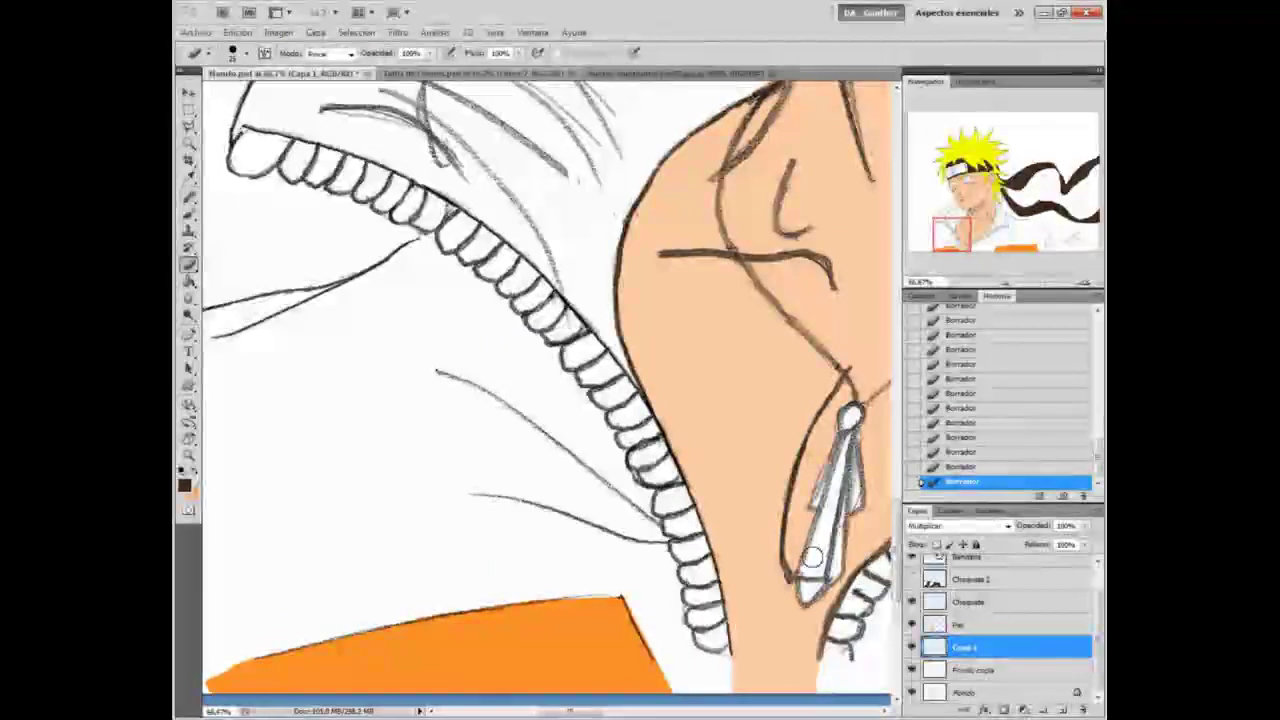
# Step: Merge Capa 1 into Fondo copia and clean up the stray marks around the left zipper strip with the Clone Stamp
pyautogui.hotkey('ctrl', 'e')
pyautogui.press('s')
pyautogui.click(573, 332)
pyautogui.click(580, 351)
pyautogui.click(612, 408)
pyautogui.click(634, 443)
pyautogui.click(656, 453)
pyautogui.click(635, 484)
pyautogui.click(650, 505)
pyautogui.click(701, 548)
pyautogui.click(455, 512)
pyautogui.click(607, 332)
pyautogui.click(584, 306)
pyautogui.keyDown('alt'); pyautogui.click(366, 449); pyautogui.keyUp('alt')
pyautogui.click(447, 430)
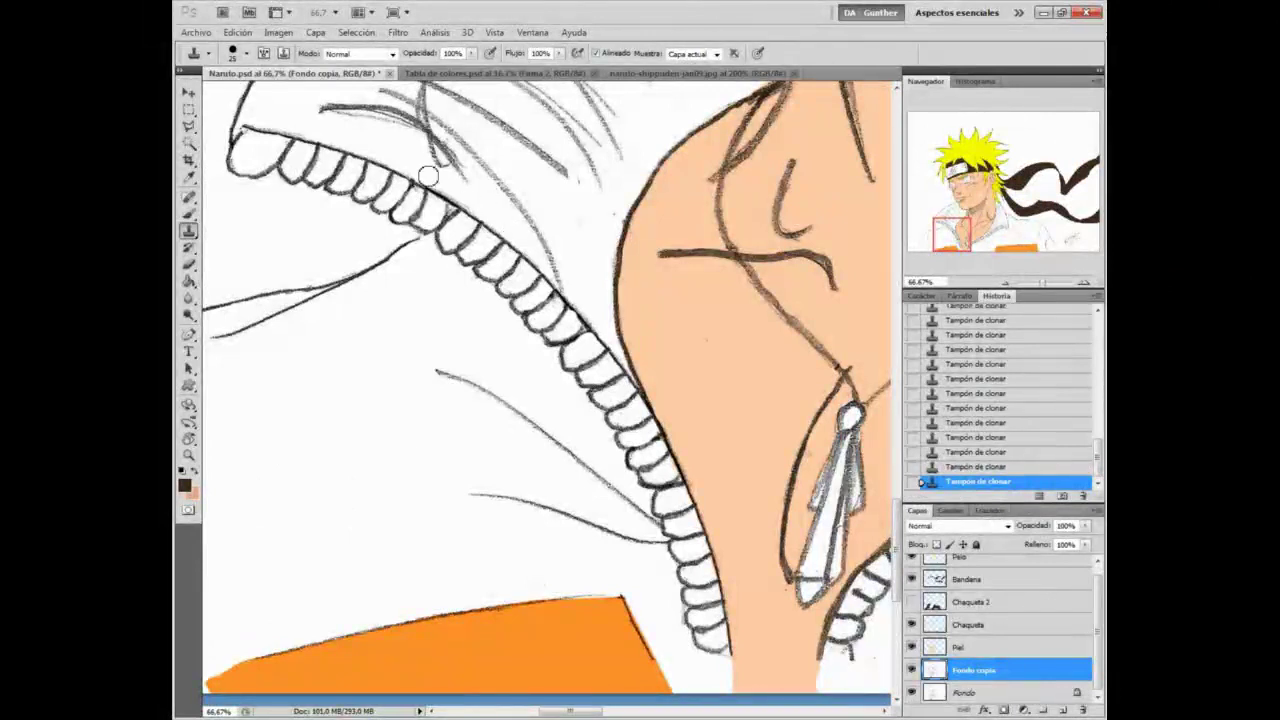
# Step: Retouch the joints and the upper end of the right zipper strip with the Clone Stamp
pyautogui.moveTo(758, 527)
pyautogui.mouseDown()
pyautogui.moveTo(290, 525)
pyautogui.moveTo(327, 354)
pyautogui.mouseUp()
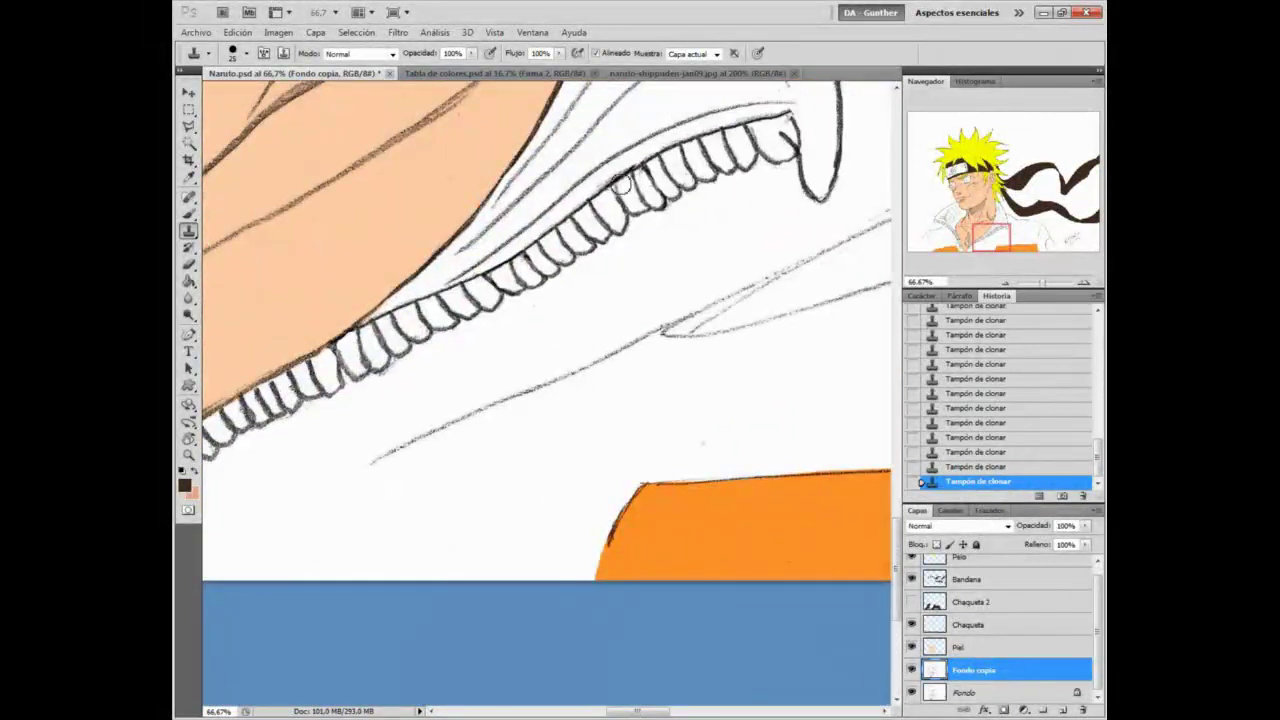
pyautogui.moveTo(640, 163); pyautogui.dragTo(497, 606)
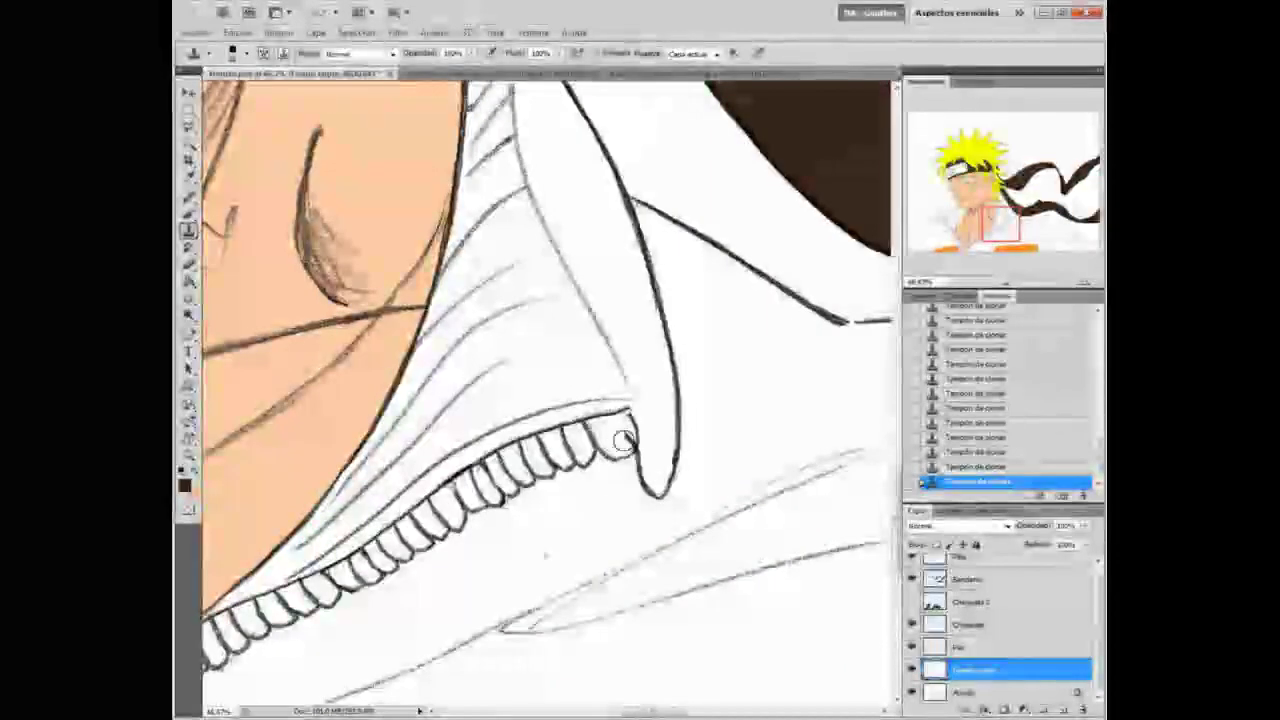
pyautogui.press('z')
pyautogui.rightClick(494, 564)
pyautogui.click(518, 570)
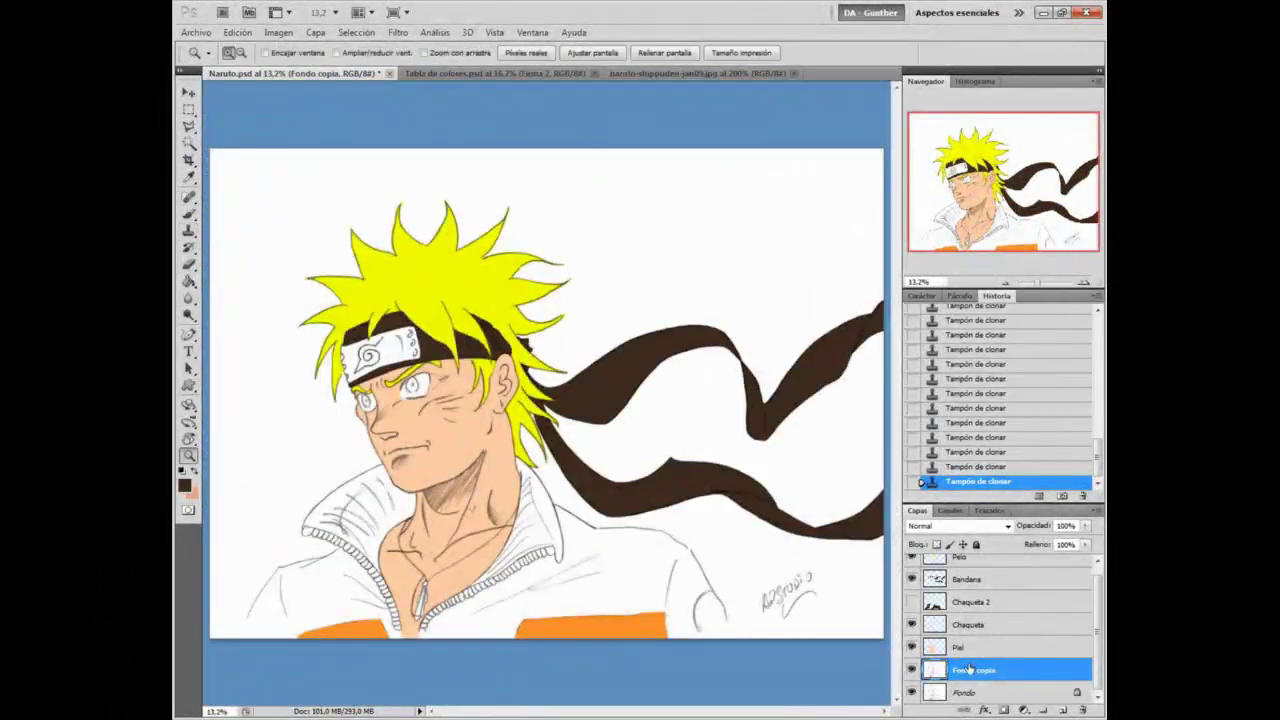
# Step: Show Chaqueta 2 and erase its brown fill over the right zipper teeth, restoring the collar edge with the brush
pyautogui.click(912, 602)
pyautogui.click(517, 577)
pyautogui.moveTo(517, 577); pyautogui.dragTo(599, 486)
pyautogui.click(598, 486)
pyautogui.click(1018, 603)
pyautogui.press('b')
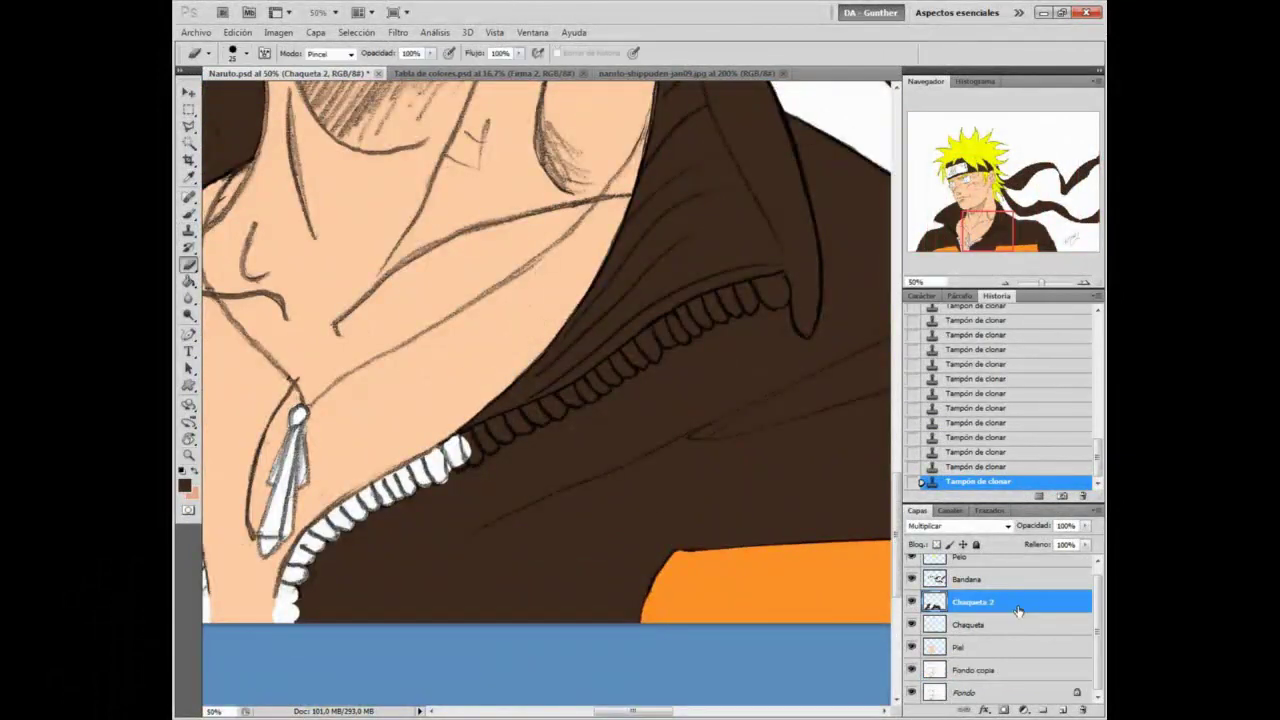
pyautogui.click(465, 450)
pyautogui.moveTo(468, 447)
pyautogui.mouseDown()
pyautogui.moveTo(686, 351)
pyautogui.moveTo(745, 305)
pyautogui.mouseUp()
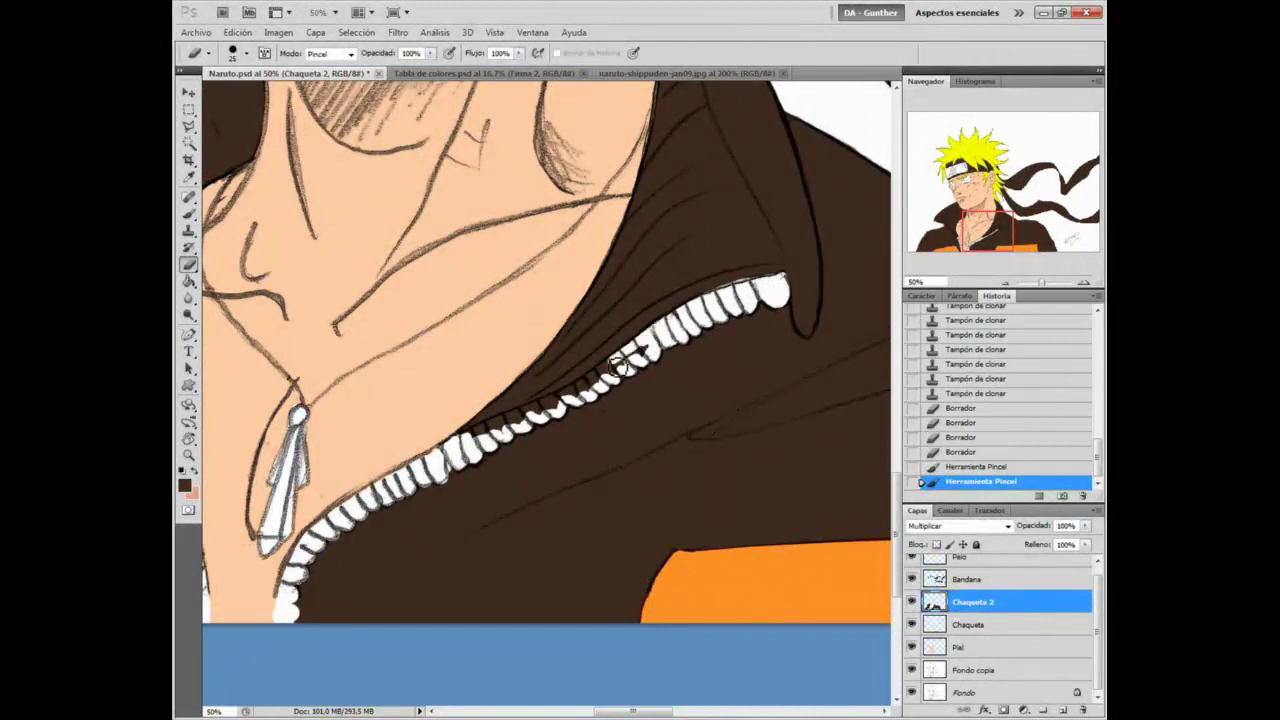
pyautogui.moveTo(618, 367)
pyautogui.mouseDown()
pyautogui.moveTo(599, 394)
pyautogui.moveTo(645, 354)
pyautogui.mouseUp()
pyautogui.moveTo(572, 400); pyautogui.dragTo(530, 412)
pyautogui.moveTo(530, 412); pyautogui.dragTo(470, 434)
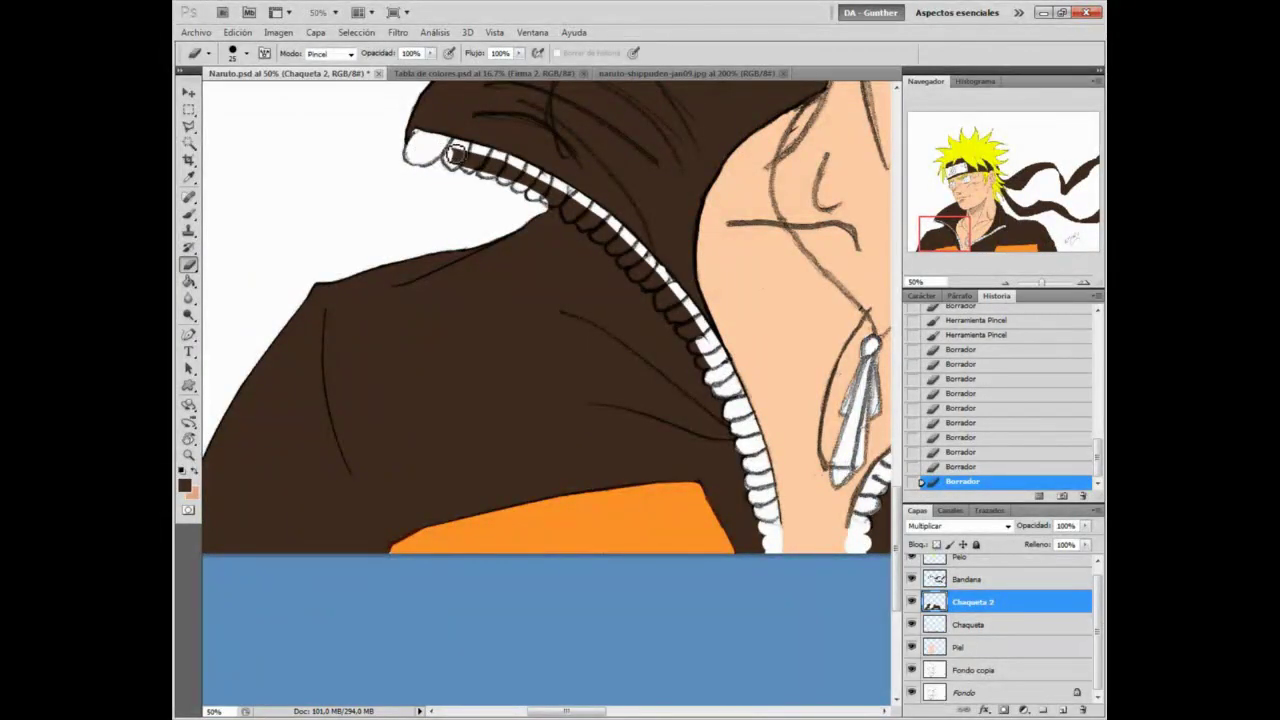
# Step: Erase the brown fill of Chaqueta 2 over the left zipper teeth, undoing and redoing the inaccurate strokes
pyautogui.moveTo(455, 152); pyautogui.dragTo(589, 228)
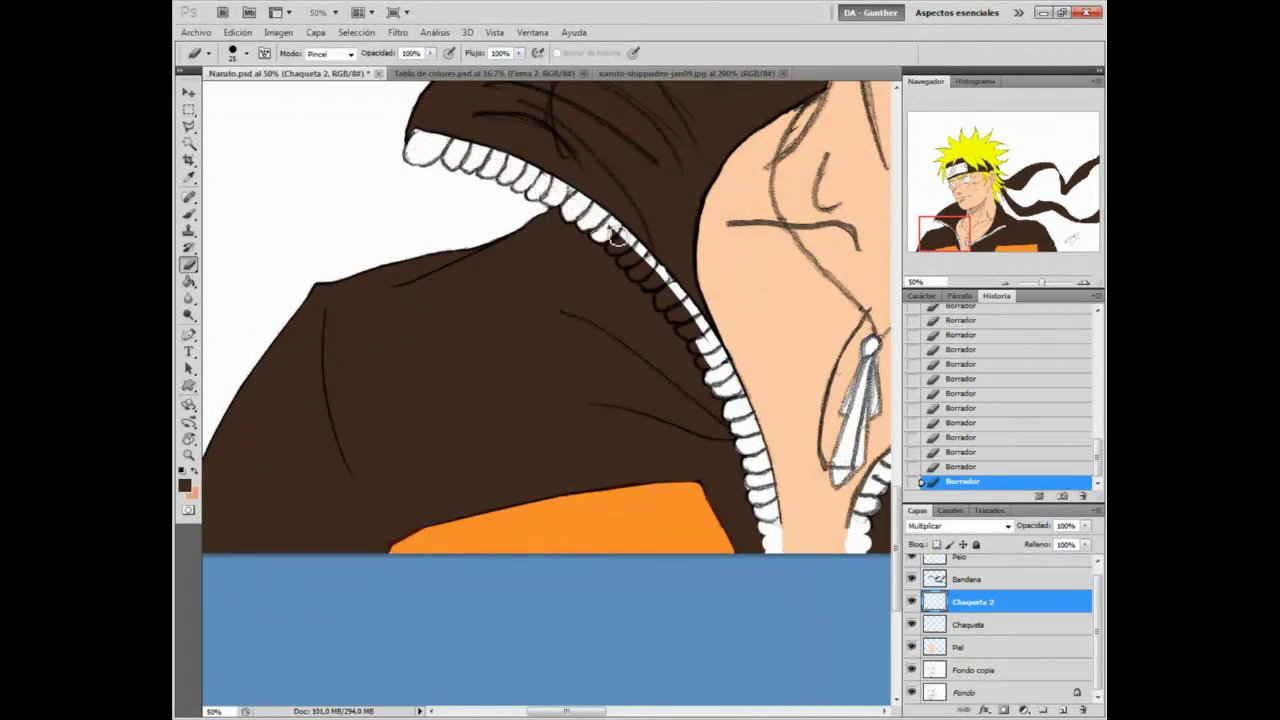
pyautogui.hotkey('ctrl', 'alt', 'z')
pyautogui.hotkey('ctrl', 'alt', 'z')
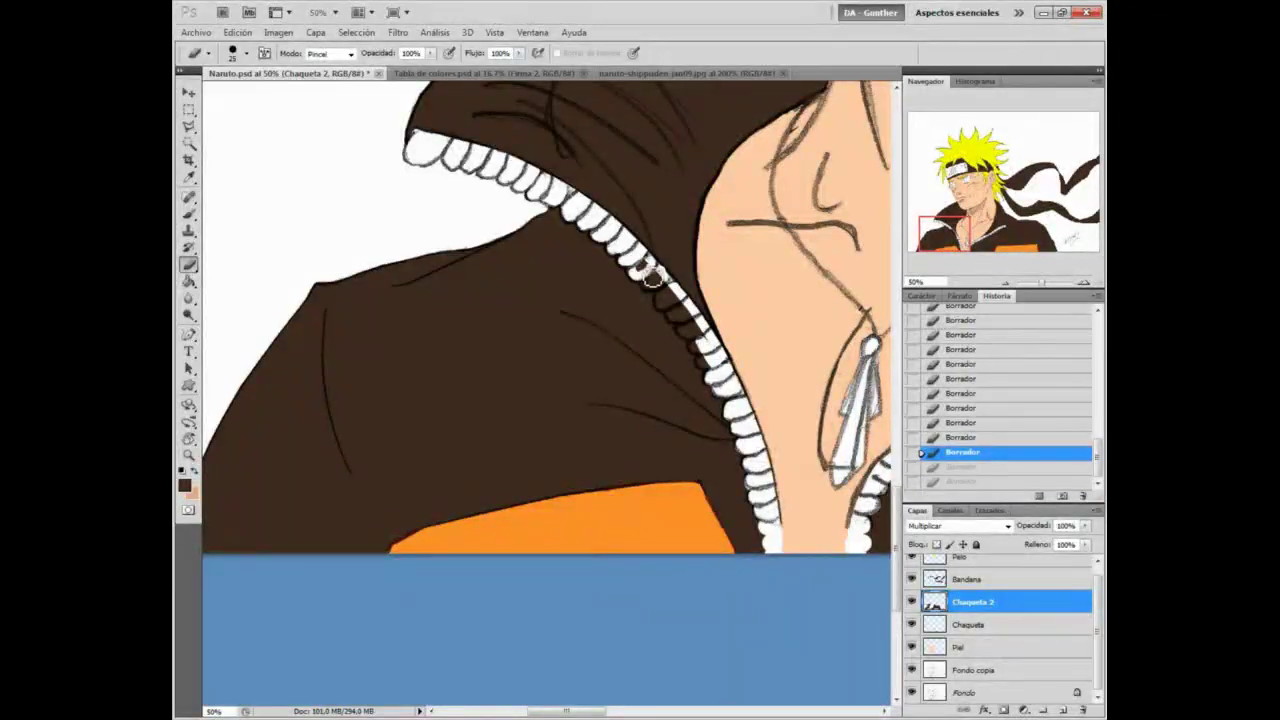
pyautogui.moveTo(641, 283); pyautogui.dragTo(633, 273)
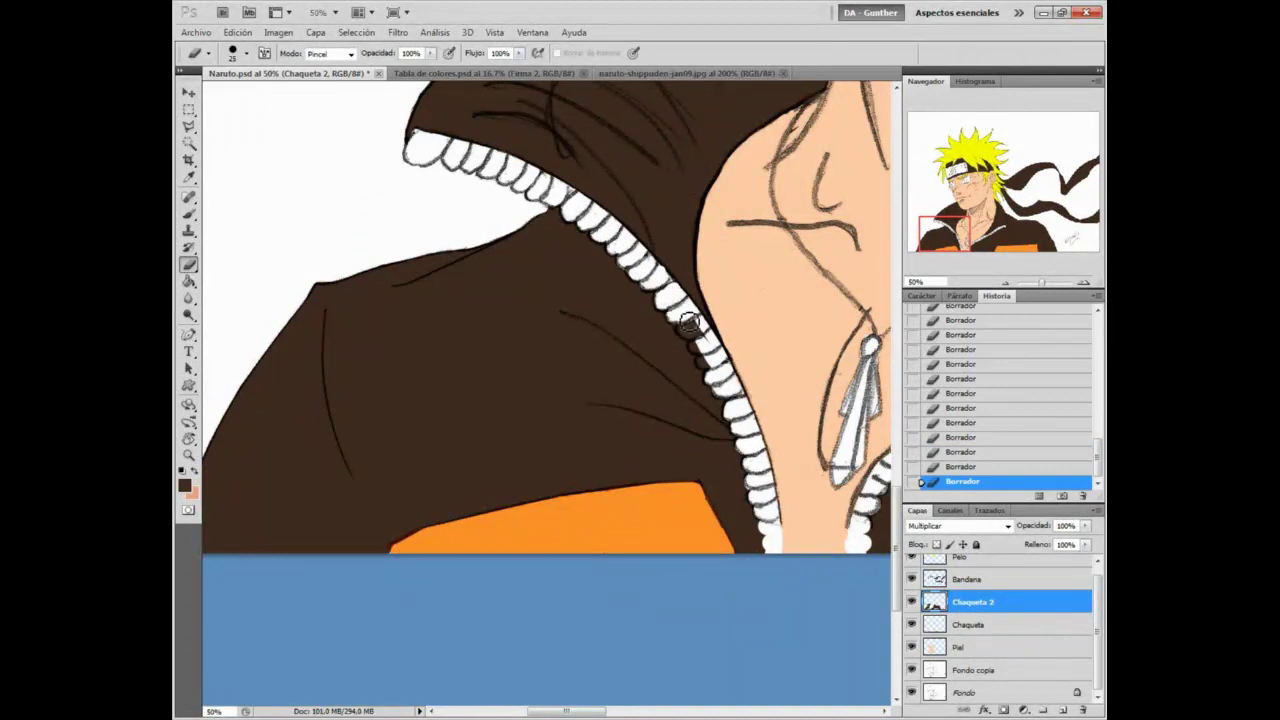
pyautogui.press('z')
pyautogui.hotkey('ctrl', '0')
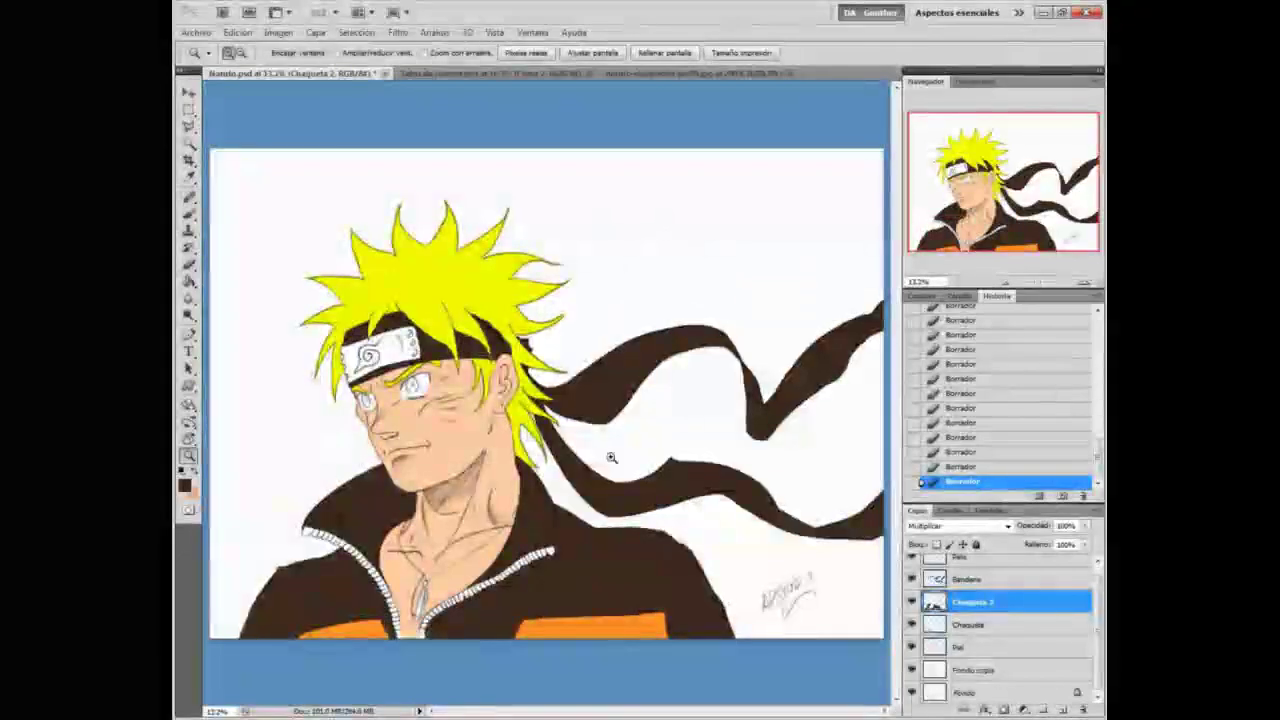
# Step: Hide the Chaqueta 2, Chaqueta and Fondo layers and select Fondo copia
pyautogui.click(388, 640)
pyautogui.click(388, 640)
pyautogui.click(388, 640)
pyautogui.click(911, 602)
pyautogui.moveTo(382, 690); pyautogui.dragTo(627, 369)
pyautogui.click(911, 624)
pyautogui.click(912, 694)
pyautogui.click(1019, 669)
# Step: Select the left chest stripe outline with the Polygonal Lasso, copy it to a new layer and shift it away from the zipper
pyautogui.press('l')
pyautogui.click(638, 358)
pyautogui.click(610, 309)
pyautogui.click(464, 322)
pyautogui.click(386, 356)
pyautogui.click(638, 358)
pyautogui.rightClick(494, 346)
pyautogui.click(545, 463)
pyautogui.moveTo(575, 340); pyautogui.dragTo(538, 341)
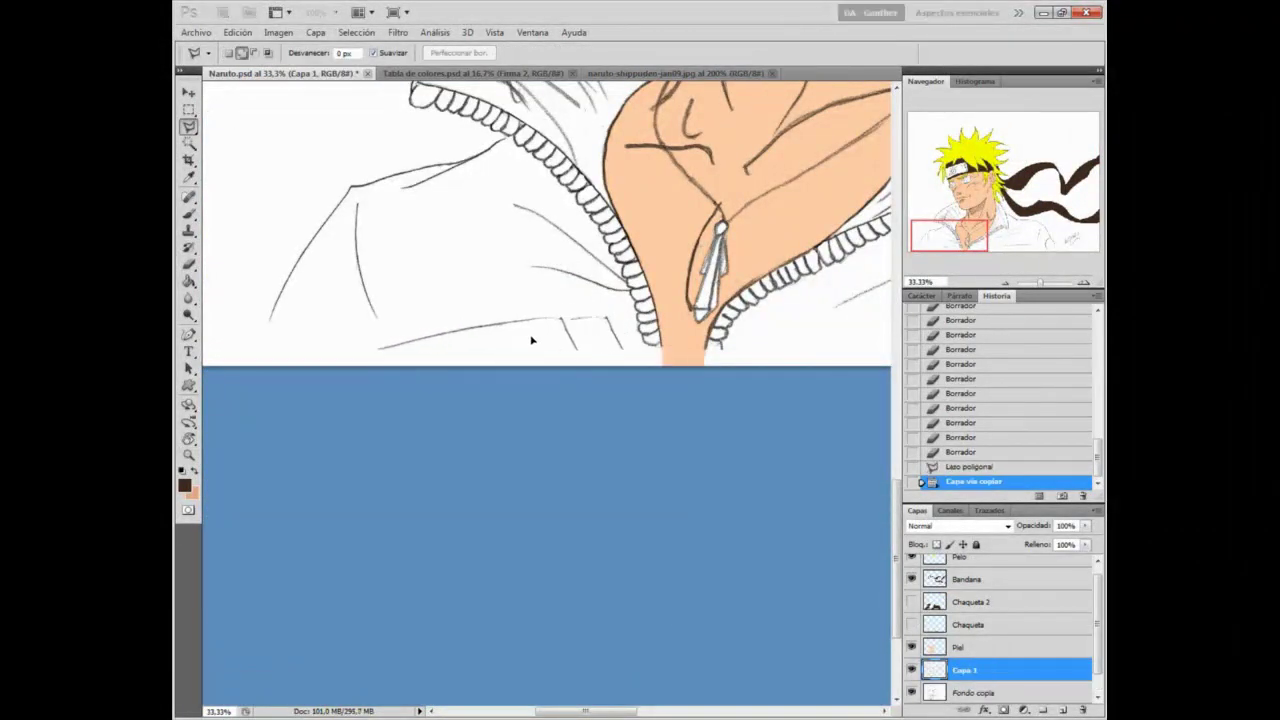
pyautogui.press('z')
pyautogui.rightClick(531, 340)
pyautogui.click(575, 346)
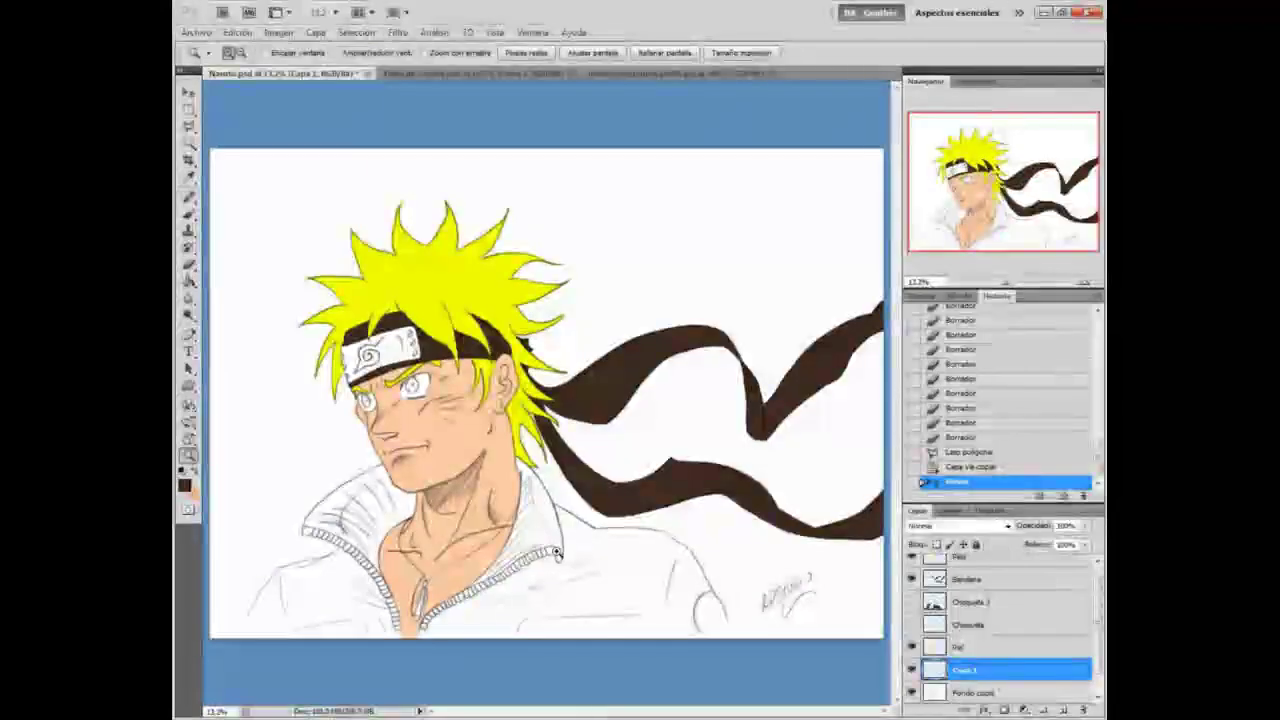
# Step: Select the right chest stripe outline on Fondo copia with the Polygonal Lasso, copy it to a new layer and shift it left
pyautogui.hotkey('alt', '[')
pyautogui.click(558, 631)
pyautogui.press('l')
pyautogui.click(813, 309)
pyautogui.click(461, 348)
pyautogui.click(467, 279)
pyautogui.doubleClick(815, 275)
pyautogui.rightClick(781, 285)
pyautogui.click(831, 402)
pyautogui.moveTo(602, 315); pyautogui.dragTo(496, 321)
pyautogui.press('z')
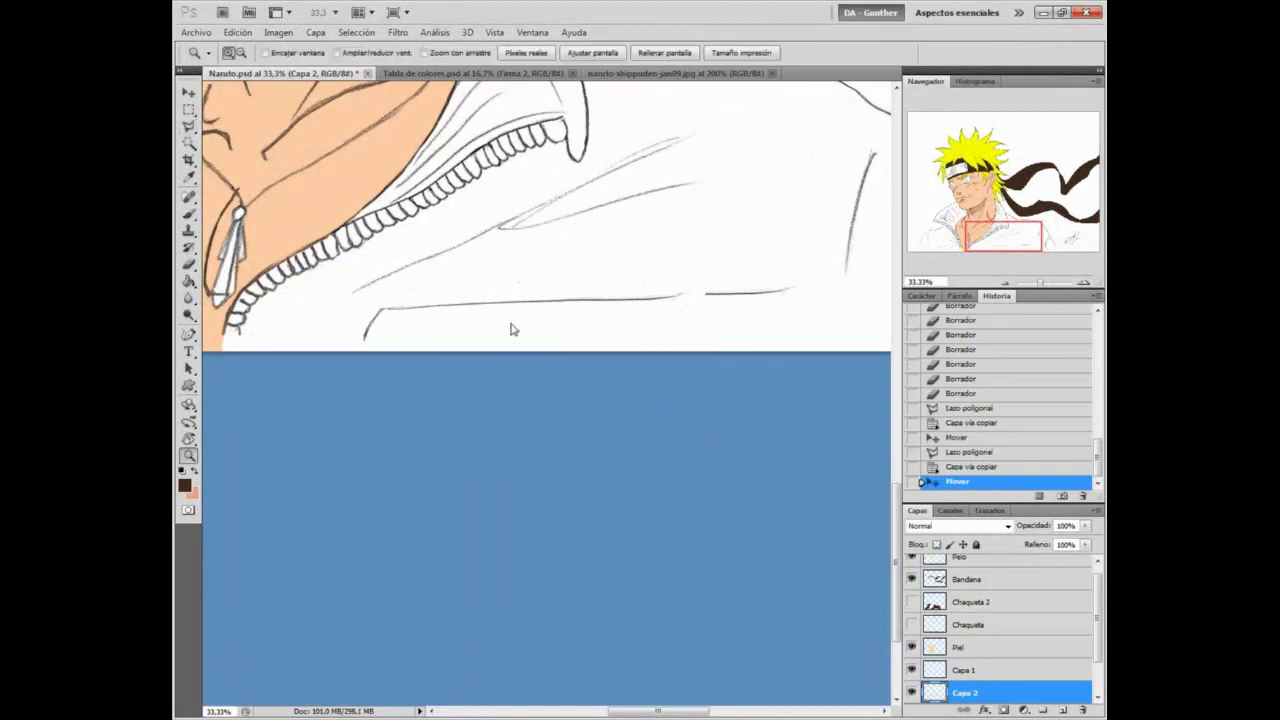
pyautogui.rightClick(496, 320)
pyautogui.click(540, 326)
# Step: Erase the unwanted end of the copied right stripe line on Capa 2
pyautogui.click(574, 652)
pyautogui.click(574, 652)
pyautogui.press('e')
pyautogui.click(691, 474)
pyautogui.hotkey('ctrl', 'z')
pyautogui.click(712, 472)
pyautogui.click(703, 477)
pyautogui.press('z')
pyautogui.rightClick(632, 457)
pyautogui.click(684, 467)
# Step: Rotate the copied left stripe outline on Capa 1 slightly with Free Transform
pyautogui.click(360, 639)
pyautogui.click(360, 639)
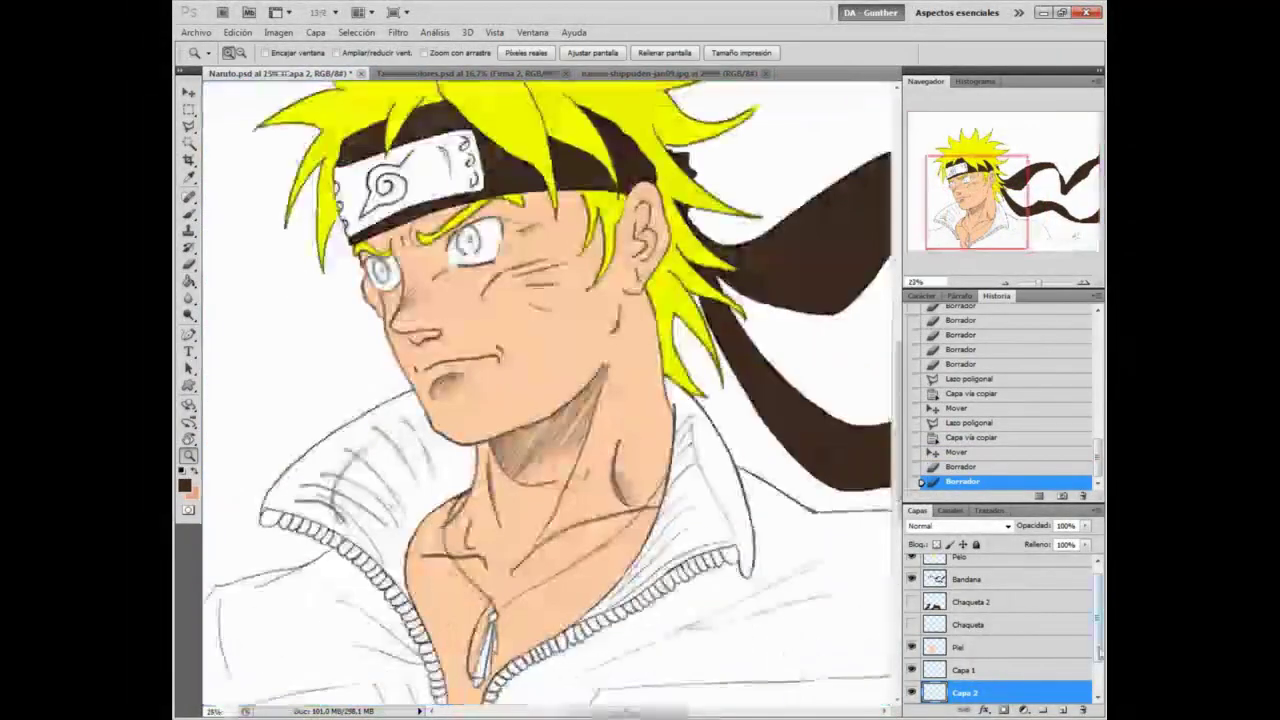
pyautogui.scroll(-2, 1003, 686)
pyautogui.click(1003, 625)
pyautogui.rightClick(607, 553)
pyautogui.click(656, 563)
pyautogui.click(390, 575)
pyautogui.click(390, 575)
pyautogui.hotkey('ctrl', 't')
pyautogui.moveTo(517, 457); pyautogui.dragTo(534, 452)
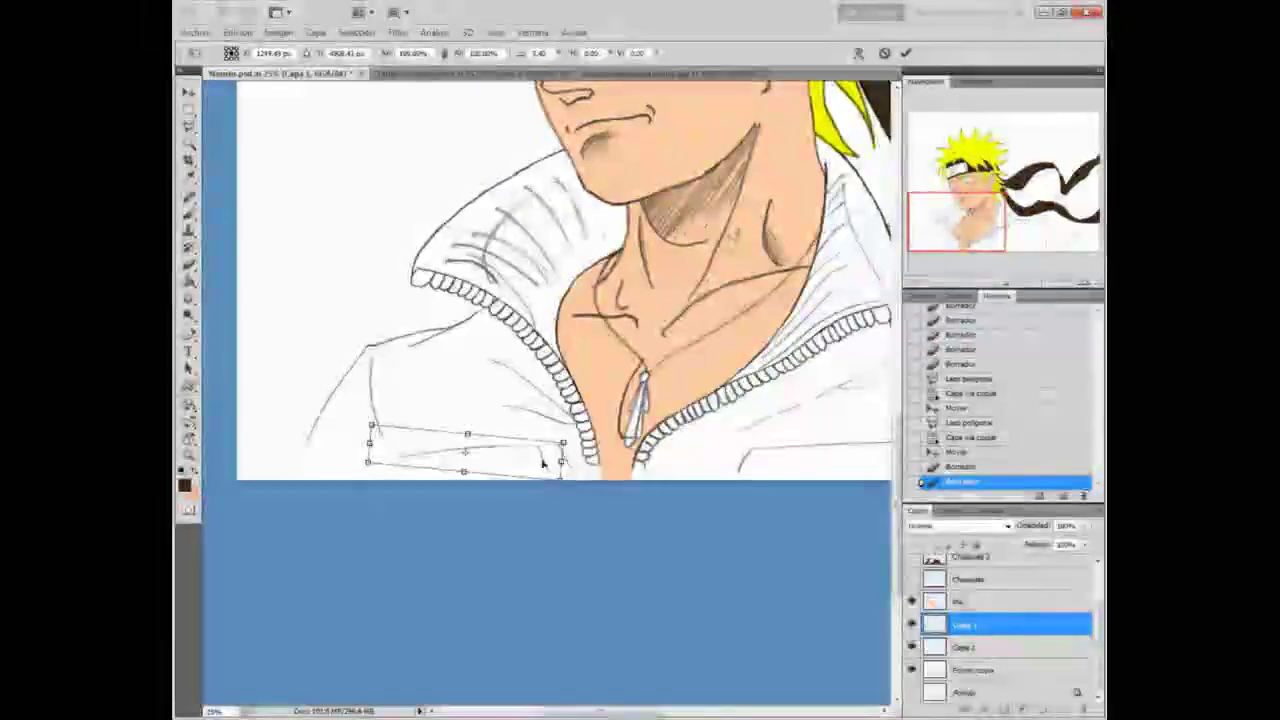
pyautogui.press('Return')
# Step: Merge Capa 1 and Capa 2 down into Fondo copia
pyautogui.rightClick(534, 455)
pyautogui.click(583, 465)
pyautogui.click(428, 648)
pyautogui.click(428, 648)
pyautogui.hotkey('ctrl', 'e')
pyautogui.hotkey('ctrl', 'e')
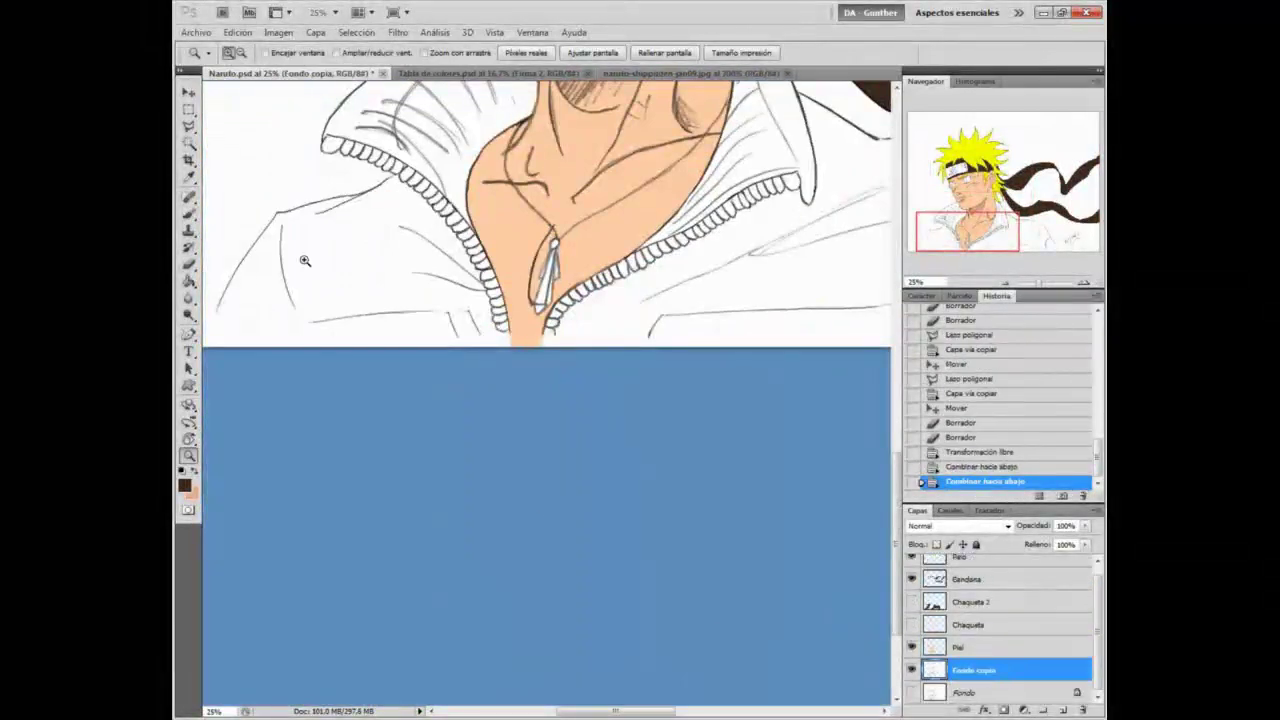
# Step: Clone out the stray line at the inner end of the left chest stripe on Fondo copia
pyautogui.click(516, 376)
pyautogui.press('e')
pyautogui.press('s')
pyautogui.keyDown('alt'); pyautogui.click(480, 320); pyautogui.keyUp('alt')
pyautogui.moveTo(488, 310); pyautogui.dragTo(503, 345)
pyautogui.moveTo(502, 340); pyautogui.dragTo(490, 308)
# Step: Show the Chaqueta layer and sample the orange of the left chest stripe as the brush colour
pyautogui.click(912, 626)
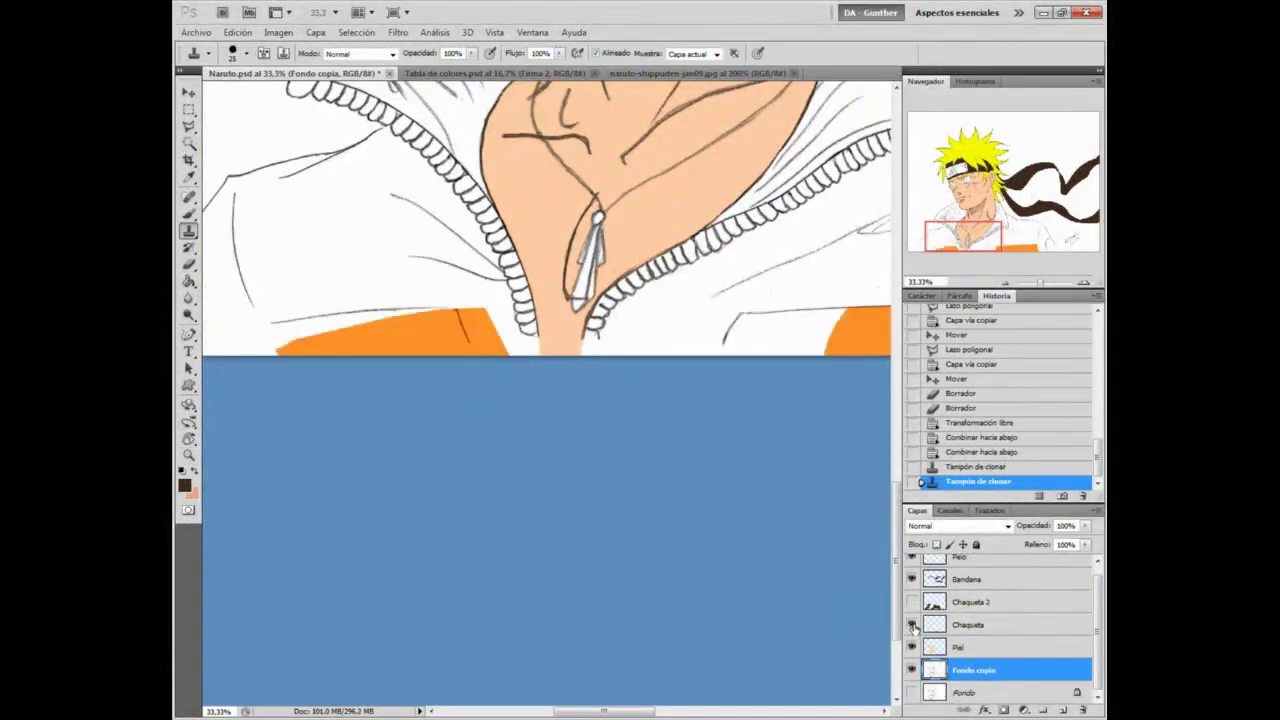
pyautogui.press('b')
pyautogui.keyDown('alt'); pyautogui.click(443, 340); pyautogui.keyUp('alt')
pyautogui.click(286, 338)
pyautogui.click(286, 338)
pyautogui.hotkey('ctrl', 'alt', 'z')
pyautogui.hotkey('ctrl', 'alt', 'z')
pyautogui.hotkey('ctrl', 'alt', 'z')
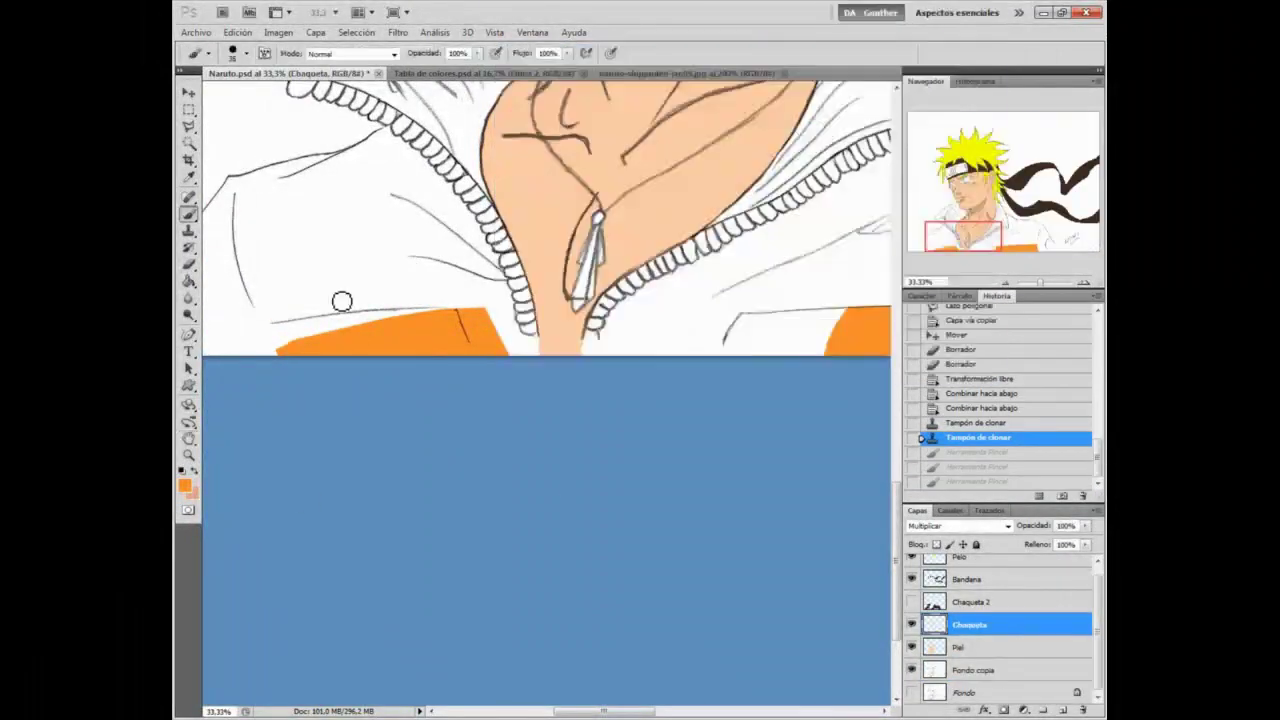
# Step: Paint the left chest stripe orange up to its outline on Chaqueta and erase the overflow at its inner end
pyautogui.moveTo(287, 333); pyautogui.dragTo(281, 343)
pyautogui.moveTo(289, 334)
pyautogui.mouseDown()
pyautogui.moveTo(459, 319)
pyautogui.moveTo(290, 343)
pyautogui.moveTo(340, 334)
pyautogui.mouseUp()
pyautogui.moveTo(284, 331)
pyautogui.mouseDown()
pyautogui.moveTo(344, 321)
pyautogui.moveTo(464, 317)
pyautogui.moveTo(431, 314)
pyautogui.moveTo(462, 318)
pyautogui.moveTo(498, 350)
pyautogui.mouseUp()
pyautogui.press('e')
pyautogui.rightClick(489, 294)
pyautogui.moveTo(497, 350)
pyautogui.mouseDown()
pyautogui.moveTo(469, 300)
pyautogui.moveTo(461, 326)
pyautogui.mouseUp()
pyautogui.press('b')
pyautogui.moveTo(458, 320)
pyautogui.mouseDown()
pyautogui.moveTo(463, 330)
pyautogui.moveTo(472, 314)
pyautogui.mouseUp()
# Step: Fill the right chest stripe with orange up to its outline on Chaqueta and erase the colour outside it
pyautogui.press('e')
pyautogui.moveTo(808, 350); pyautogui.dragTo(506, 303)
pyautogui.moveTo(611, 294)
pyautogui.mouseDown()
pyautogui.moveTo(458, 335)
pyautogui.moveTo(540, 343)
pyautogui.mouseUp()
pyautogui.press('b')
pyautogui.moveTo(468, 295)
pyautogui.mouseDown()
pyautogui.moveTo(480, 310)
pyautogui.moveTo(561, 287)
pyautogui.moveTo(572, 300)
pyautogui.mouseUp()
pyautogui.moveTo(491, 277)
pyautogui.mouseDown()
pyautogui.moveTo(549, 274)
pyautogui.moveTo(475, 300)
pyautogui.mouseUp()
pyautogui.press('e')
pyautogui.moveTo(654, 246); pyautogui.dragTo(706, 244)
pyautogui.moveTo(706, 244); pyautogui.dragTo(766, 244)
pyautogui.moveTo(766, 244); pyautogui.dragTo(750, 245)
pyautogui.press('b')
pyautogui.moveTo(666, 269); pyautogui.dragTo(684, 270)
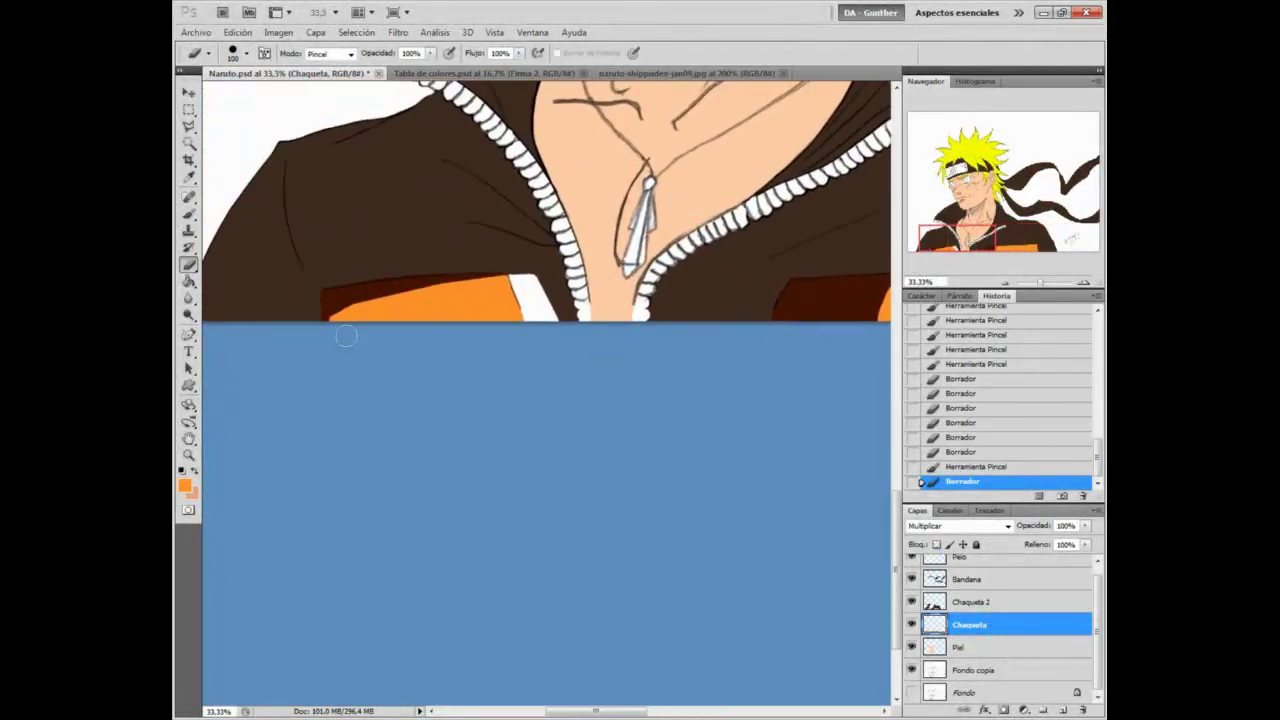
# Step: Erase the dark brown covering the left chest stripe on Chaqueta 2, following the stripe's outline
pyautogui.moveTo(338, 303); pyautogui.dragTo(335, 302)
pyautogui.hotkey('ctrl', 'z')
pyautogui.click(972, 602)
pyautogui.moveTo(333, 308)
pyautogui.mouseDown()
pyautogui.moveTo(500, 284)
pyautogui.moveTo(482, 283)
pyautogui.mouseUp()
pyautogui.moveTo(268, 160); pyautogui.dragTo(478, 333)
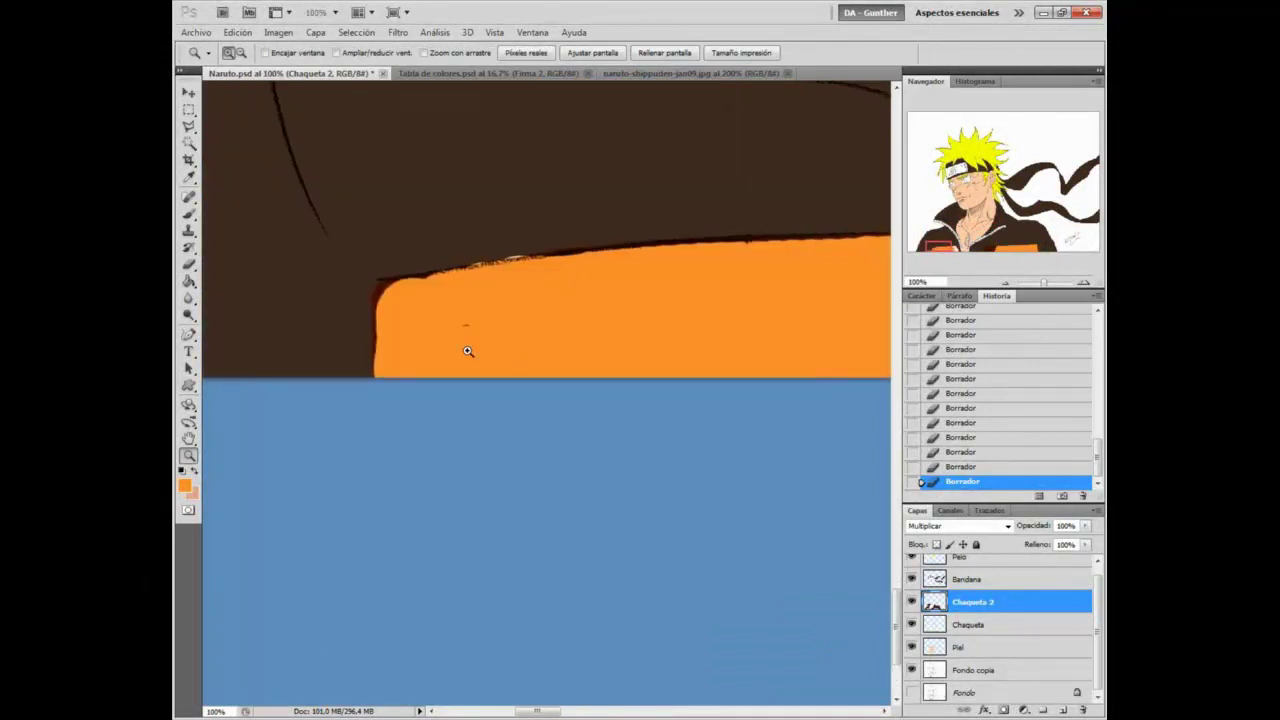
pyautogui.press('e')
pyautogui.rightClick(430, 321)
pyautogui.click(380, 283)
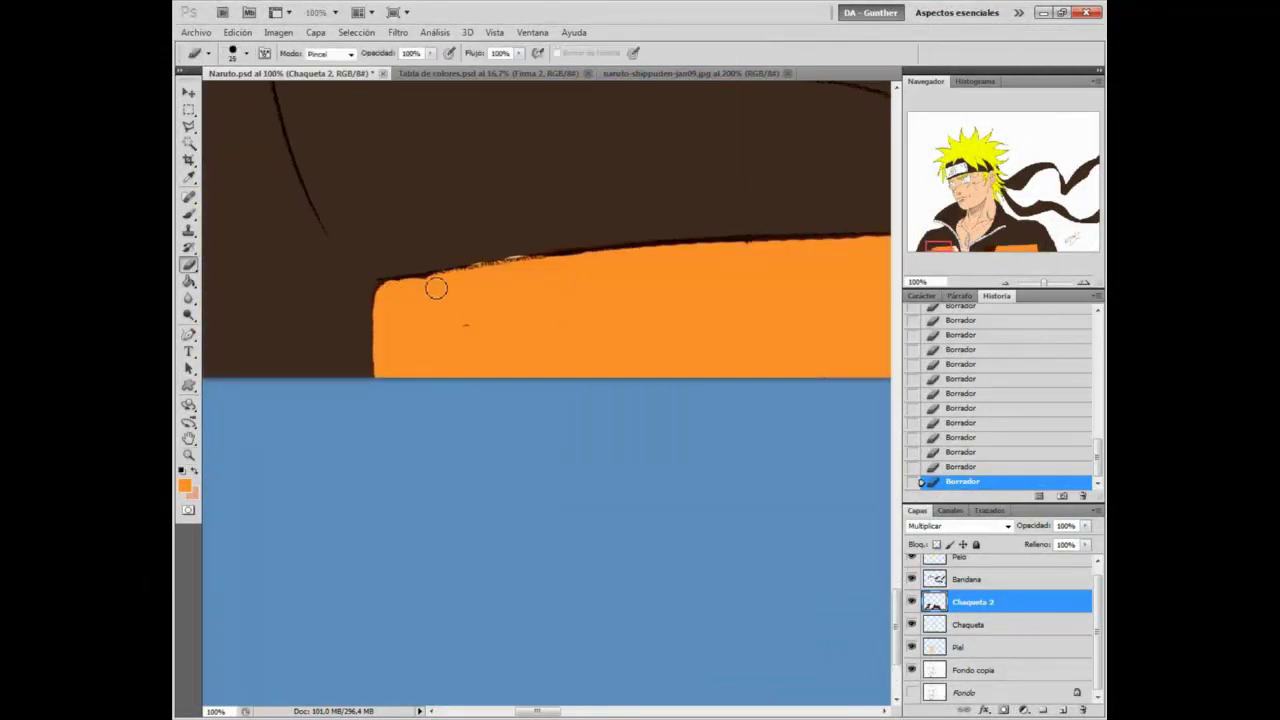
pyautogui.moveTo(697, 253)
pyautogui.mouseDown()
pyautogui.moveTo(880, 251)
pyautogui.moveTo(570, 278)
pyautogui.mouseUp()
pyautogui.moveTo(414, 311); pyautogui.dragTo(689, 291)
# Step: Retouch the left stripe's upper and inner edges with the jacket's dark brown on Chaqueta 2 and erase the excess
pyautogui.press('b')
pyautogui.keyDown('alt'); pyautogui.click(487, 184); pyautogui.keyUp('alt')
pyautogui.moveTo(447, 264); pyautogui.dragTo(466, 260)
pyautogui.moveTo(482, 257); pyautogui.dragTo(524, 252)
pyautogui.moveTo(720, 208); pyautogui.dragTo(207, 199)
pyautogui.moveTo(455, 255); pyautogui.dragTo(500, 369)
pyautogui.moveTo(403, 246); pyautogui.dragTo(469, 371)
pyautogui.press('e')
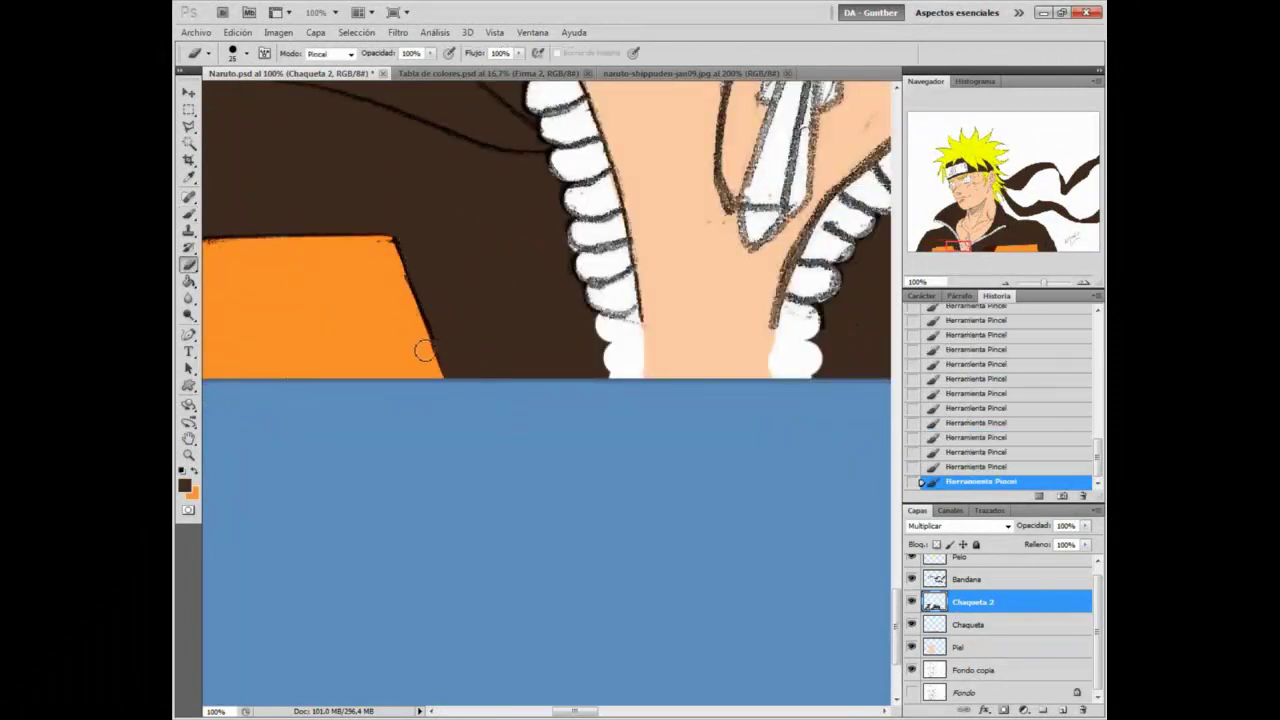
pyautogui.moveTo(414, 317); pyautogui.dragTo(431, 361)
# Step: Erase the dark brown covering the right chest stripe on Chaqueta 2 and repaint brown along its upper edge
pyautogui.moveTo(850, 319); pyautogui.dragTo(210, 366)
pyautogui.moveTo(492, 302)
pyautogui.mouseDown()
pyautogui.moveTo(440, 415)
pyautogui.moveTo(480, 335)
pyautogui.moveTo(634, 415)
pyautogui.moveTo(745, 395)
pyautogui.moveTo(770, 355)
pyautogui.mouseUp()
pyautogui.moveTo(800, 300)
pyautogui.mouseDown()
pyautogui.moveTo(498, 306)
pyautogui.moveTo(785, 332)
pyautogui.moveTo(594, 354)
pyautogui.moveTo(771, 352)
pyautogui.mouseUp()
pyautogui.press('b')
pyautogui.moveTo(484, 288); pyautogui.dragTo(454, 292)
pyautogui.moveTo(500, 285)
pyautogui.mouseDown()
pyautogui.moveTo(846, 266)
pyautogui.moveTo(212, 253)
pyautogui.mouseUp()
pyautogui.moveTo(674, 230); pyautogui.dragTo(596, 243)
pyautogui.moveTo(690, 236); pyautogui.dragTo(530, 245)
pyautogui.moveTo(331, 246); pyautogui.dragTo(520, 243)
pyautogui.moveTo(520, 243); pyautogui.dragTo(254, 254)
pyautogui.moveTo(422, 239); pyautogui.dragTo(585, 242)
pyautogui.moveTo(610, 243); pyautogui.dragTo(705, 228)
# Step: Paint the gap at the right chest stripe's outer corner orange on the Chaqueta layer
pyautogui.scroll(2, 640, 297)
pyautogui.press('x')
pyautogui.click(645, 303)
pyautogui.hotkey('ctrl', 'z')
pyautogui.hotkey('alt', '[')
pyautogui.moveTo(645, 298); pyautogui.dragTo(682, 297)
# Step: Erase the colour overflow along the right chest stripe's upper edge and around its outer corner
pyautogui.click(972, 602)
pyautogui.press('e')
pyautogui.click(978, 625)
pyautogui.moveTo(440, 280); pyautogui.dragTo(726, 276)
pyautogui.moveTo(816, 273); pyautogui.dragTo(549, 249)
pyautogui.moveTo(497, 245); pyautogui.dragTo(640, 236)
pyautogui.moveTo(640, 236); pyautogui.dragTo(676, 242)
pyautogui.click(680, 245)
pyautogui.click(683, 247)
# Step: Touch up the right chest stripe's outer corner with dark brown dabs on Chaqueta 2
pyautogui.click(974, 602)
pyautogui.press('x')
pyautogui.click(638, 235)
pyautogui.hotkey('ctrl', 'z')
pyautogui.press('b')
pyautogui.click(643, 233)
pyautogui.hotkey('ctrl', 'z')
pyautogui.click(986, 602)
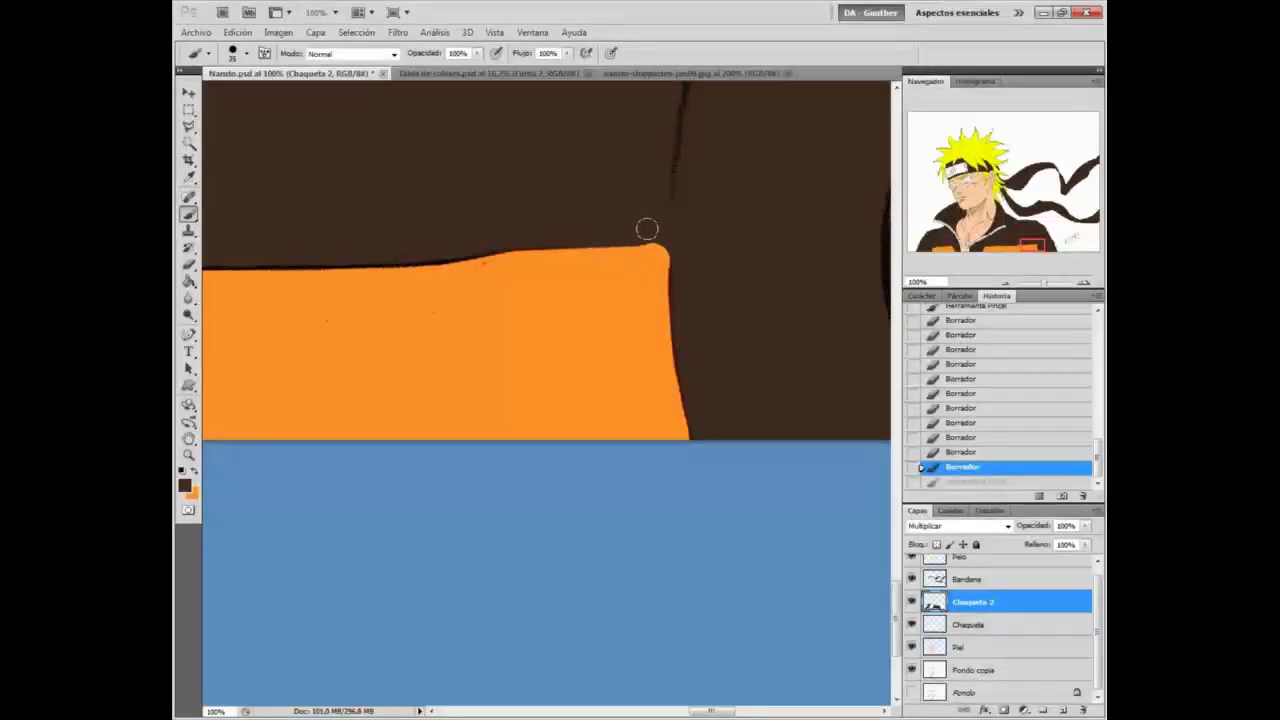
pyautogui.click(641, 234)
pyautogui.click(655, 236)
pyautogui.click(668, 242)
pyautogui.press('z')
pyautogui.keyDown('alt'); pyautogui.click(722, 472); pyautogui.keyUp('alt')
pyautogui.keyDown('alt'); pyautogui.click(722, 472); pyautogui.keyUp('alt')
pyautogui.keyDown('alt'); pyautogui.click(722, 472); pyautogui.keyUp('alt')
pyautogui.hotkey('ctrl', '0')
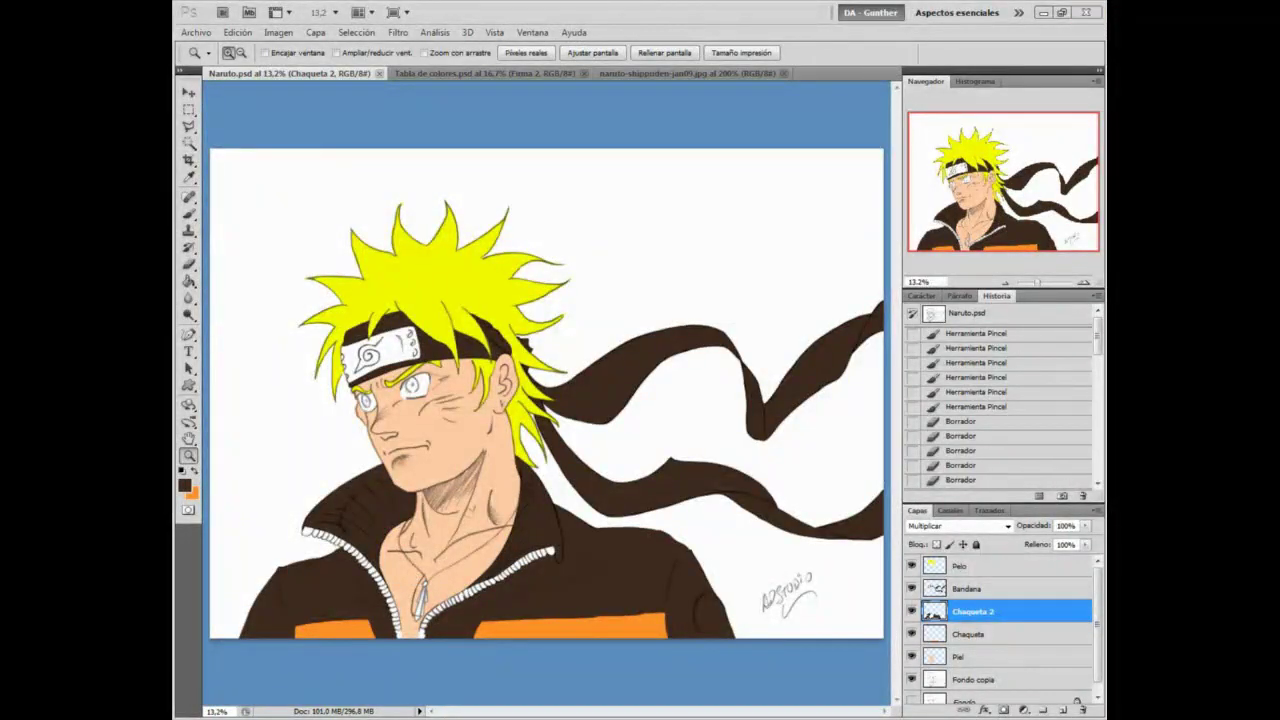
# Step: Shade the neck and the area under the jaw on Piel with a 119 px soft brush at 44% opacity
pyautogui.press('b')
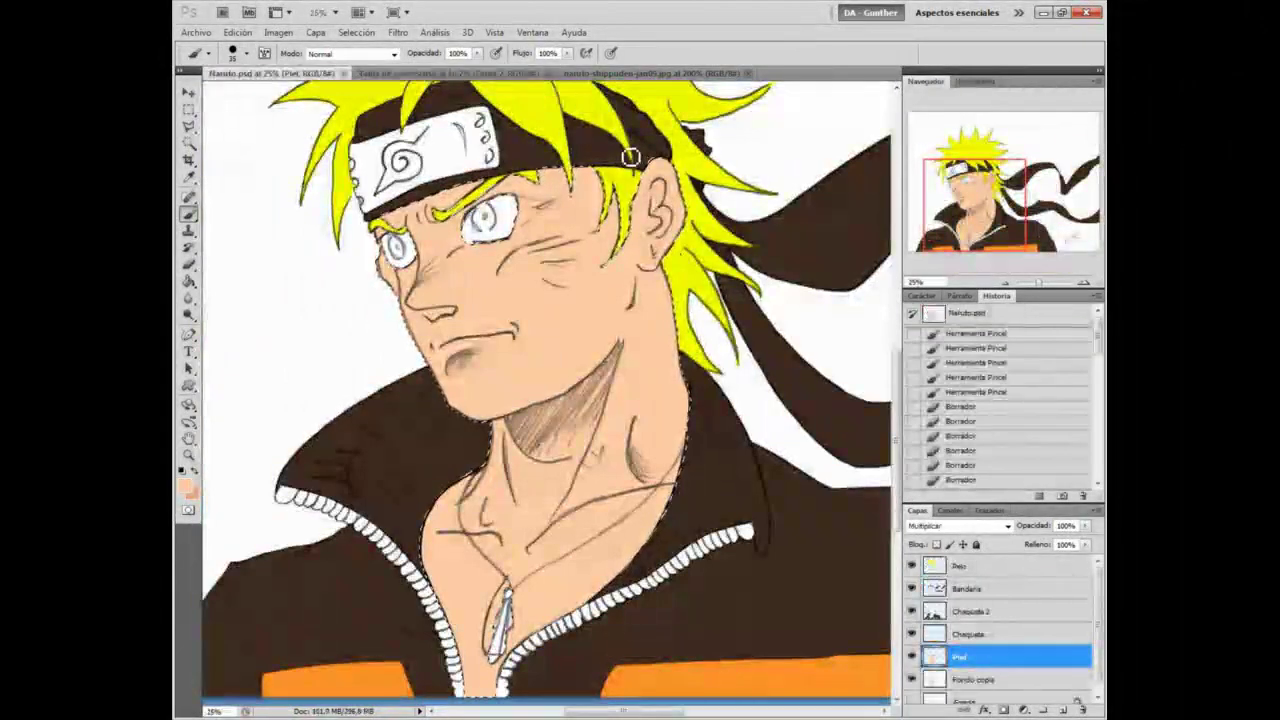
pyautogui.rightClick(700, 376)
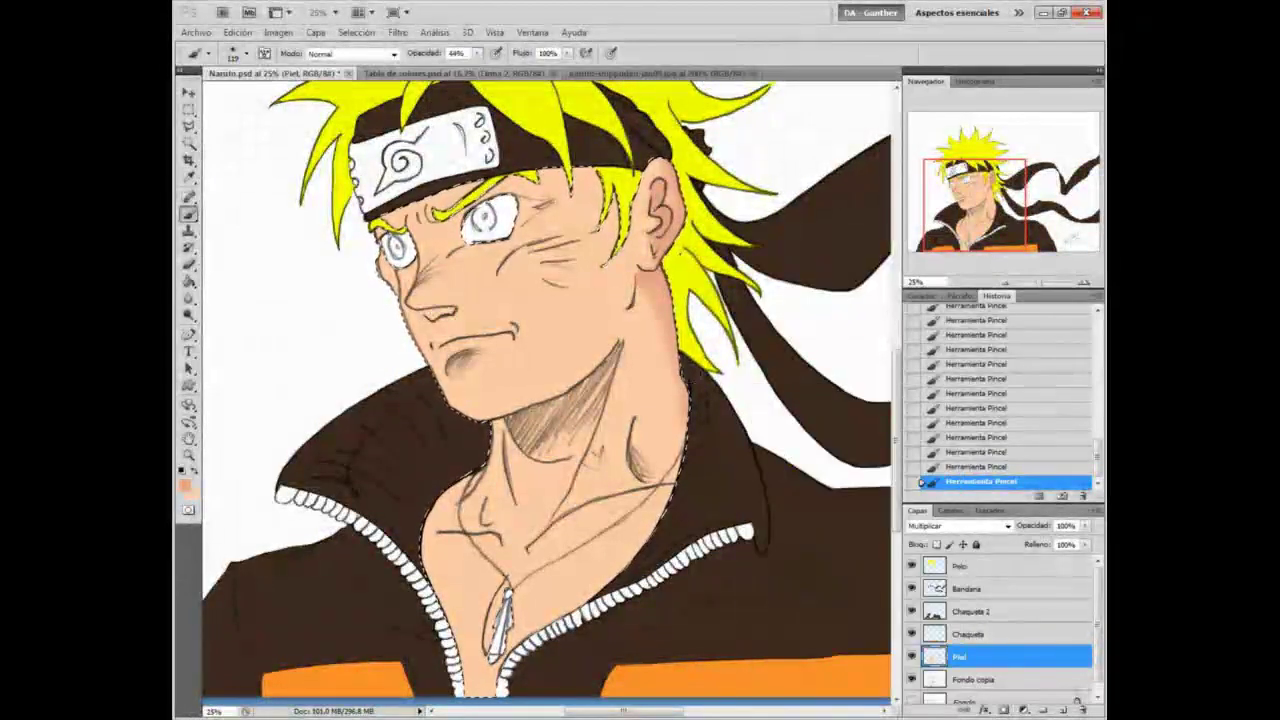
pyautogui.moveTo(648, 463); pyautogui.dragTo(656, 446)
pyautogui.moveTo(612, 366)
pyautogui.mouseDown()
pyautogui.moveTo(591, 430)
pyautogui.moveTo(530, 420)
pyautogui.moveTo(534, 458)
pyautogui.mouseUp()
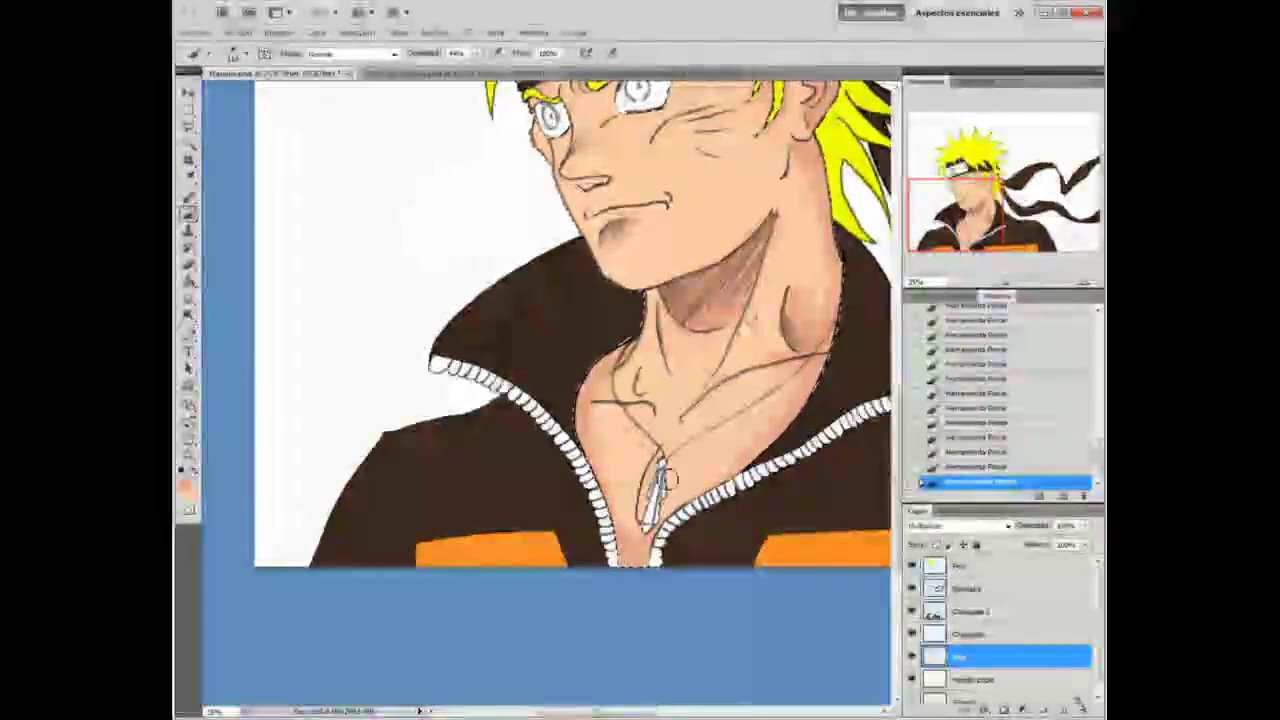
# Step: Clone out the stray sketch lines at the base of the neck on Fondo copia
pyautogui.click(973, 680)
pyautogui.click(189, 231)
pyautogui.keyDown('alt'); pyautogui.click(339, 189); pyautogui.keyUp('alt')
pyautogui.moveTo(641, 368); pyautogui.dragTo(706, 400)
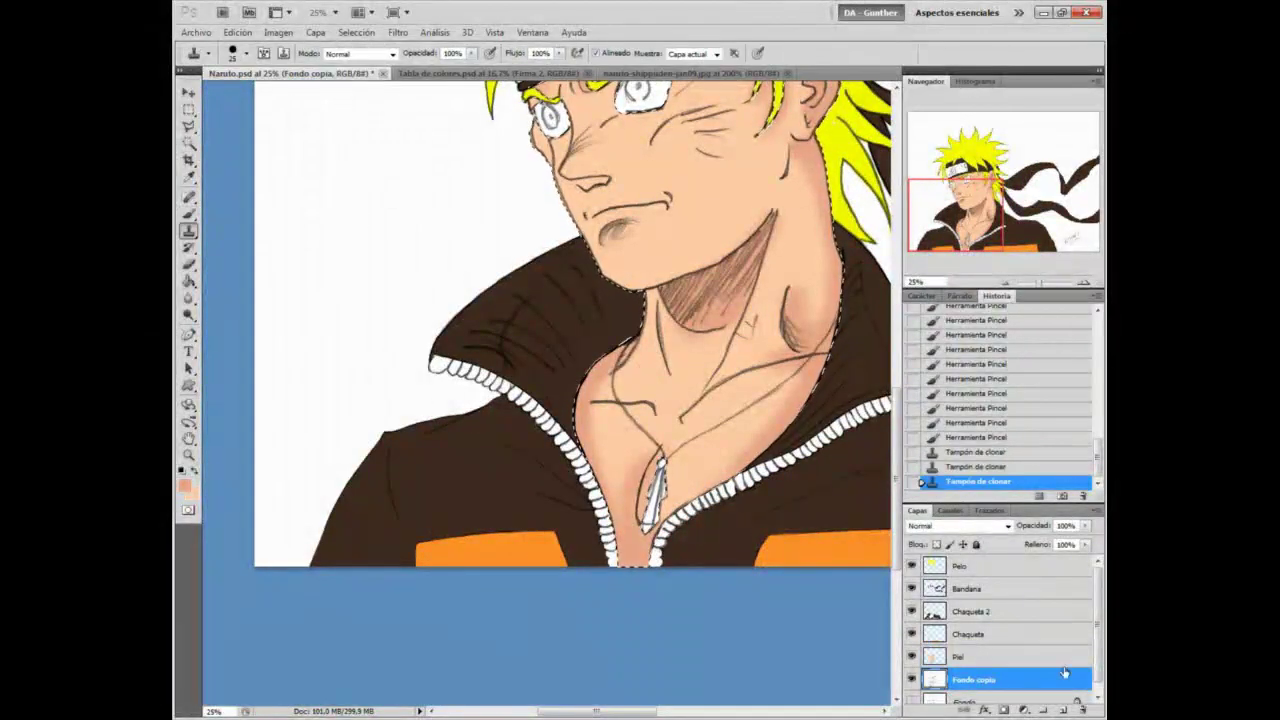
# Step: Shade the area below the lower lip on Piel with the soft brush at 44% opacity
pyautogui.click(959, 657)
pyautogui.click(189, 214)
pyautogui.moveTo(608, 236); pyautogui.dragTo(626, 230)
pyautogui.moveTo(662, 165); pyautogui.dragTo(697, 360)
pyautogui.rightClick(697, 360)
pyautogui.press('Return')
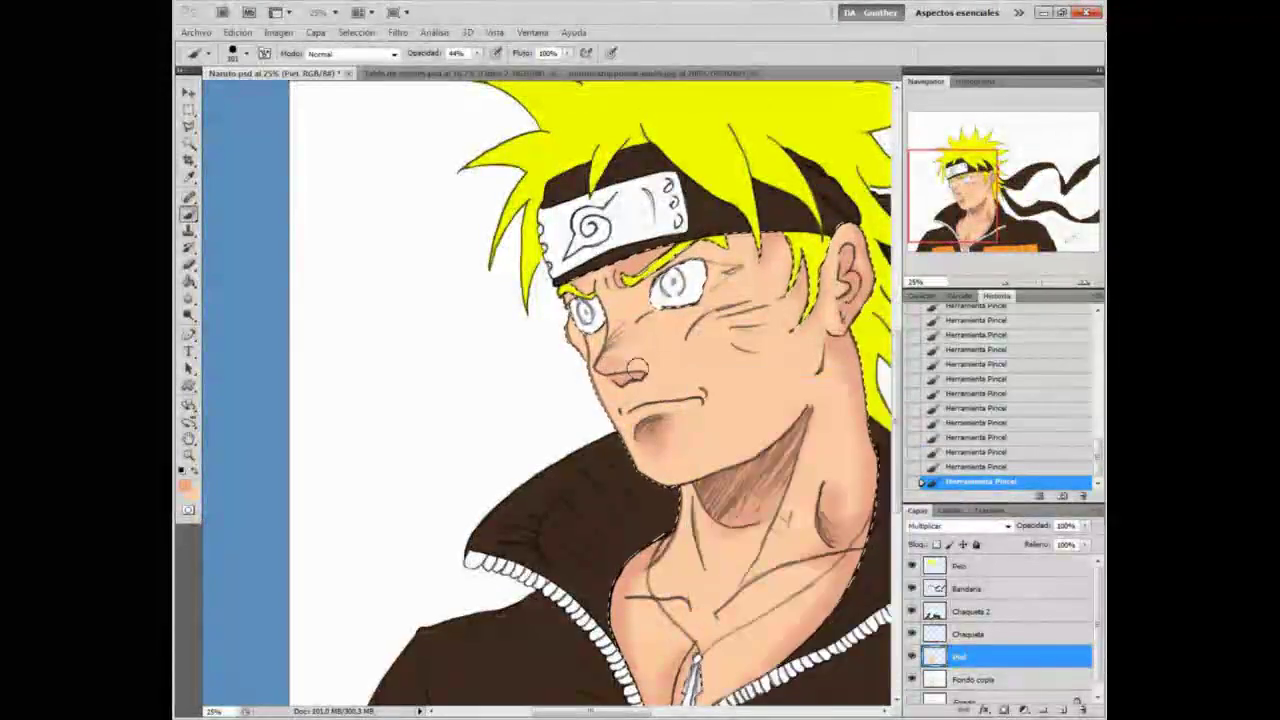
# Step: Shade the cheek, nose and forehead on Piel with a 199 px soft brush at 44% opacity
pyautogui.rightClick(778, 395)
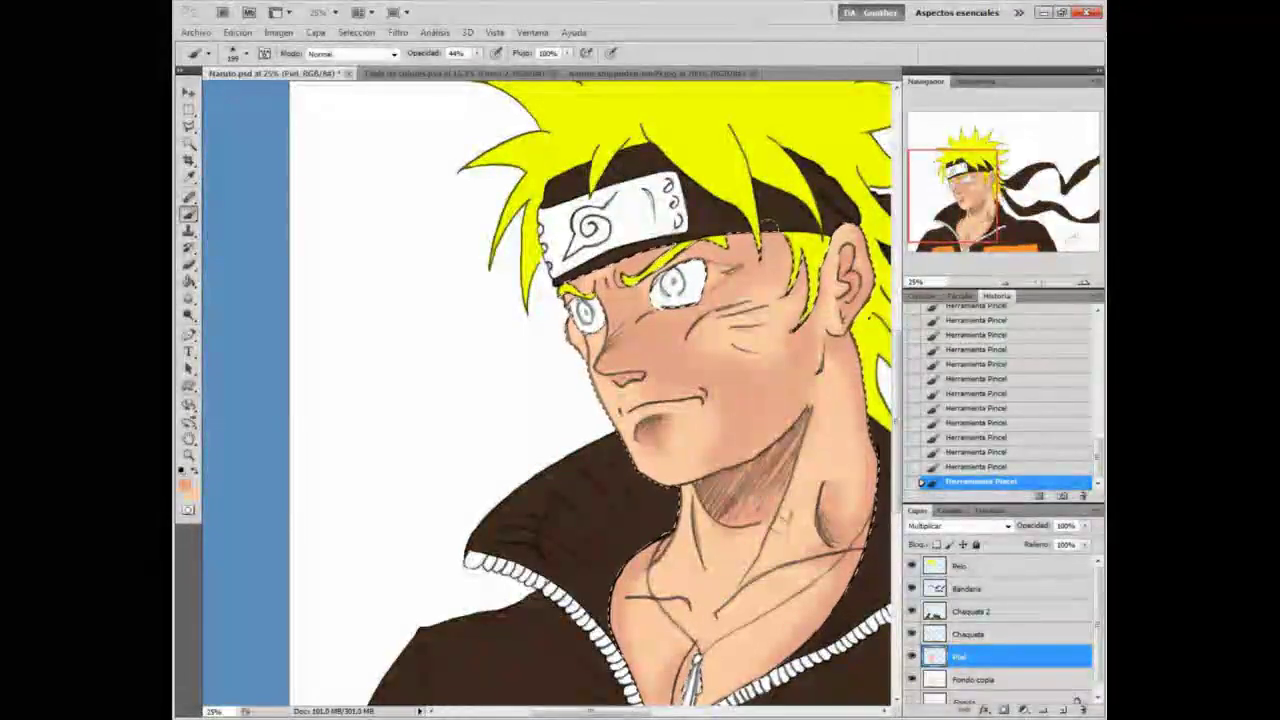
pyautogui.press('z')
pyautogui.hotkey('ctrl', '-')
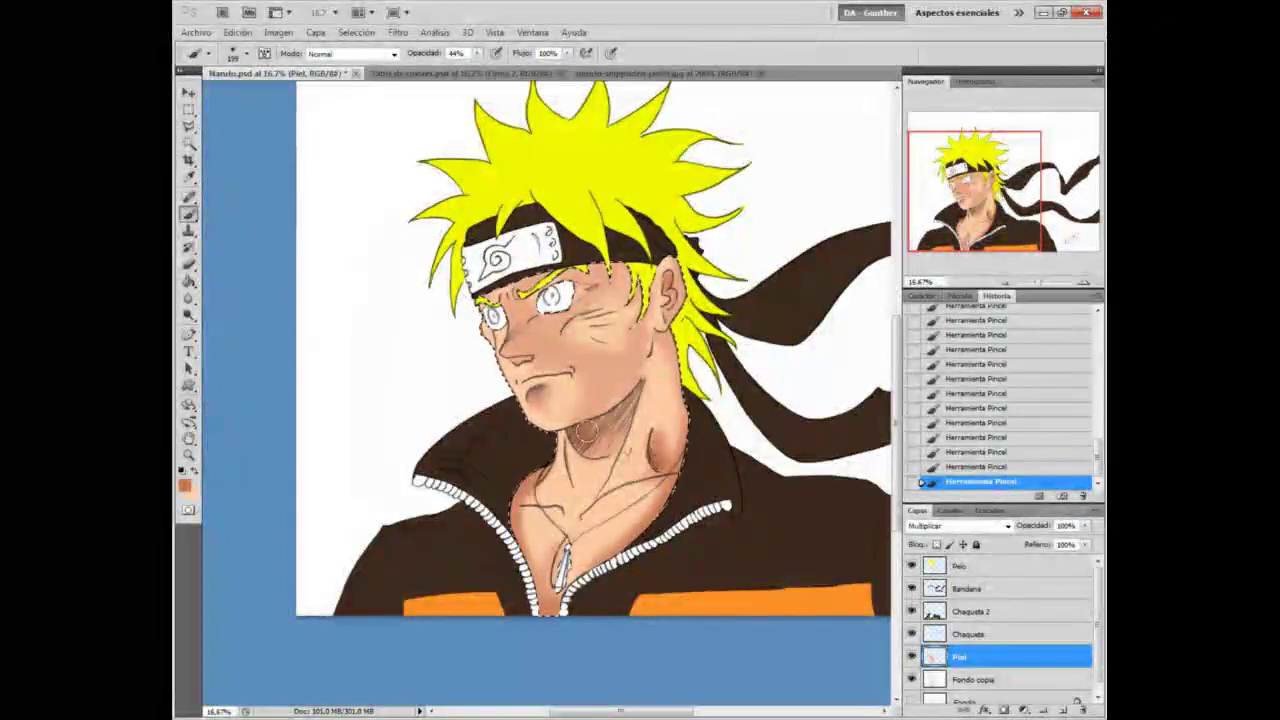
pyautogui.press('z')
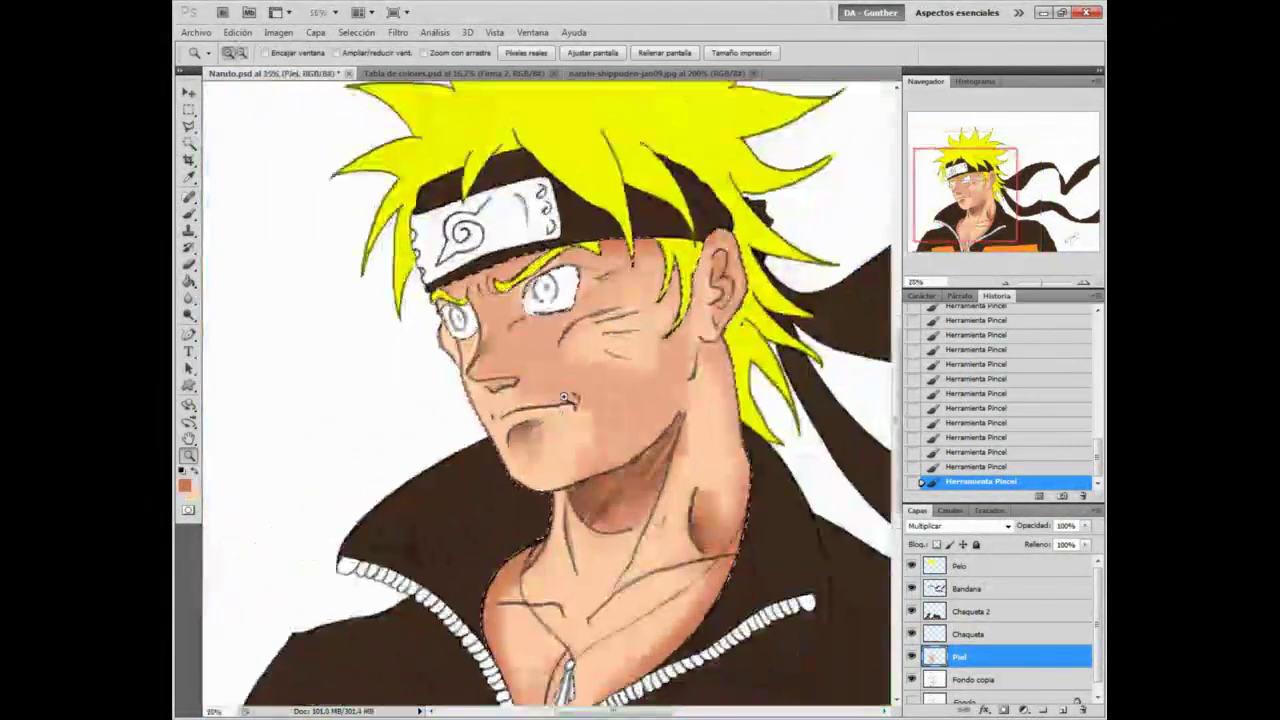
# Step: Deepen the shading on the cheek and around the nose on Piel with the soft brush at 22% opacity
pyautogui.rightClick(607, 368)
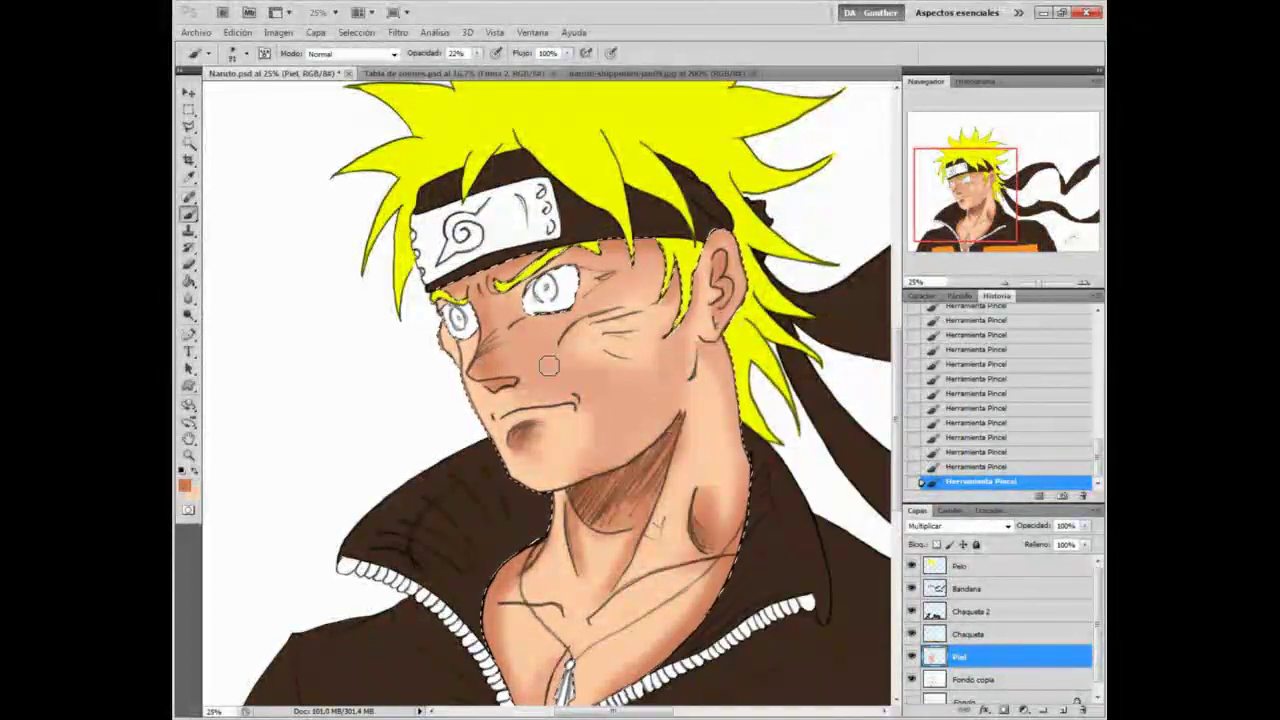
pyautogui.rightClick(668, 398)
pyautogui.moveTo(565, 368); pyautogui.dragTo(588, 374)
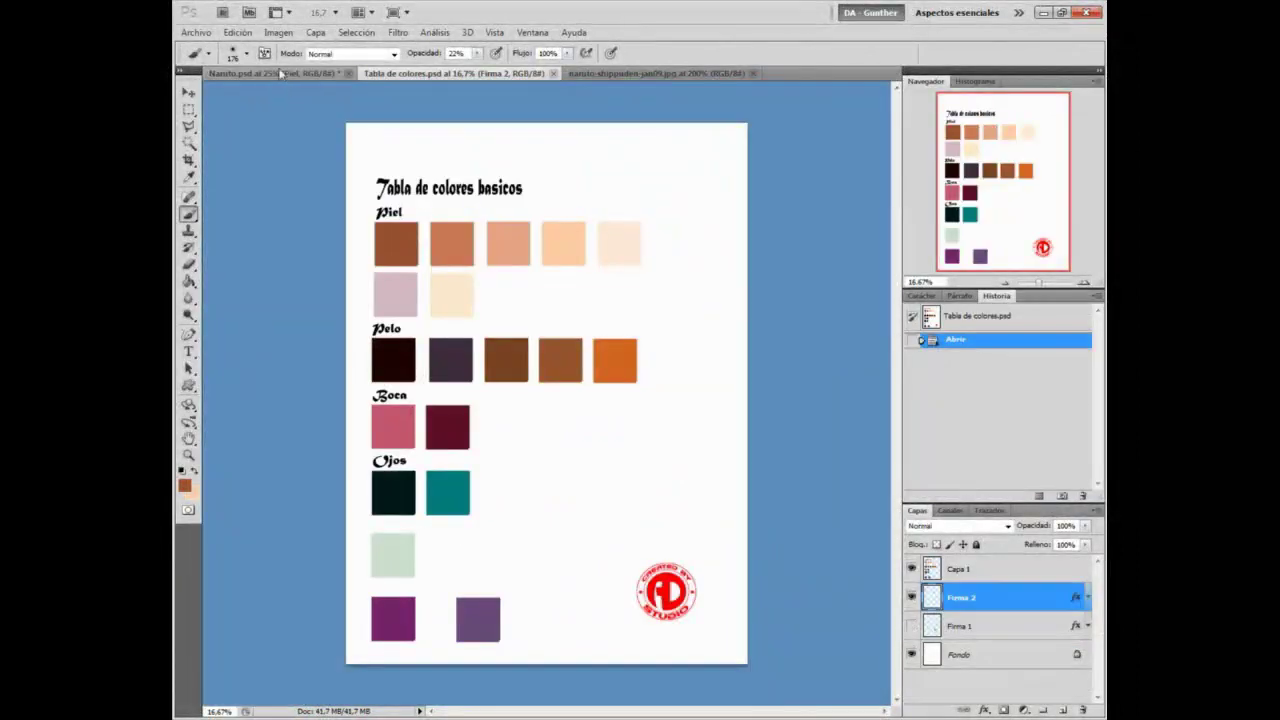
# Step: Return to Naruto.psd and darken the neck and face shadows on Piel with the sampled brown at 38% opacity
pyautogui.click(283, 75)
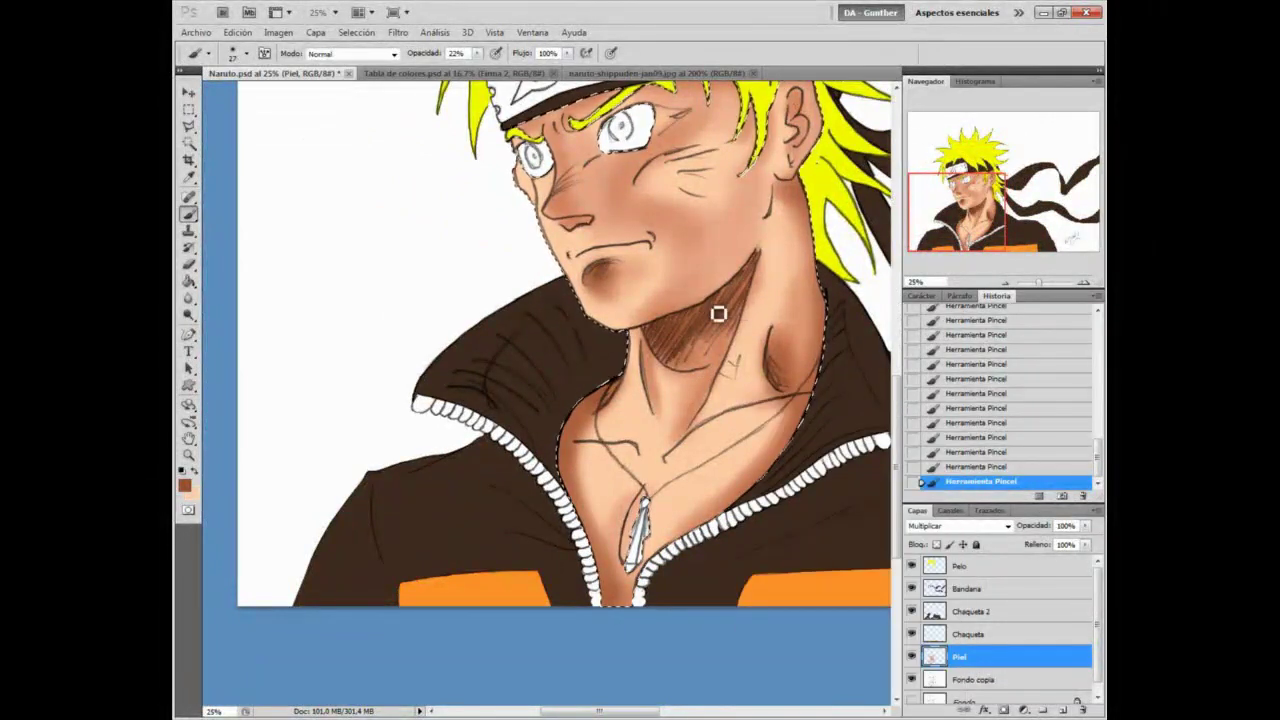
pyautogui.press('3')
pyautogui.press('8')
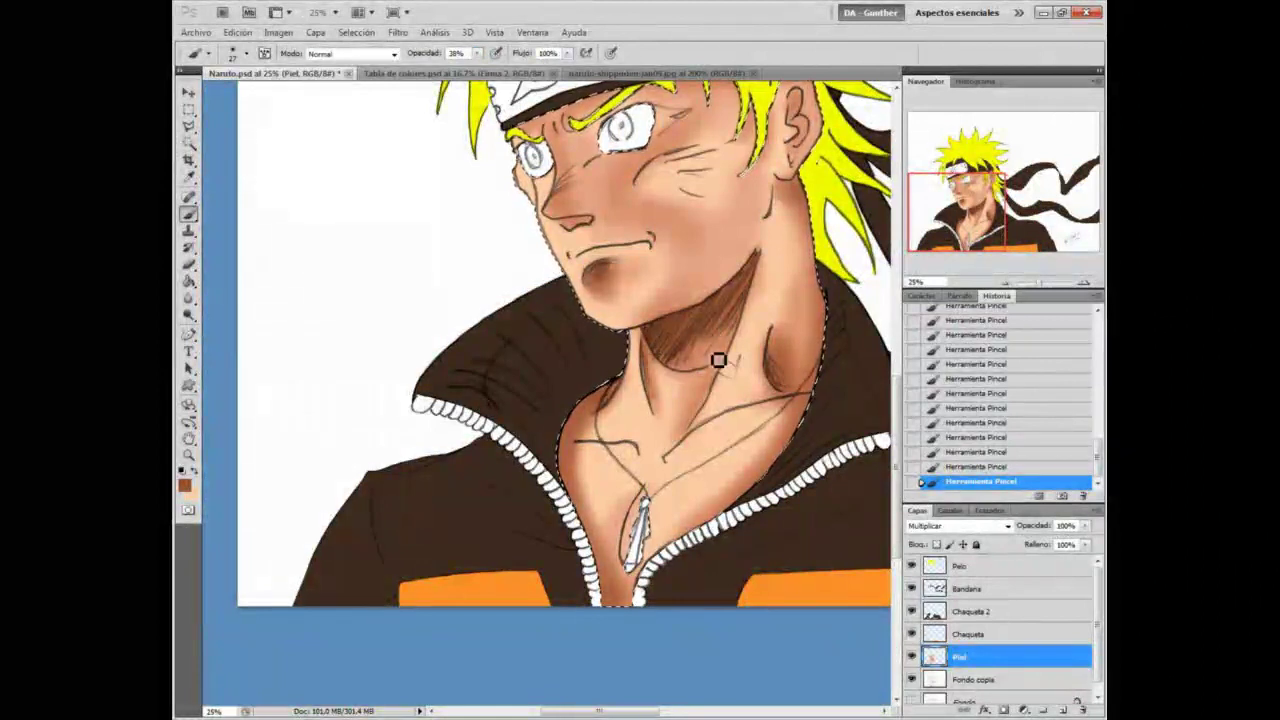
pyautogui.rightClick(833, 366)
pyautogui.press('Escape')
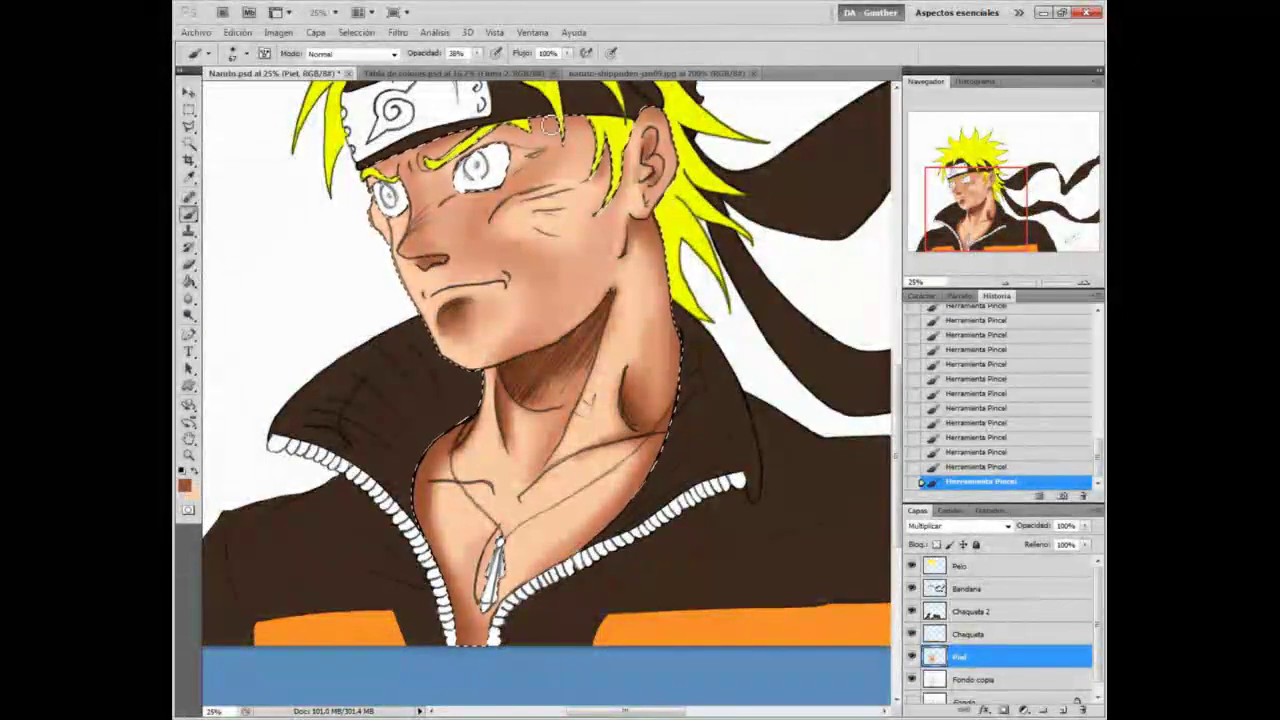
pyautogui.rightClick(800, 392)
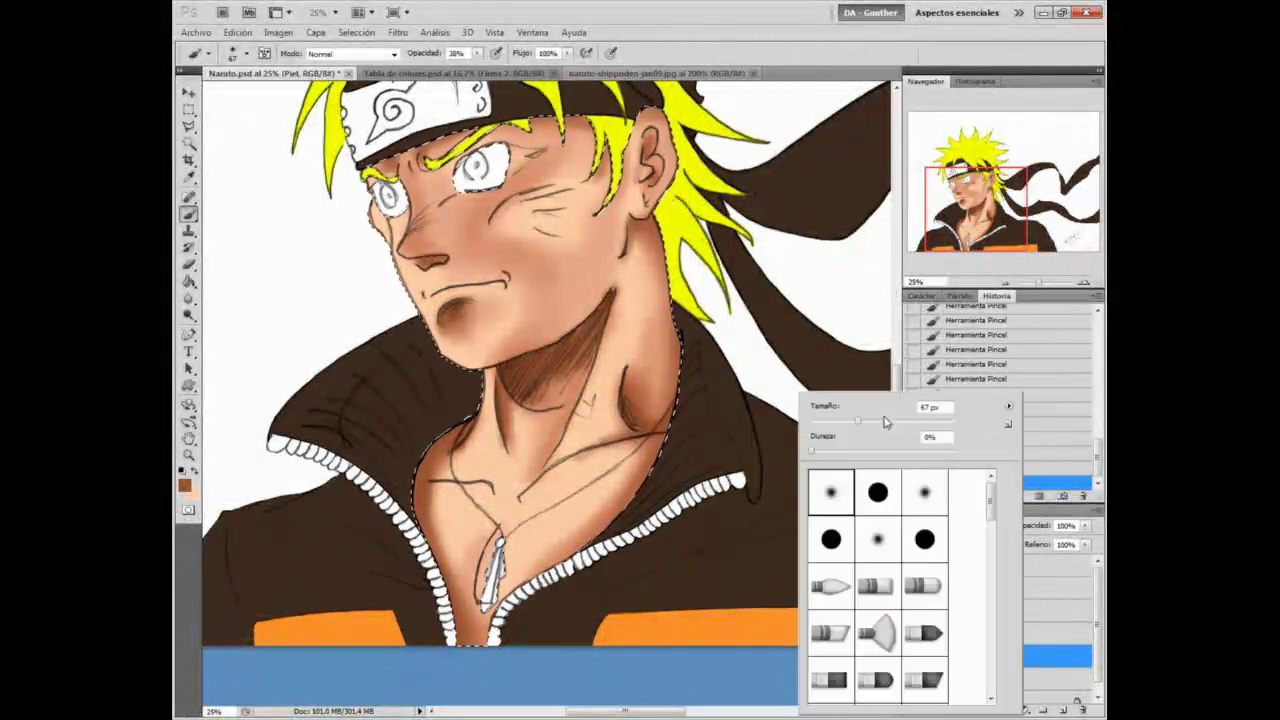
pyautogui.press('Escape')
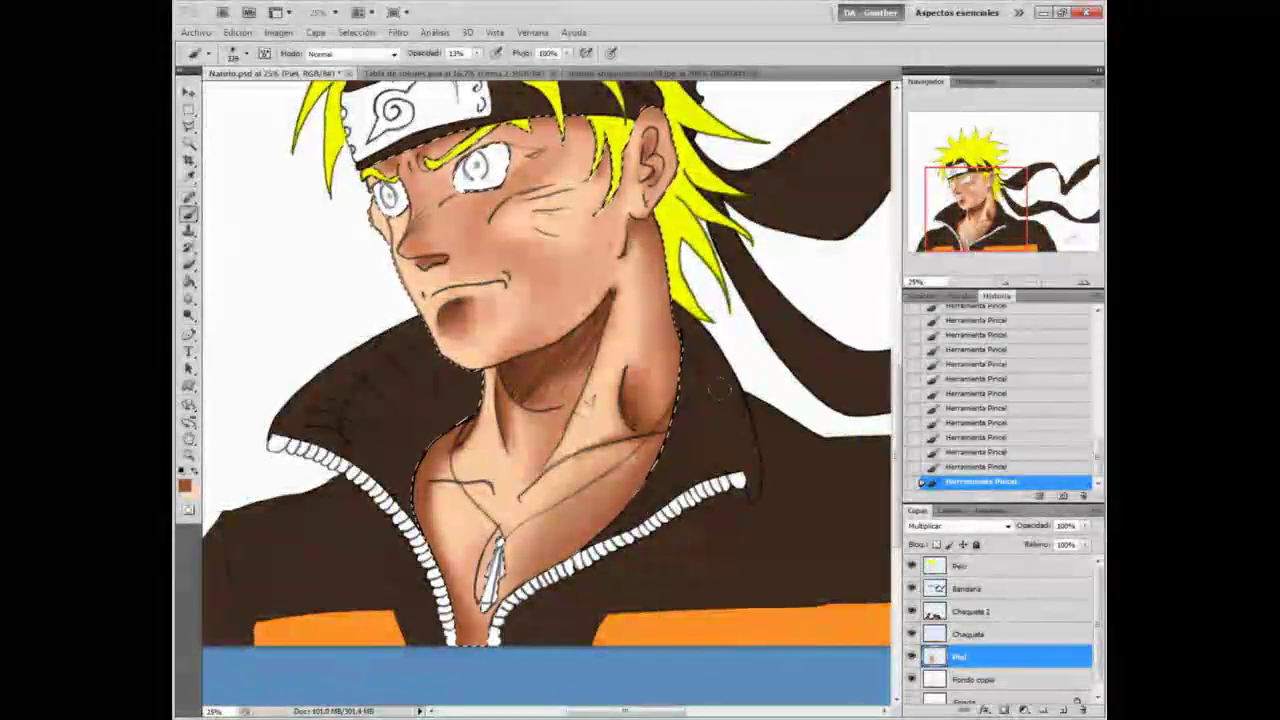
# Step: Paint soft light-skin highlights over the neck, chest and face on Piel with the brush at 13% opacity
pyautogui.rightClick(692, 394)
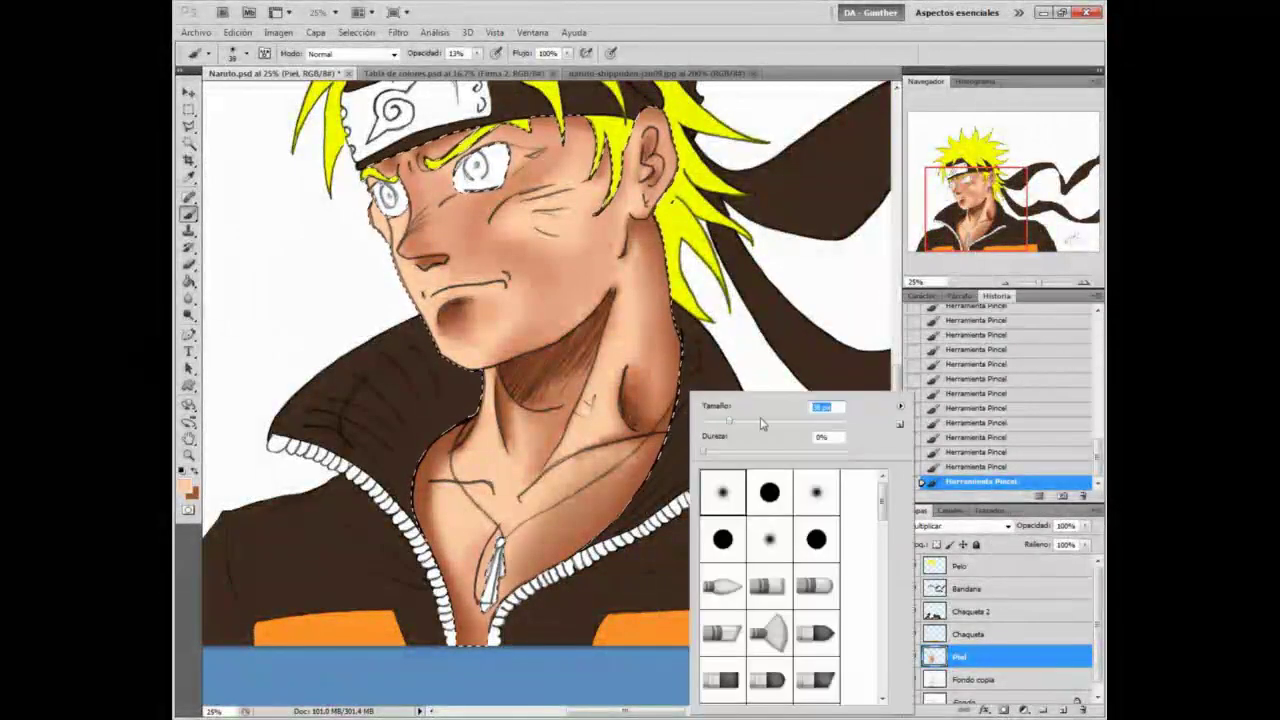
pyautogui.click(762, 423)
pyautogui.press('Return')
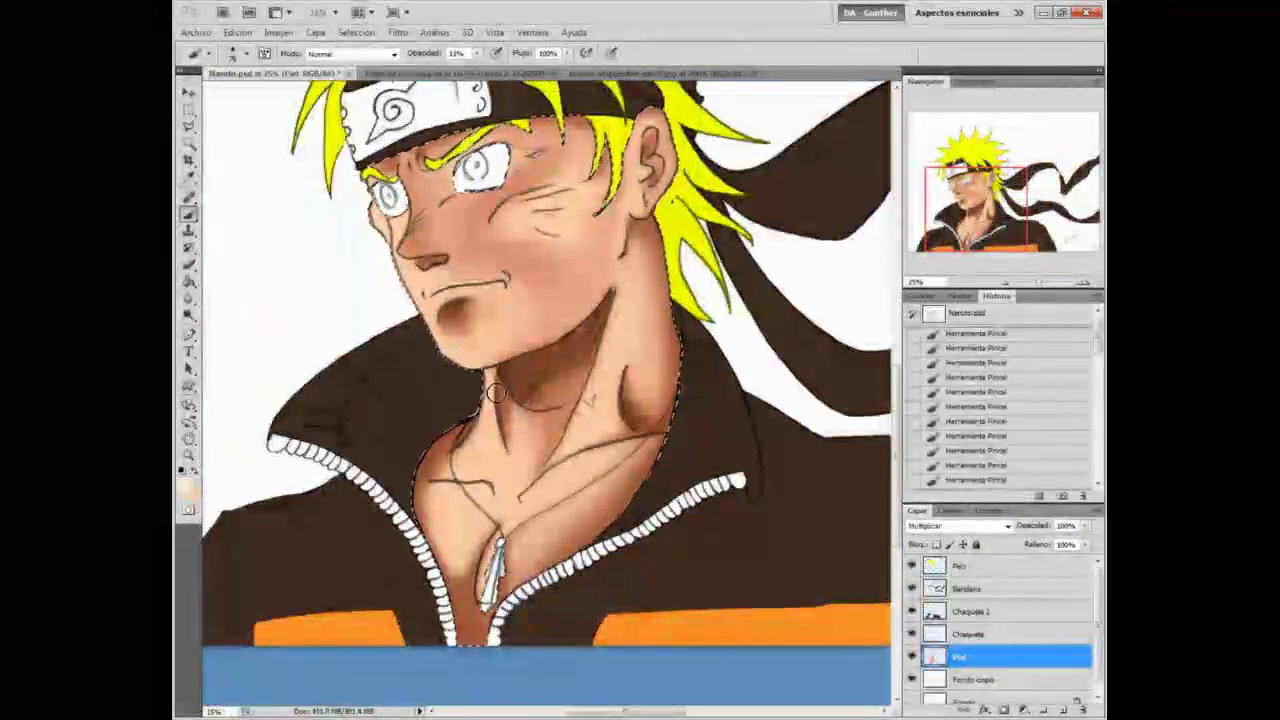
pyautogui.moveTo(495, 393); pyautogui.dragTo(633, 326)
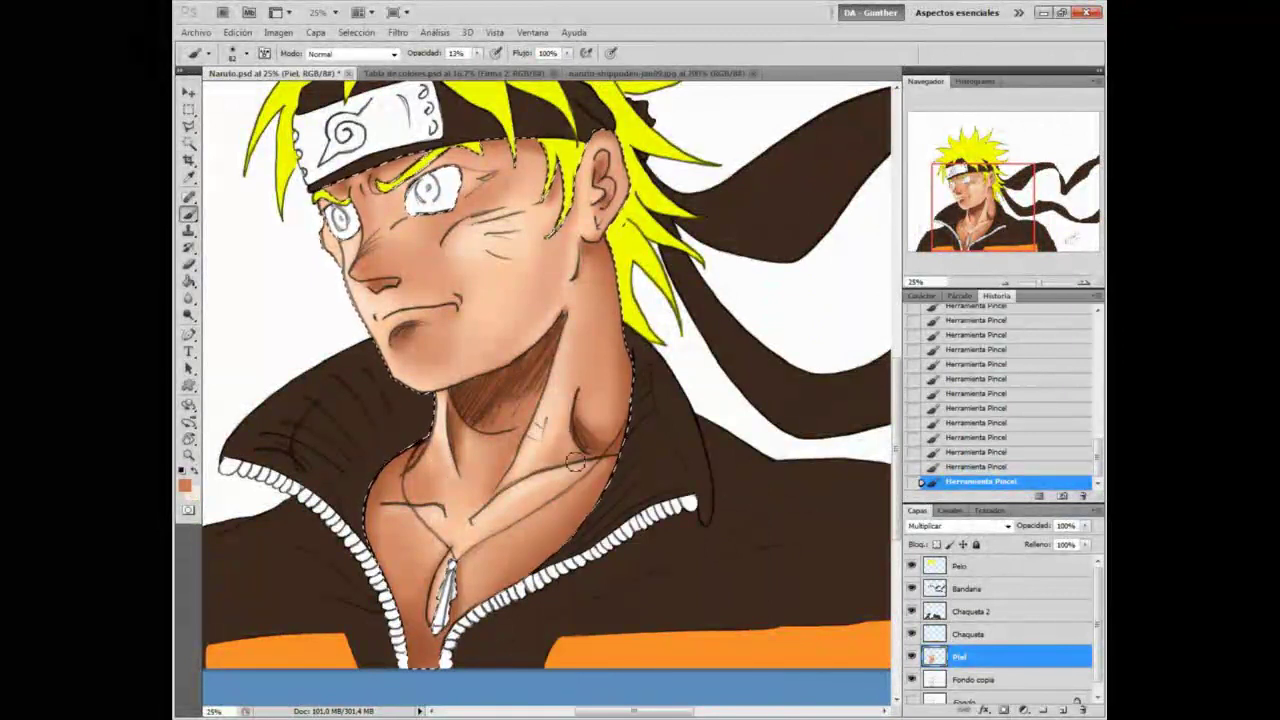
pyautogui.rightClick(716, 421)
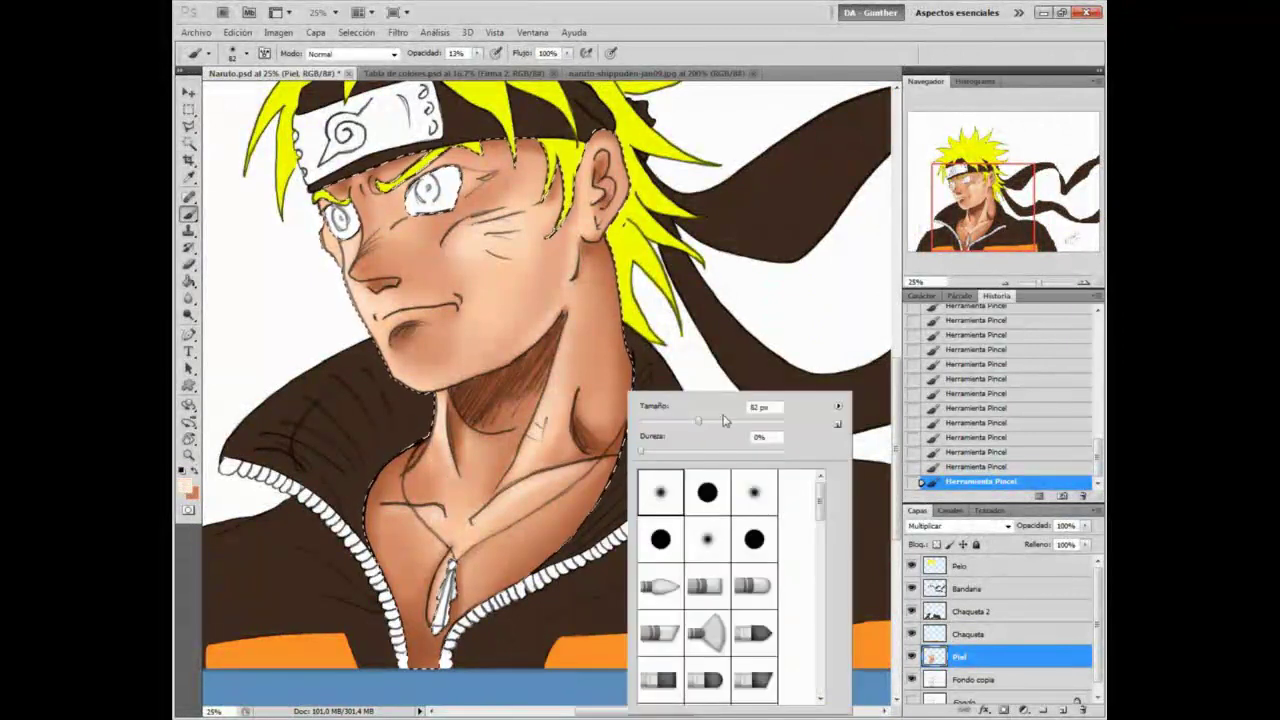
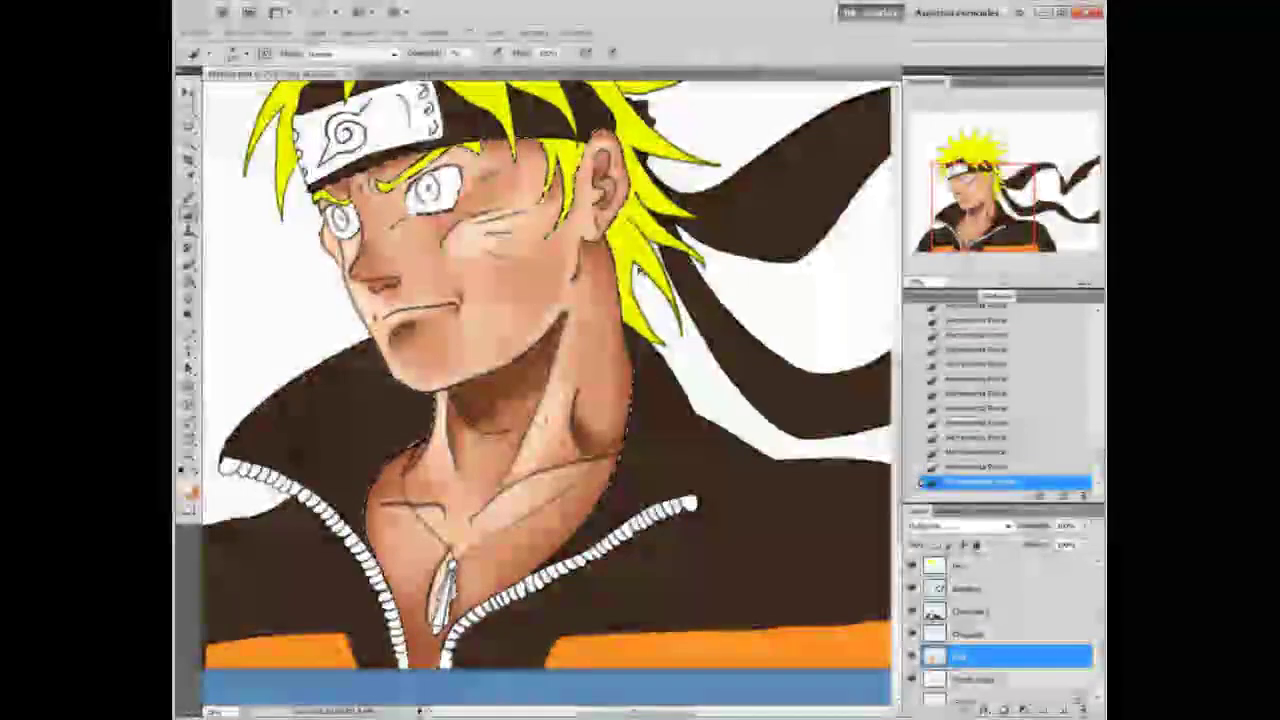
# Step: Deselect the skin area and clone out the stray sketch marks on the cheek below the eye on Fondo copia
pyautogui.hotkey('ctrl', 'd')
pyautogui.press('z')
pyautogui.rightClick(680, 418)
pyautogui.click(700, 424)
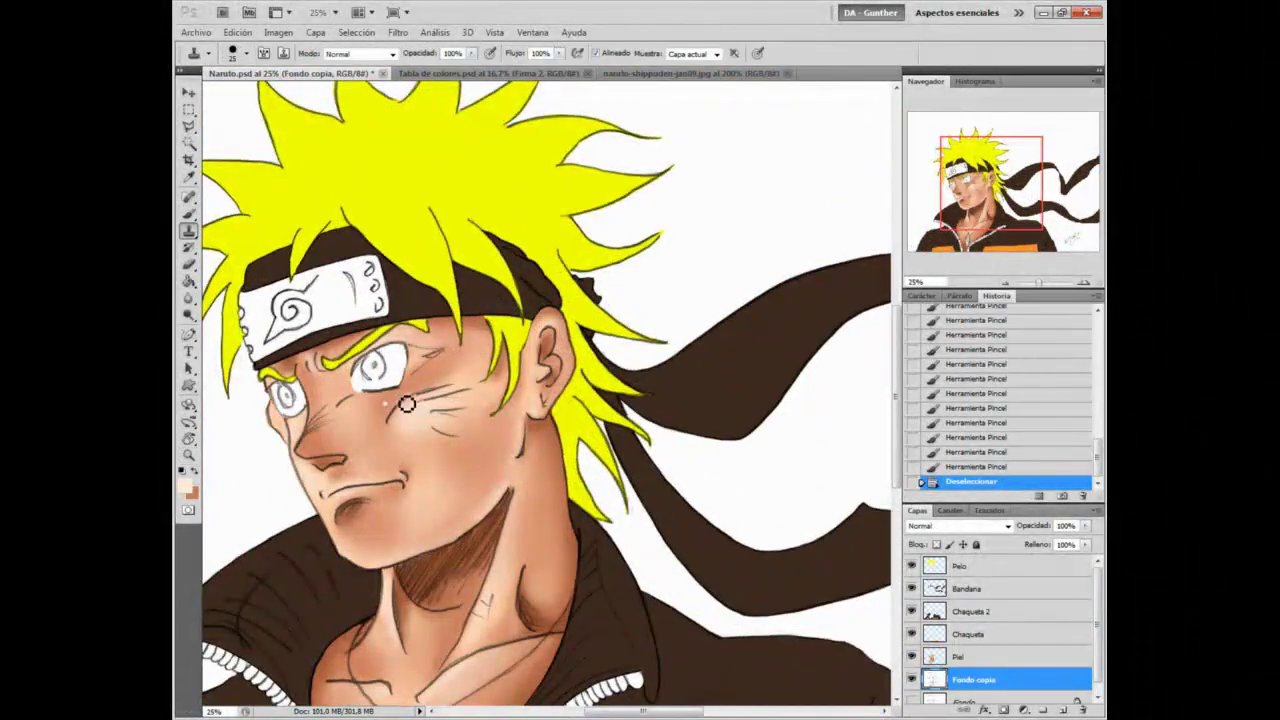
pyautogui.click(385, 404)
pyautogui.click(503, 387)
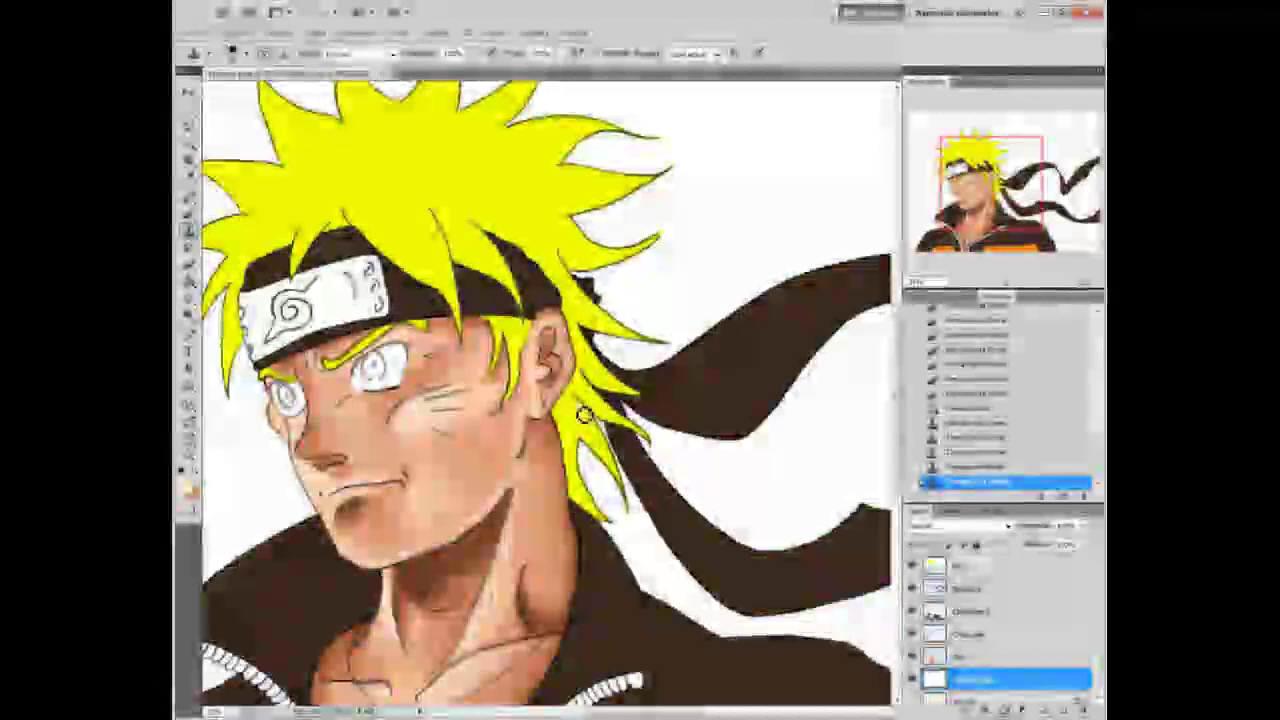
# Step: Soften the sketch hatching below the eye on Fondo copia with a 116 px Clone Stamp at 10% opacity
pyautogui.rightClick(677, 306)
pyautogui.press('Return')
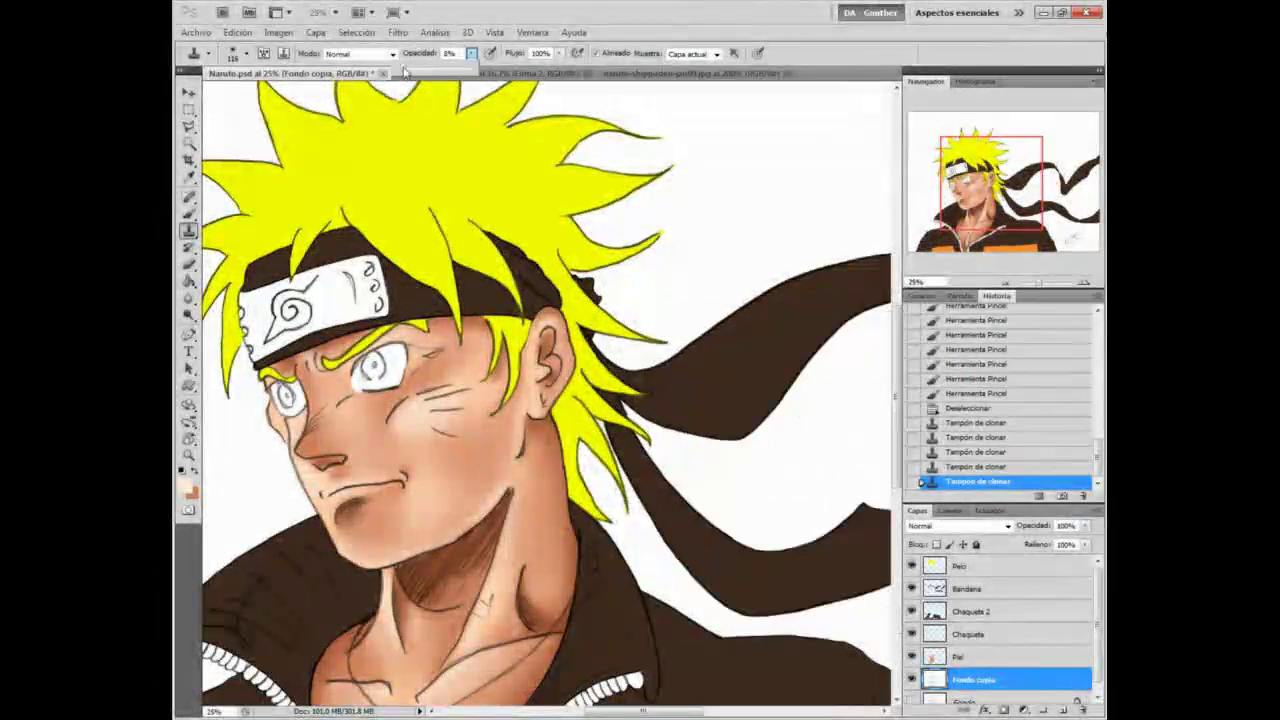
pyautogui.moveTo(408, 410); pyautogui.dragTo(408, 416)
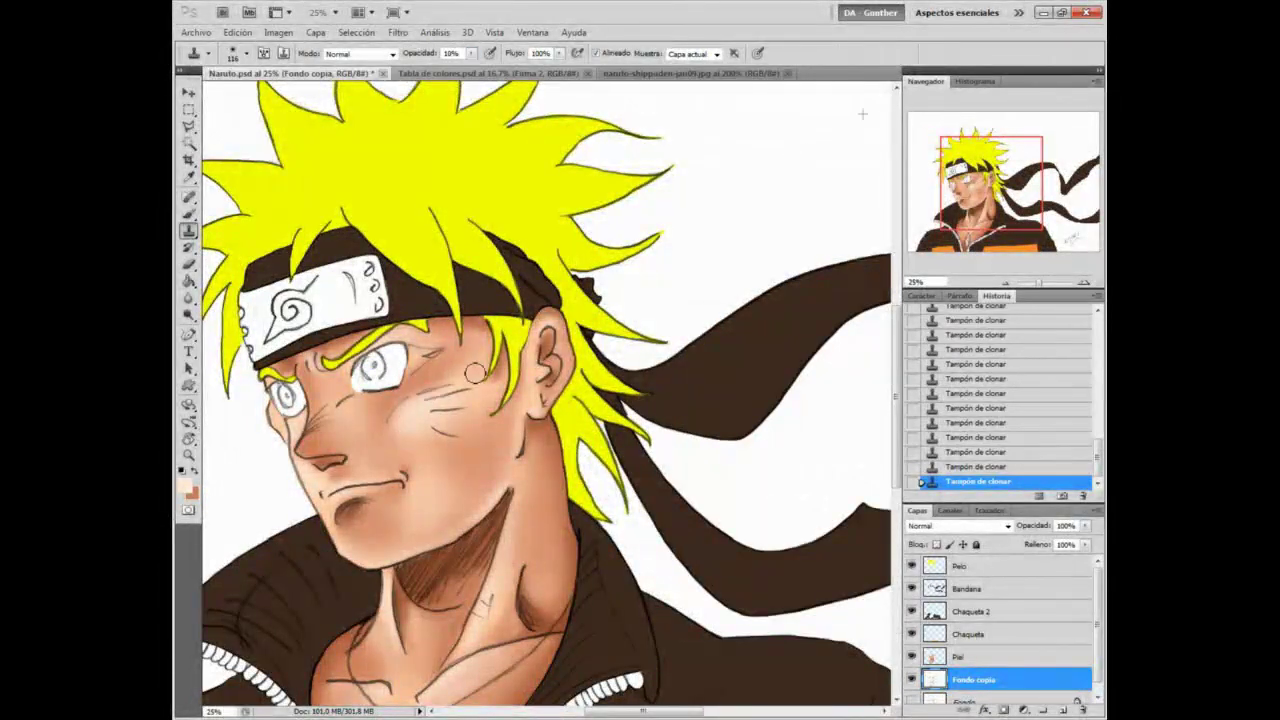
pyautogui.moveTo(345, 412); pyautogui.dragTo(410, 401)
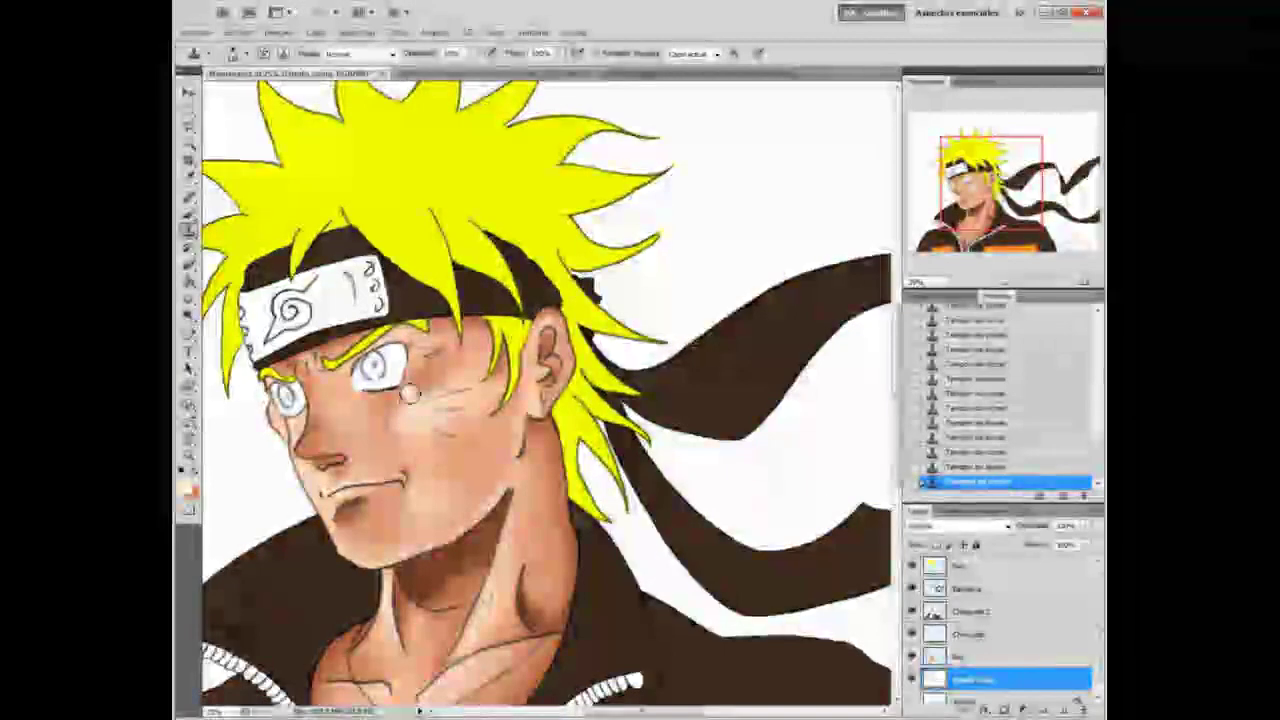
pyautogui.press('z')
pyautogui.hotkey('ctrl', '0')
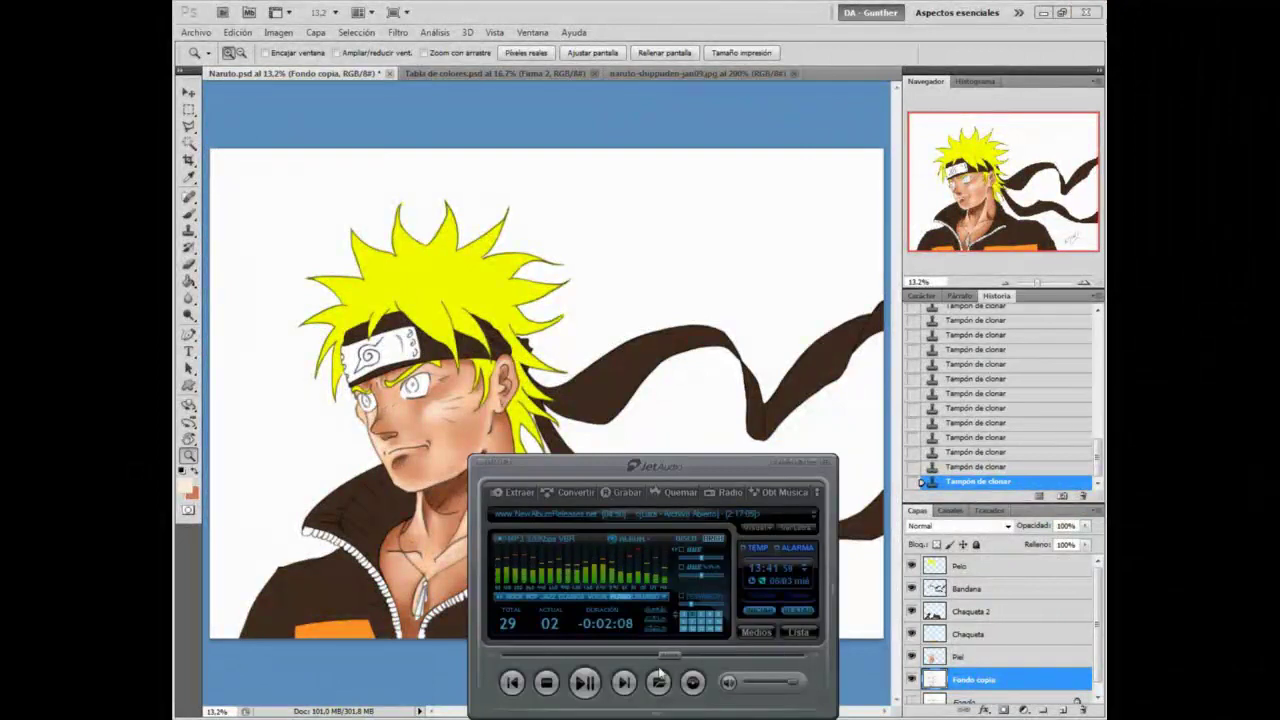
# Step: Load another set of music files in the jetAudio player
pyautogui.click(658, 682)
pyautogui.click(566, 93)
pyautogui.click(628, 93)
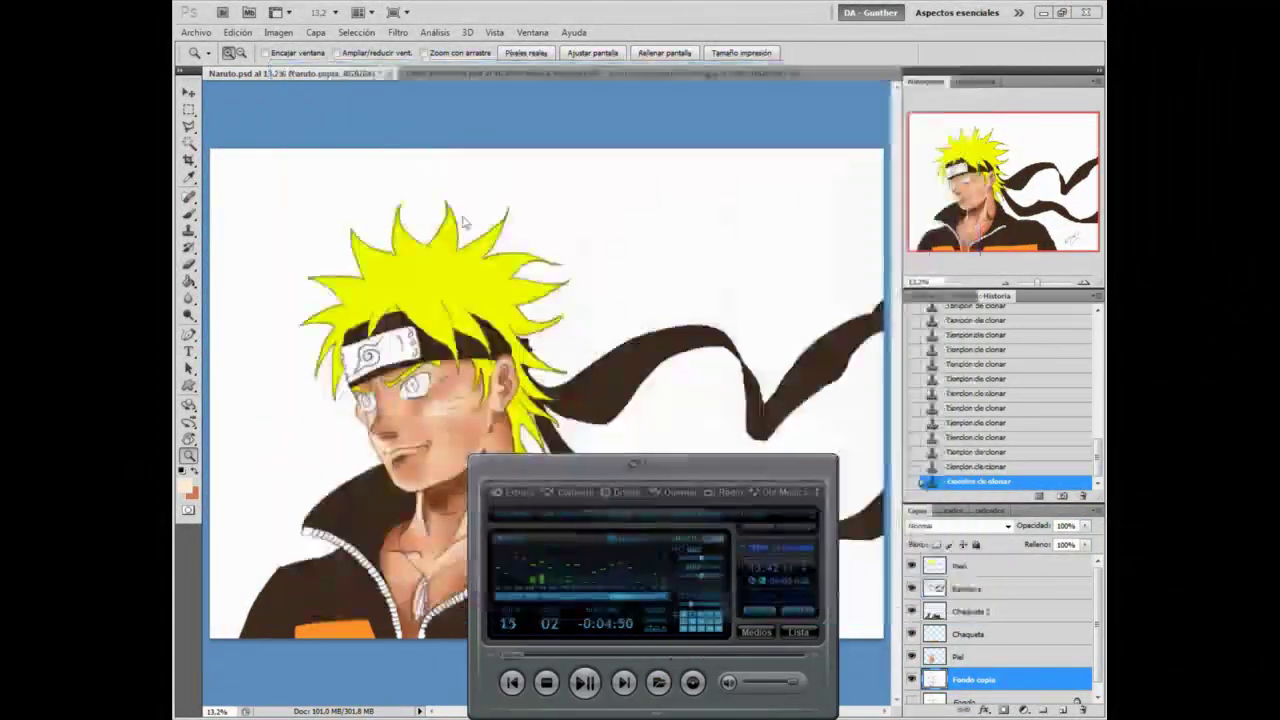
# Step: Sample the orange hair-shadow colour from naruto-shippuden-jan09.jpg for the brush and return to Naruto.psd
pyautogui.click(196, 32)
pyautogui.press('Escape')
pyautogui.click(695, 73)
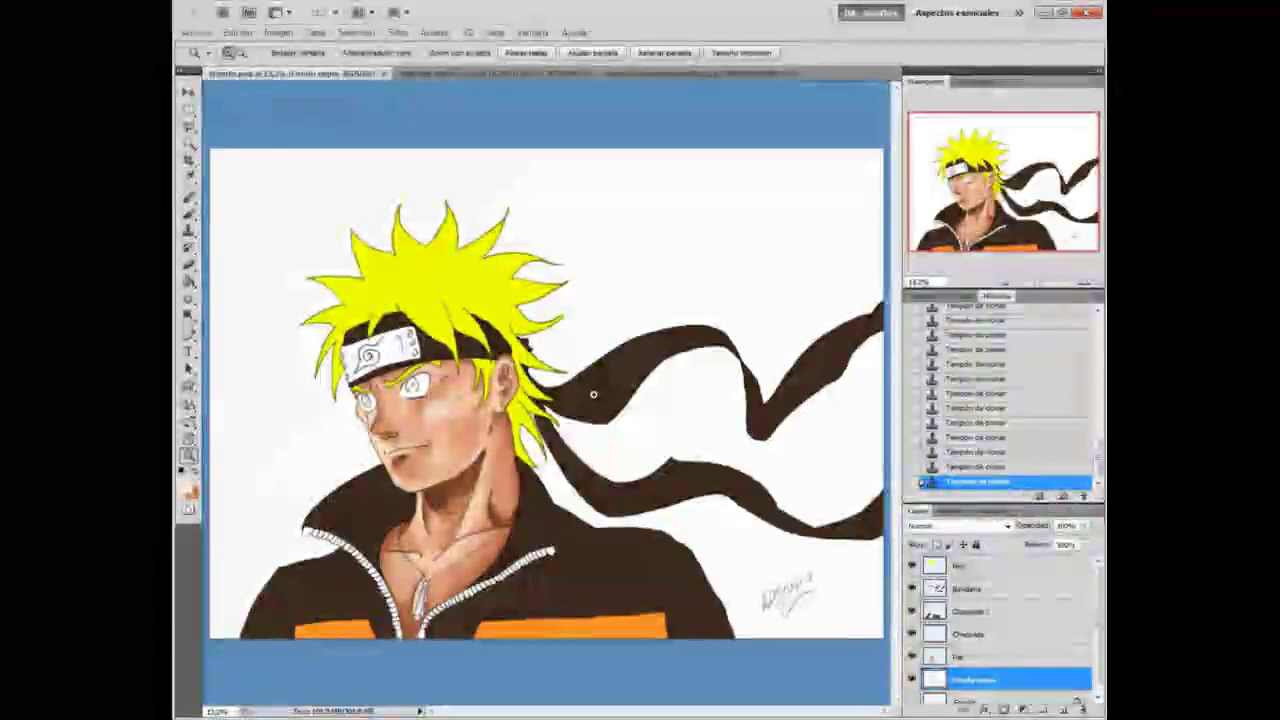
pyautogui.press('b')
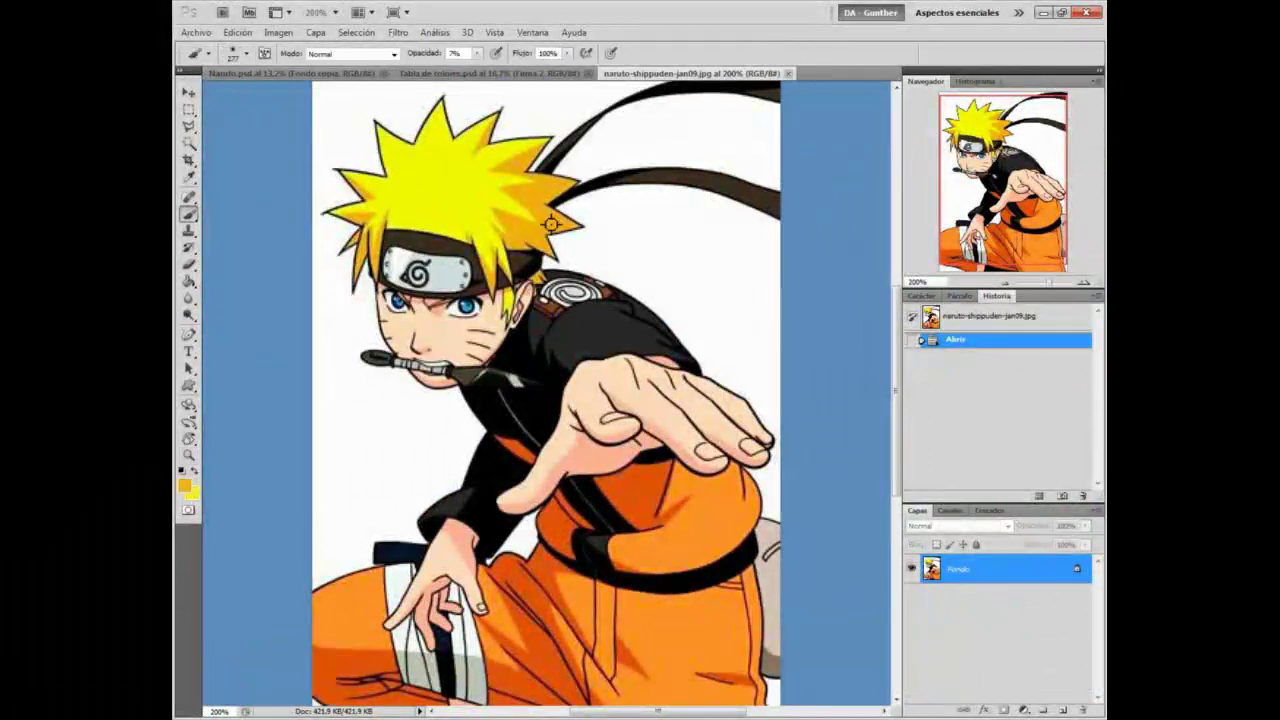
pyautogui.keyDown('alt'); pyautogui.click(551, 224); pyautogui.keyUp('alt')
pyautogui.click(291, 73)
pyautogui.rightClick(520, 329)
pyautogui.click(563, 363)
pyautogui.press('Return')
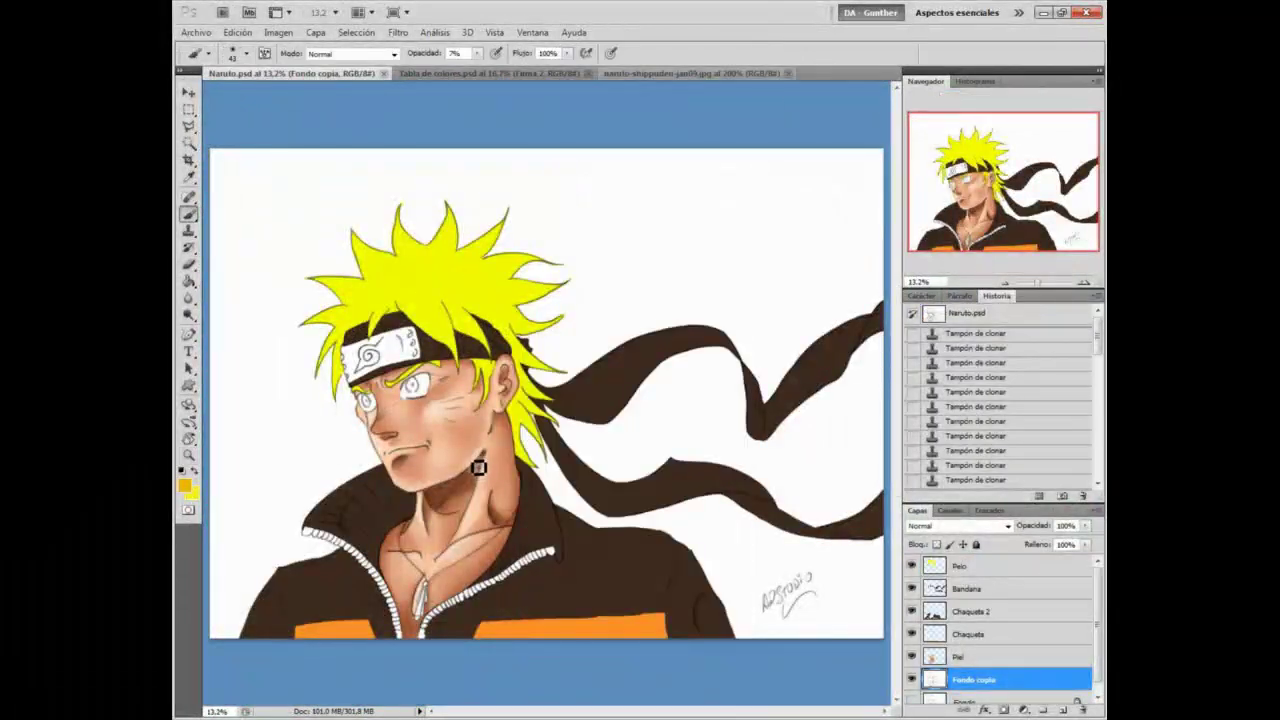
# Step: Load the transparency of the Pelo layer as a new selection around the hair
pyautogui.click(960, 566)
pyautogui.press('z')
pyautogui.click(388, 282)
pyautogui.click(388, 282)
pyautogui.click(357, 32)
pyautogui.click(400, 320)
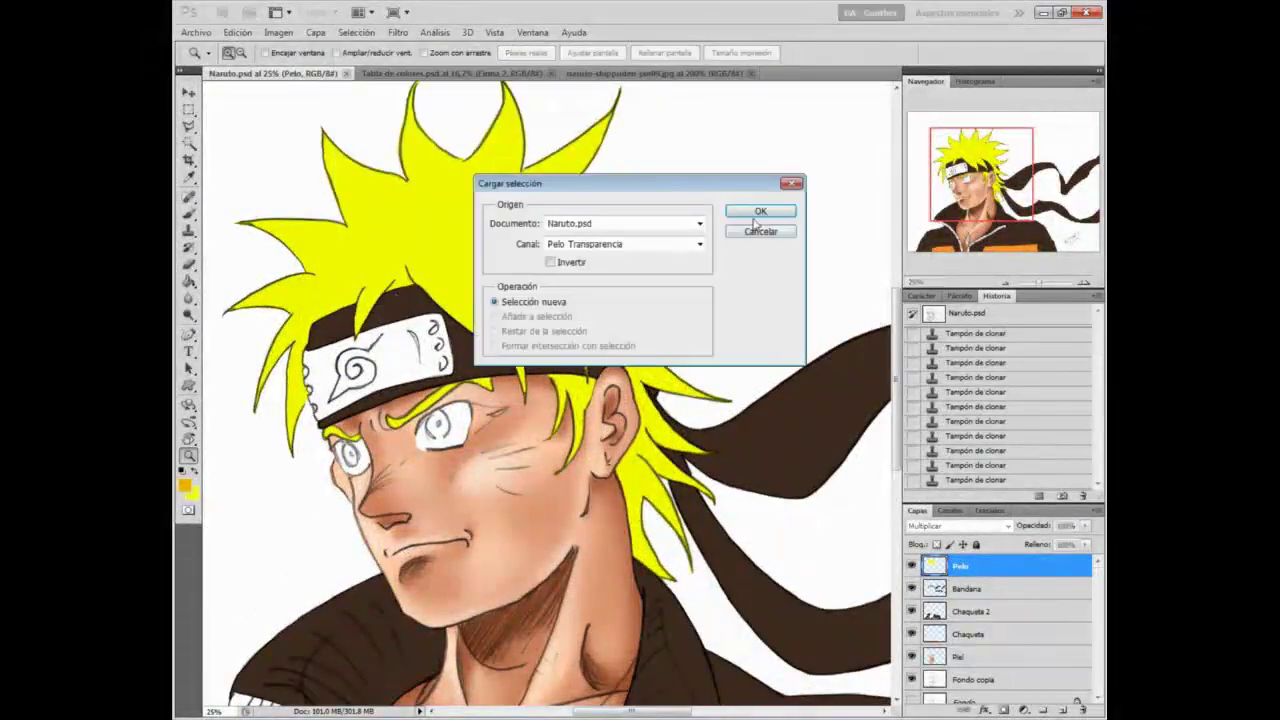
pyautogui.click(760, 211)
# Step: Paint both eyebrows orange on the Pelo layer with the brush at 74% opacity
pyautogui.press('b')
pyautogui.moveTo(466, 166)
pyautogui.mouseDown()
pyautogui.moveTo(472, 190)
pyautogui.moveTo(473, 172)
pyautogui.mouseUp()
pyautogui.click(477, 53)
pyautogui.moveTo(478, 68); pyautogui.dragTo(535, 68)
pyautogui.moveTo(490, 379); pyautogui.dragTo(468, 390)
pyautogui.moveTo(468, 390); pyautogui.dragTo(457, 404)
pyautogui.moveTo(330, 432); pyautogui.dragTo(357, 440)
# Step: Try shading the hair strands behind the neck in orange on Pelo with a 112 px brush at 74% opacity
pyautogui.press('x')
pyautogui.rightClick(398, 388)
pyautogui.click(740, 36)
pyautogui.rightClick(758, 384)
pyautogui.moveTo(790, 420); pyautogui.dragTo(804, 420)
pyautogui.click(628, 482)
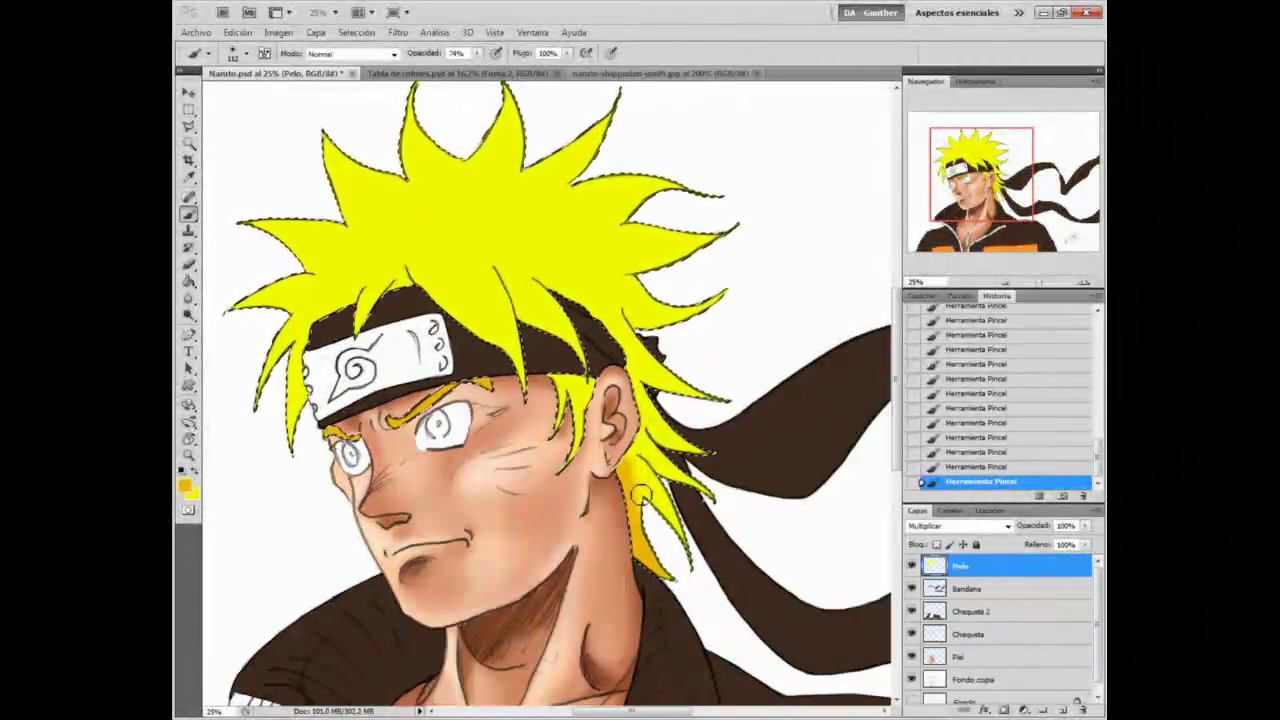
# Step: Undo the orange strokes on the neck strands and copy the hair onto a new layer
pyautogui.click(976, 308)
pyautogui.moveTo(1097, 456); pyautogui.dragTo(1097, 336)
pyautogui.hotkey('ctrl', 'j')
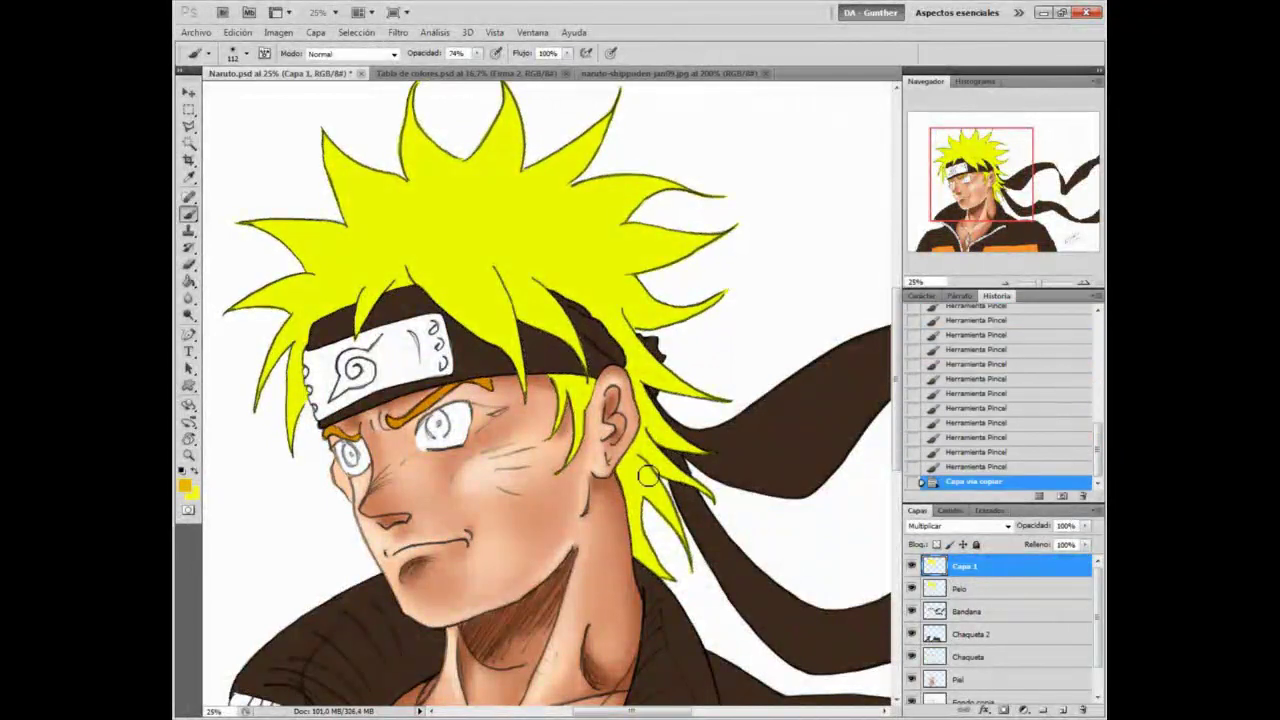
# Step: Try erasing parts of the hair on Capa 1 with a 71 px eraser at 23% opacity, then at 131 px and 100%
pyautogui.press('e')
pyautogui.rightClick(584, 274)
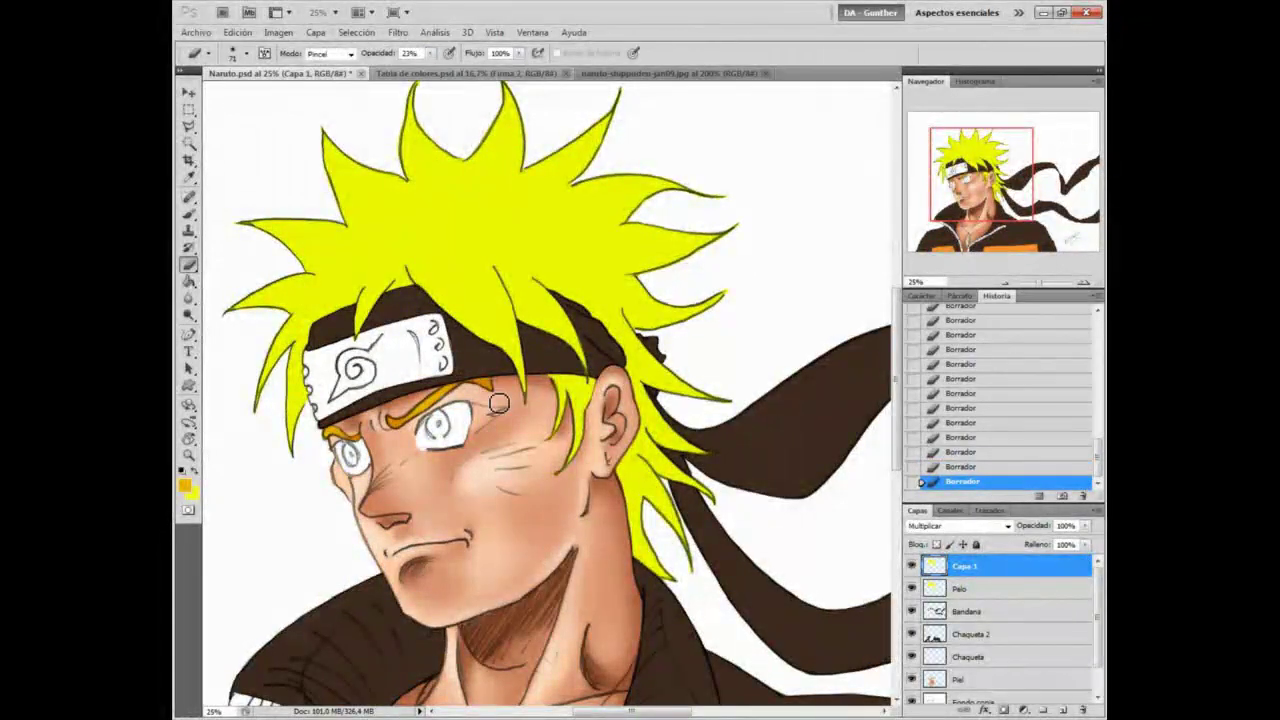
pyautogui.hotkey('ctrl', 'z')
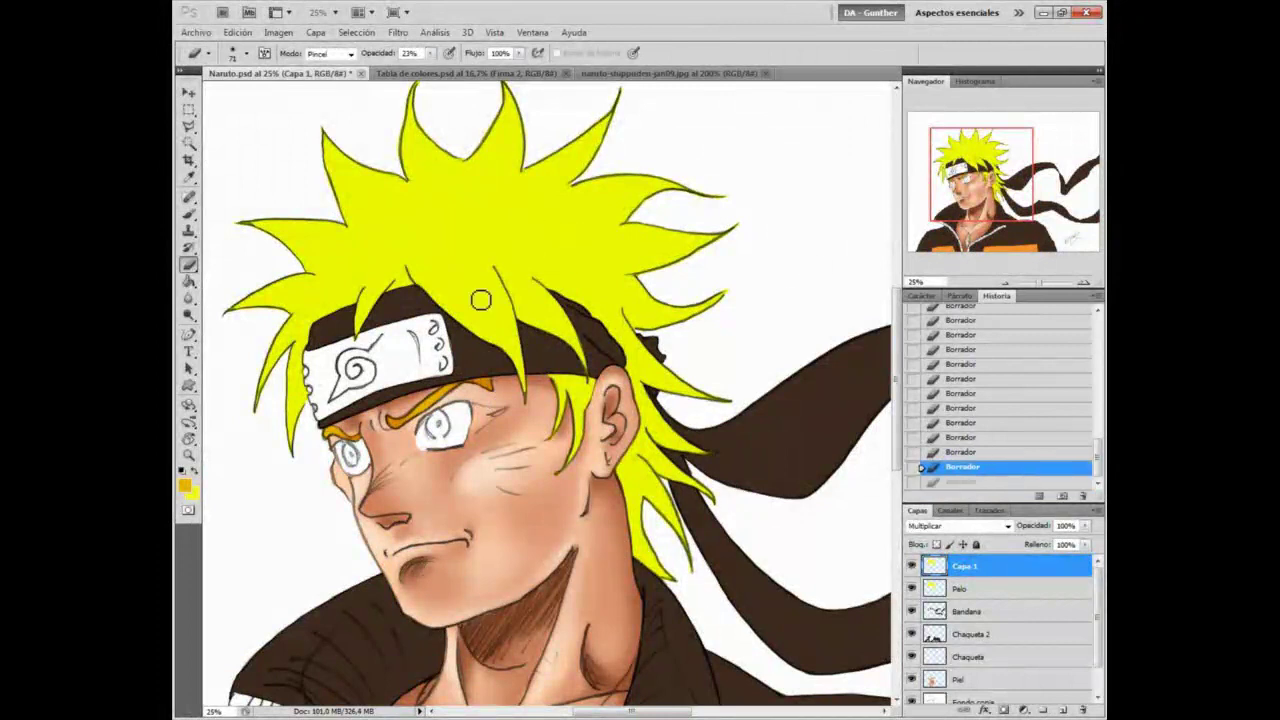
pyautogui.rightClick(534, 243)
pyautogui.click(606, 340)
pyautogui.moveTo(430, 53); pyautogui.dragTo(490, 69)
pyautogui.rightClick(588, 222)
pyautogui.moveTo(664, 252); pyautogui.dragTo(681, 252)
pyautogui.click(799, 14)
# Step: Load the hair transparency as a selection and undo the eraser strokes made inside it on Capa 1
pyautogui.click(356, 33)
pyautogui.click(398, 303)
pyautogui.click(769, 212)
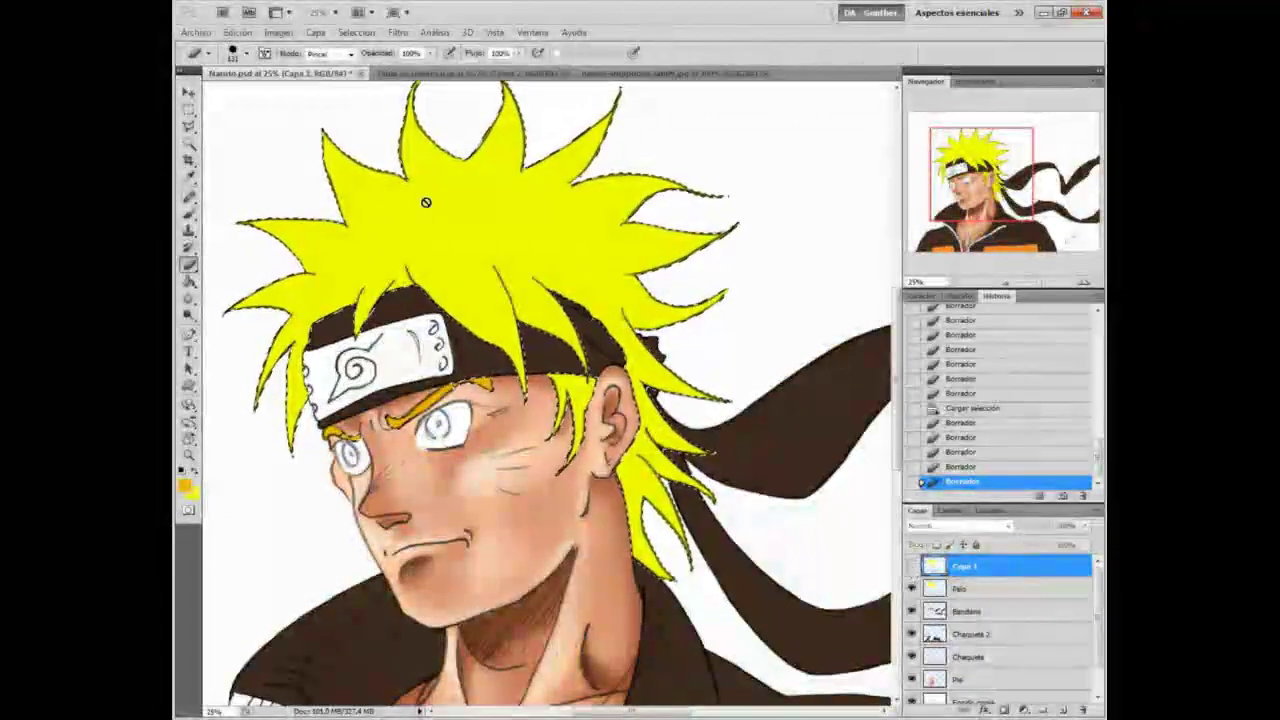
pyautogui.click(912, 566)
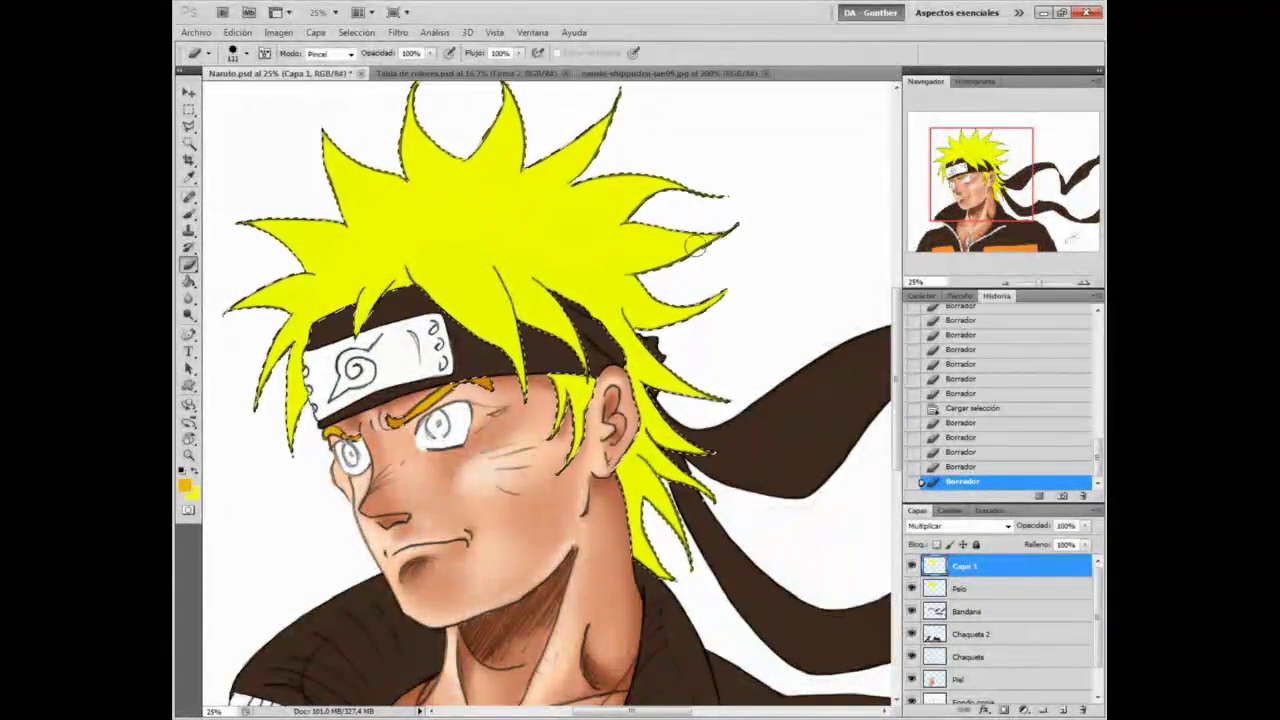
pyautogui.click(913, 589)
pyautogui.click(980, 392)
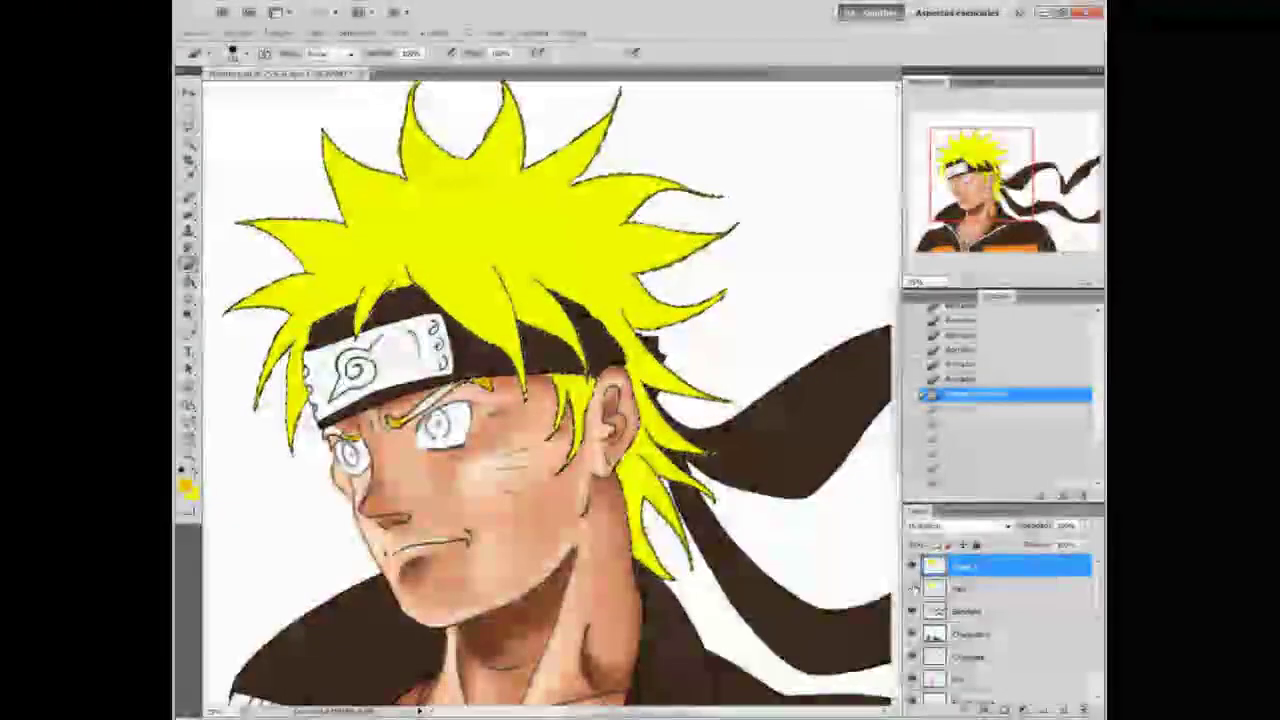
# Step: Paint the whole selected hair orange on Capa 1 with a 288 px brush at 100% opacity, and deselect it
pyautogui.click(189, 214)
pyautogui.moveTo(352, 233); pyautogui.dragTo(550, 185)
pyautogui.rightClick(480, 213)
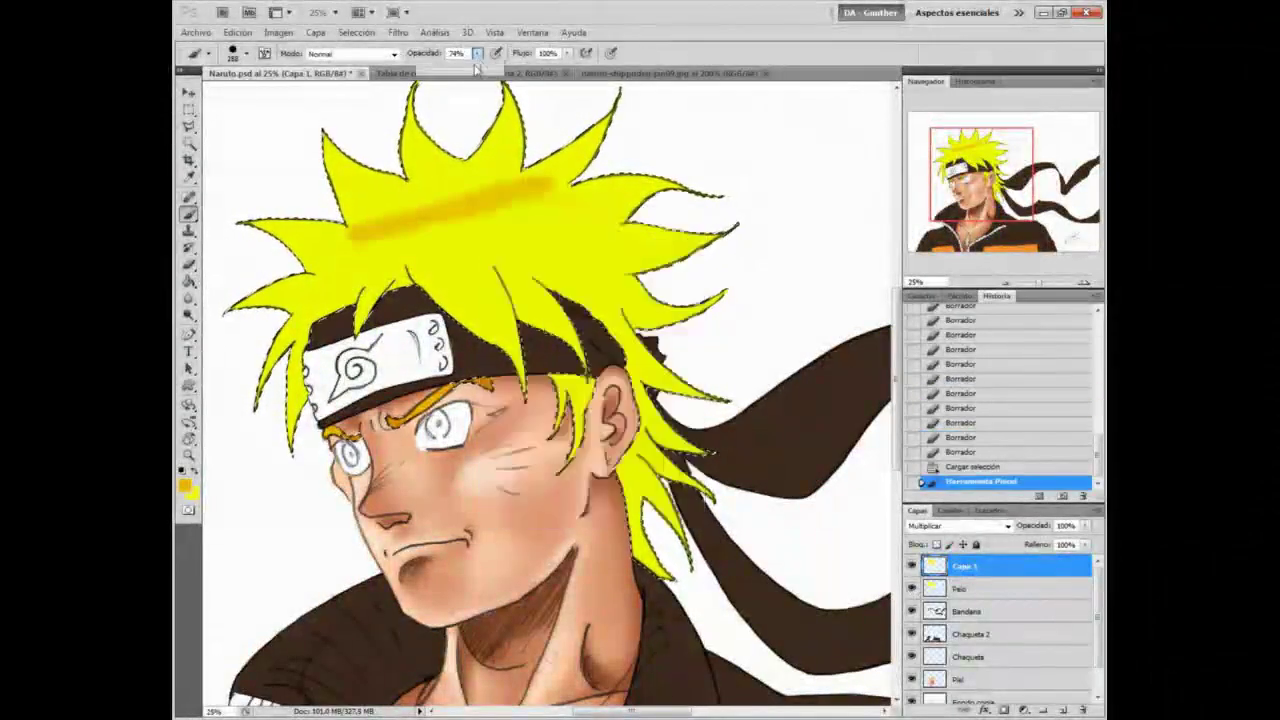
pyautogui.moveTo(478, 56); pyautogui.dragTo(508, 70)
pyautogui.moveTo(352, 233); pyautogui.dragTo(359, 151)
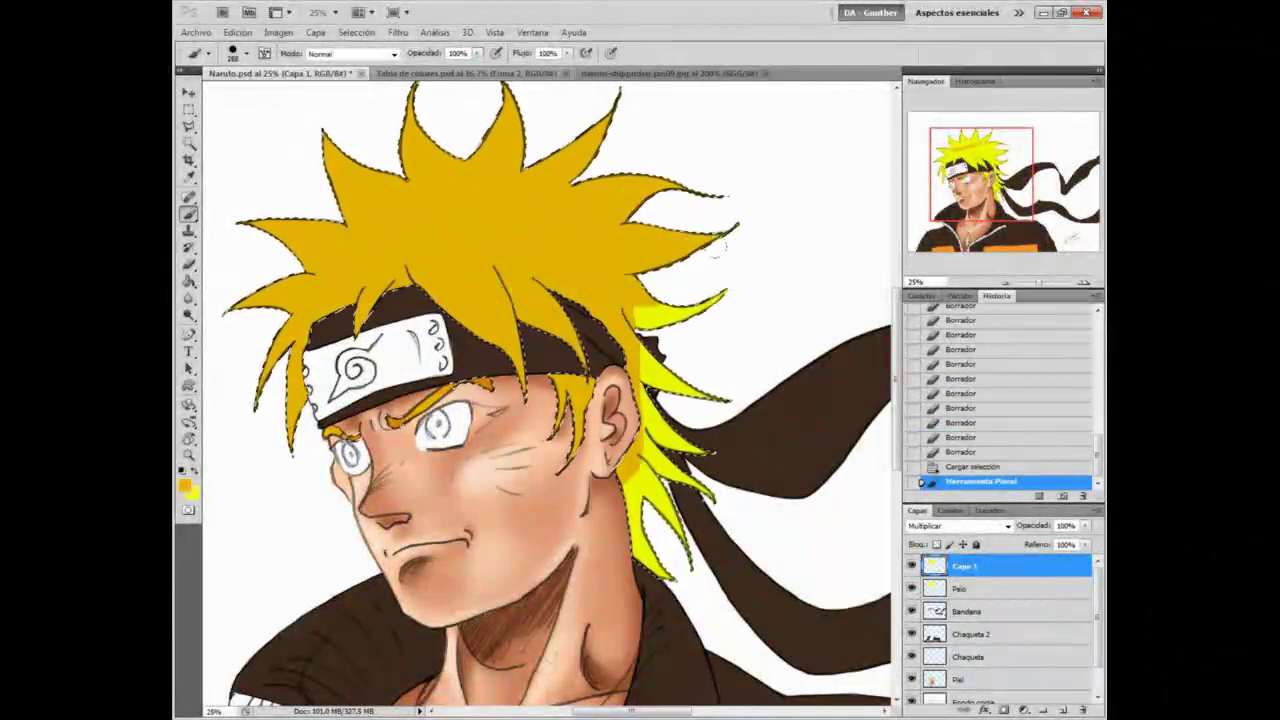
pyautogui.moveTo(687, 563); pyautogui.dragTo(643, 548)
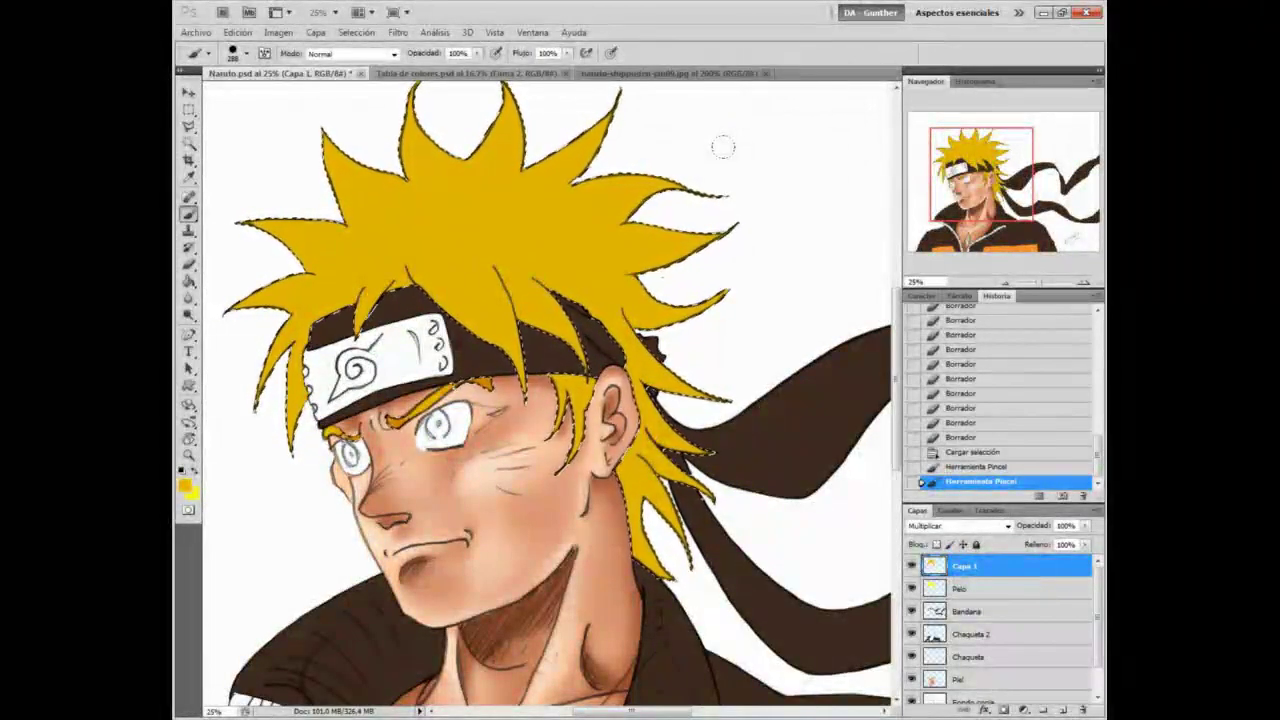
pyautogui.press('z')
pyautogui.moveTo(737, 157); pyautogui.dragTo(694, 214)
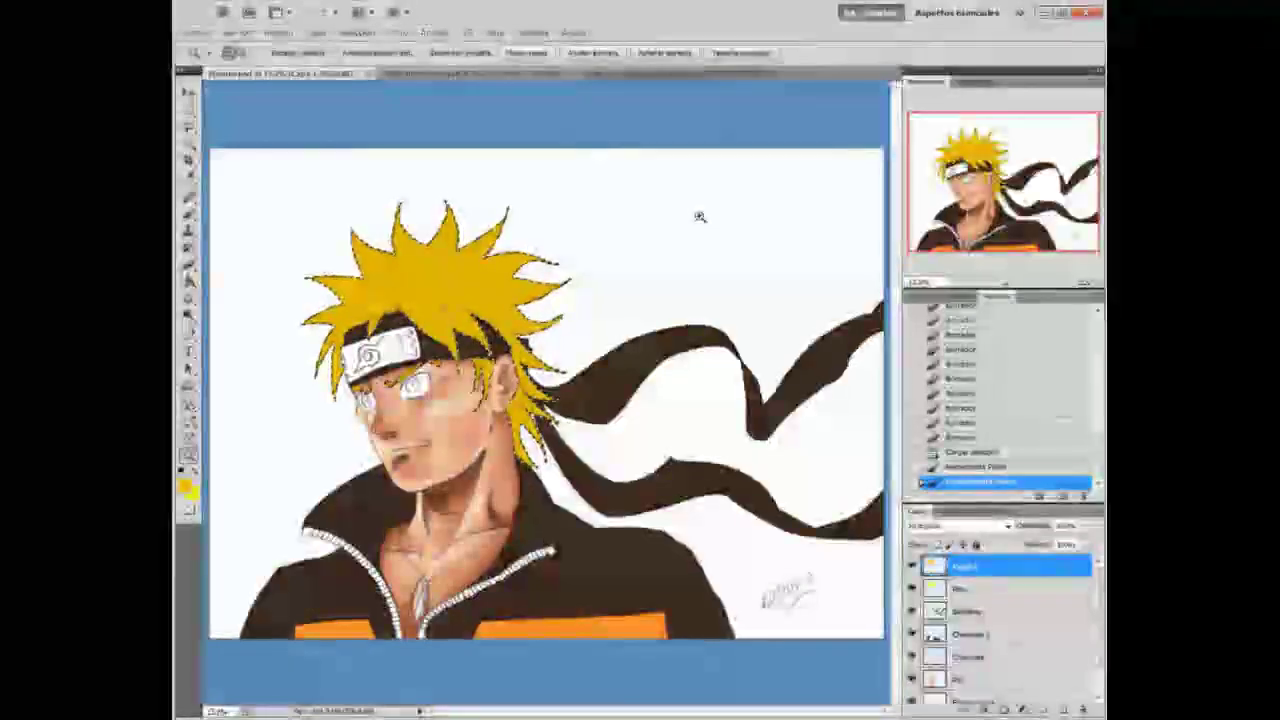
pyautogui.hotkey('ctrl', 'd')
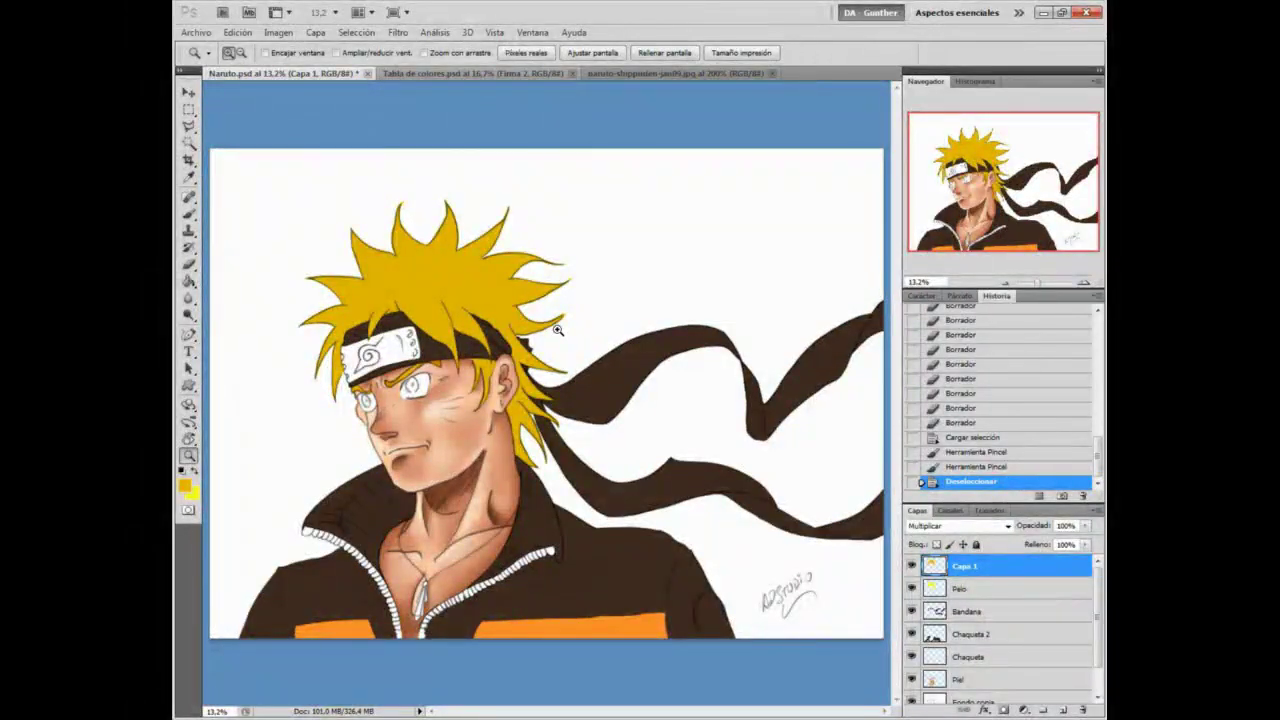
# Step: Erase soft yellow highlights into the left-side hair spikes on Capa 1 with a 131 px eraser at 20% opacity
pyautogui.press('e')
pyautogui.press('z')
pyautogui.click(430, 310)
pyautogui.click(430, 310)
pyautogui.click(430, 310)
pyautogui.moveTo(470, 310); pyautogui.dragTo(652, 290)
pyautogui.rightClick(568, 411)
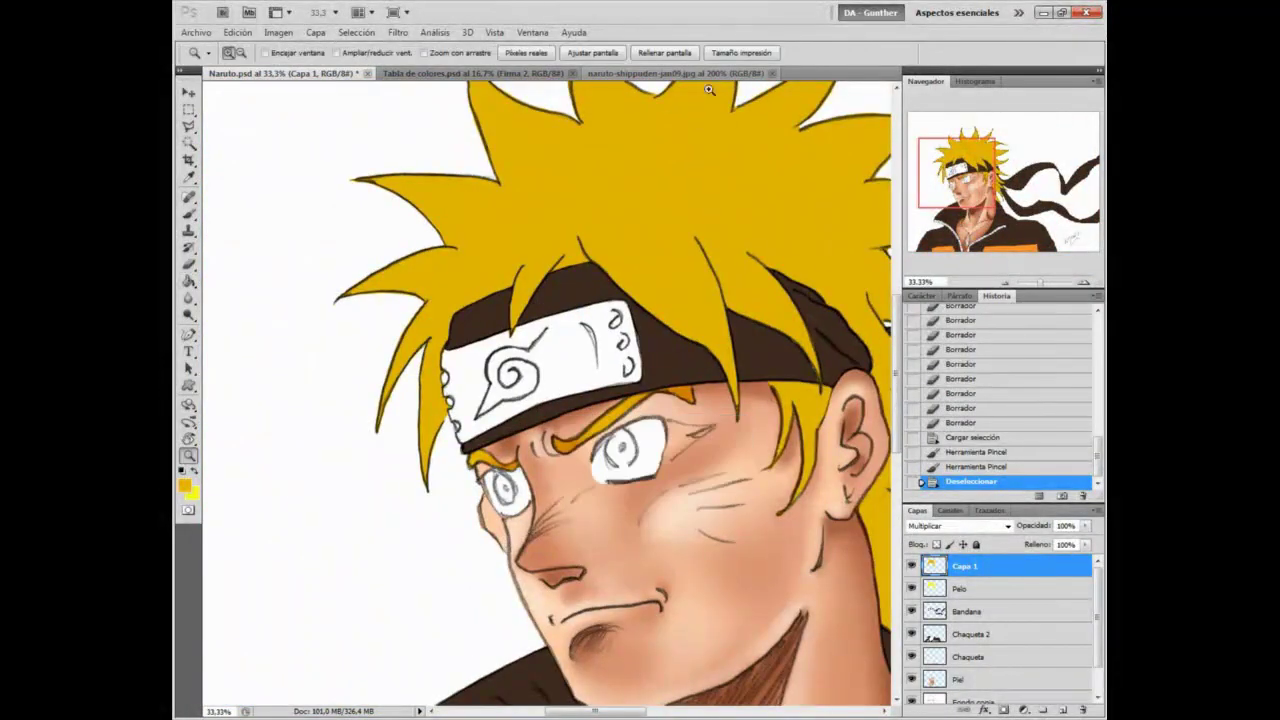
pyautogui.press('e')
pyautogui.rightClick(608, 347)
pyautogui.click(431, 53)
pyautogui.moveTo(420, 318)
pyautogui.mouseDown()
pyautogui.moveTo(388, 390)
pyautogui.moveTo(422, 364)
pyautogui.mouseUp()
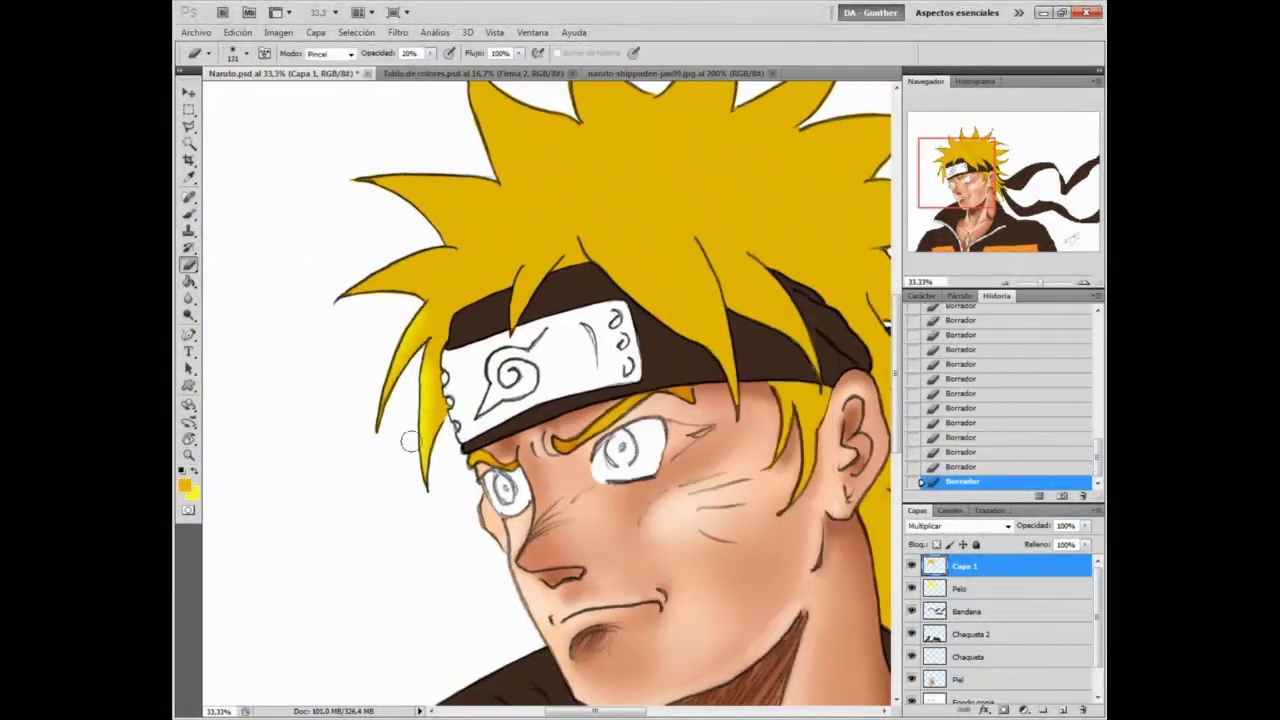
pyautogui.moveTo(342, 291); pyautogui.dragTo(448, 254)
pyautogui.moveTo(384, 188); pyautogui.dragTo(492, 192)
# Step: Erase matching yellow highlights along the edges of the top hair spikes on Capa 1 at 20% opacity
pyautogui.moveTo(490, 120); pyautogui.dragTo(451, 312)
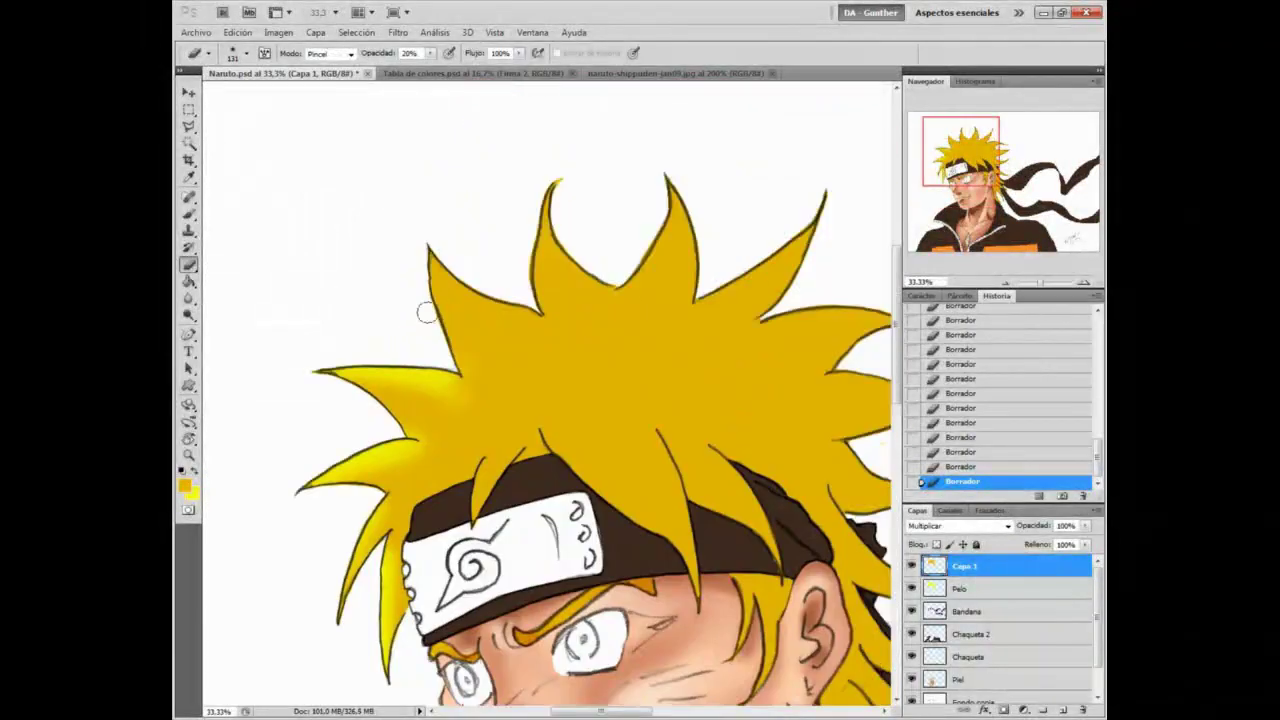
pyautogui.moveTo(458, 366); pyautogui.dragTo(432, 262)
pyautogui.moveTo(544, 300)
pyautogui.mouseDown()
pyautogui.moveTo(563, 163)
pyautogui.moveTo(543, 288)
pyautogui.mouseUp()
pyautogui.moveTo(634, 288); pyautogui.dragTo(674, 161)
# Step: Erase highlights into the fringe locks and the strands beside the headband on Capa 1 with a 37 px eraser at 20% opacity
pyautogui.press('z')
pyautogui.keyDown('alt'); pyautogui.click(680, 340); pyautogui.keyUp('alt')
pyautogui.click(425, 332)
pyautogui.click(426, 330)
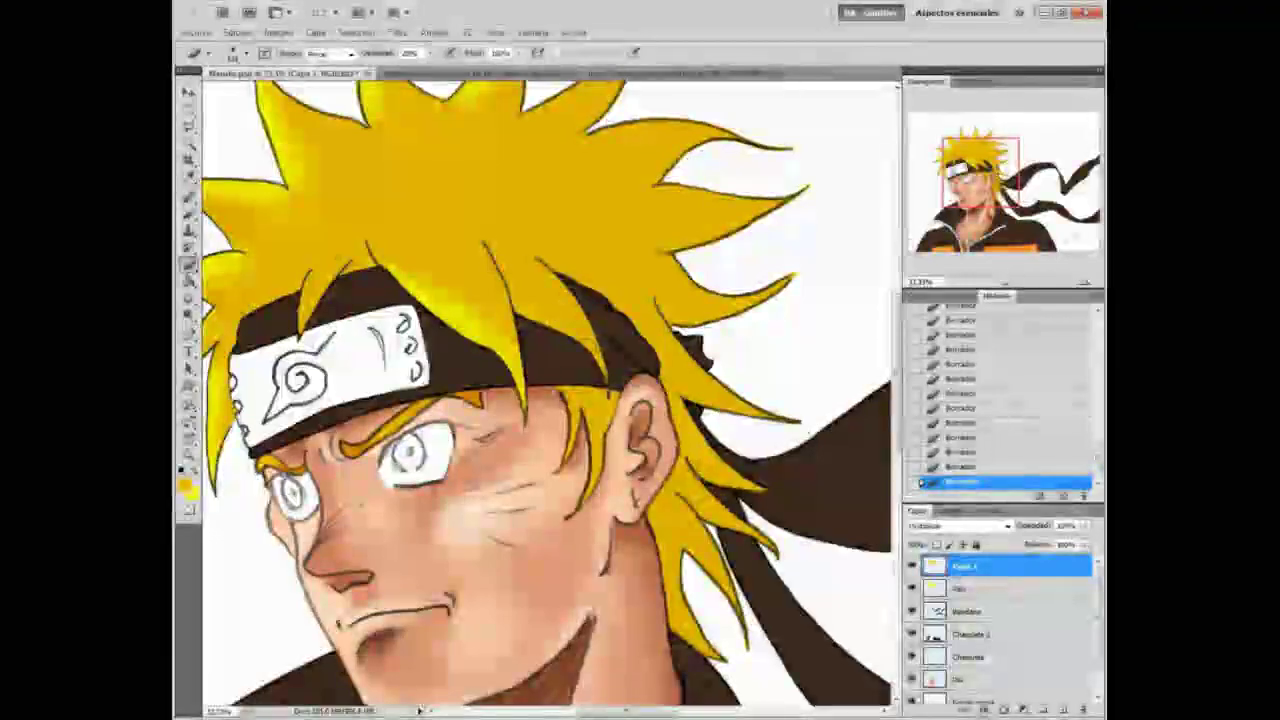
pyautogui.press('e')
pyautogui.rightClick(448, 332)
pyautogui.click(490, 368)
pyautogui.click(323, 285)
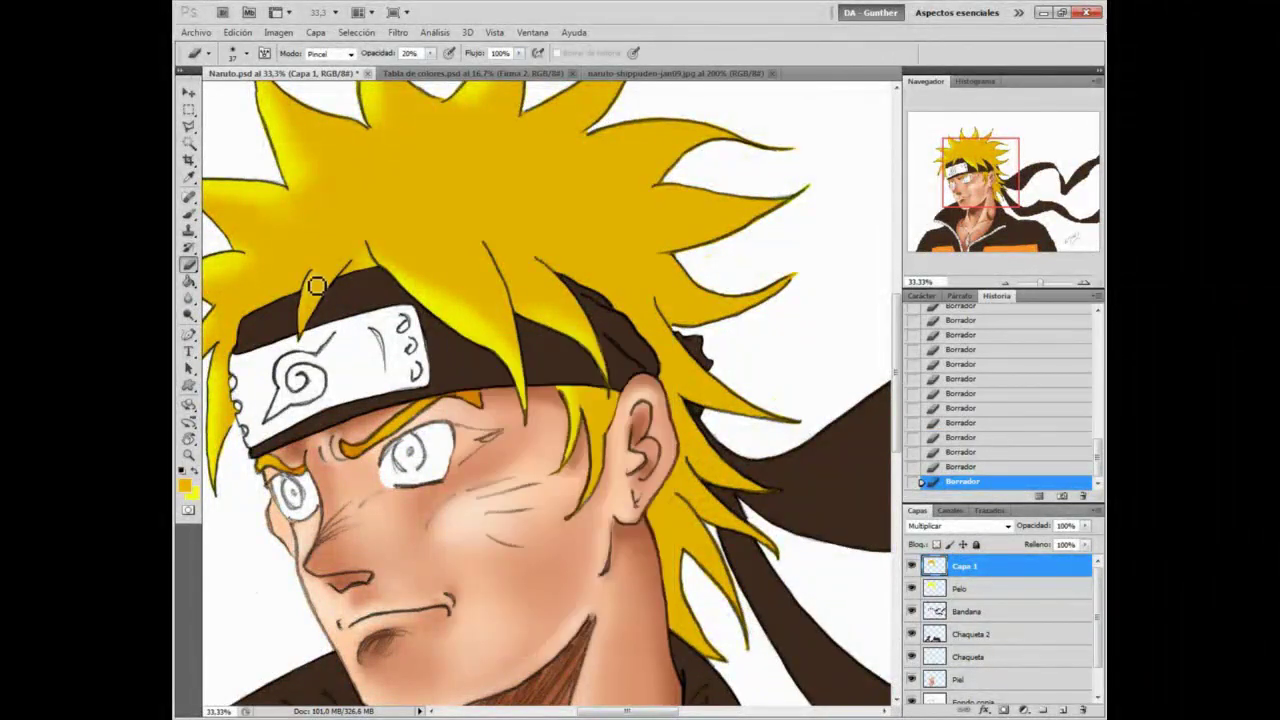
pyautogui.moveTo(318, 348); pyautogui.dragTo(483, 338)
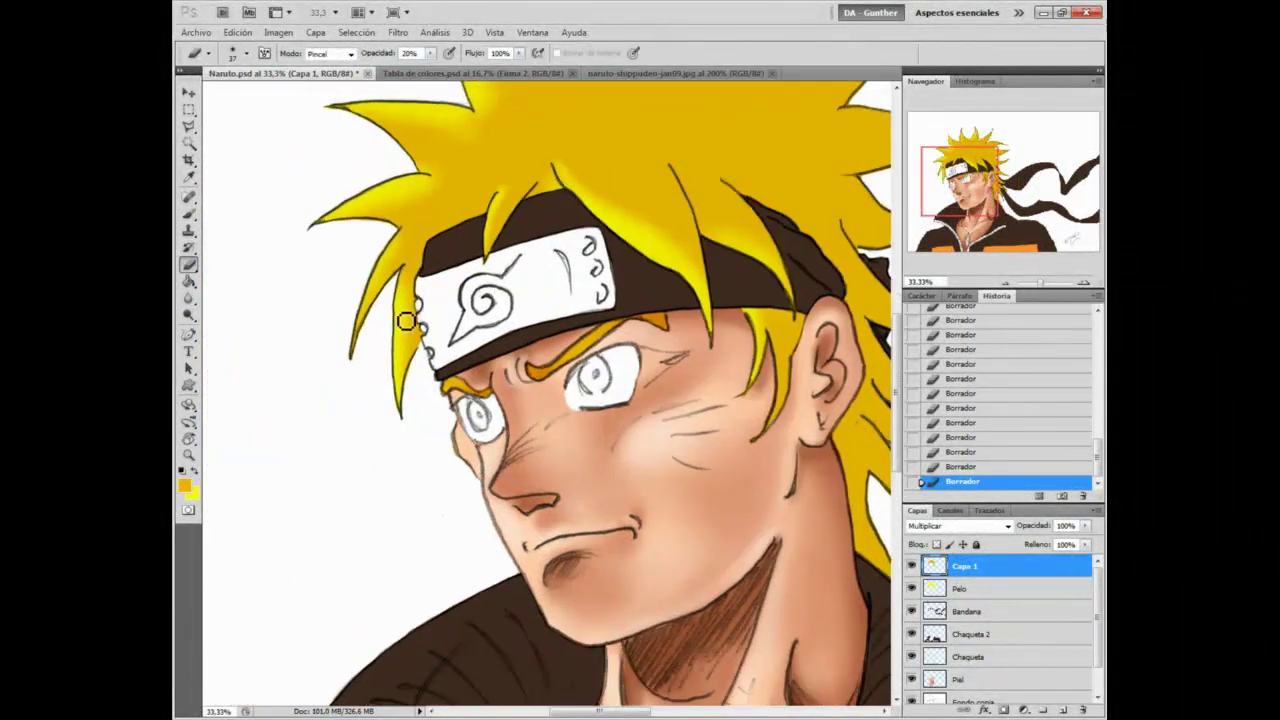
pyautogui.moveTo(543, 229); pyautogui.dragTo(411, 391)
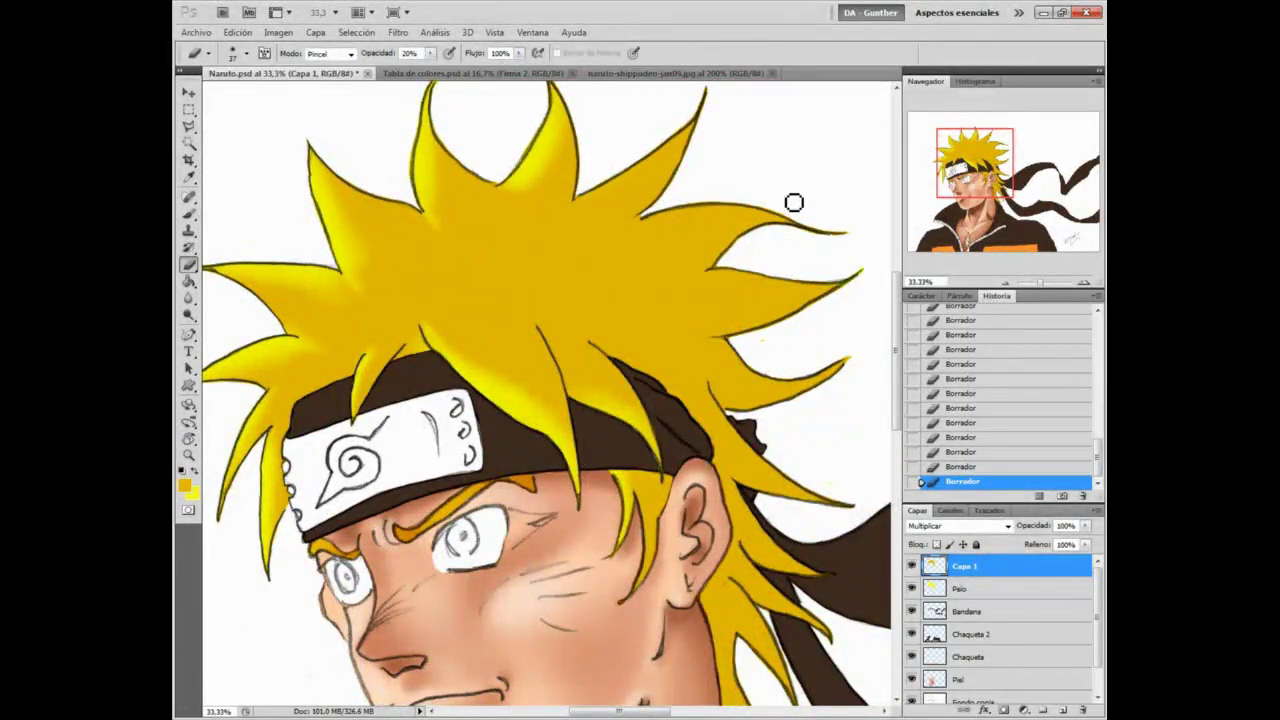
# Step: Touch up the fringe edge above the headband on Capa 1 with a hard brush at 100% opacity and the eraser
pyautogui.click(424, 338)
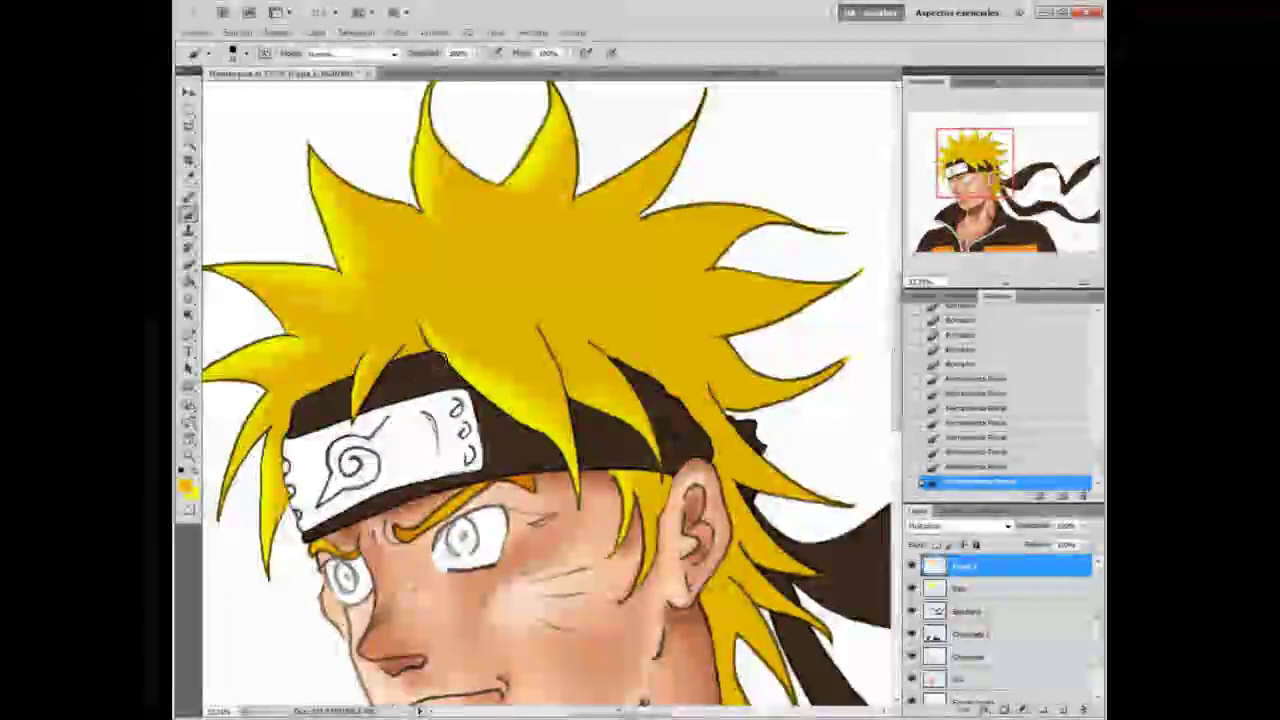
pyautogui.moveTo(411, 370); pyautogui.dragTo(430, 378)
pyautogui.rightClick(415, 370)
pyautogui.click(404, 344)
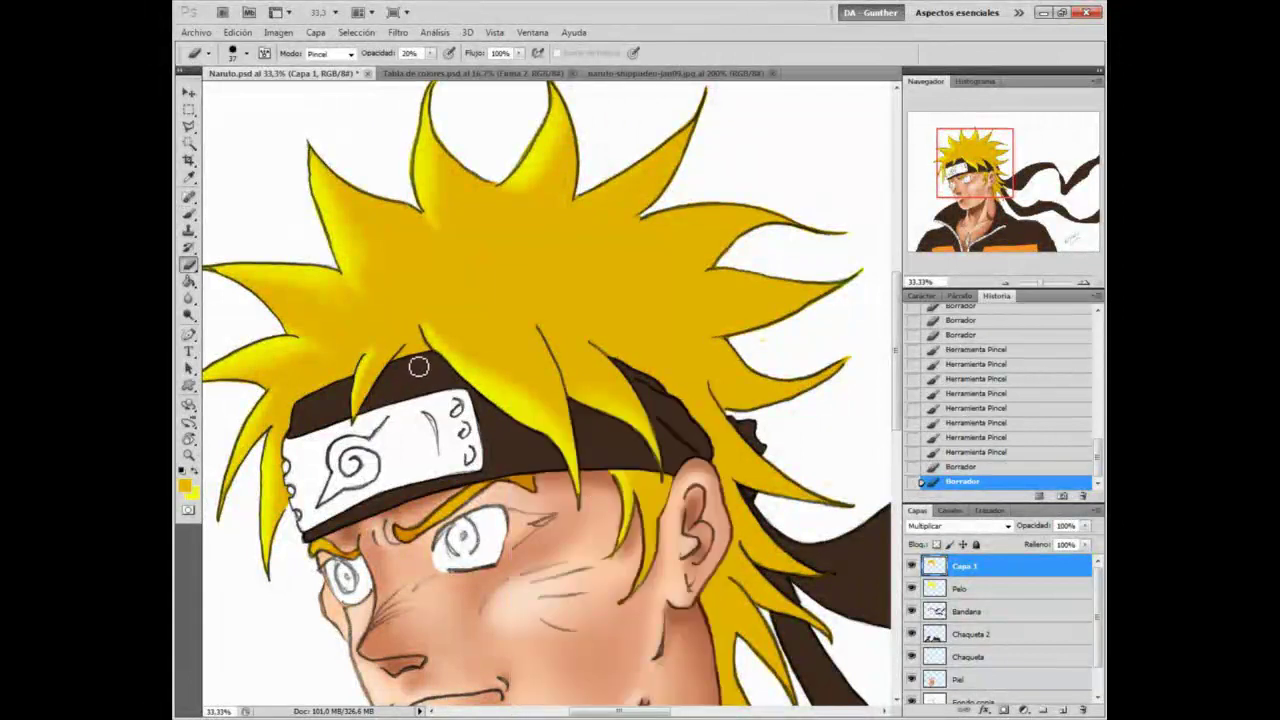
# Step: Load the Pelo layer's transparency as a selection and make Capa 1 the active layer
pyautogui.click(960, 589)
pyautogui.click(398, 33)
pyautogui.click(357, 33)
pyautogui.click(357, 33)
pyautogui.click(766, 214)
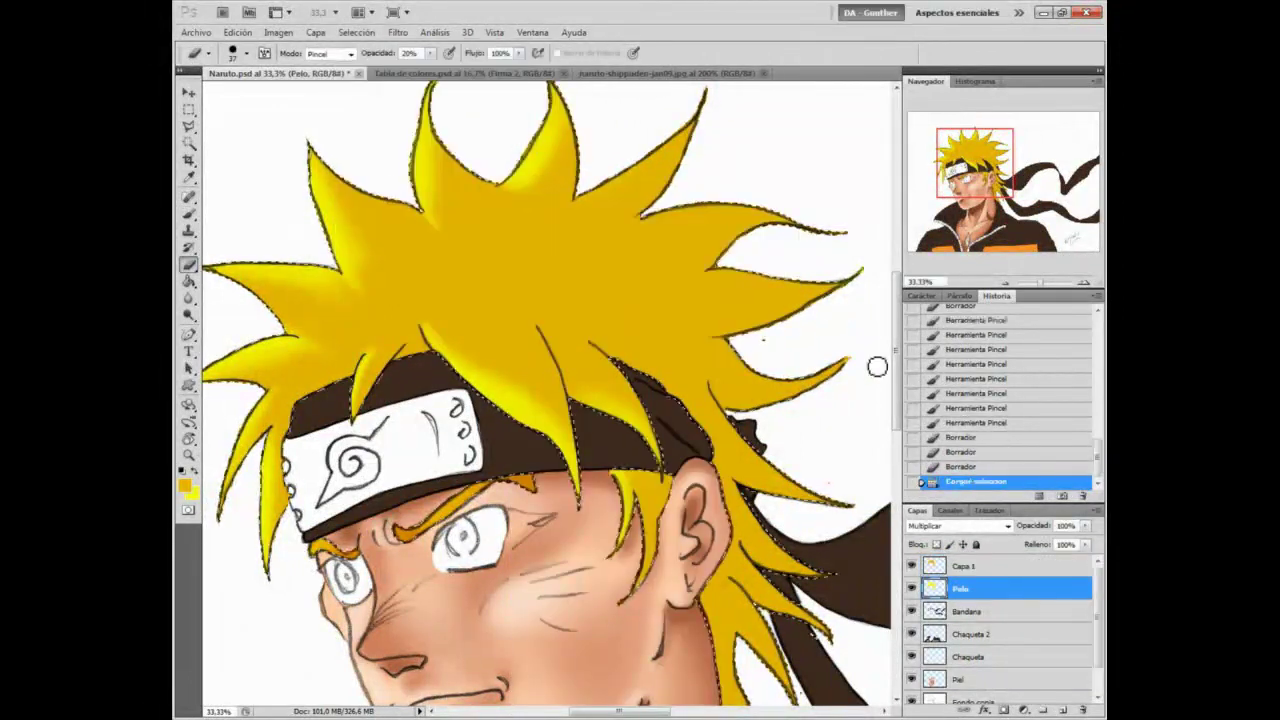
pyautogui.keyDown('ctrl'); pyautogui.click(935, 589); pyautogui.keyUp('ctrl')
pyautogui.click(965, 566)
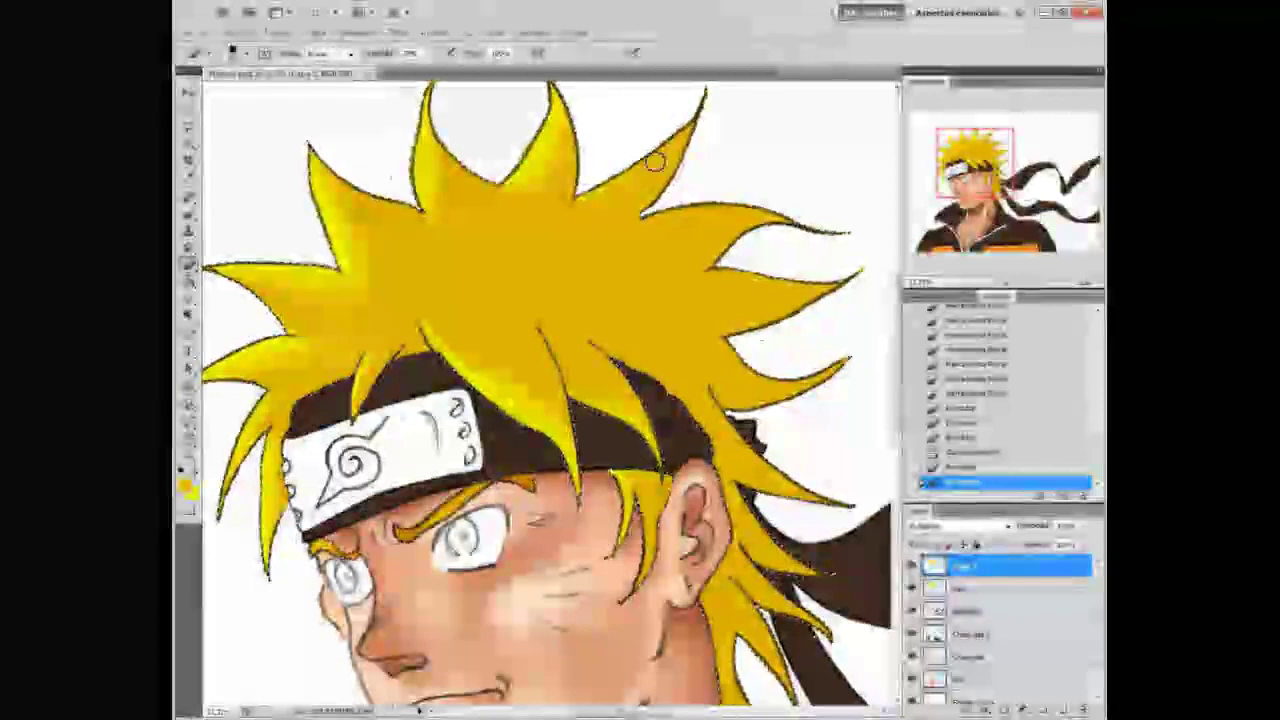
# Step: Erase soft highlights into the upper right hair spikes on Capa 1 with the 37 px eraser at 20% opacity
pyautogui.rightClick(603, 169)
pyautogui.press('Escape')
pyautogui.moveTo(586, 206); pyautogui.dragTo(688, 138)
pyautogui.moveTo(667, 228); pyautogui.dragTo(831, 226)
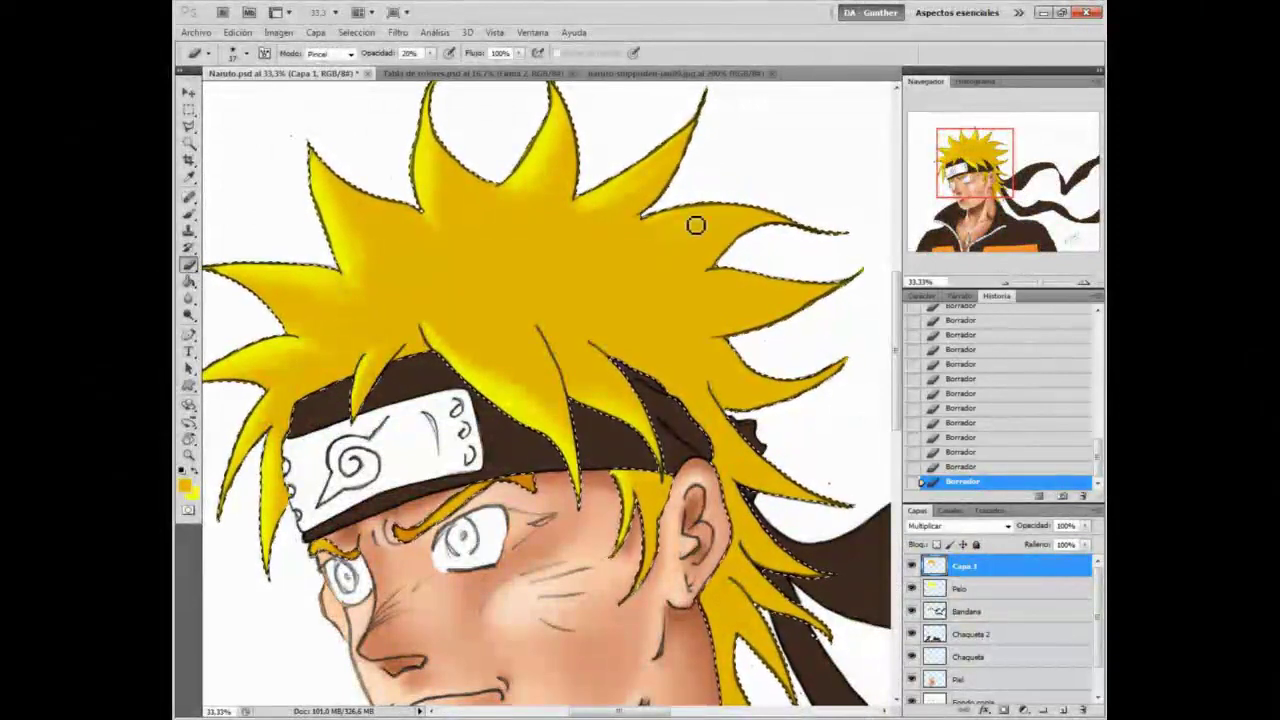
pyautogui.press('z')
pyautogui.keyDown('alt'); pyautogui.click(422, 223); pyautogui.keyUp('alt')
pyautogui.keyDown('alt'); pyautogui.click(422, 223); pyautogui.keyUp('alt')
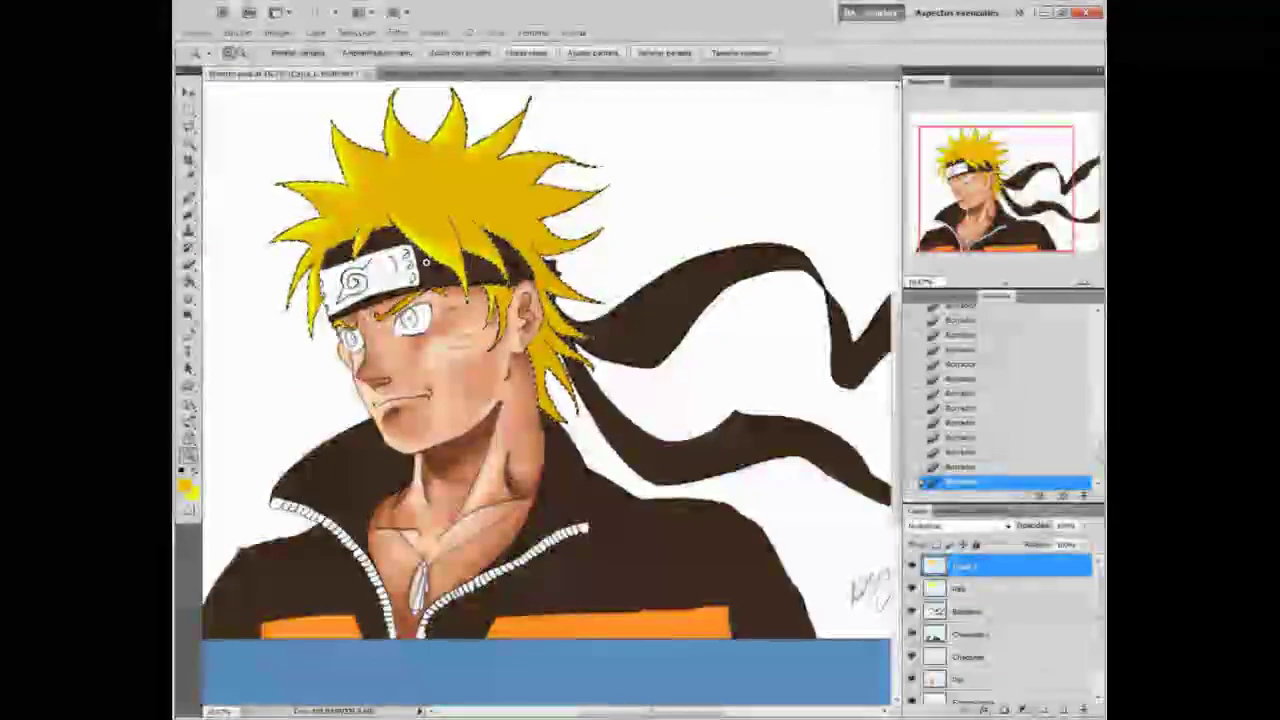
# Step: Retouch the fringe and the strands beside the headband on Capa 1 with a hard 35 px brush and the 20% opacity eraser
pyautogui.press('b')
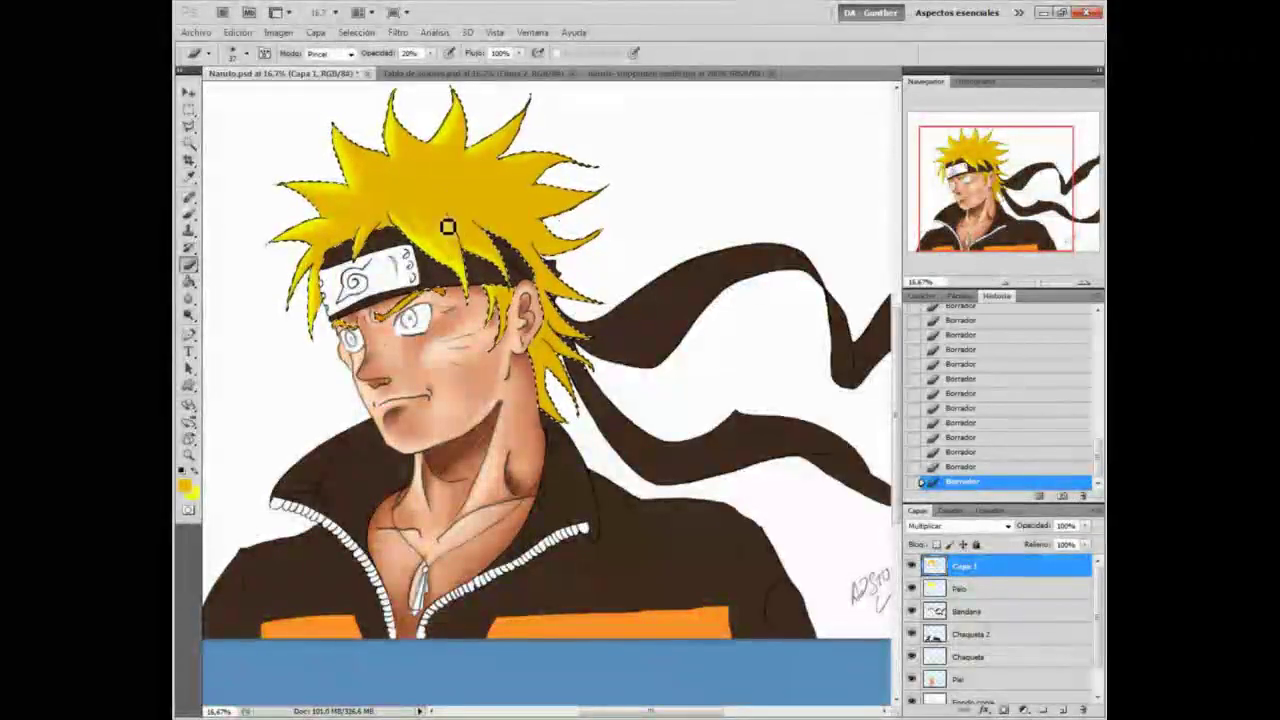
pyautogui.press('b')
pyautogui.moveTo(431, 228)
pyautogui.mouseDown()
pyautogui.moveTo(464, 280)
pyautogui.moveTo(418, 234)
pyautogui.mouseUp()
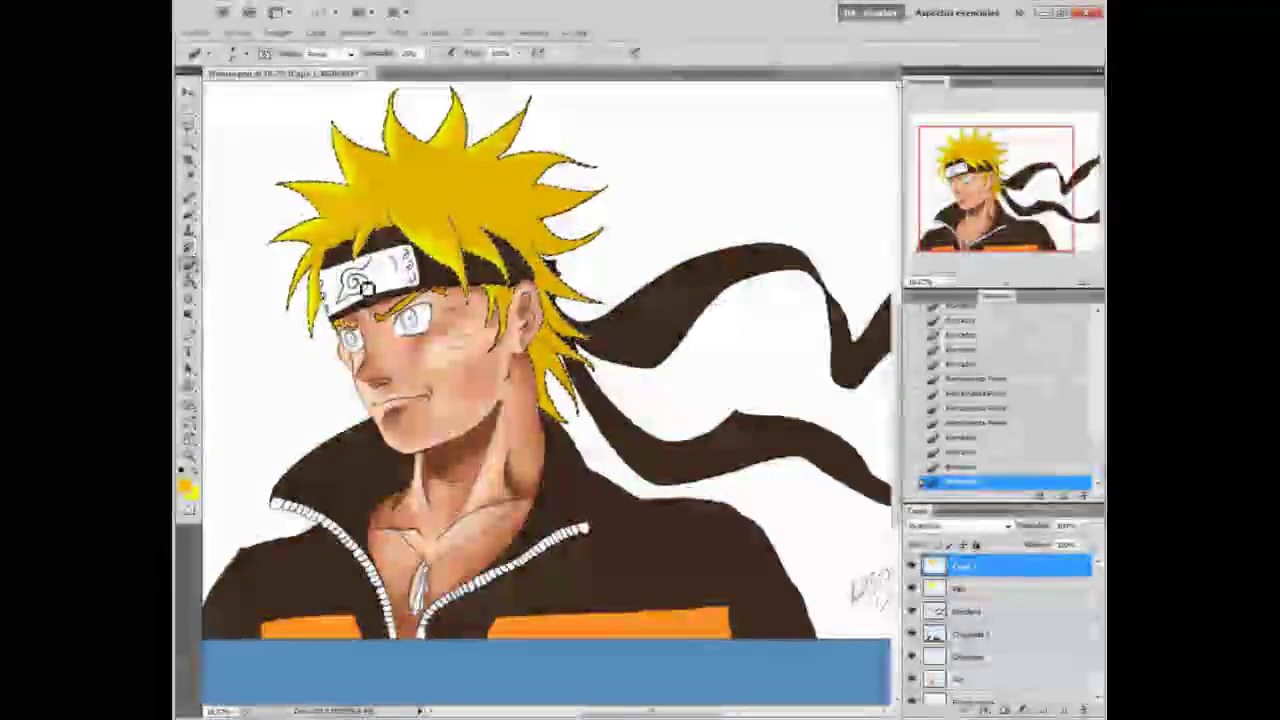
pyautogui.moveTo(329, 417)
pyautogui.mouseDown()
pyautogui.moveTo(622, 262)
pyautogui.moveTo(635, 289)
pyautogui.mouseUp()
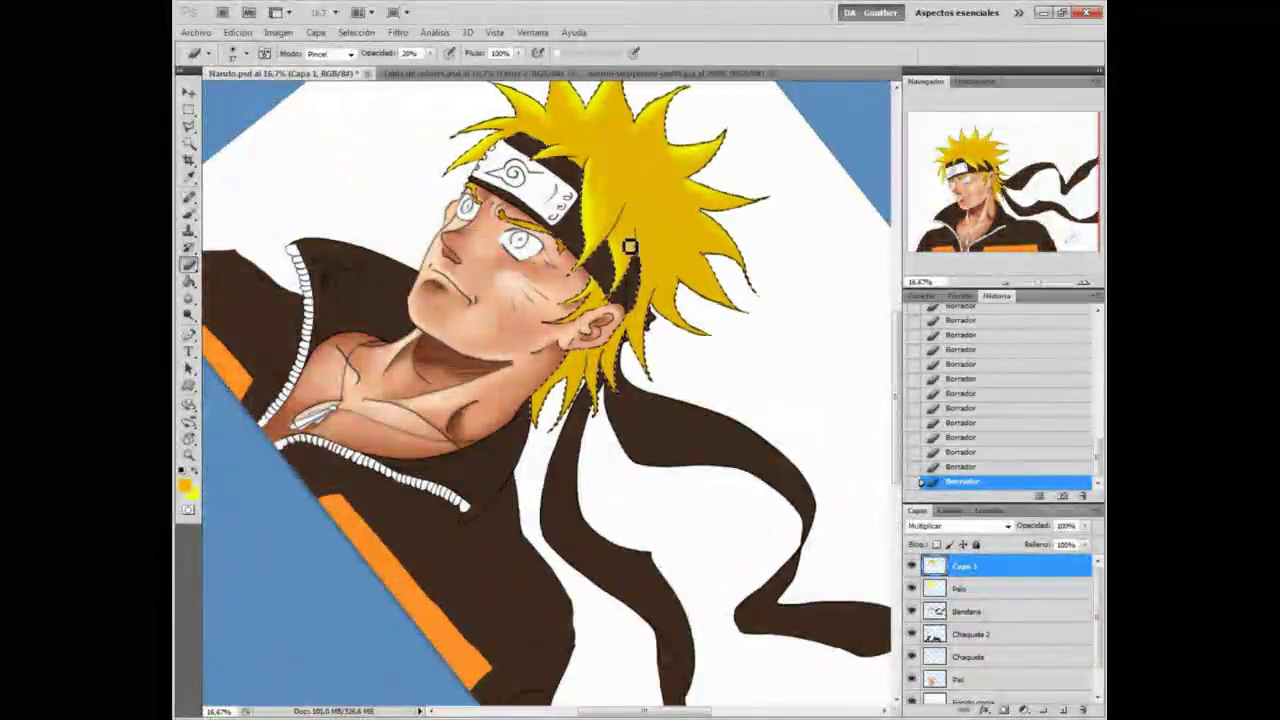
pyautogui.press('Escape')
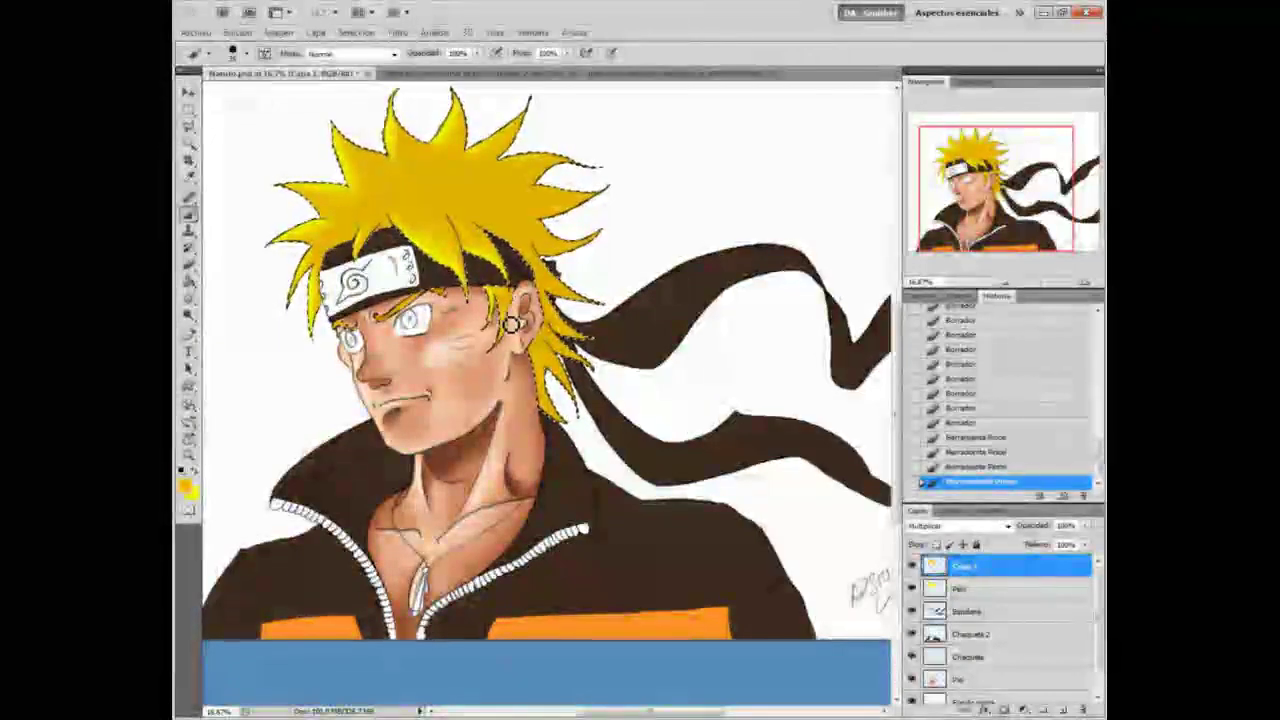
pyautogui.rightClick(565, 312)
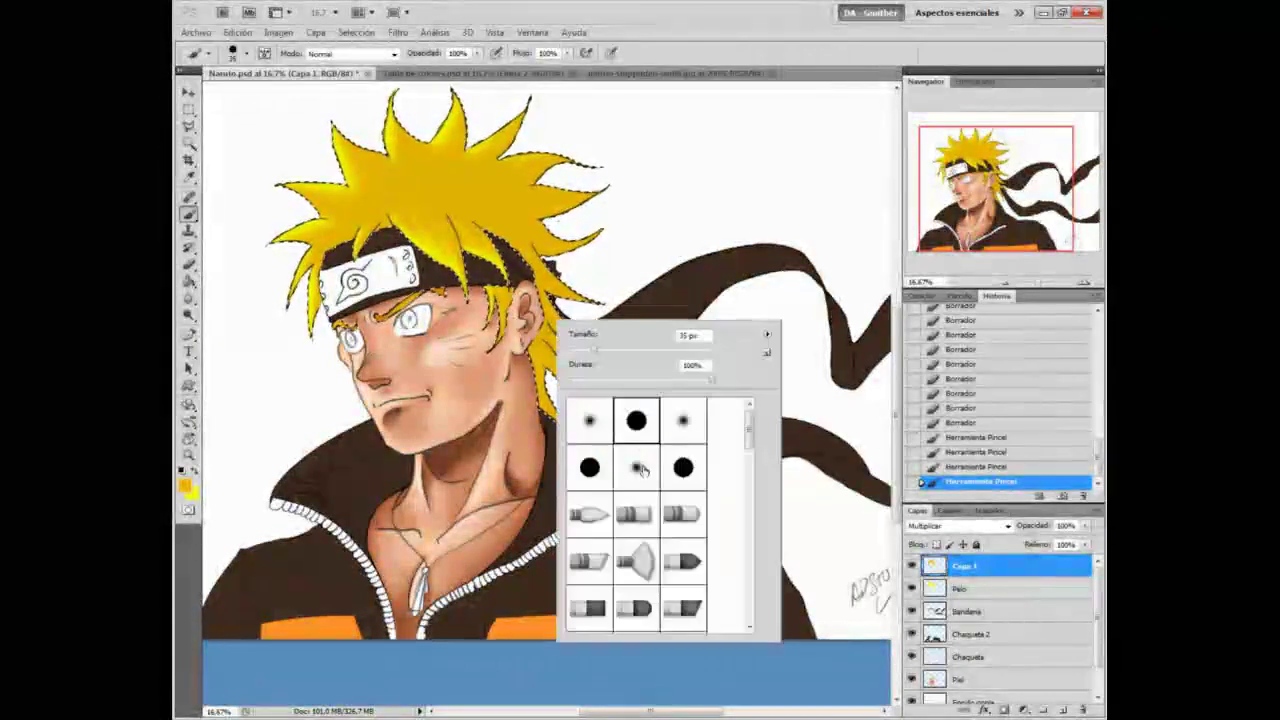
pyautogui.press('Escape')
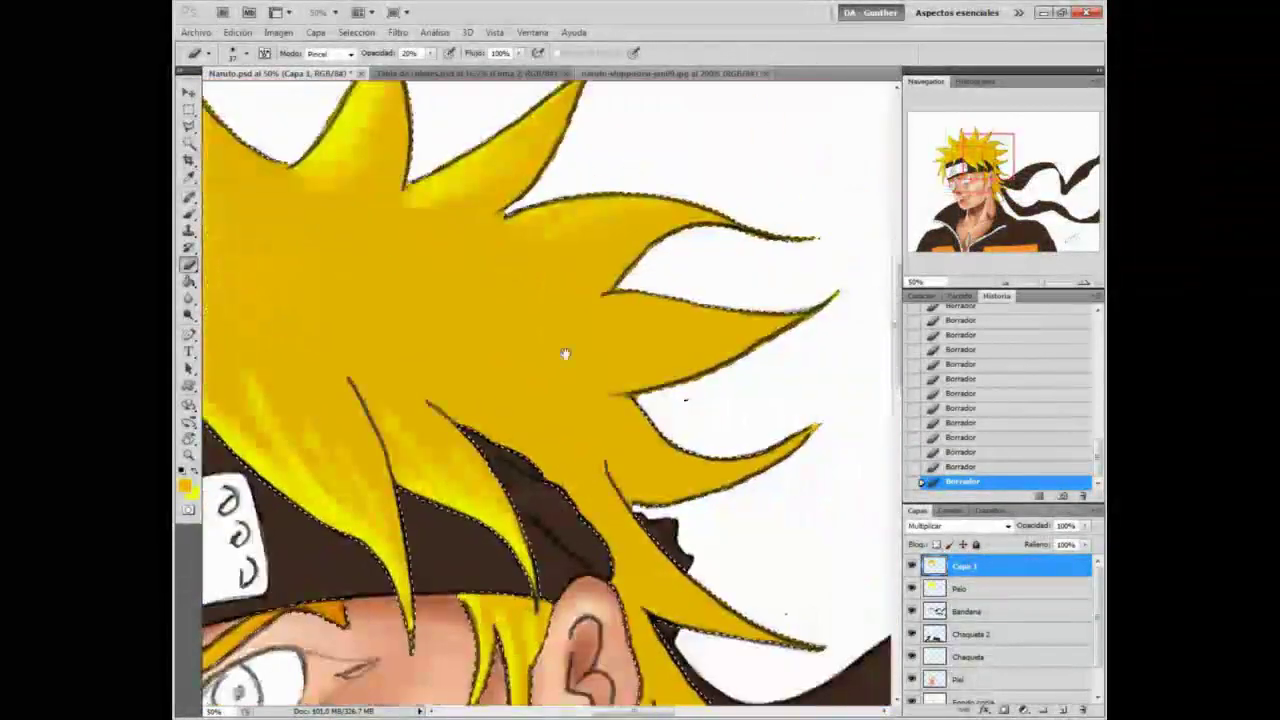
# Step: Erase highlights into the rear hair spikes and the locks behind the ear with a 37 px eraser at 20% opacity, and clear the selection
pyautogui.press('z')
pyautogui.keyDown('alt'); pyautogui.click(562, 404); pyautogui.keyUp('alt')
pyautogui.keyDown('alt'); pyautogui.click(562, 404); pyautogui.keyUp('alt')
pyautogui.keyDown('alt'); pyautogui.click(562, 404); pyautogui.keyUp('alt')
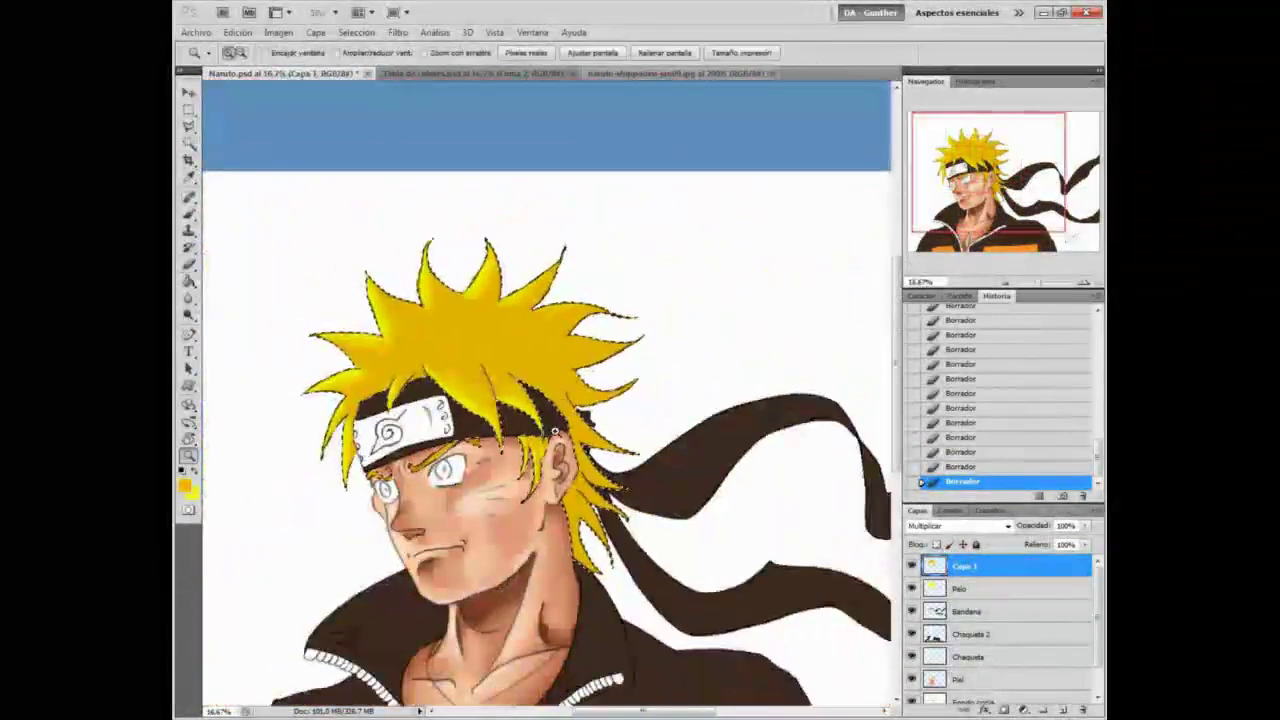
pyautogui.click(594, 537)
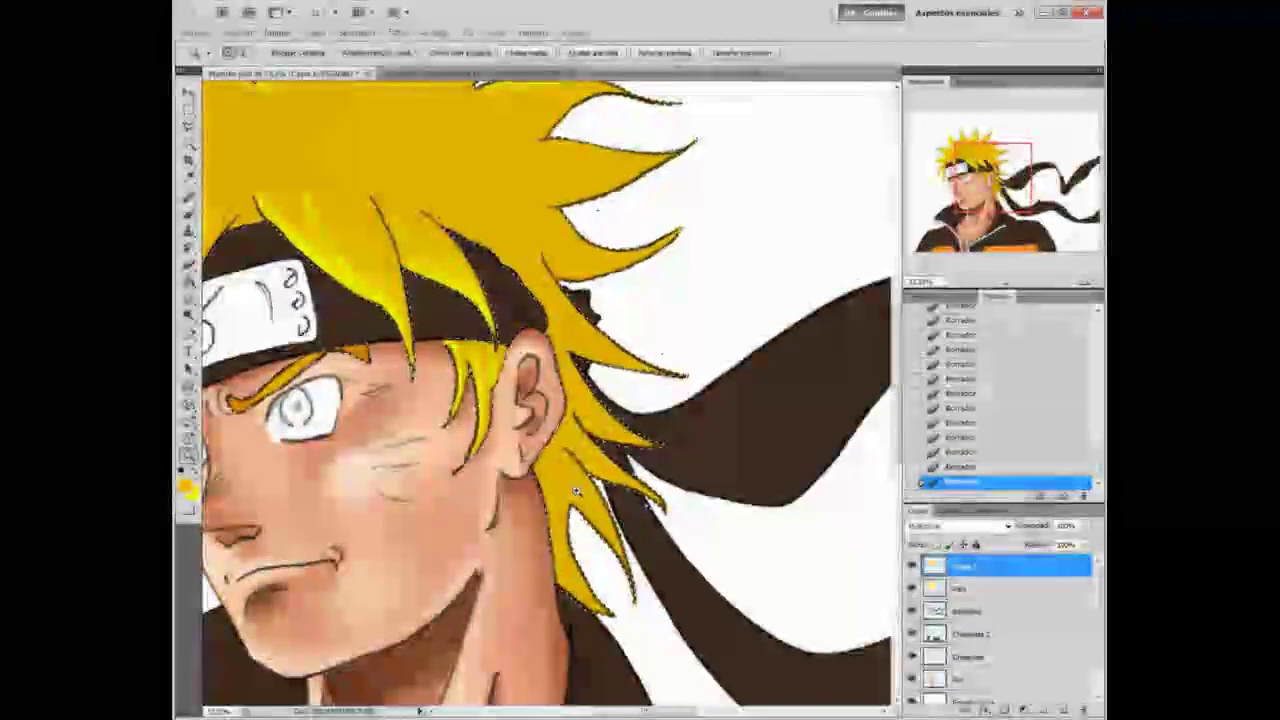
pyautogui.press('b')
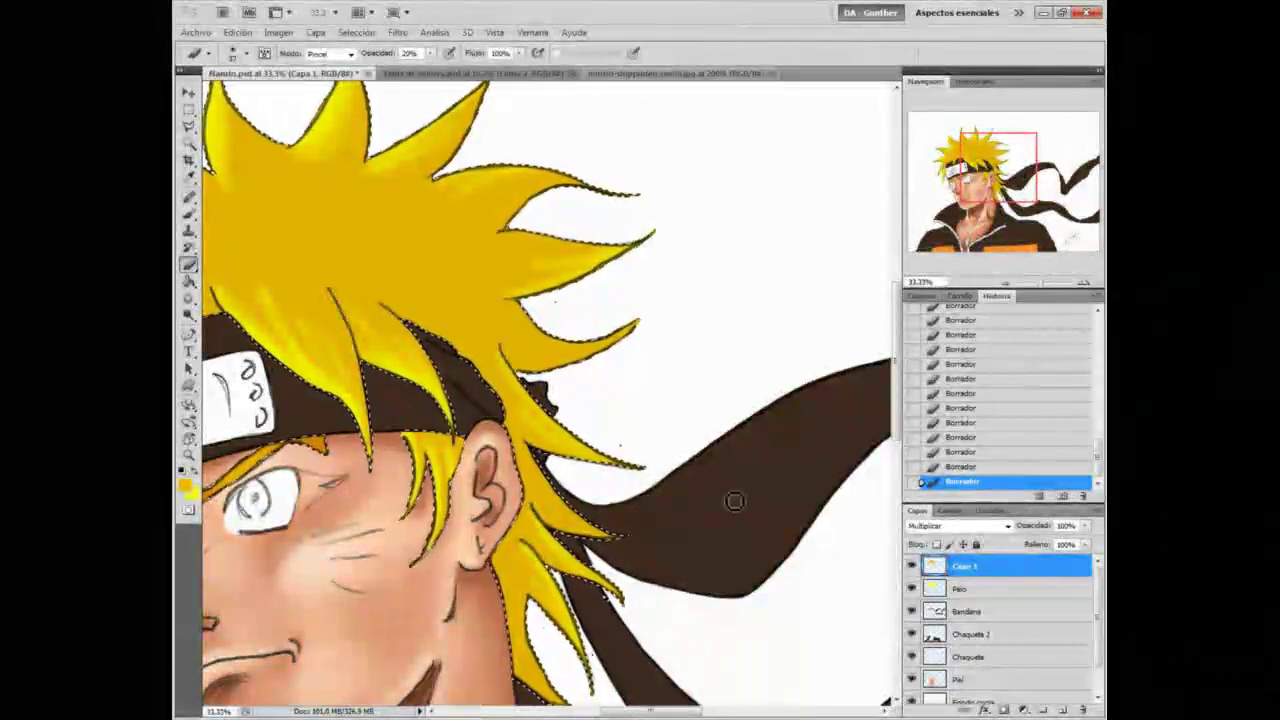
pyautogui.press('z')
pyautogui.keyDown('alt'); pyautogui.click(590, 398); pyautogui.keyUp('alt')
pyautogui.hotkey('ctrl', 'd')
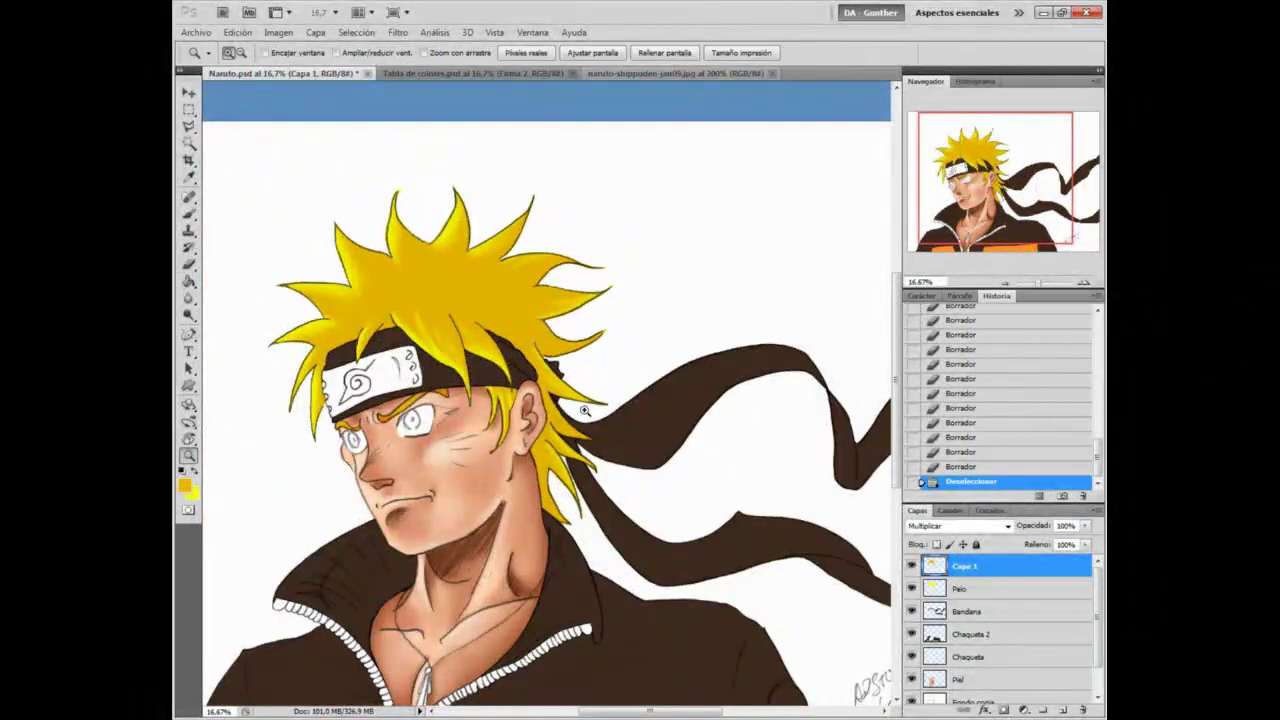
# Step: Erase broad soft highlights into the hair on Capa 1 with a 432 px eraser at 20% opacity and add another layer above it
pyautogui.press('b')
pyautogui.rightClick(572, 388)
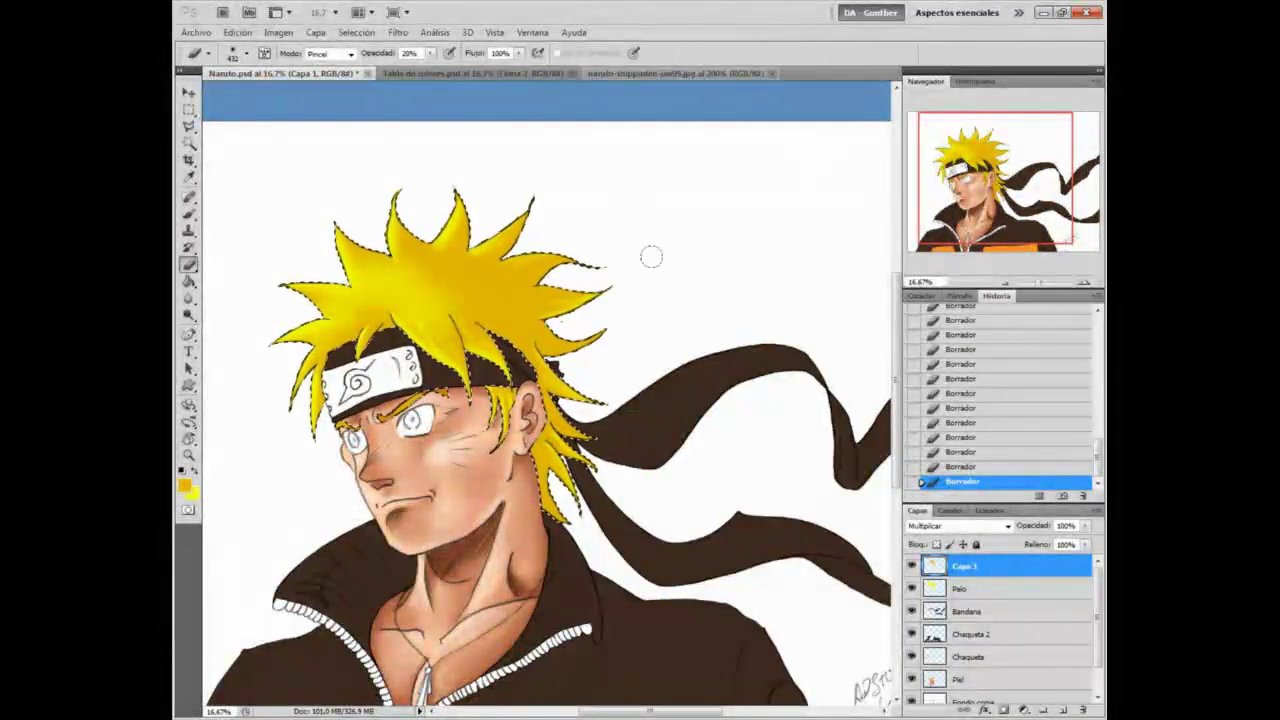
pyautogui.hotkey('ctrl', 'j')
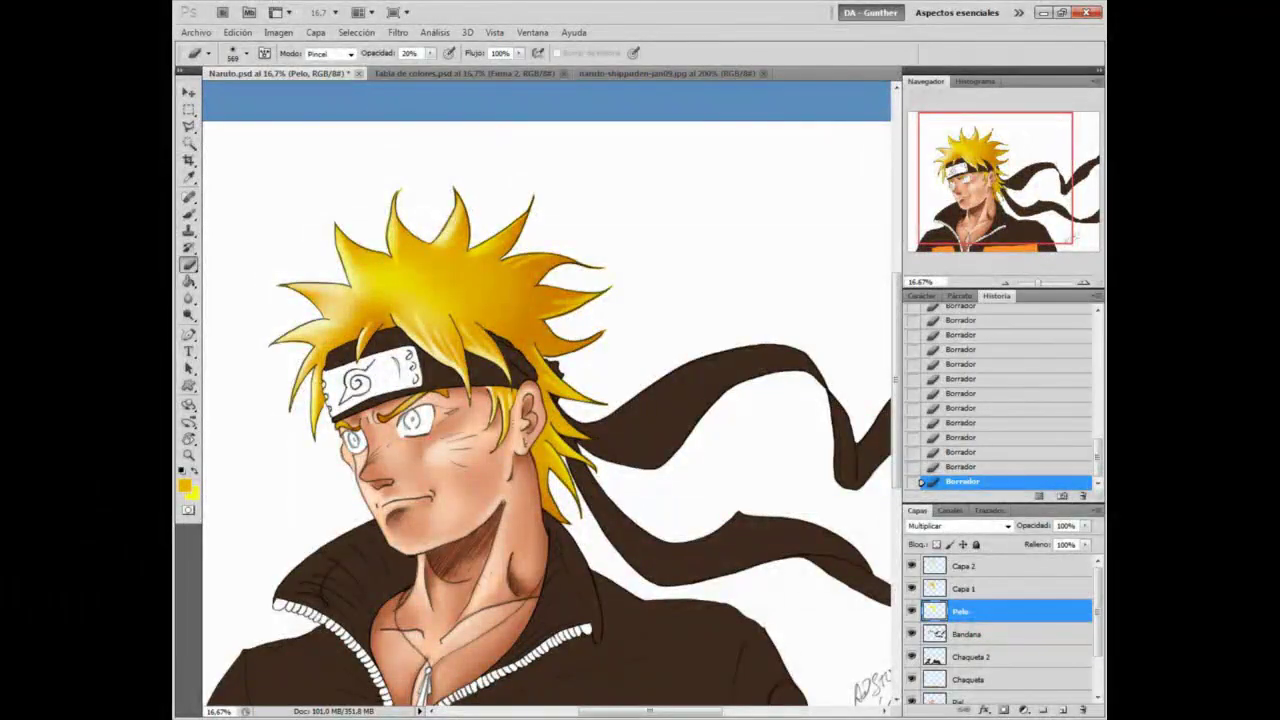
pyautogui.click(360, 32)
pyautogui.click(385, 290)
pyautogui.click(722, 240)
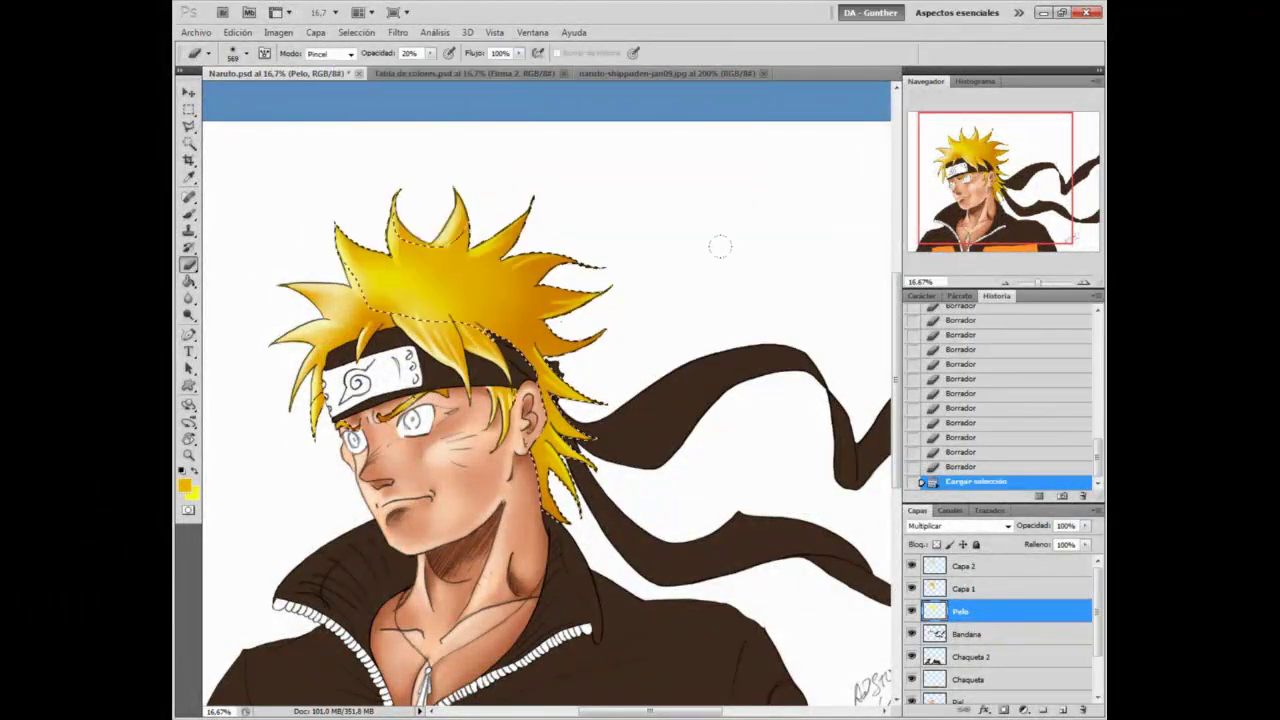
pyautogui.hotkey('ctrl', 'd')
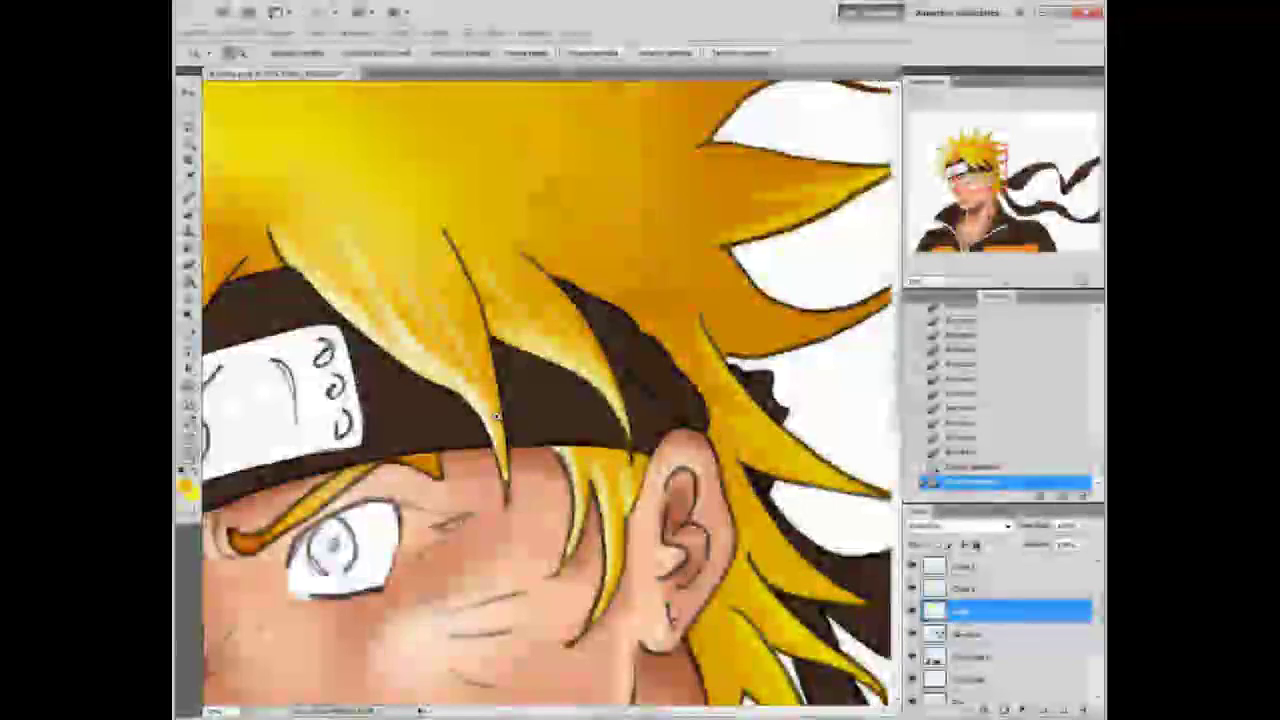
# Step: Paint soft shading over the fringe on the Pelo layer with a brush at 0% hardness and 13% opacity, using sizes 494 and 106 px
pyautogui.rightClick(660, 391)
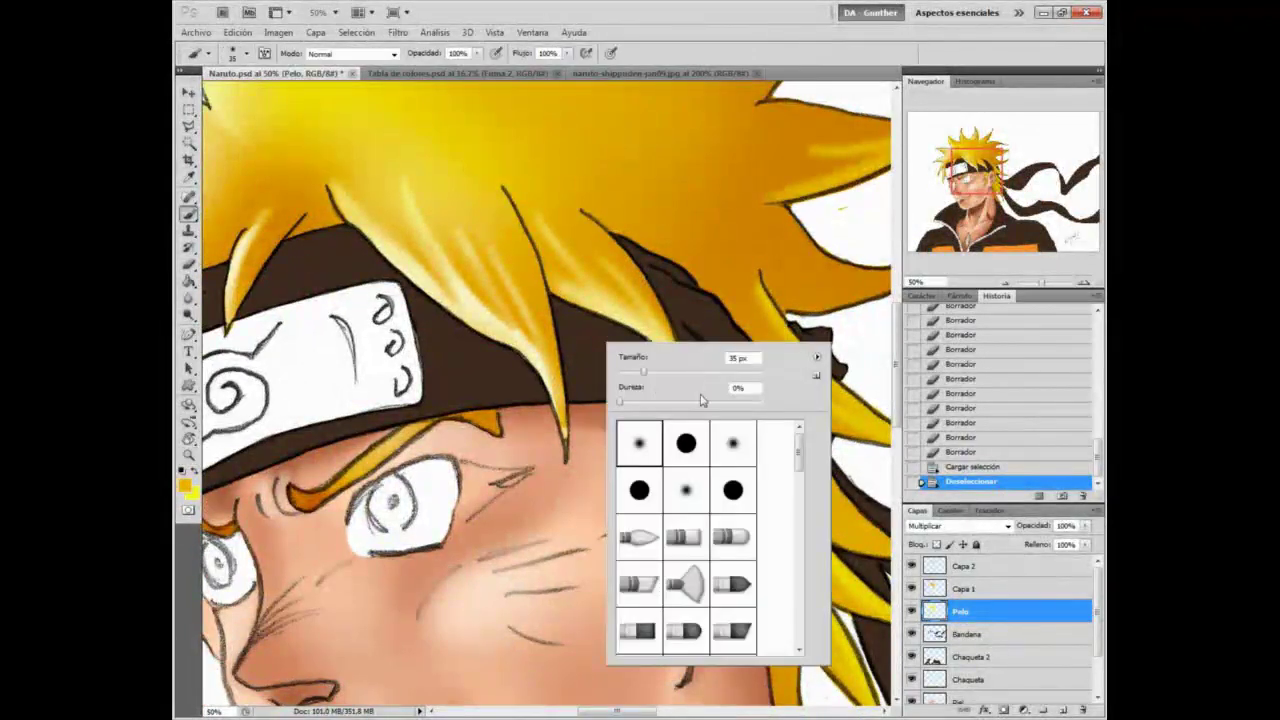
pyautogui.press('Return')
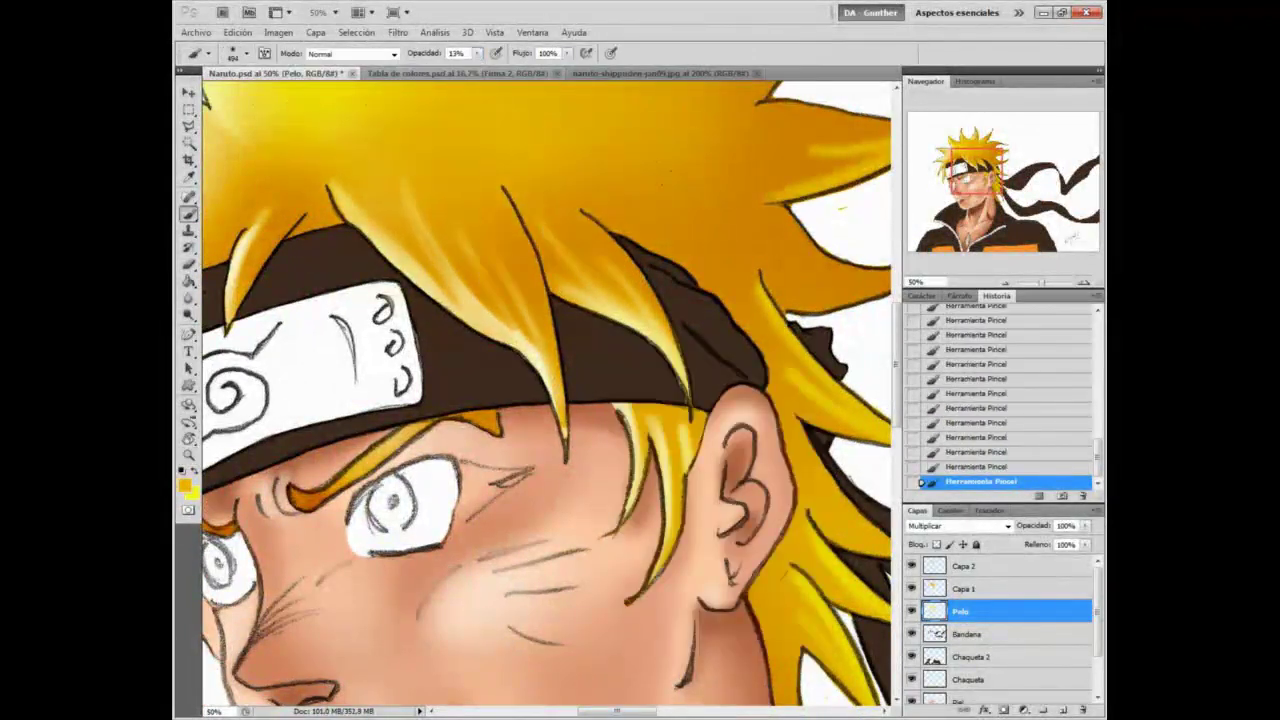
pyautogui.rightClick(825, 262)
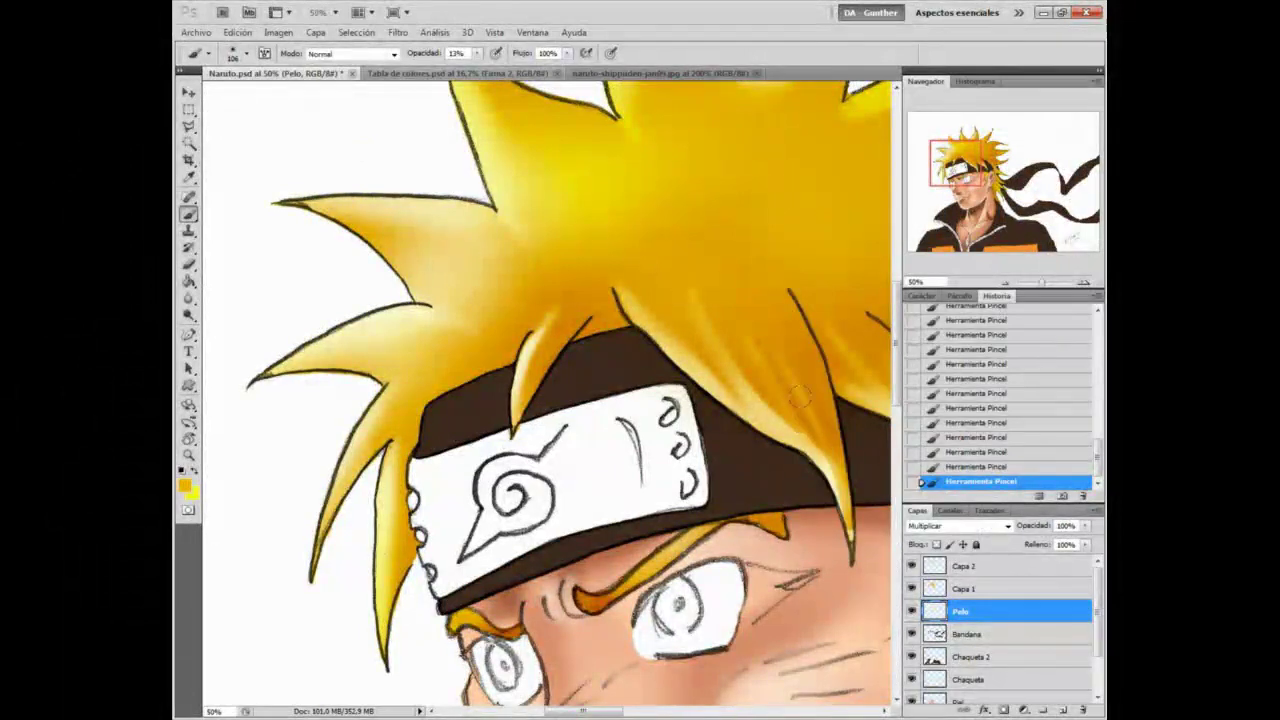
pyautogui.press('z')
pyautogui.hotkey('ctrl', '0')
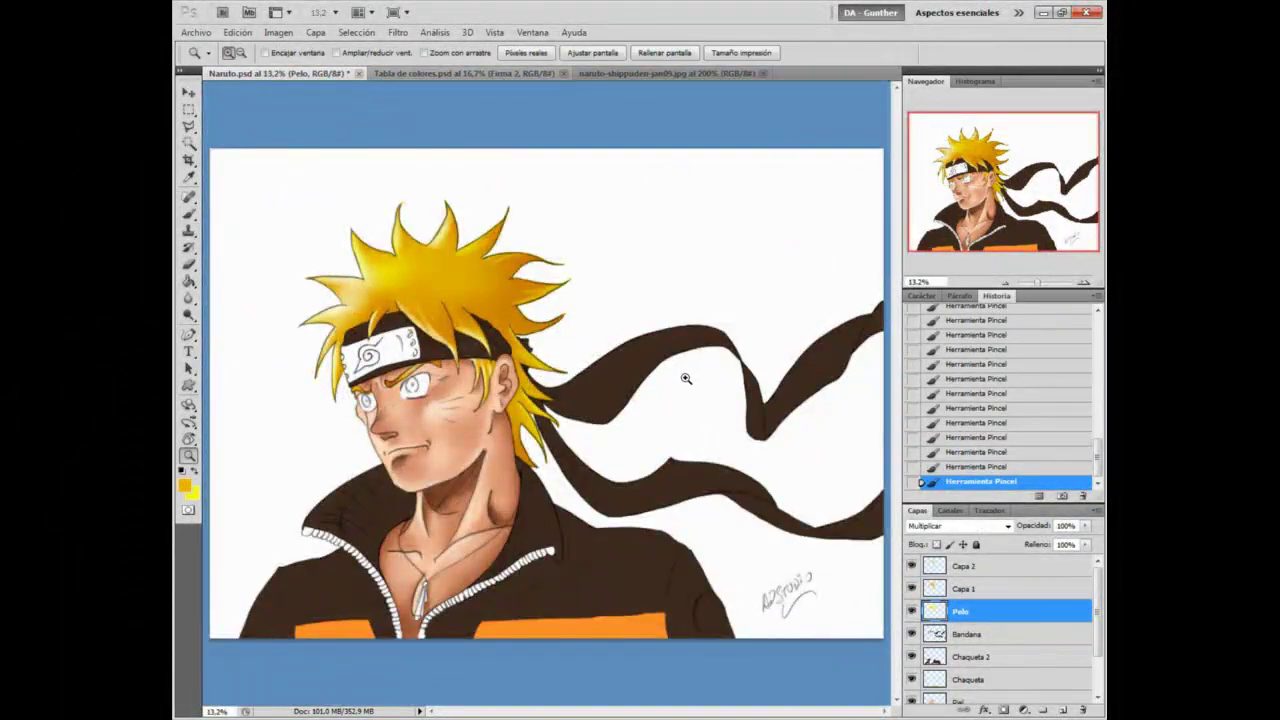
# Step: Try merging Capa 2 and Capa 1 down into the Pelo layer, and undo both merges
pyautogui.hotkey('ctrl', 'e')
pyautogui.hotkey('ctrl', 'e')
pyautogui.click(912, 566)
pyautogui.click(912, 566)
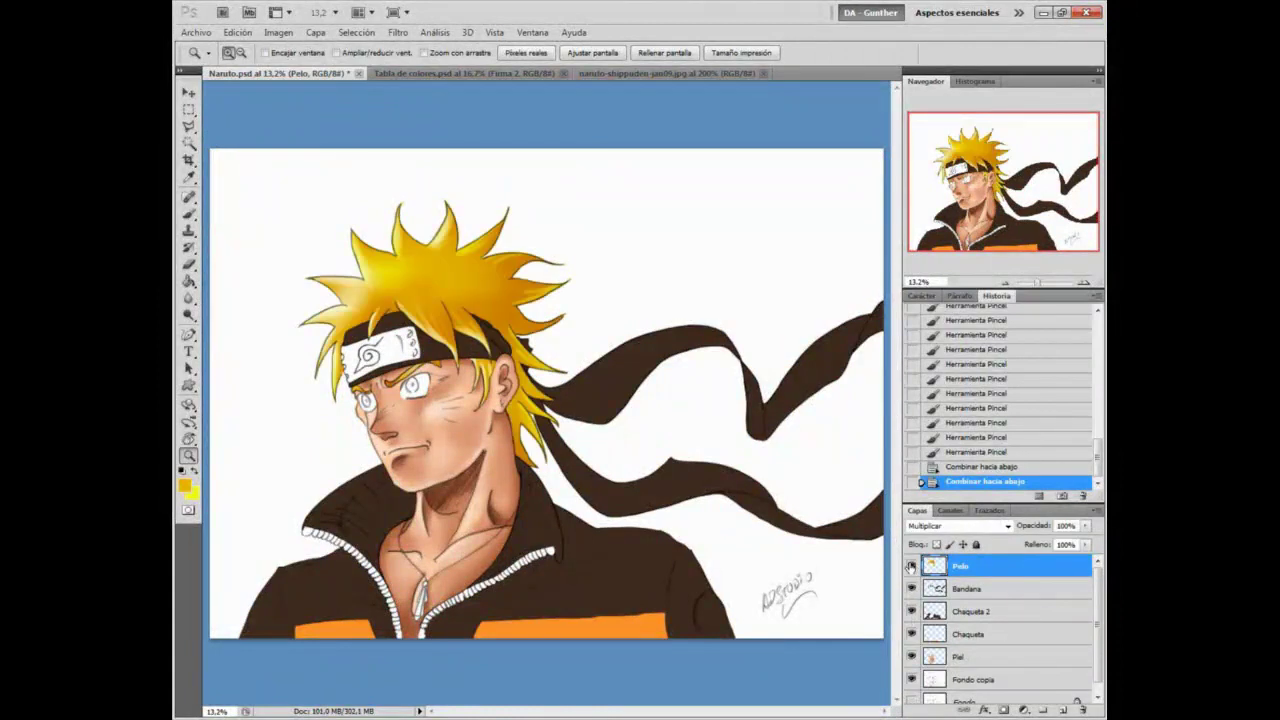
pyautogui.hotkey('ctrl', 'alt', 'z')
pyautogui.hotkey('ctrl', 'alt', 'z')
# Step: Erase soft highlights into the rear hair spikes on Capa 1 with a 180 px eraser at 20% opacity
pyautogui.click(526, 307)
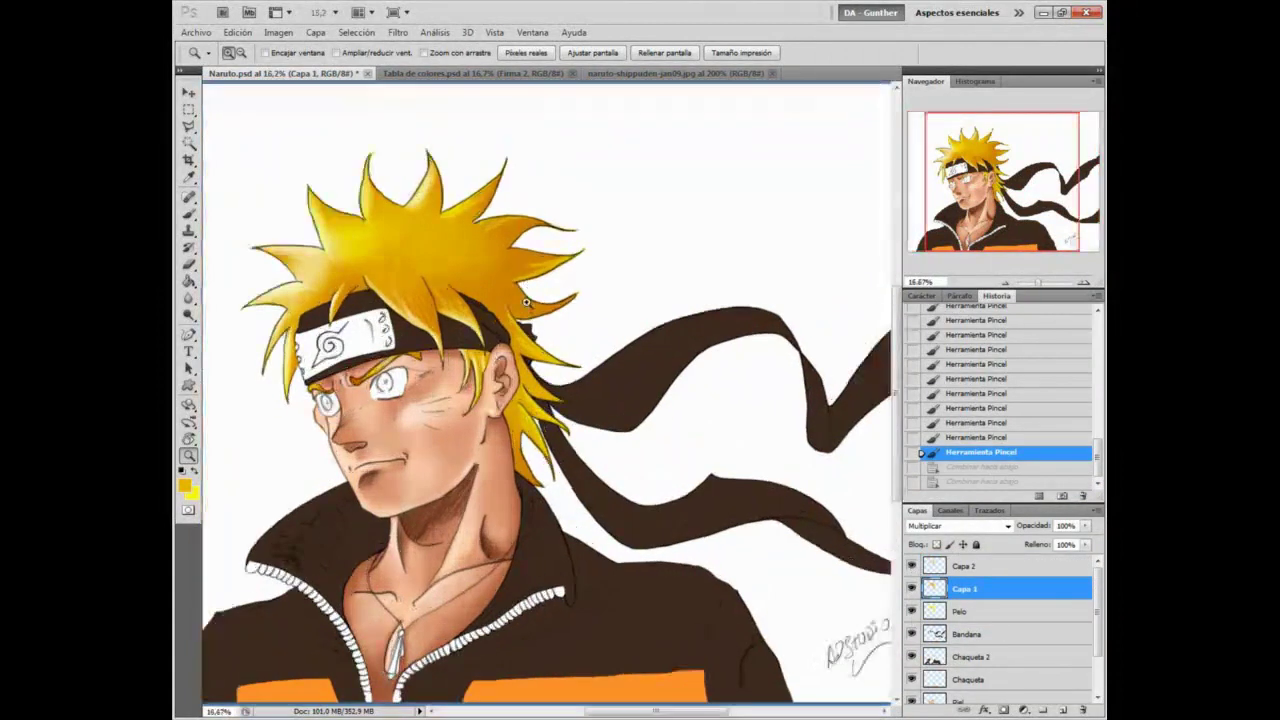
pyautogui.click(526, 307)
pyautogui.press('e')
pyautogui.rightClick(564, 219)
pyautogui.press('Return')
pyautogui.moveTo(576, 248); pyautogui.dragTo(530, 272)
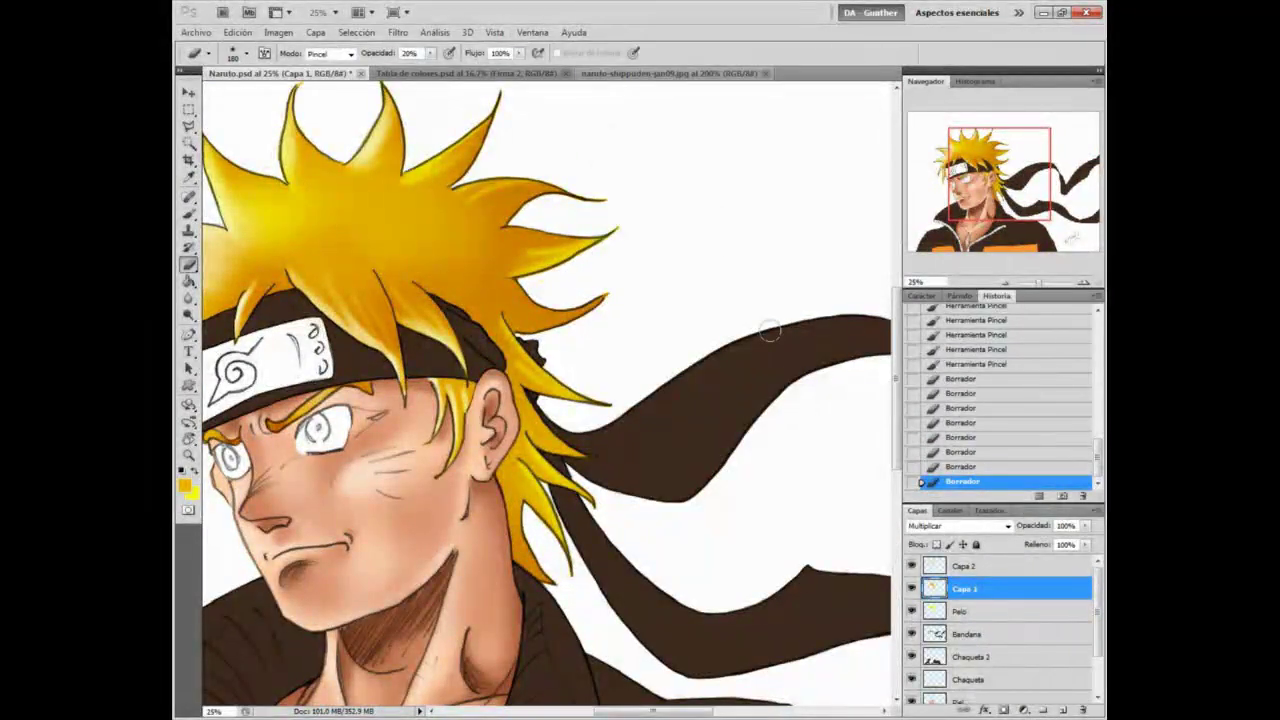
pyautogui.press('z')
pyautogui.hotkey('ctrl', '0')
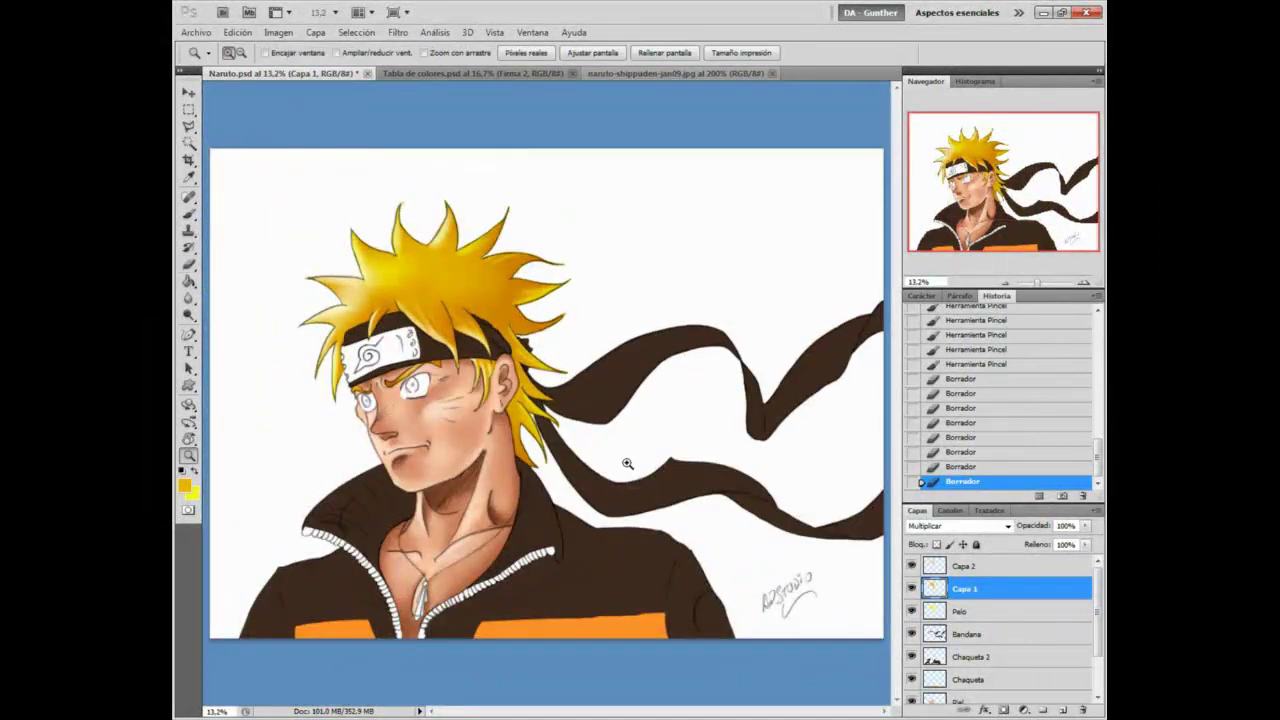
# Step: Clean up stray colour outside the rear hair spikes on Capa 1 with a hard 180 px eraser at 100% opacity
pyautogui.rightClick(525, 306)
pyautogui.moveTo(567, 322); pyautogui.dragTo(573, 322)
pyautogui.moveTo(528, 302)
pyautogui.mouseDown()
pyautogui.moveTo(580, 287)
pyautogui.moveTo(557, 294)
pyautogui.moveTo(570, 307)
pyautogui.mouseUp()
pyautogui.press('z')
pyautogui.tripleClick(554, 300)
pyautogui.press('e')
pyautogui.rightClick(645, 378)
pyautogui.click(726, 481)
pyautogui.click(430, 53)
pyautogui.moveTo(428, 68); pyautogui.dragTo(492, 68)
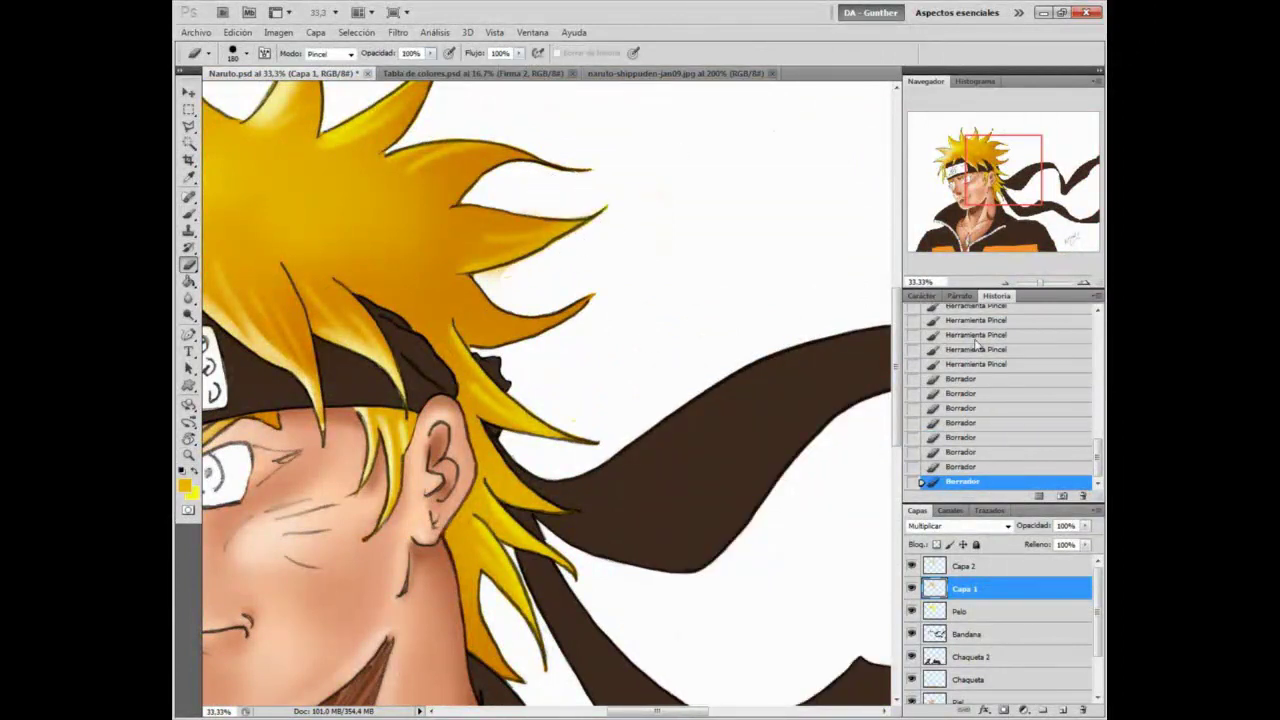
pyautogui.press('z')
pyautogui.rightClick(667, 261)
pyautogui.click(726, 273)
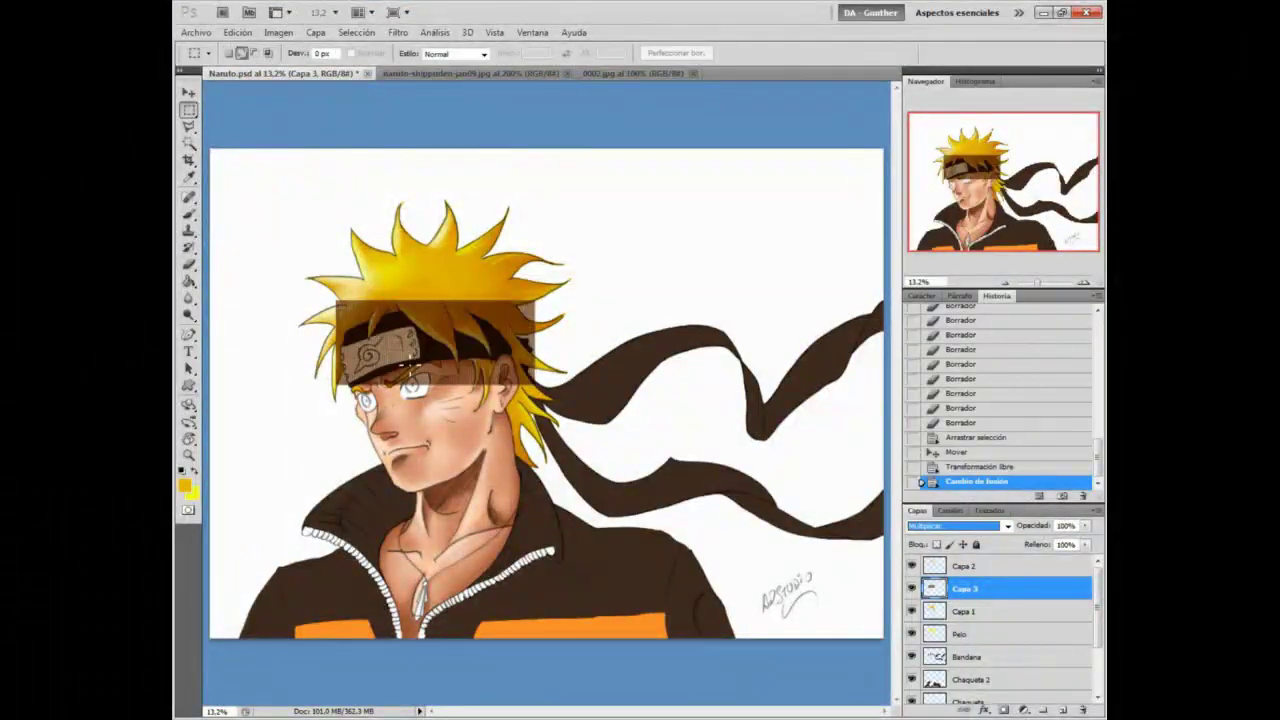
# Step: Position the multiplied fabric texture over the headband and cut its part matching the Bandana shape to a new layer
pyautogui.press('z')
pyautogui.click(413, 352)
pyautogui.click(413, 352)
pyautogui.click(413, 352)
pyautogui.click(414, 350)
pyautogui.moveTo(420, 345); pyautogui.dragTo(600, 337)
pyautogui.moveTo(720, 372); pyautogui.dragTo(594, 434)
pyautogui.rightClick(604, 431)
pyautogui.click(640, 440)
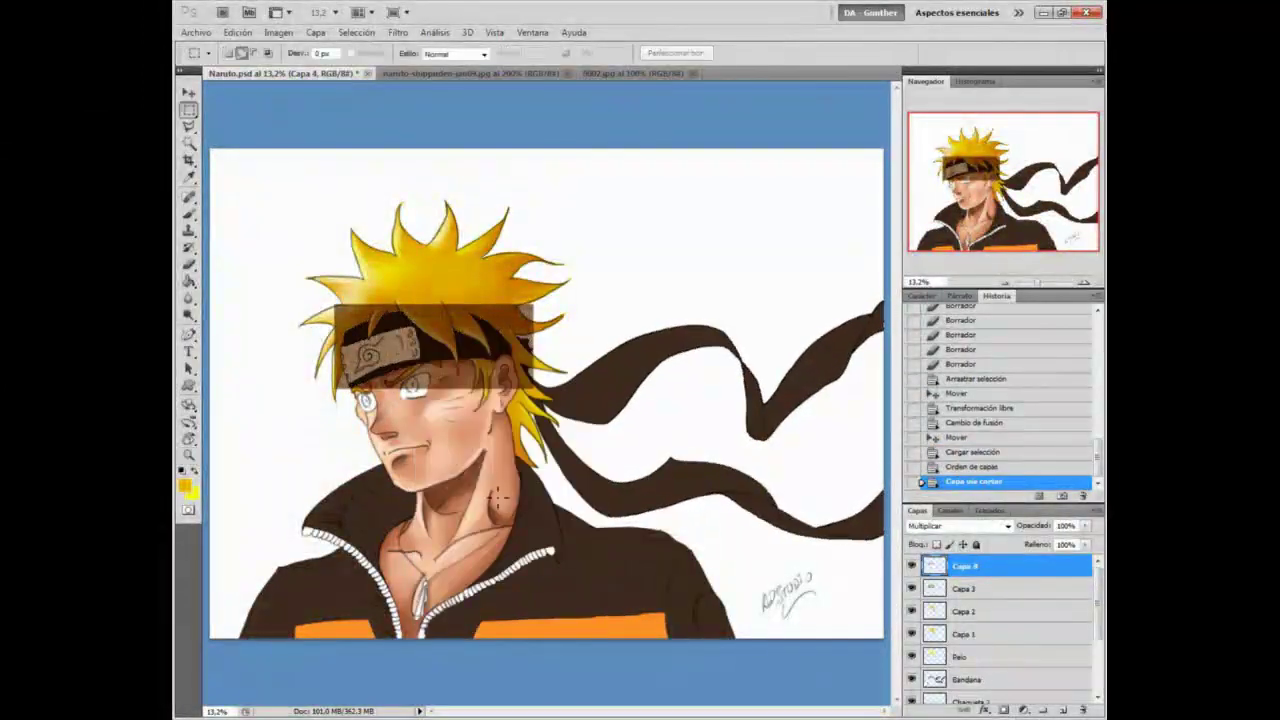
# Step: Delete the leftover fabric texture layer Capa 3 around the headband and adjust the Bandana layer's opacity
pyautogui.press('z')
pyautogui.click(420, 371)
pyautogui.click(420, 371)
pyautogui.click(420, 371)
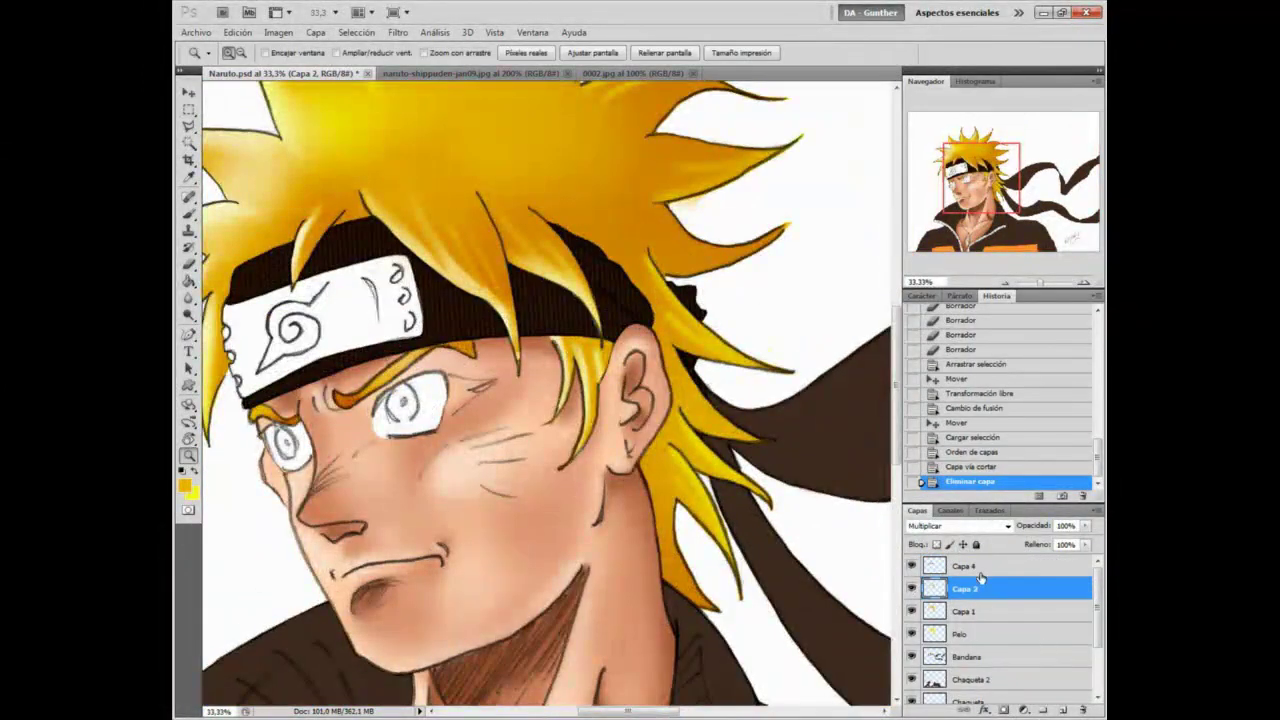
pyautogui.rightClick(560, 450)
pyautogui.click(600, 460)
pyautogui.click(492, 455)
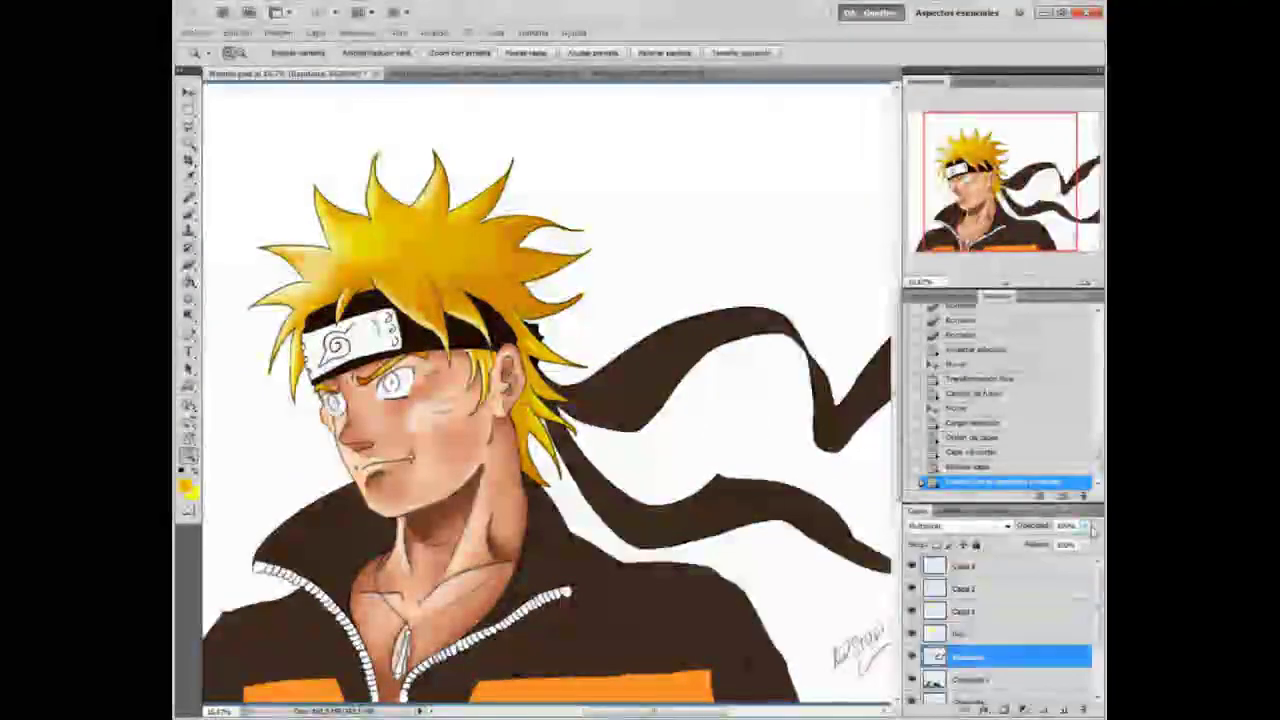
pyautogui.moveTo(1065, 545); pyautogui.dragTo(1075, 548)
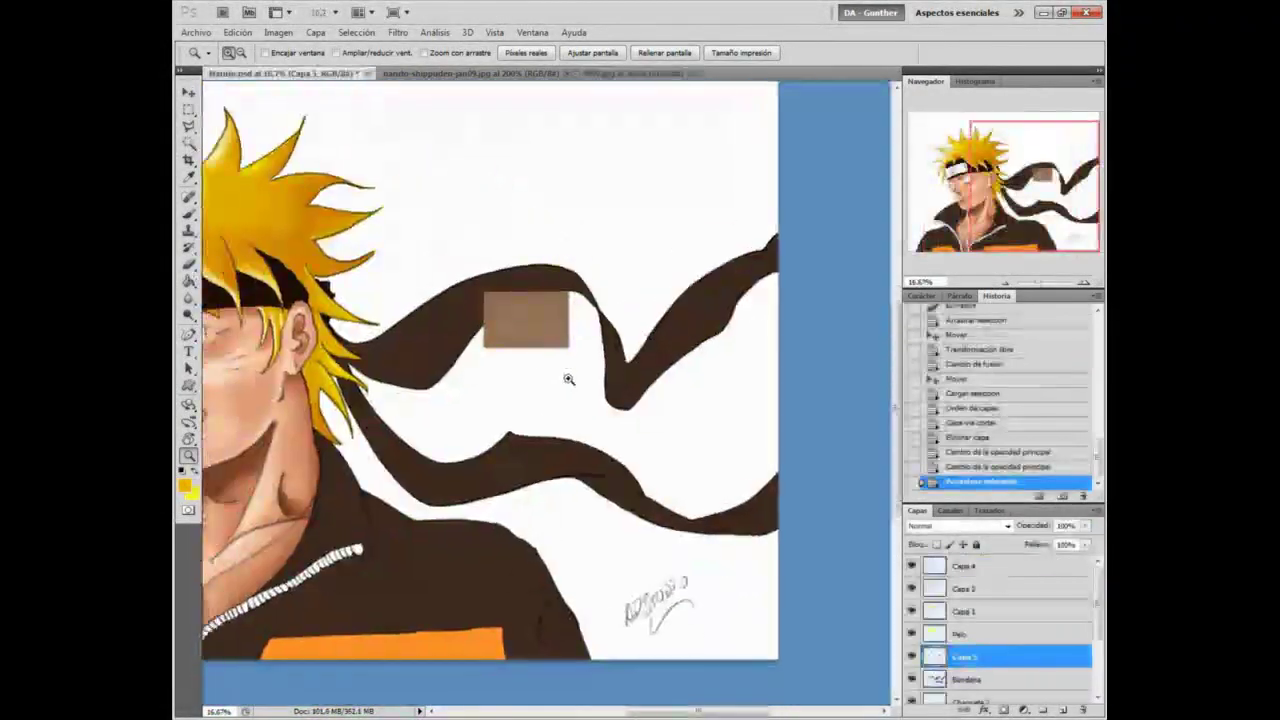
# Step: Enlarge the fabric patch on Capa 5 to cover the upper headband tail and set its blend mode to Multiplicar
pyautogui.hotkey('ctrl', 't')
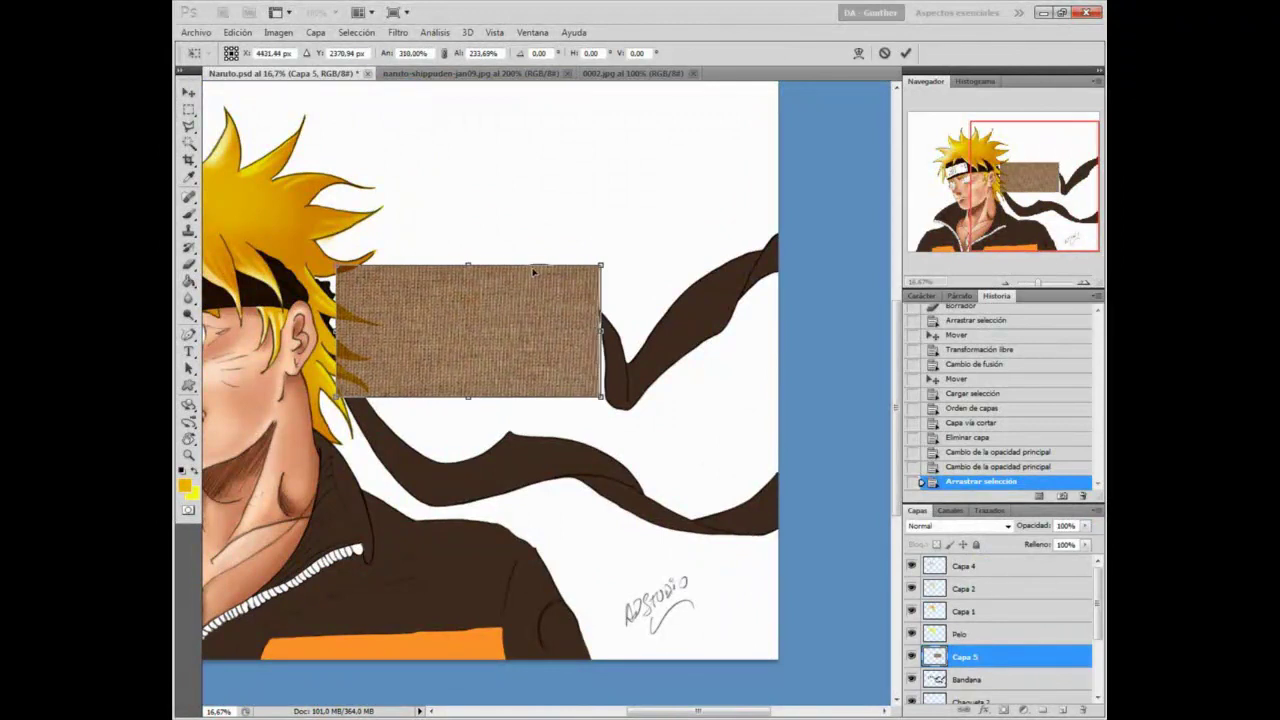
pyautogui.moveTo(337, 327); pyautogui.dragTo(329, 327)
pyautogui.press('Return')
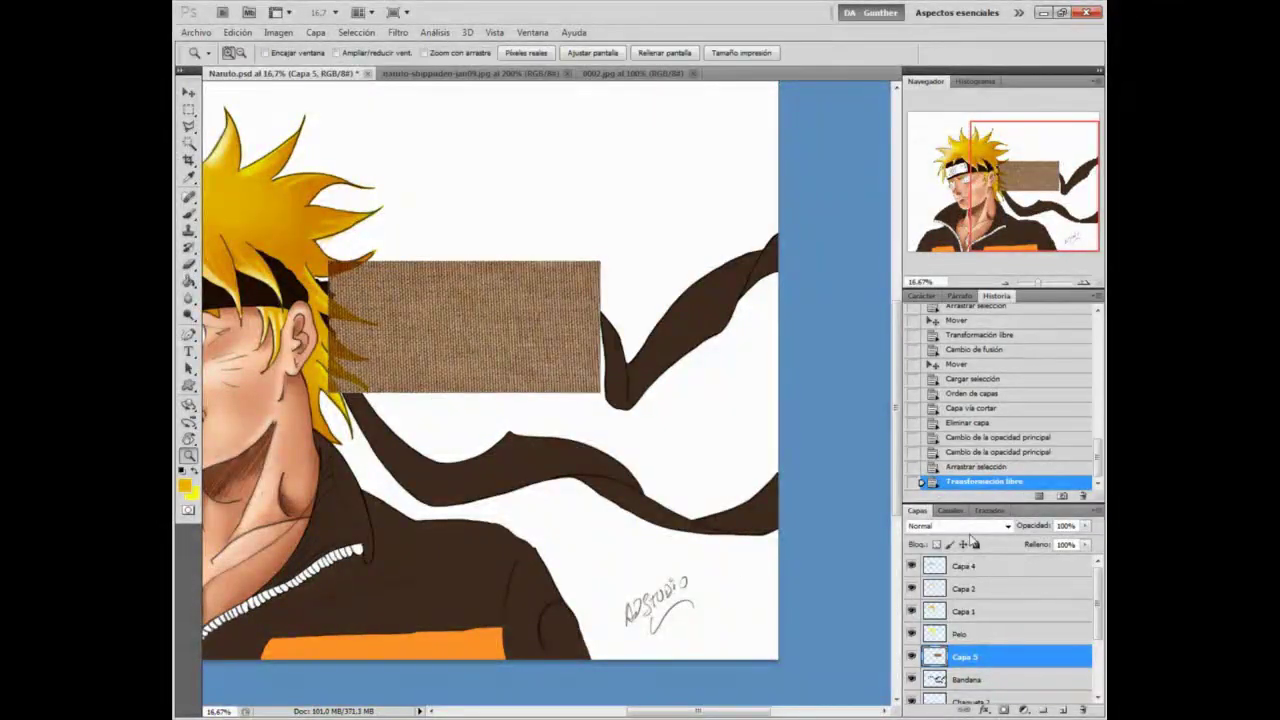
pyautogui.click(988, 527)
pyautogui.click(940, 197)
# Step: Erase the texture beside the headband knot with a hard 180 px eraser and move Capa 4 below the Pelo layer
pyautogui.click(308, 341)
pyautogui.press('b')
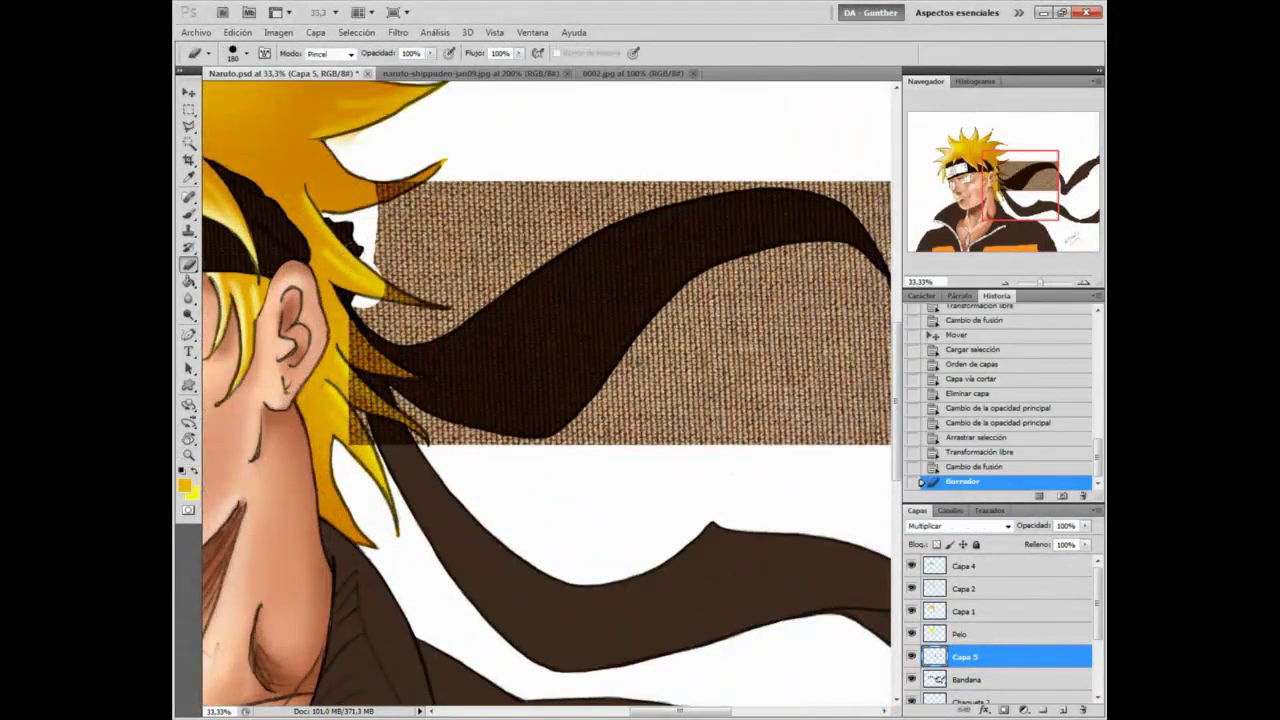
pyautogui.moveTo(1000, 567)
pyautogui.mouseDown()
pyautogui.moveTo(1000, 648)
pyautogui.moveTo(1083, 710)
pyautogui.mouseUp()
# Step: Load the Bandana layer's transparency as a selection and cut the matching texture from Capa 5 to a new layer
pyautogui.click(1000, 680)
pyautogui.click(357, 33)
pyautogui.click(400, 310)
pyautogui.press('Return')
pyautogui.click(997, 661)
pyautogui.rightClick(533, 335)
pyautogui.press('Escape')
pyautogui.press('m')
pyautogui.rightClick(562, 315)
pyautogui.click(646, 454)
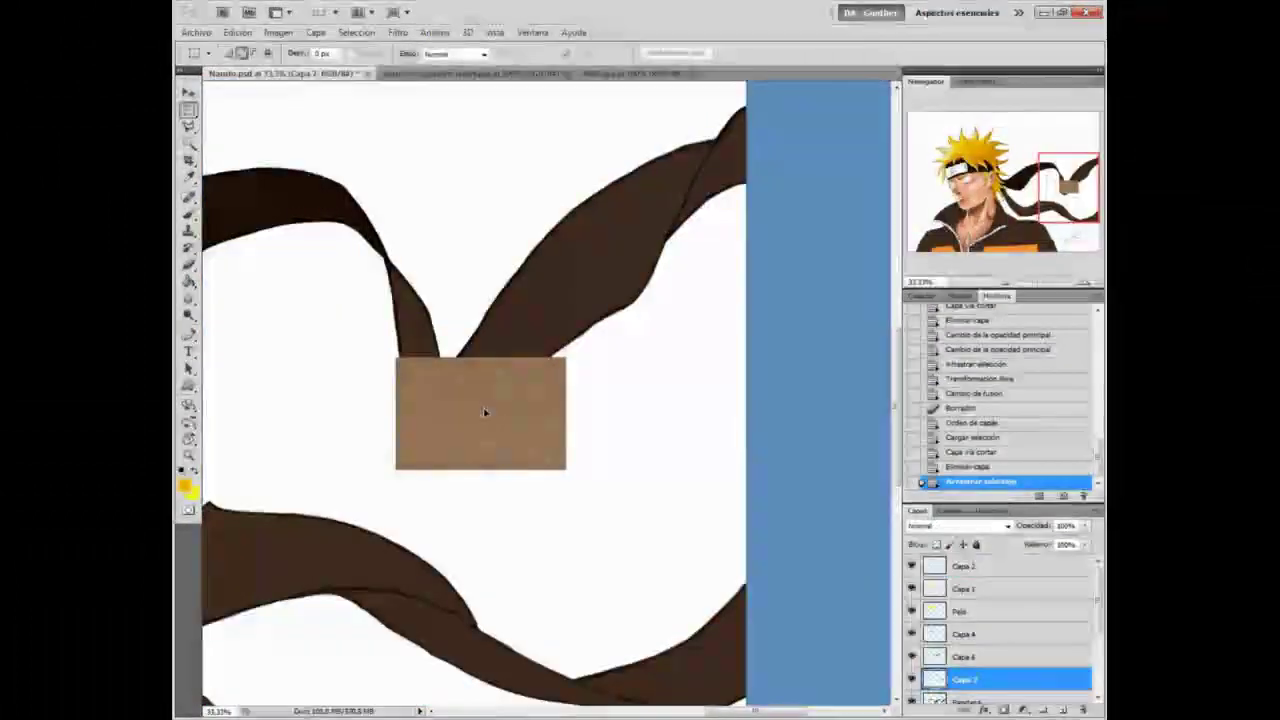
# Step: Enlarge the fabric patch on Capa 7 to cover the V-shaped end of the upper tail and set its blend mode to Multiplicar
pyautogui.hotkey('ctrl', 't')
pyautogui.moveTo(566, 357); pyautogui.dragTo(797, 98)
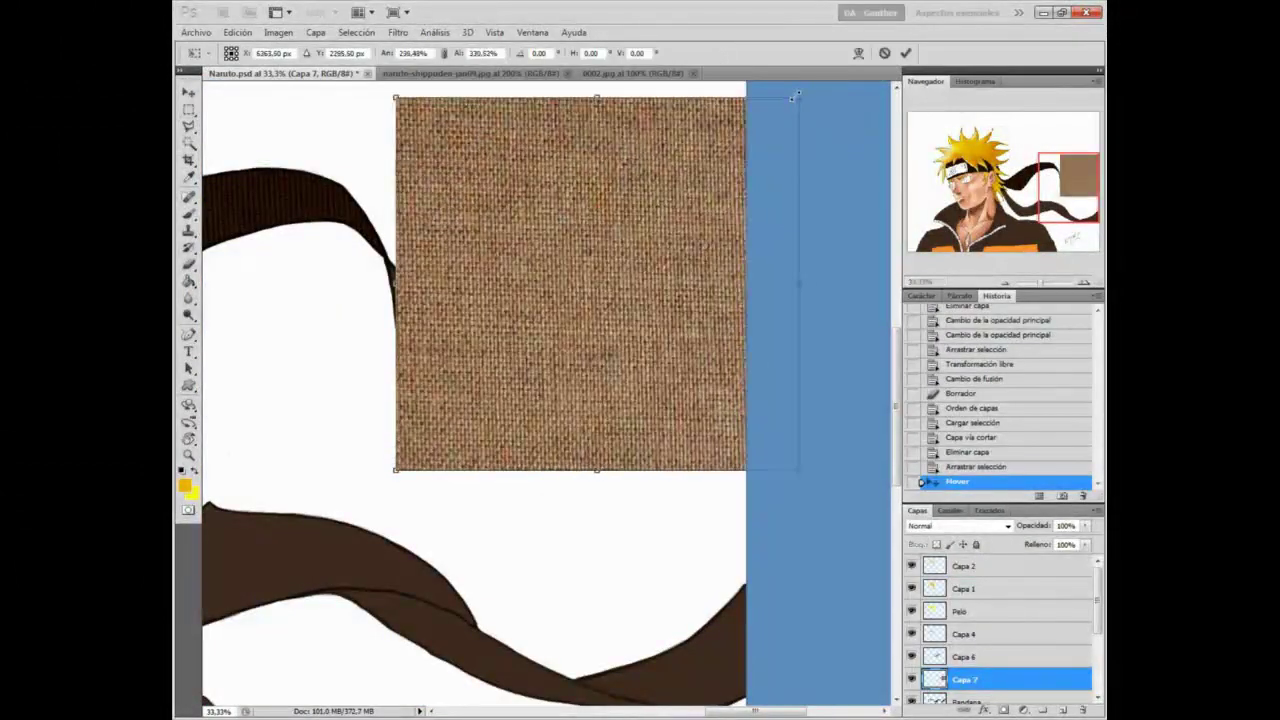
pyautogui.moveTo(488, 300); pyautogui.dragTo(477, 295)
pyautogui.press('Return')
pyautogui.click(986, 525)
pyautogui.click(950, 201)
pyautogui.moveTo(1098, 607); pyautogui.dragTo(1099, 646)
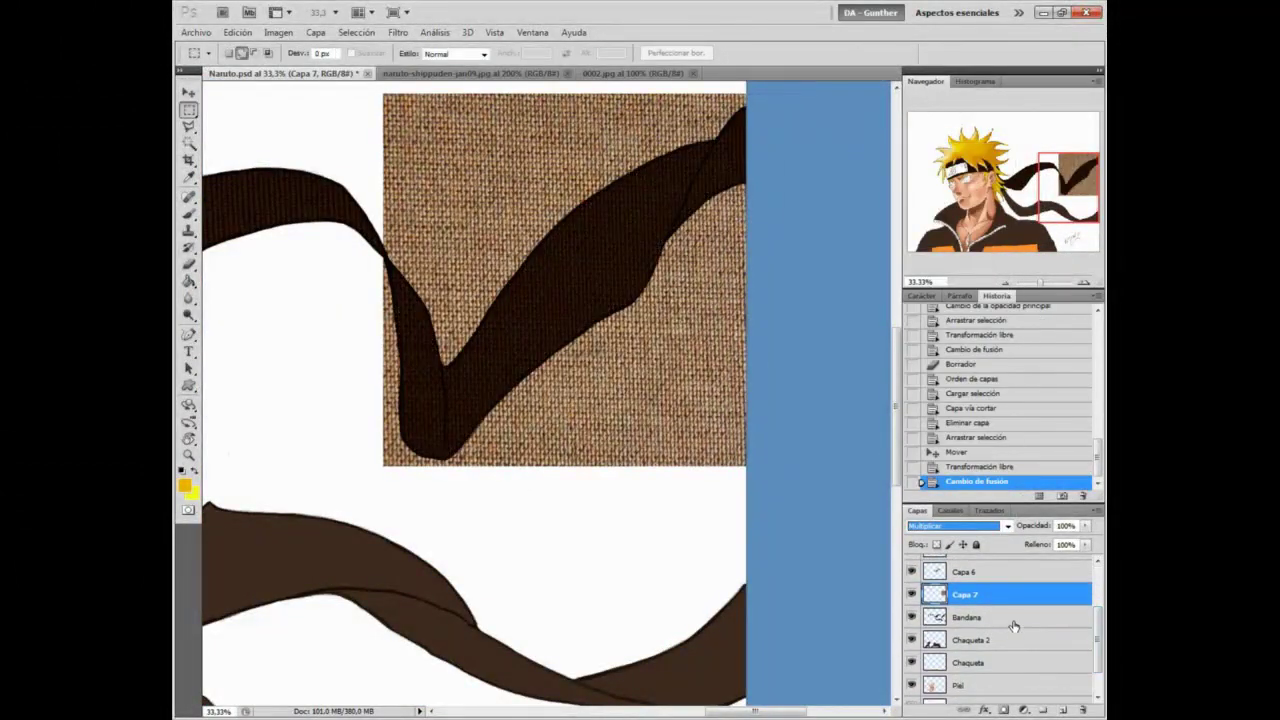
# Step: Load the Bandana transparency as a selection, cut the matching texture from Capa 7 to a new layer, and select the leftover layer
pyautogui.click(1003, 619)
pyautogui.click(356, 33)
pyautogui.click(380, 287)
pyautogui.click(768, 187)
pyautogui.click(964, 595)
pyautogui.rightClick(578, 284)
pyautogui.click(663, 420)
pyautogui.click(964, 617)
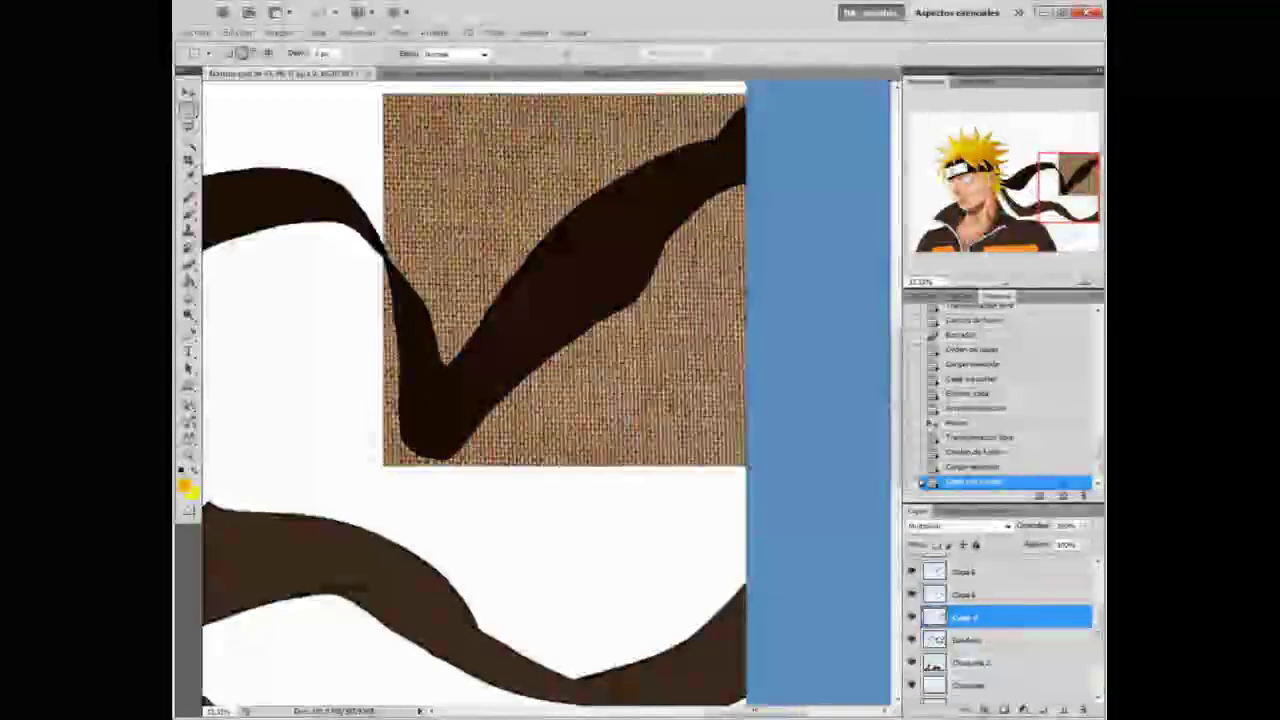
# Step: Delete the leftover fabric layer and merge the cut texture pieces of the headband into a single layer
pyautogui.press('Delete')
pyautogui.press('z')
pyautogui.click(503, 420)
pyautogui.hotkey('ctrl', '0')
pyautogui.scroll(3, 1000, 630)
pyautogui.click(1003, 622)
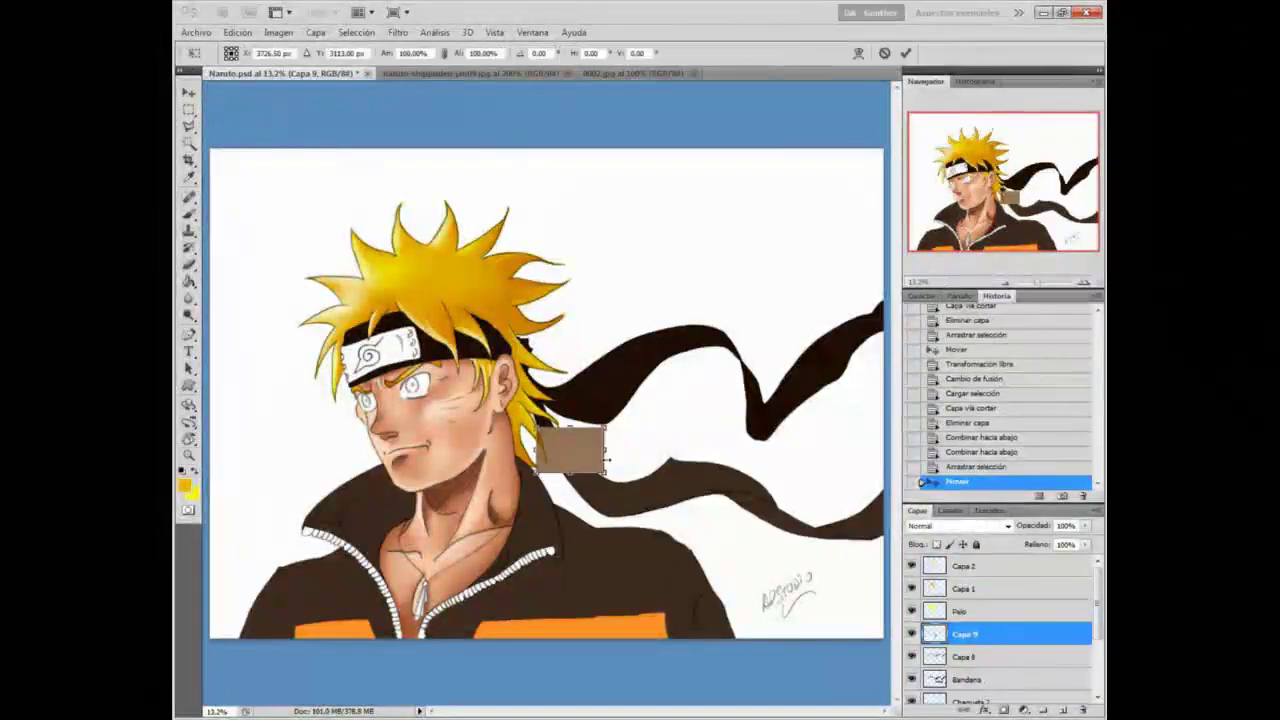
# Step: Enlarge the fabric patch on Capa 9 over the lower tail, set its blend mode to Multiplicar and shift it up slightly
pyautogui.moveTo(602, 472); pyautogui.dragTo(785, 563)
pyautogui.press('Return')
pyautogui.press('z')
pyautogui.click(682, 500)
pyautogui.click(1007, 526)
pyautogui.click(945, 580)
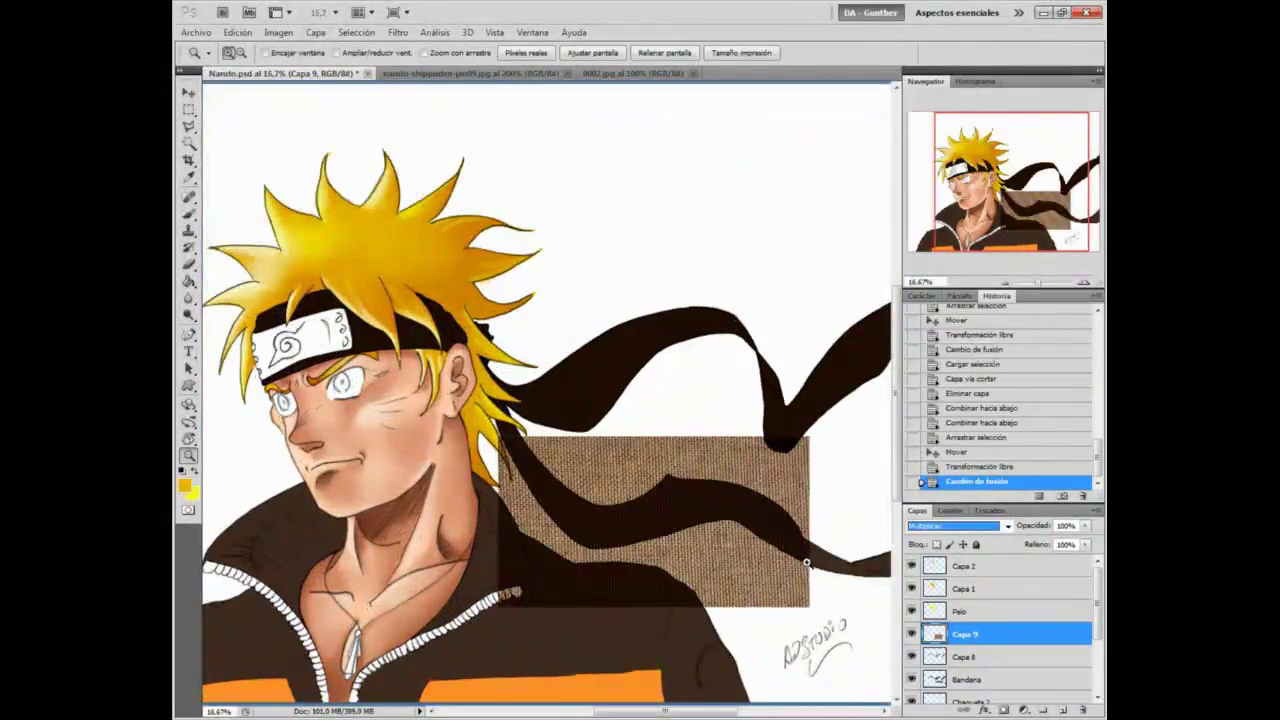
pyautogui.moveTo(685, 505); pyautogui.dragTo(680, 486)
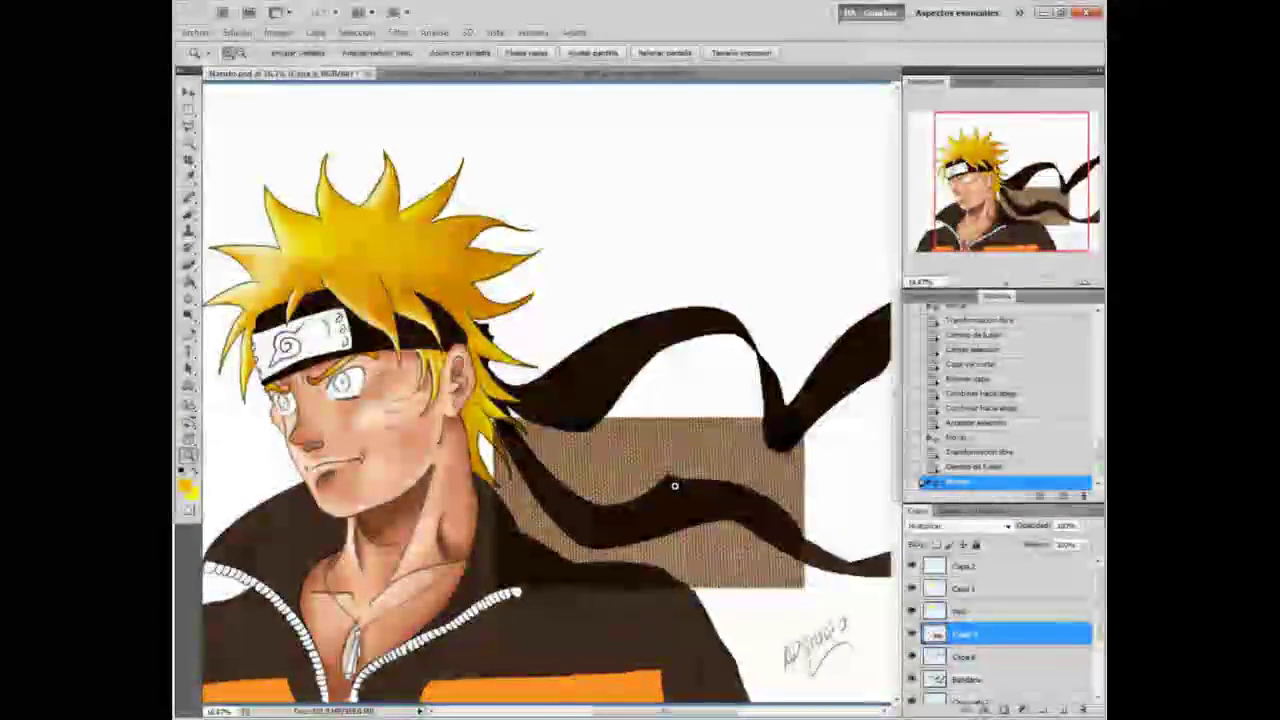
# Step: Erase the Capa 9 fabric texture where it overlaps the upper tail, the hair tips and the lower tail's fold, using a 180 px eraser
pyautogui.doubleClick(671, 484)
pyautogui.moveTo(392, 346); pyautogui.dragTo(575, 346)
pyautogui.moveTo(784, 323)
pyautogui.mouseDown()
pyautogui.moveTo(480, 397)
pyautogui.moveTo(463, 294)
pyautogui.mouseUp()
pyautogui.moveTo(534, 333)
pyautogui.mouseDown()
pyautogui.moveTo(606, 360)
pyautogui.moveTo(611, 395)
pyautogui.mouseUp()
pyautogui.moveTo(434, 518); pyautogui.dragTo(826, 469)
pyautogui.click(965, 657)
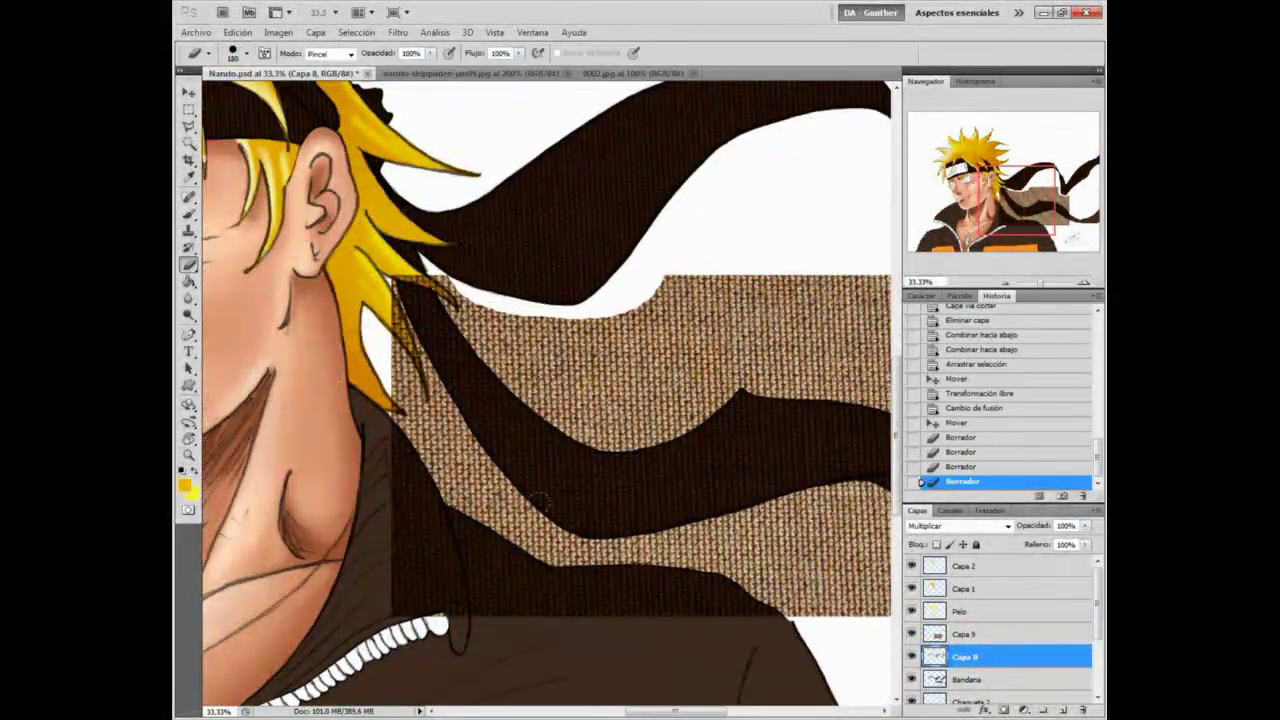
pyautogui.moveTo(447, 262); pyautogui.dragTo(452, 290)
pyautogui.moveTo(452, 290); pyautogui.dragTo(440, 283)
pyautogui.moveTo(654, 355)
pyautogui.mouseDown()
pyautogui.moveTo(546, 189)
pyautogui.moveTo(446, 141)
pyautogui.mouseUp()
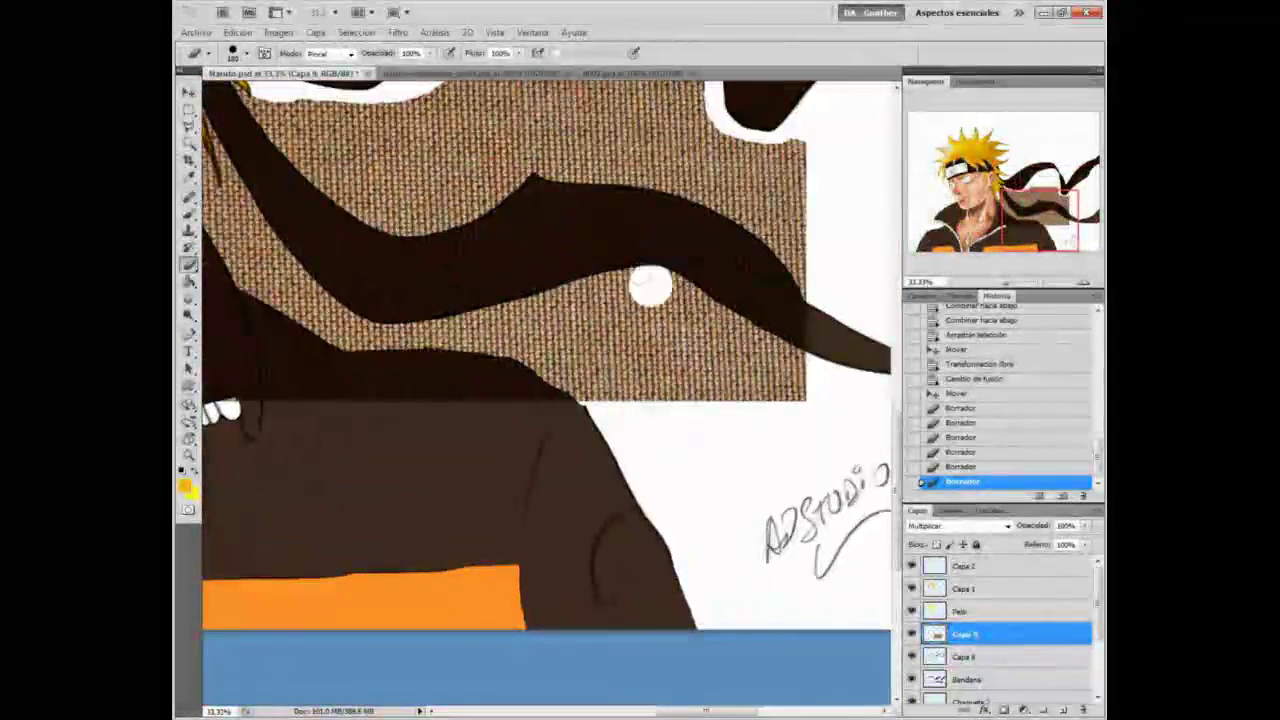
# Step: Load the Bandana transparency as a selection, cut the matching texture from Capa 9 to a new layer, and delete the leftover layer
pyautogui.hotkey('ctrl', '0')
pyautogui.click(356, 33)
pyautogui.click(390, 264)
pyautogui.click(966, 635)
pyautogui.press('m')
pyautogui.rightClick(599, 490)
pyautogui.click(640, 338)
pyautogui.click(1003, 659)
pyautogui.press('Delete')
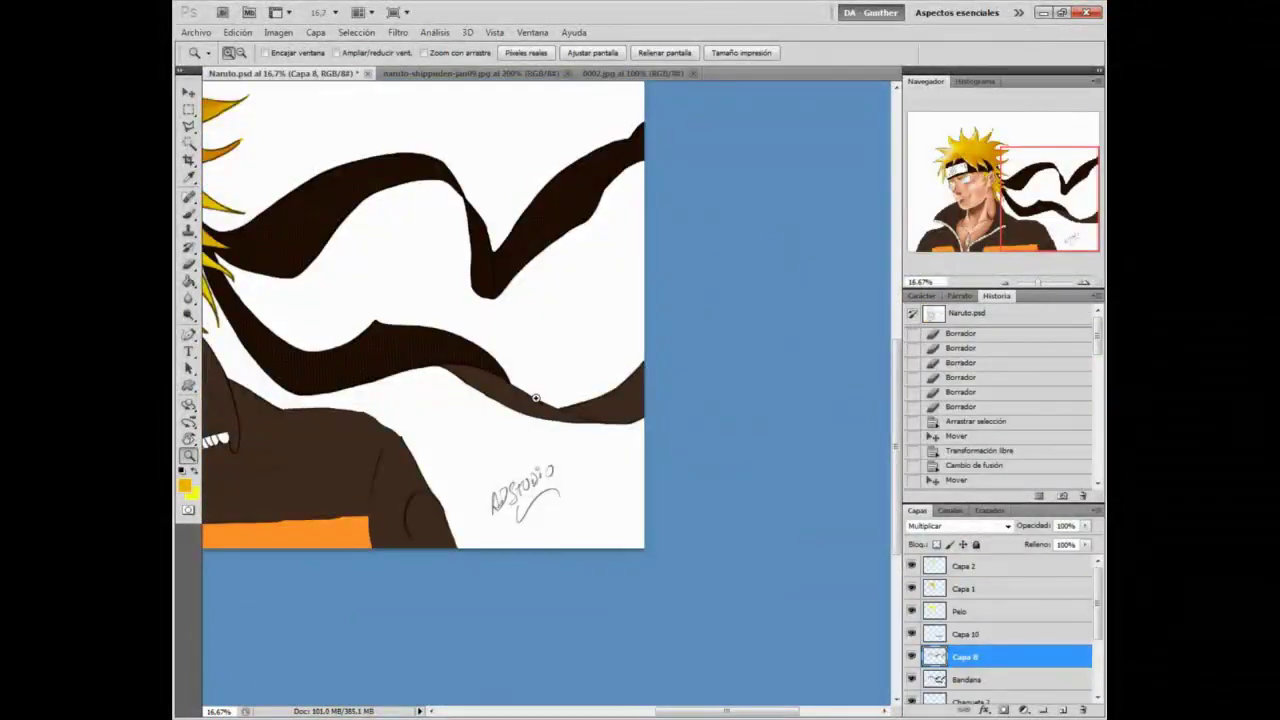
# Step: Stretch the fabric patch on Capa 11 over the far end of the lower tail and set its blend mode to Multiplicar
pyautogui.click(923, 481)
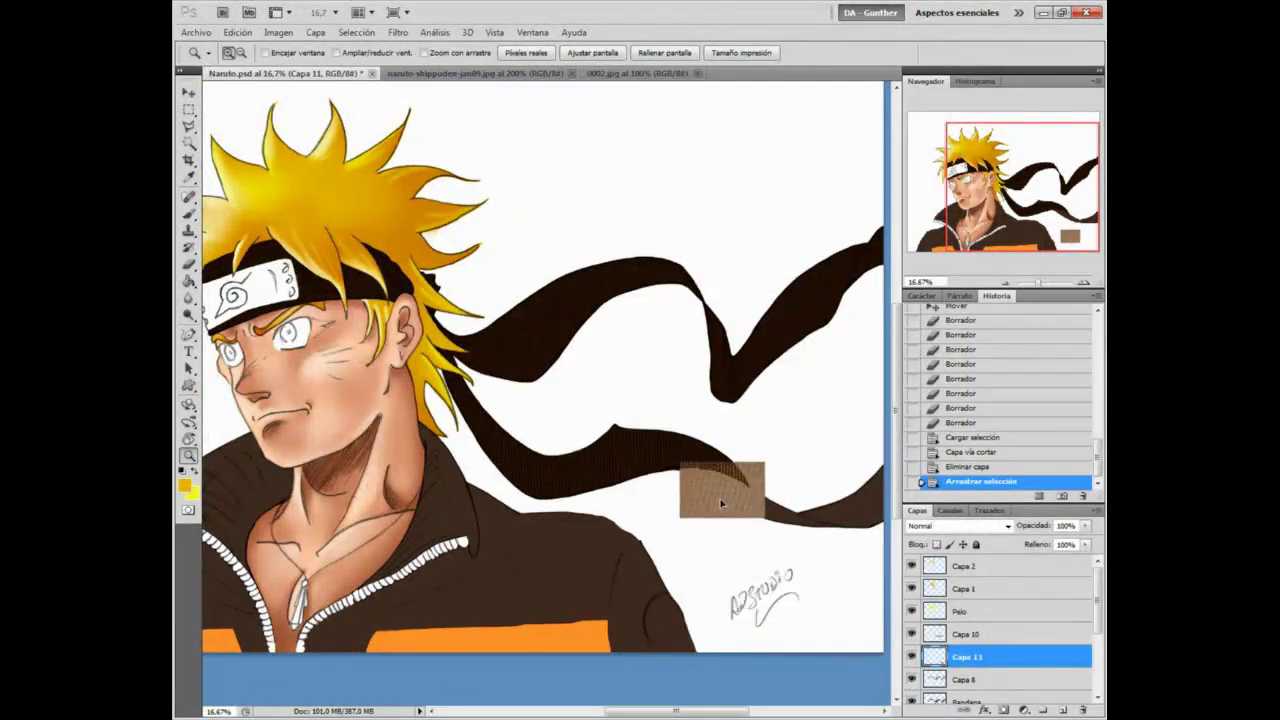
pyautogui.moveTo(825, 491); pyautogui.dragTo(900, 491)
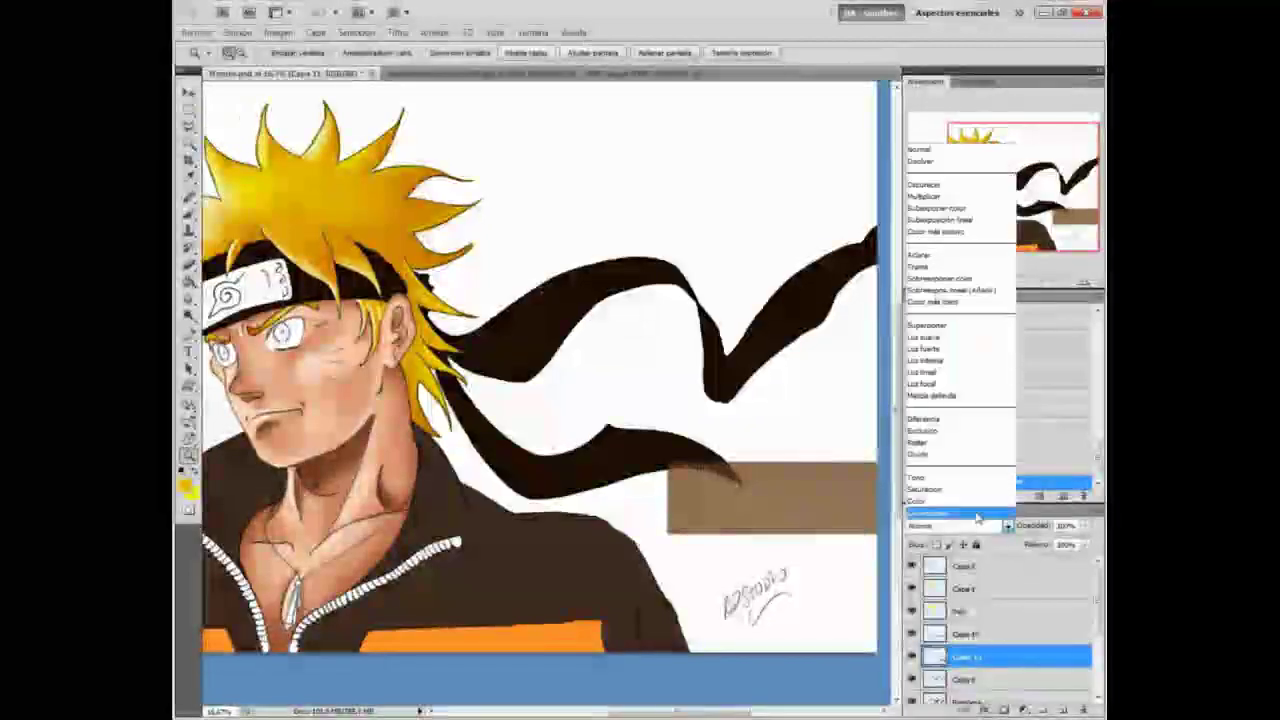
pyautogui.scroll(5, 726, 489)
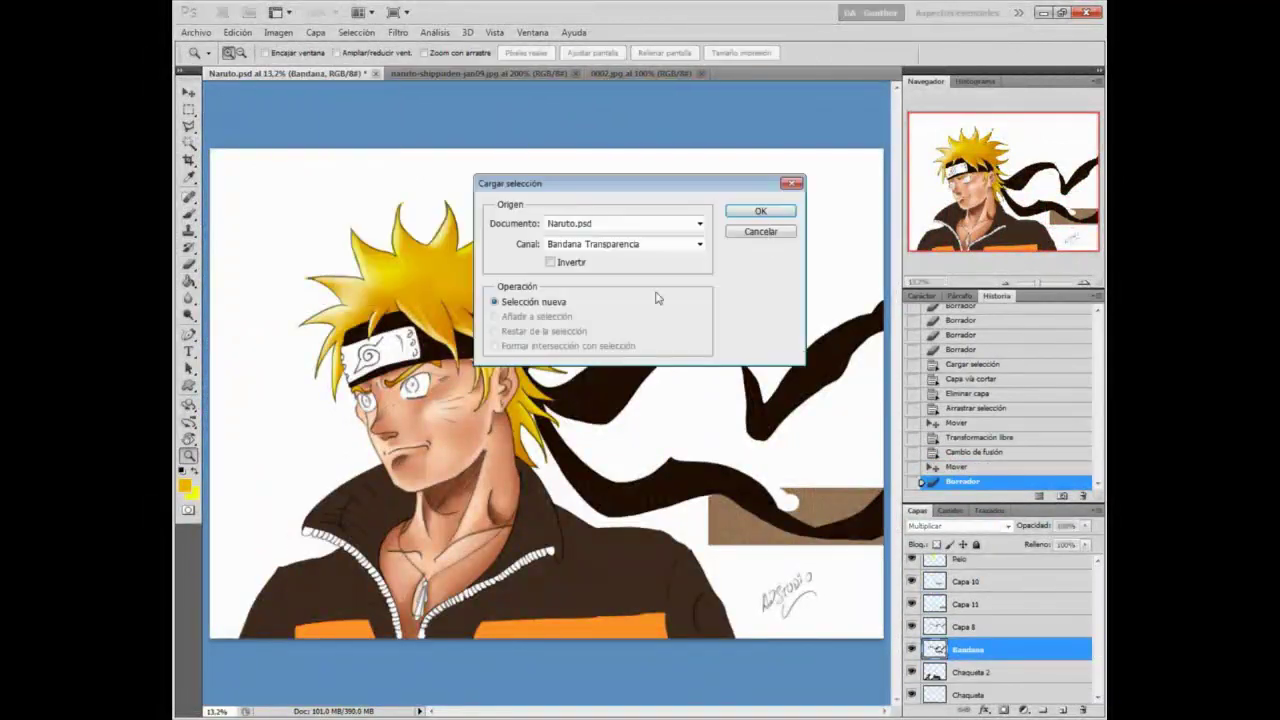
# Step: Load the Bandana transparency as a selection, cut the matching texture from Capa 11 to a new layer, and delete Capa 11
pyautogui.click(760, 211)
pyautogui.click(1010, 604)
pyautogui.press('m')
pyautogui.rightClick(764, 243)
pyautogui.click(825, 383)
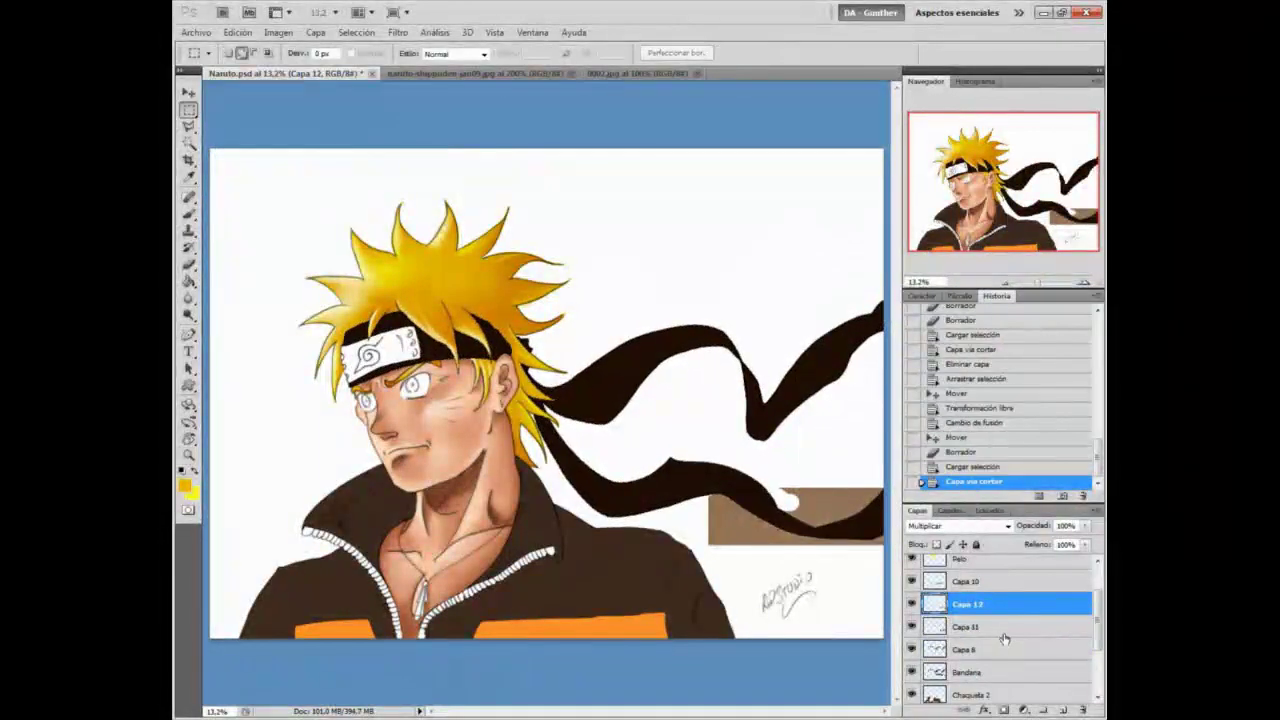
pyautogui.click(1003, 627)
pyautogui.press('Delete')
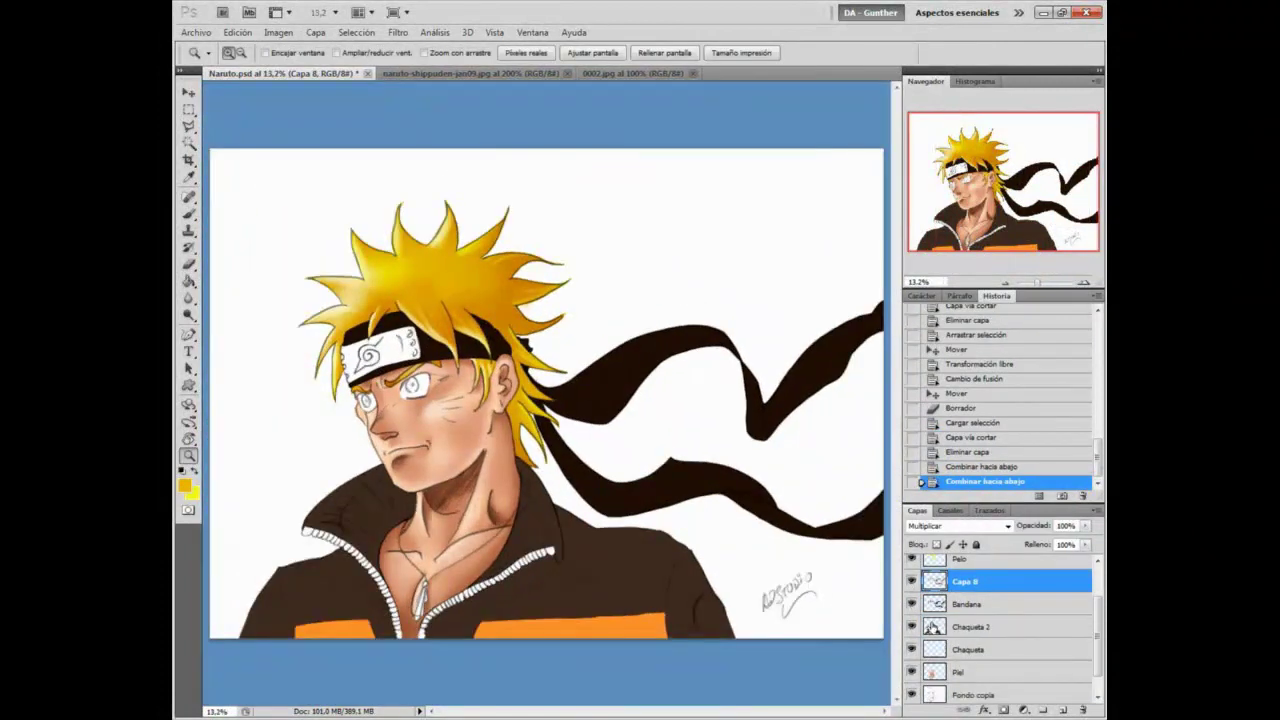
# Step: Rename the merged fabric layer Capa 8 as Banda Textura
pyautogui.rightClick(965, 581)
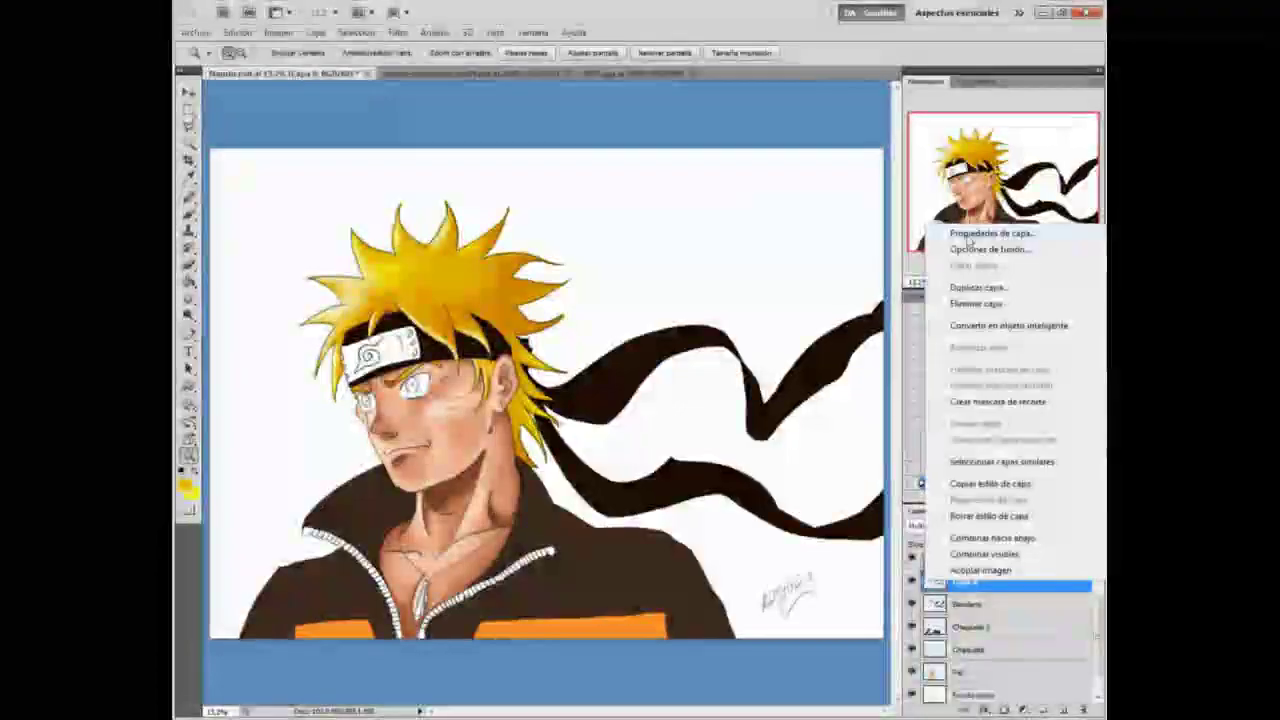
pyautogui.click(975, 120)
pyautogui.write('Banda Textura')
pyautogui.press('Return')
# Step: Switch to the file explorer and open the Texturas Varias folder inside PSD Texturas
pyautogui.click(196, 32)
pyautogui.click(270, 240)
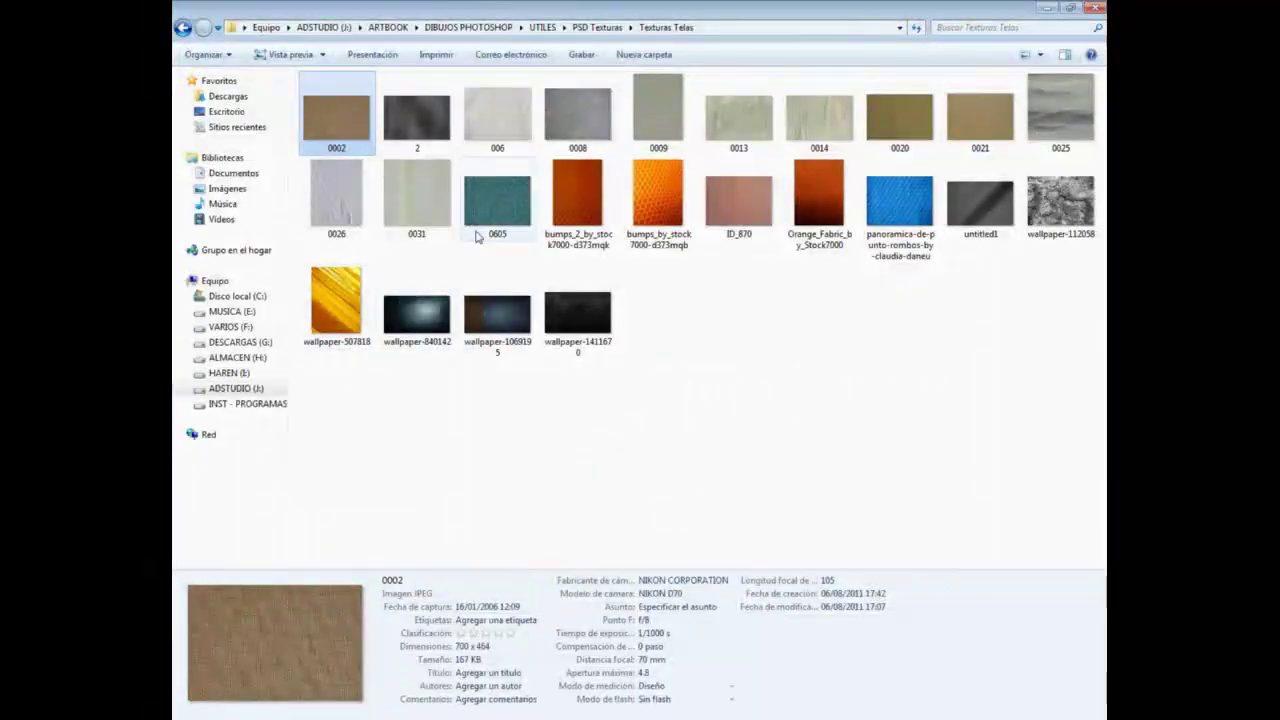
pyautogui.click(183, 28)
pyautogui.doubleClick(360, 467)
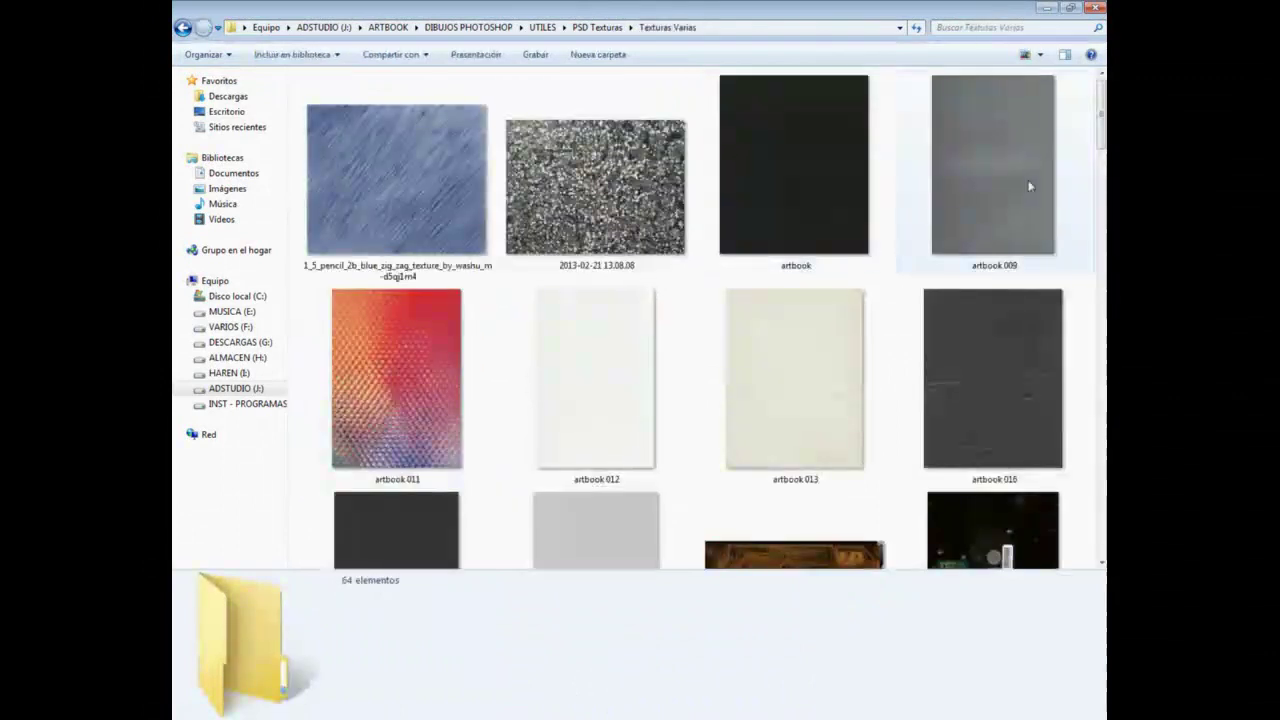
# Step: Preview several texture images in the Texturas Varias folder, including artbook 017, to compare patterns for the jacket
pyautogui.click(916, 262)
pyautogui.scroll(-3, 618, 310)
pyautogui.doubleClick(618, 310)
pyautogui.hotkey('alt', 'F4')
pyautogui.scroll(-5, 574, 326)
pyautogui.scroll(5, 574, 326)
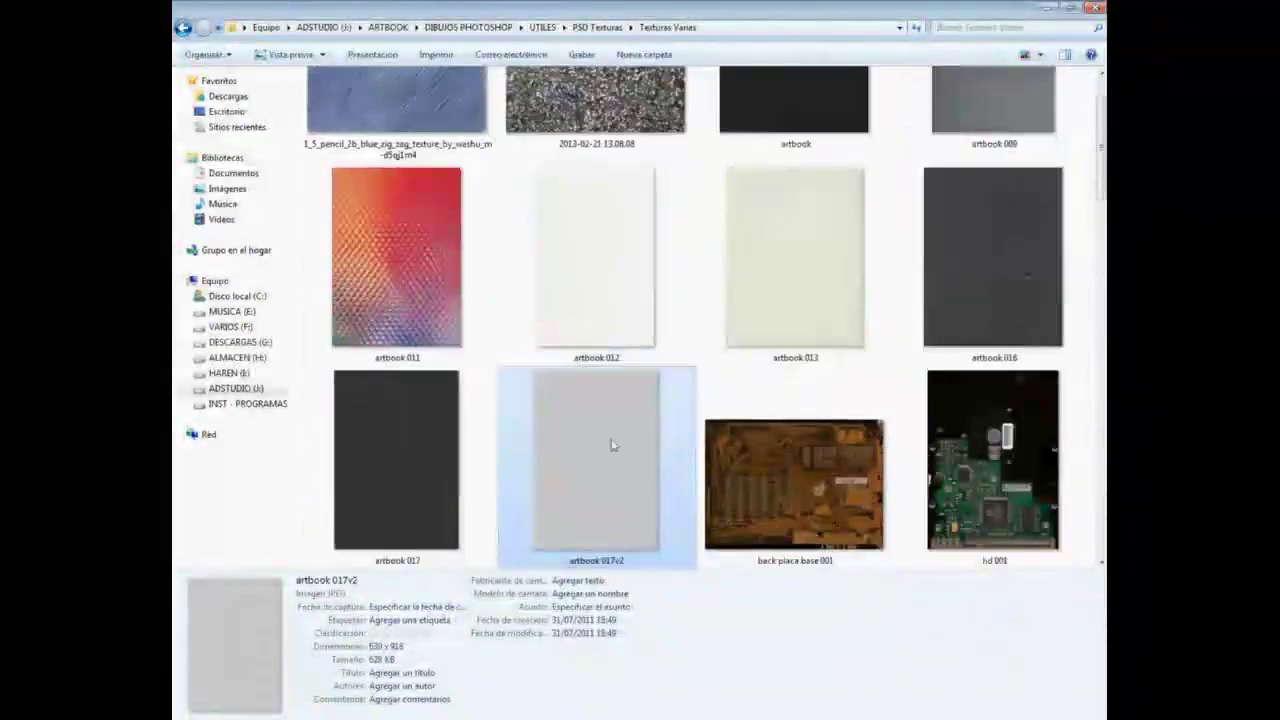
pyautogui.doubleClick(574, 326)
pyautogui.hotkey('alt', 'F4')
pyautogui.doubleClick(765, 250)
pyautogui.hotkey('alt', 'F4')
pyautogui.doubleClick(429, 431)
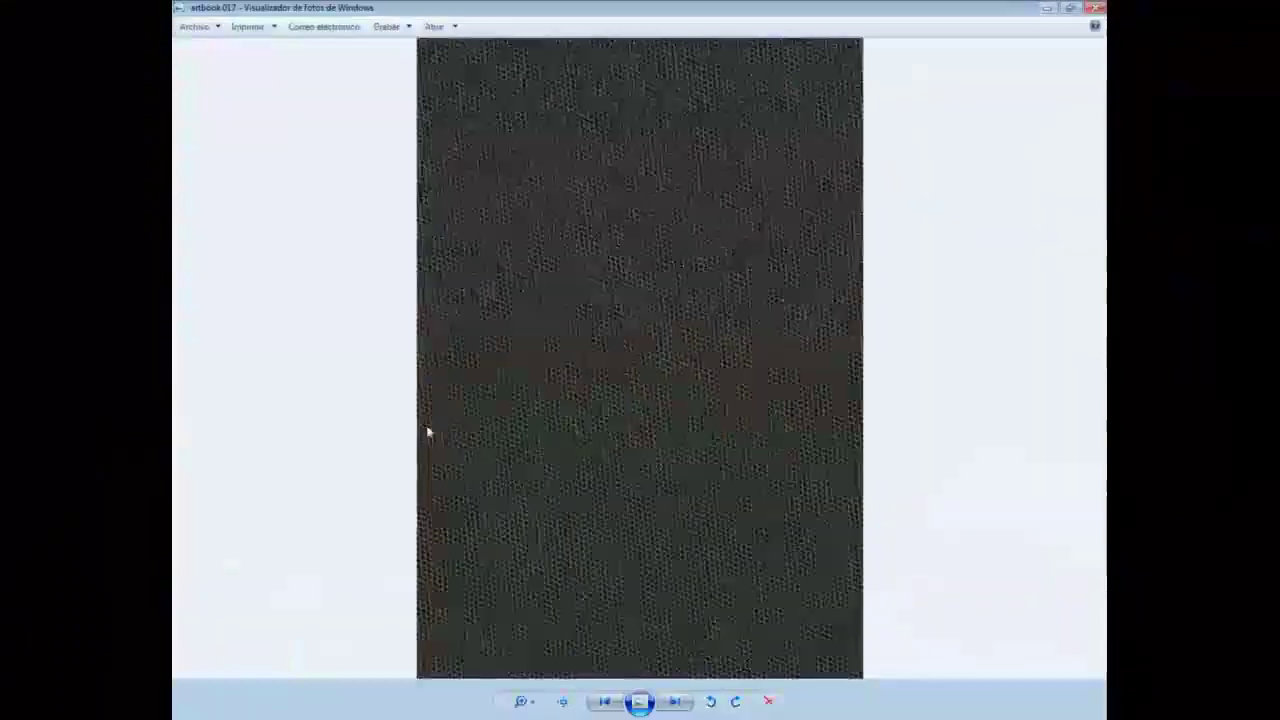
pyautogui.hotkey('alt', 'F4')
# Step: Open the texture artbook 017v2.jpg in Photoshop, leaving its colour profile unmodified
pyautogui.click(637, 420)
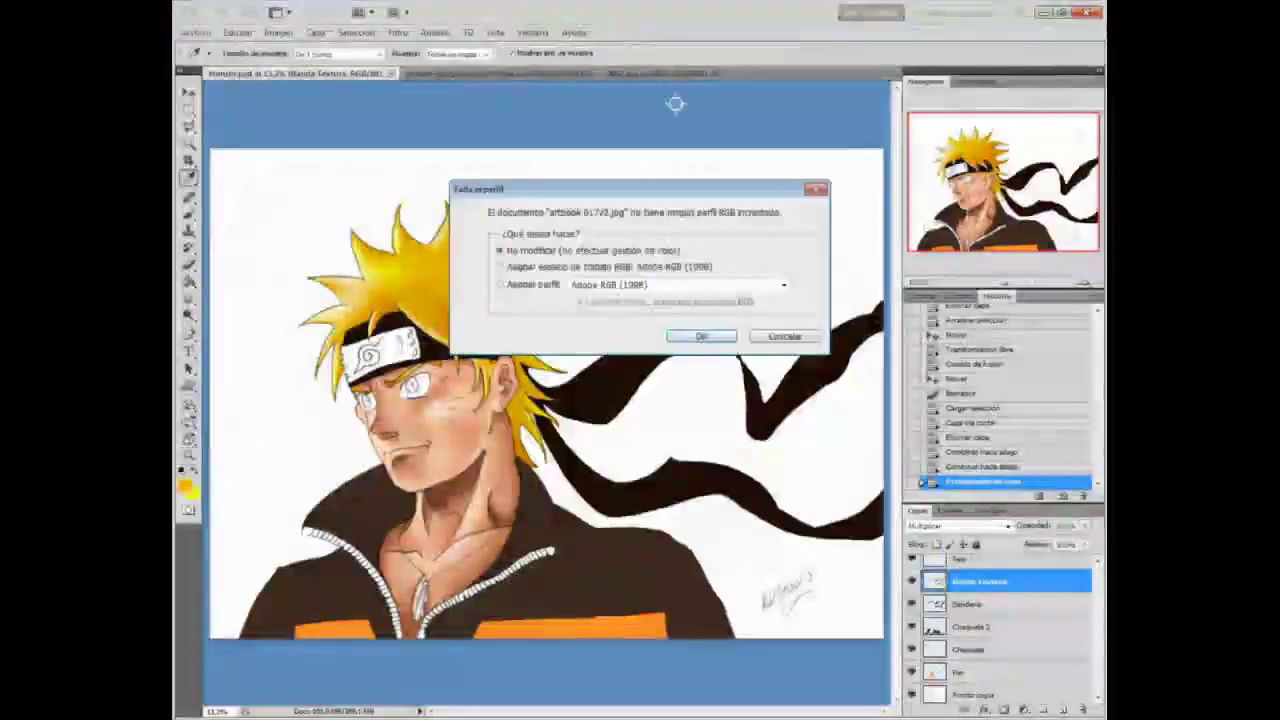
pyautogui.press('Return')
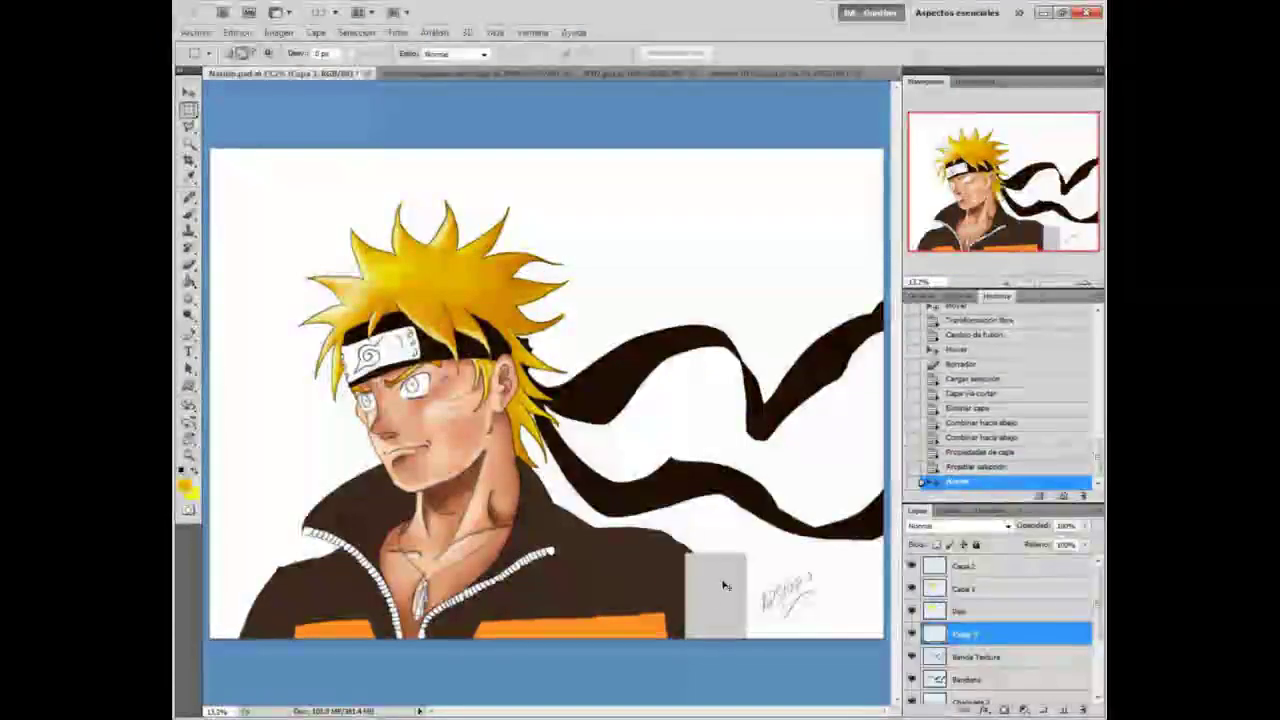
# Step: Try to stretch the artbook texture on Capa 3 across the whole jacket with the Multiplicar blend mode
pyautogui.moveTo(714, 597); pyautogui.dragTo(231, 597)
pyautogui.moveTo(489, 553); pyautogui.dragTo(489, 451)
pyautogui.press('Return')
pyautogui.click(1007, 526)
pyautogui.click(940, 204)
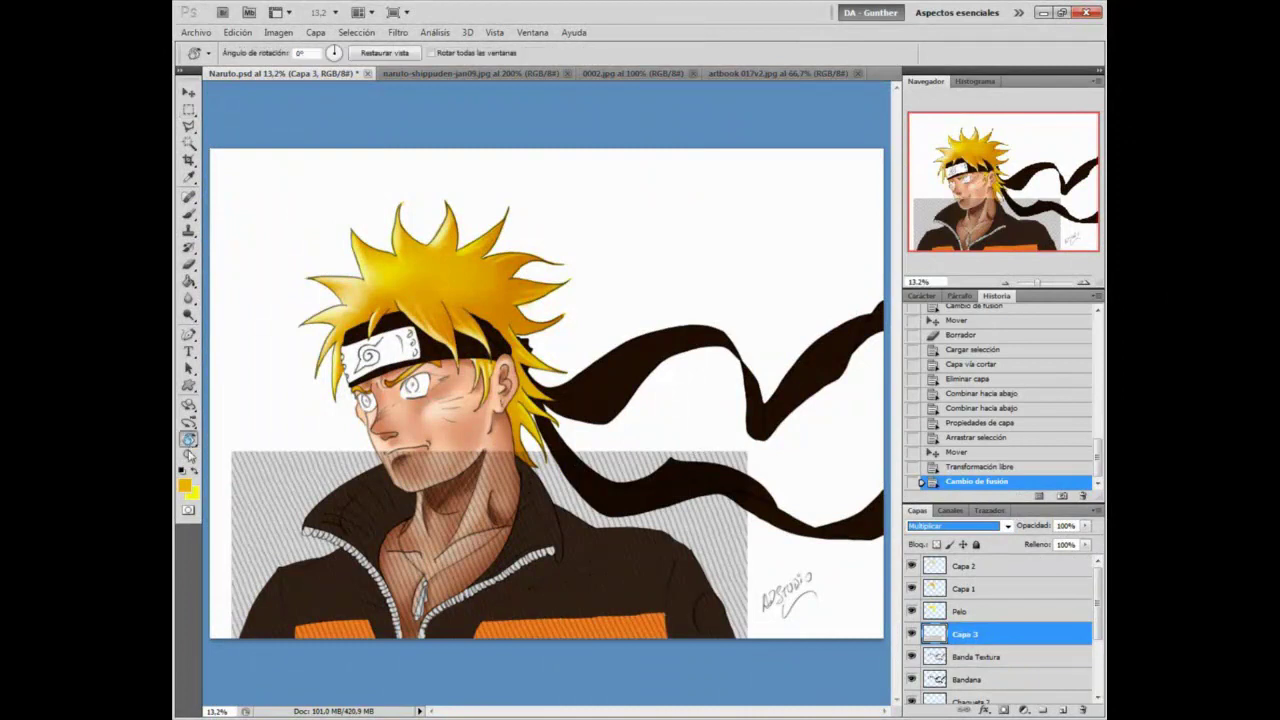
pyautogui.click(189, 455)
pyautogui.click(511, 507)
pyautogui.click(511, 507)
pyautogui.hotkey('ctrl', '0')
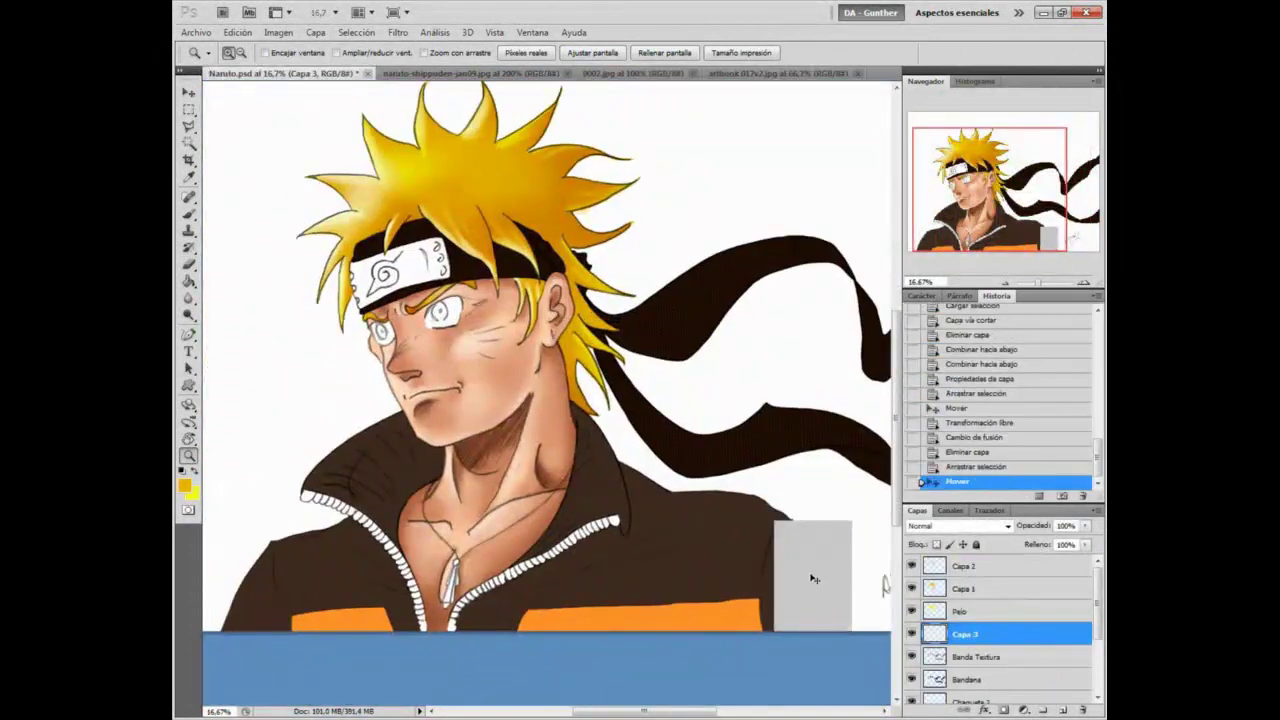
# Step: Enlarge the fresh texture patch on Capa 3 to cover the jacket below the headband tails and set its blend mode to Multiplicar
pyautogui.hotkey('ctrl', 't')
pyautogui.moveTo(774, 521); pyautogui.dragTo(450, 196)
pyautogui.press('Return')
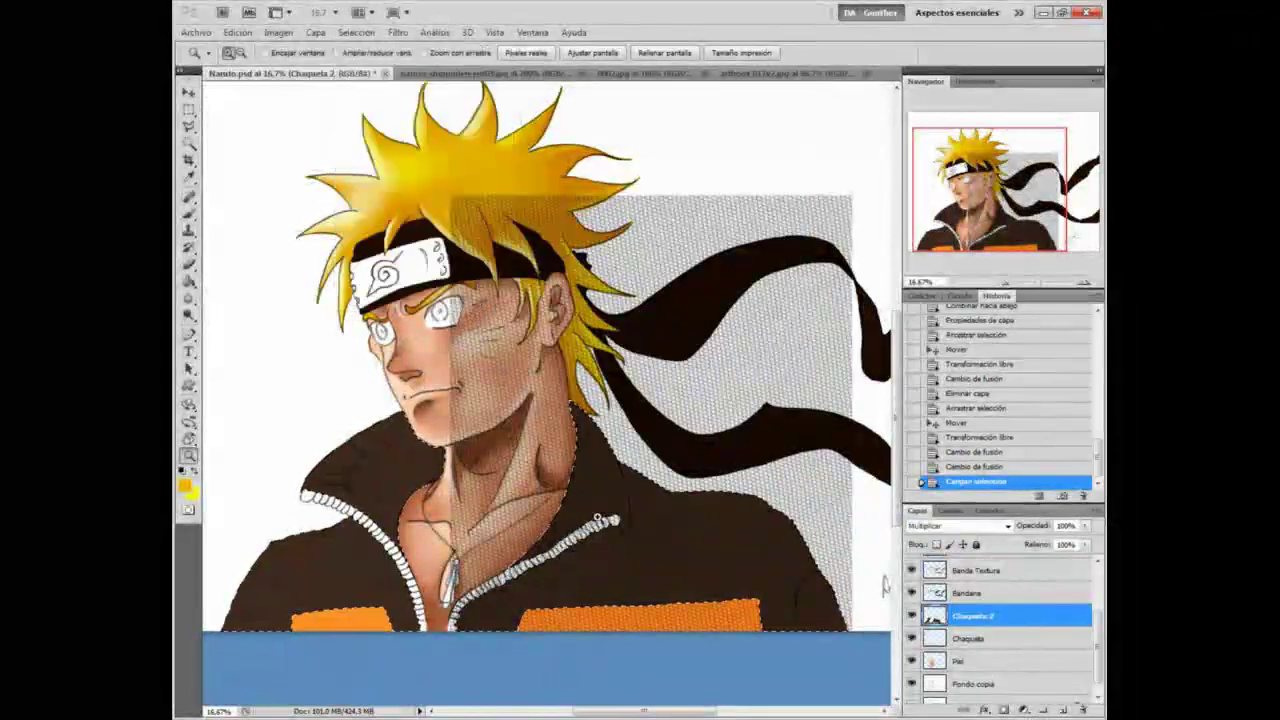
# Step: Copy the Capa 3 texture inside the Chaqueta 2 selection to a new layer directly above Chaqueta 2, and deselect
pyautogui.press('m')
pyautogui.rightClick(610, 566)
pyautogui.click(690, 400)
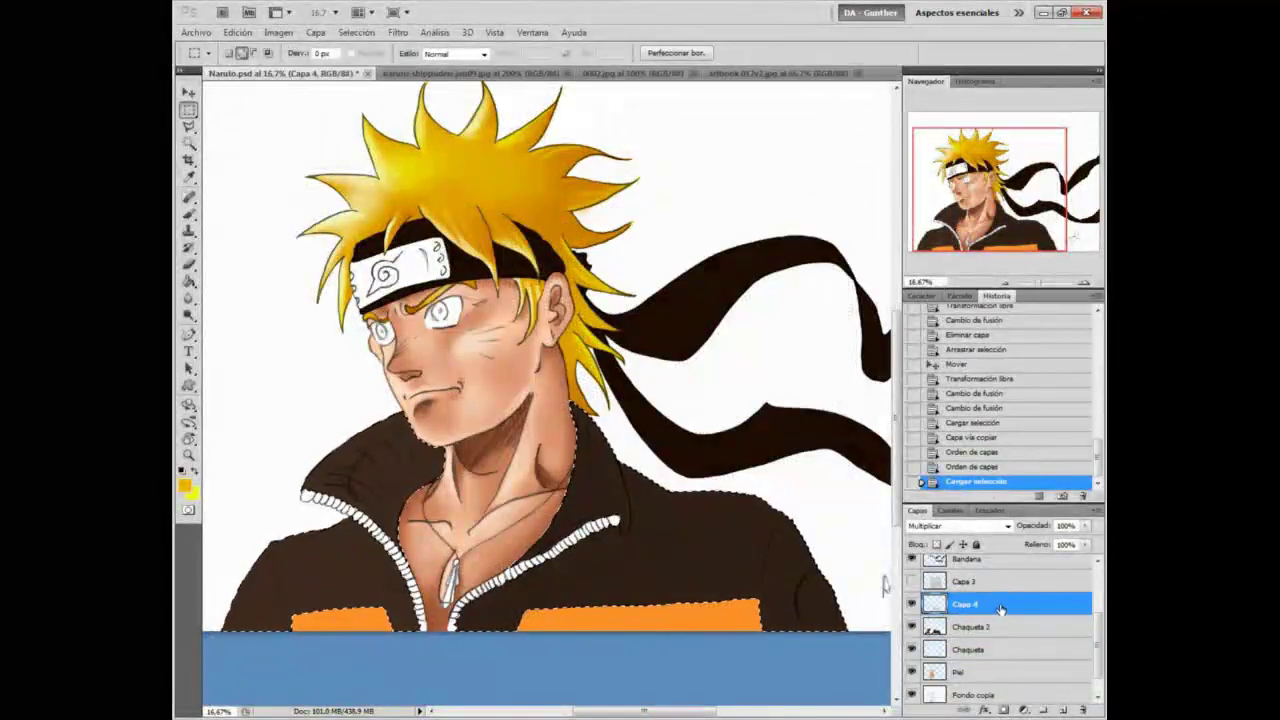
pyautogui.click(912, 583)
pyautogui.click(912, 582)
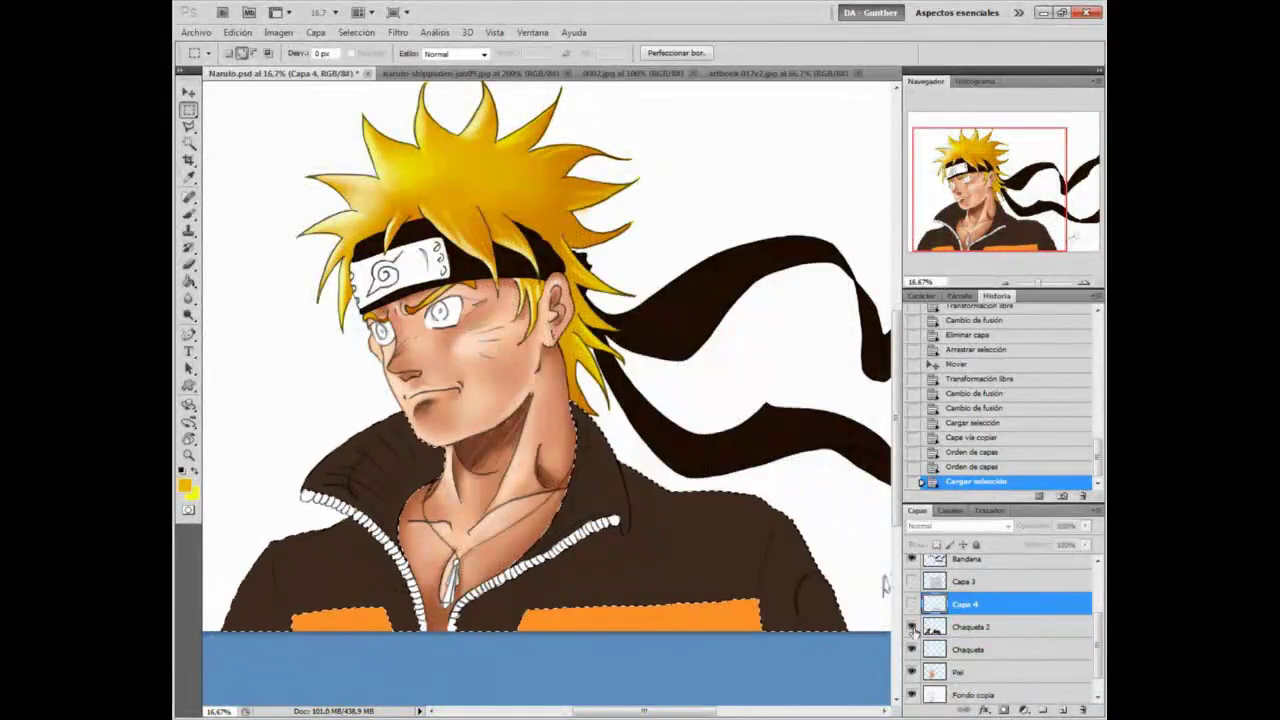
pyautogui.scroll(3, 960, 620)
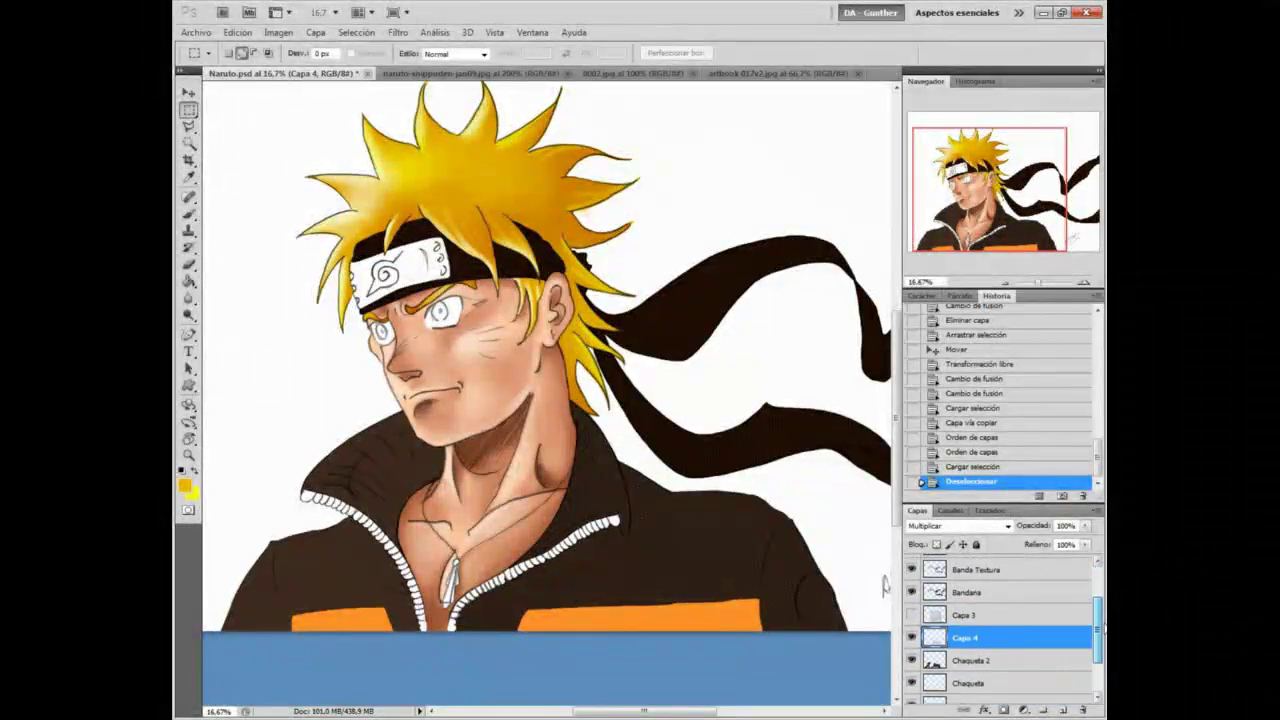
# Step: Show Capa 3 again and move its texture patch over the untextured half of the jacket
pyautogui.moveTo(1098, 619); pyautogui.dragTo(1098, 626)
pyautogui.click(912, 623)
pyautogui.keyDown('ctrl'); pyautogui.moveTo(691, 496); pyautogui.dragTo(285, 509); pyautogui.keyUp('ctrl')
# Step: Load the Chaqueta 2 transparency as a selection, cut the matching texture from Capa 3 to a new layer, and delete Capa 3
pyautogui.click(970, 669)
pyautogui.click(356, 33)
pyautogui.click(390, 298)
pyautogui.press('Return')
pyautogui.click(966, 623)
pyautogui.rightClick(330, 440)
pyautogui.click(385, 576)
pyautogui.moveTo(1000, 650); pyautogui.dragTo(1083, 709)
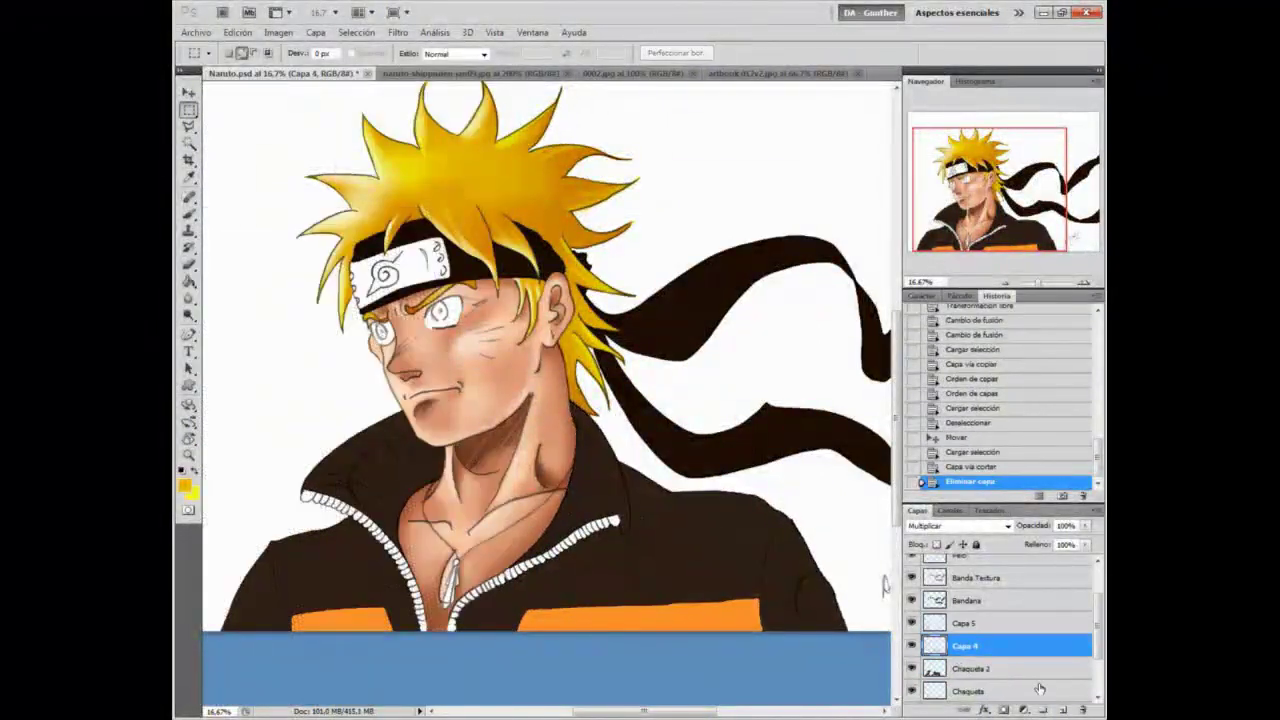
# Step: Merge the jacket texture layer Capa 5 down into Capa 4 and compare the jacket with and without the texture
pyautogui.click(600, 508)
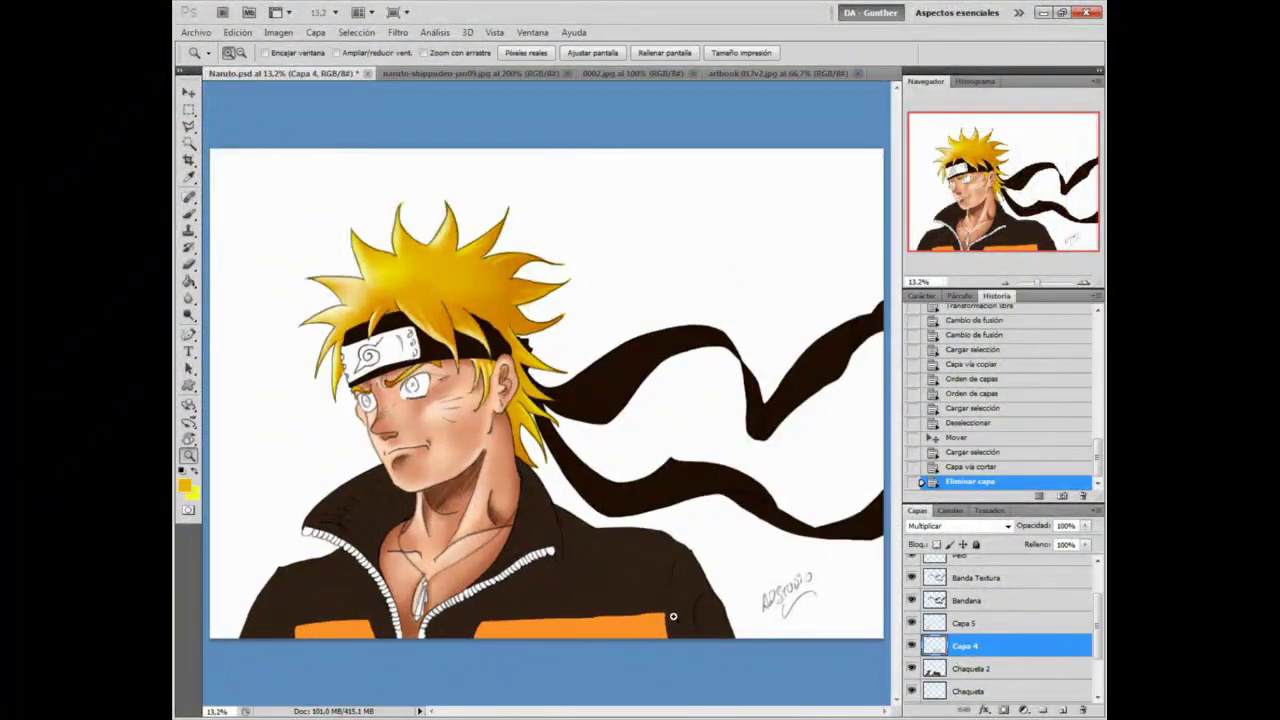
pyautogui.click(678, 616)
pyautogui.click(608, 450)
pyautogui.click(913, 625)
pyautogui.keyDown('alt'); pyautogui.click(614, 423); pyautogui.keyUp('alt')
pyautogui.keyDown('alt'); pyautogui.click(614, 423); pyautogui.keyUp('alt')
pyautogui.click(968, 624)
pyautogui.hotkey('ctrl', 'e')
pyautogui.click(912, 624)
pyautogui.click(912, 624)
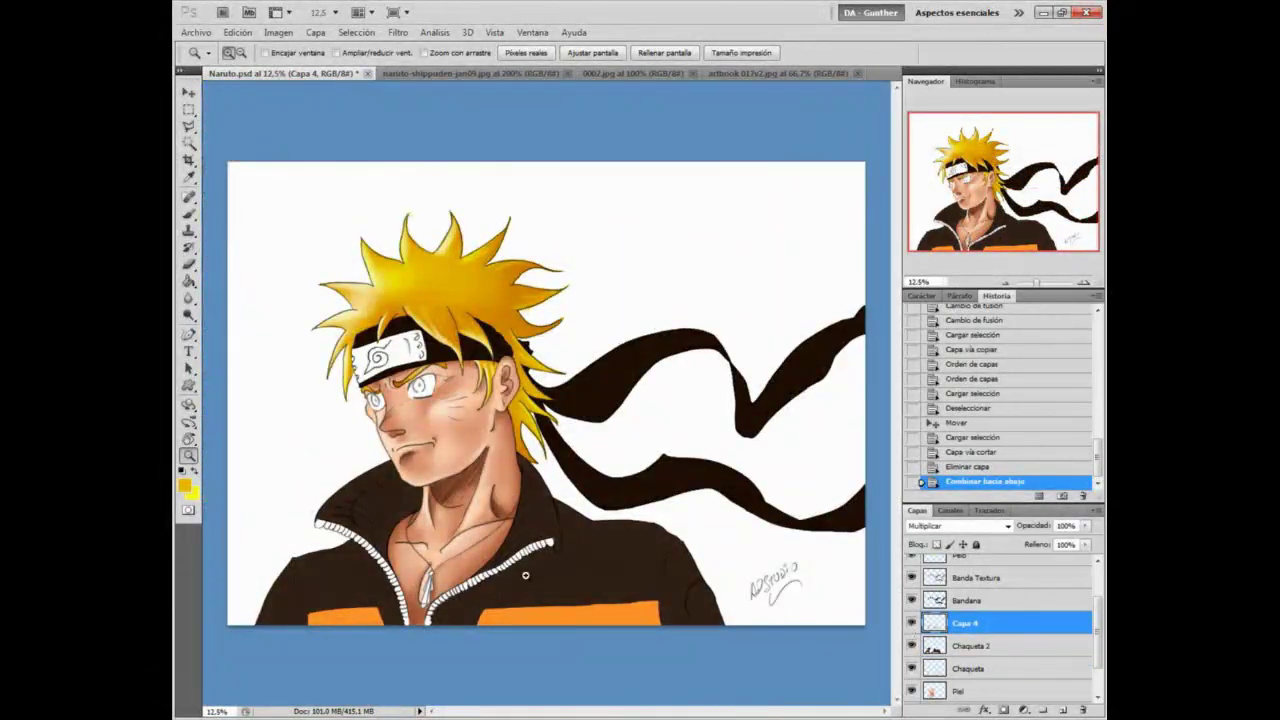
# Step: Erase the Capa 4 texture from the collar flap beneath the hair, between the neck and the shoulder
pyautogui.click(522, 484)
pyautogui.click(522, 484)
pyautogui.click(522, 484)
pyautogui.press('e')
pyautogui.moveTo(497, 582); pyautogui.dragTo(575, 369)
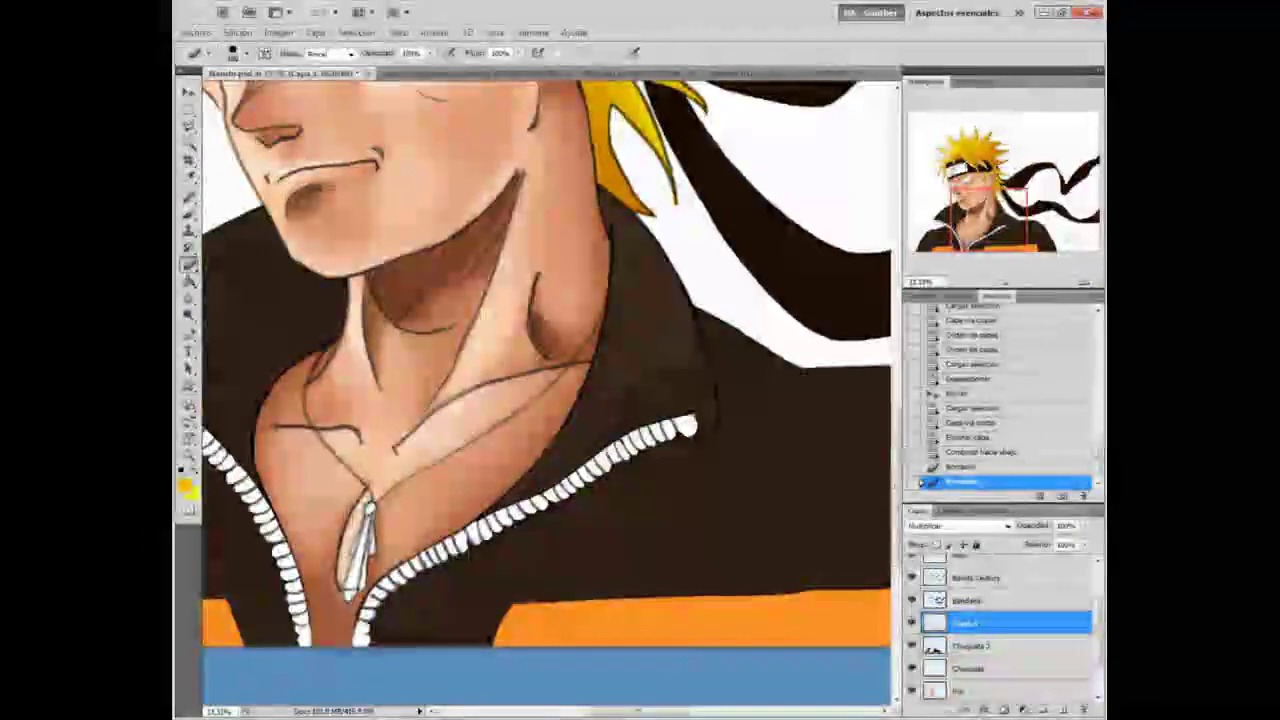
pyautogui.moveTo(650, 278); pyautogui.dragTo(656, 284)
# Step: Set the eraser size to 25 px and clean the texture along the collar flap's edge near the zipper end
pyautogui.rightClick(637, 331)
pyautogui.write('25')
pyautogui.press('Return')
pyautogui.moveTo(706, 350); pyautogui.dragTo(720, 434)
pyautogui.moveTo(458, 415); pyautogui.dragTo(697, 346)
# Step: Set the eraser size to 80 px and erase the texture from the other collar flap below the chin and along the zipper
pyautogui.rightClick(613, 225)
pyautogui.write('80')
pyautogui.press('Return')
pyautogui.moveTo(445, 208); pyautogui.dragTo(500, 194)
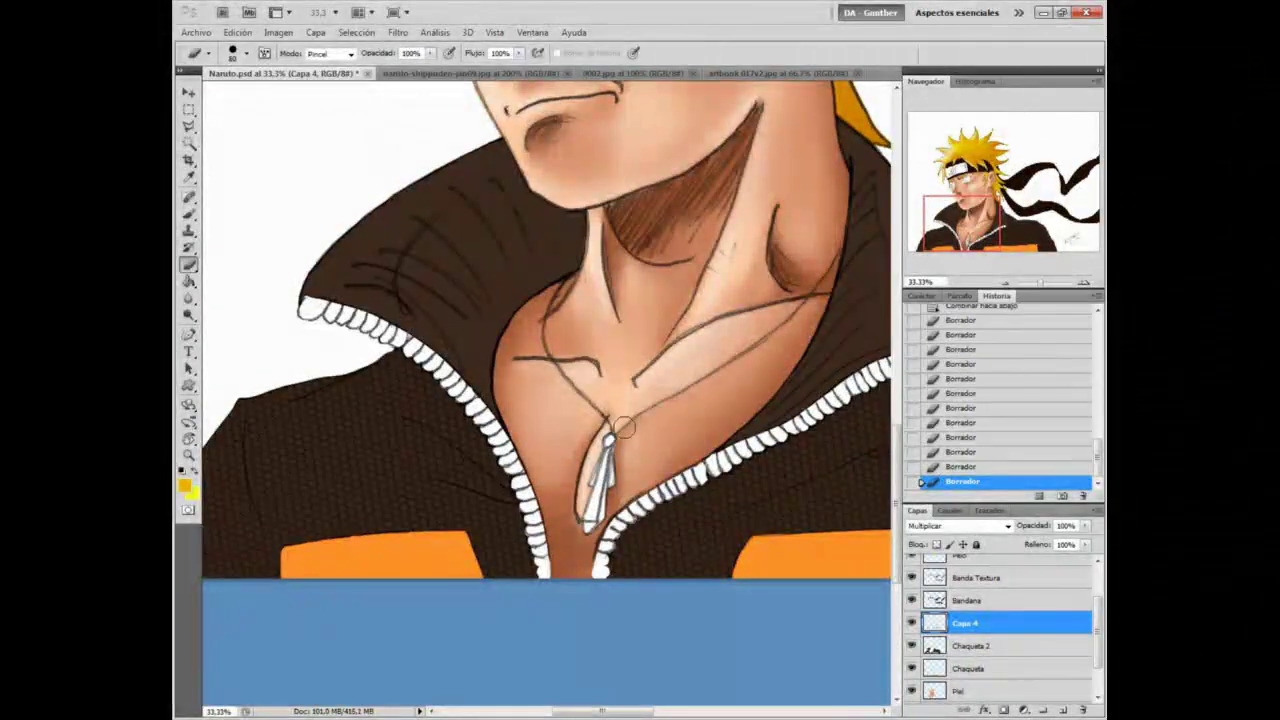
pyautogui.moveTo(231, 402); pyautogui.dragTo(391, 314)
pyautogui.moveTo(362, 475); pyautogui.dragTo(325, 474)
pyautogui.moveTo(607, 387); pyautogui.dragTo(260, 437)
pyautogui.moveTo(820, 400); pyautogui.dragTo(250, 311)
pyautogui.moveTo(522, 422)
pyautogui.mouseDown()
pyautogui.moveTo(640, 414)
pyautogui.moveTo(308, 76)
pyautogui.moveTo(725, 607)
pyautogui.mouseUp()
# Step: Add another copy of the artbook 017v2 texture as Capa 5, enlarge it and set its blend mode to Multiplicar
pyautogui.press('z')
pyautogui.rightClick(607, 398)
pyautogui.click(632, 410)
pyautogui.hotkey('ctrl', 'shift', 'Tab')
pyautogui.hotkey('ctrl', 't')
pyautogui.moveTo(694, 566); pyautogui.dragTo(600, 420)
pyautogui.press('Return')
pyautogui.click(978, 528)
pyautogui.click(923, 217)
# Step: Rotate and enlarge the texture patch on Capa 5 so it covers the jacket's sleeve at an angle
pyautogui.click(720, 617)
pyautogui.click(720, 617)
pyautogui.moveTo(726, 650); pyautogui.dragTo(694, 446)
pyautogui.hotkey('ctrl', 't')
pyautogui.moveTo(764, 129); pyautogui.dragTo(863, 100)
pyautogui.press('Return')
pyautogui.hotkey('ctrl', 't')
pyautogui.moveTo(876, 215); pyautogui.dragTo(921, 321)
pyautogui.moveTo(770, 303); pyautogui.dragTo(618, 356)
pyautogui.moveTo(810, 230); pyautogui.dragTo(976, 298)
pyautogui.press('Return')
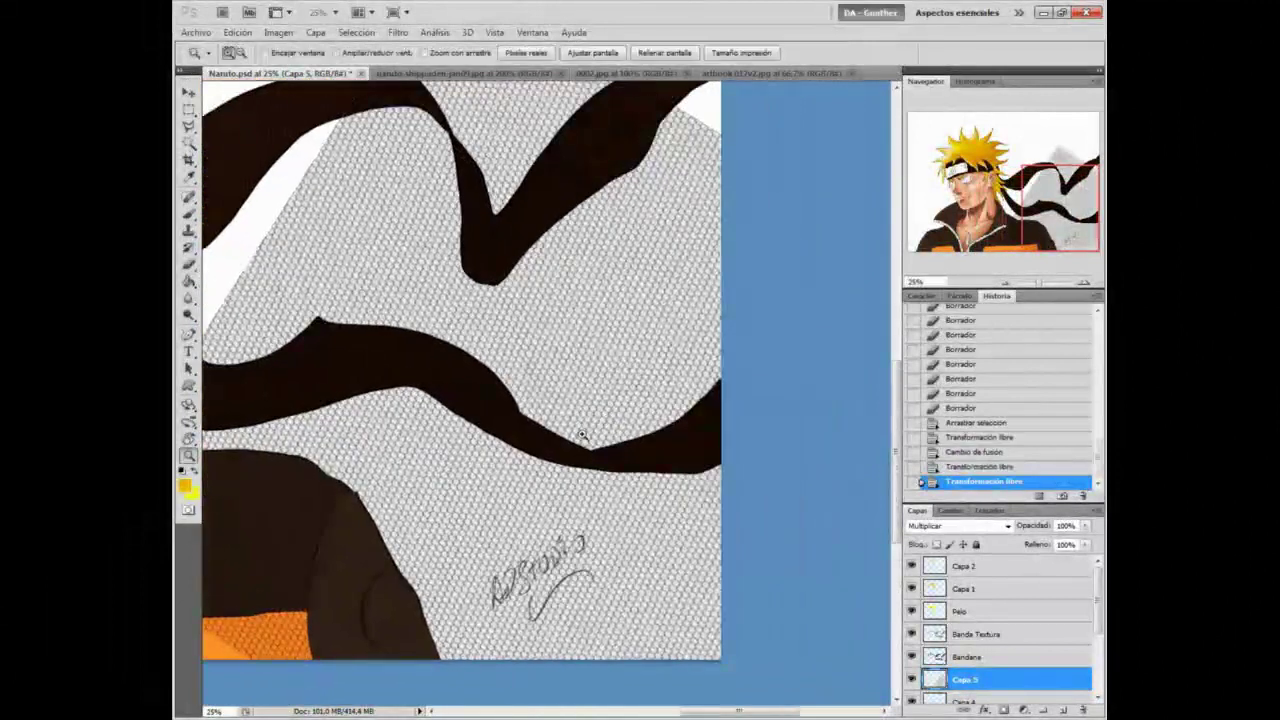
# Step: Increase the eraser size and erase the Capa 5 texture along the shoulder's upper edge
pyautogui.moveTo(606, 423); pyautogui.dragTo(910, 319)
pyautogui.press('e')
pyautogui.rightClick(463, 240)
pyautogui.moveTo(508, 257); pyautogui.dragTo(550, 257)
pyautogui.moveTo(437, 370)
pyautogui.mouseDown()
pyautogui.moveTo(437, 465)
pyautogui.moveTo(535, 520)
pyautogui.moveTo(592, 410)
pyautogui.moveTo(655, 367)
pyautogui.mouseUp()
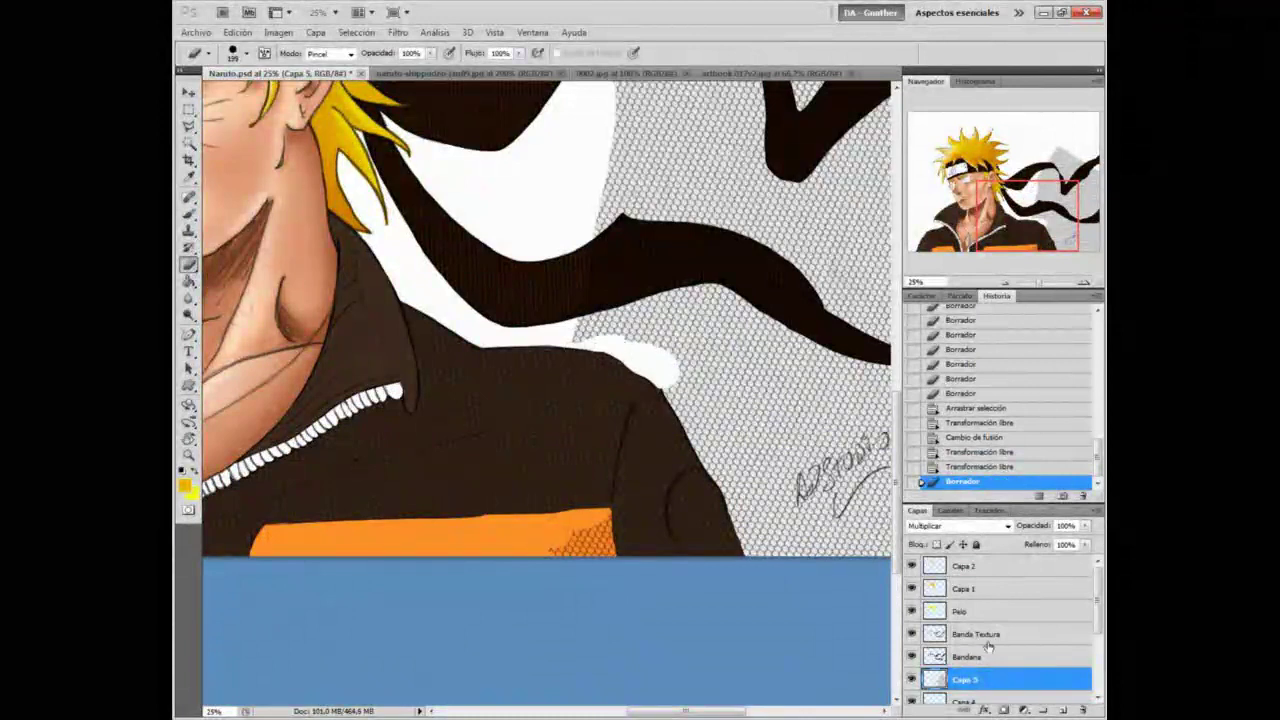
# Step: Load the Chaqueta 2 transparency as a selection, cut the matching texture from Capa 5 to a new layer, and hide Capa 5
pyautogui.scroll(-3, 1000, 684)
pyautogui.click(1030, 634)
pyautogui.click(356, 33)
pyautogui.click(400, 300)
pyautogui.click(760, 211)
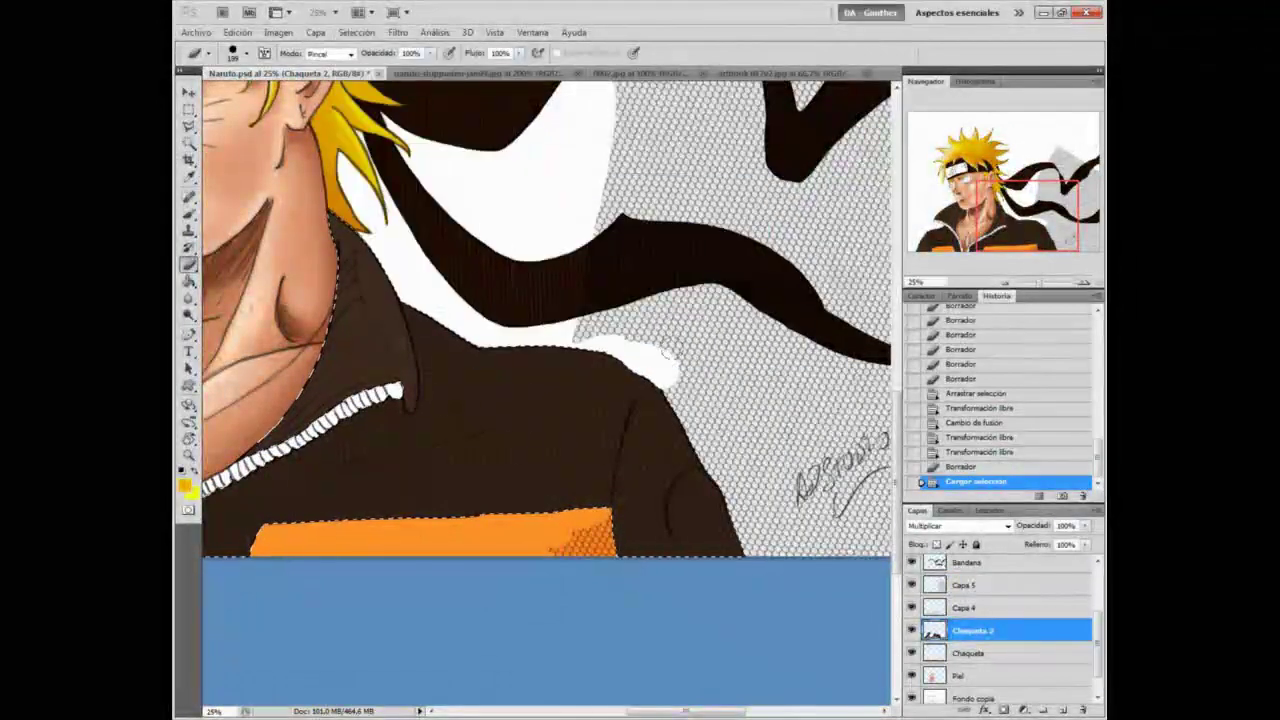
pyautogui.press('m')
pyautogui.click(912, 586)
pyautogui.click(912, 586)
pyautogui.click(1005, 590)
pyautogui.hotkey('ctrl', 'shift', 'j')
pyautogui.click(912, 608)
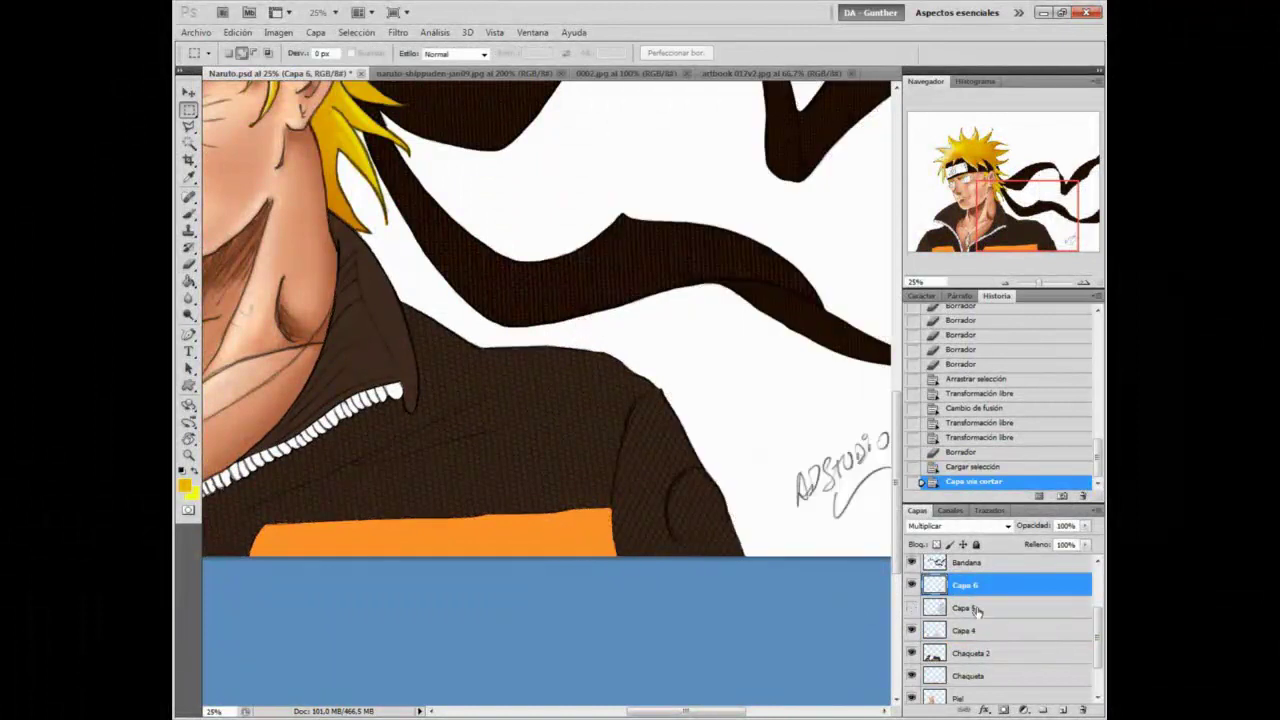
# Step: Erase the overlapping Capa 6 texture along the seam between the jacket's body and sleeve
pyautogui.click(632, 425)
pyautogui.click(626, 420)
pyautogui.click(620, 420)
pyautogui.rightClick(603, 397)
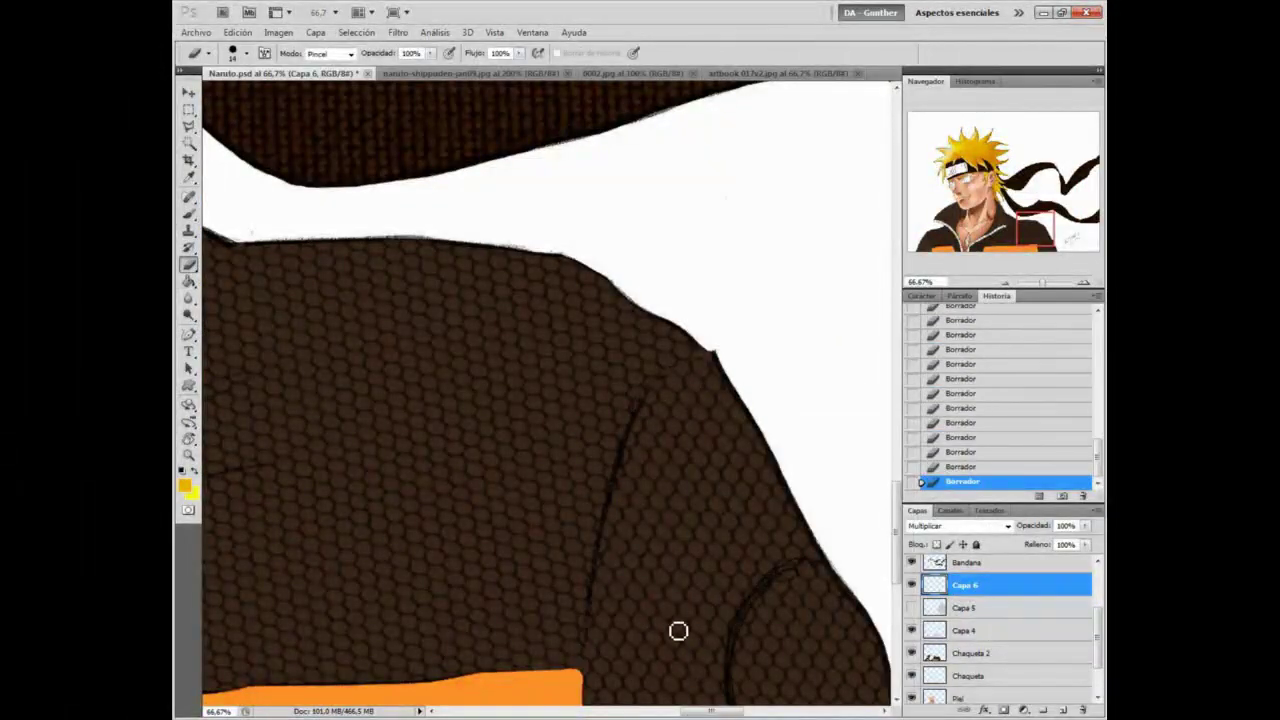
# Step: Merge the Capa 6 sleeve texture down into Capa 4, and make Capa 5 visible and active again
pyautogui.press('z')
pyautogui.scroll(-4, 697, 602)
pyautogui.hotkey('ctrl', 'e')
pyautogui.click(911, 585)
pyautogui.click(965, 585)
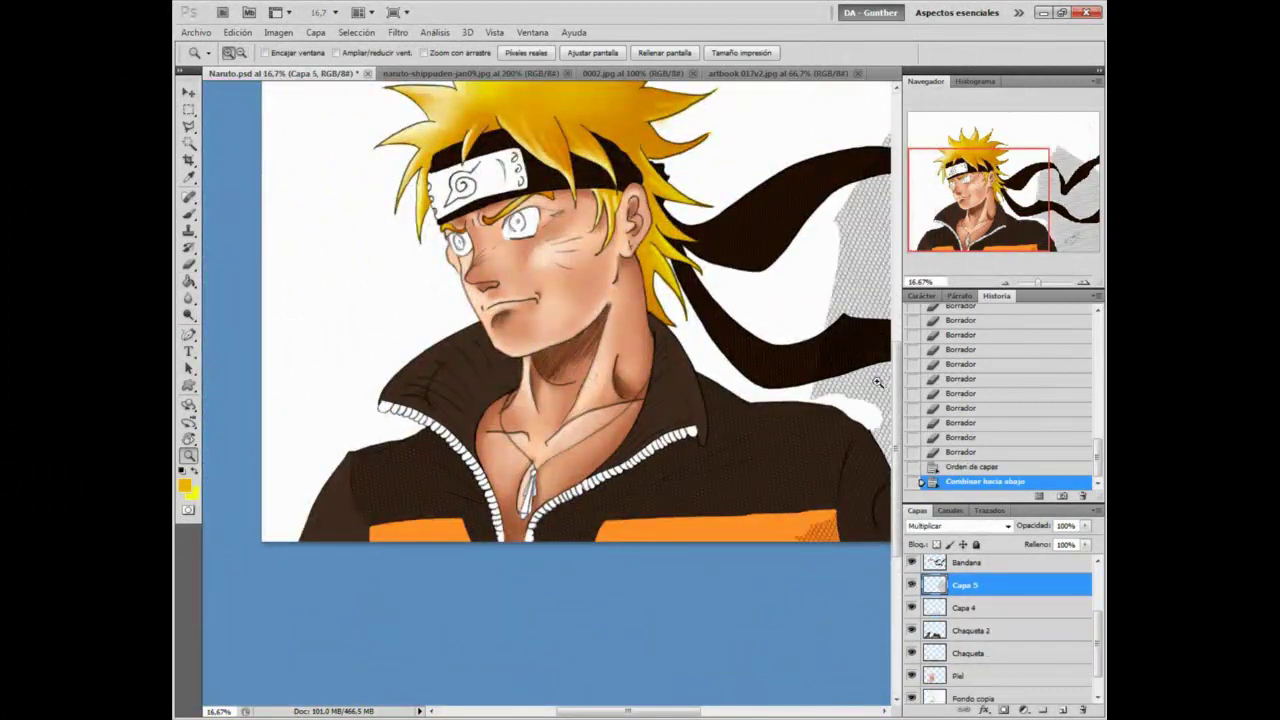
# Step: Move the remaining Capa 5 texture over the jacket's collar and shoulder on the drawing's left side, and erase its unwanted parts
pyautogui.moveTo(851, 381); pyautogui.dragTo(424, 535)
pyautogui.press('e')
pyautogui.rightClick(728, 386)
pyautogui.moveTo(757, 421); pyautogui.dragTo(772, 421)
pyautogui.moveTo(505, 328)
pyautogui.mouseDown()
pyautogui.moveTo(445, 312)
pyautogui.moveTo(665, 150)
pyautogui.moveTo(630, 200)
pyautogui.mouseUp()
pyautogui.moveTo(676, 219); pyautogui.dragTo(697, 112)
pyautogui.moveTo(425, 225); pyautogui.dragTo(495, 232)
pyautogui.moveTo(500, 425)
pyautogui.mouseDown()
pyautogui.moveTo(450, 435)
pyautogui.moveTo(515, 425)
pyautogui.mouseUp()
# Step: Load the Chaqueta 2 transparency as a selection and cut the matching Capa 5 texture to a new layer
pyautogui.click(1026, 634)
pyautogui.click(356, 33)
pyautogui.click(394, 289)
pyautogui.press('Return')
pyautogui.click(965, 586)
pyautogui.press('m')
pyautogui.rightClick(367, 410)
pyautogui.click(422, 544)
# Step: Delete the leftover Capa 5 layer and merge the newly cut texture down into Capa 4
pyautogui.click(911, 607)
pyautogui.click(911, 607)
pyautogui.click(966, 607)
pyautogui.press('Delete')
pyautogui.click(966, 586)
pyautogui.hotkey('ctrl', 'e')
pyautogui.press('z')
pyautogui.hotkey('ctrl', '0')
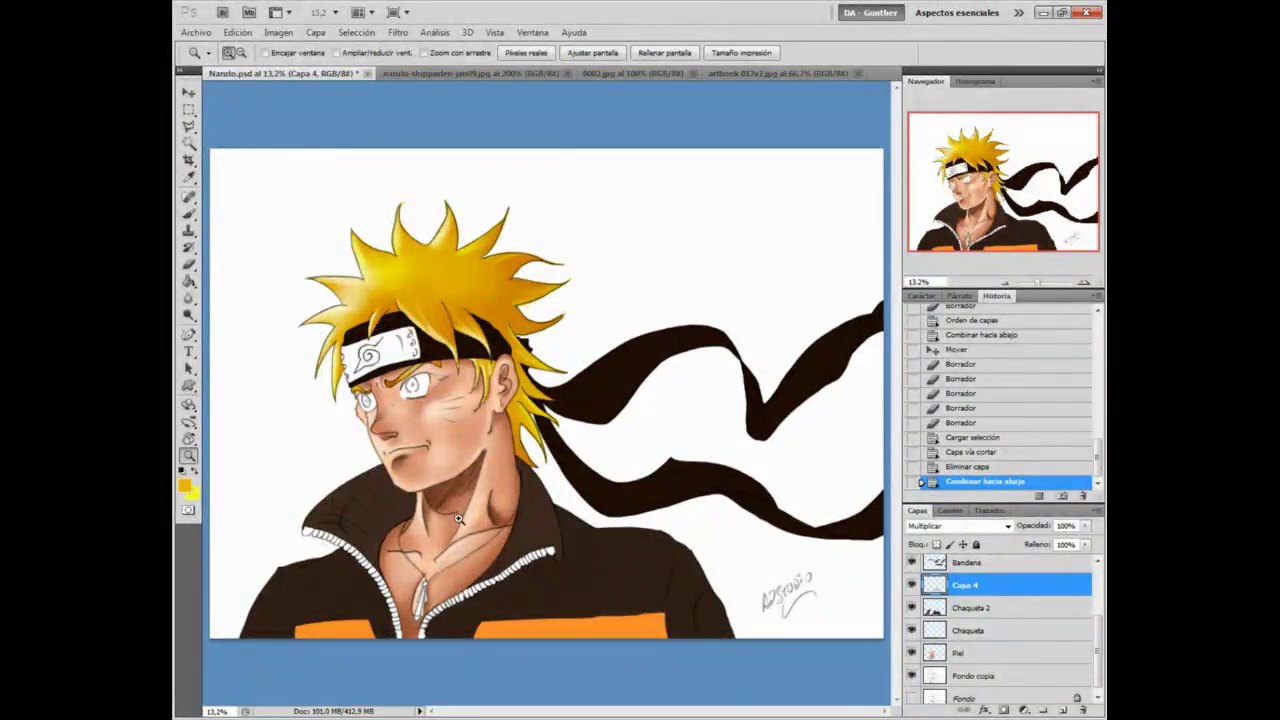
# Step: Rename the merged jacket texture layer Capa 4 as Chaqueta Textura
pyautogui.rightClick(986, 593)
pyautogui.click(965, 108)
pyautogui.write('Chaqueta Tex')
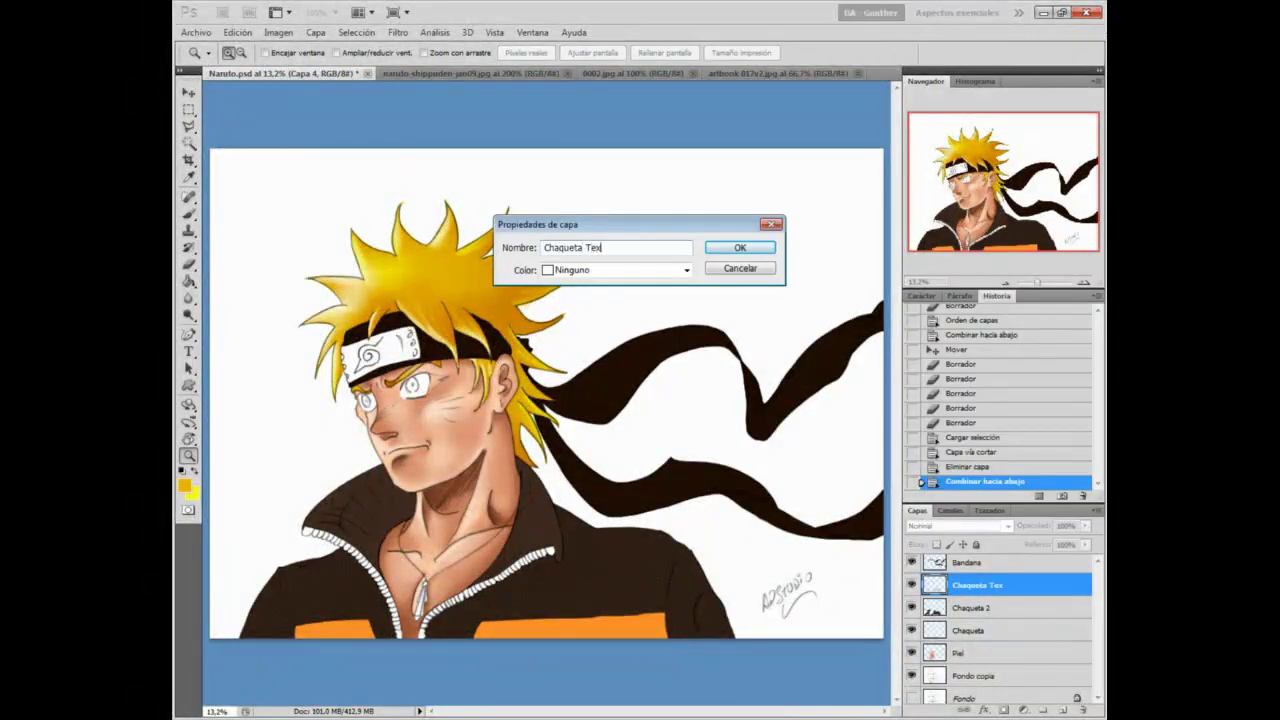
pyautogui.write('tura')
pyautogui.press('Return')
# Step: Save the Naruto.psd document with the finished jacket texture
pyautogui.scroll(3, 1000, 620)
pyautogui.click(196, 32)
pyautogui.click(237, 257)
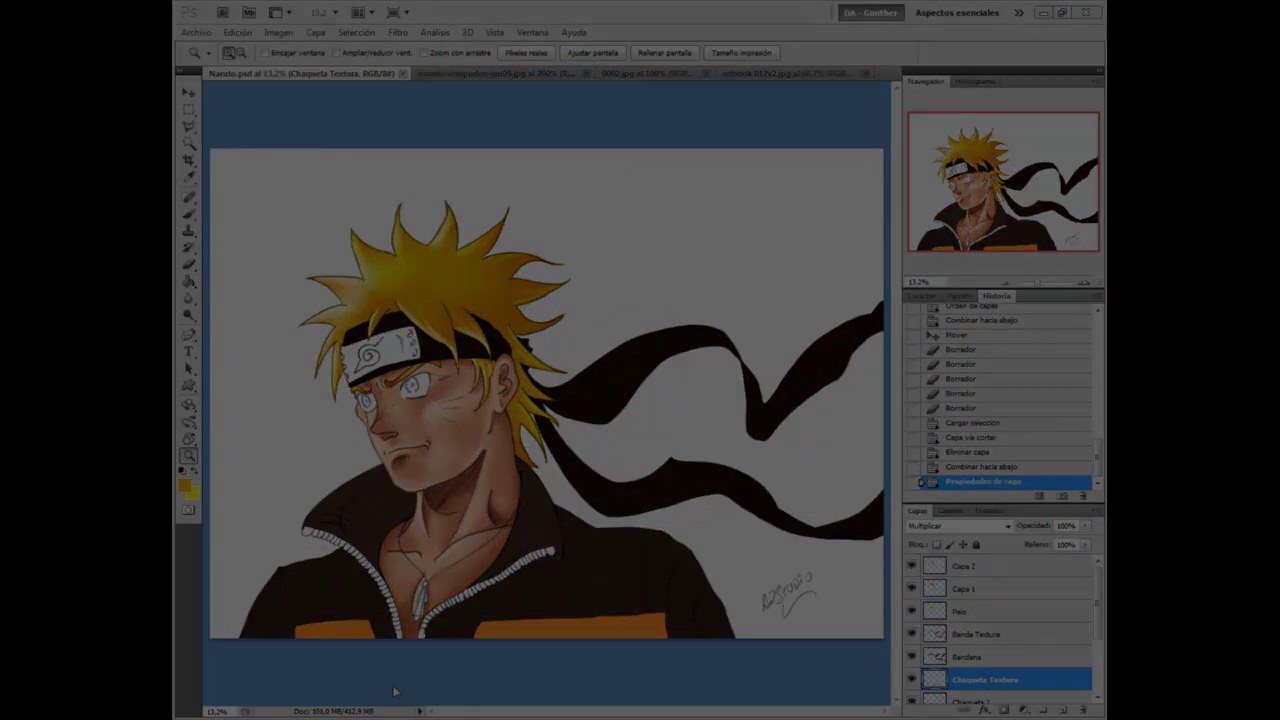